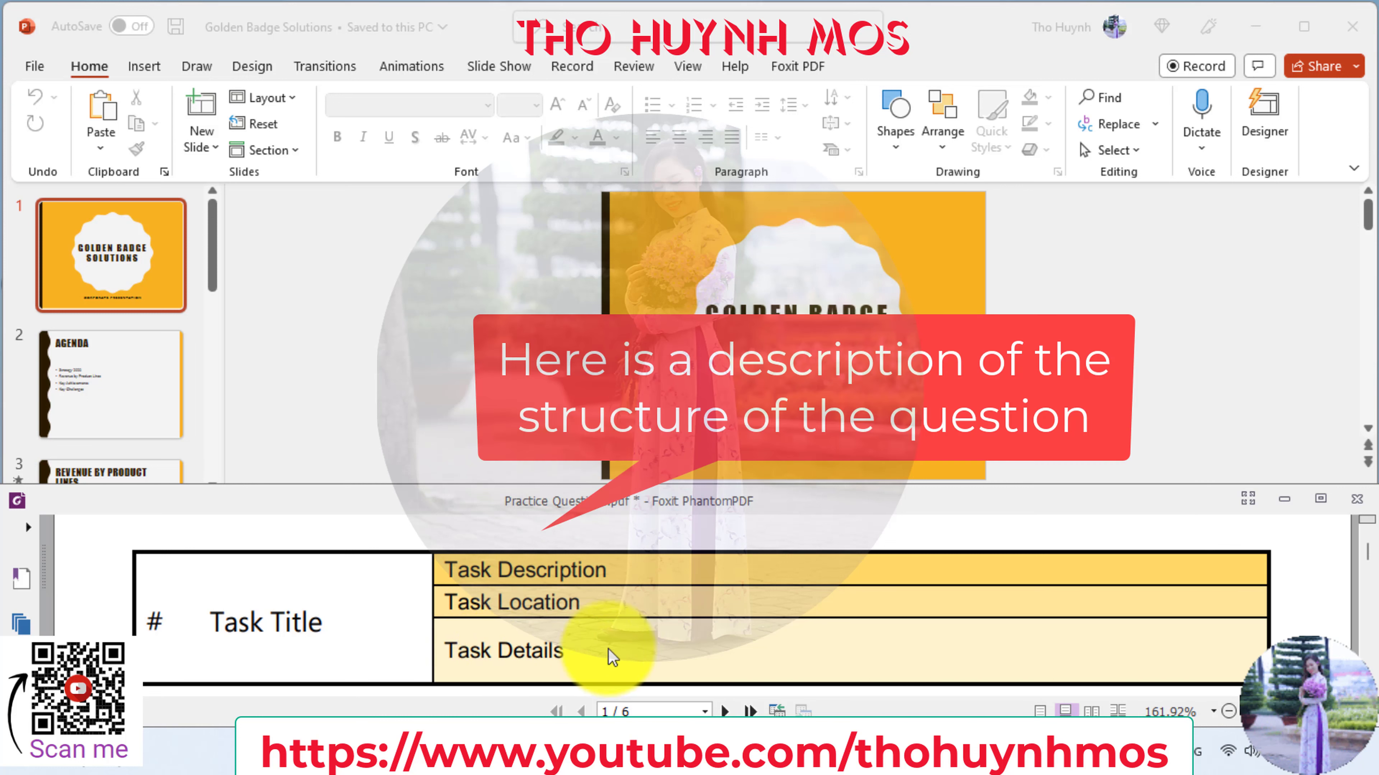
# - Scroll the Practice Questions PDF to the Slide Master section's Slide Sizing task
pyautogui.scroll(-2, 690, 651)
pyautogui.scroll(-2, 694, 654)
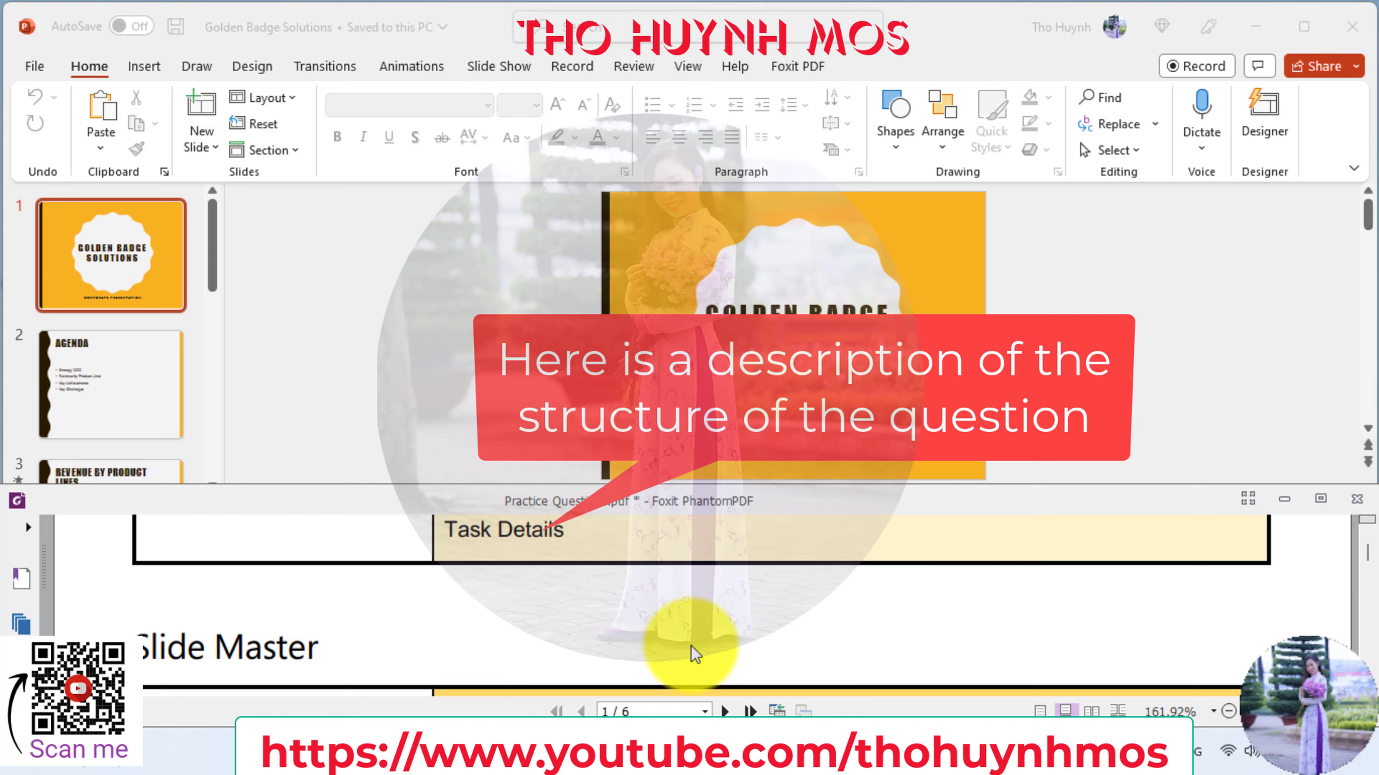
pyautogui.scroll(-1, 695, 655)
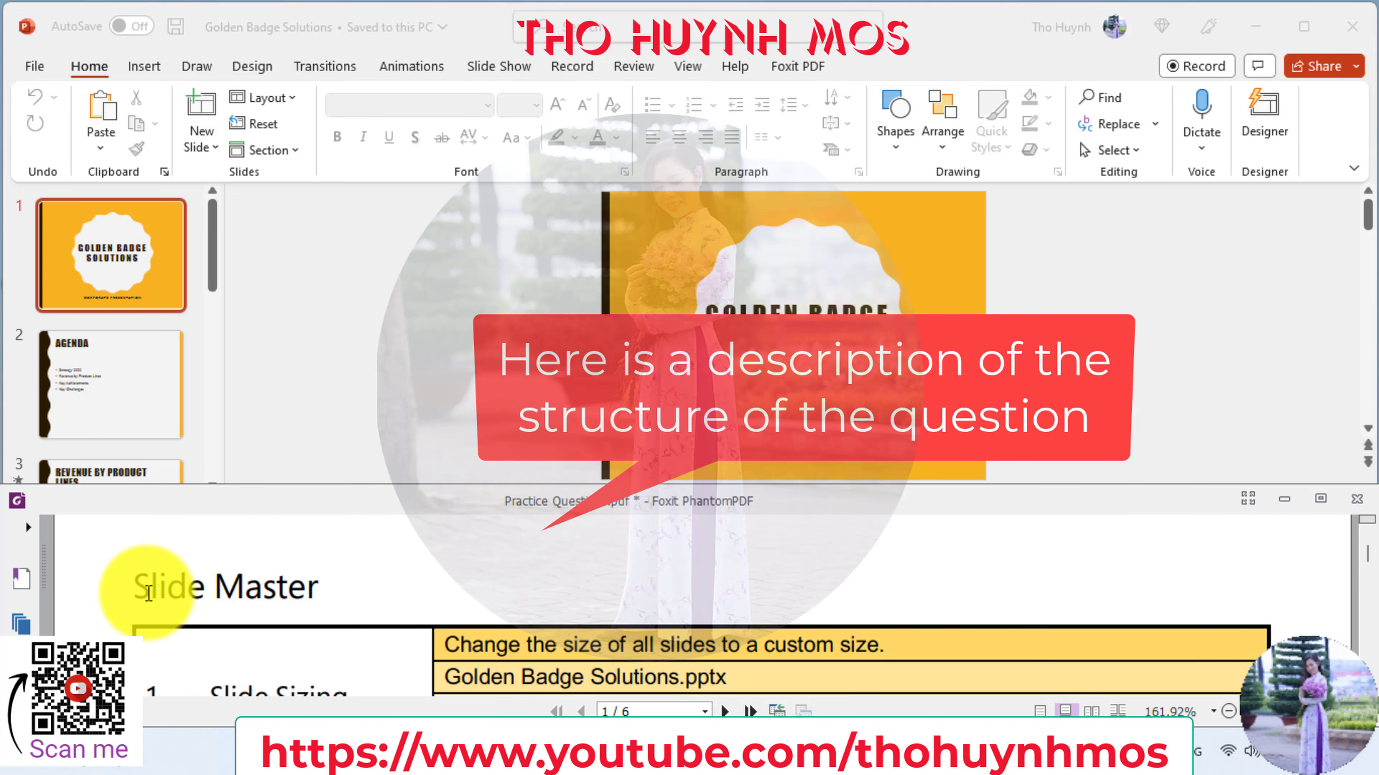
pyautogui.scroll(-1, 321, 574)
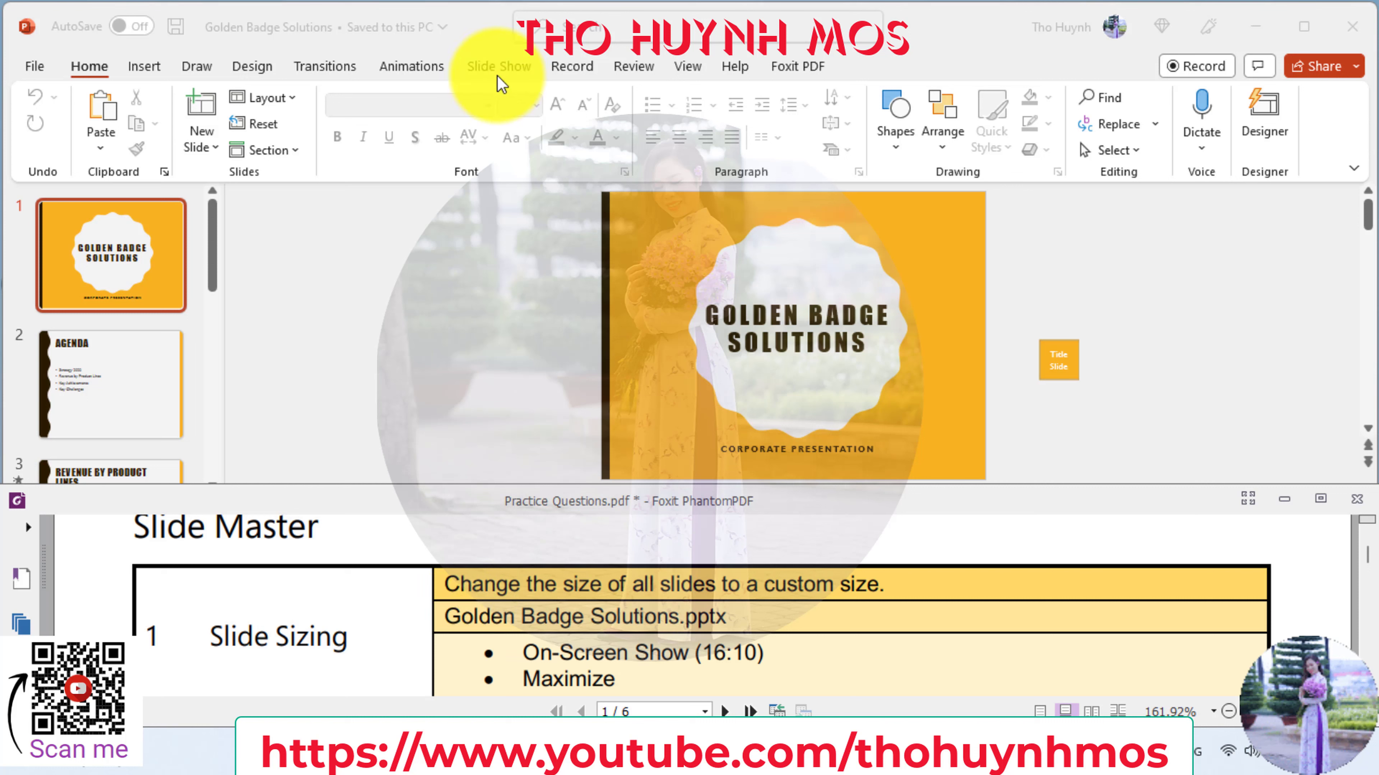
# - In Slide Master view, set a custom slide size of On-screen Show (16:10), choosing Maximize
pyautogui.click(684, 67)
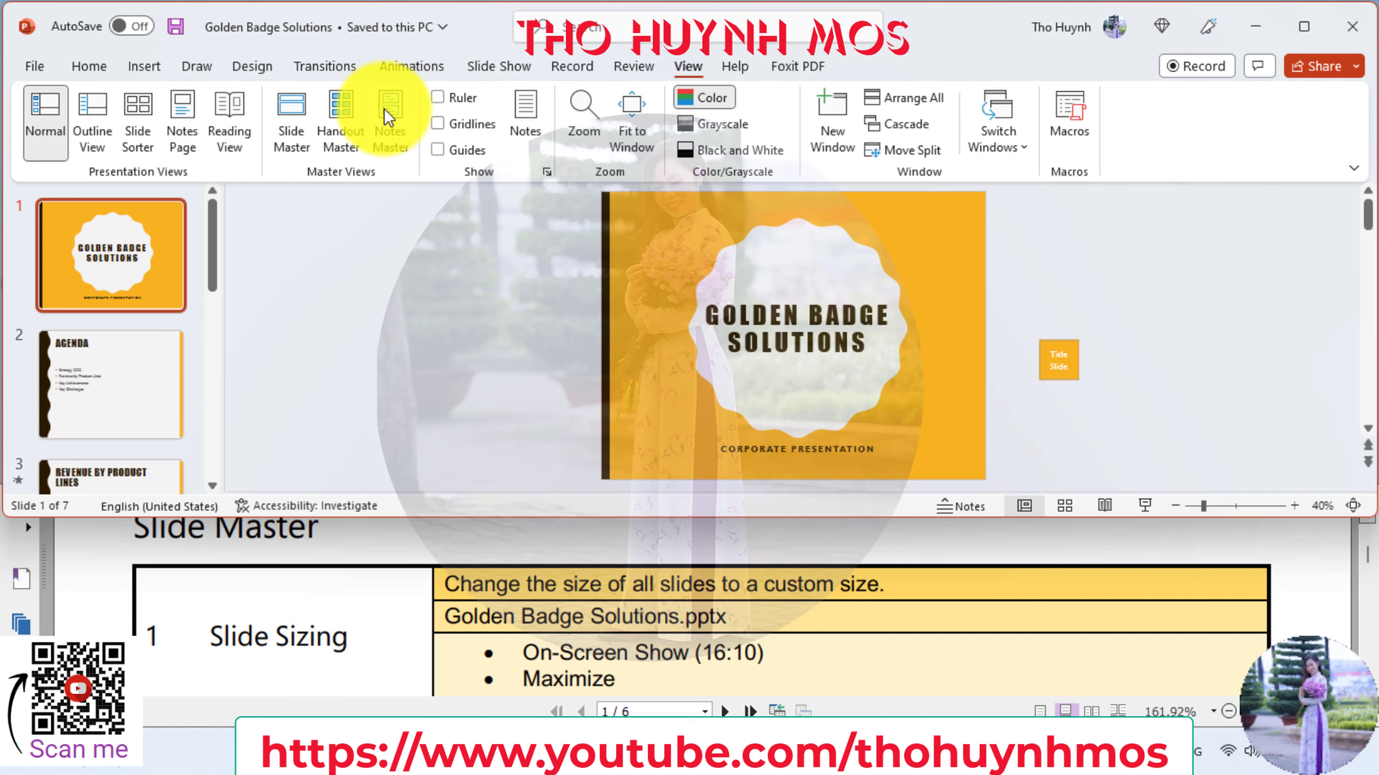
pyautogui.click(302, 133)
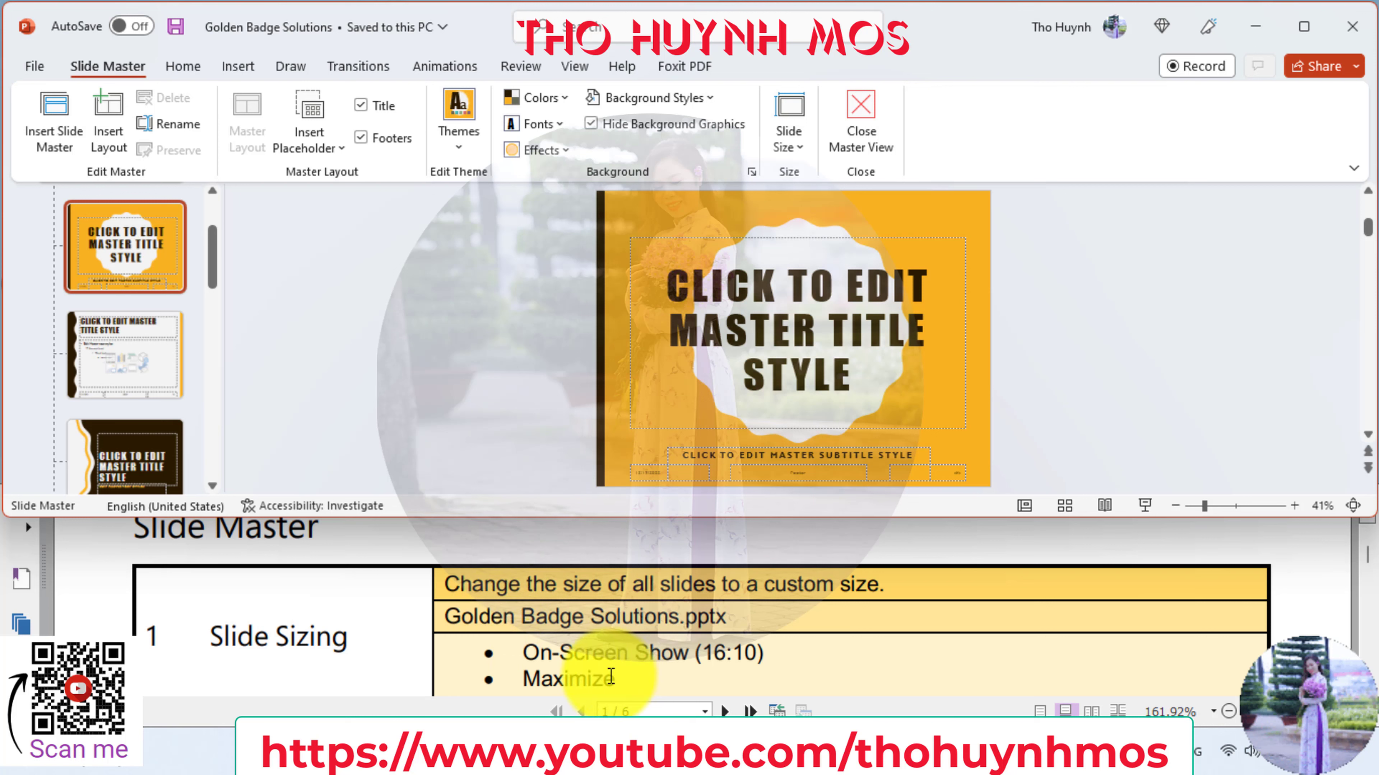
pyautogui.click(801, 146)
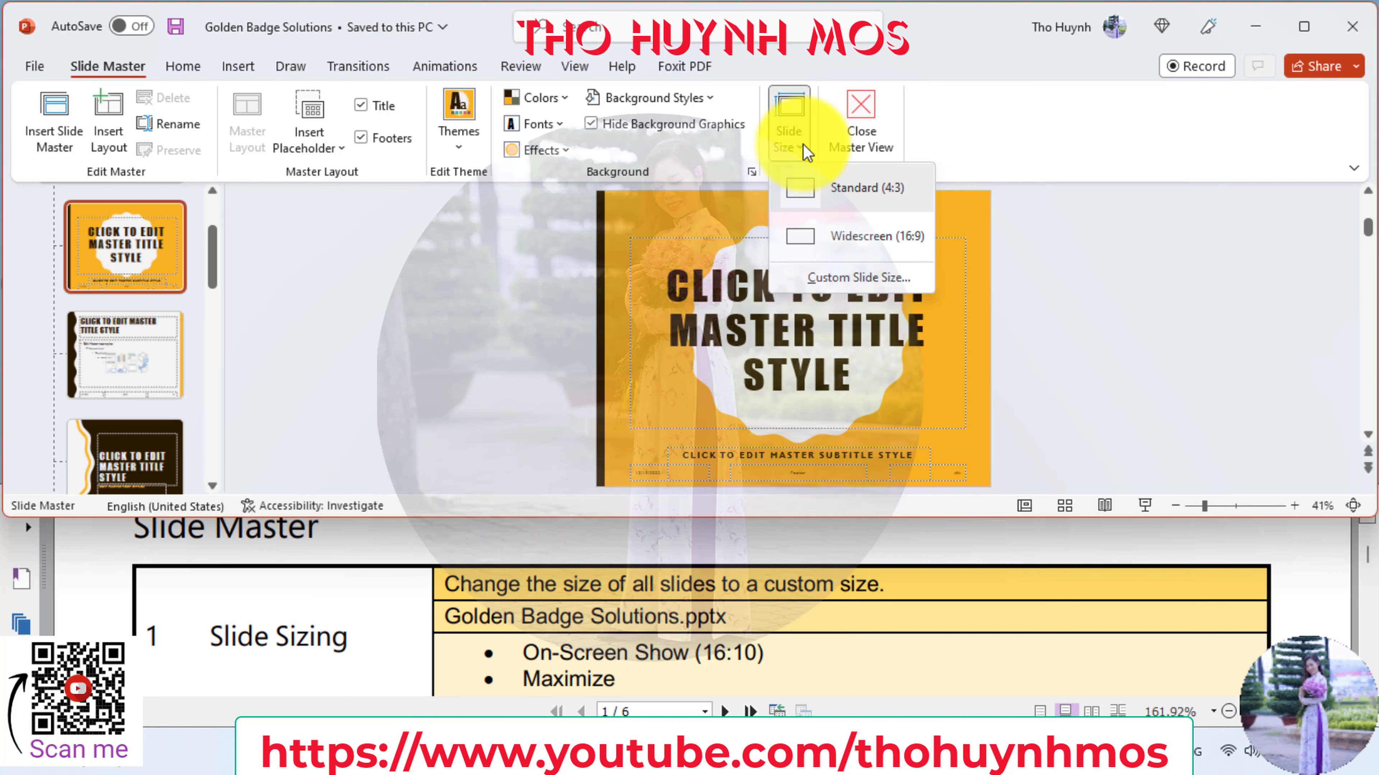
pyautogui.click(865, 282)
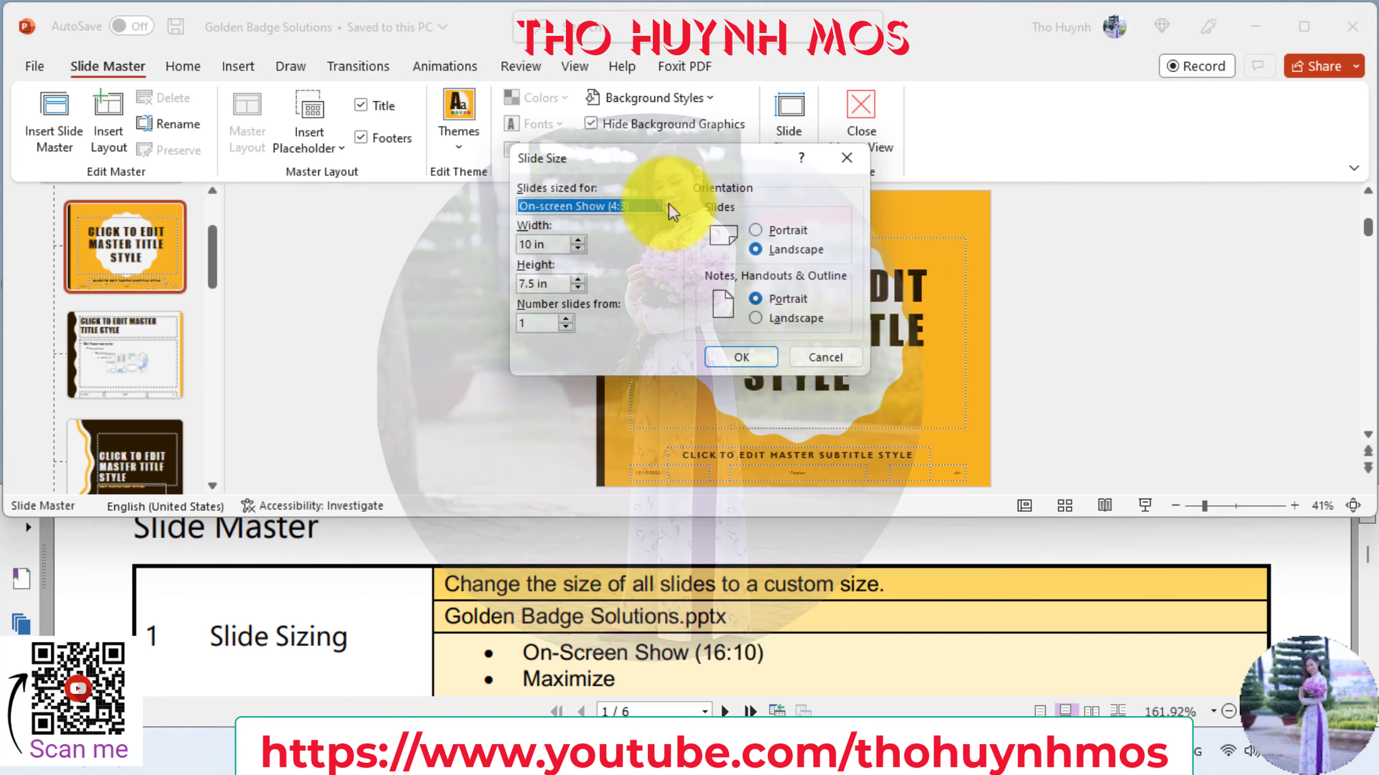
pyautogui.click(673, 206)
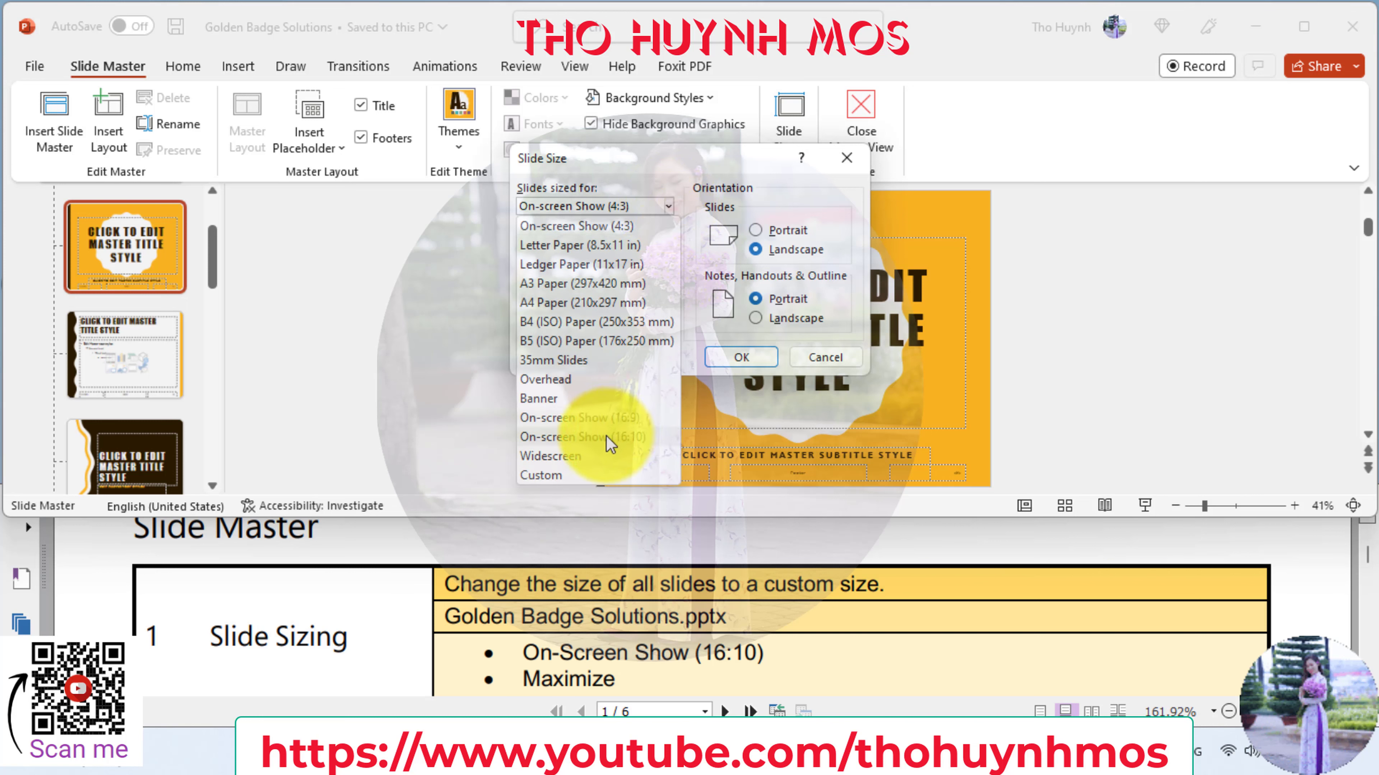
pyautogui.click(609, 444)
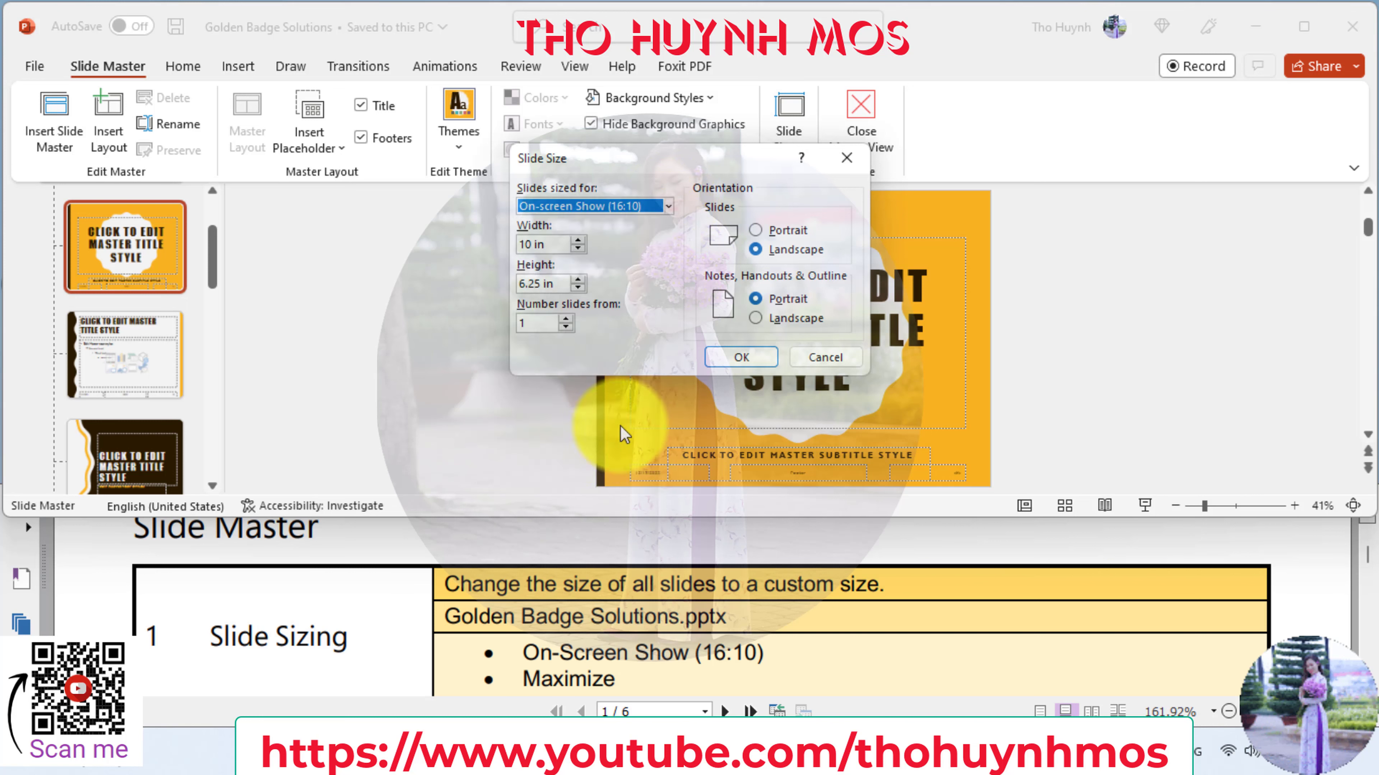
pyautogui.click(736, 365)
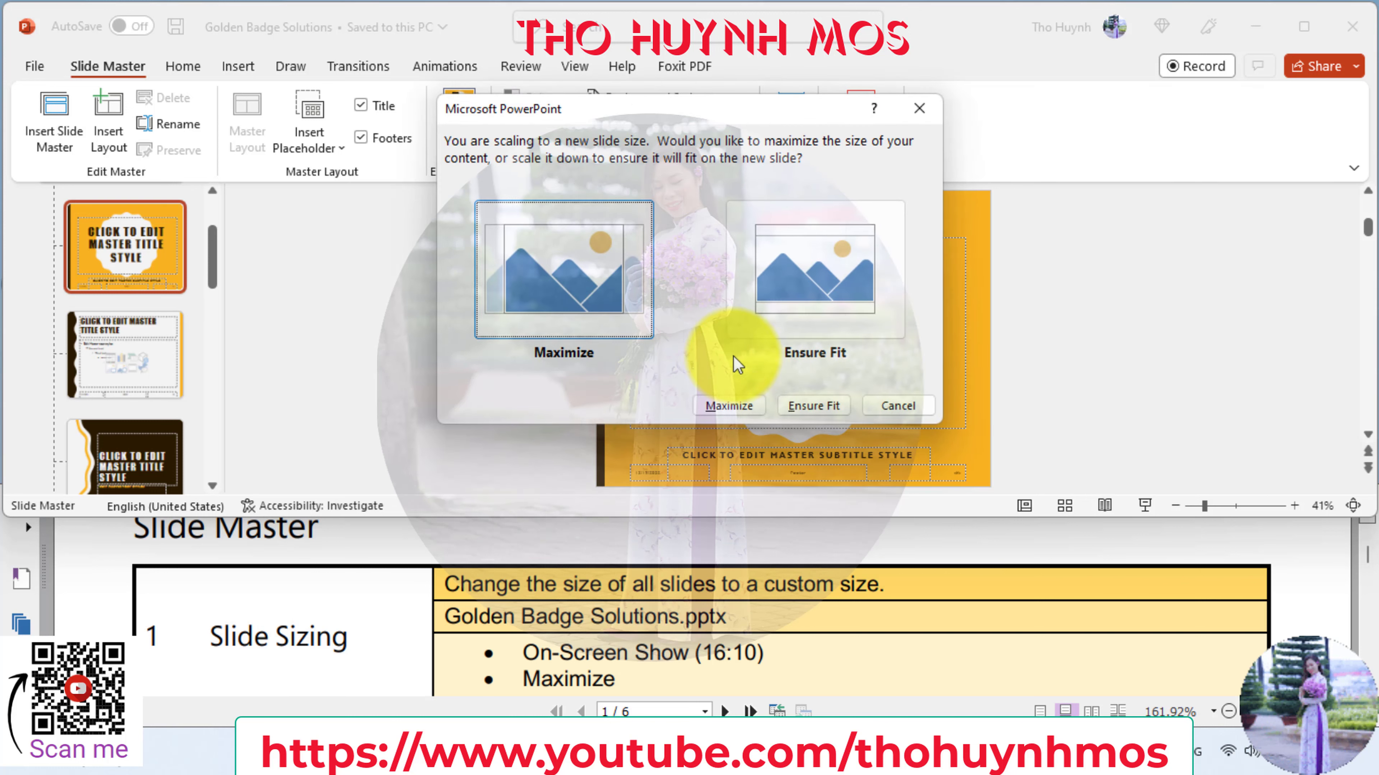
pyautogui.click(586, 288)
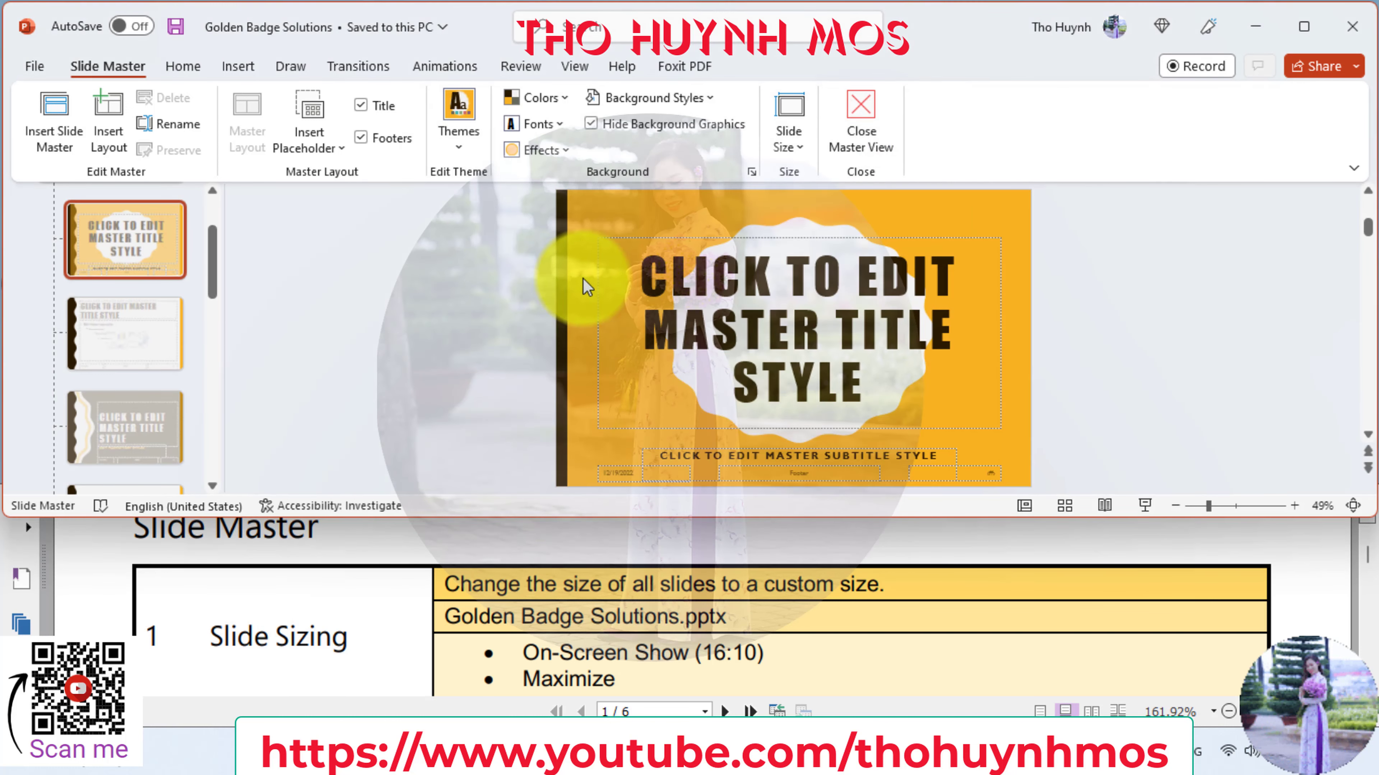
pyautogui.scroll(-2, 862, 648)
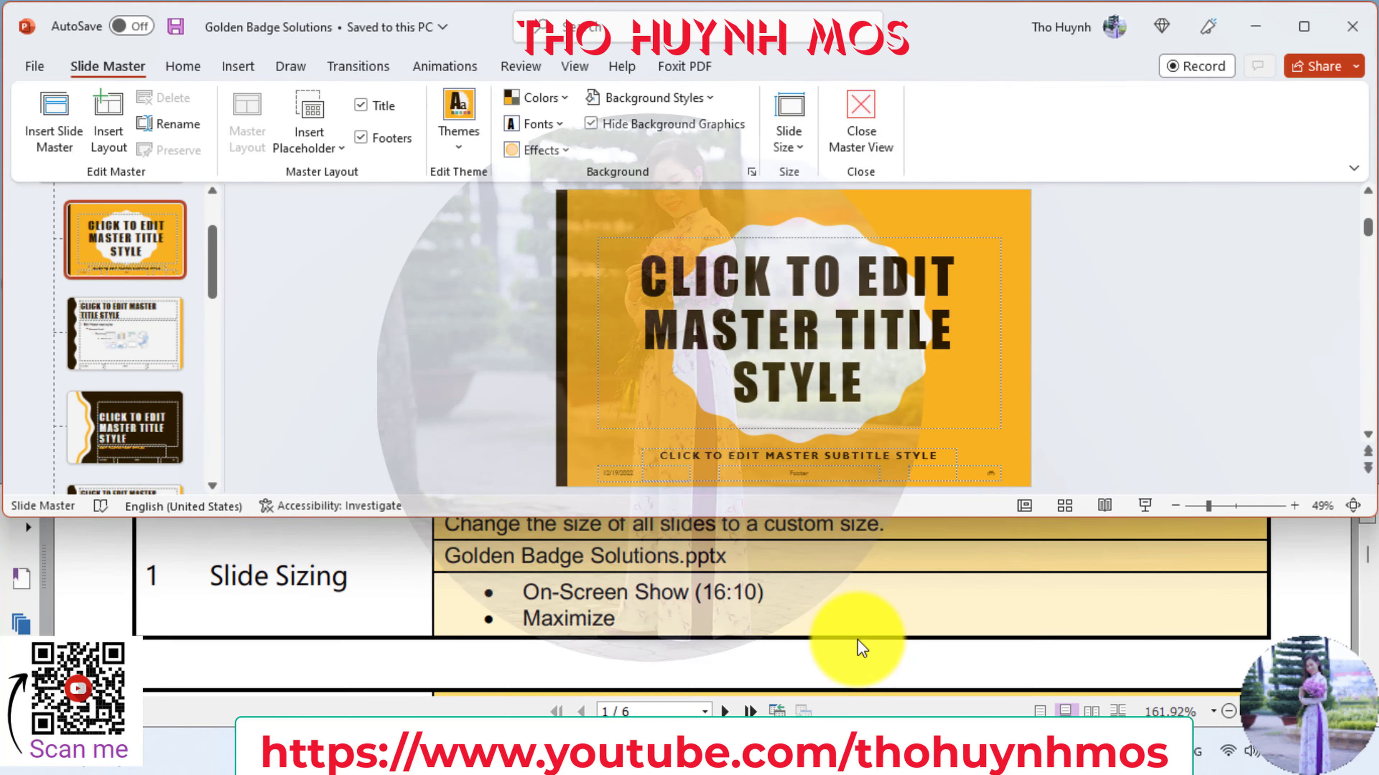
# - Close Master View to return to normal editing of the deck
pyautogui.click(862, 140)
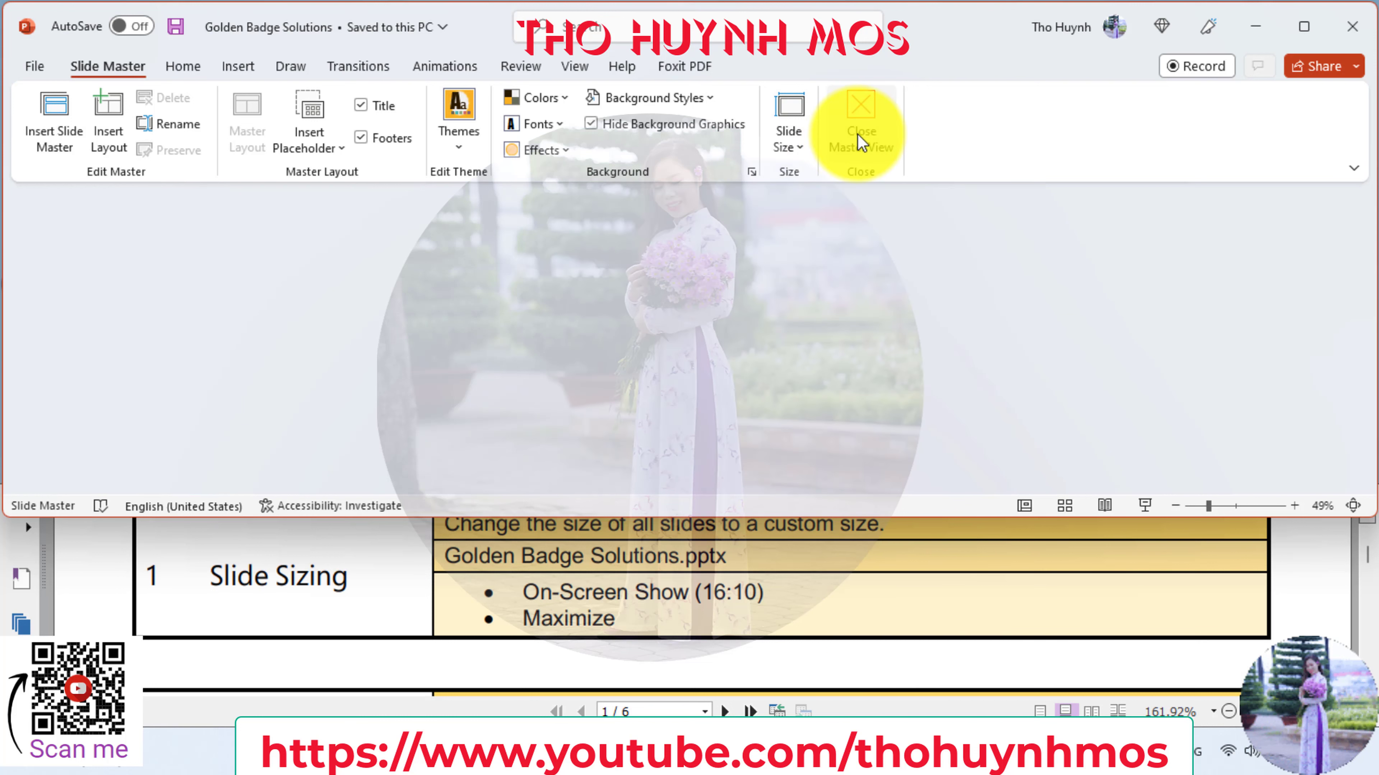
pyautogui.scroll(-2, 794, 631)
pyautogui.scroll(-2, 802, 633)
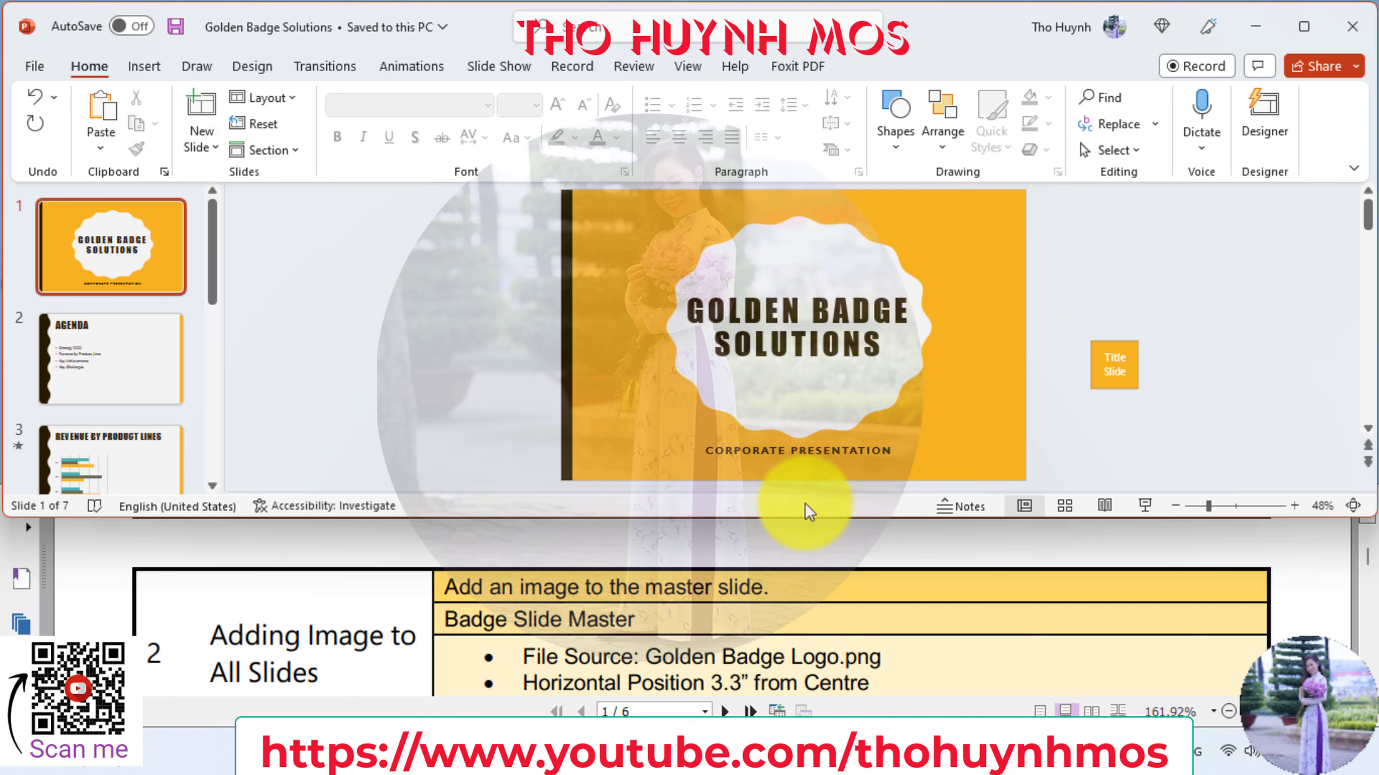
# - Bring the PDF forward and scroll to task 2, Adding Image to All Slides
pyautogui.click(811, 543)
pyautogui.click(803, 483)
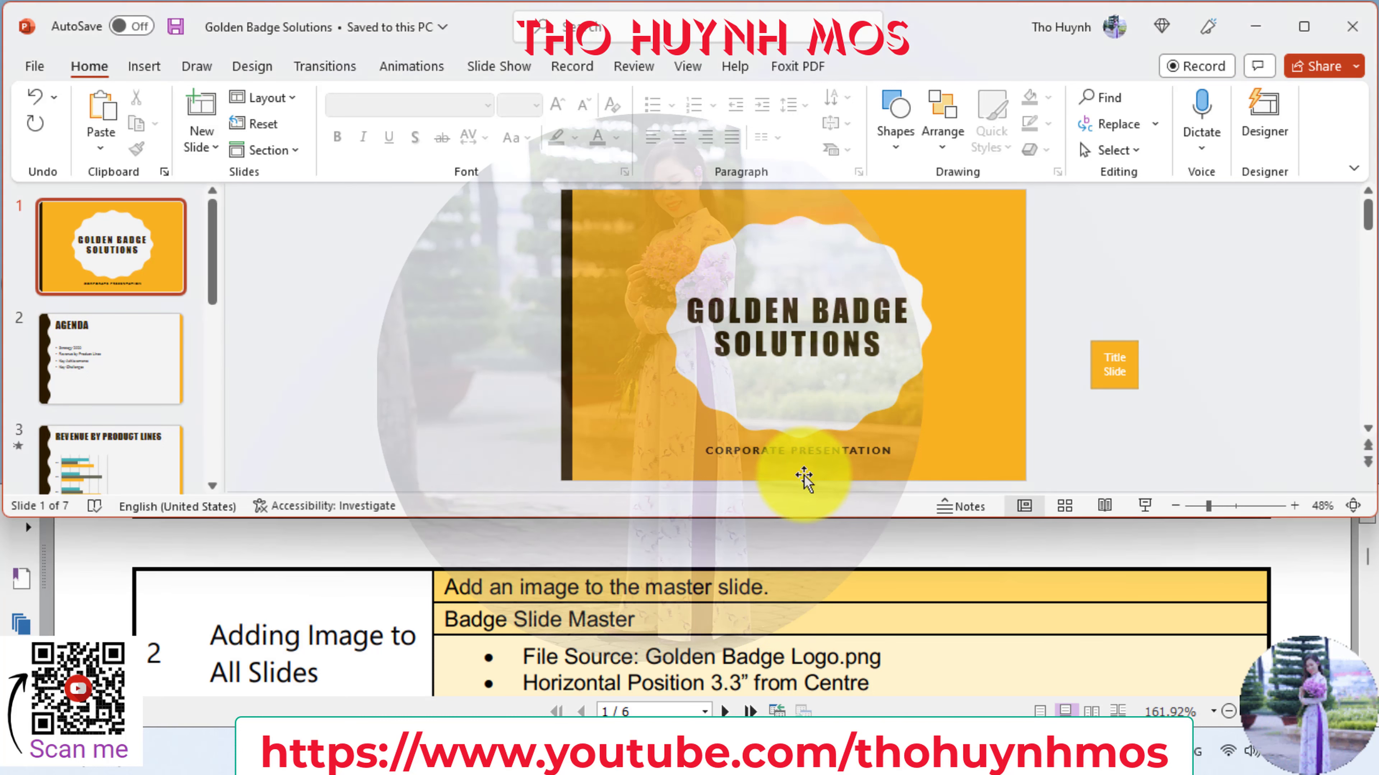
pyautogui.click(806, 519)
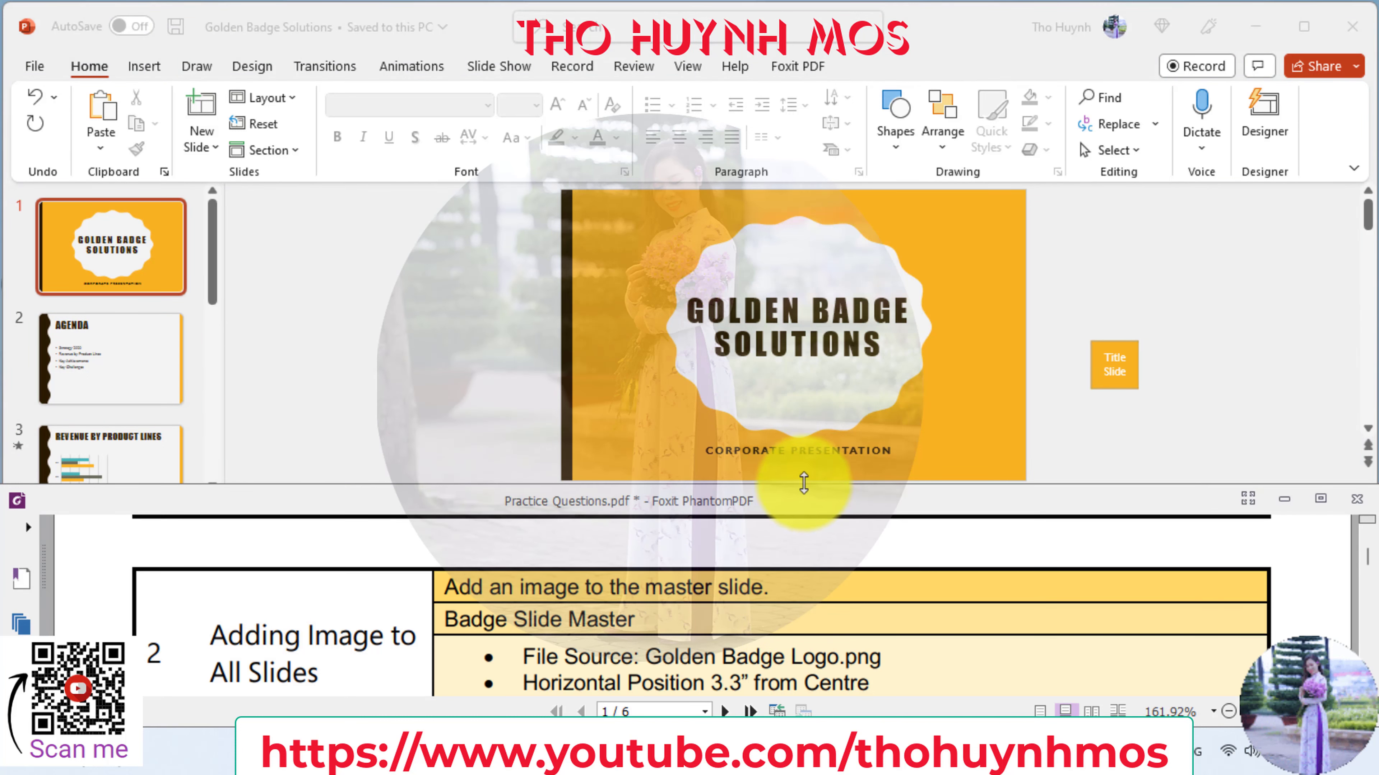
pyautogui.moveTo(804, 483); pyautogui.dragTo(809, 449)
pyautogui.scroll(-2, 859, 601)
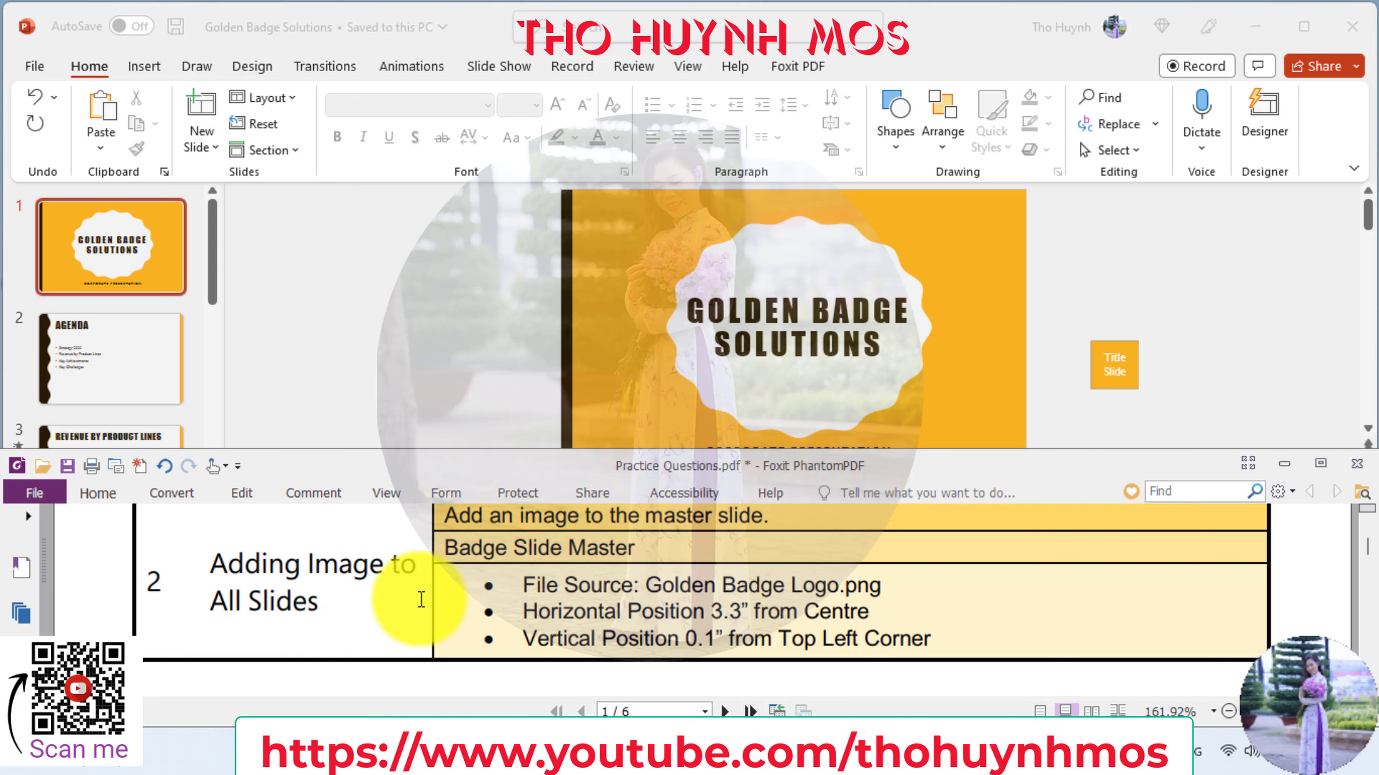
pyautogui.scroll(1, 466, 600)
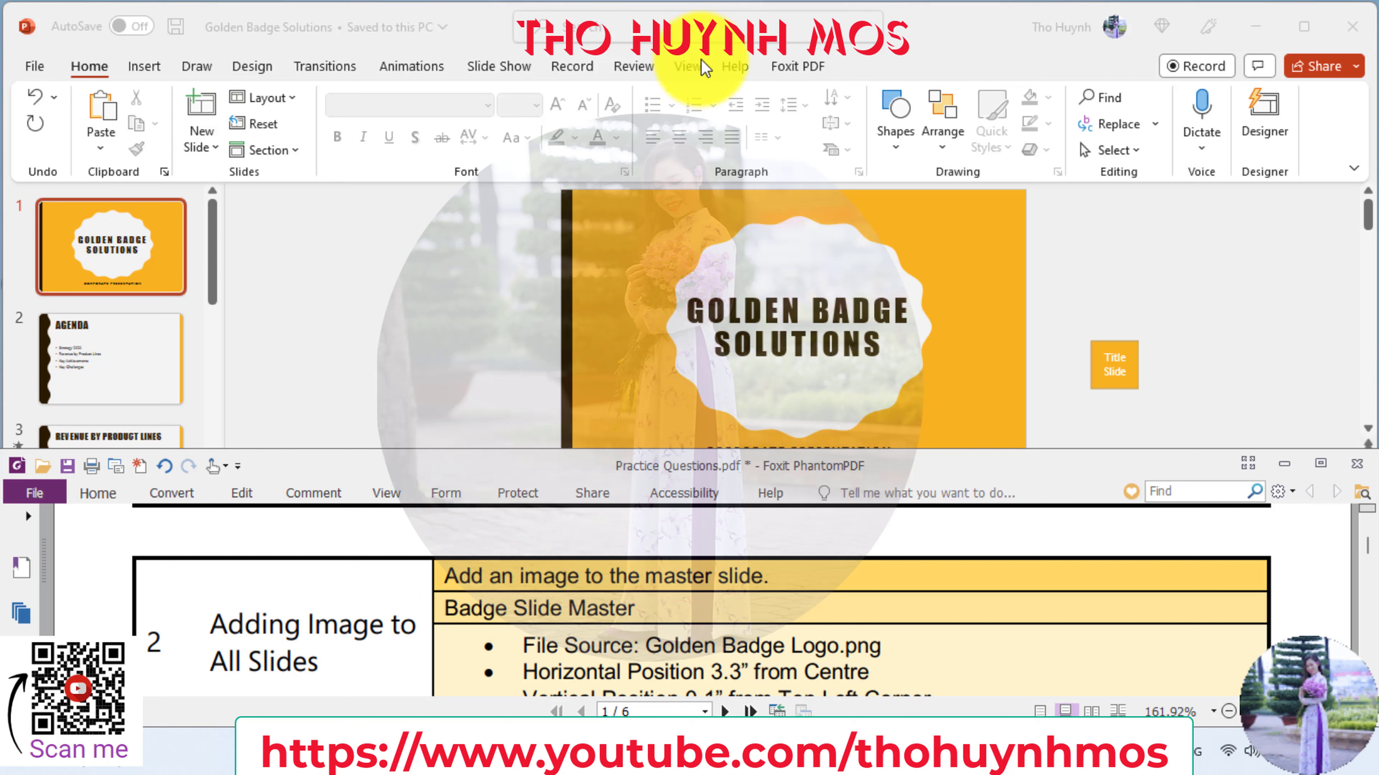
# - Reopen Slide Master view and select the top Badge Slide Master thumbnail
pyautogui.click(688, 66)
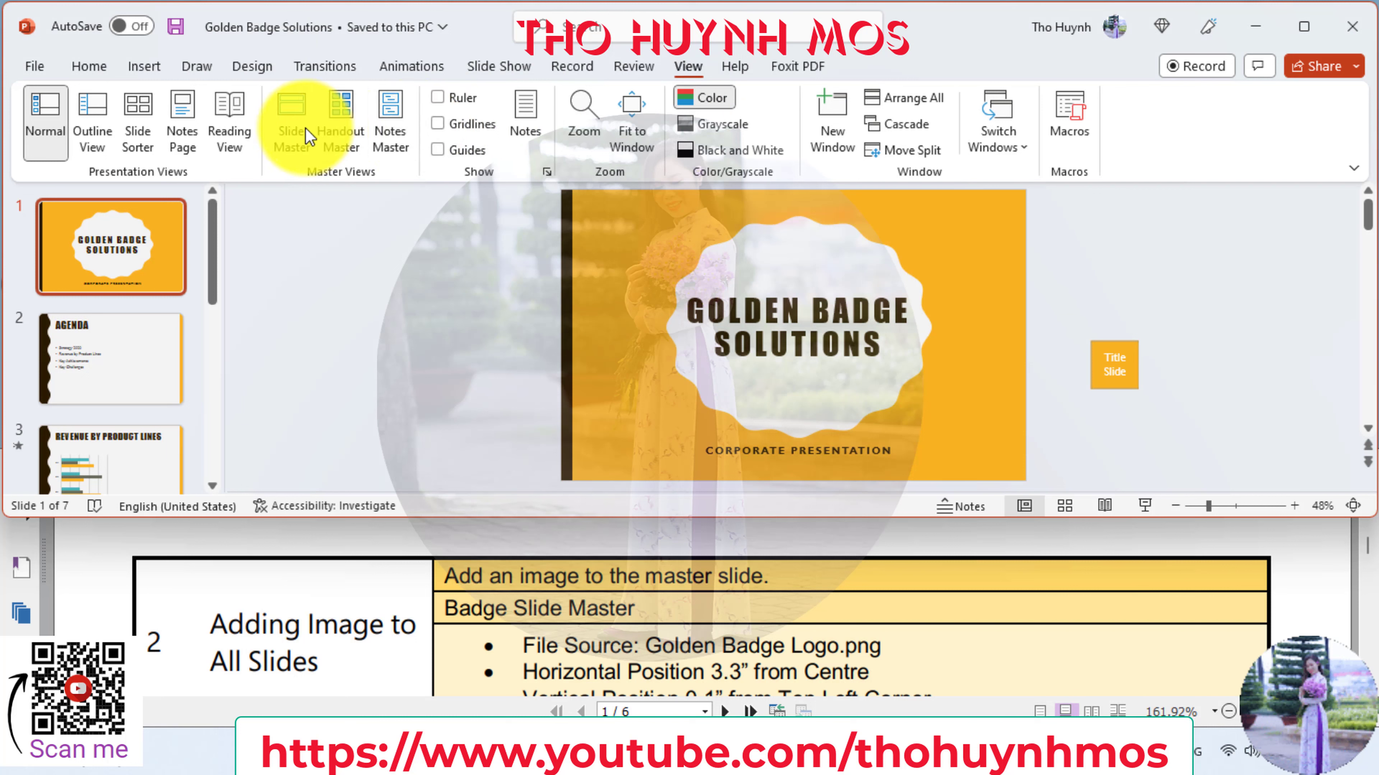
pyautogui.click(300, 135)
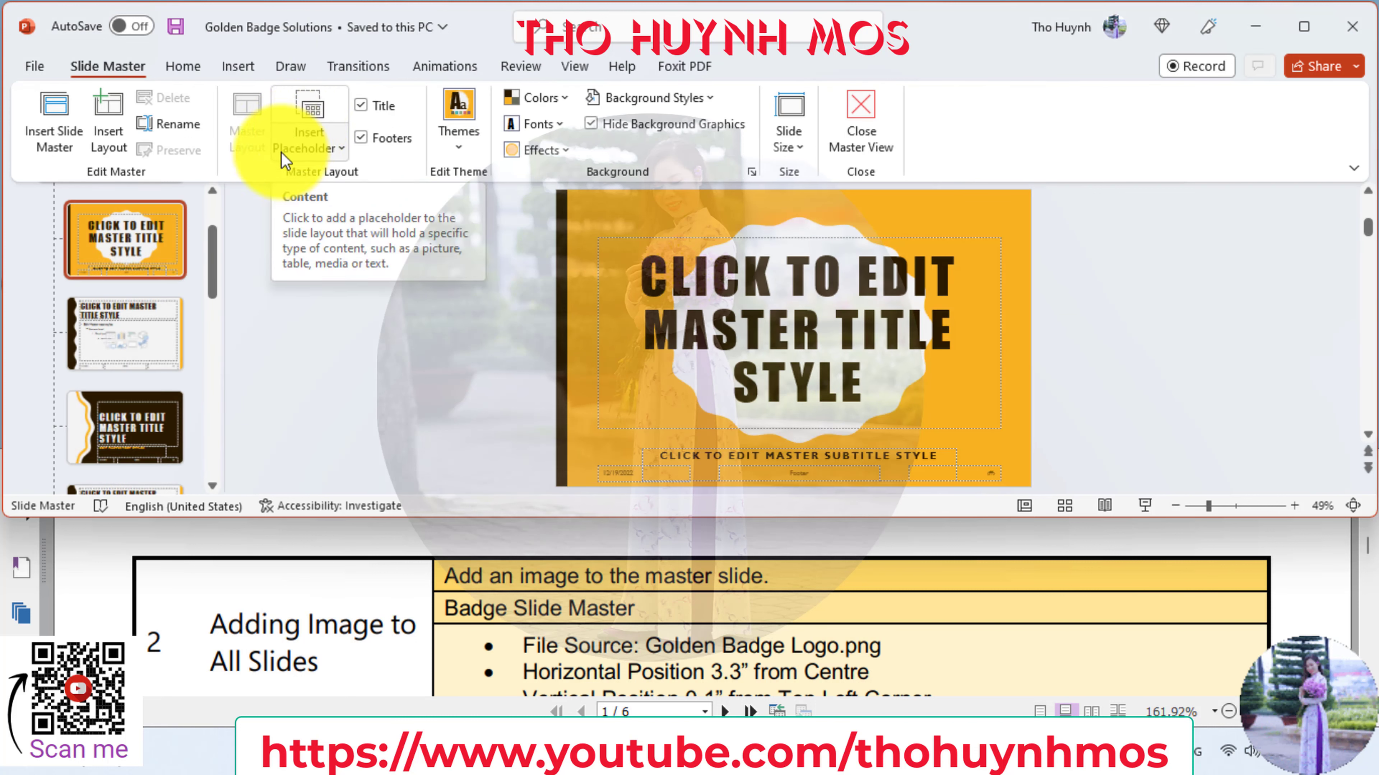
pyautogui.moveTo(212, 259); pyautogui.dragTo(214, 217)
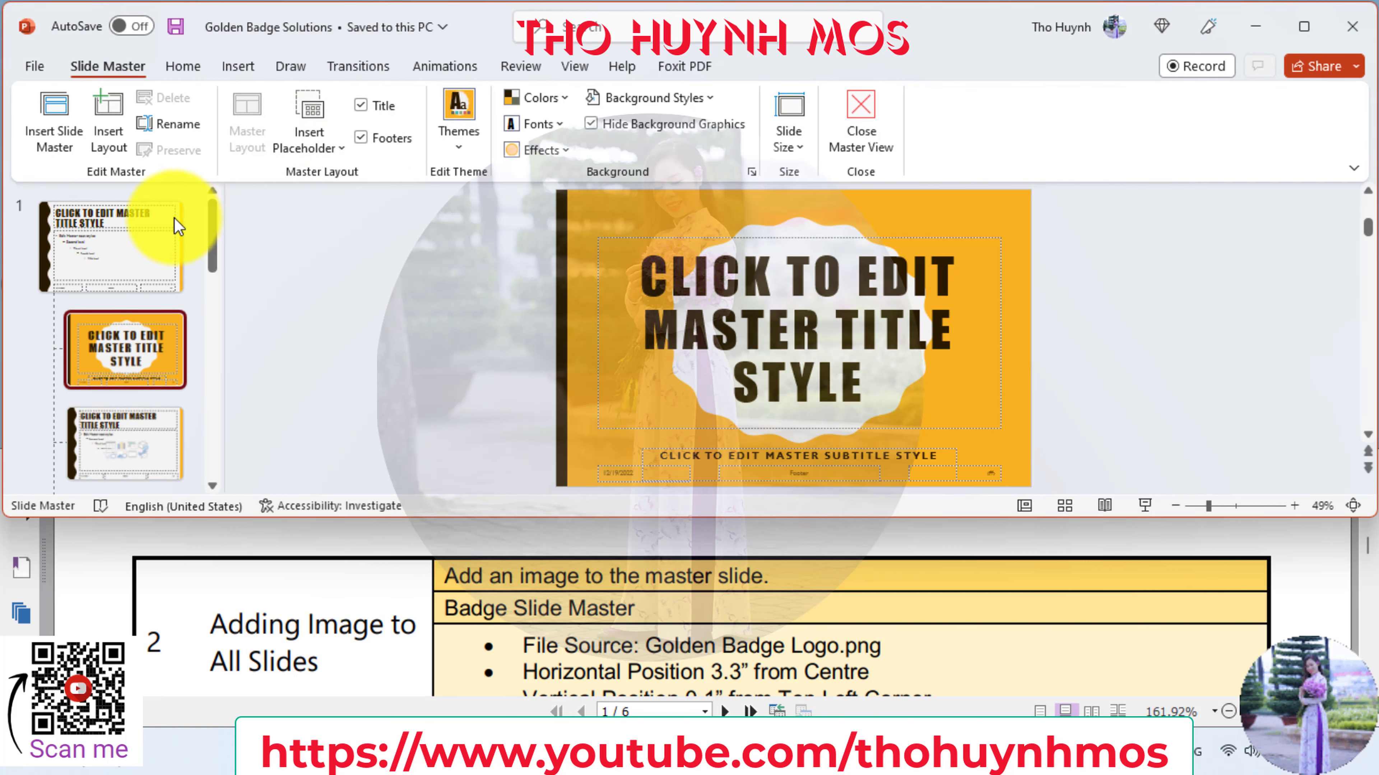
pyautogui.click(144, 247)
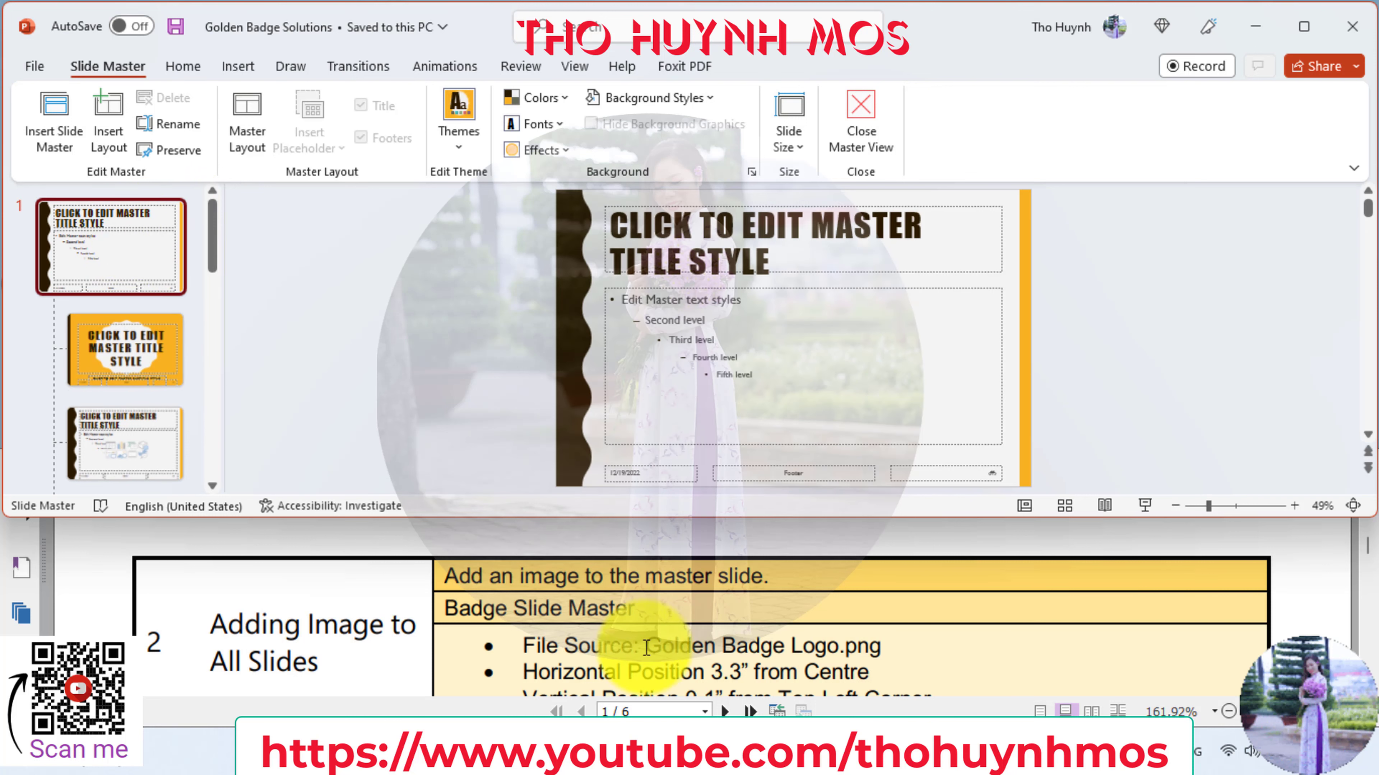
pyautogui.scroll(-2, 600, 662)
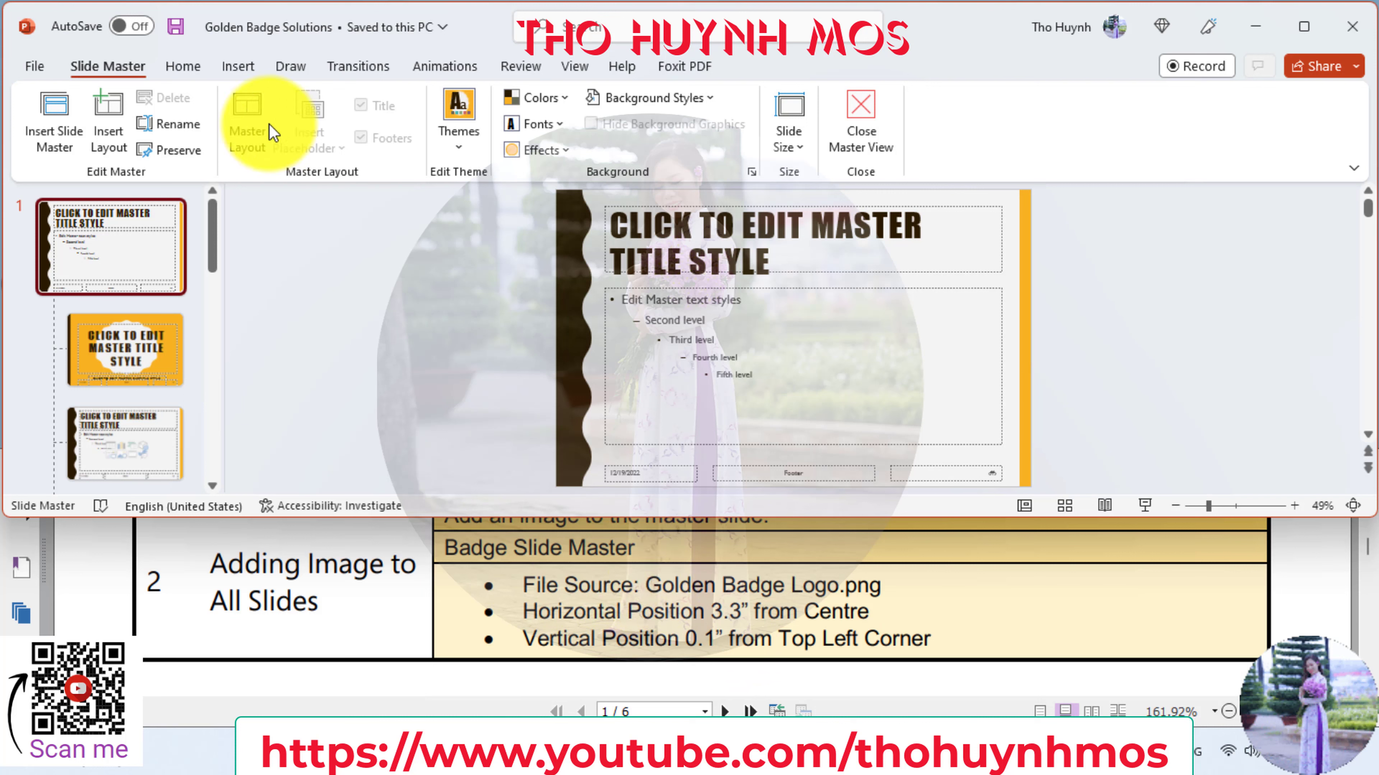
# - Insert the Golden Badge Logo picture from the practice test folder onto the master
pyautogui.click(237, 68)
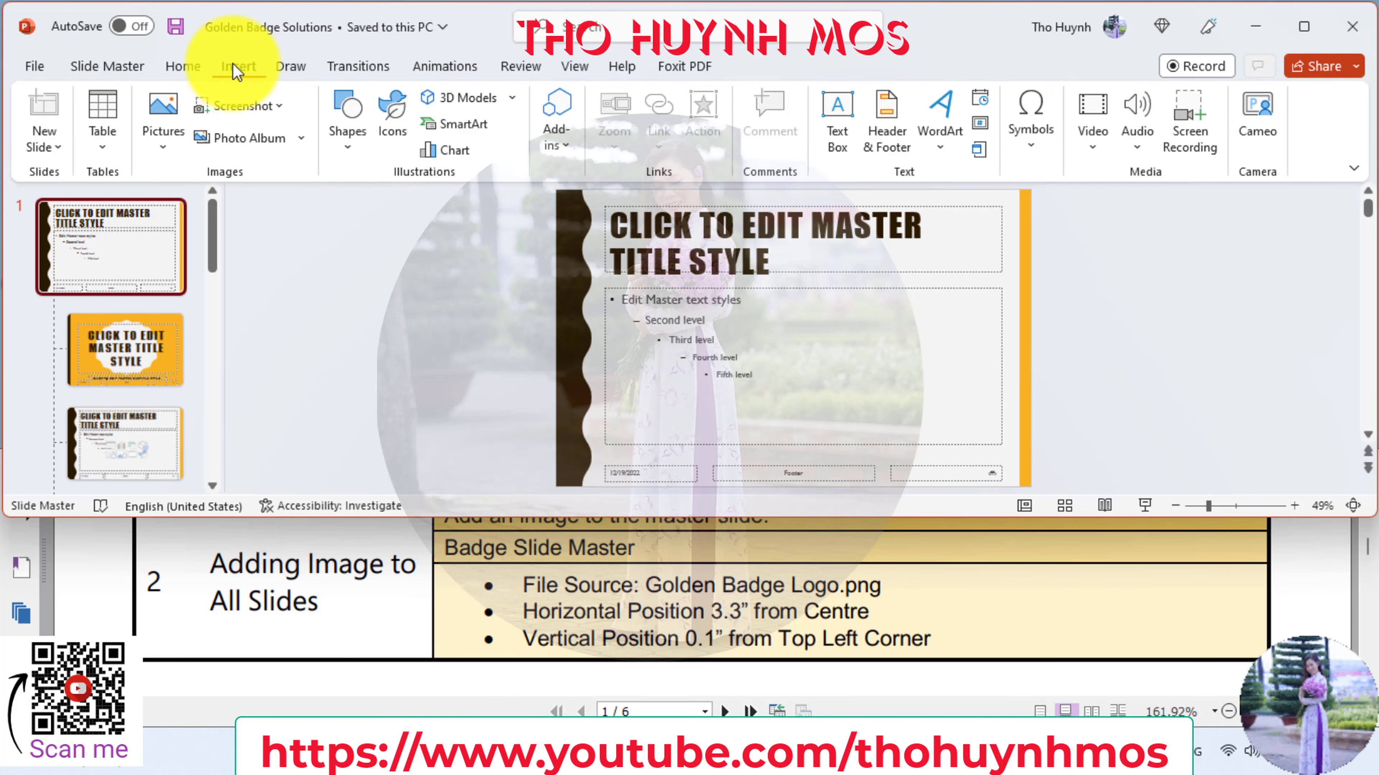
pyautogui.click(169, 147)
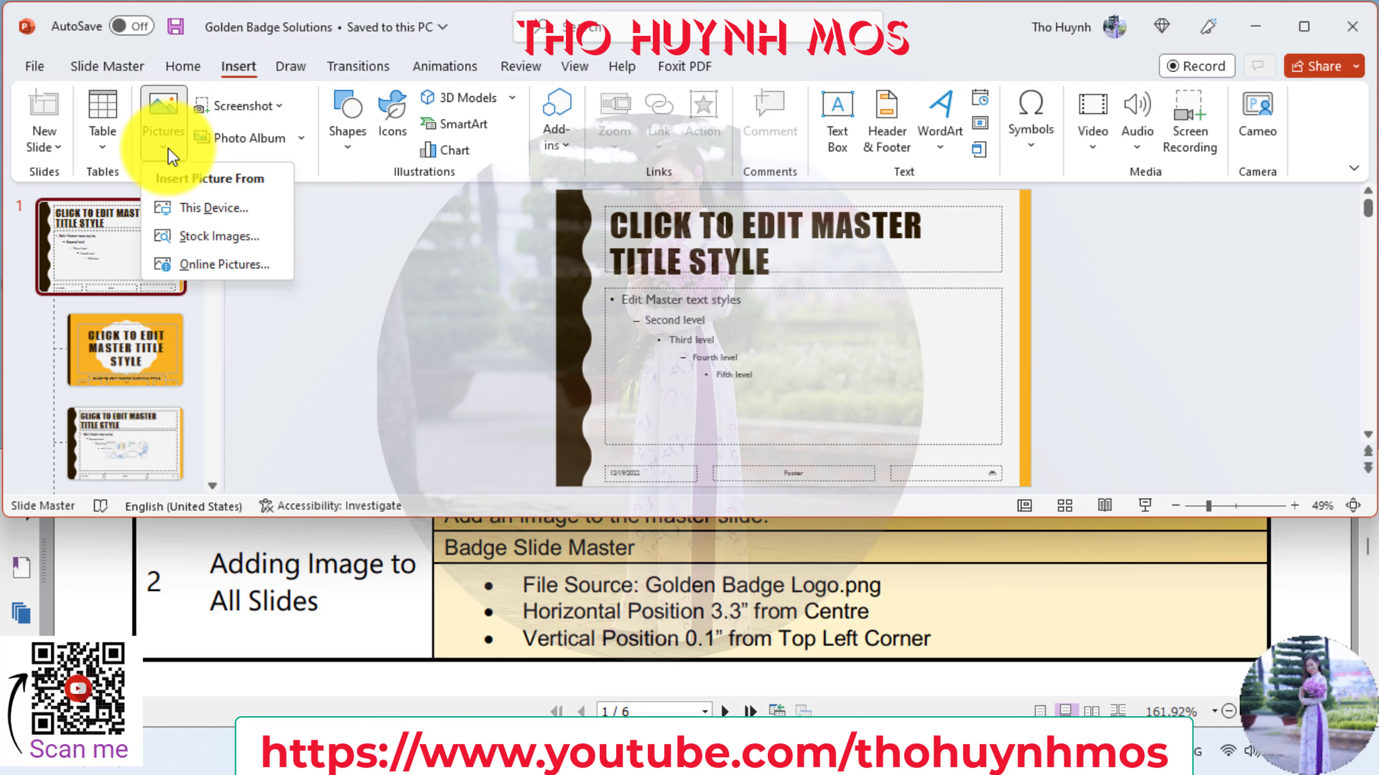
pyautogui.click(213, 213)
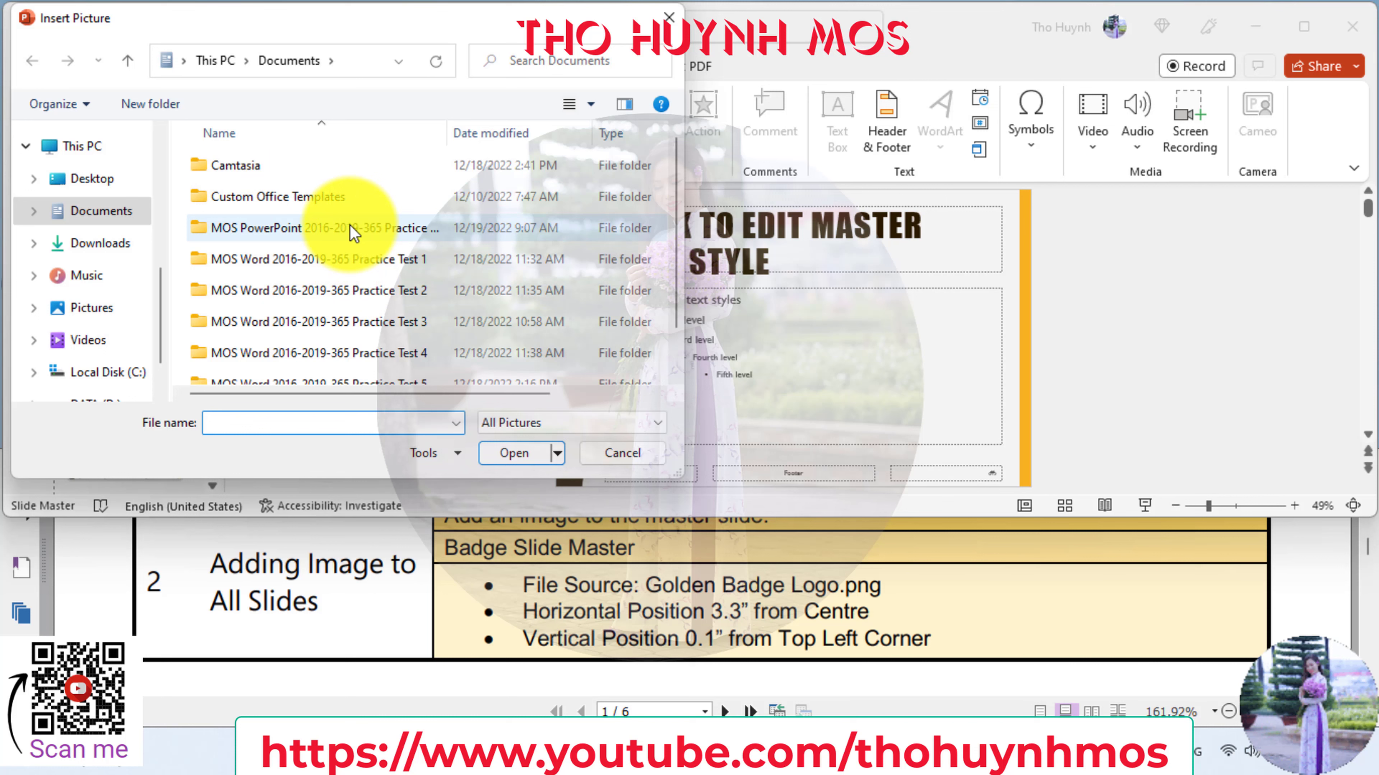
pyautogui.doubleClick(349, 227)
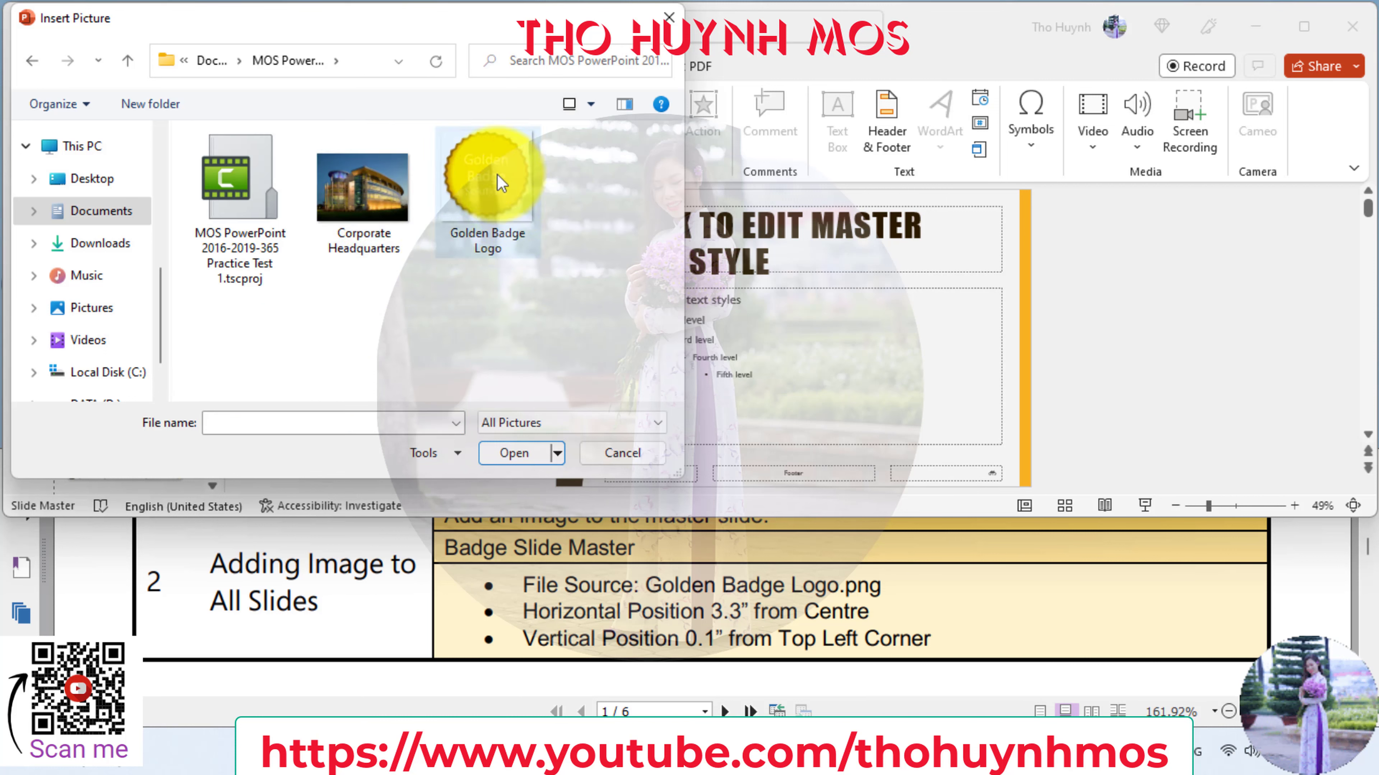
pyautogui.click(477, 185)
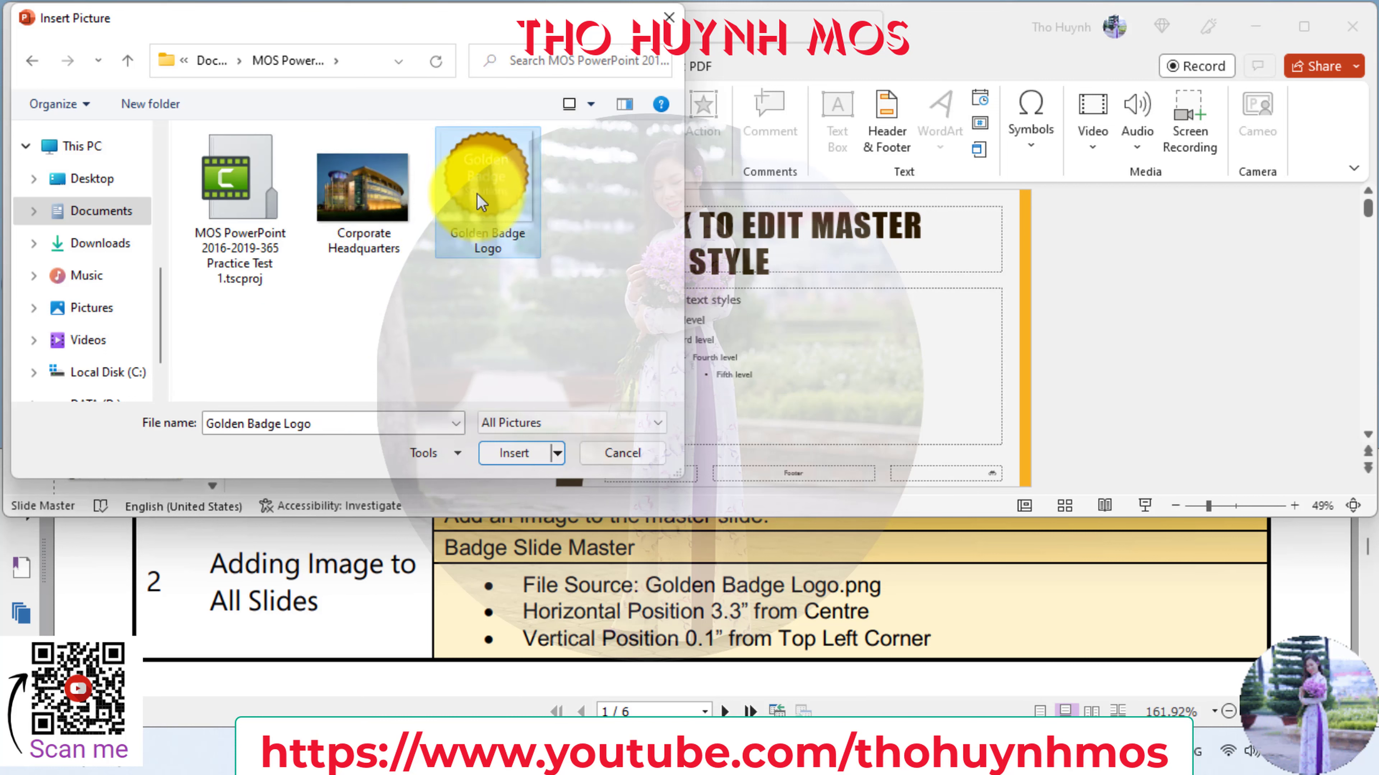
pyautogui.click(522, 453)
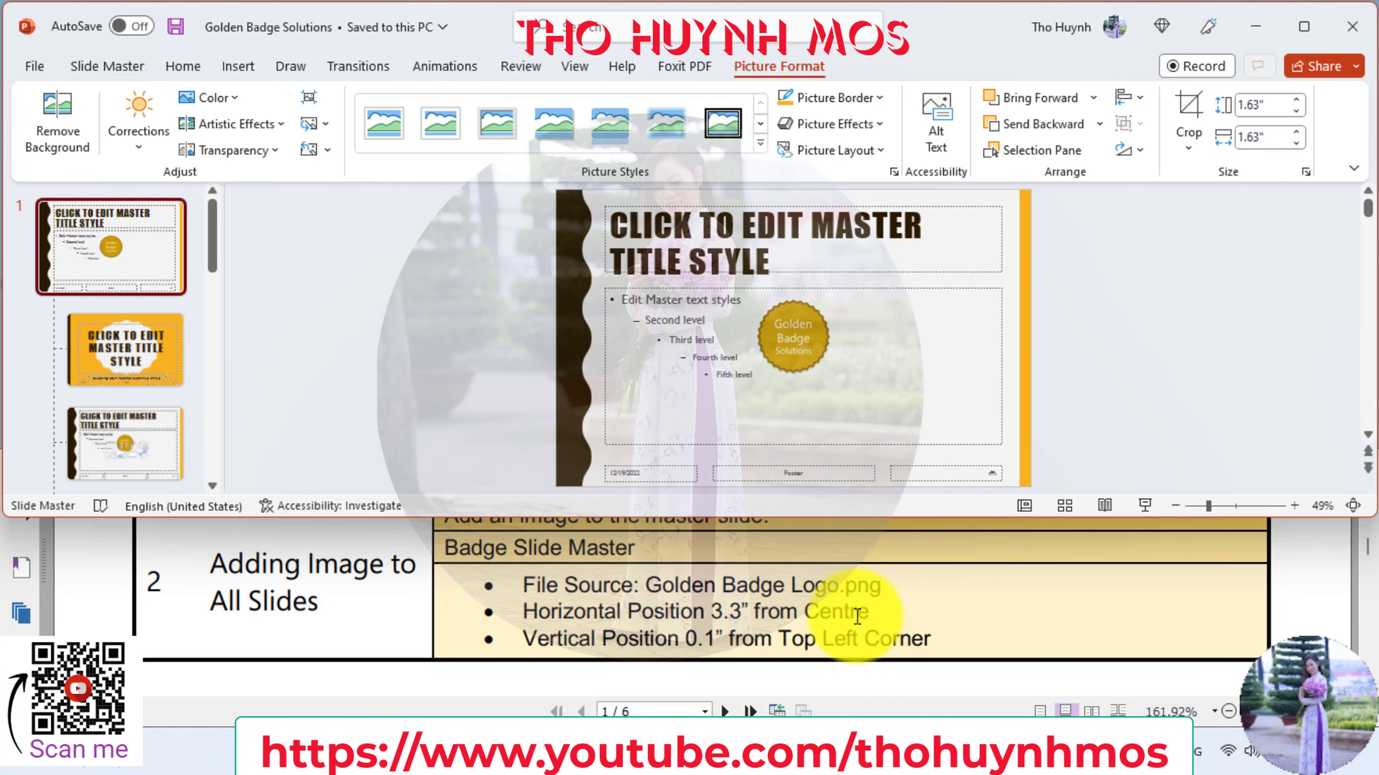
# - Select the logo and expand the Position settings in its Size and Position pane
pyautogui.click(793, 335)
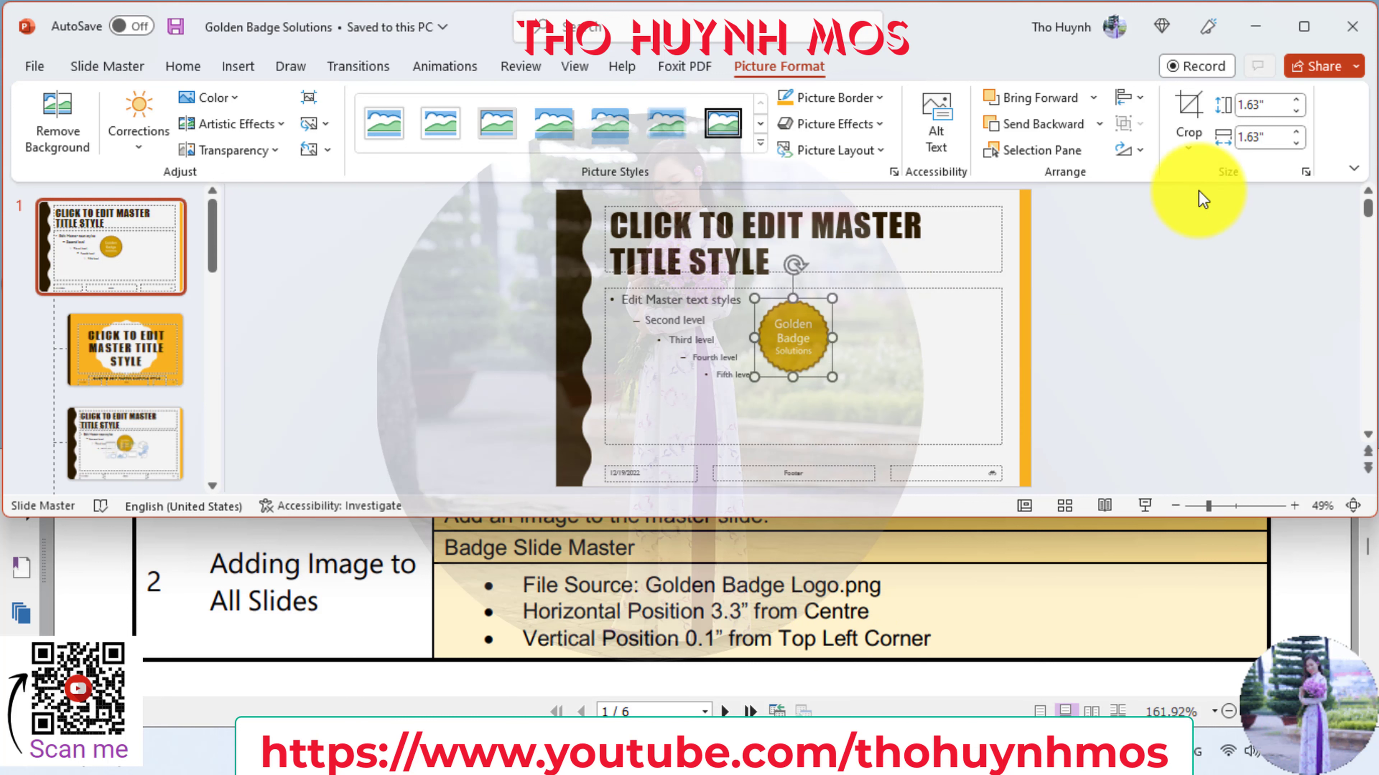
pyautogui.click(1305, 171)
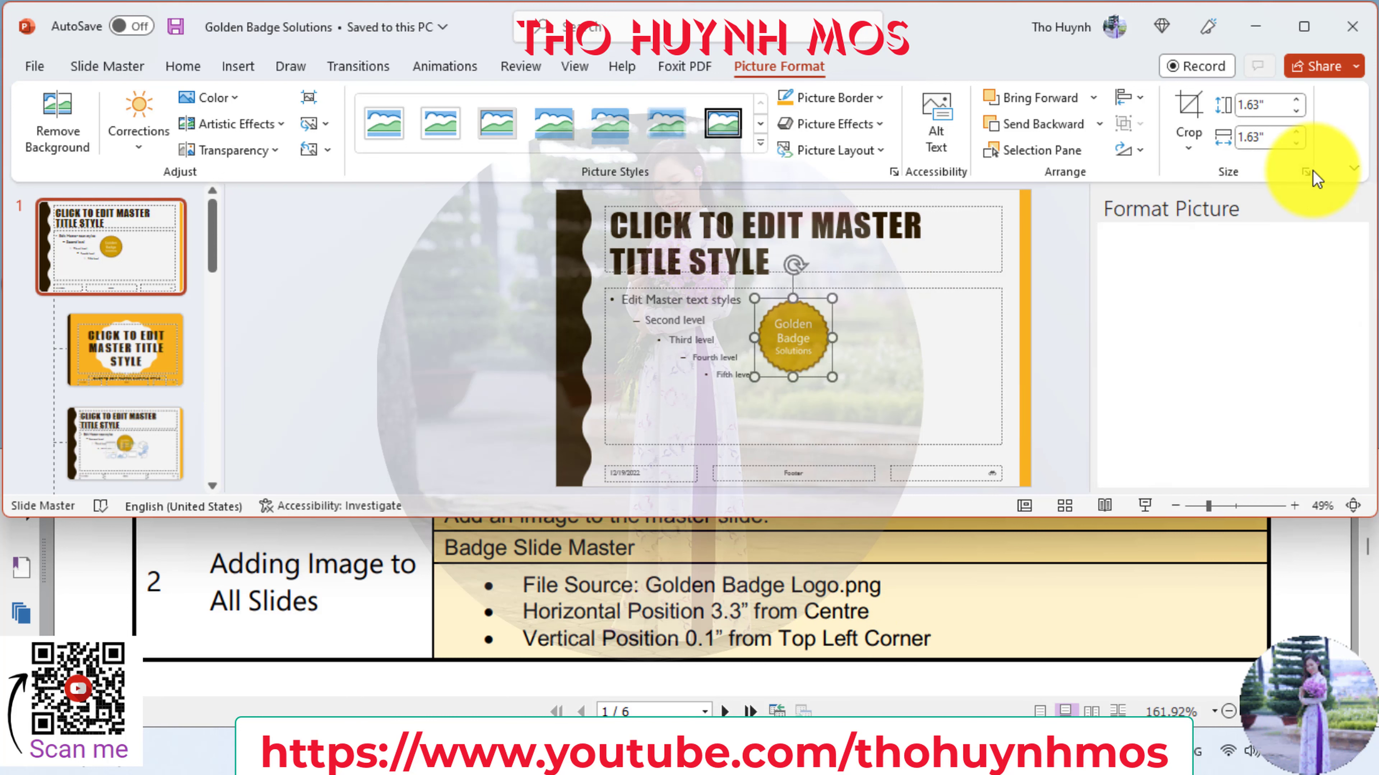
pyautogui.scroll(-2, 1239, 348)
pyautogui.scroll(-2, 1238, 348)
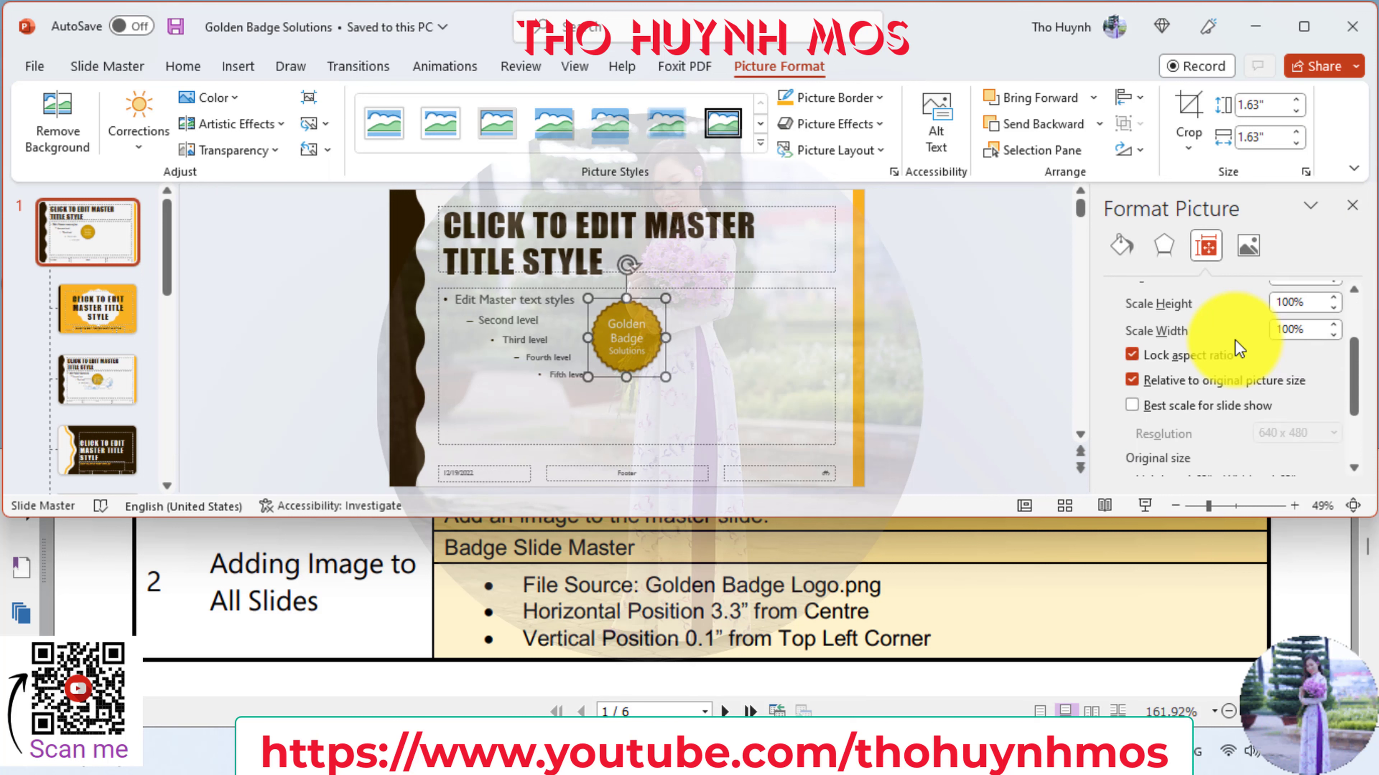
pyautogui.scroll(-2, 1238, 347)
pyautogui.scroll(-2, 1238, 347)
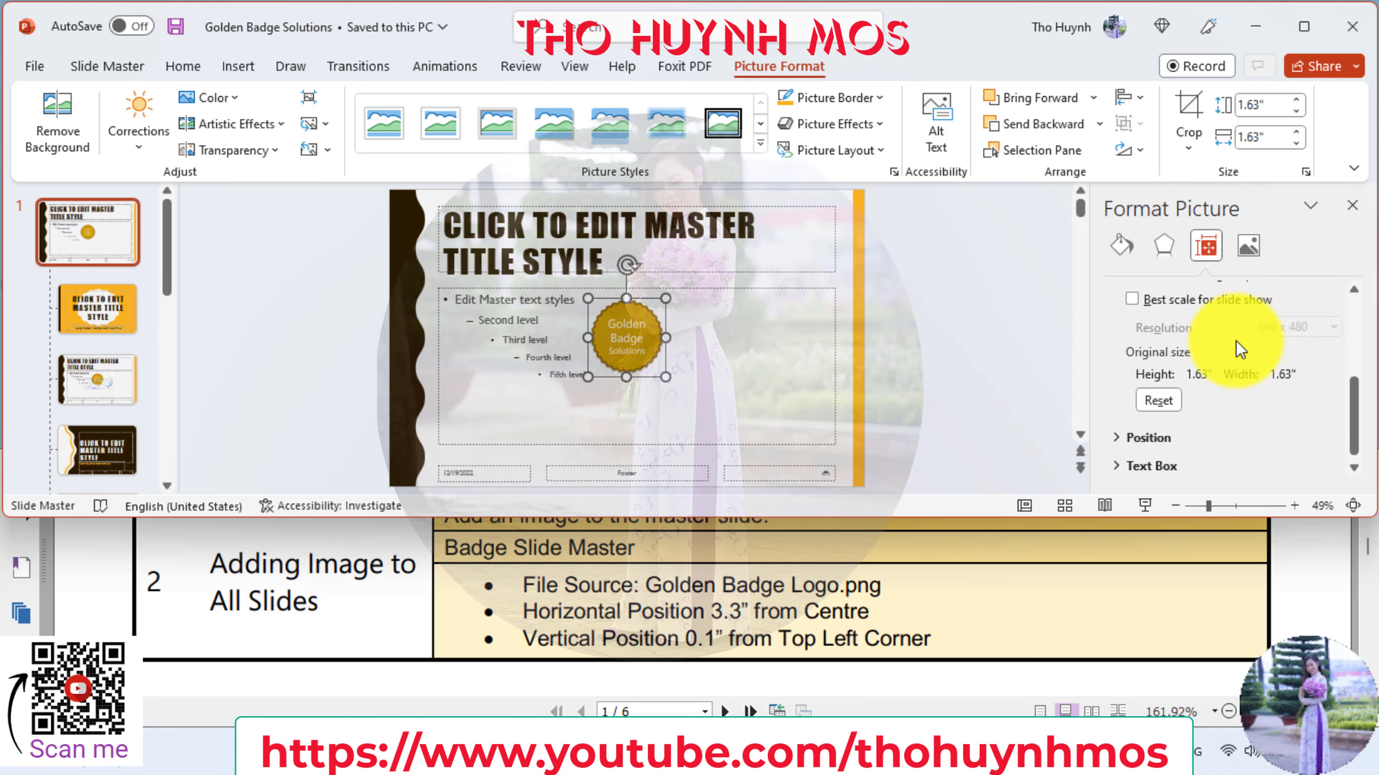
pyautogui.click(1121, 438)
pyautogui.scroll(-2, 1221, 396)
pyautogui.scroll(-2, 1231, 394)
pyautogui.scroll(-1, 1232, 400)
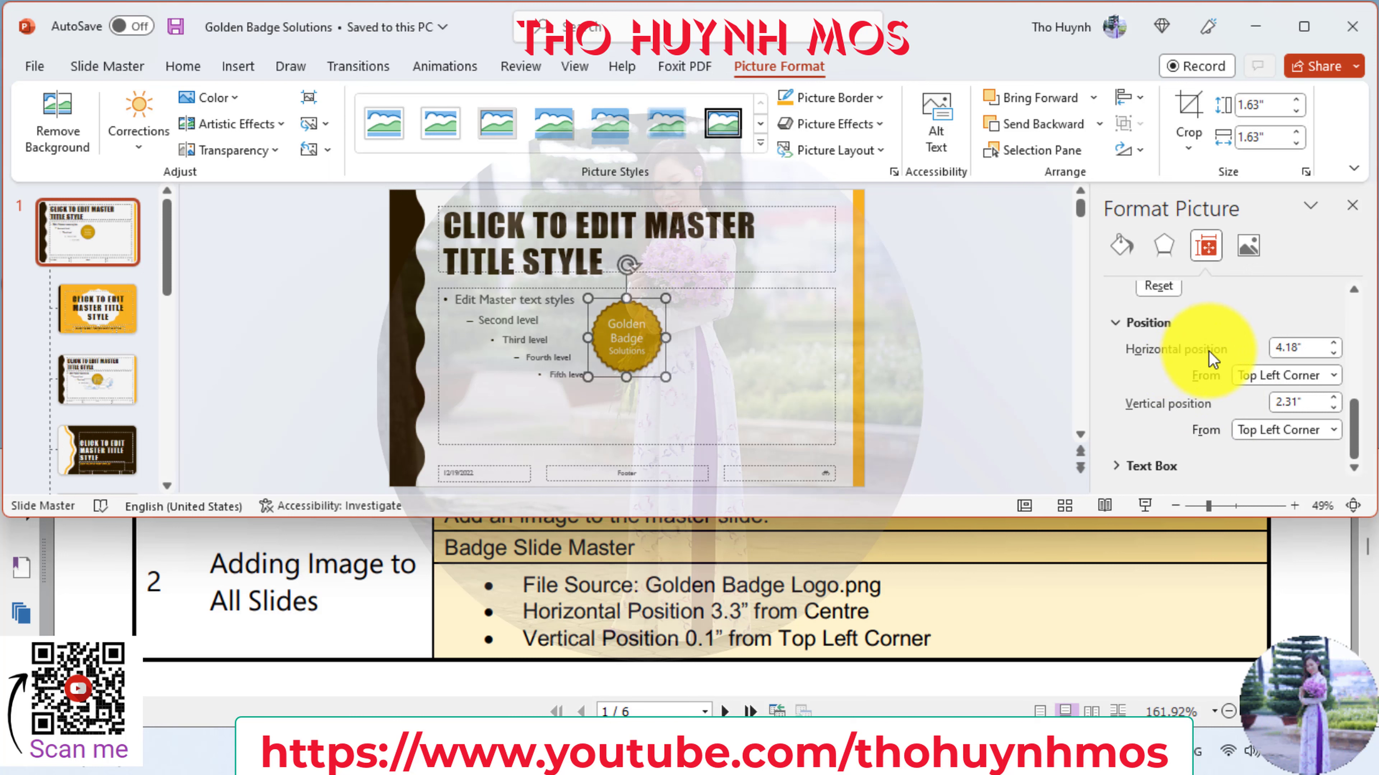
# - Set the logo's horizontal position to 3.3" from Center
pyautogui.moveTo(1305, 350); pyautogui.dragTo(1260, 351)
pyautogui.write('3.3')
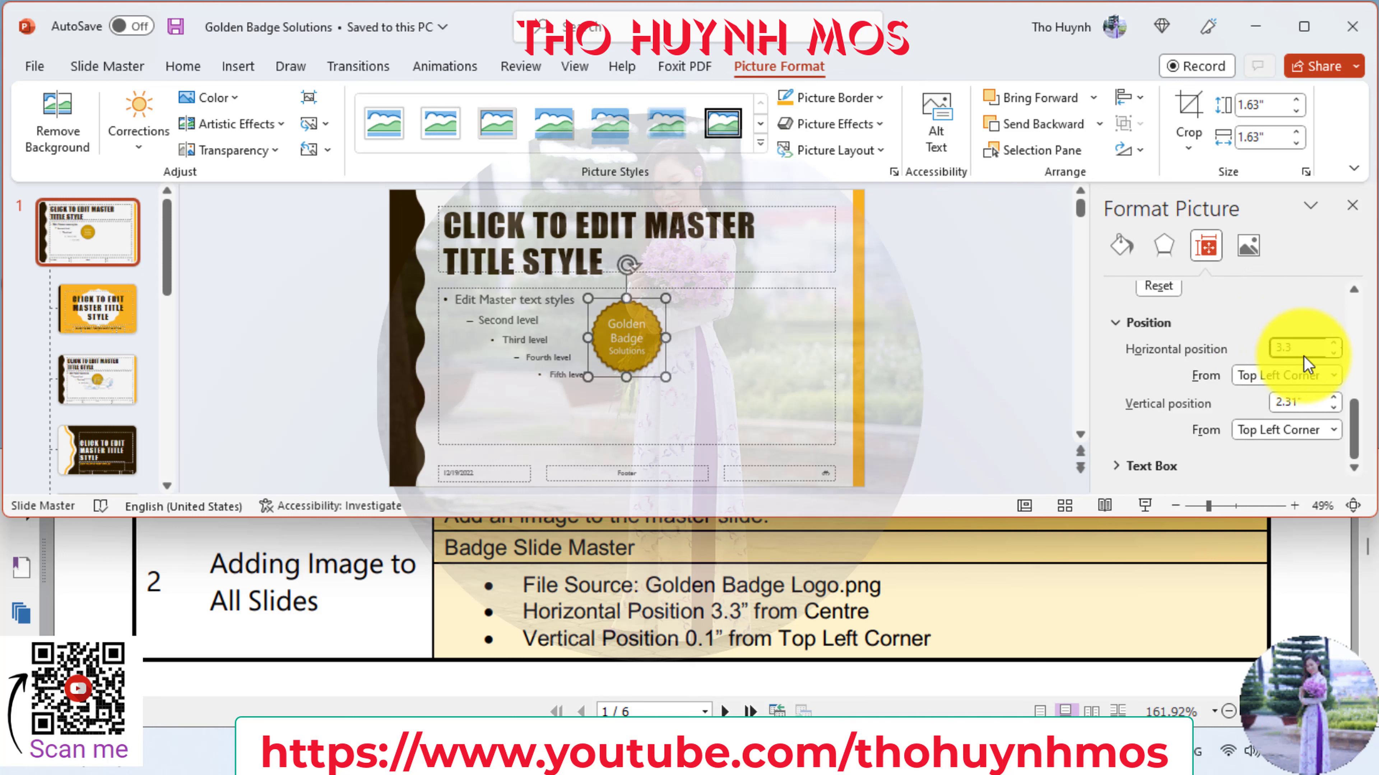
pyautogui.click(1306, 378)
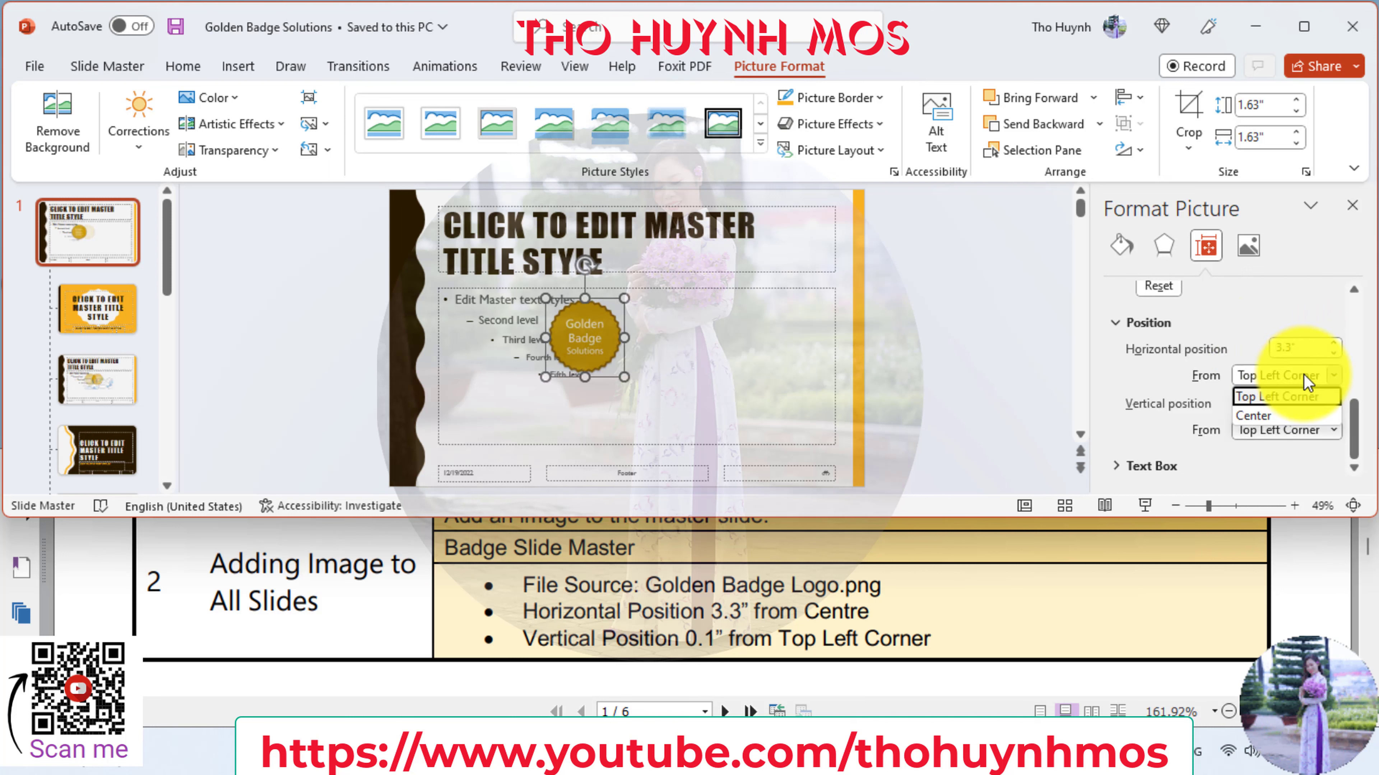
pyautogui.click(1262, 416)
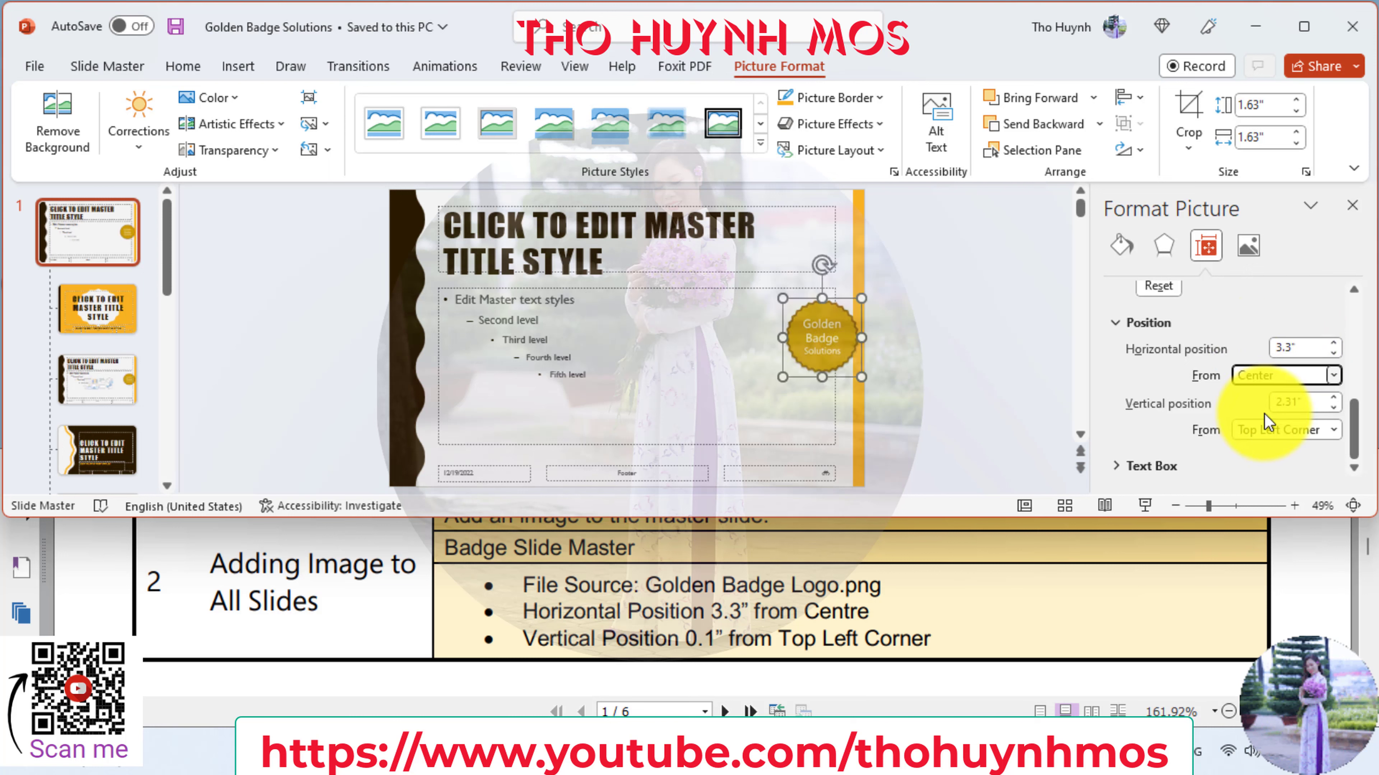
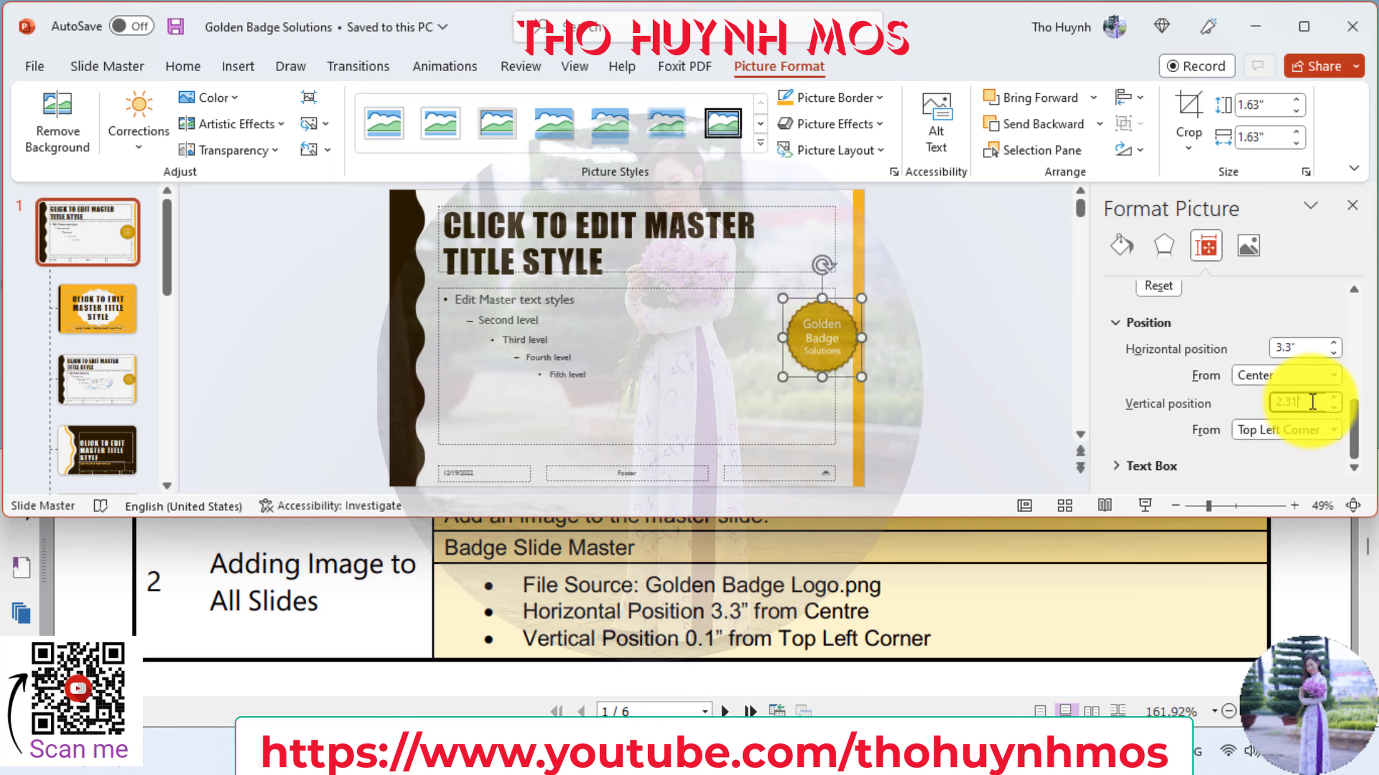
# - Set the logo's vertical position to 0.1" from the Top Left Corner and close the Format Picture pane
pyautogui.moveTo(1312, 401); pyautogui.dragTo(1262, 401)
pyautogui.write('0.1')
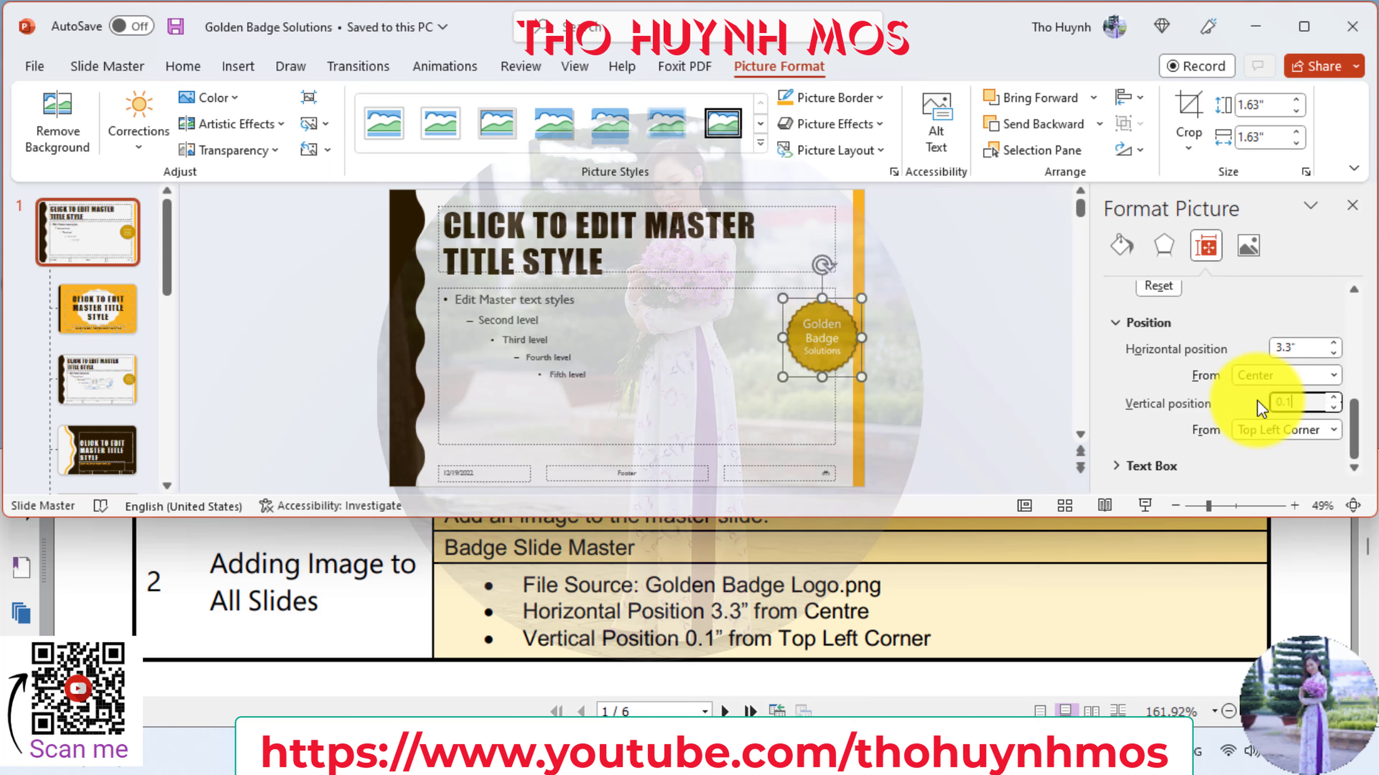
pyautogui.click(1265, 432)
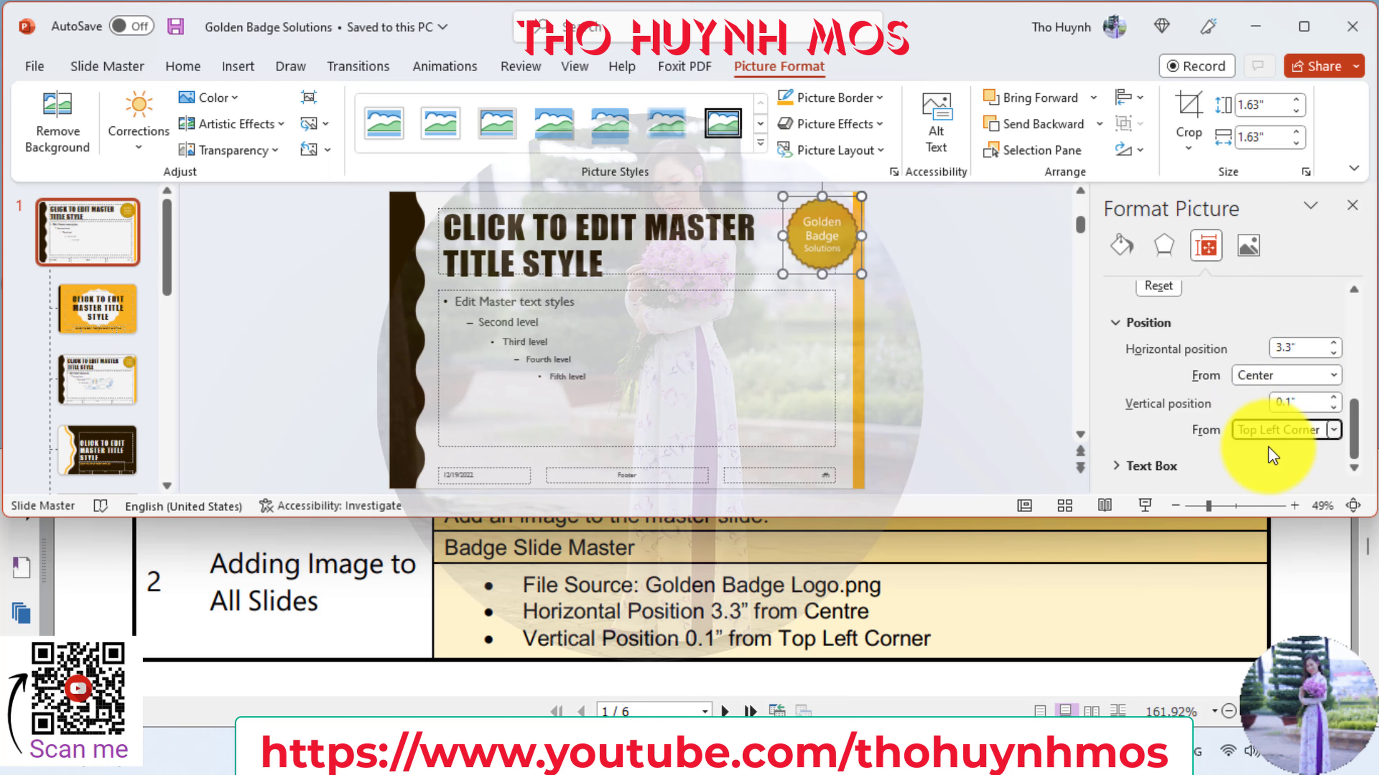
pyautogui.click(1351, 205)
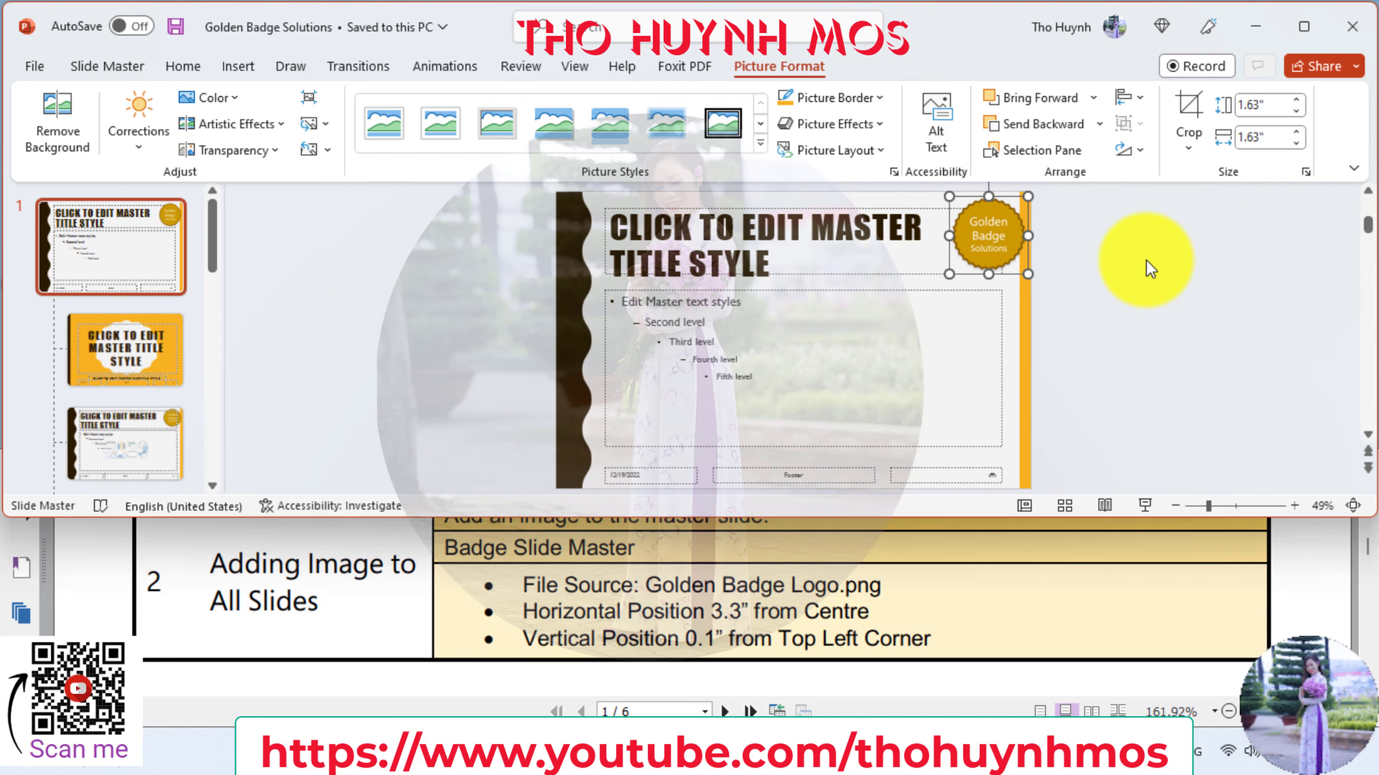
pyautogui.click(1145, 276)
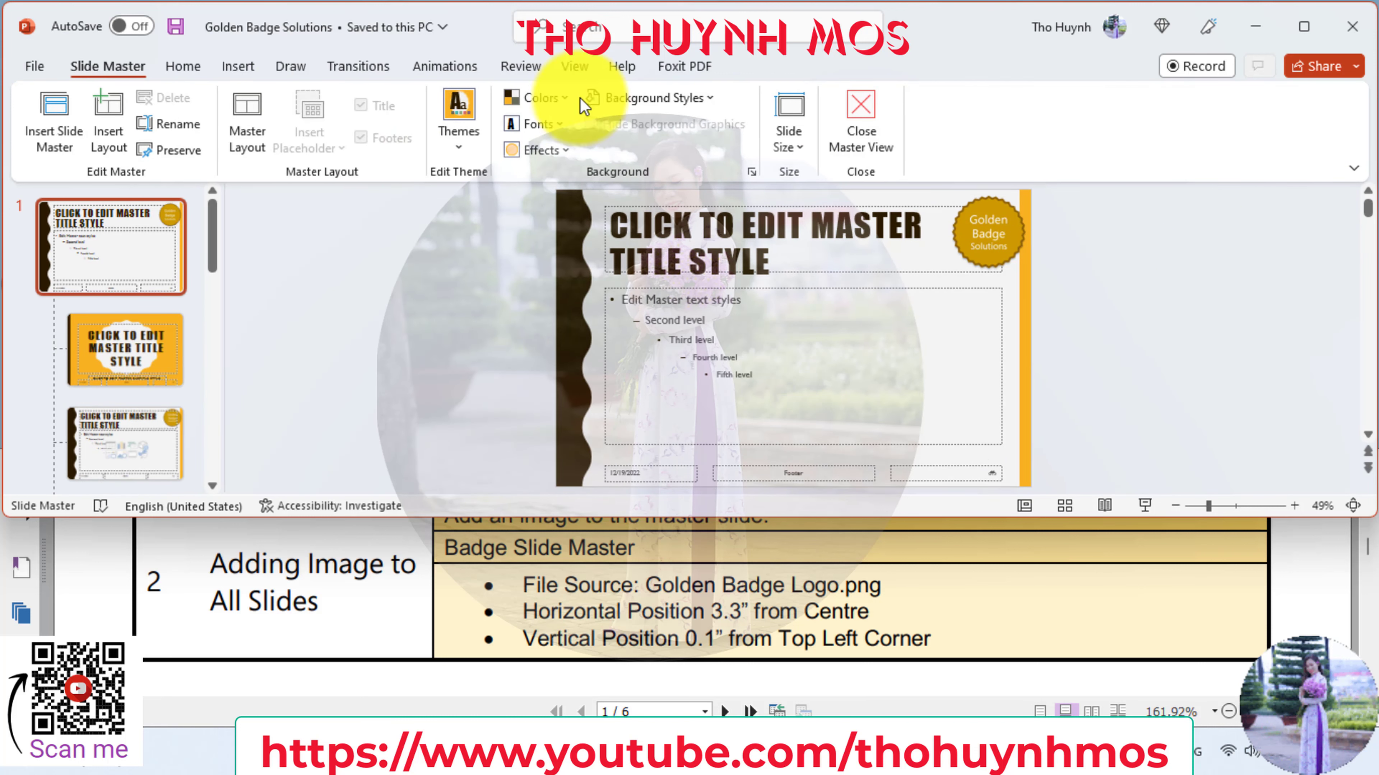
# - Return PowerPoint to Normal view and scroll the PDF instructions to task 3, Modifying Bullets
pyautogui.click(865, 139)
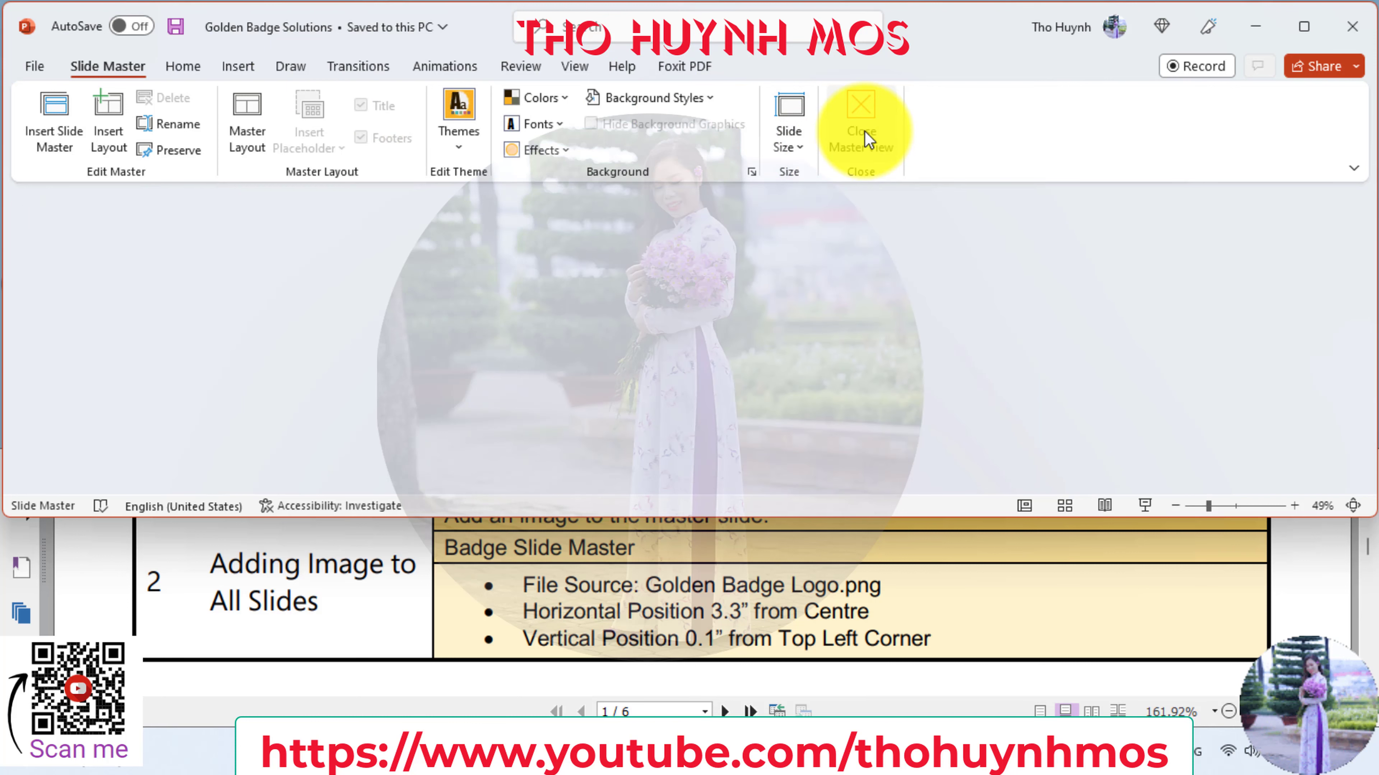
pyautogui.click(881, 621)
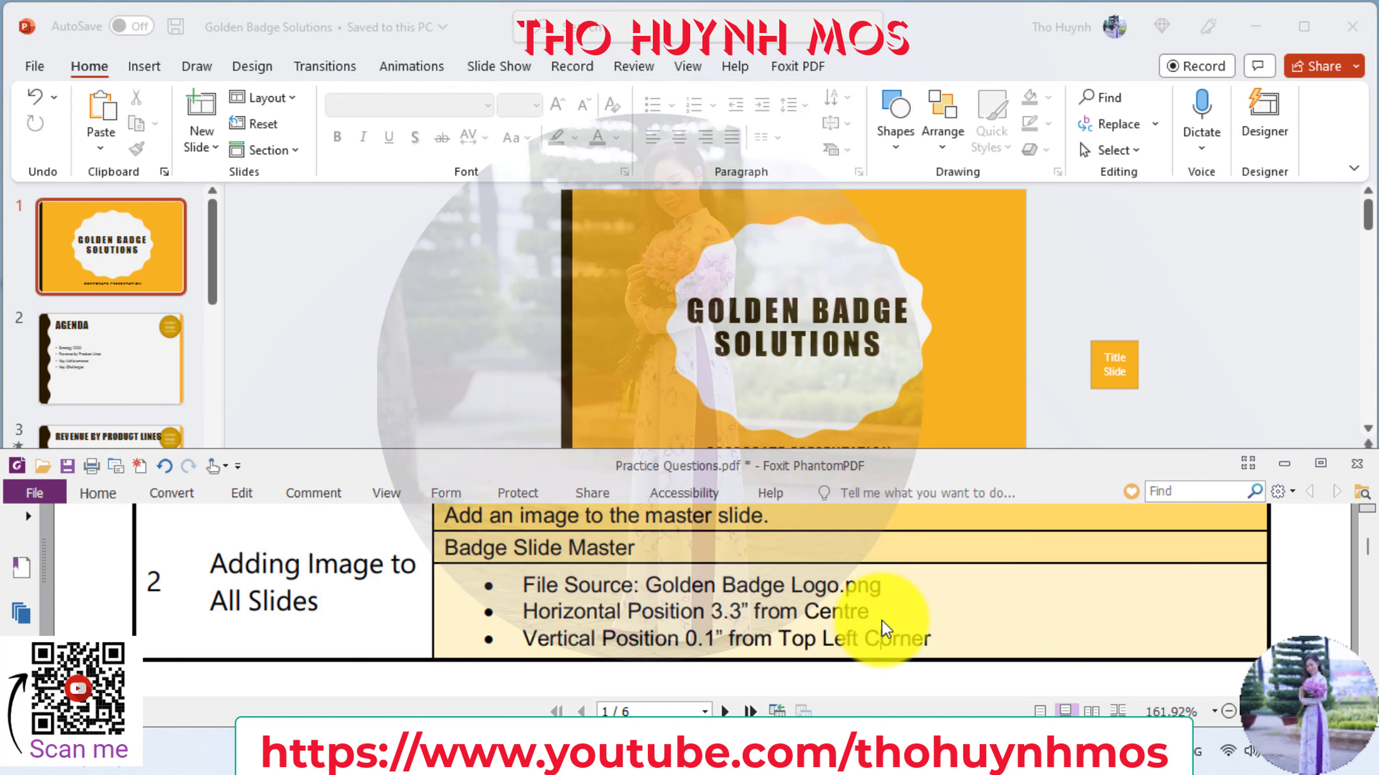
pyautogui.scroll(-1, 881, 620)
pyautogui.scroll(-2, 881, 619)
pyautogui.scroll(-1, 882, 620)
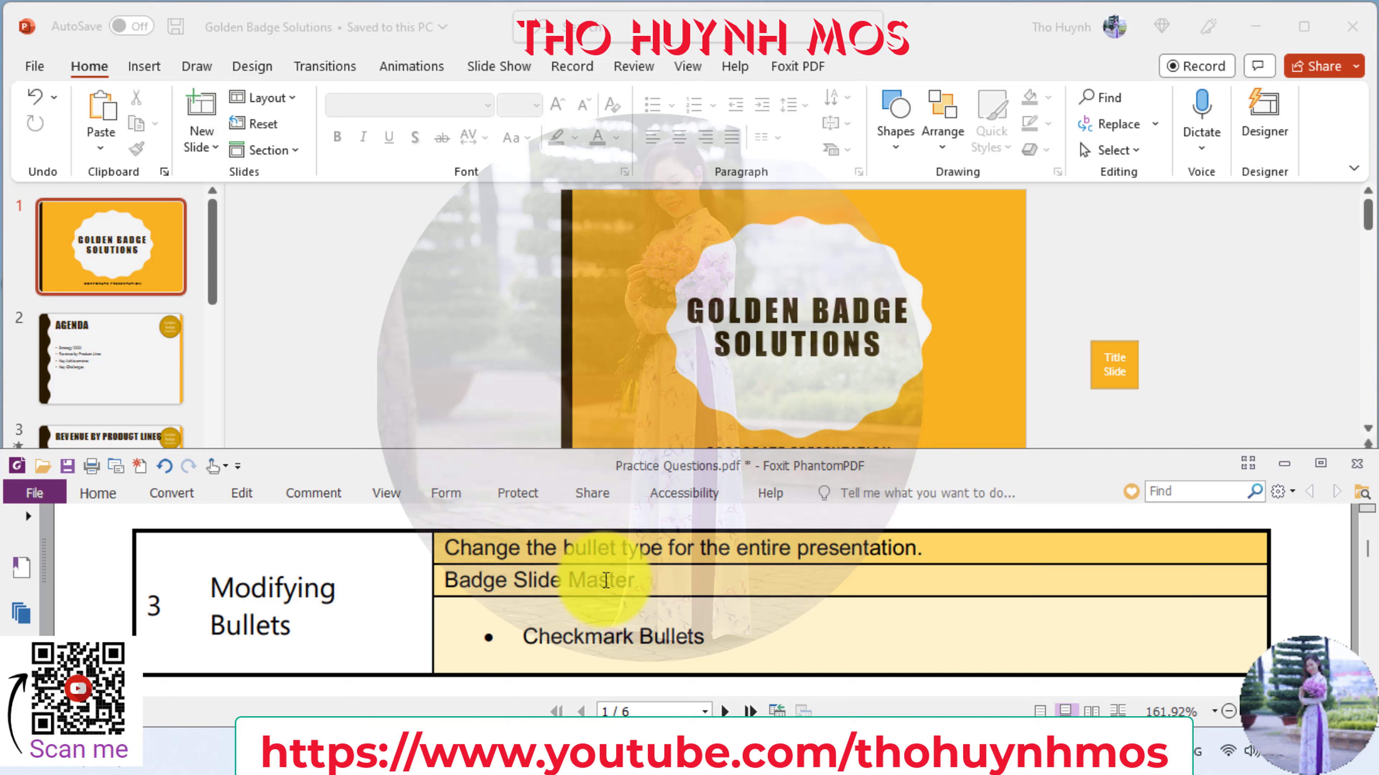
# - Switch to Slide Master view and select the top-level Badge Slide Master
pyautogui.click(687, 65)
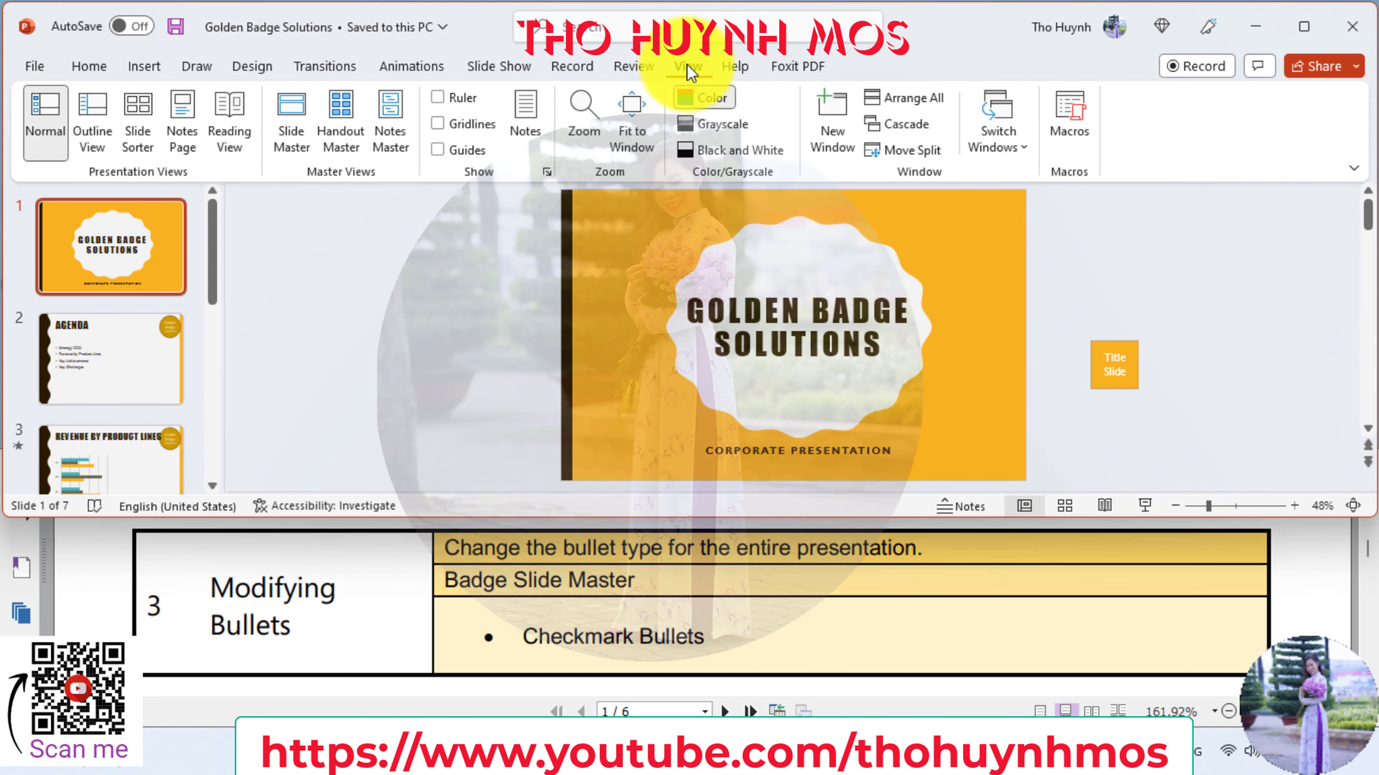
pyautogui.click(293, 127)
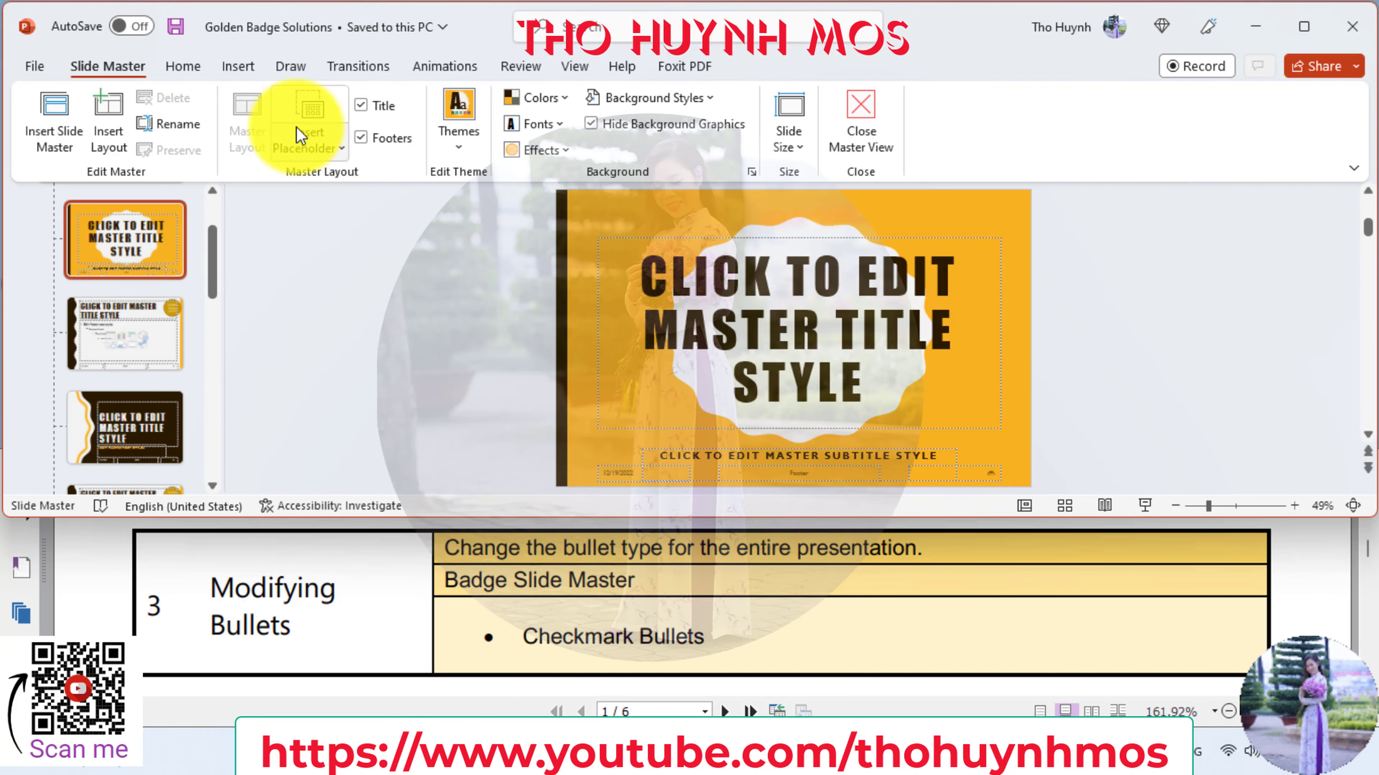
pyautogui.moveTo(215, 267); pyautogui.dragTo(215, 212)
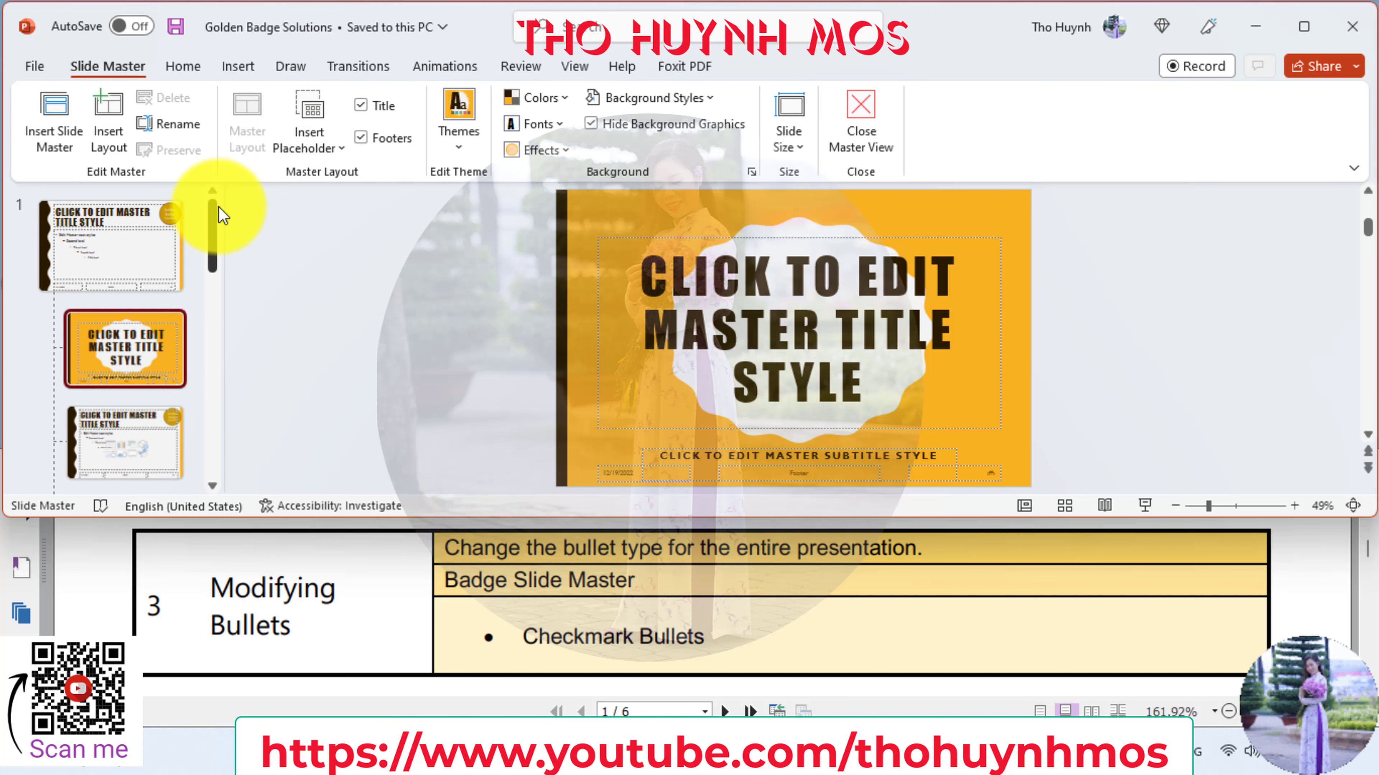
pyautogui.click(154, 254)
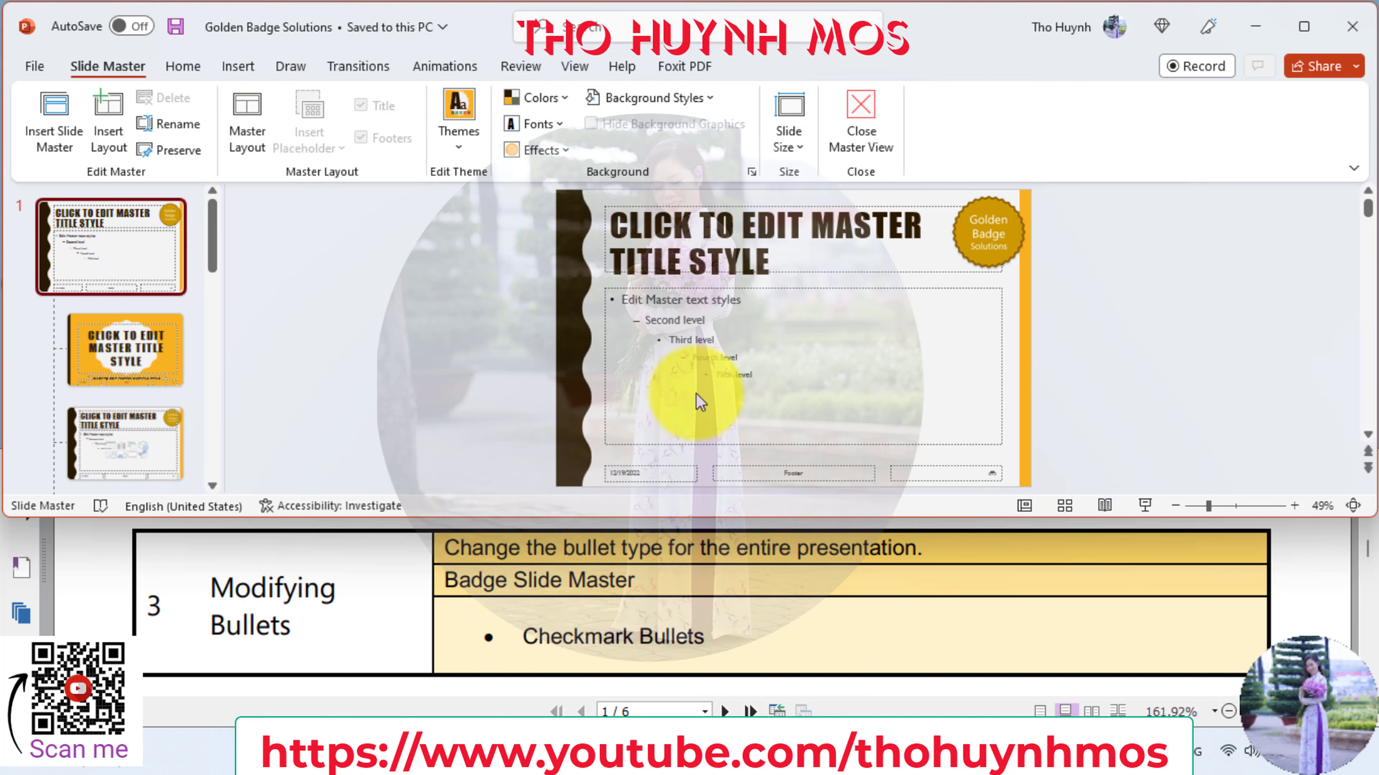
# - Apply Checkmark Bullets to all text levels in the master body placeholder, then close Master View
pyautogui.click(692, 332)
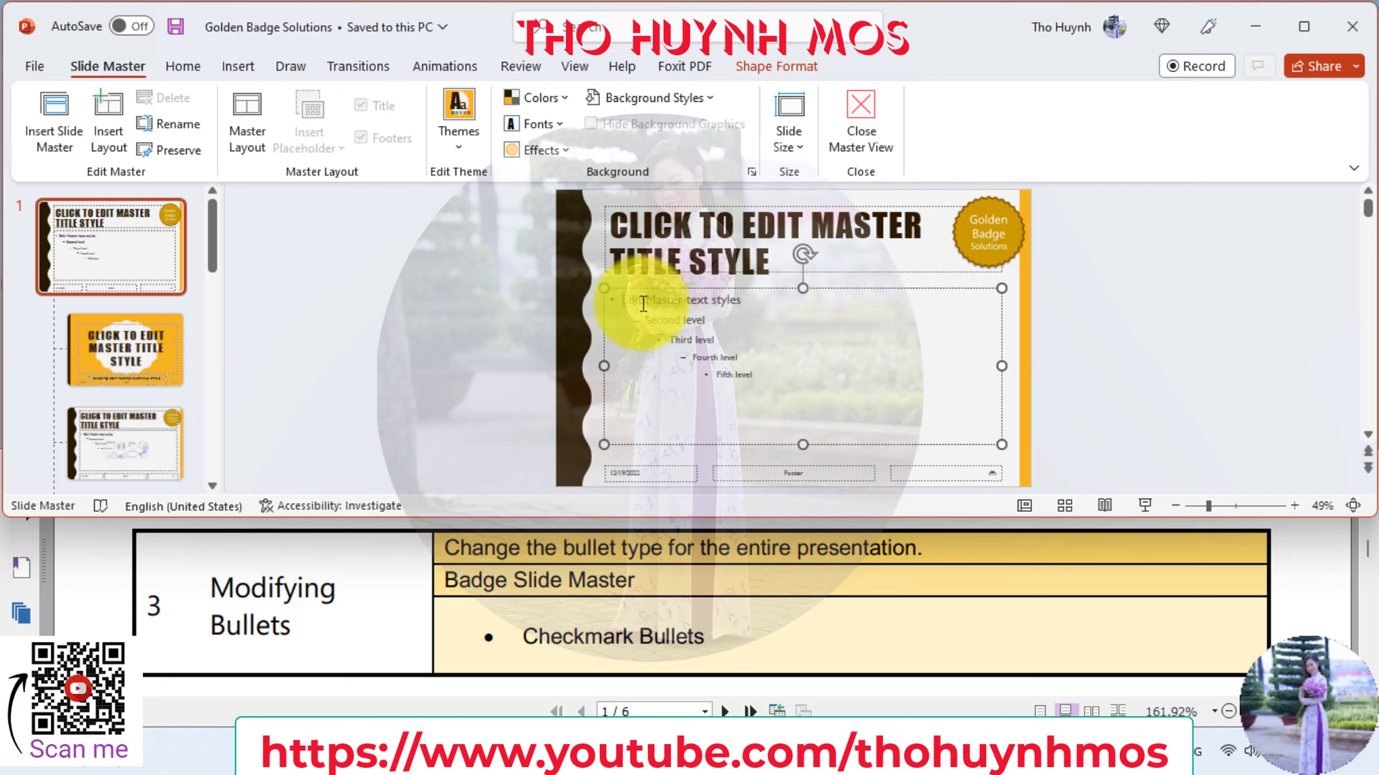
pyautogui.moveTo(643, 304); pyautogui.dragTo(712, 336)
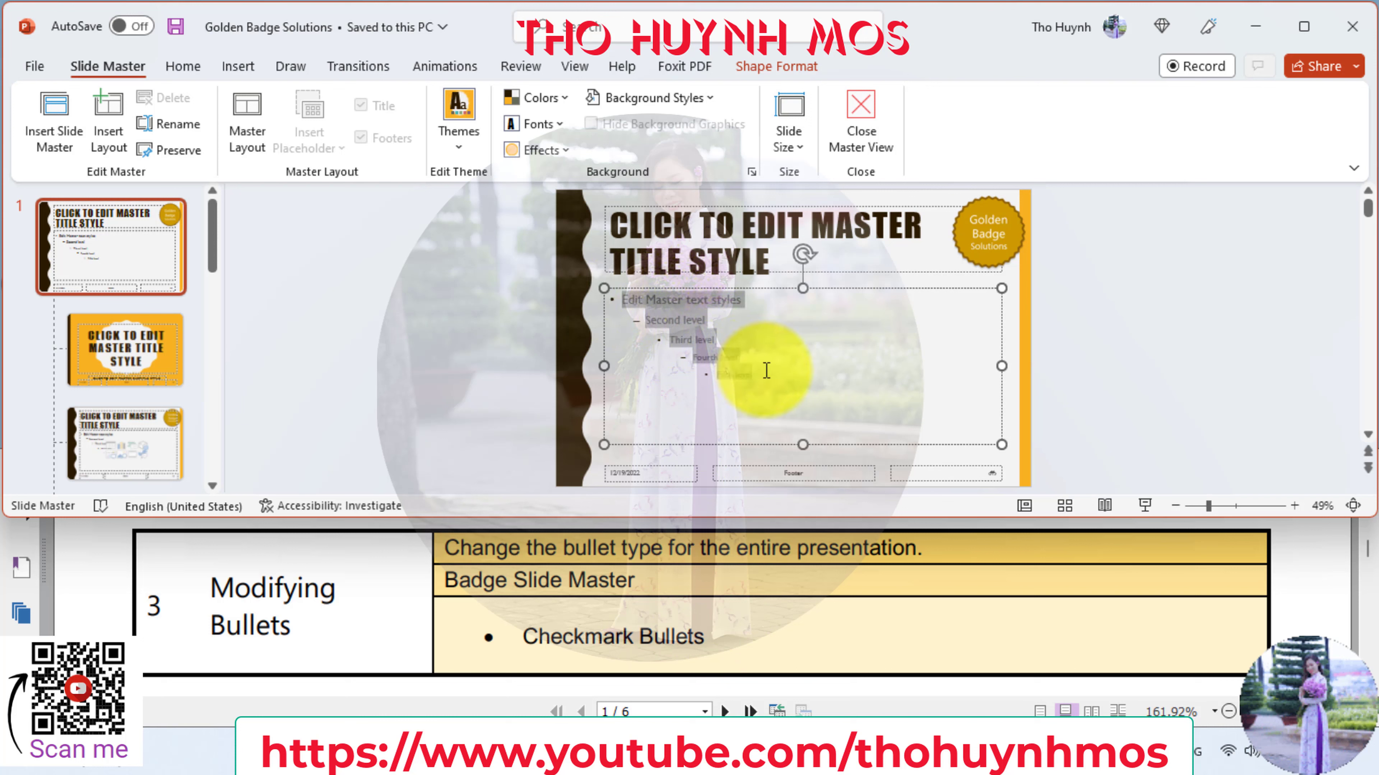
pyautogui.click(183, 65)
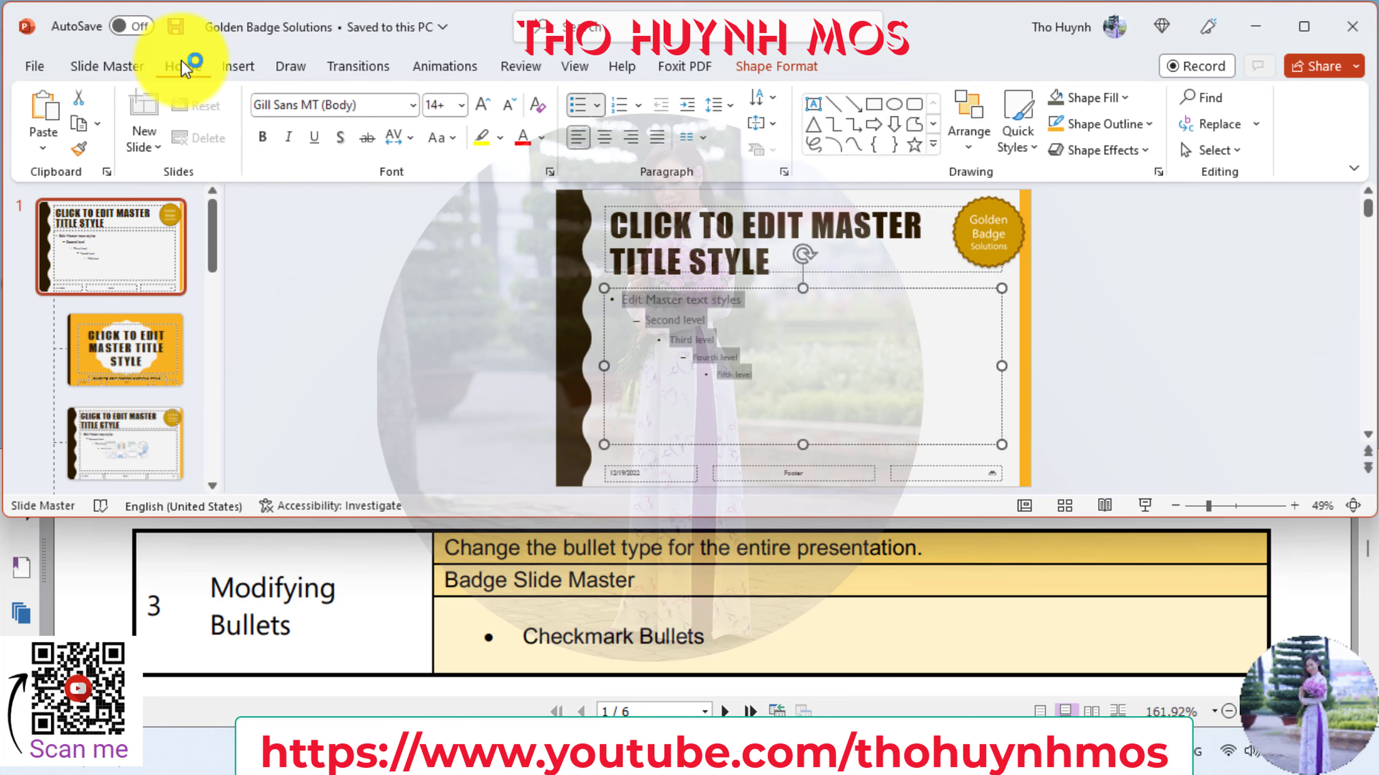
pyautogui.click(600, 107)
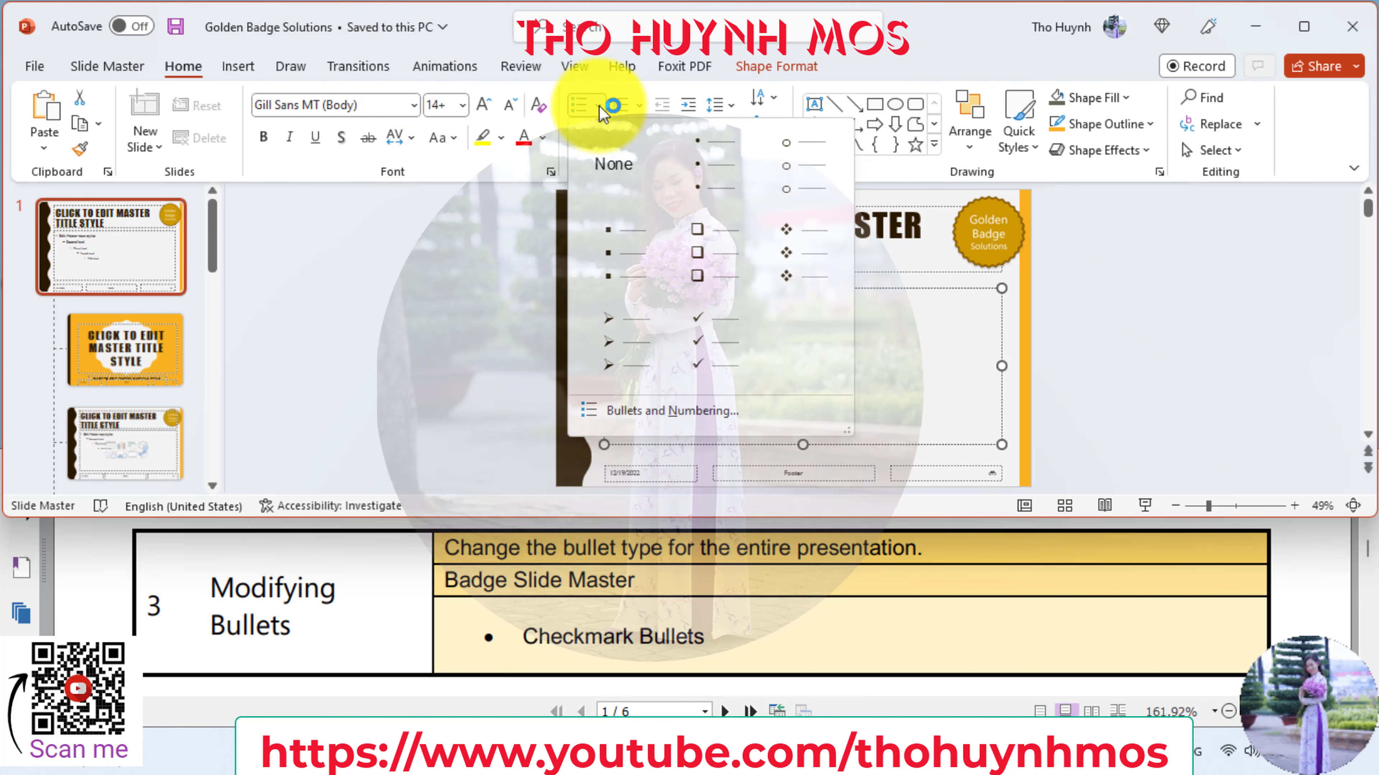
pyautogui.click(714, 344)
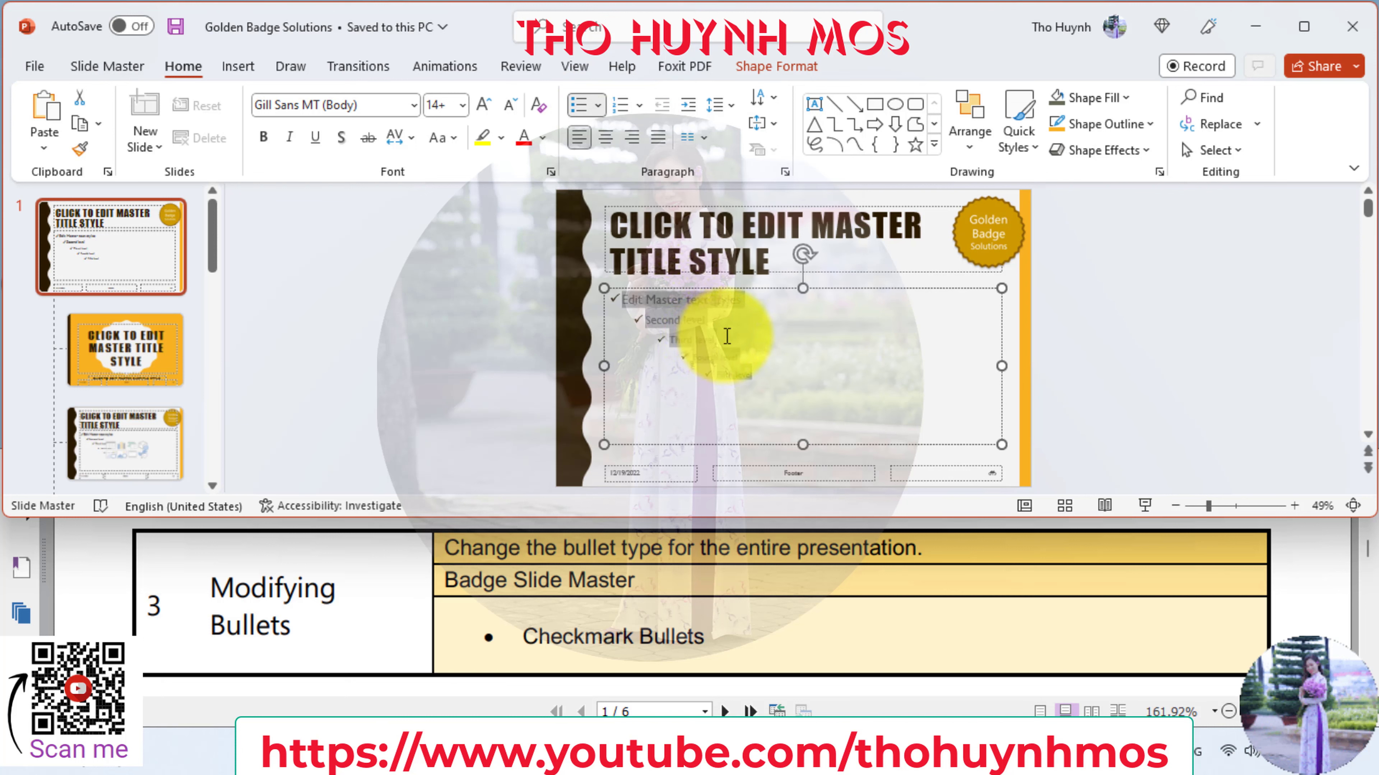
pyautogui.click(107, 67)
pyautogui.click(863, 134)
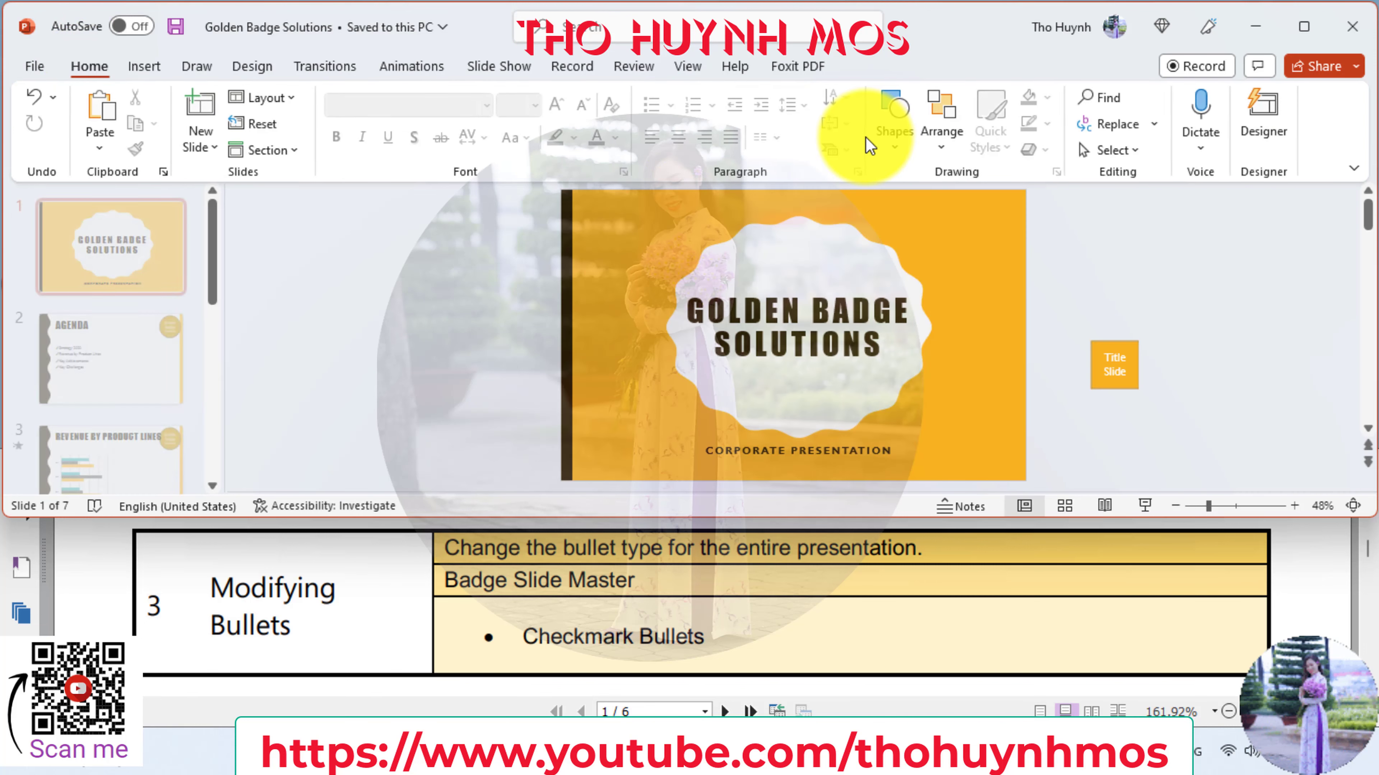
# - Scroll the PDF instructions to task 4, Adding Slides for Strategy 2020
pyautogui.click(798, 617)
pyautogui.scroll(-1, 798, 616)
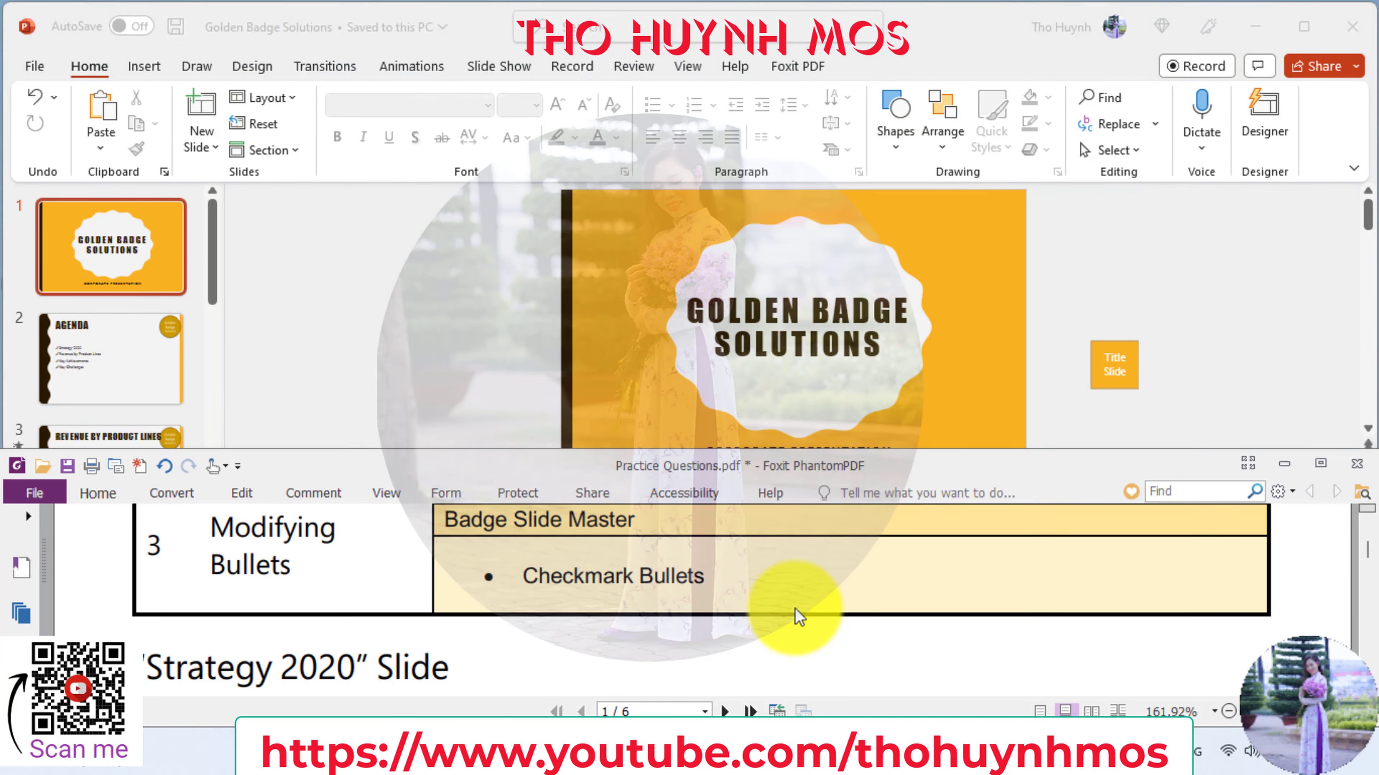
pyautogui.scroll(-1, 798, 617)
pyautogui.scroll(-1, 798, 616)
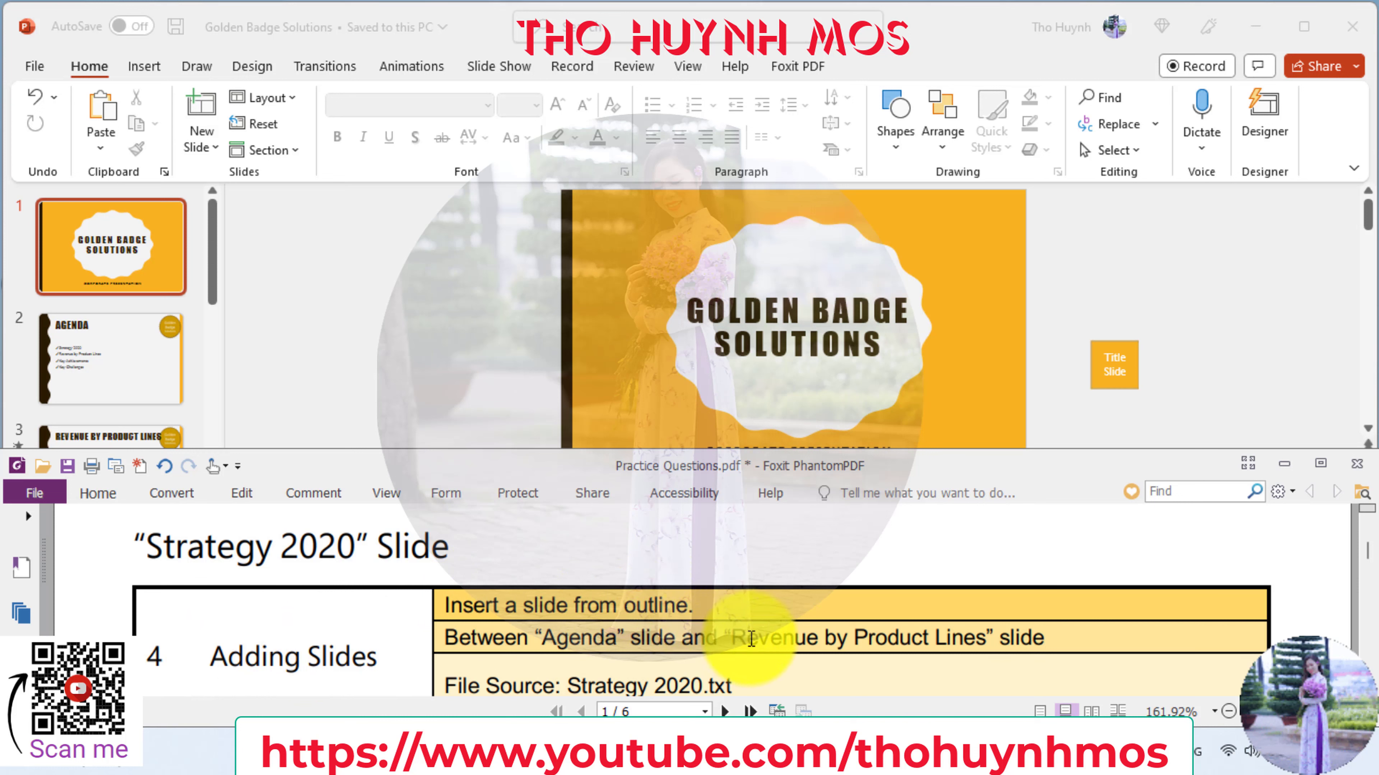
# - Set the insertion point between the Agenda and Revenue by Product Lines slides
pyautogui.click(139, 265)
pyautogui.click(102, 291)
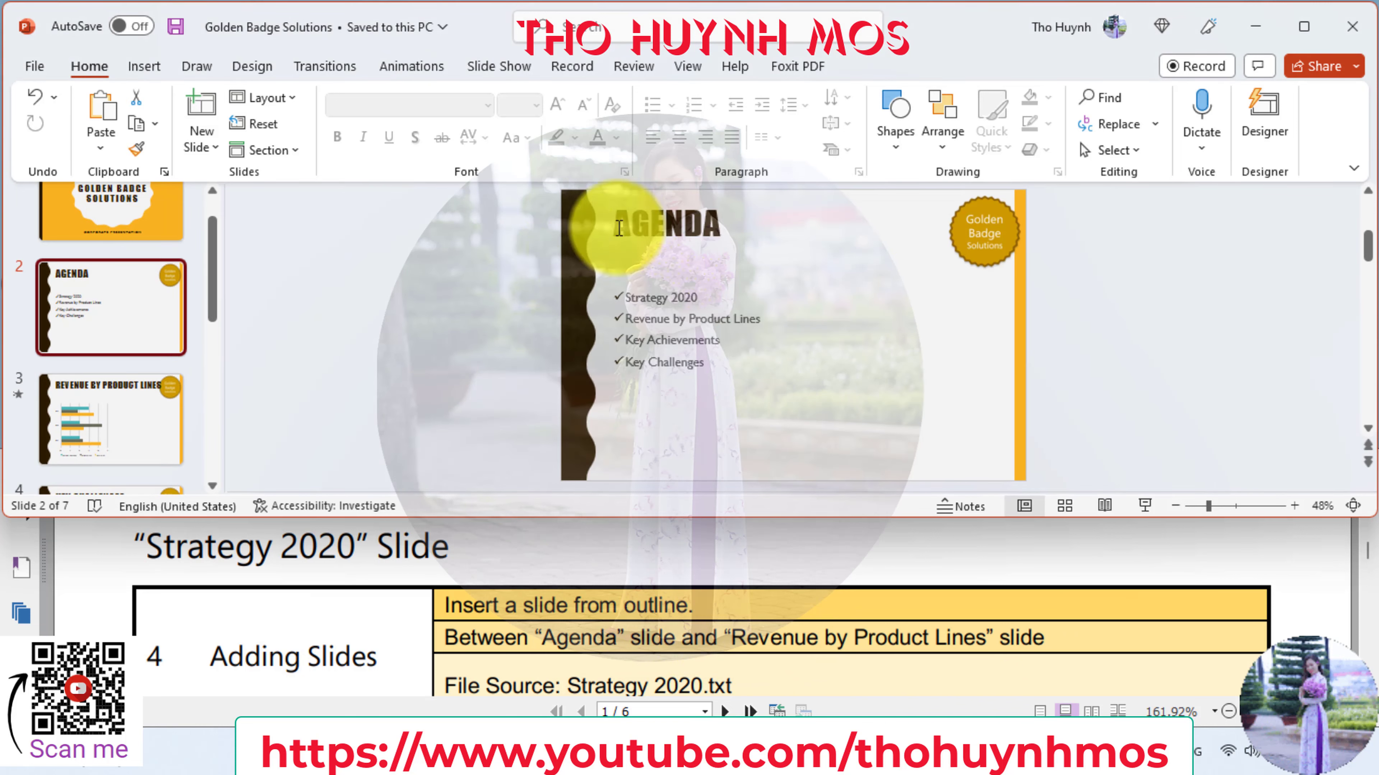
pyautogui.click(102, 425)
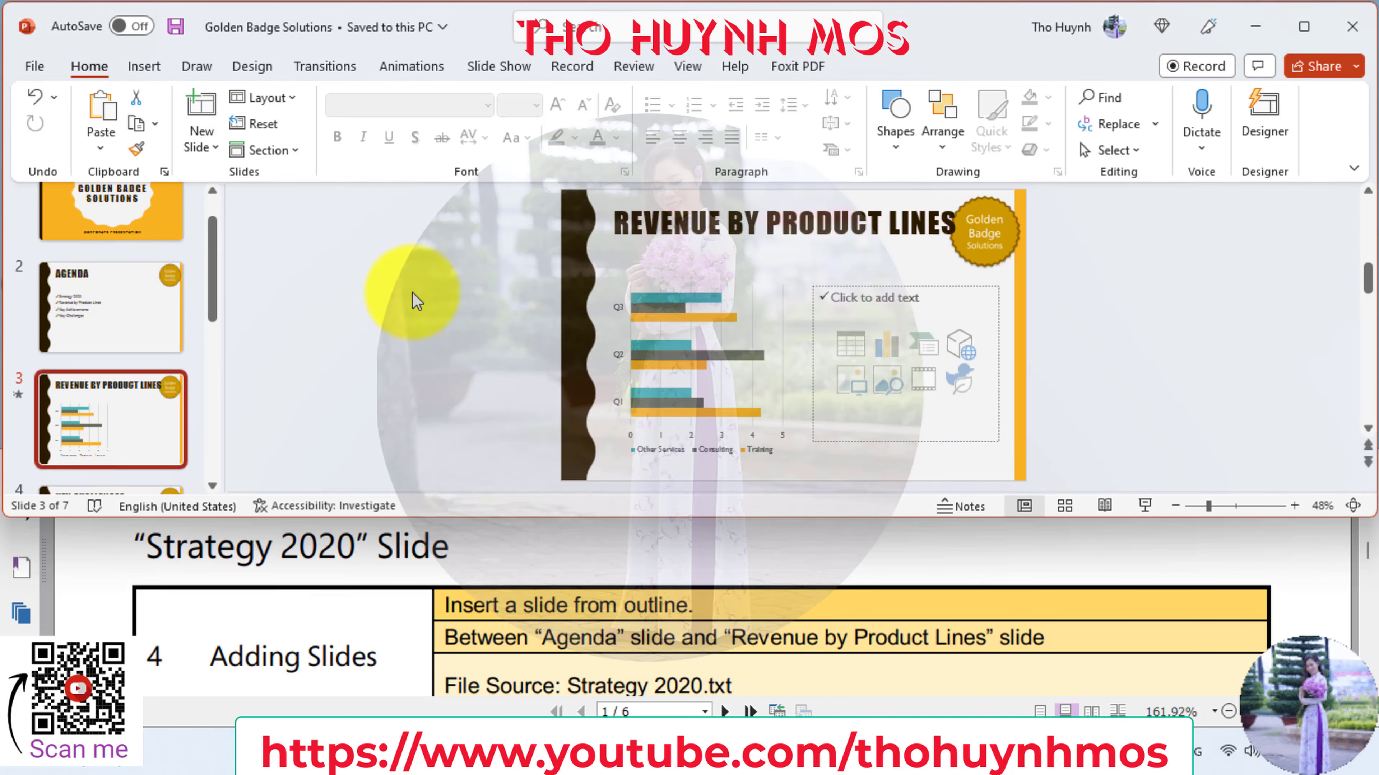
pyautogui.click(112, 363)
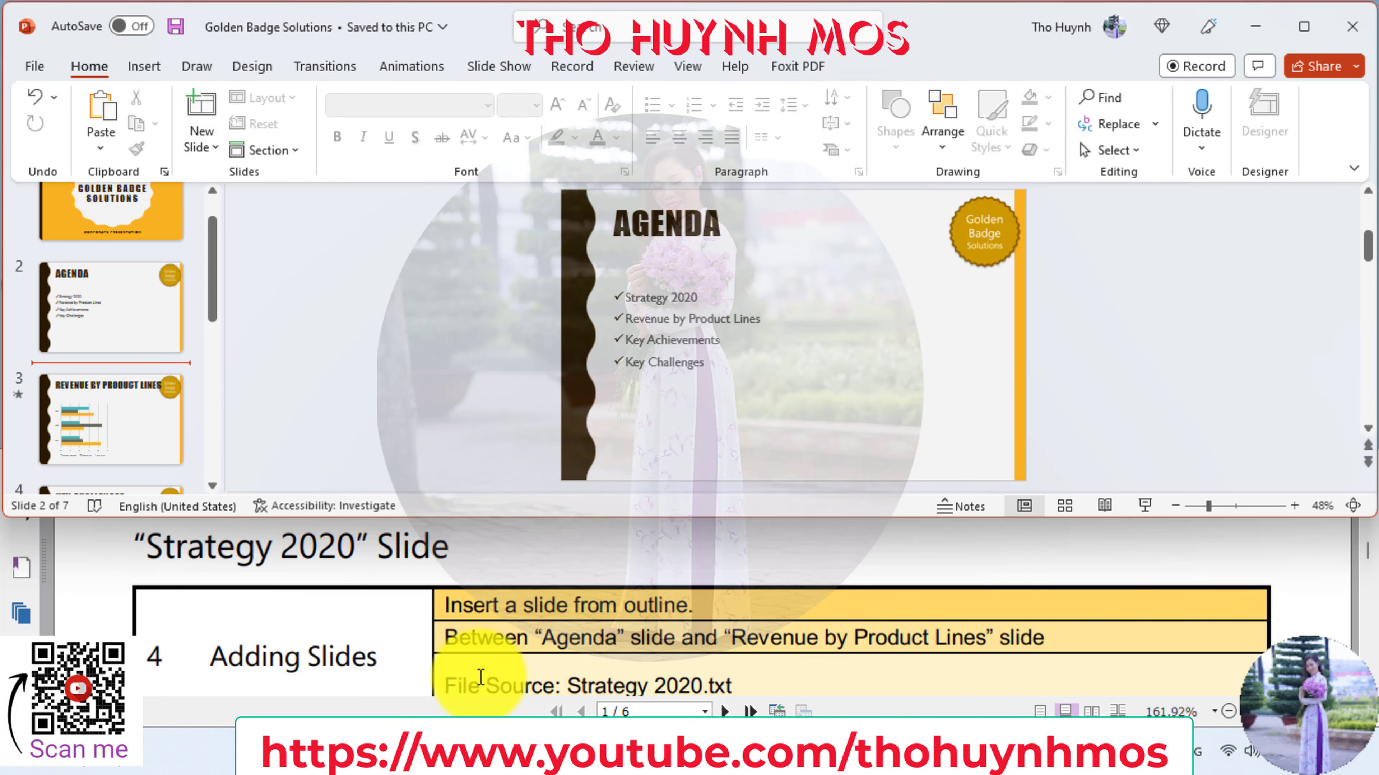
pyautogui.scroll(-1, 489, 679)
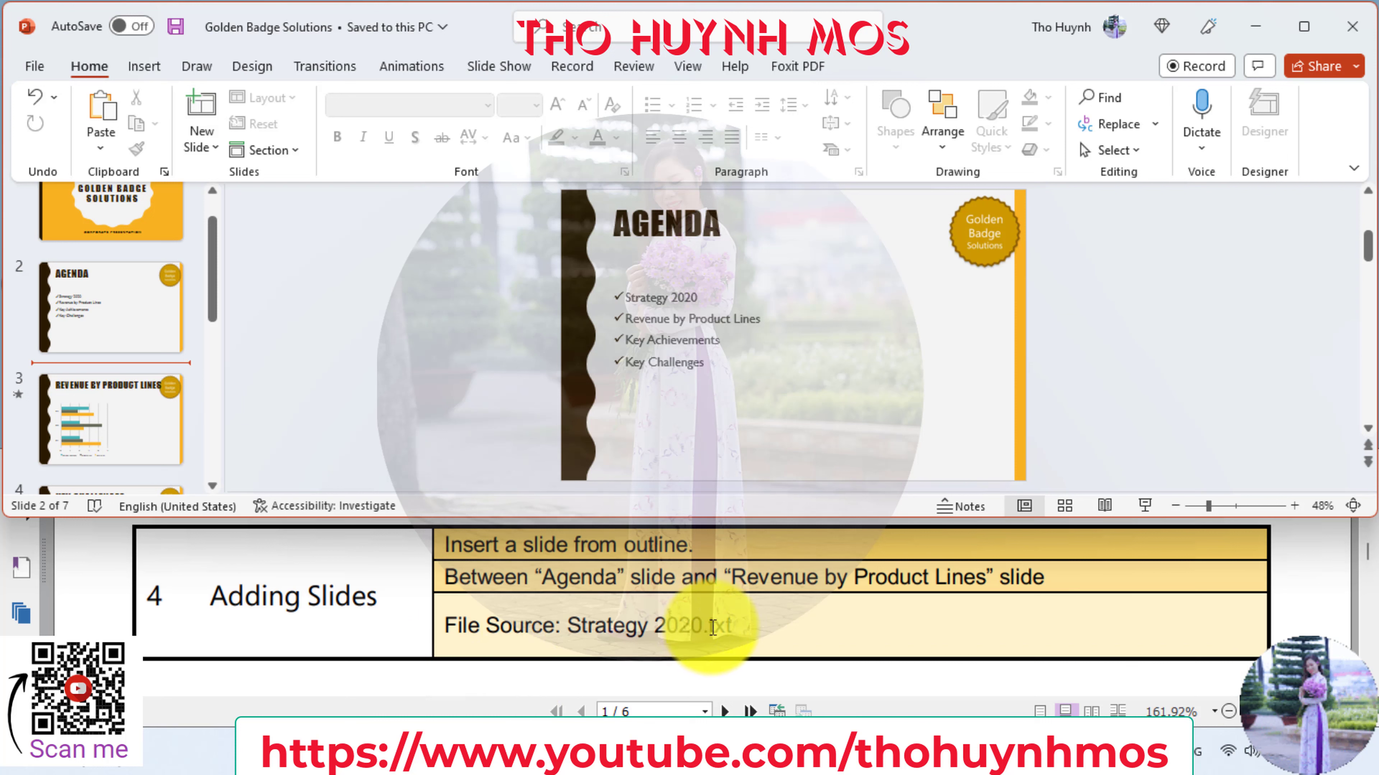
# - Insert slides from the Strategy 2020 outline file in the practice files folder
pyautogui.click(216, 145)
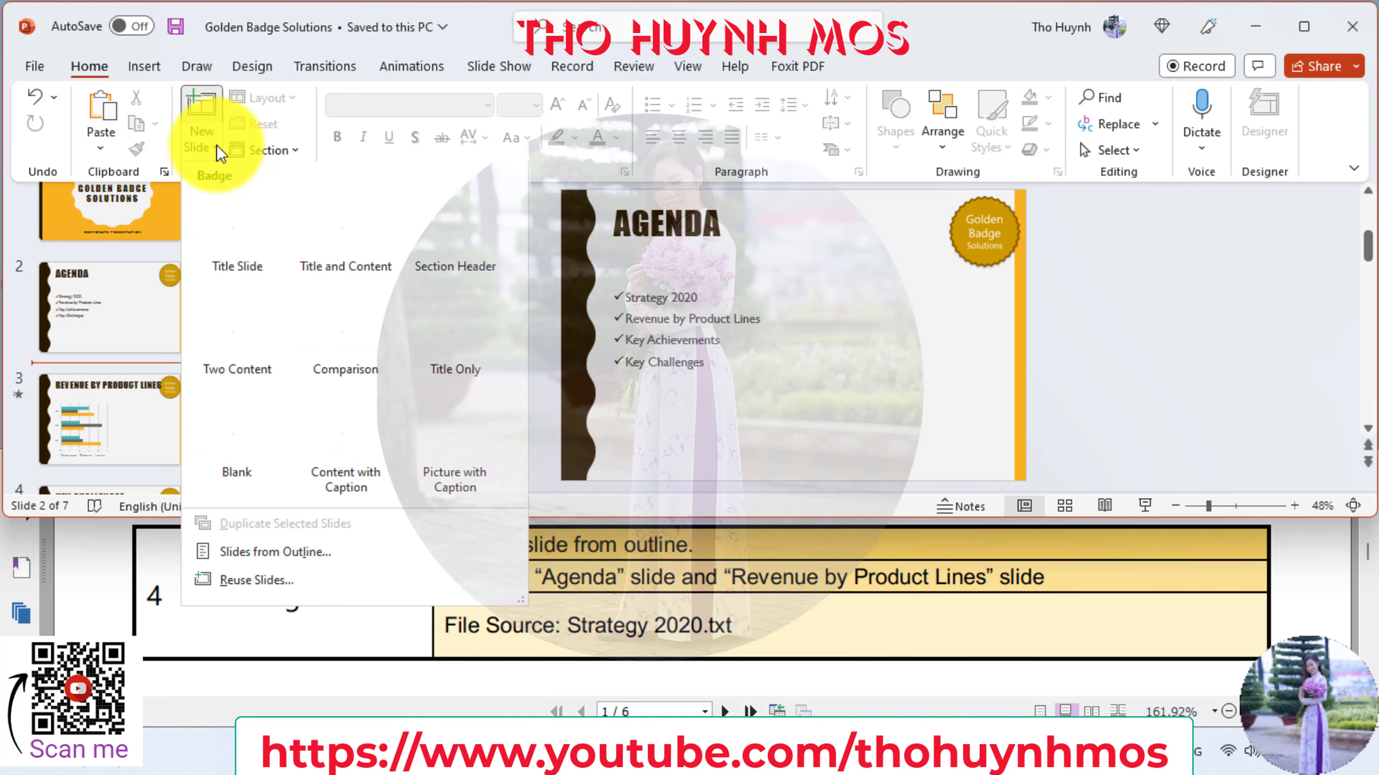
pyautogui.click(293, 563)
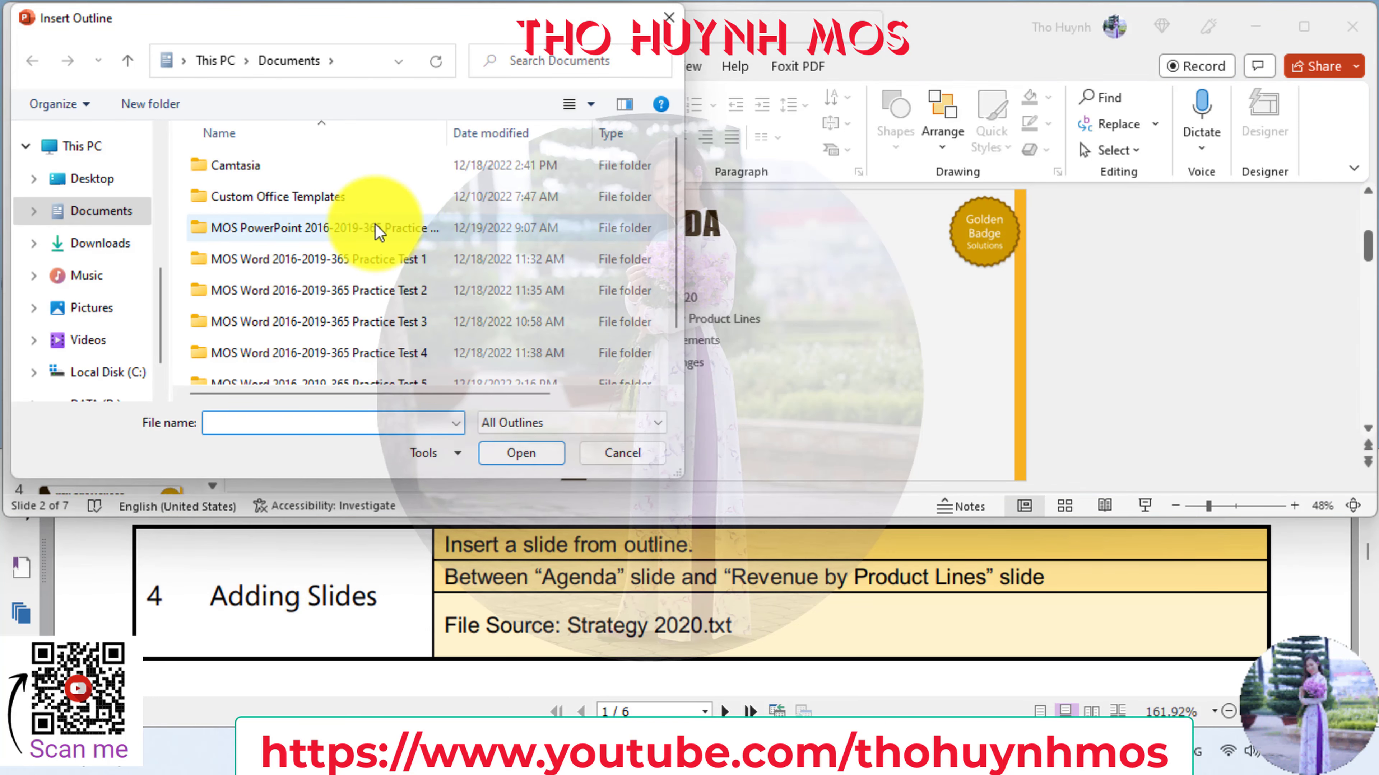
pyautogui.doubleClick(376, 227)
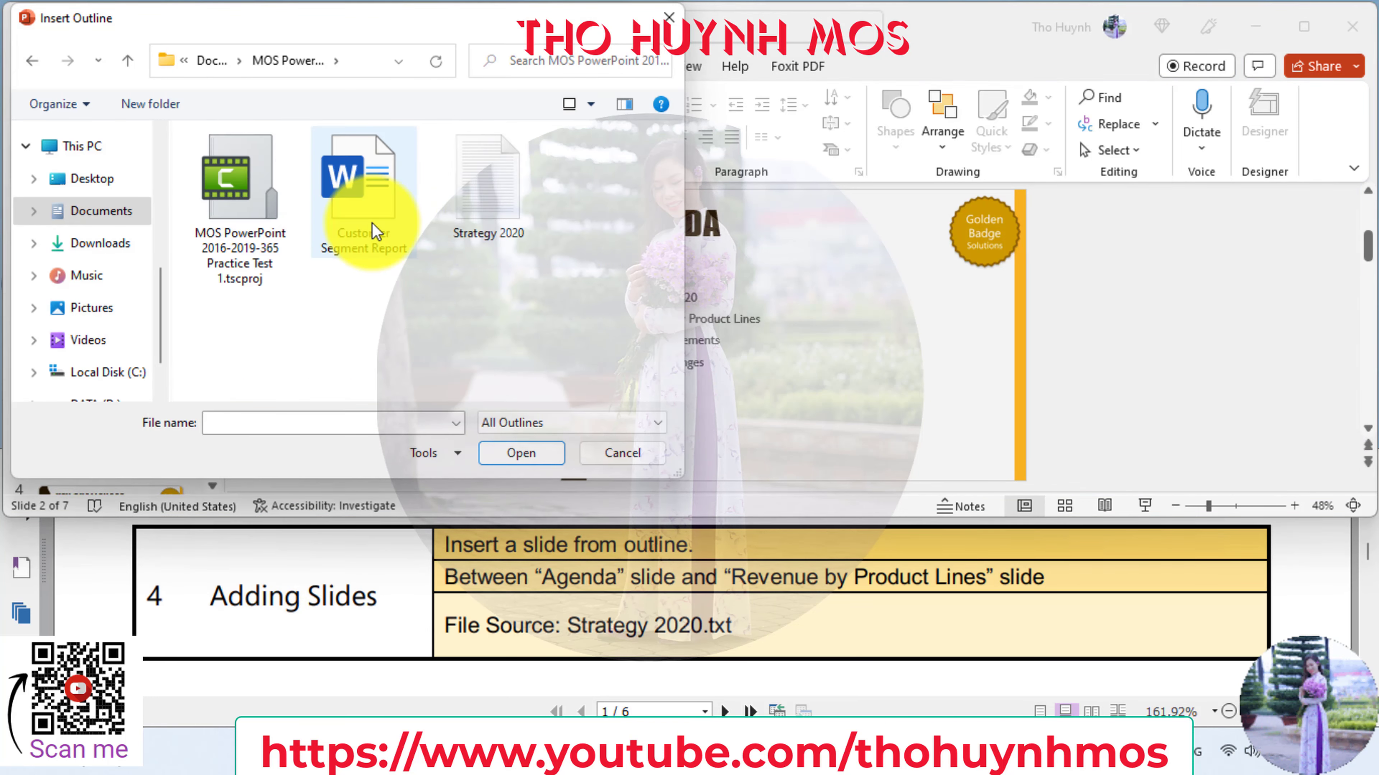
pyautogui.click(485, 204)
pyautogui.click(526, 454)
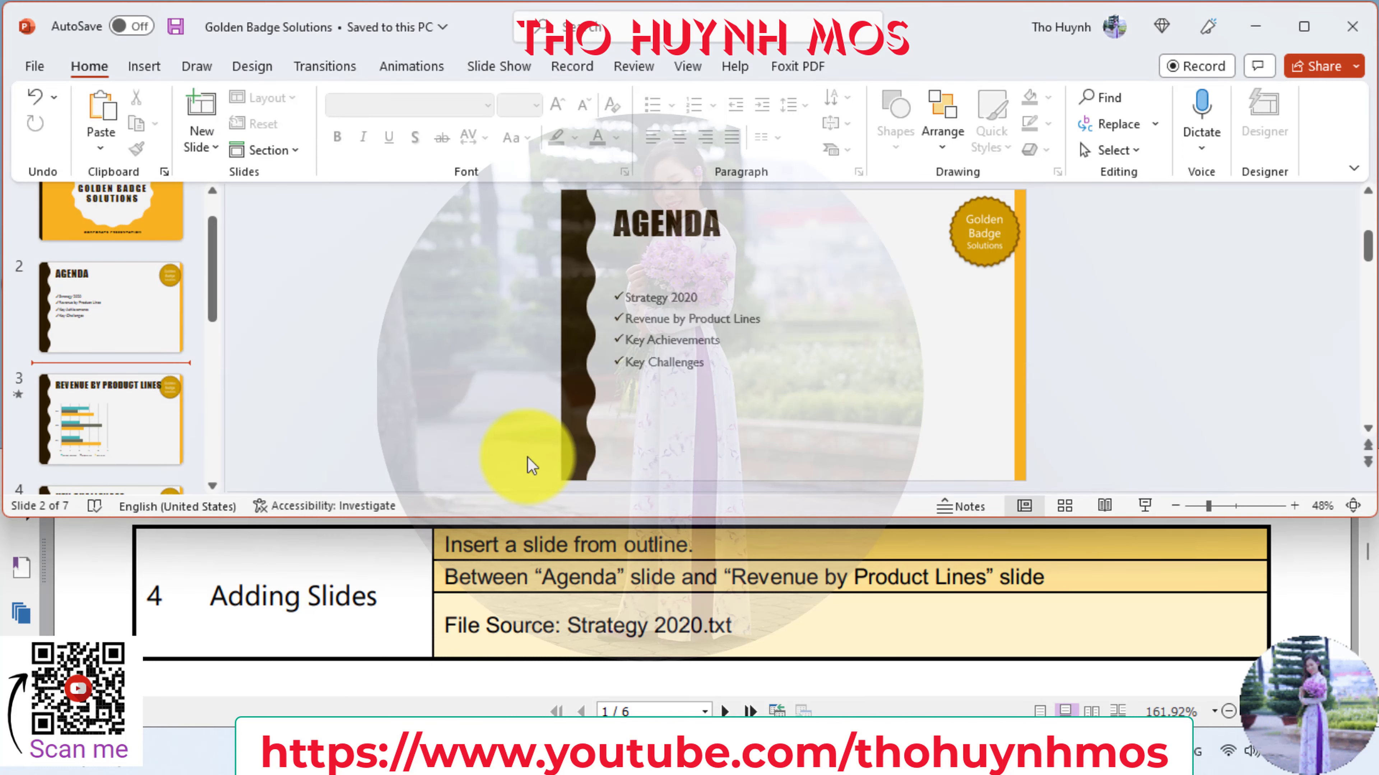
# - Select the new Strategy 2020 slide 3 and scroll the instructions to task 5
pyautogui.click(140, 417)
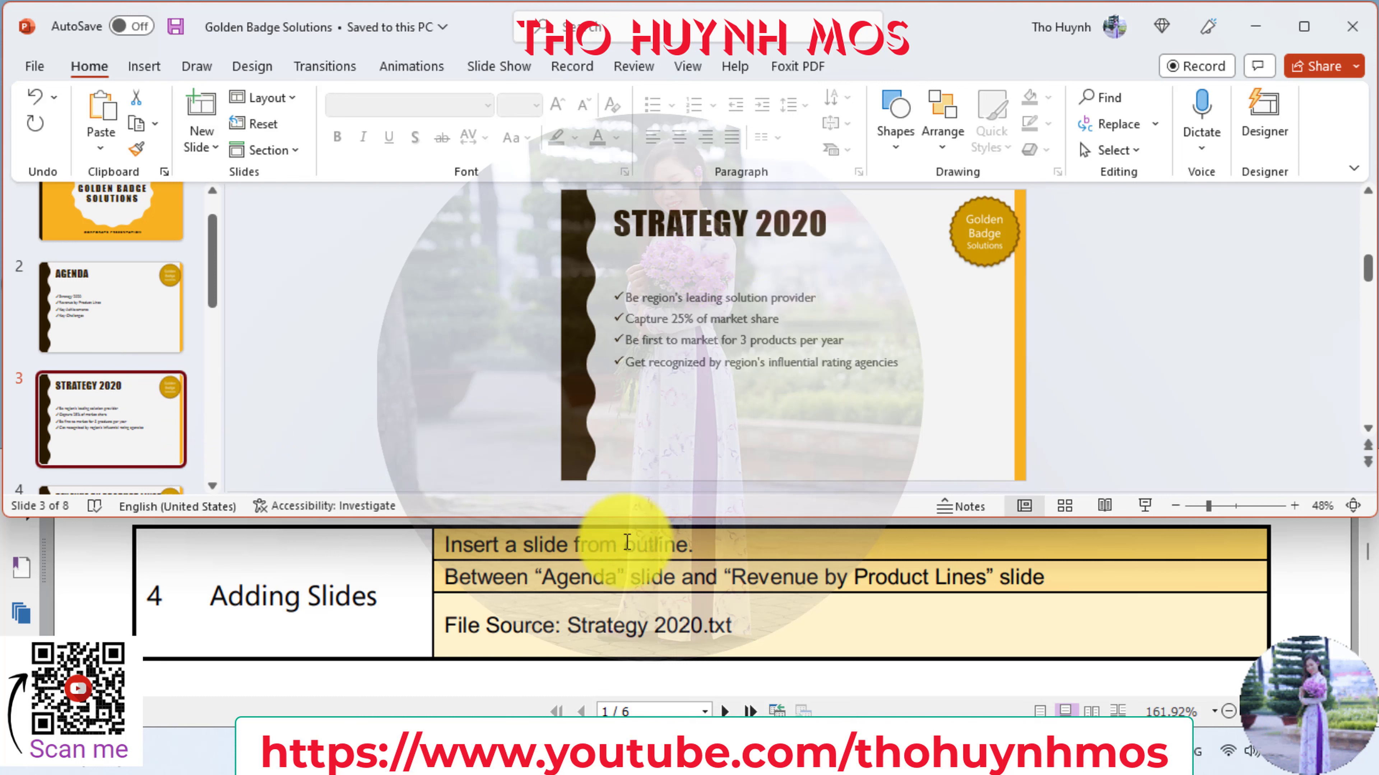
pyautogui.scroll(1, 612, 580)
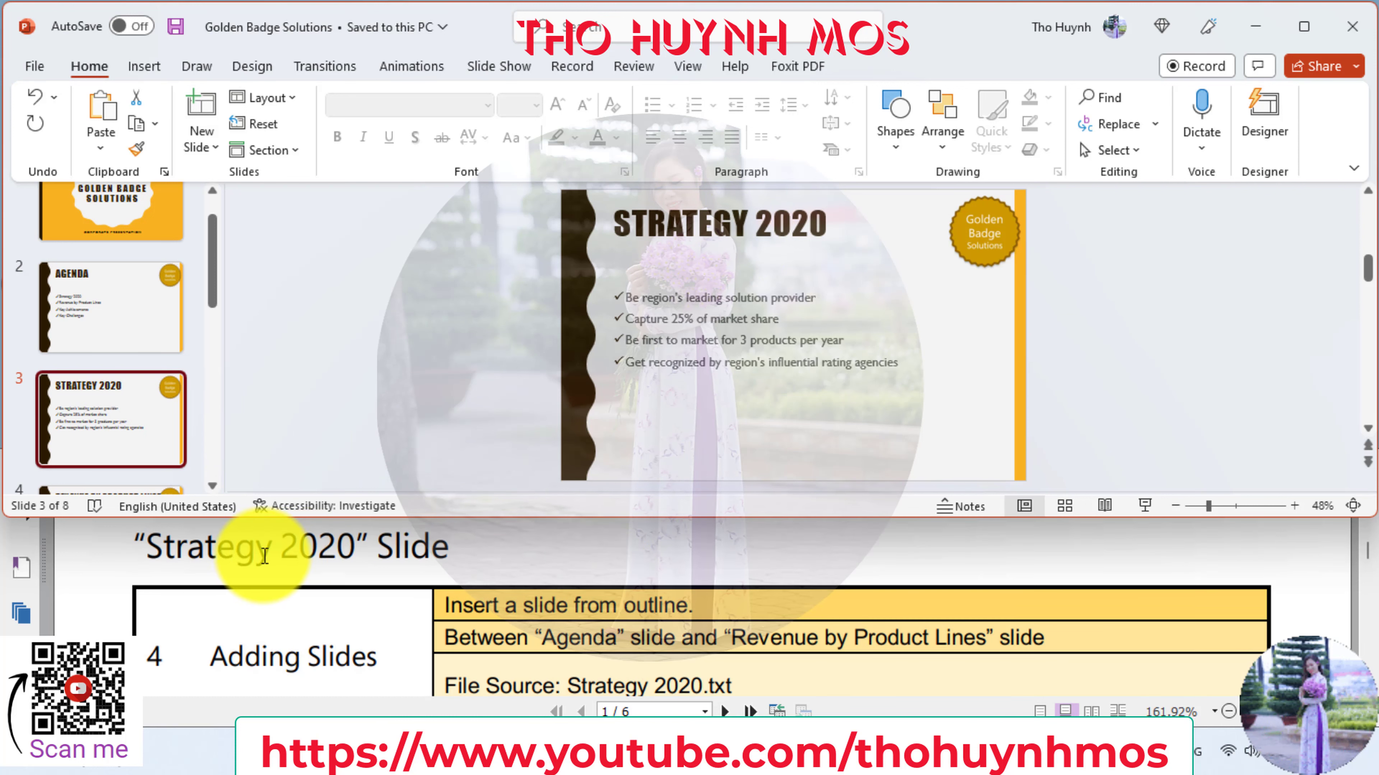
pyautogui.scroll(-1, 656, 586)
pyautogui.scroll(-1, 668, 578)
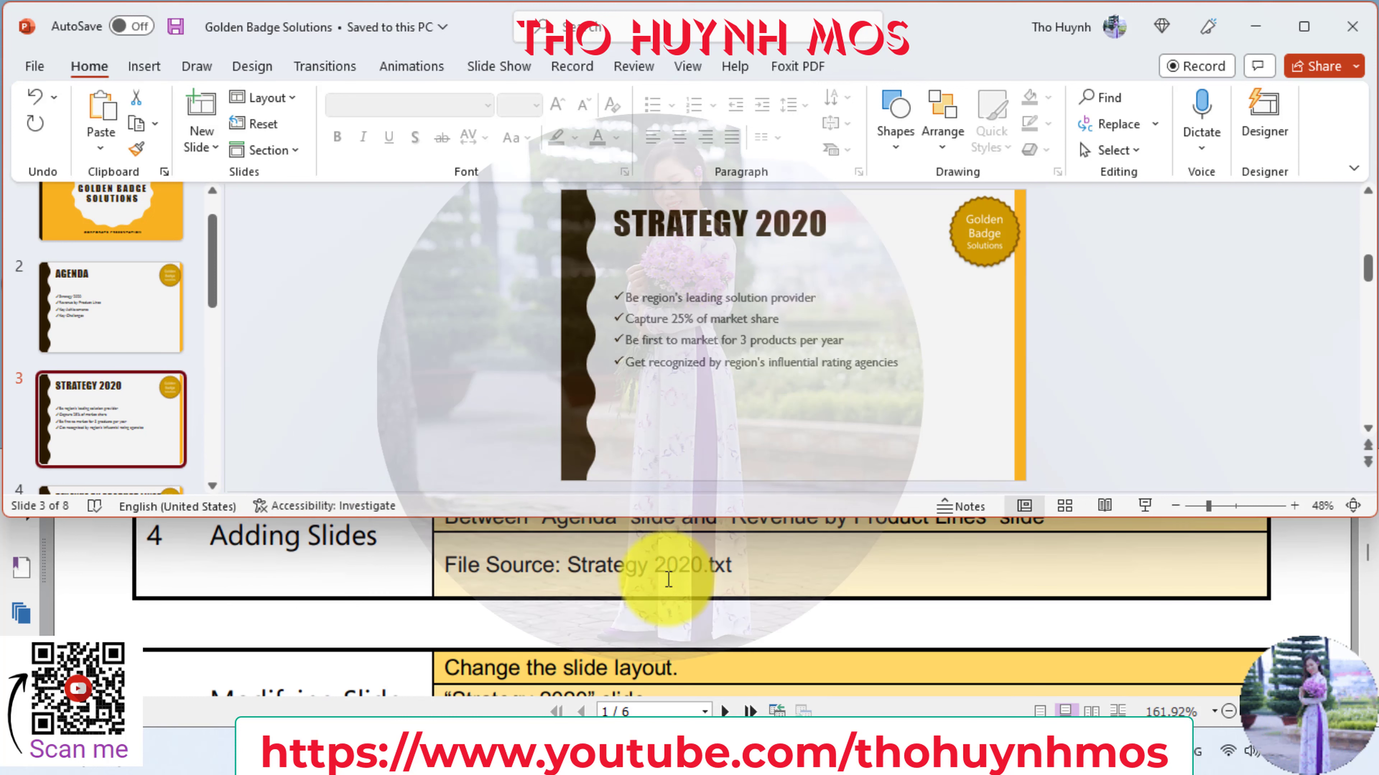
pyautogui.scroll(-1, 671, 588)
pyautogui.scroll(-1, 668, 587)
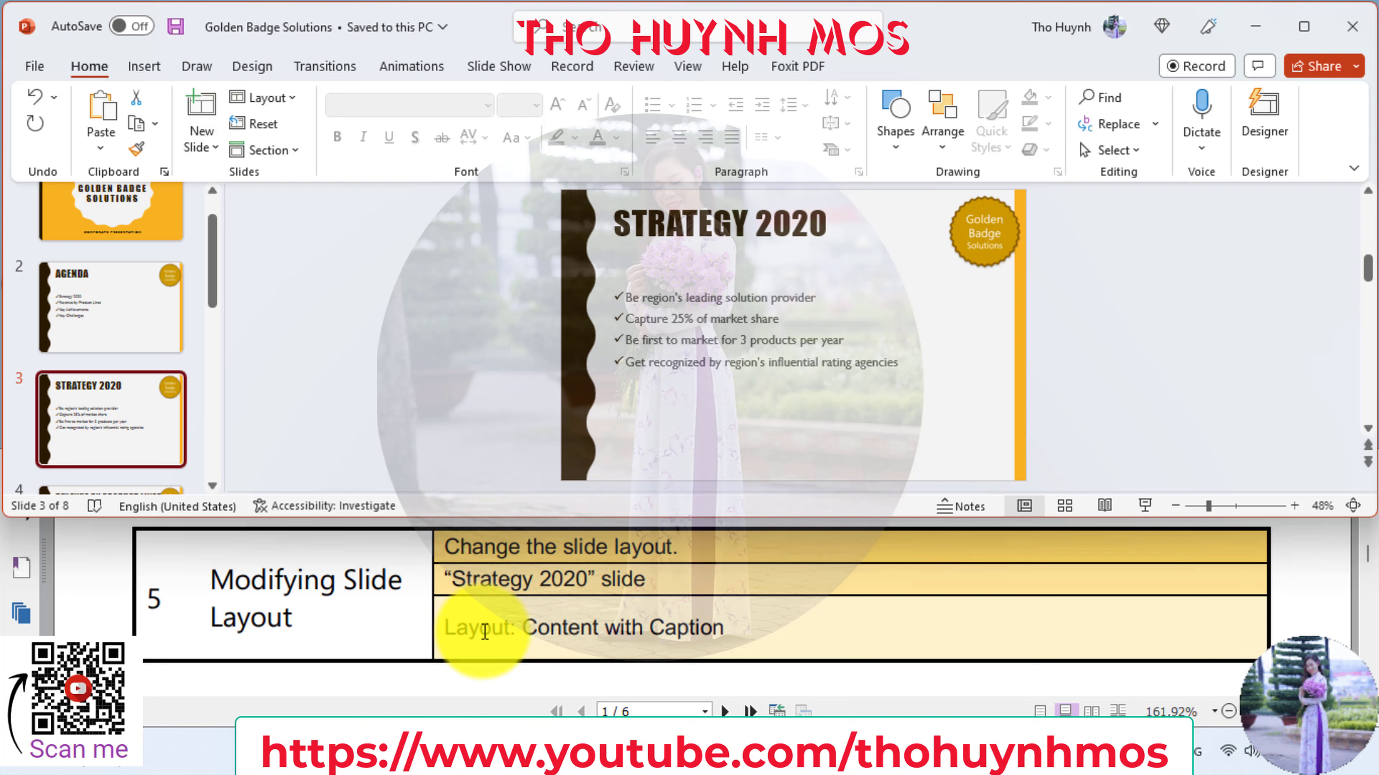
# - Apply the Content with Caption layout to Strategy 2020 and scroll the instructions to task 6
pyautogui.click(297, 102)
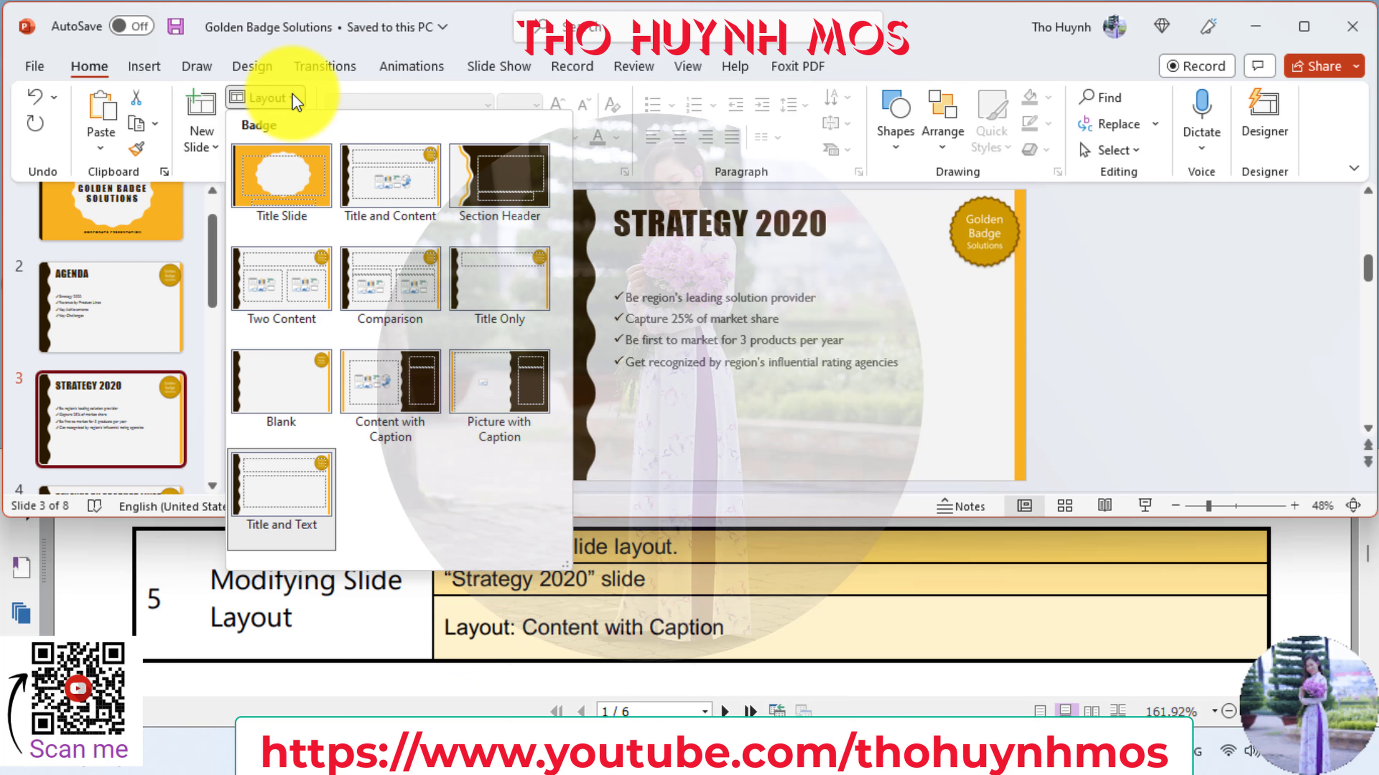
pyautogui.click(384, 400)
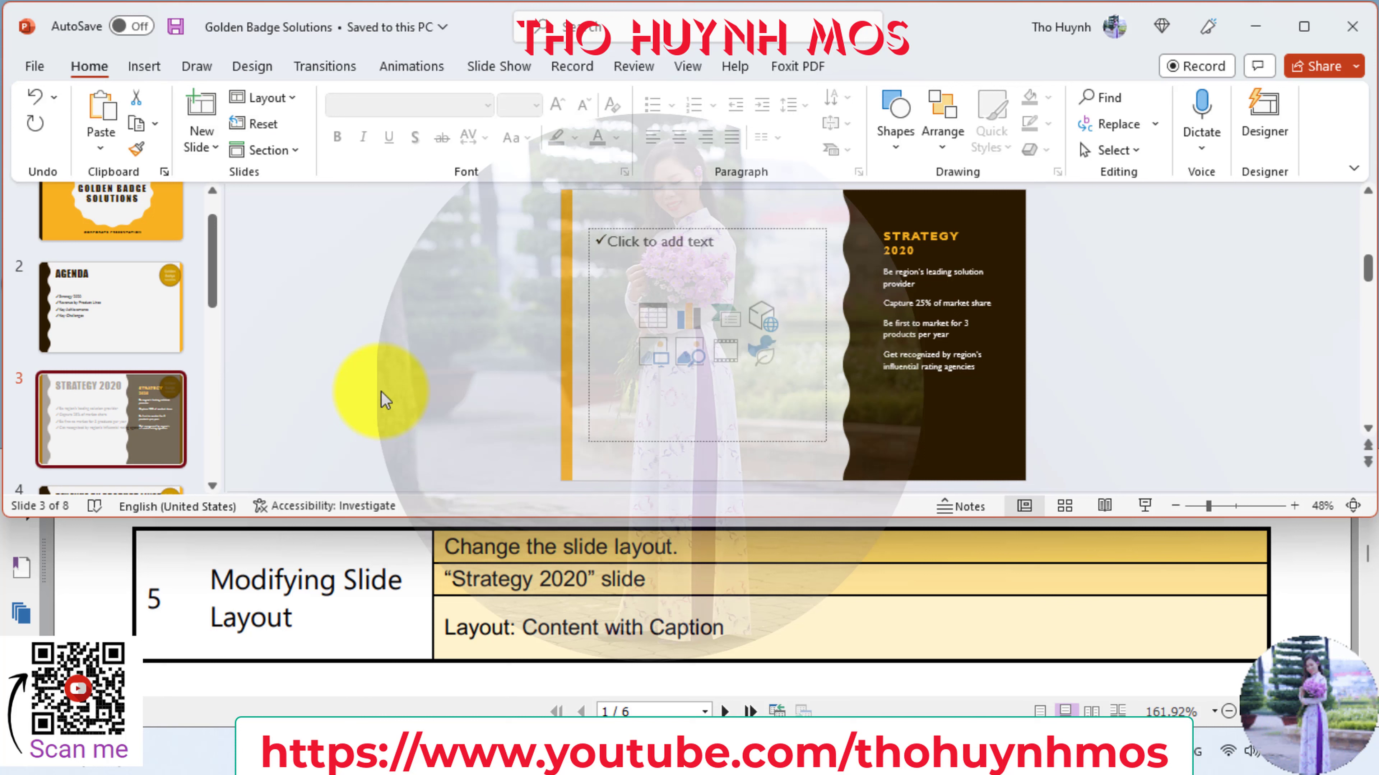
pyautogui.click(563, 612)
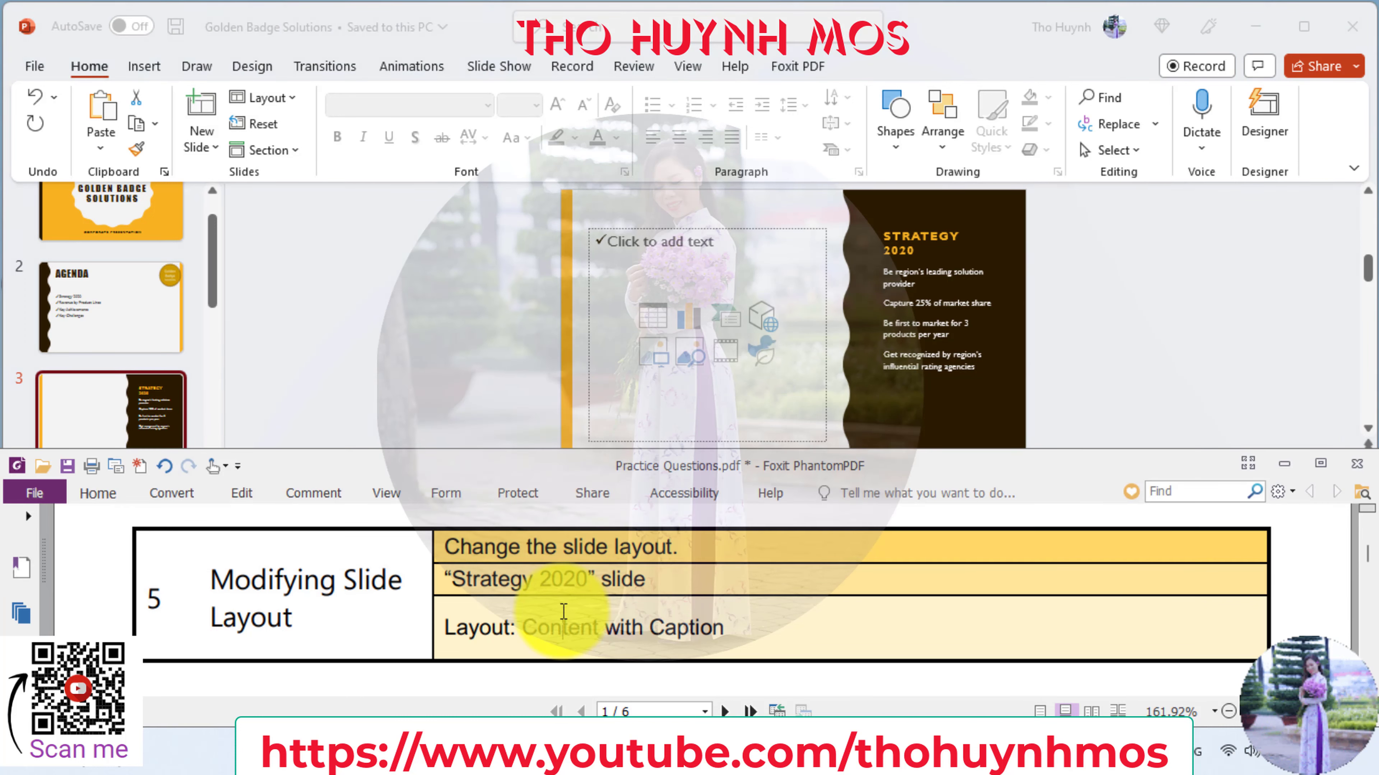
pyautogui.scroll(-1, 564, 612)
pyautogui.scroll(-1, 563, 613)
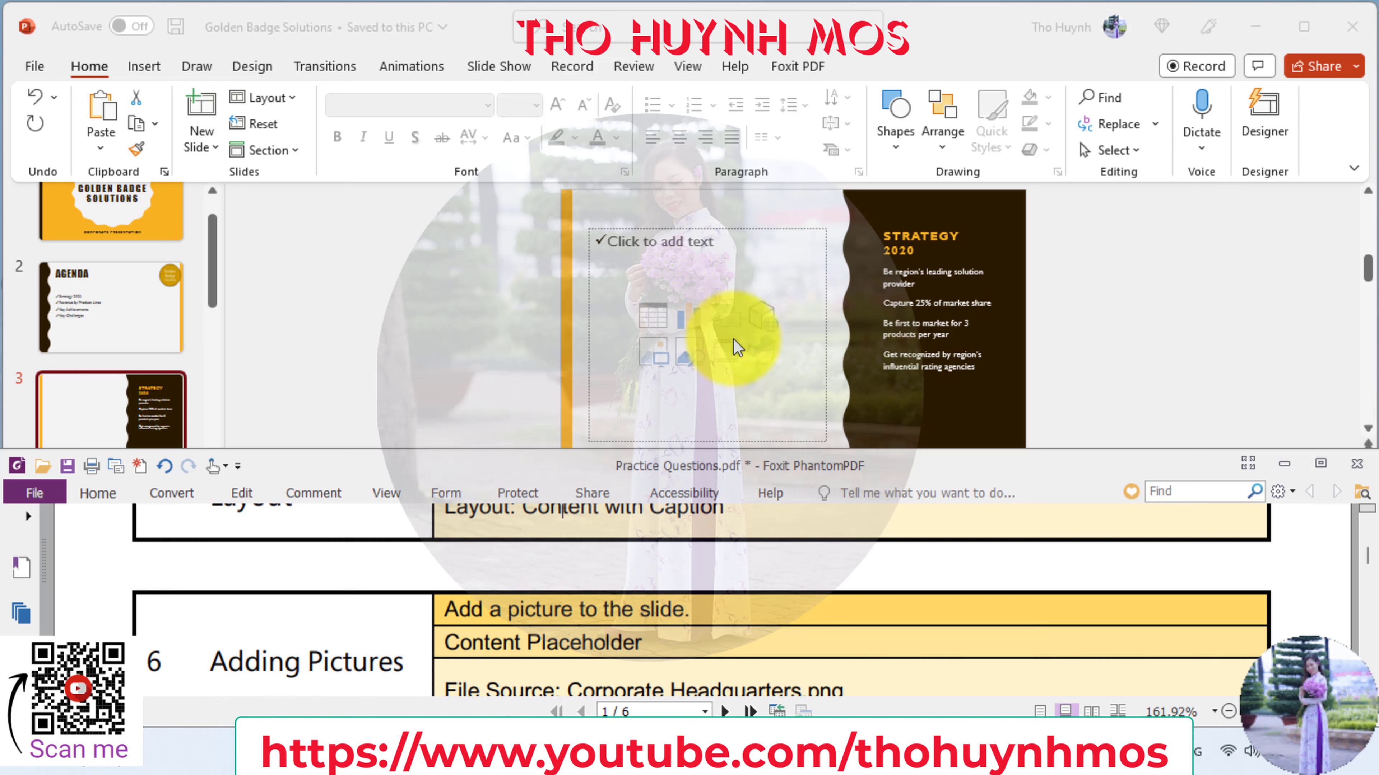
# - Insert Corporate Headquarters.png into the Strategy 2020 slide's content placeholder
pyautogui.scroll(-2, 705, 641)
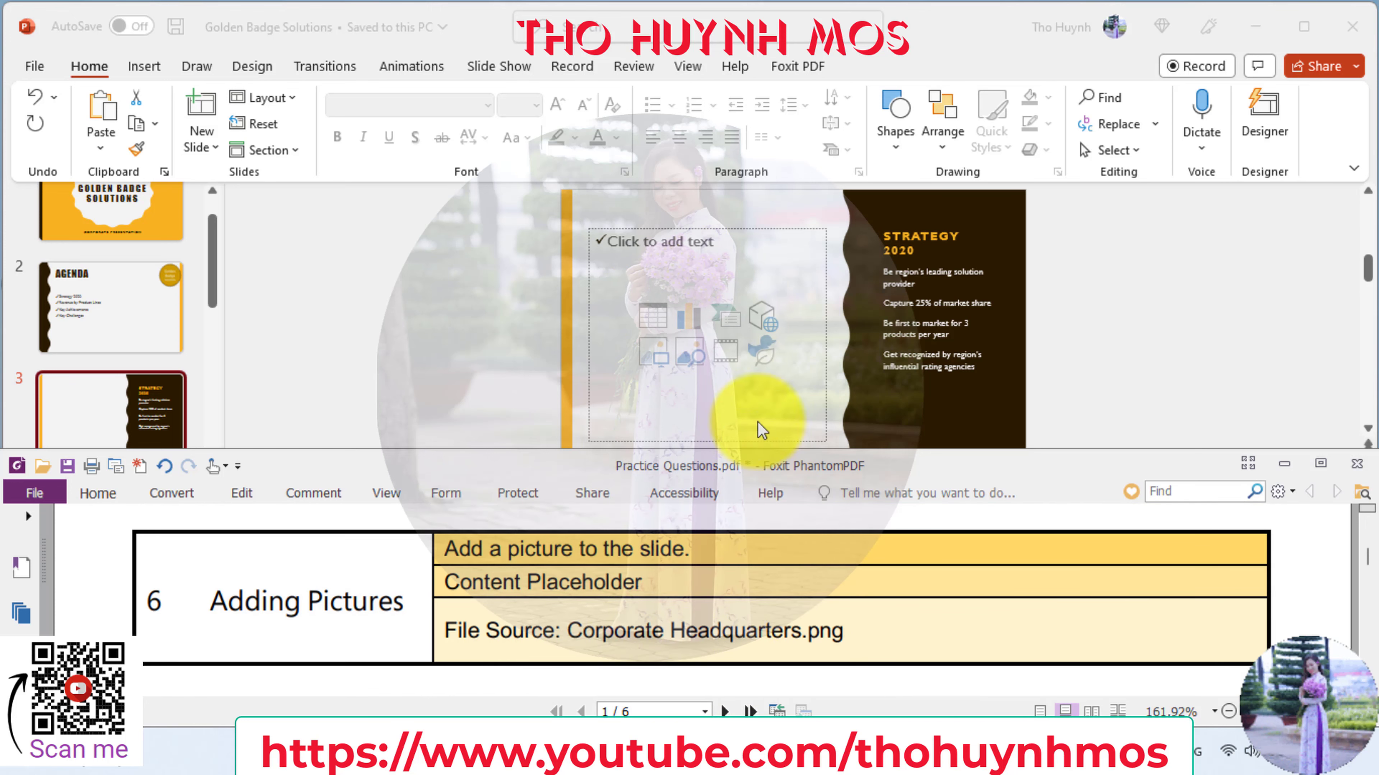
pyautogui.click(665, 357)
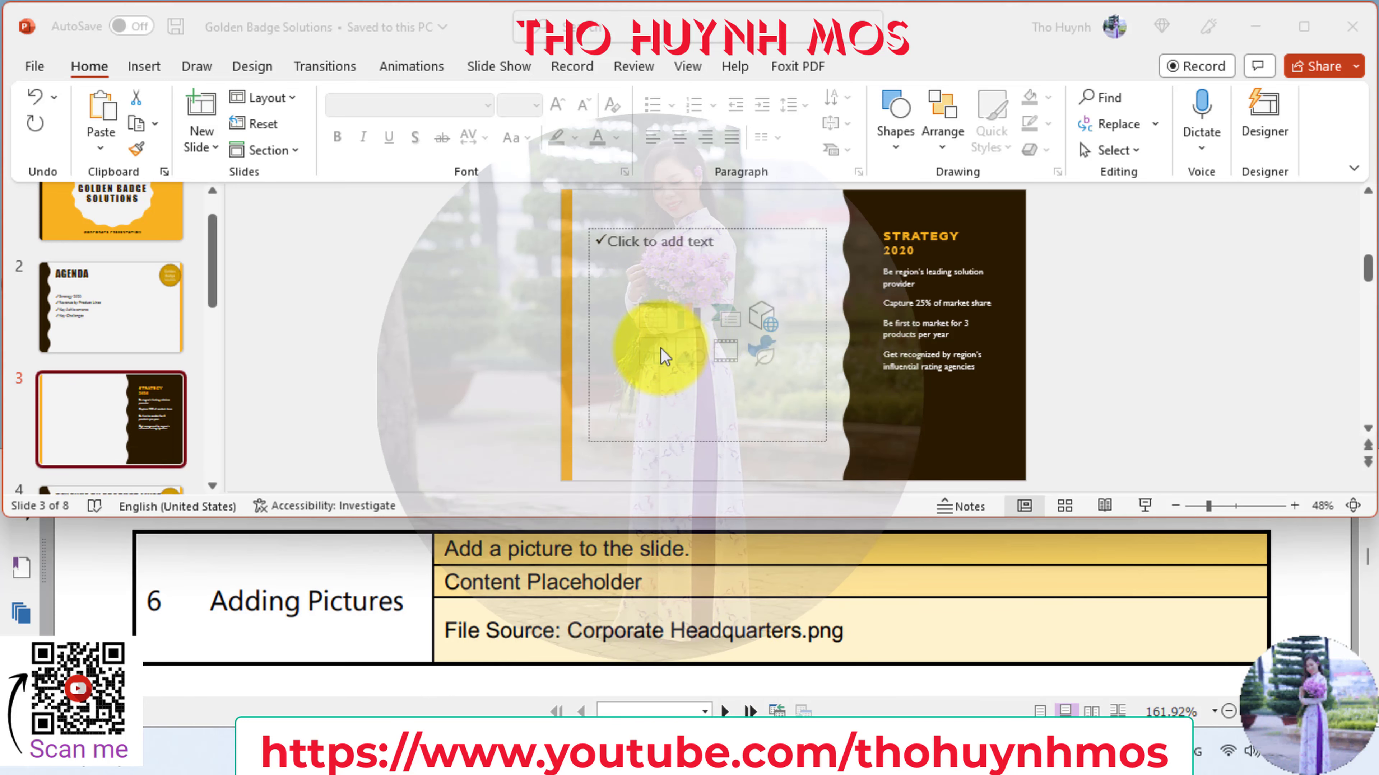
pyautogui.click(659, 357)
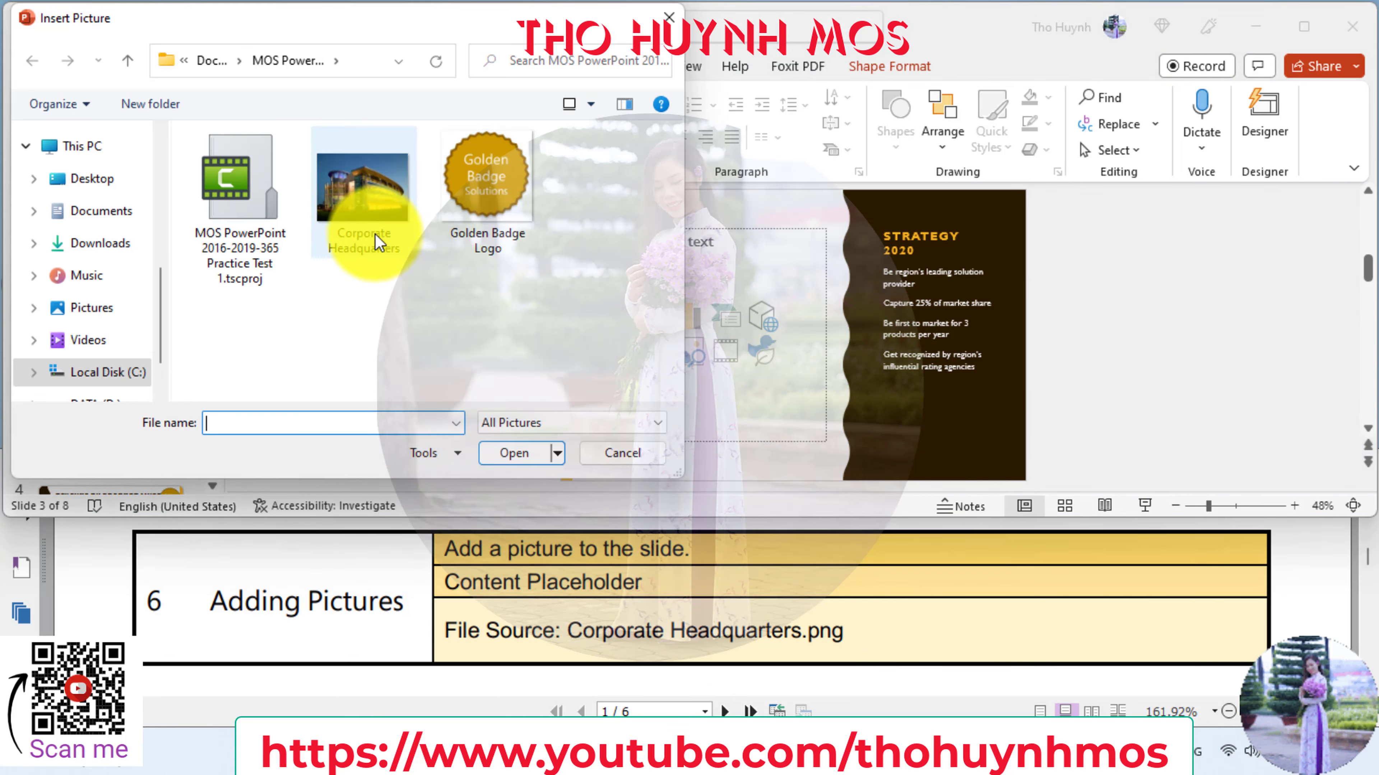
pyautogui.click(364, 206)
pyautogui.click(534, 454)
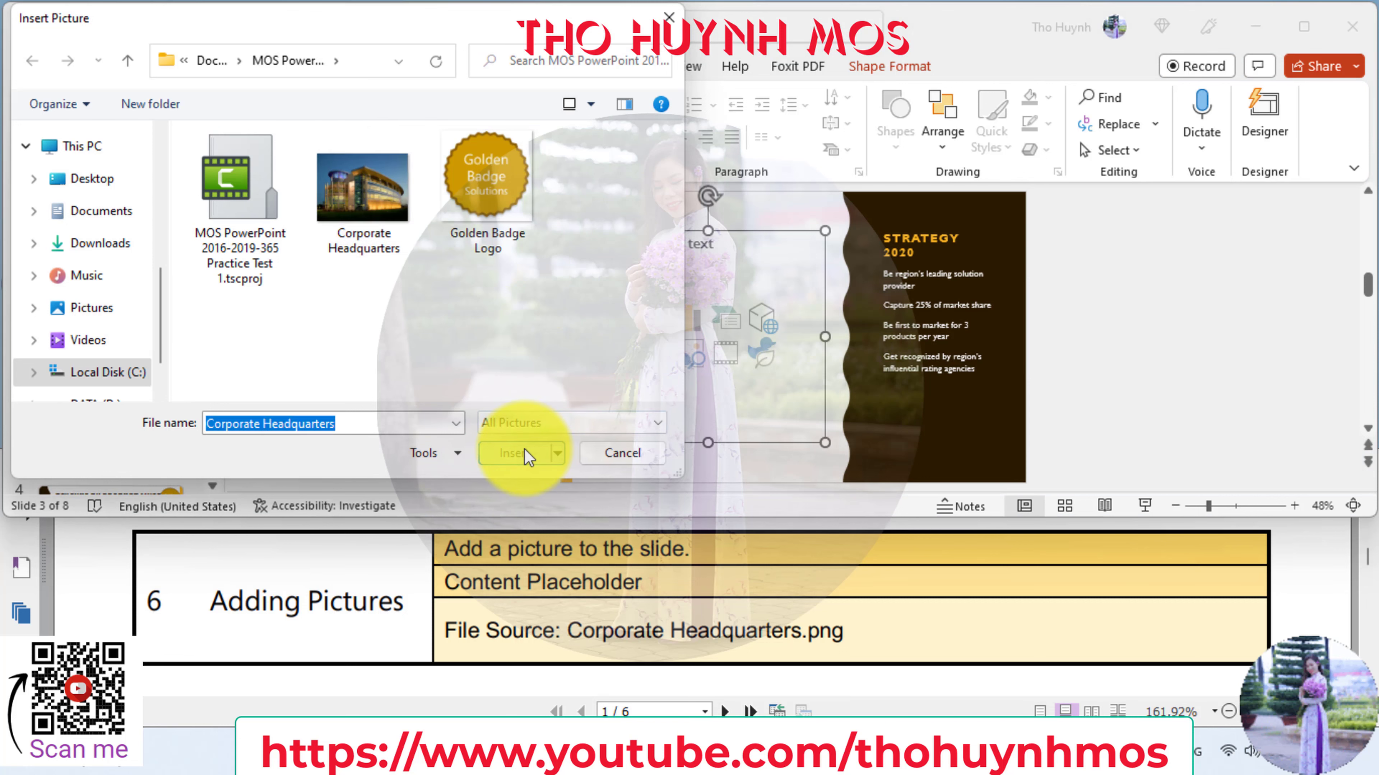
pyautogui.scroll(-1, 720, 607)
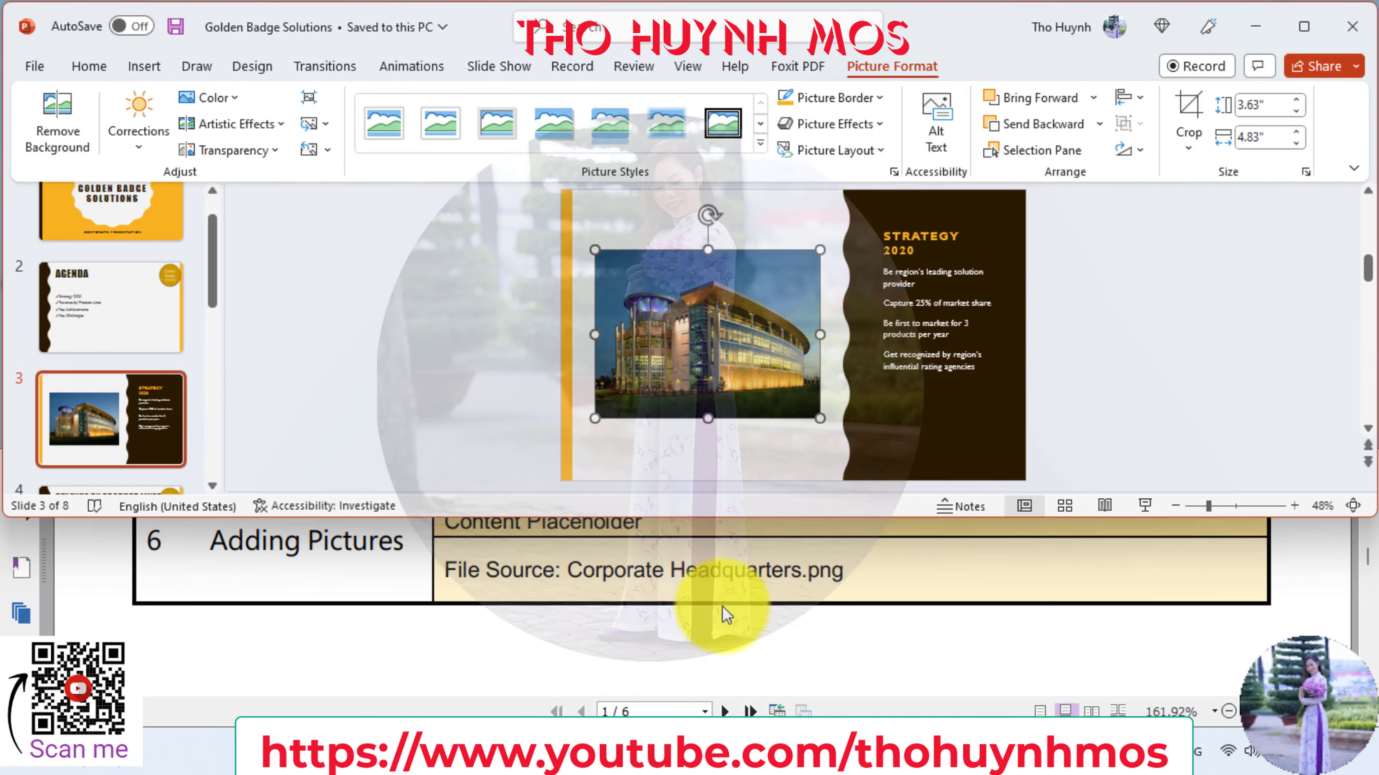
pyautogui.scroll(-2, 722, 614)
pyautogui.scroll(-2, 724, 614)
pyautogui.scroll(-1, 725, 615)
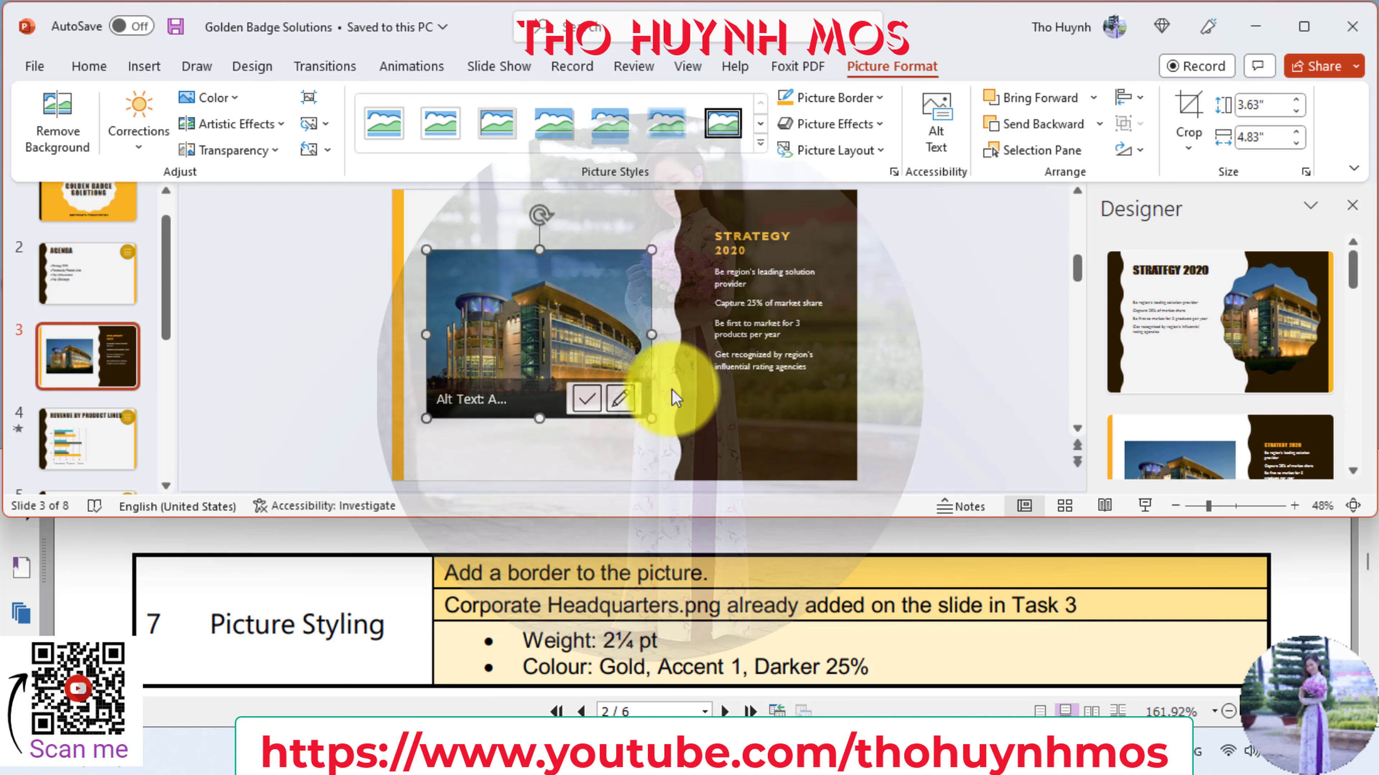
# - Give the headquarters picture a 2¼ pt border coloured Gold, Accent 1, Darker 25%
pyautogui.click(881, 97)
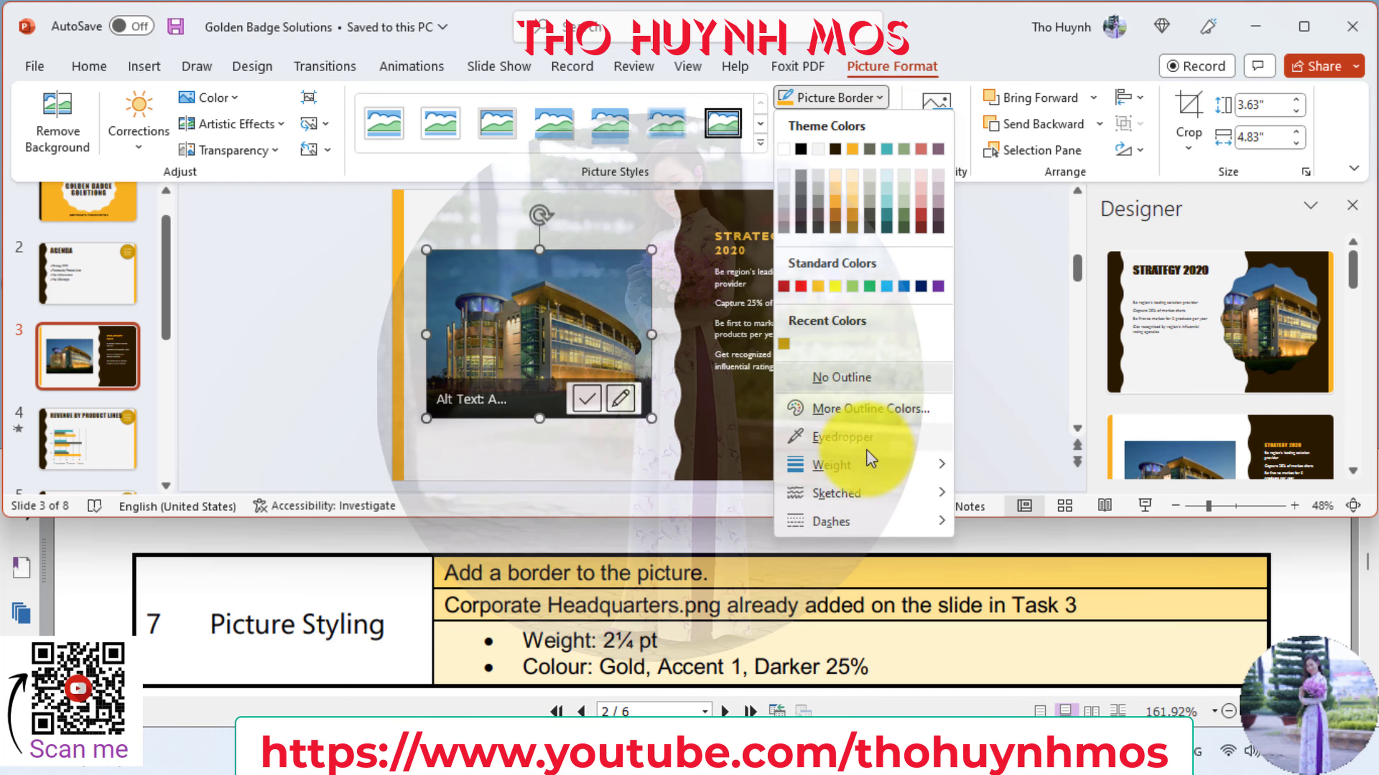
pyautogui.moveTo(831, 466)
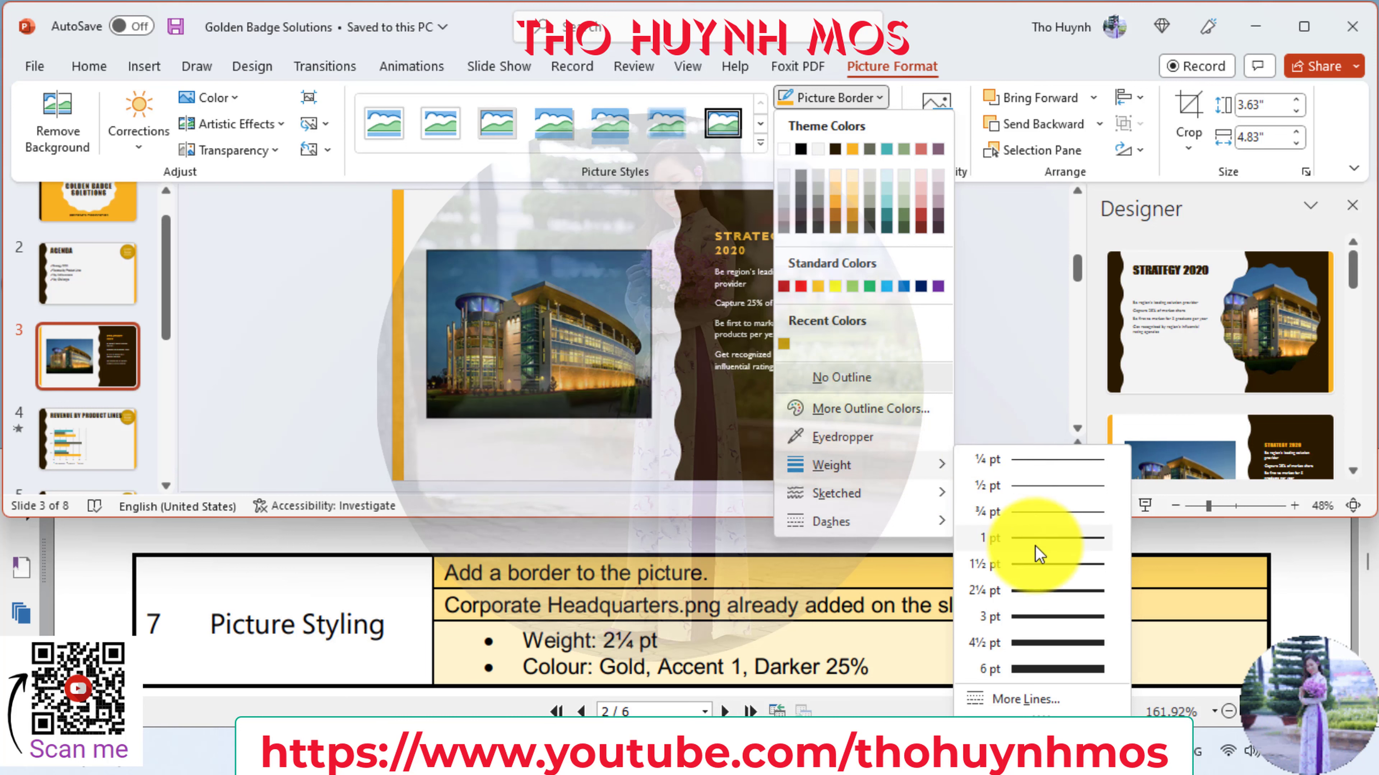
pyautogui.click(1030, 597)
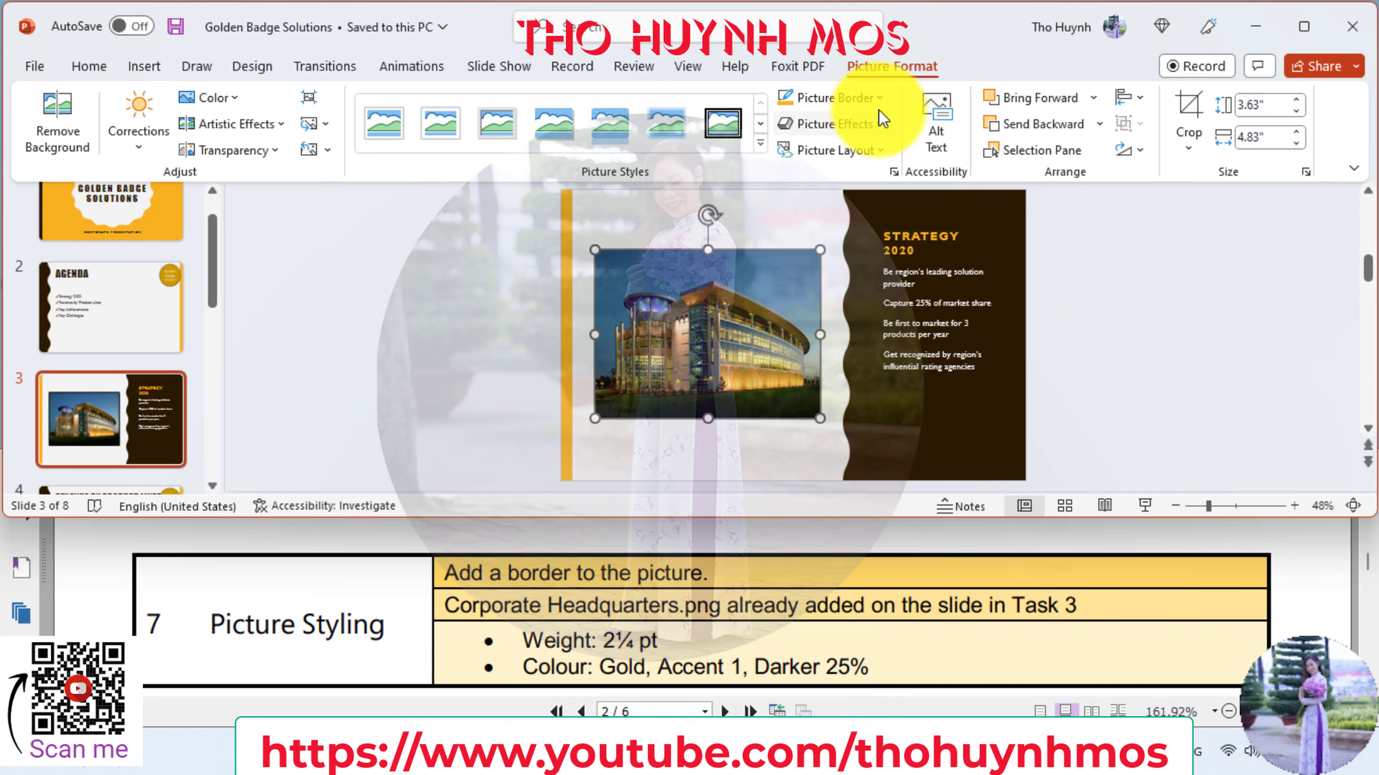
pyautogui.click(880, 98)
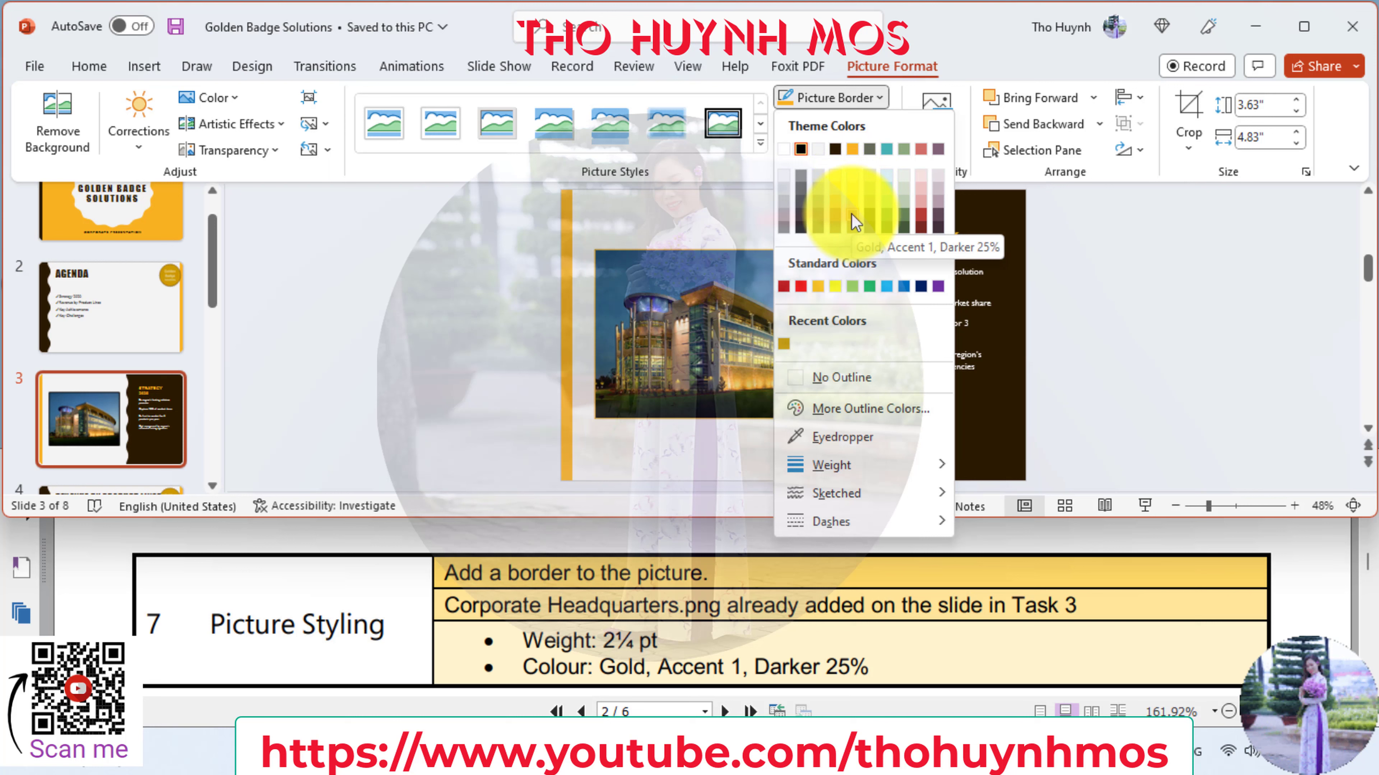
pyautogui.click(852, 215)
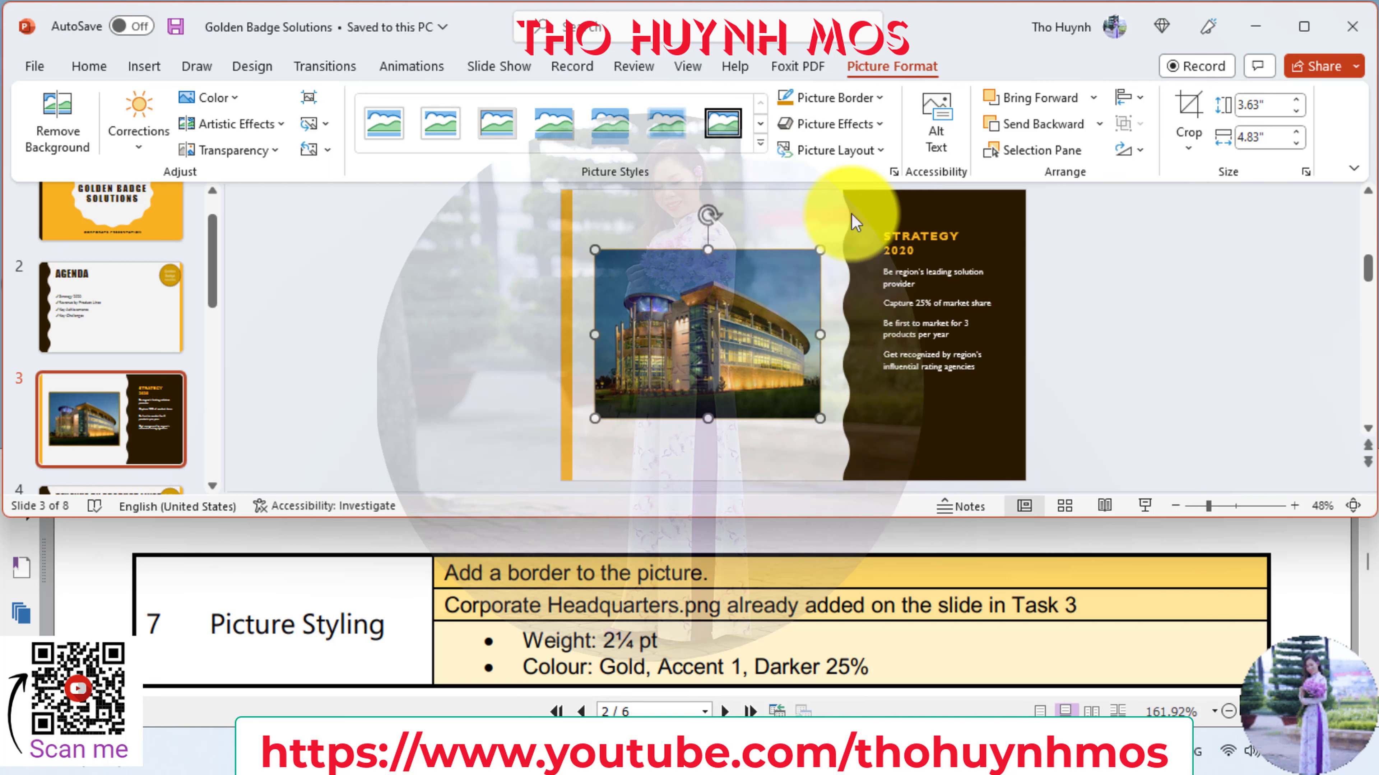
pyautogui.click(753, 604)
pyautogui.scroll(-1, 770, 607)
# - Scroll the PDF instructions to task 8, the Rotated, White picture style
pyautogui.scroll(-1, 770, 607)
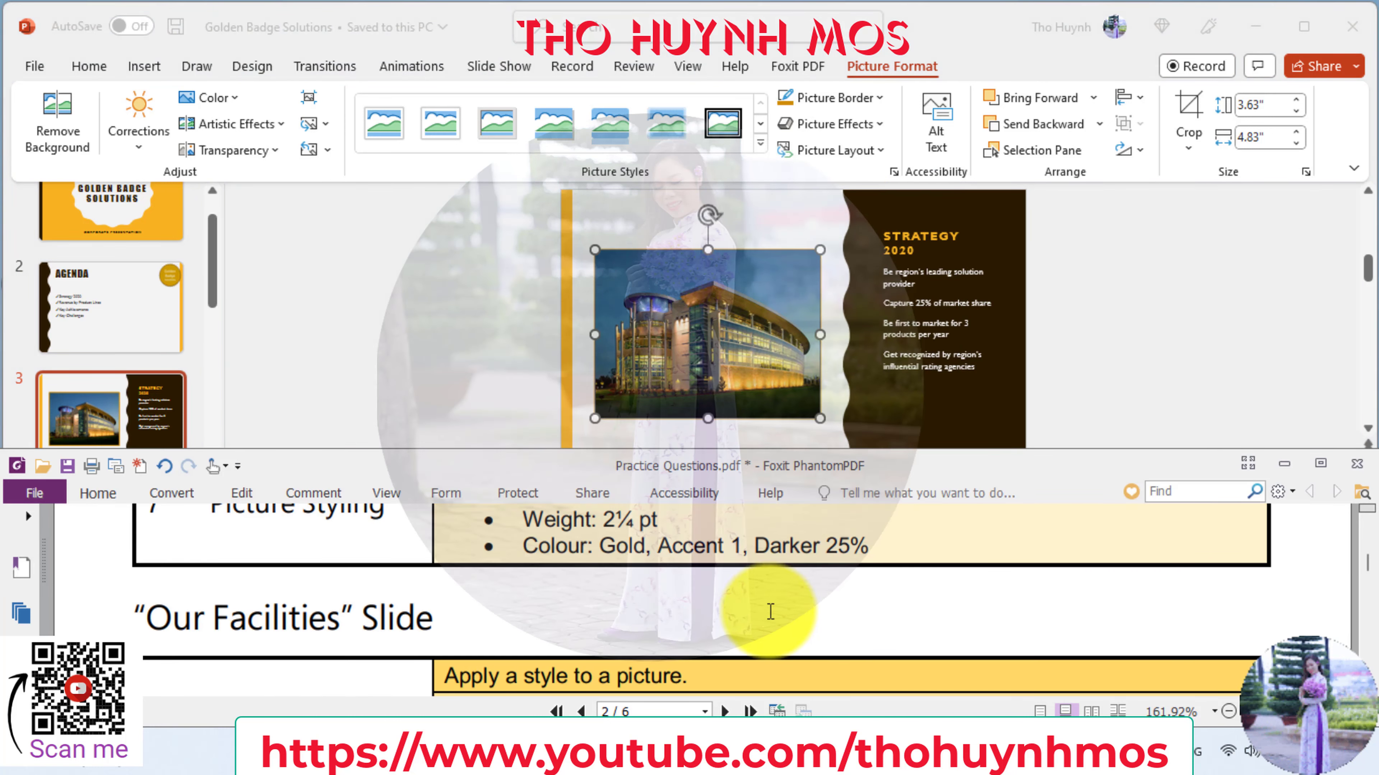
pyautogui.scroll(-1, 564, 636)
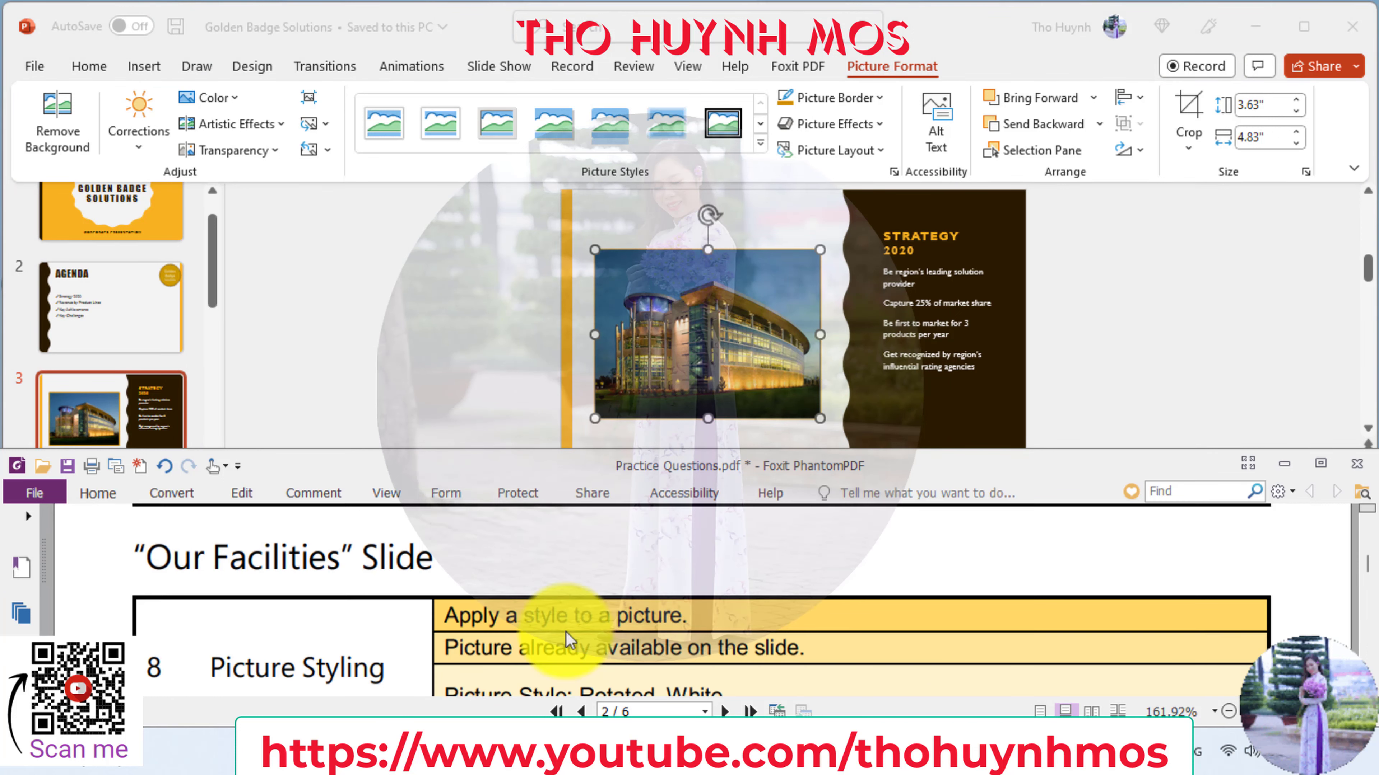
pyautogui.scroll(-1, 567, 632)
pyautogui.scroll(1, 567, 632)
# - Go to slide 7, Our Facilities, and select its classroom picture
pyautogui.click(135, 326)
pyautogui.scroll(-1, 135, 330)
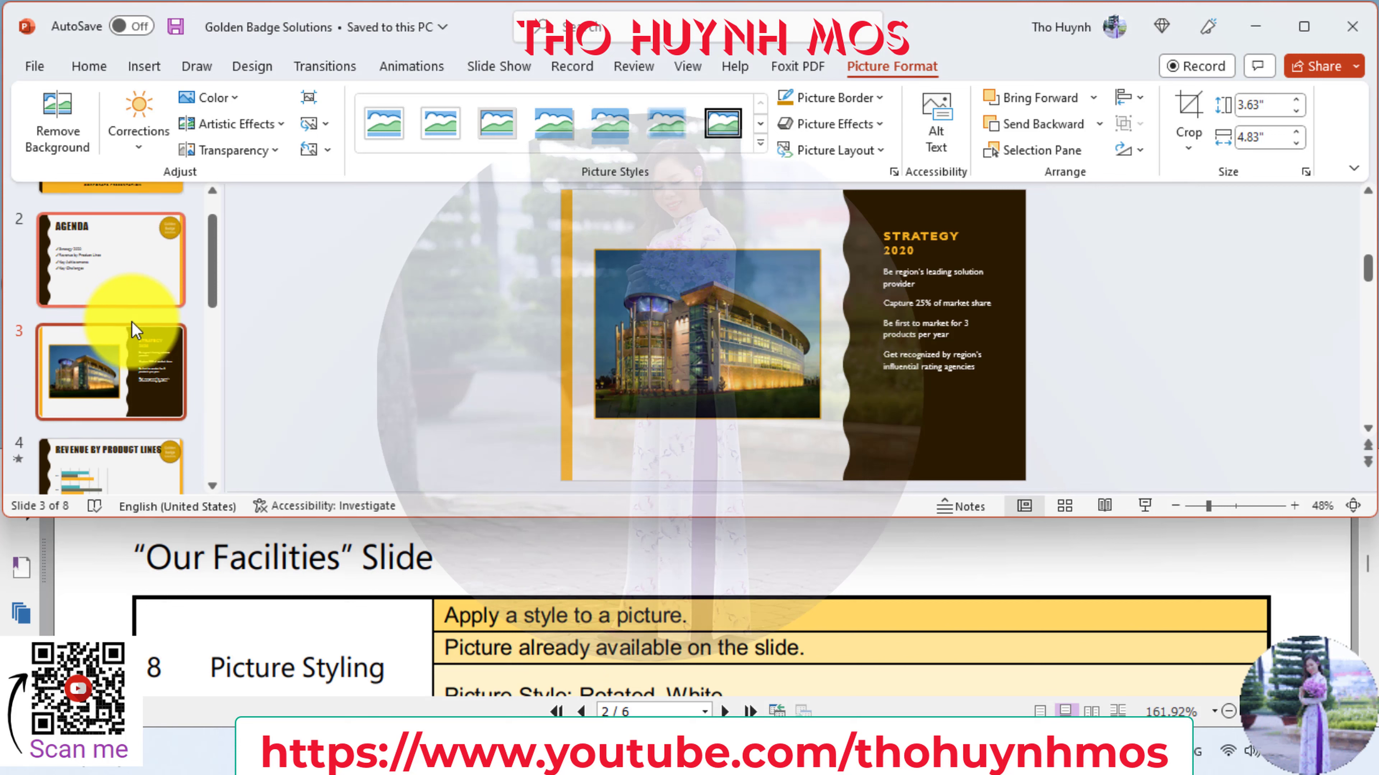
pyautogui.scroll(-2, 135, 329)
pyautogui.scroll(-1, 135, 329)
pyautogui.scroll(-1, 135, 330)
pyautogui.scroll(-1, 135, 329)
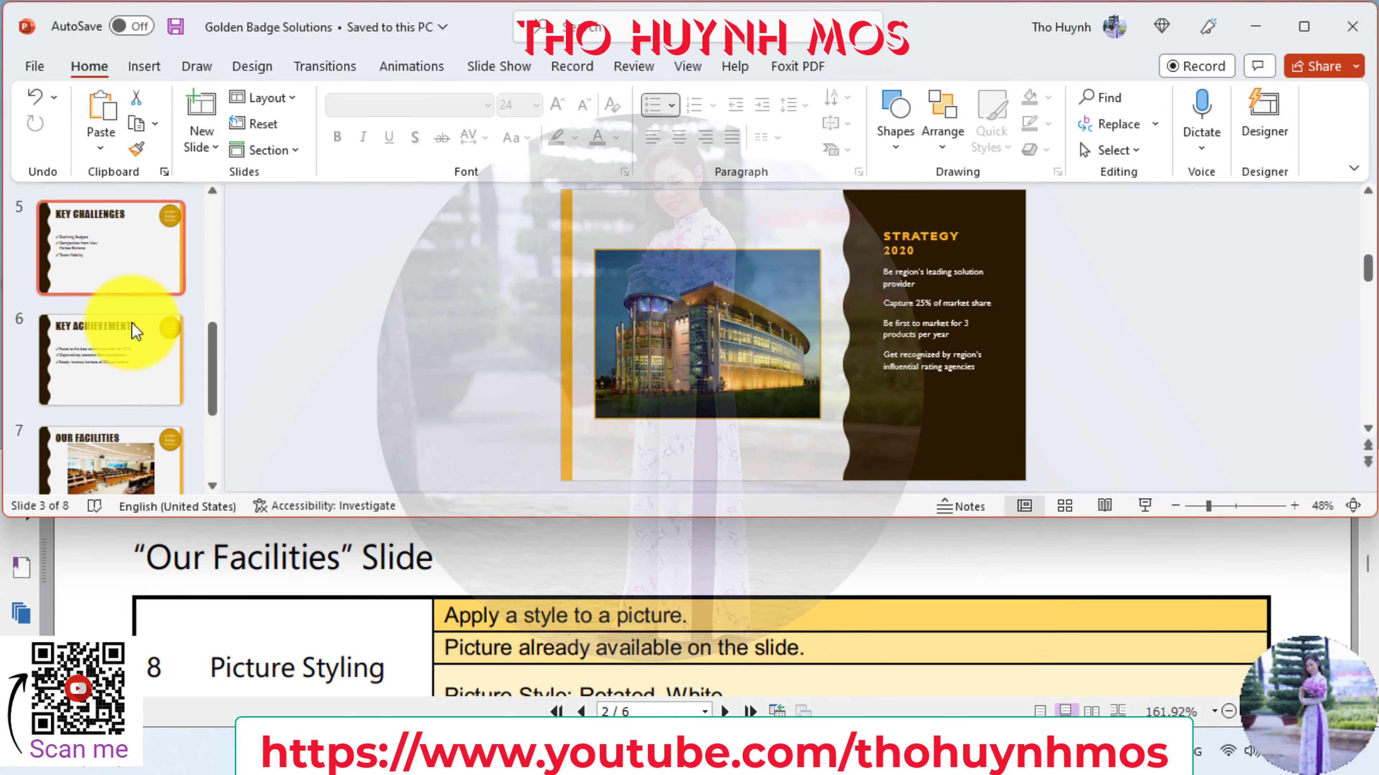
pyautogui.scroll(-1, 135, 330)
pyautogui.scroll(-1, 135, 326)
pyautogui.click(119, 349)
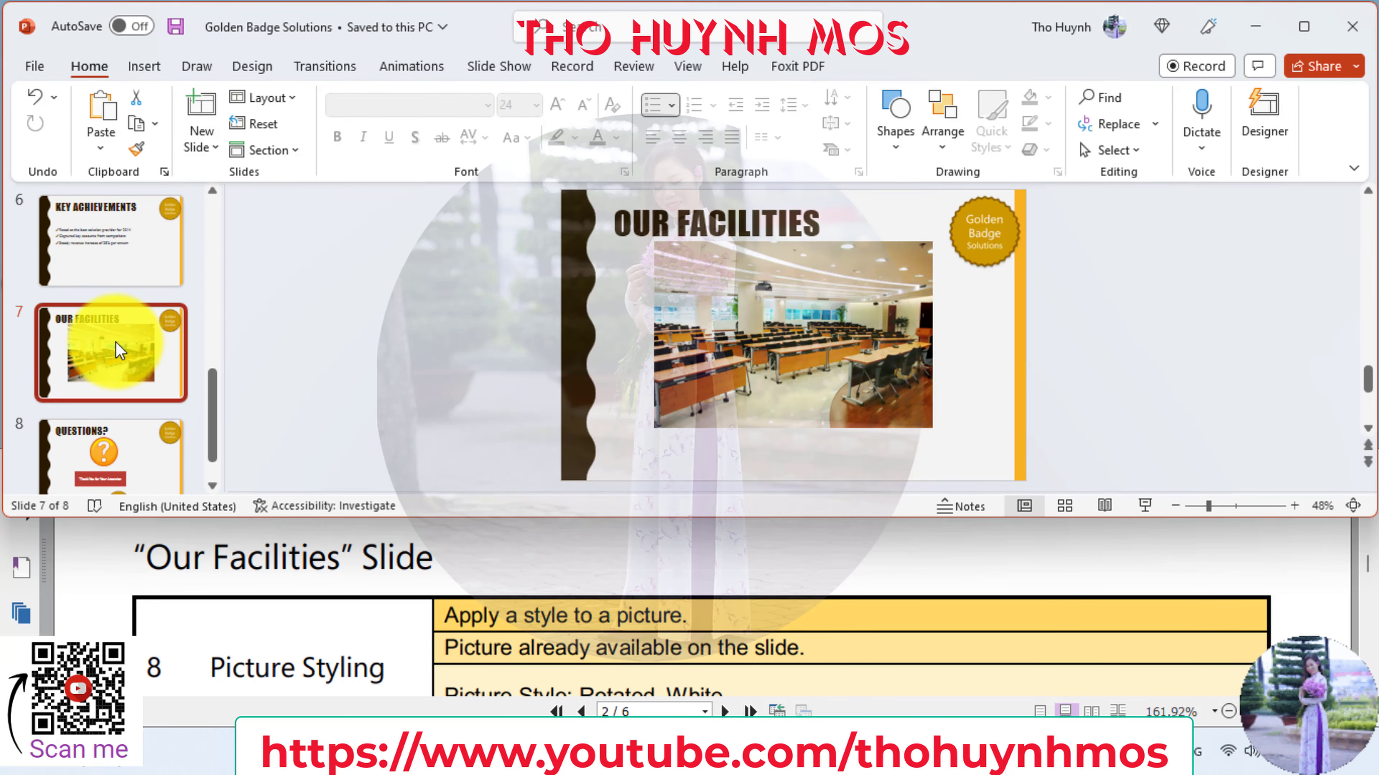
pyautogui.click(749, 315)
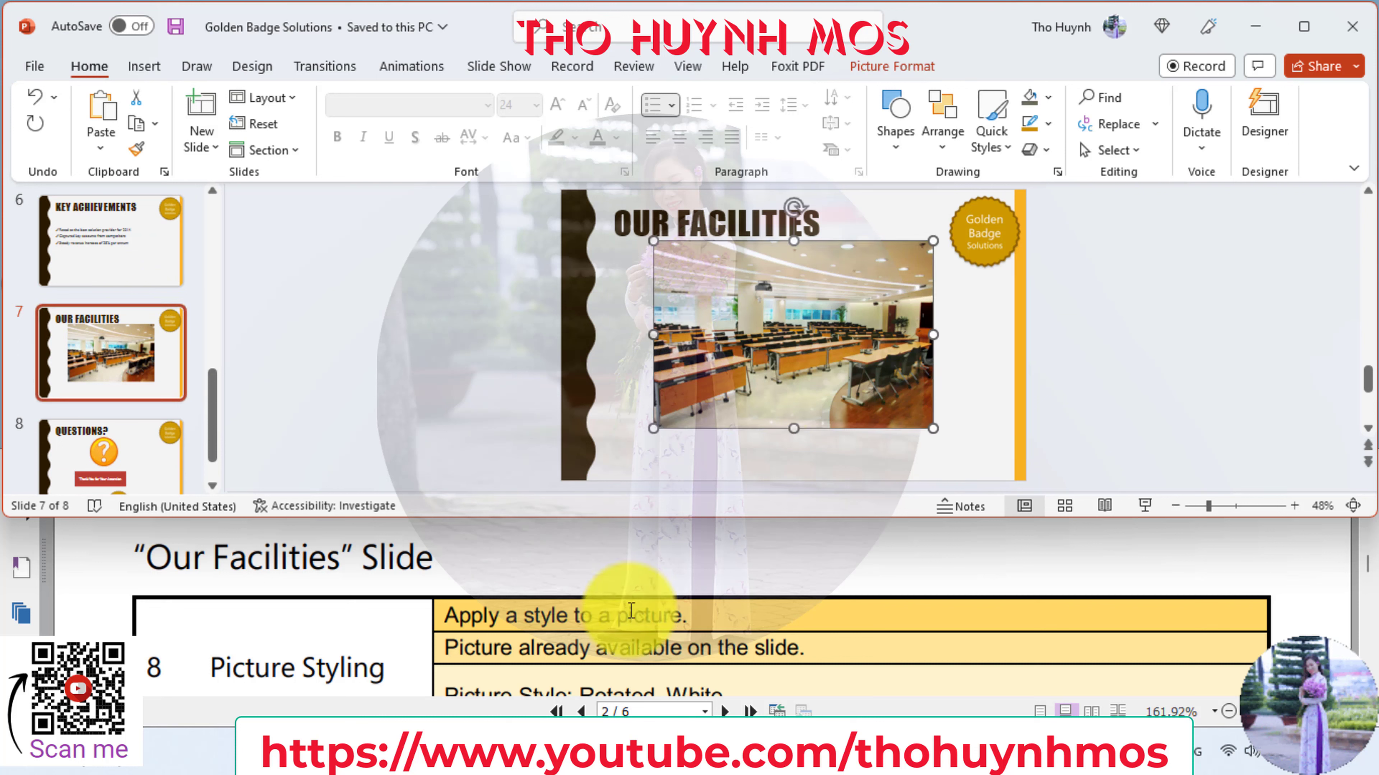
pyautogui.scroll(-1, 625, 613)
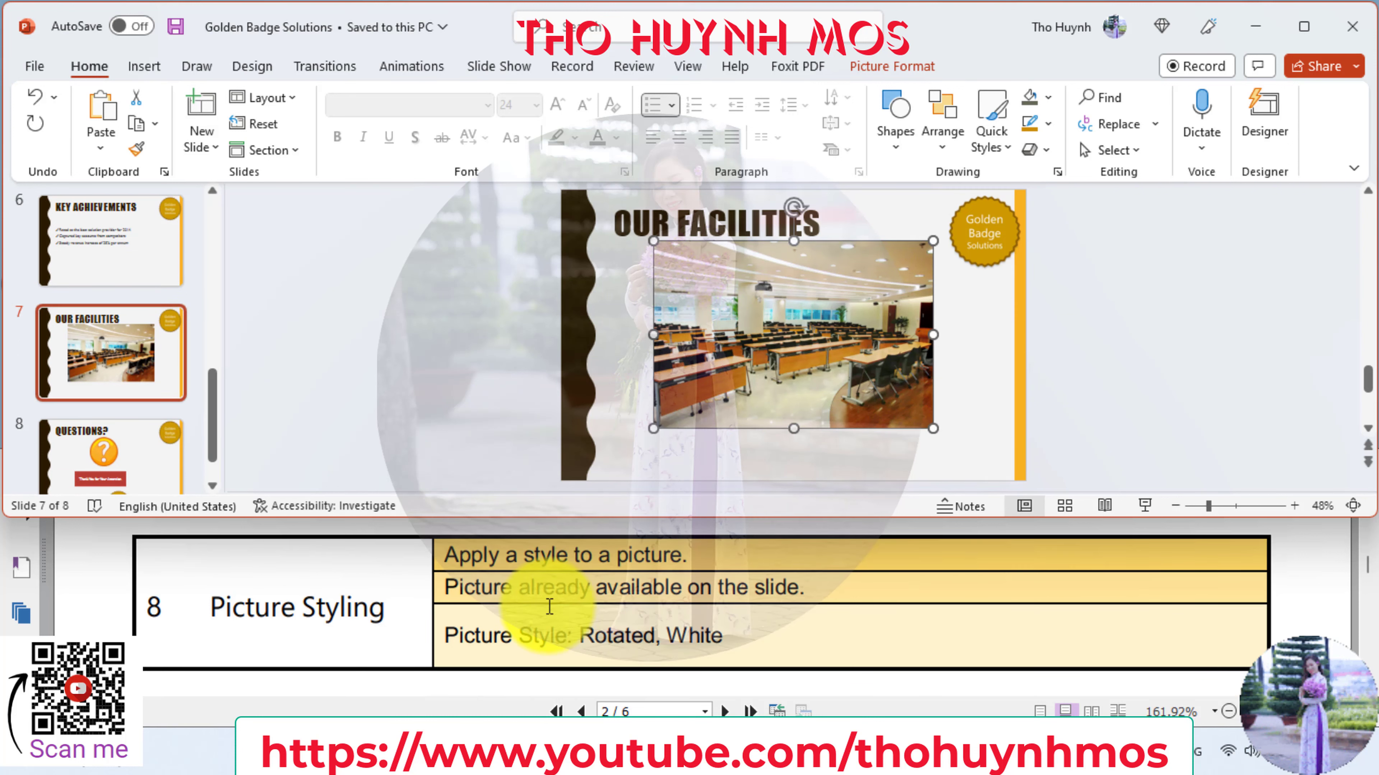
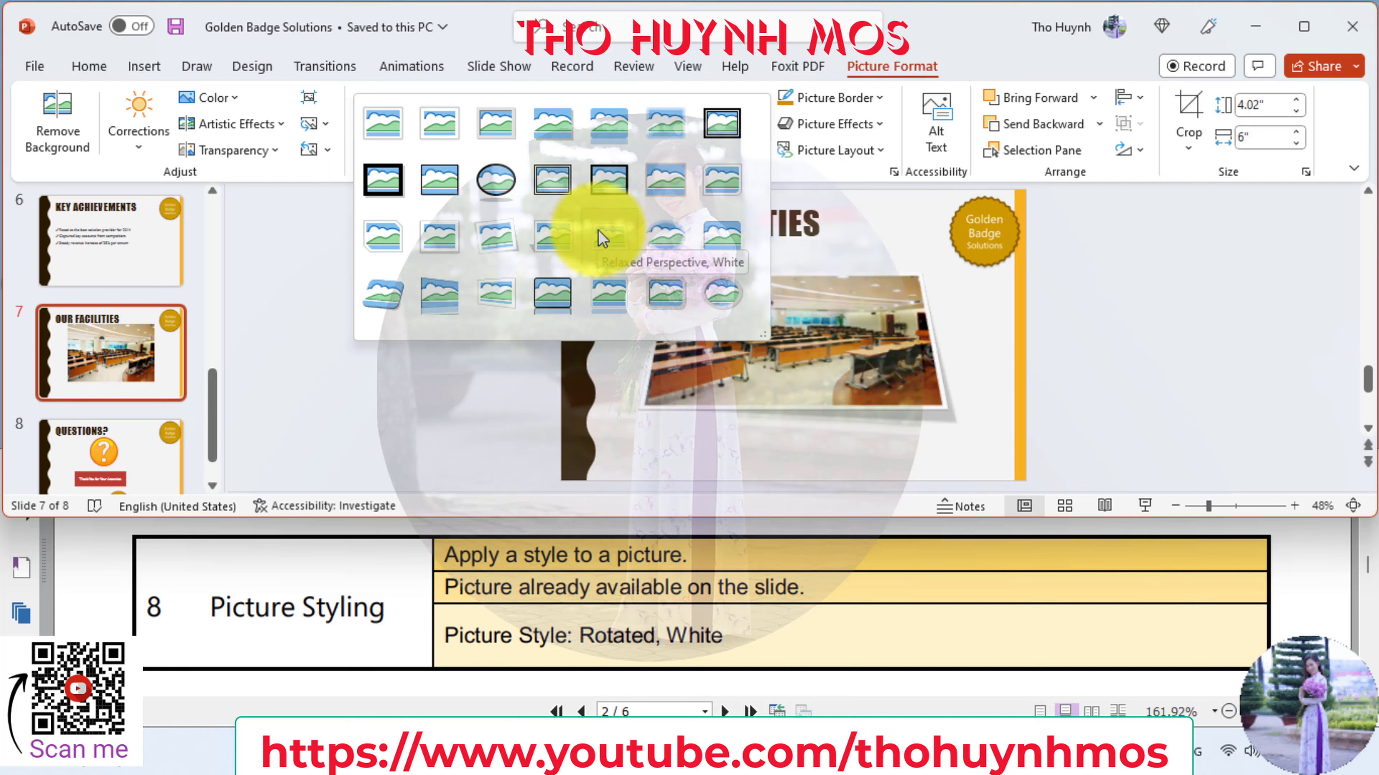
# - Apply the Rotated, White style to the classroom picture and scroll the instructions to task 9
pyautogui.click(494, 241)
pyautogui.click(394, 600)
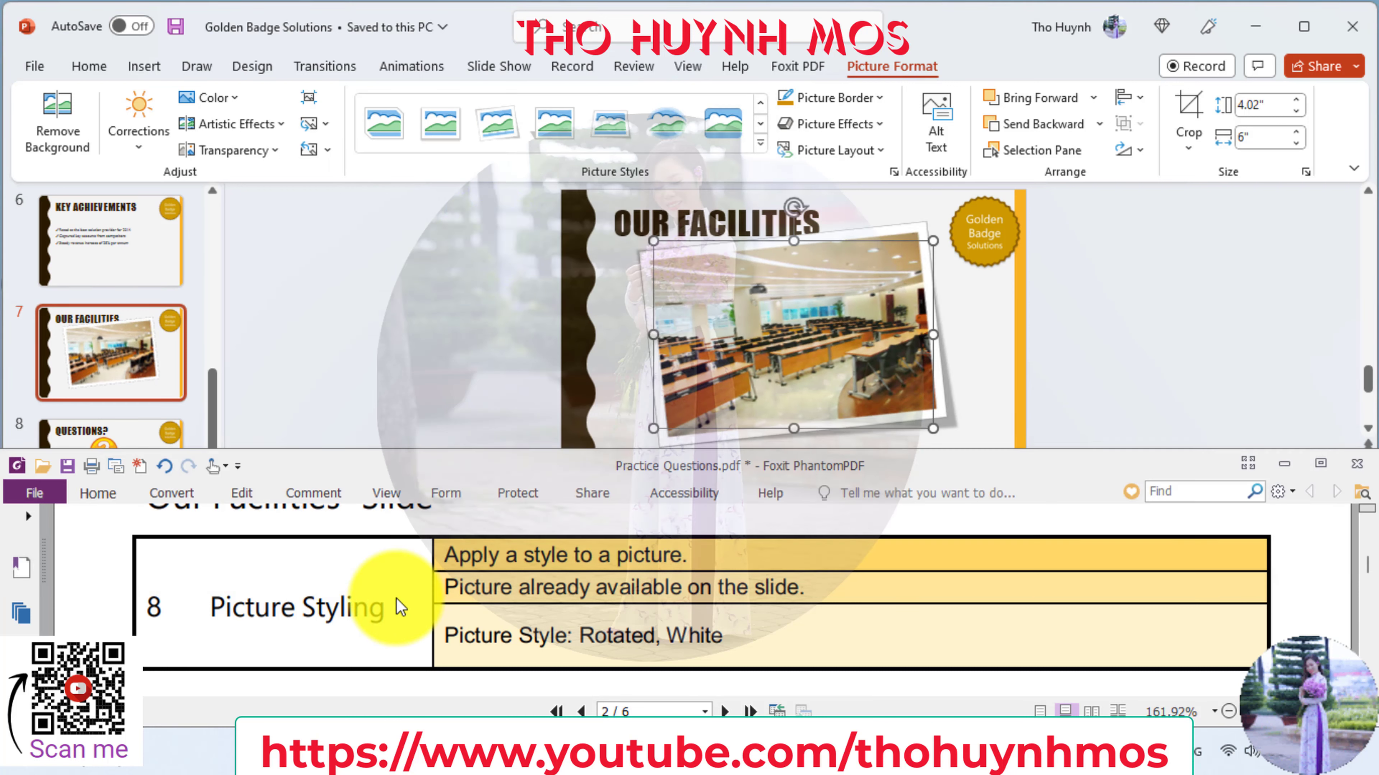
pyautogui.scroll(-2, 408, 608)
pyautogui.scroll(-2, 408, 609)
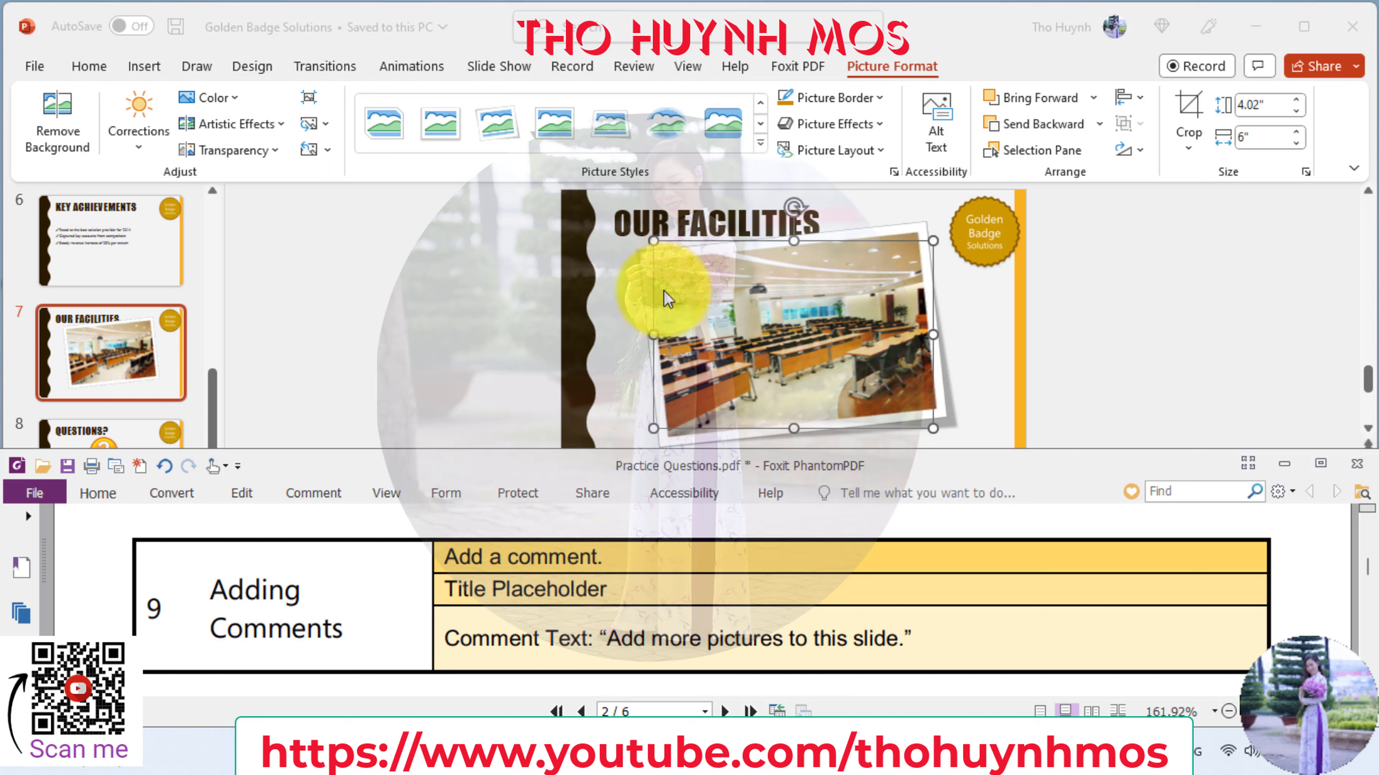
# - Select the OUR FACILITIES title text on slide 7 and start a new comment on it
pyautogui.click(632, 224)
pyautogui.click(632, 225)
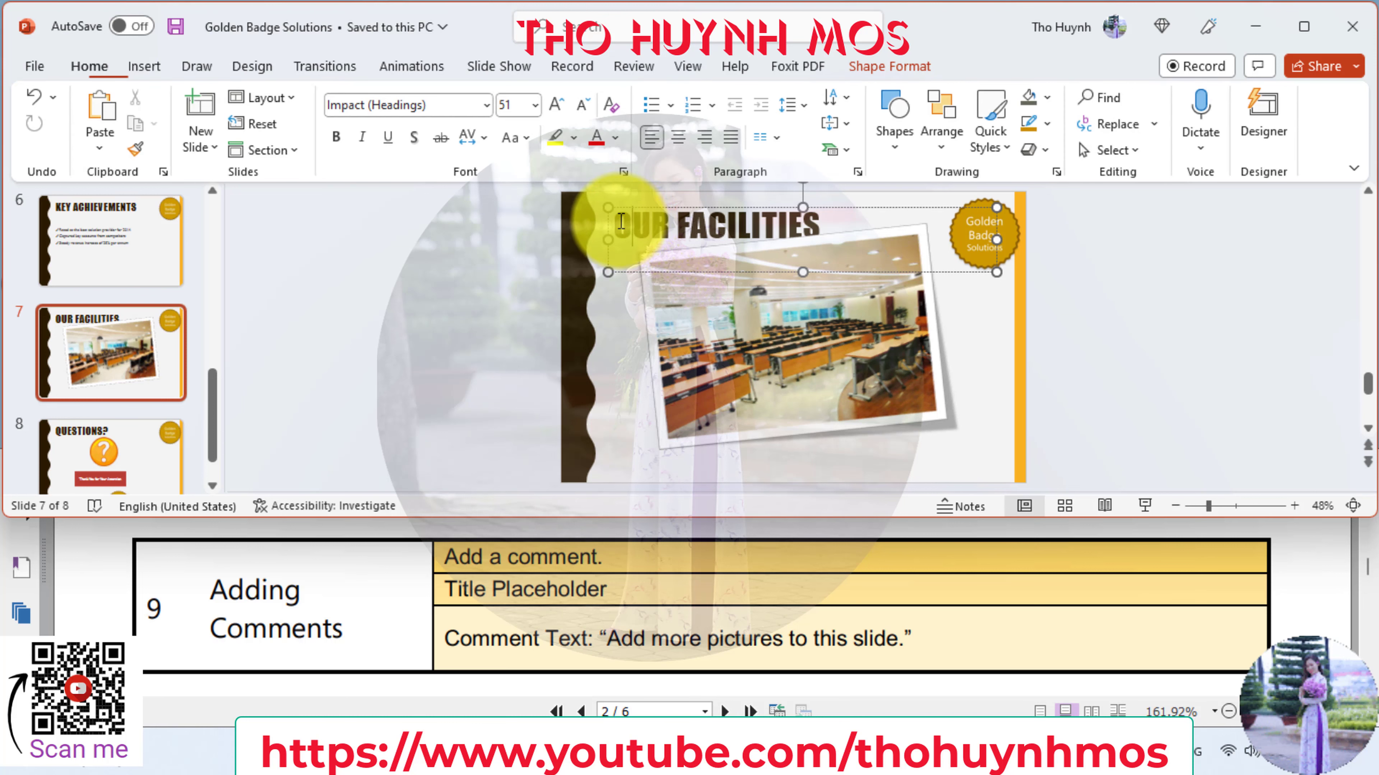
pyautogui.moveTo(615, 225); pyautogui.dragTo(800, 217)
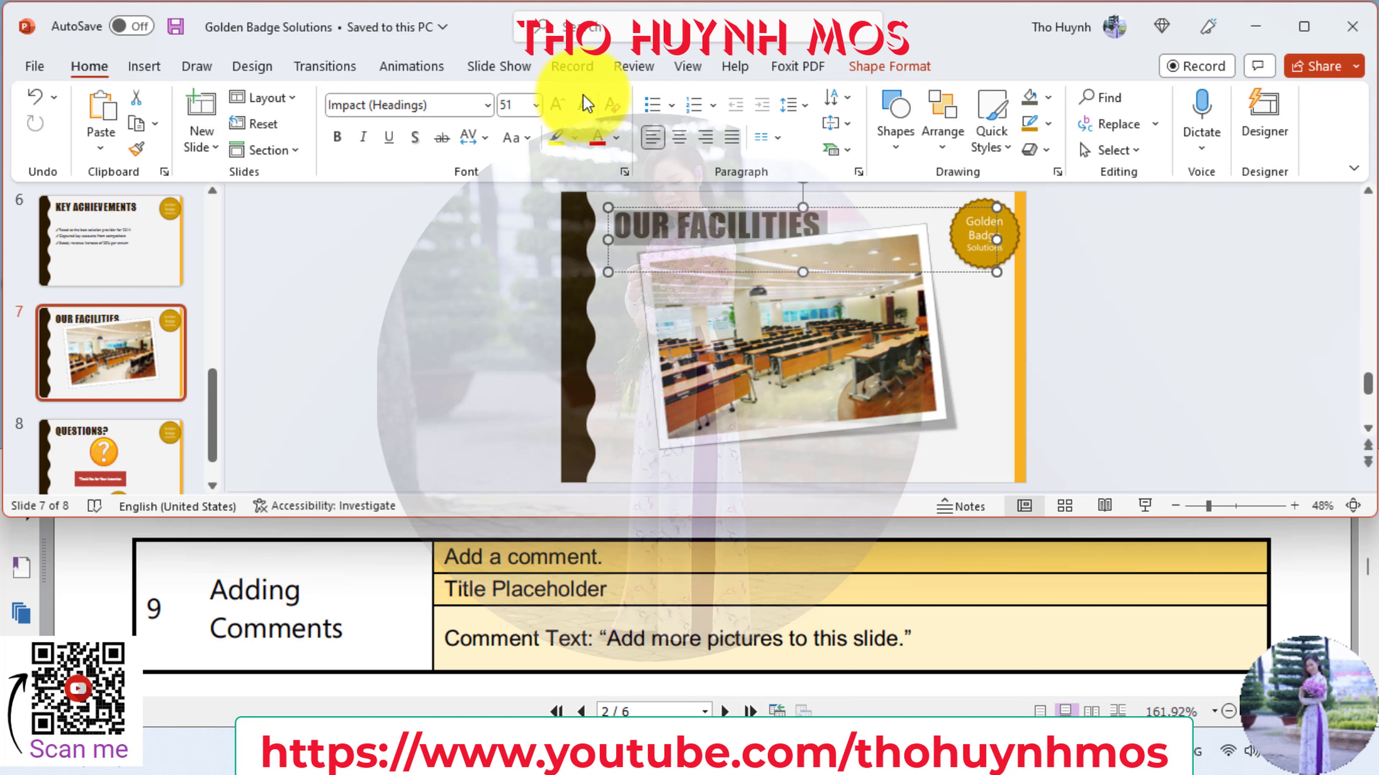
pyautogui.click(633, 68)
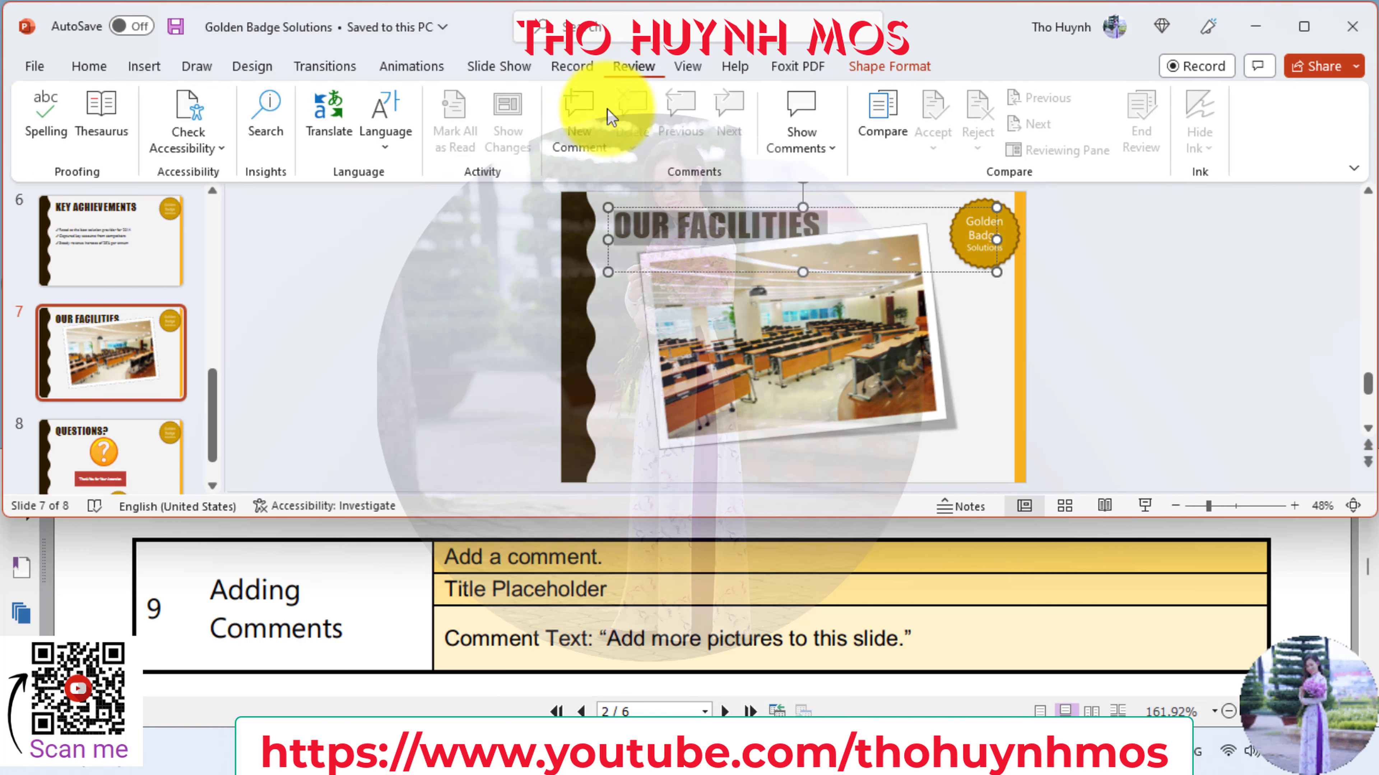
pyautogui.click(580, 134)
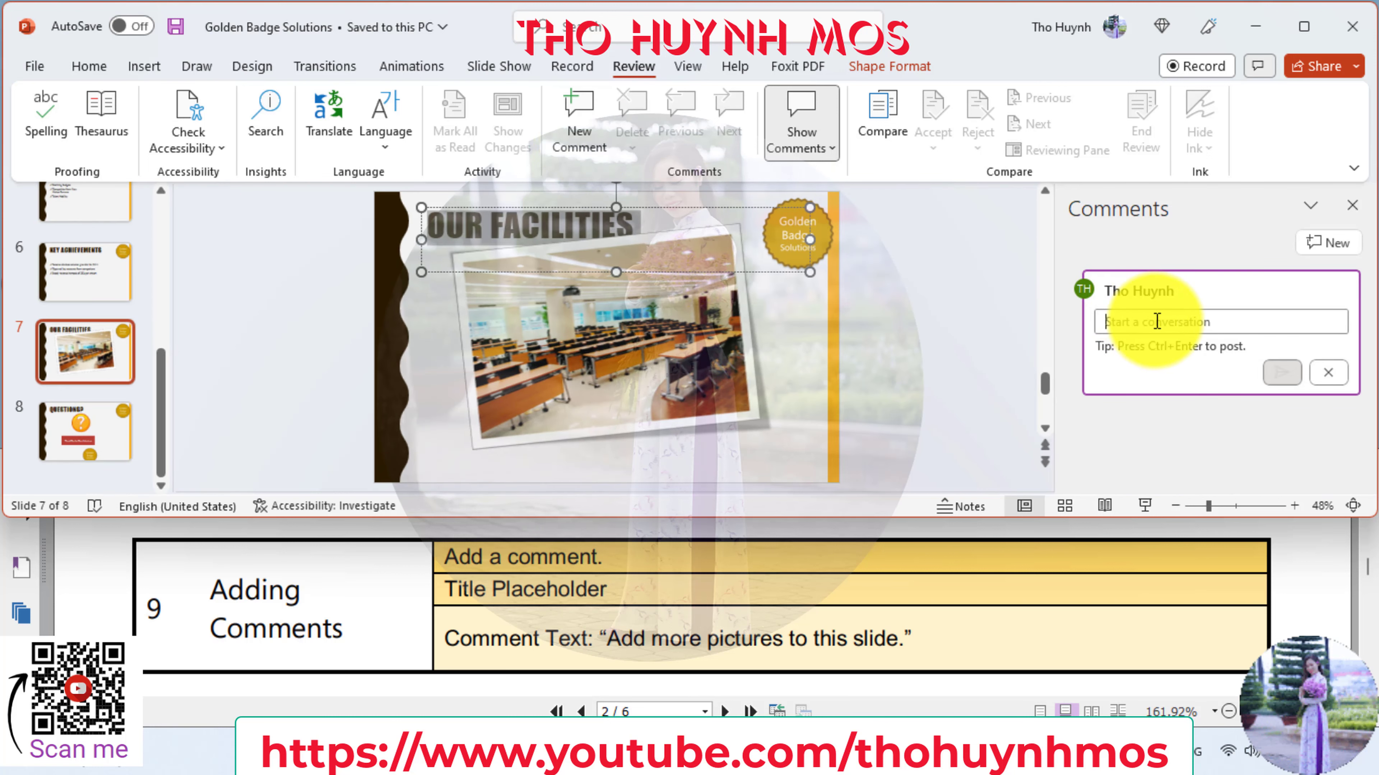
# - Post the comment 'Add more pictures to this slide.' and close the Comments pane
pyautogui.write('A')
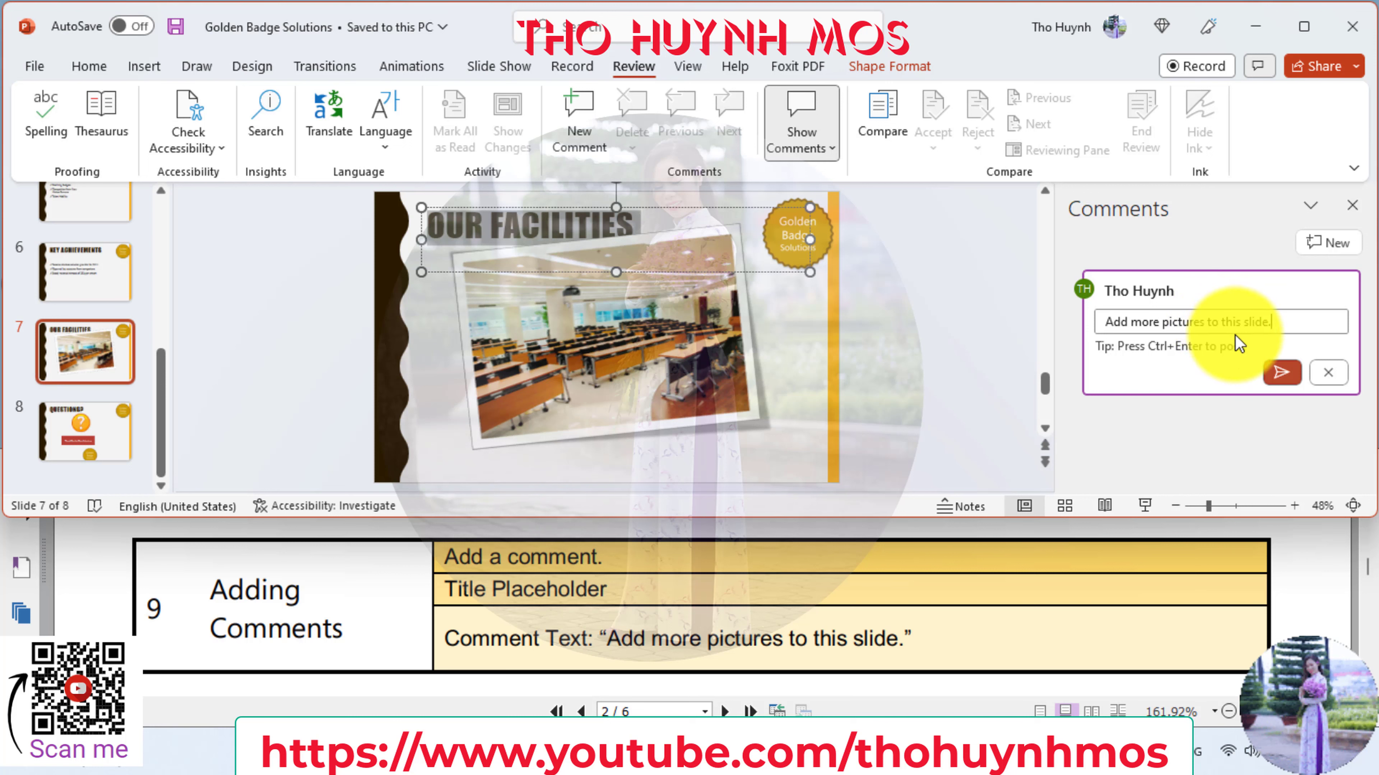
pyautogui.click(1281, 374)
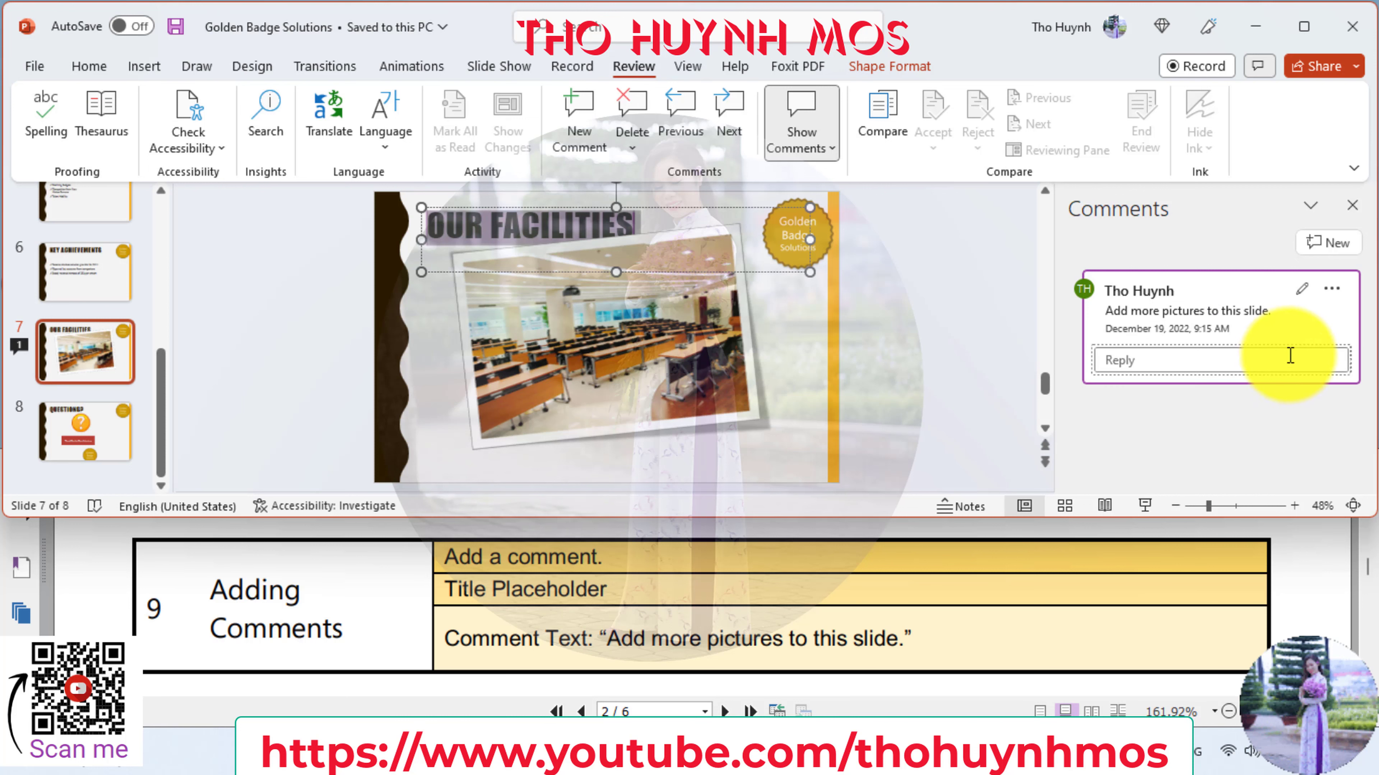
pyautogui.click(1352, 206)
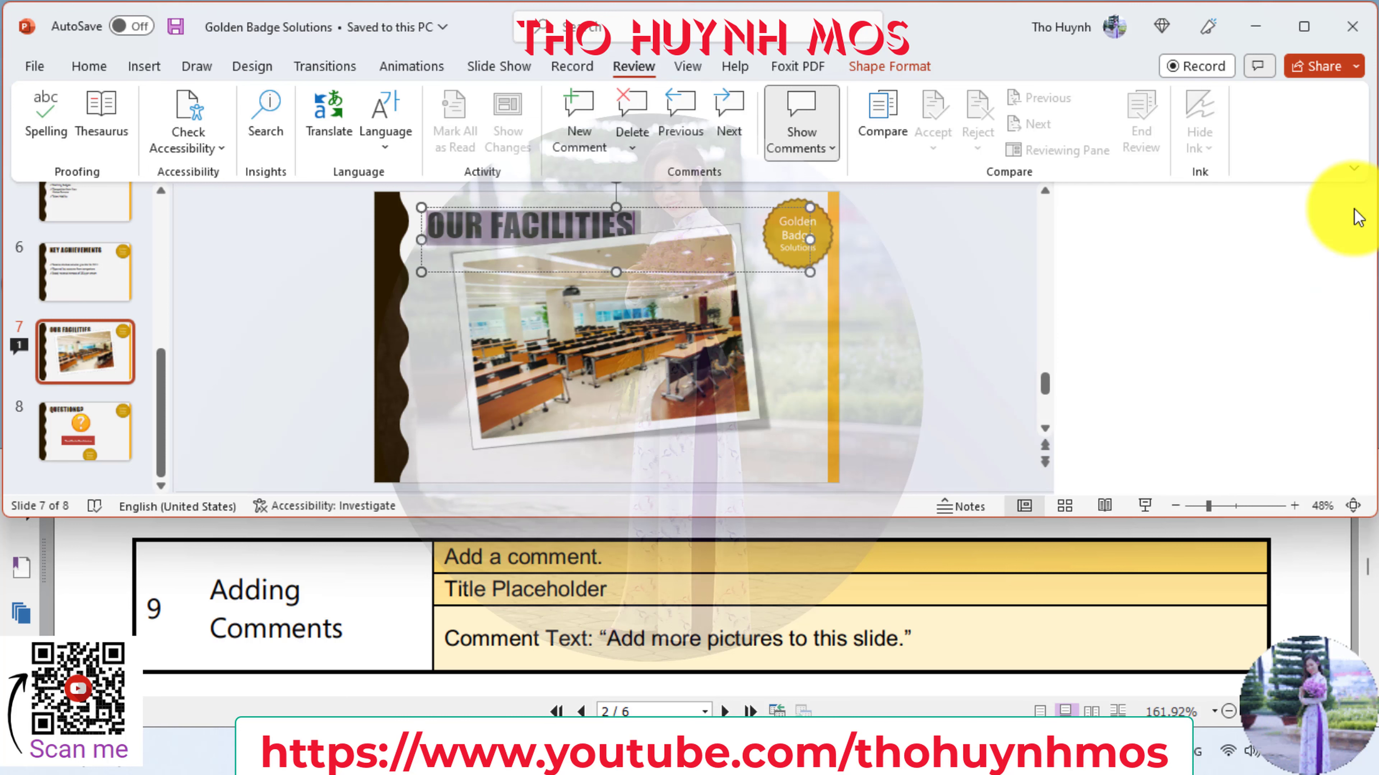
pyautogui.click(802, 617)
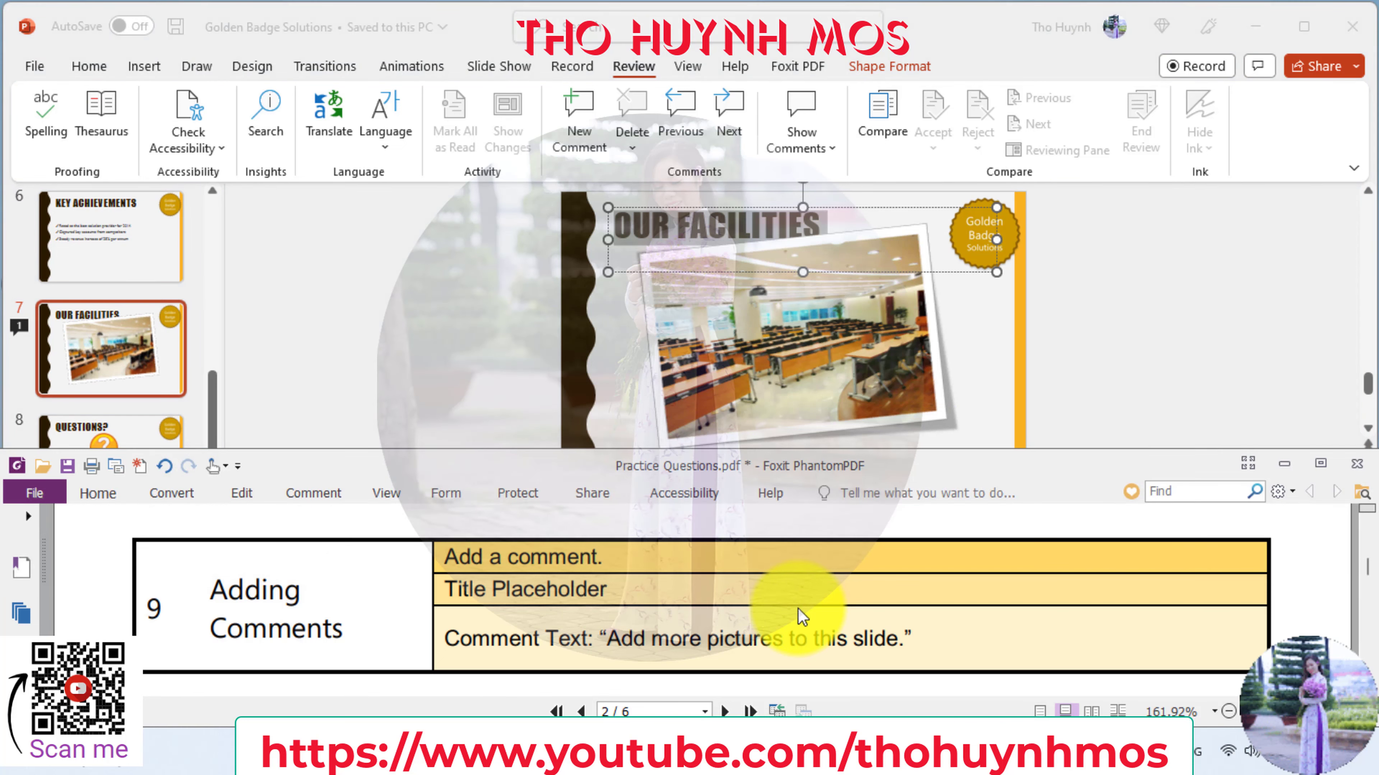
# - Scroll the instructions to task 10, Adding Slides, and deselect the slide 7 title
pyautogui.scroll(-3, 802, 616)
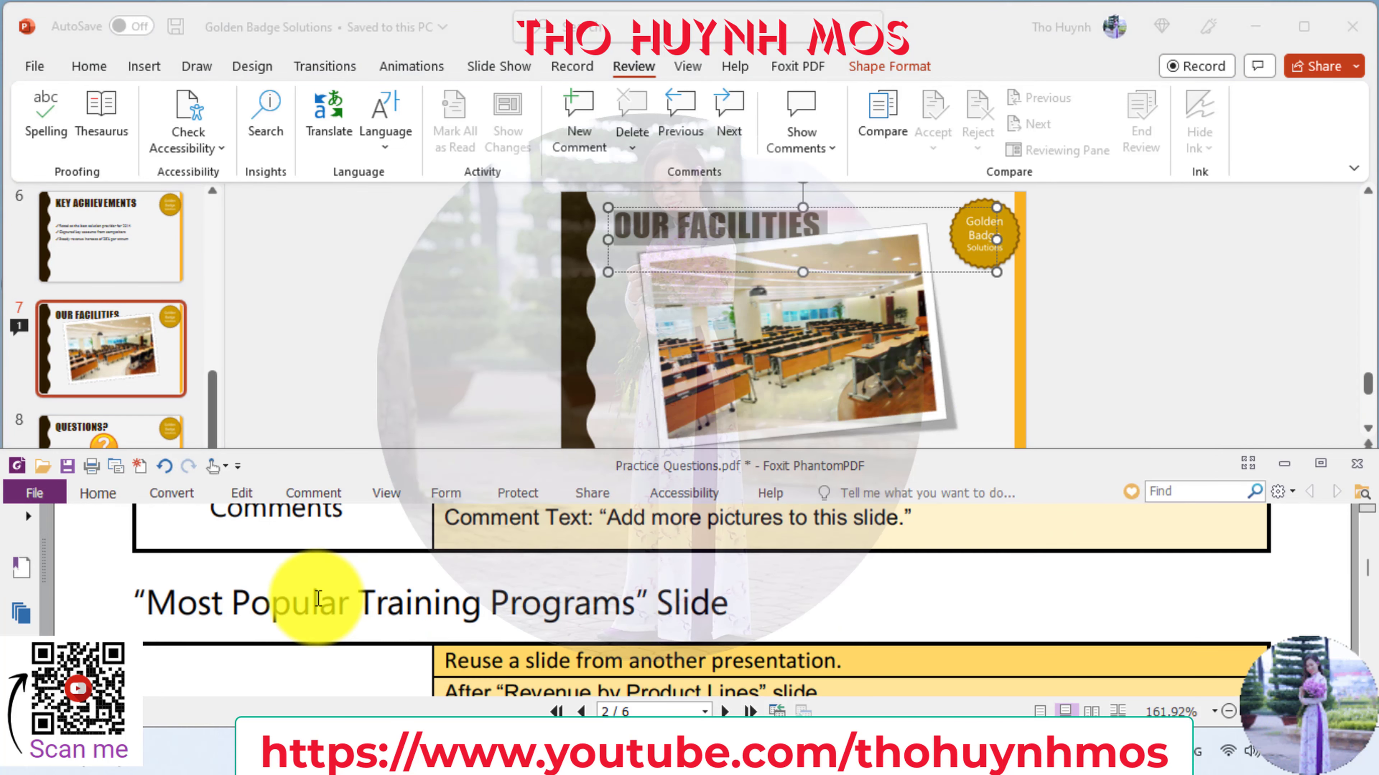
pyautogui.scroll(-3, 735, 601)
pyautogui.scroll(-2, 735, 601)
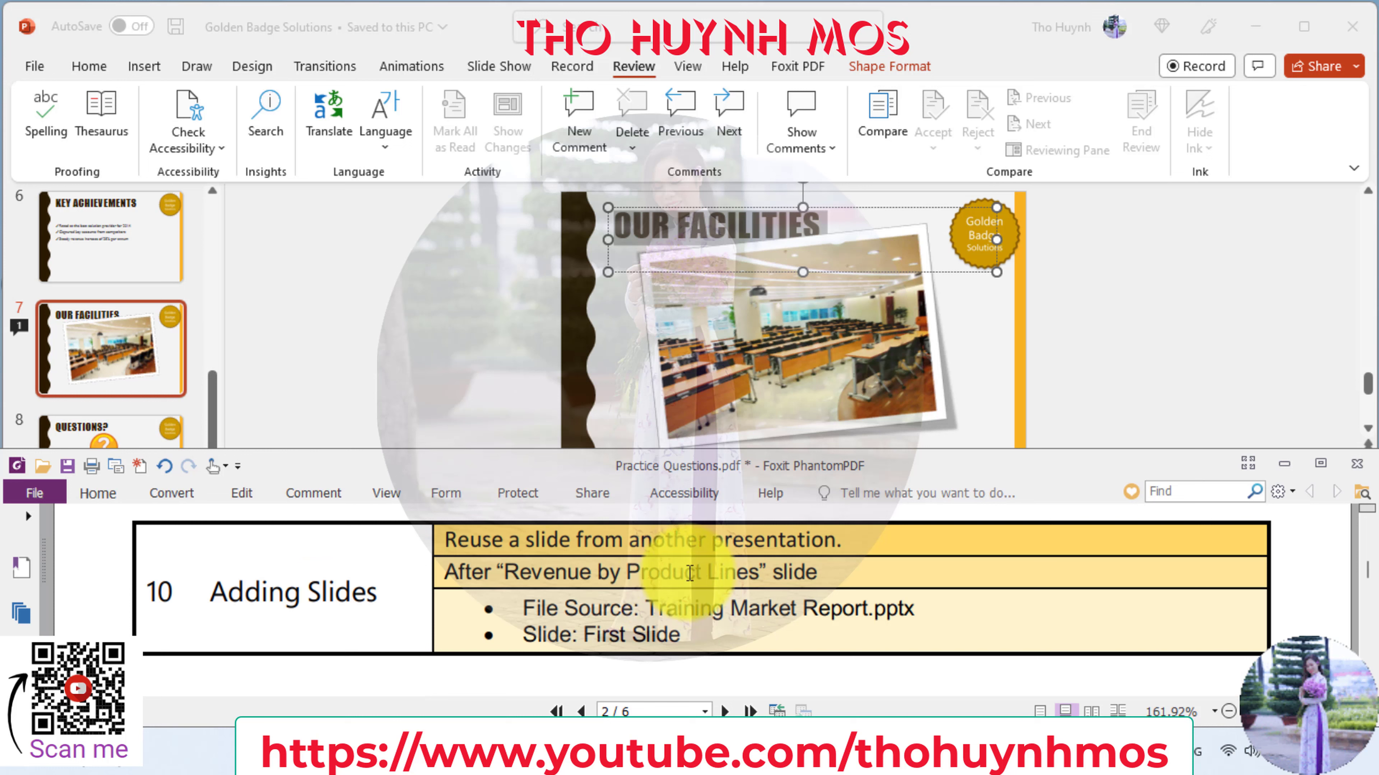
pyautogui.click(101, 344)
# - Go to slide 4, Revenue by Product Lines, and set the insertion point after it
pyautogui.scroll(1, 101, 343)
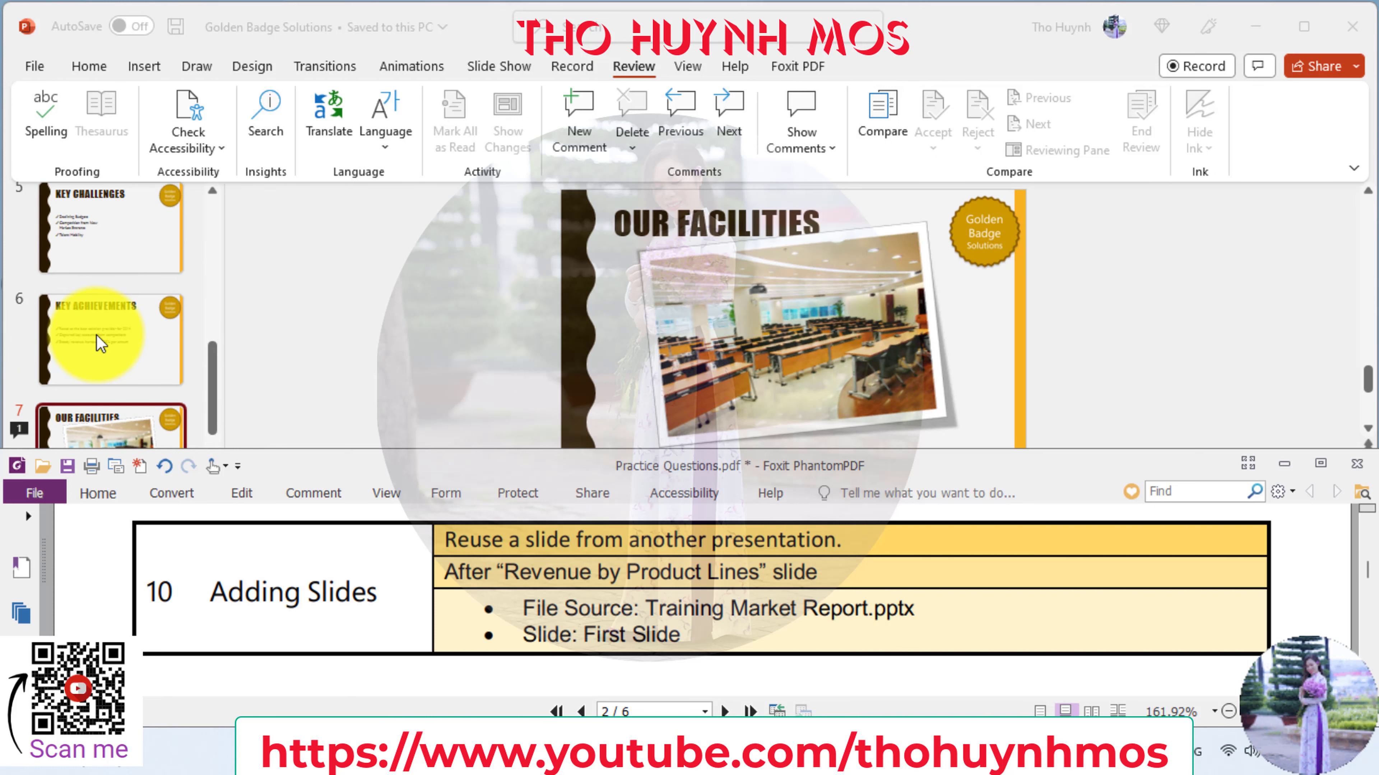
pyautogui.scroll(3, 103, 339)
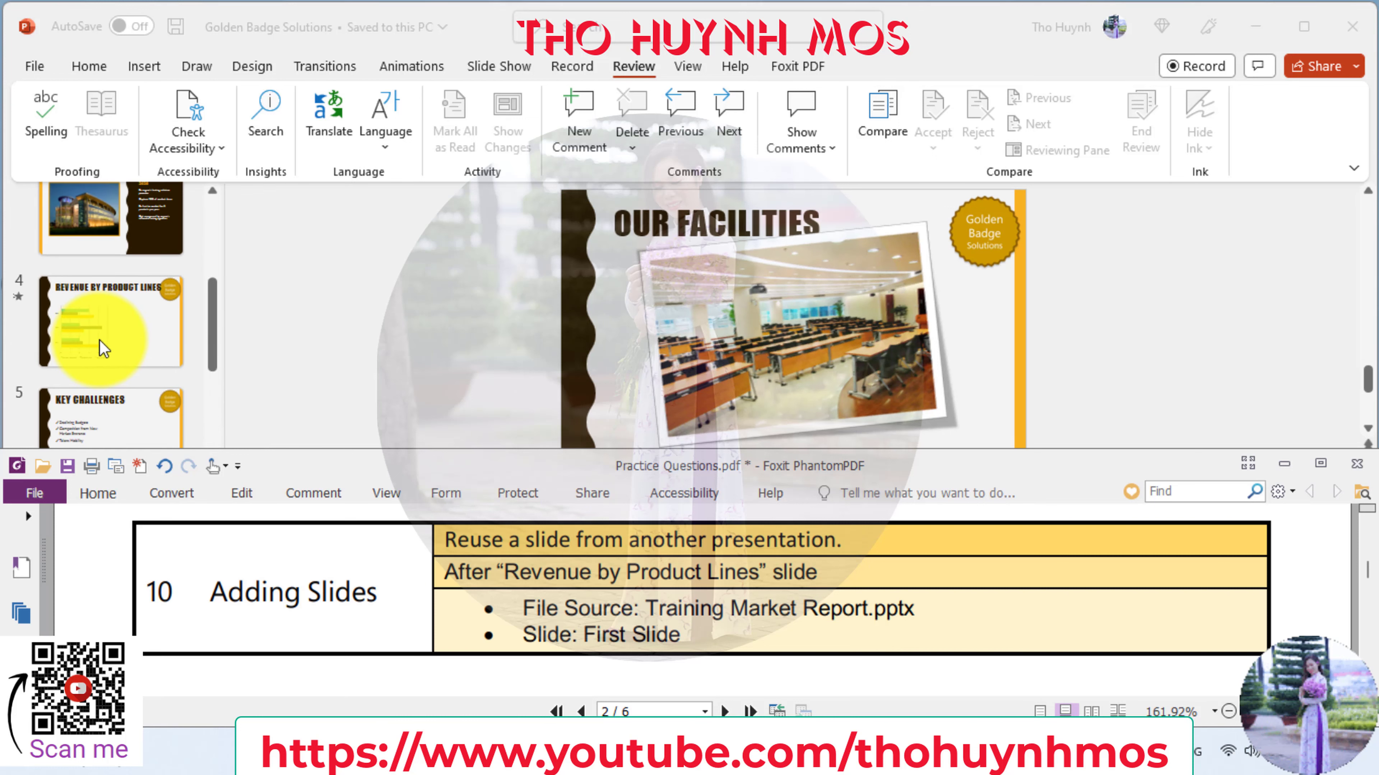
pyautogui.click(111, 332)
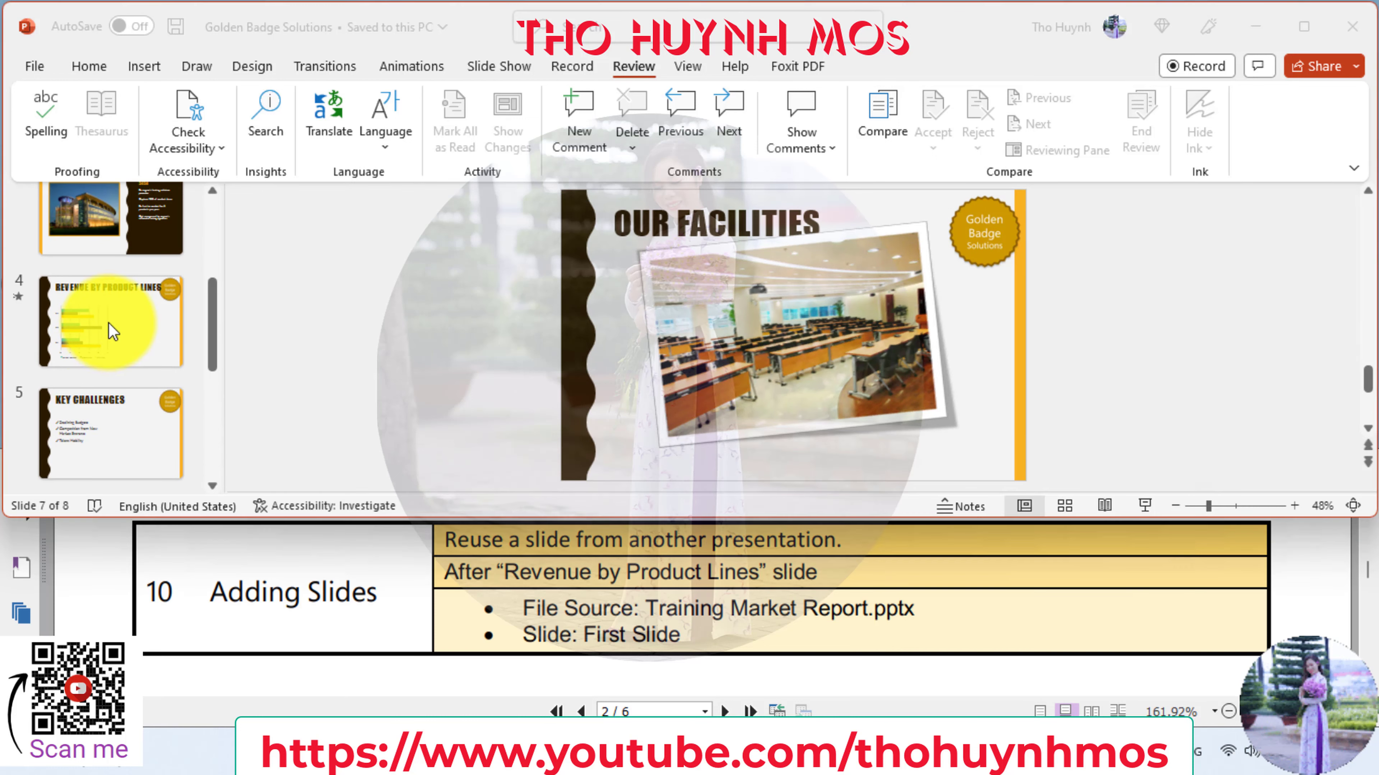
pyautogui.click(112, 332)
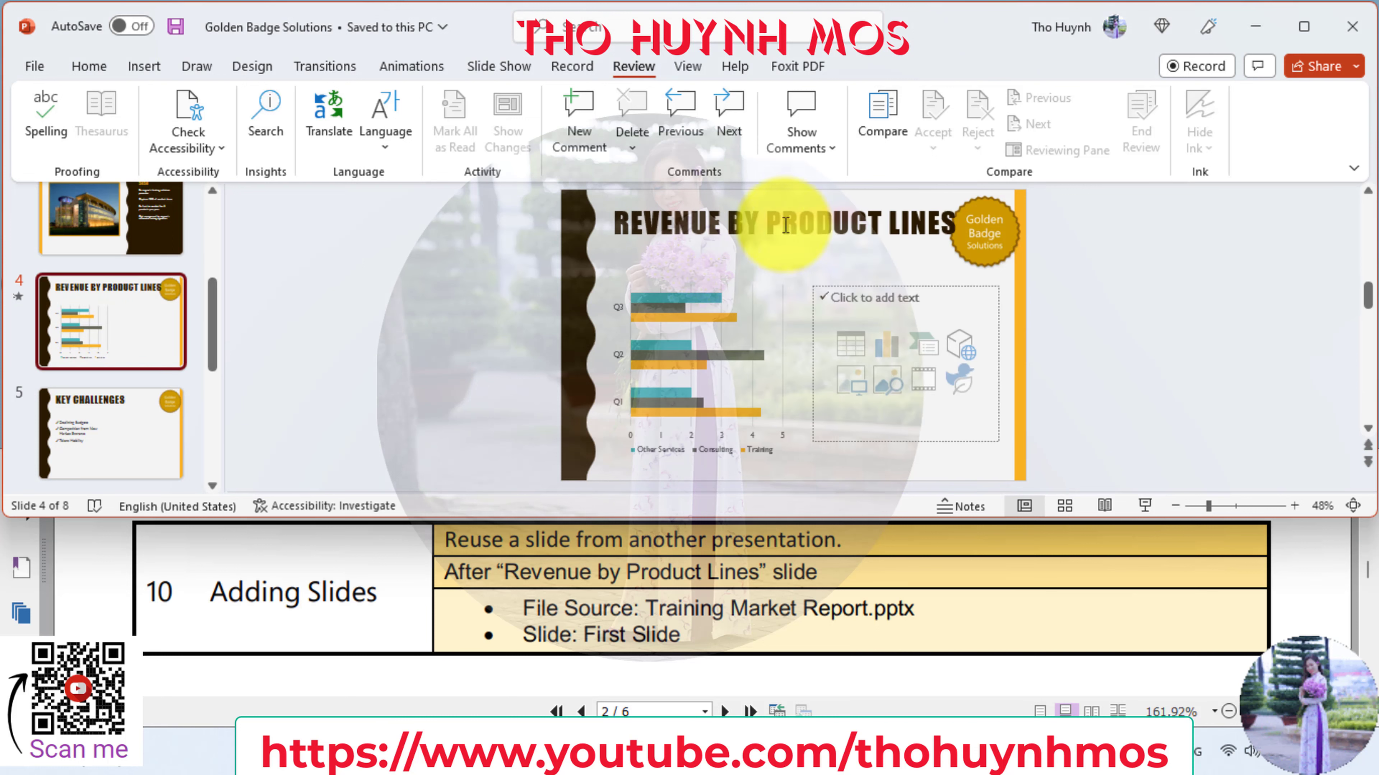
pyautogui.click(137, 377)
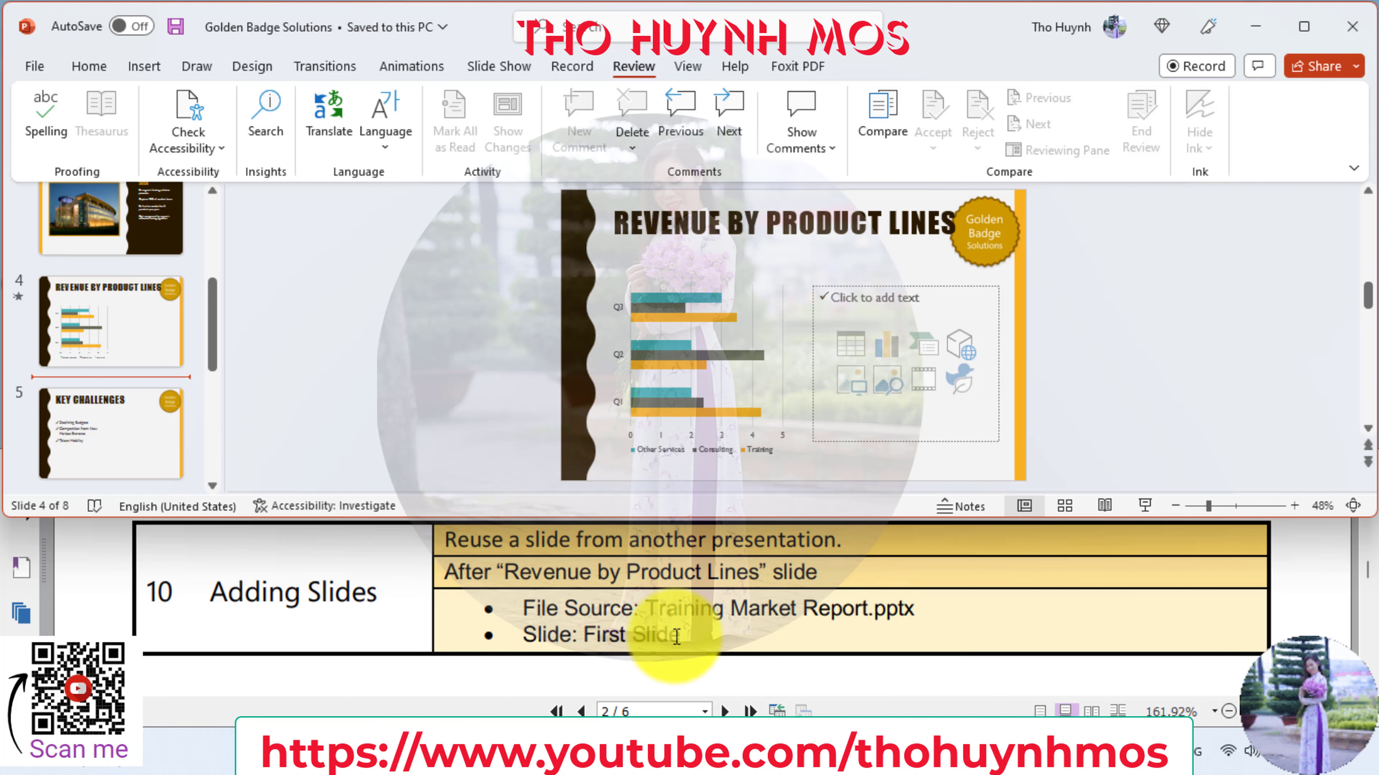
pyautogui.click(106, 65)
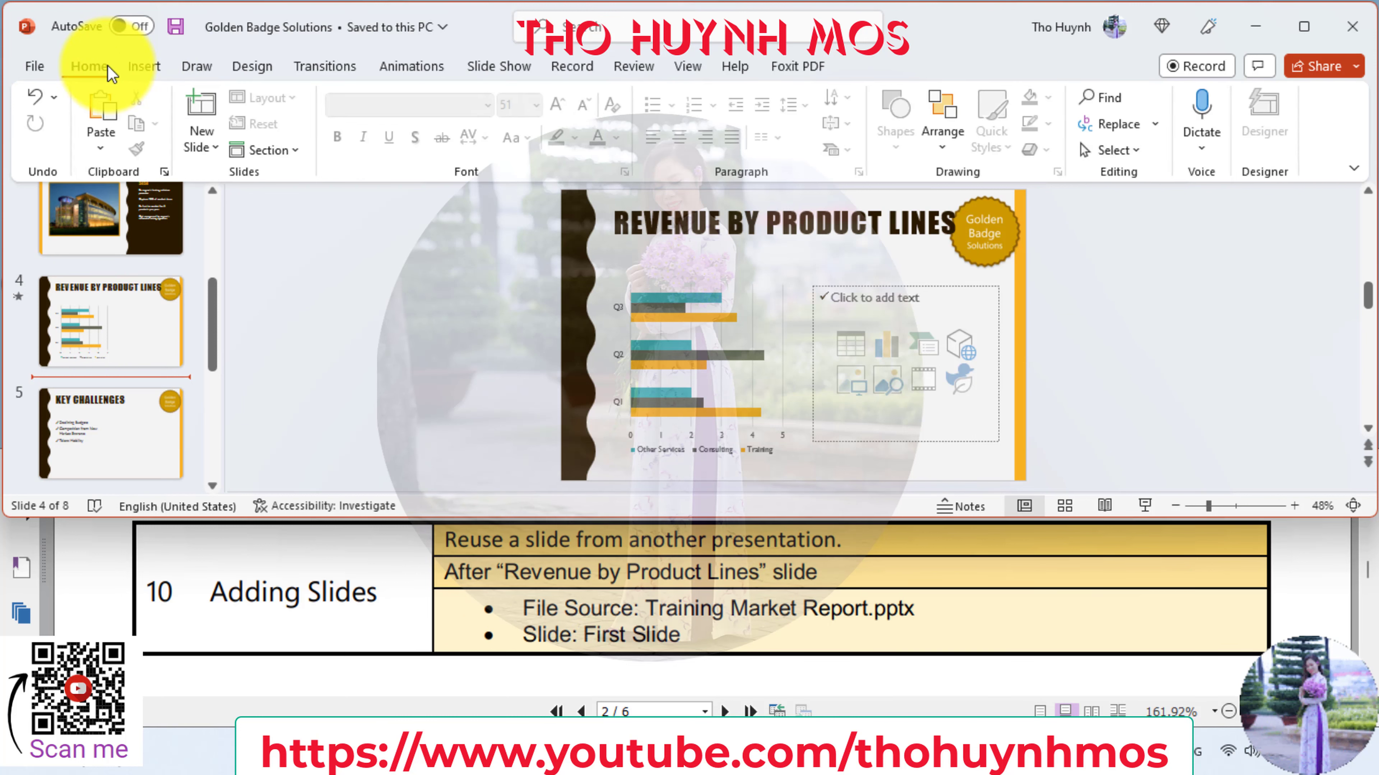
# - Open Reuse Slides and load Training Market Report from the PowerPoint practice folder
pyautogui.click(220, 152)
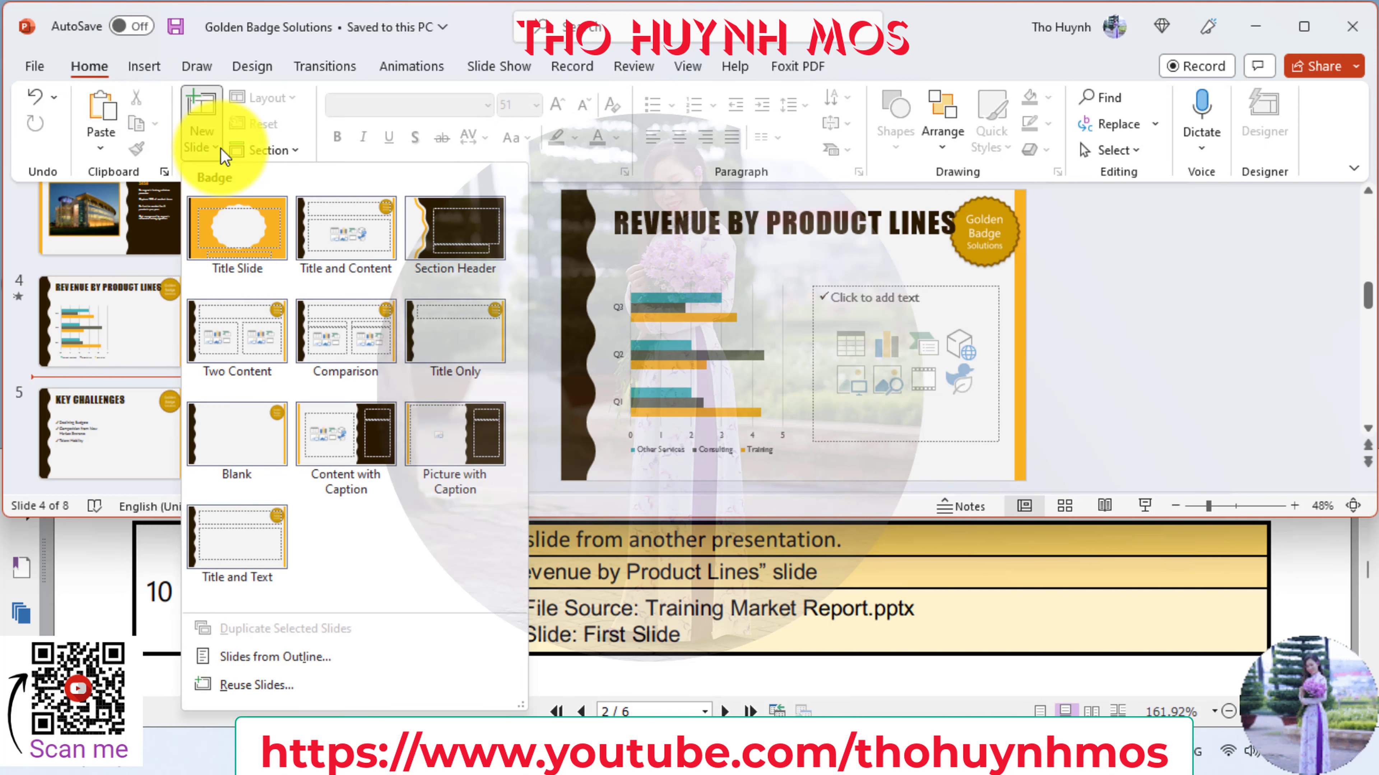
pyautogui.click(277, 688)
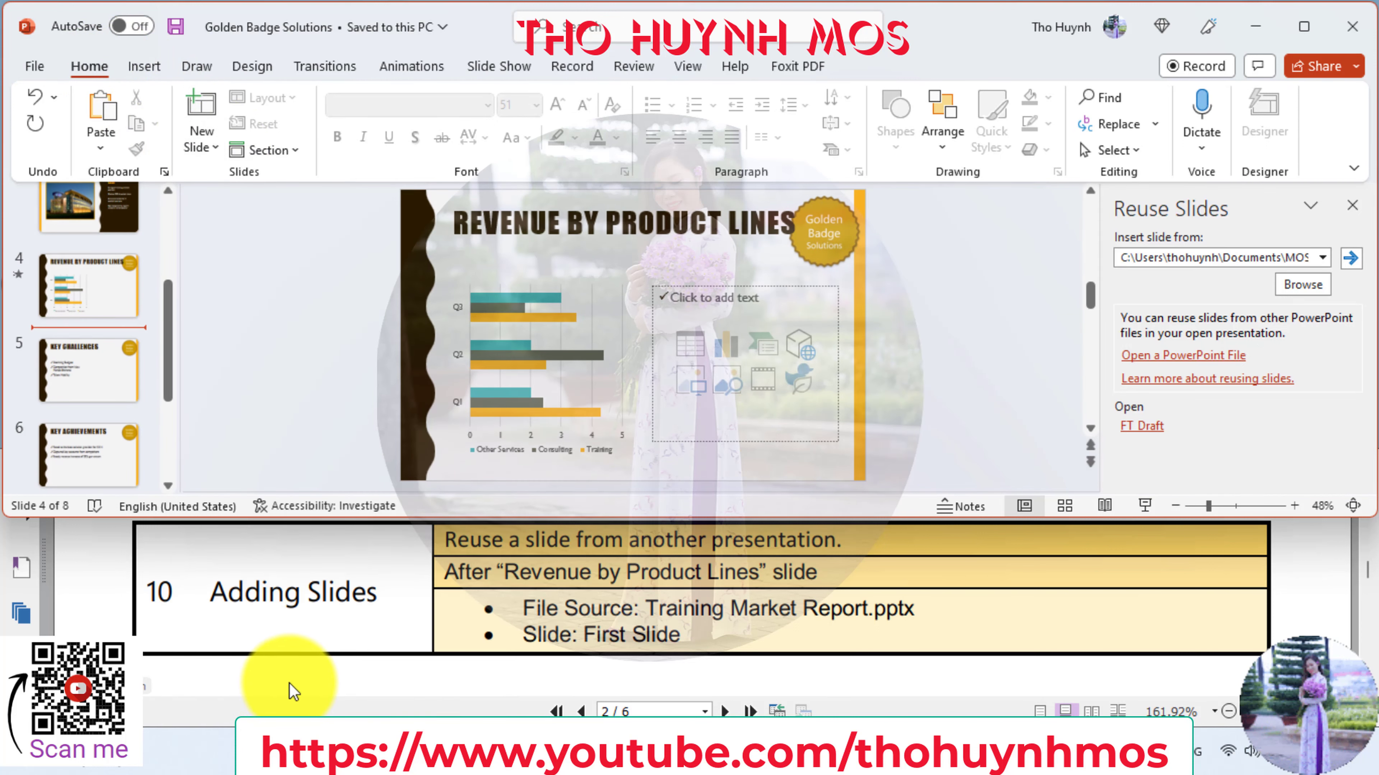
pyautogui.click(1324, 285)
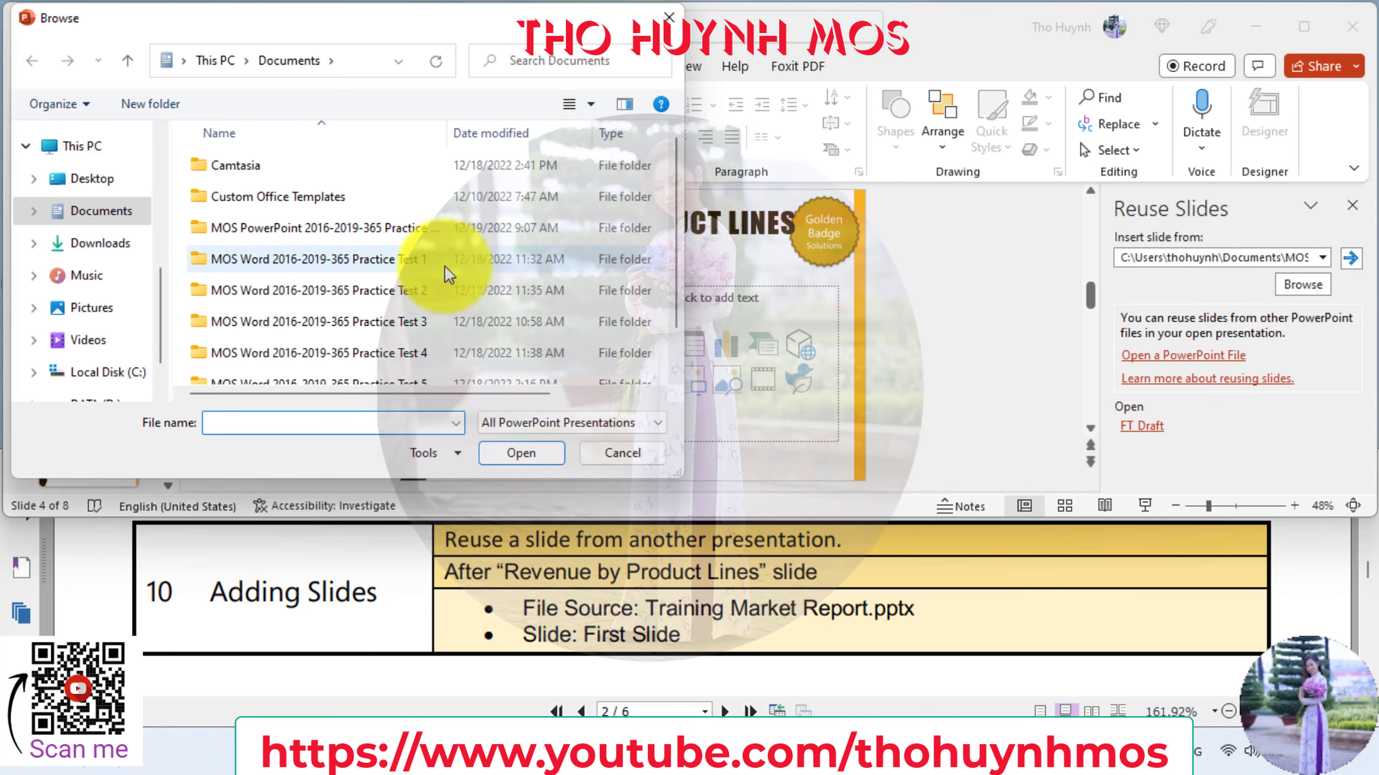
pyautogui.doubleClick(369, 227)
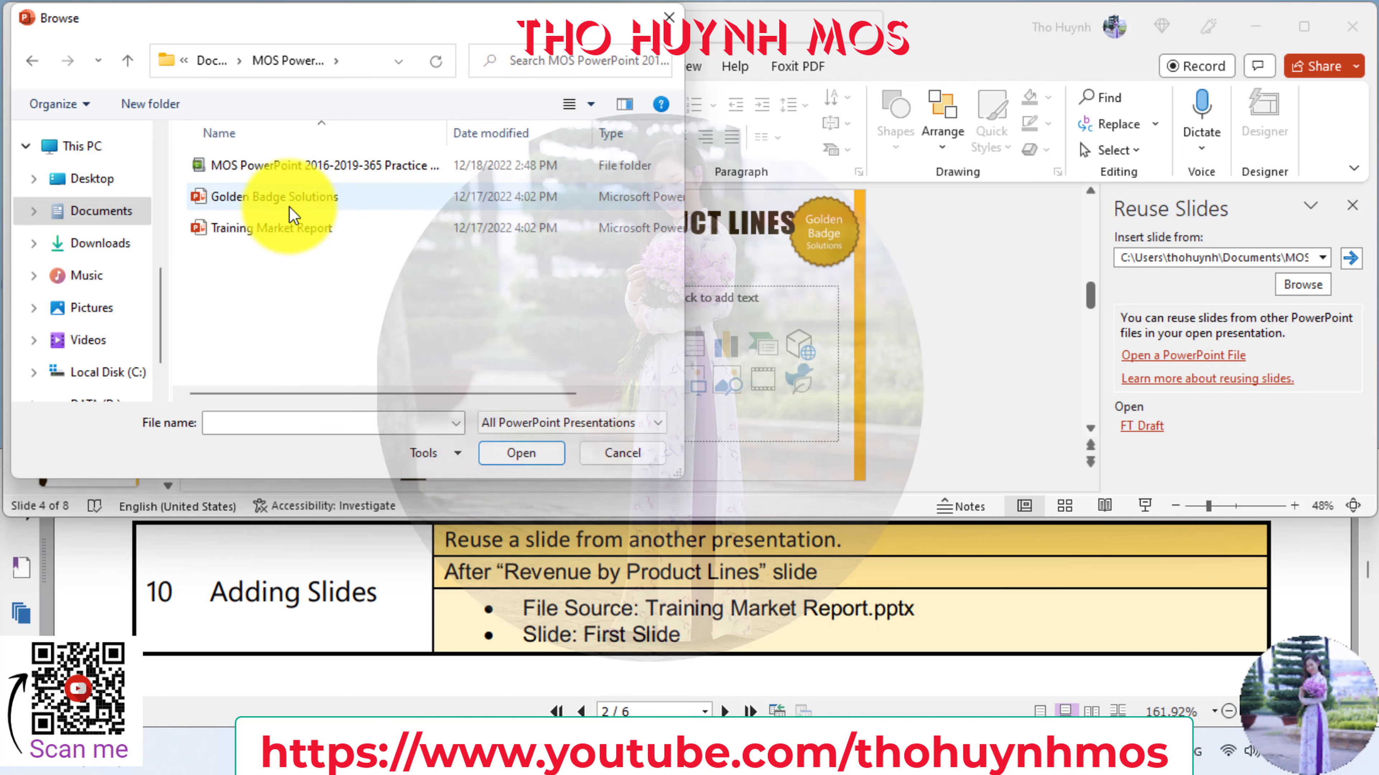
pyautogui.click(304, 227)
pyautogui.click(508, 457)
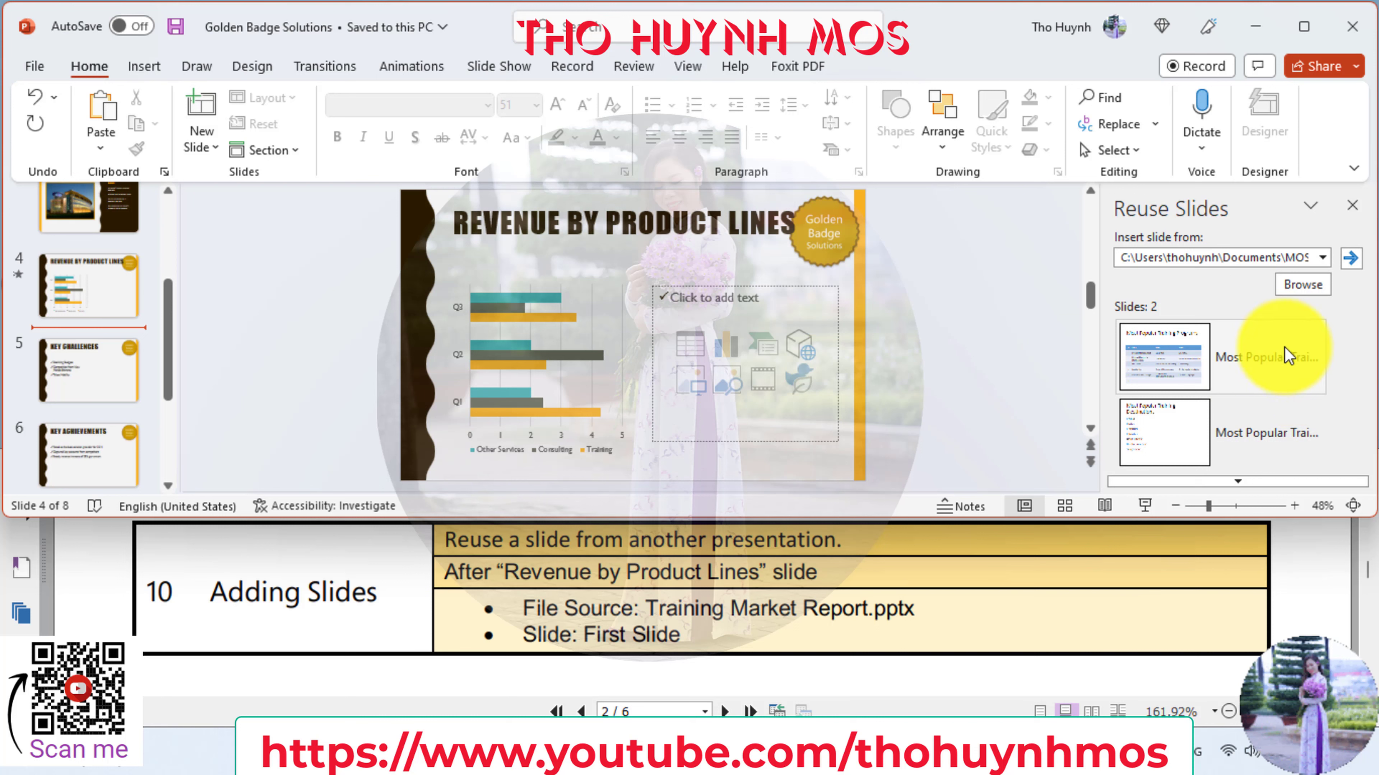
# - Insert its first slide, Most Popular Training Programs, as slide 5 and close the pane
pyautogui.click(1262, 363)
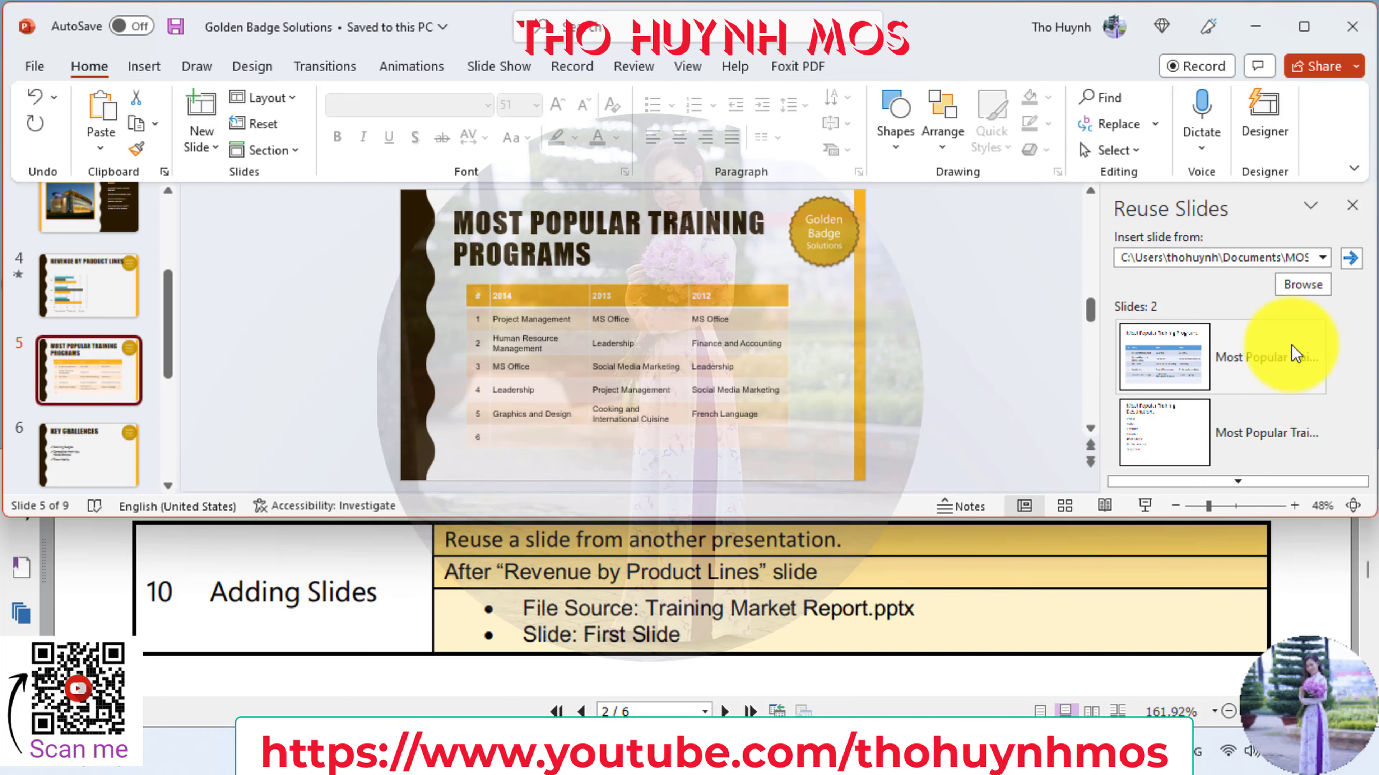
pyautogui.click(1352, 206)
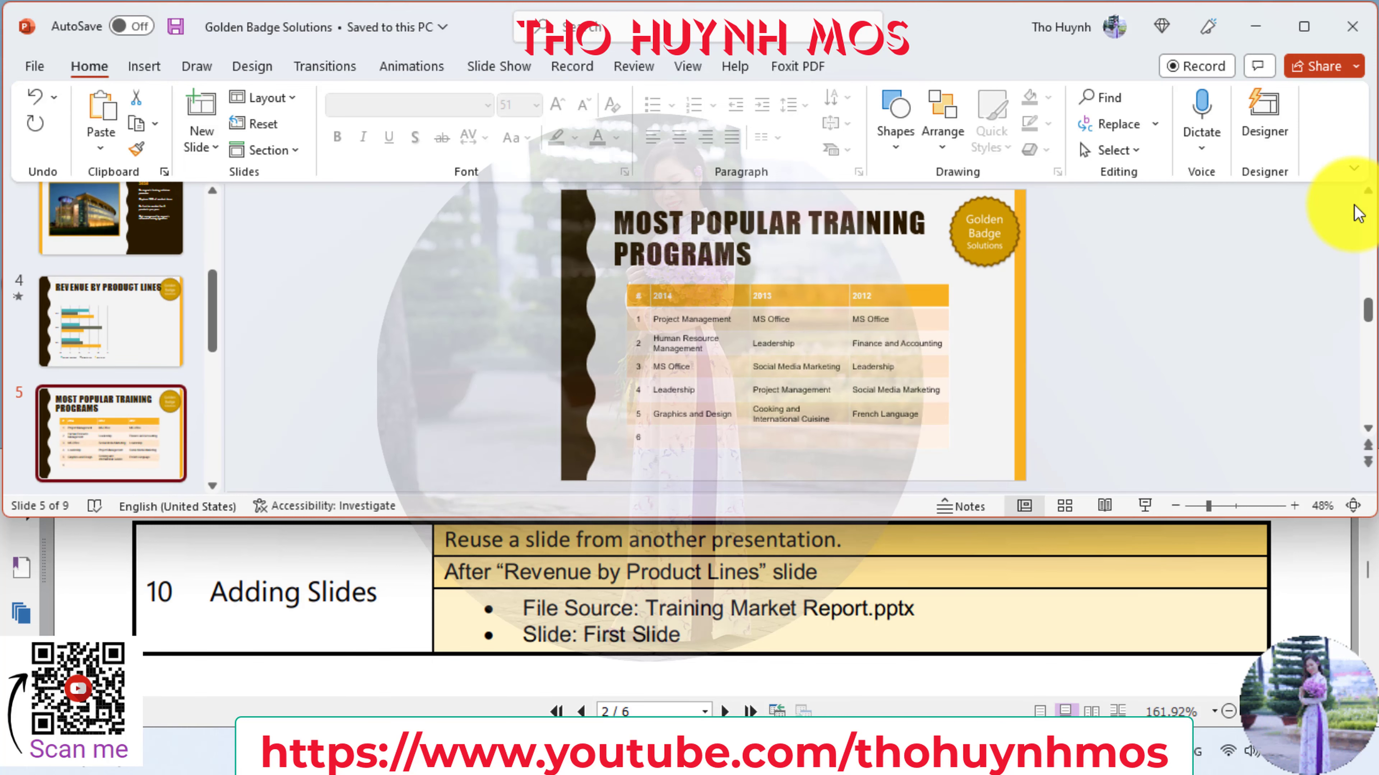
pyautogui.click(758, 624)
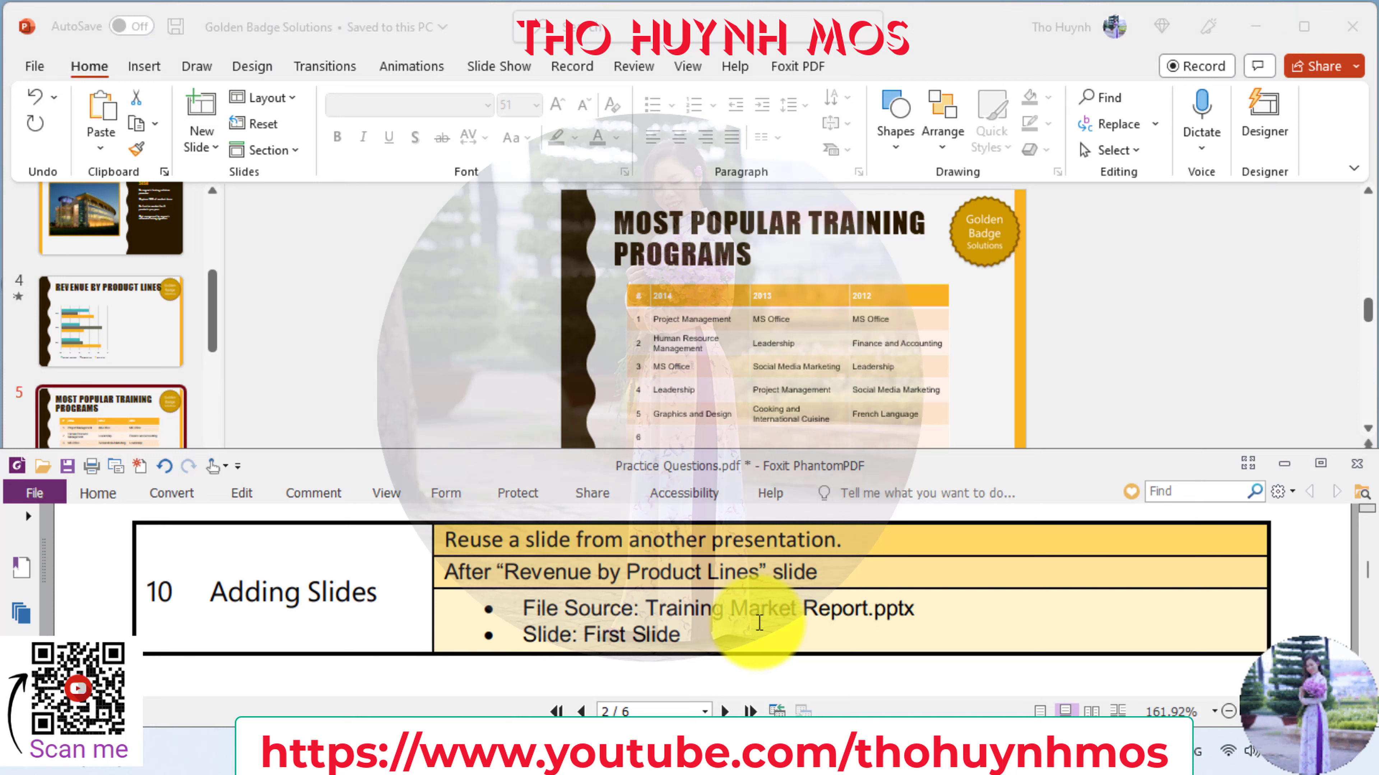
# - Scroll the instructions to task 11, Adding Notes to Slide, and return to PowerPoint
pyautogui.scroll(-1, 759, 623)
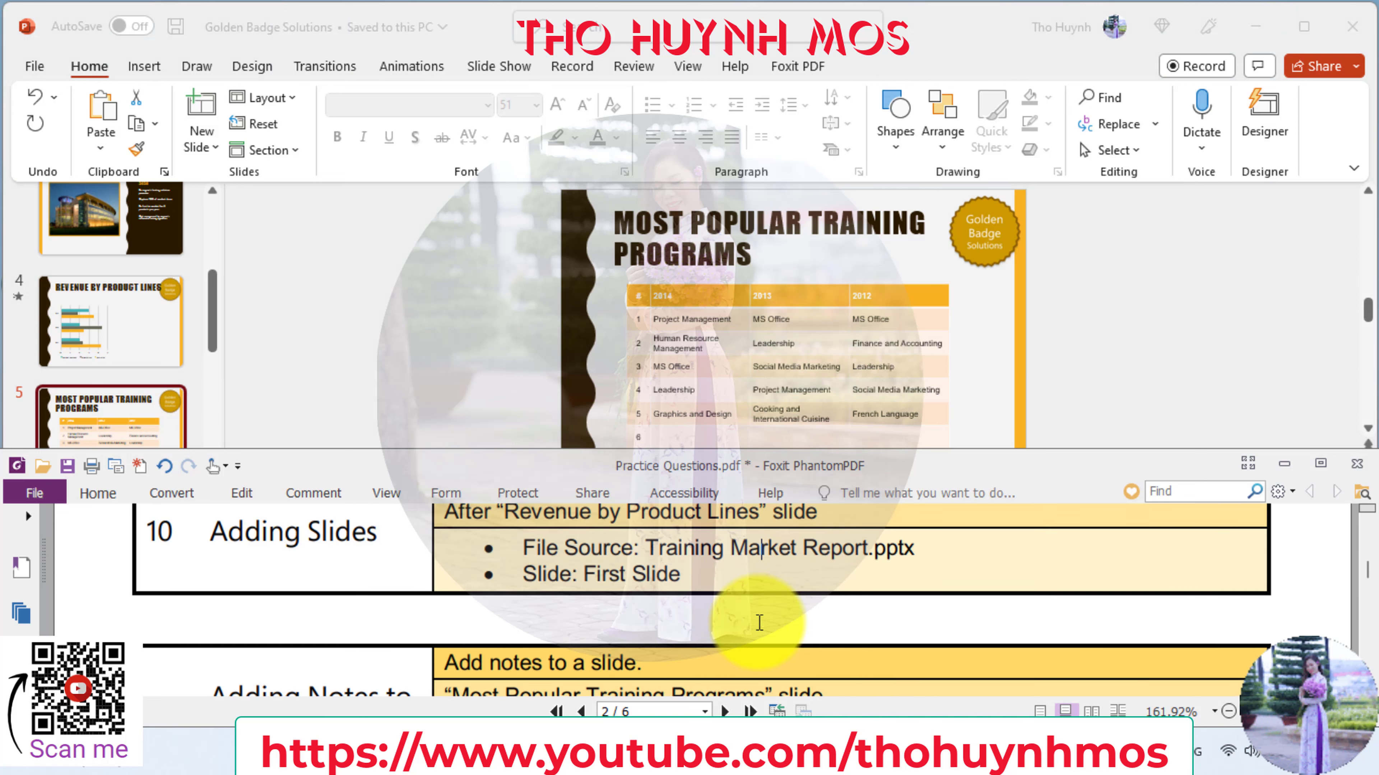
pyautogui.scroll(-1, 758, 623)
pyautogui.scroll(-1, 758, 623)
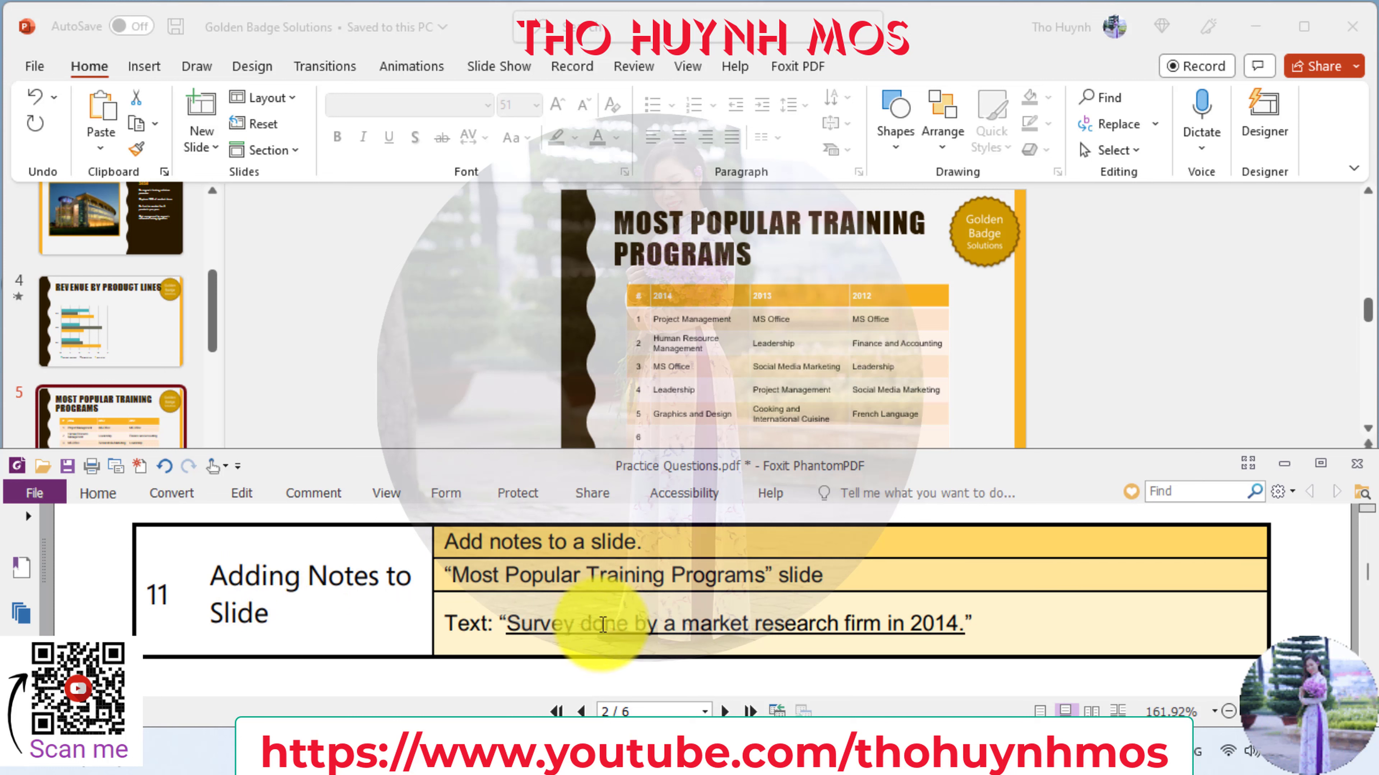
pyautogui.click(685, 247)
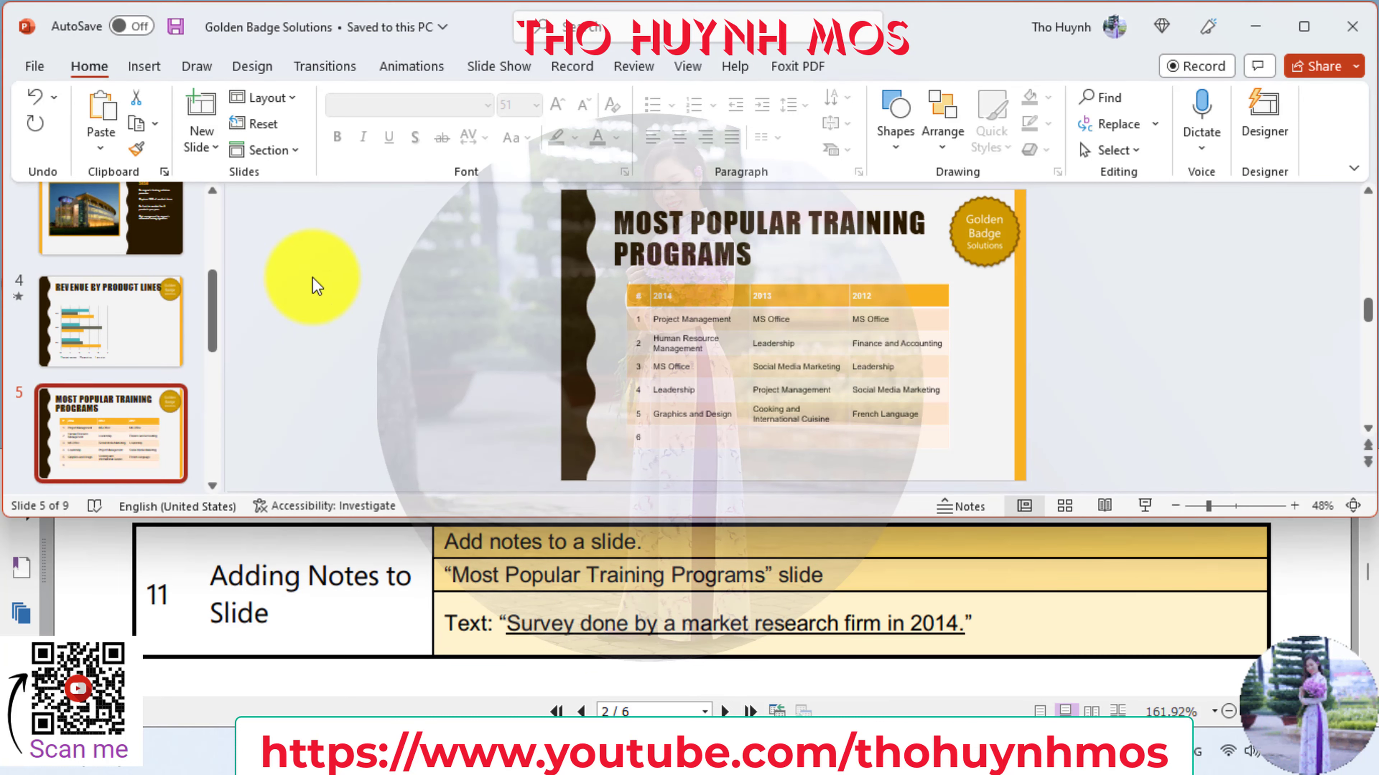
# - Show the Notes pane on slide 5 and begin typing 'Survey done by a market research firm in 2014.'
pyautogui.click(689, 69)
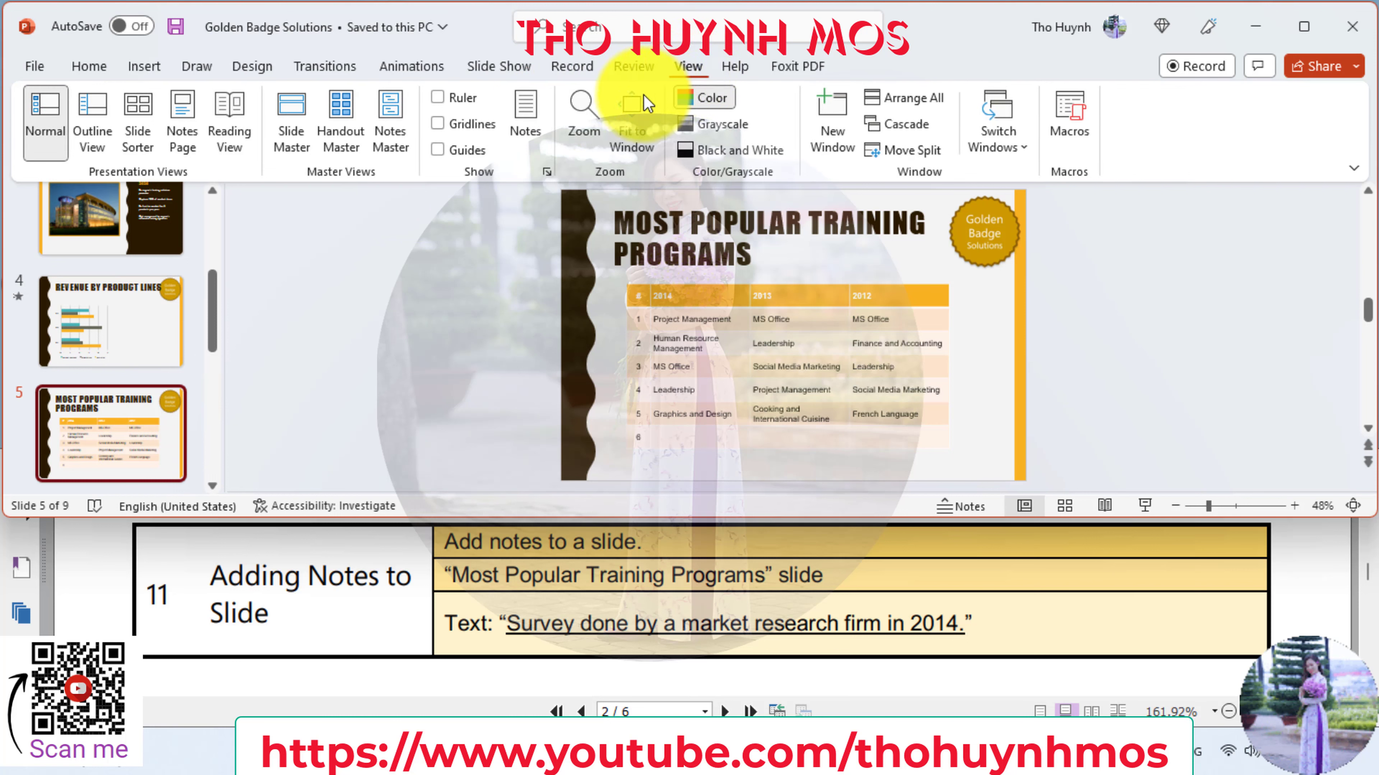
pyautogui.click(525, 116)
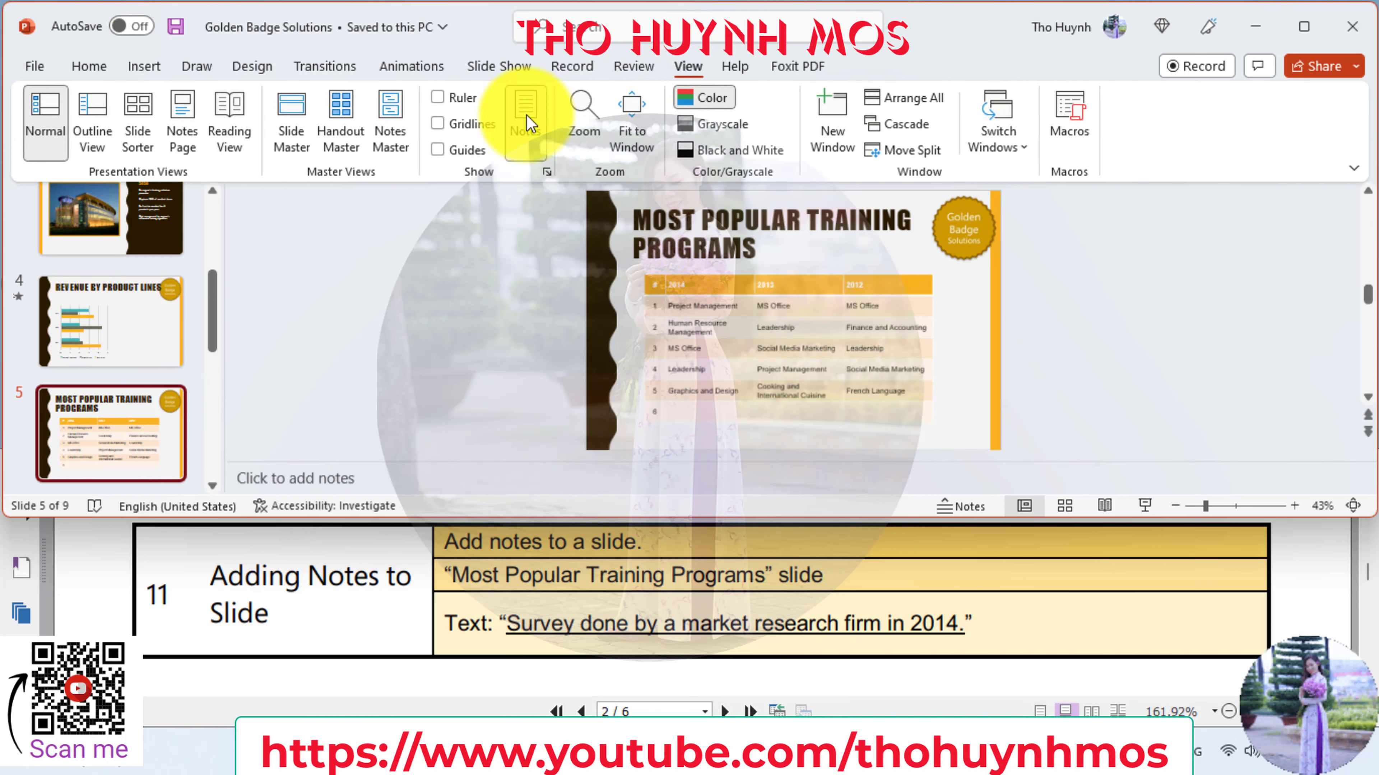
pyautogui.click(412, 477)
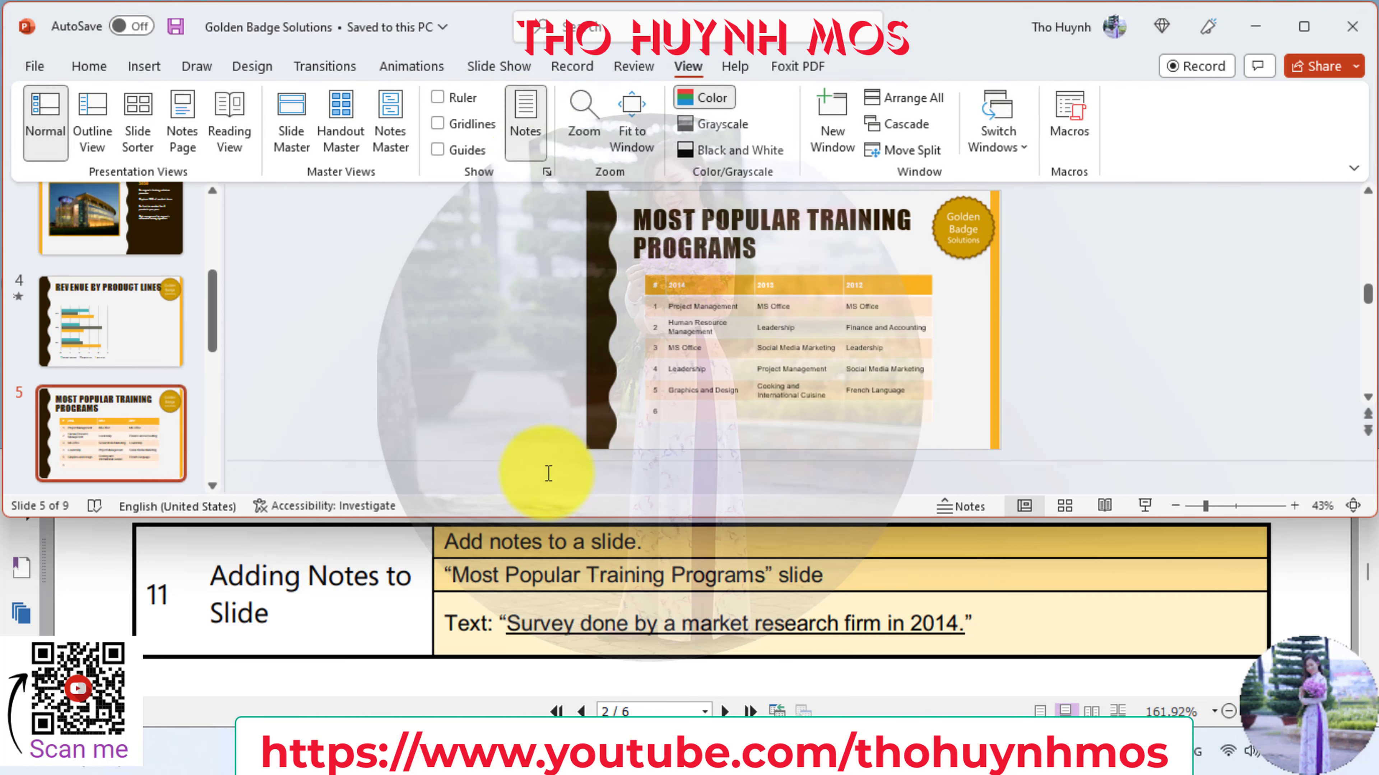
pyautogui.write('Su')
pyautogui.write('done by a ')
pyautogui.write('market res')
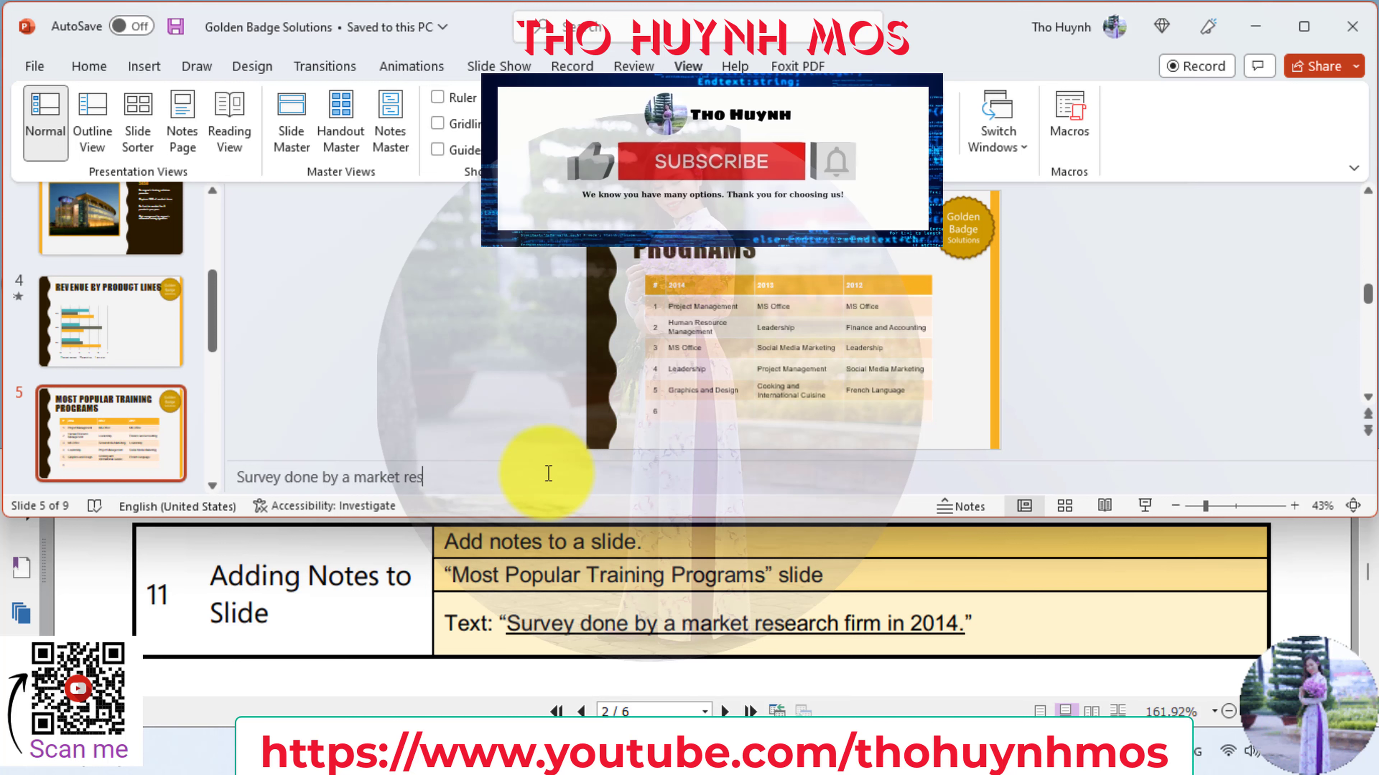
pyautogui.write('ear')
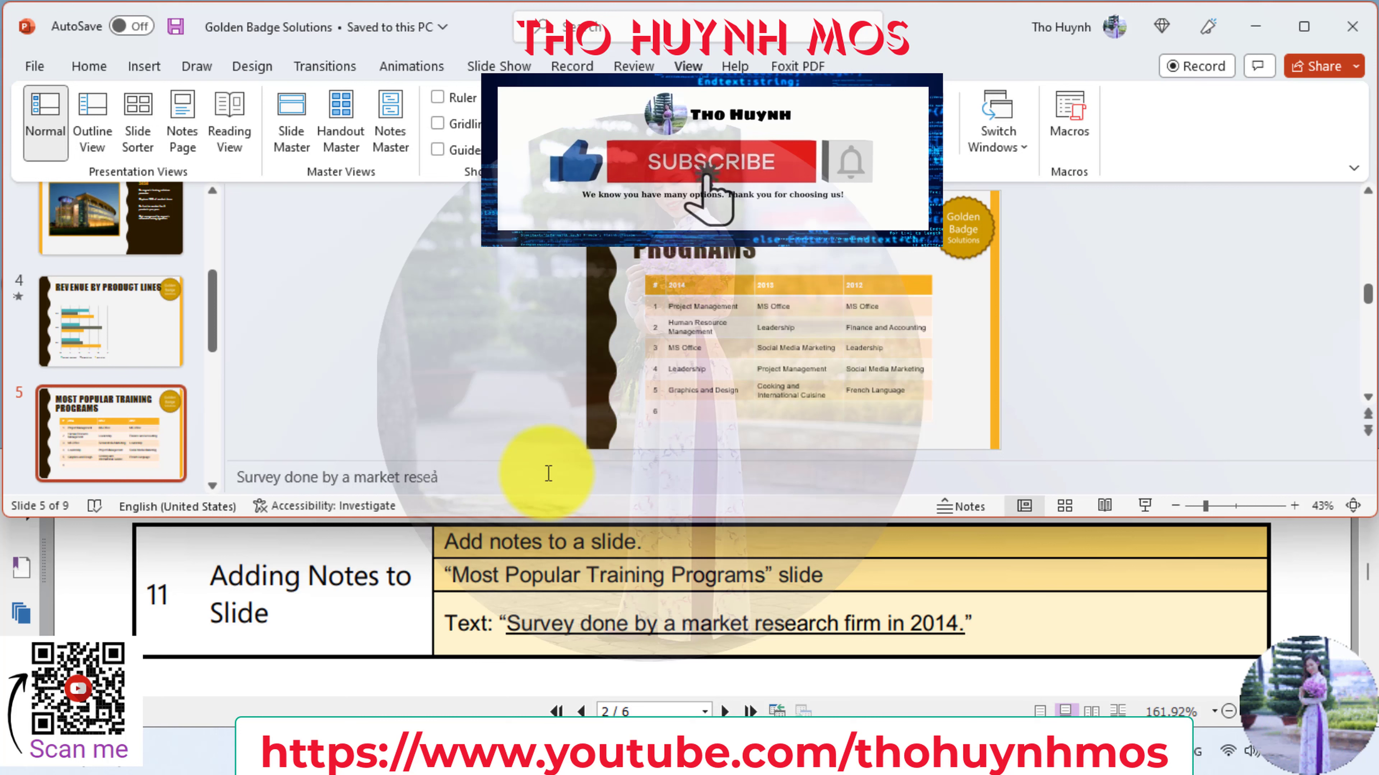
pyautogui.write('c')
pyautogui.write('h f')
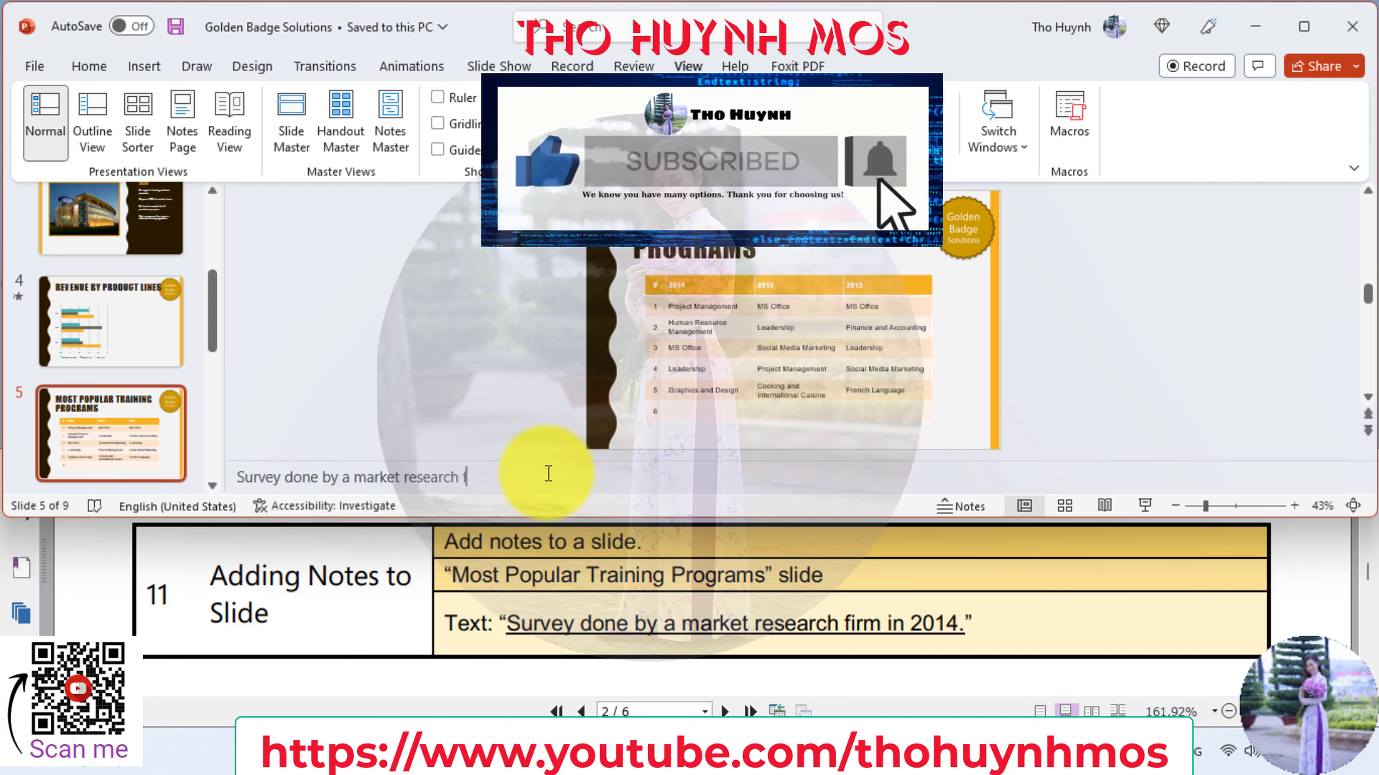
pyautogui.write('i')
pyautogui.write('m in 2014')
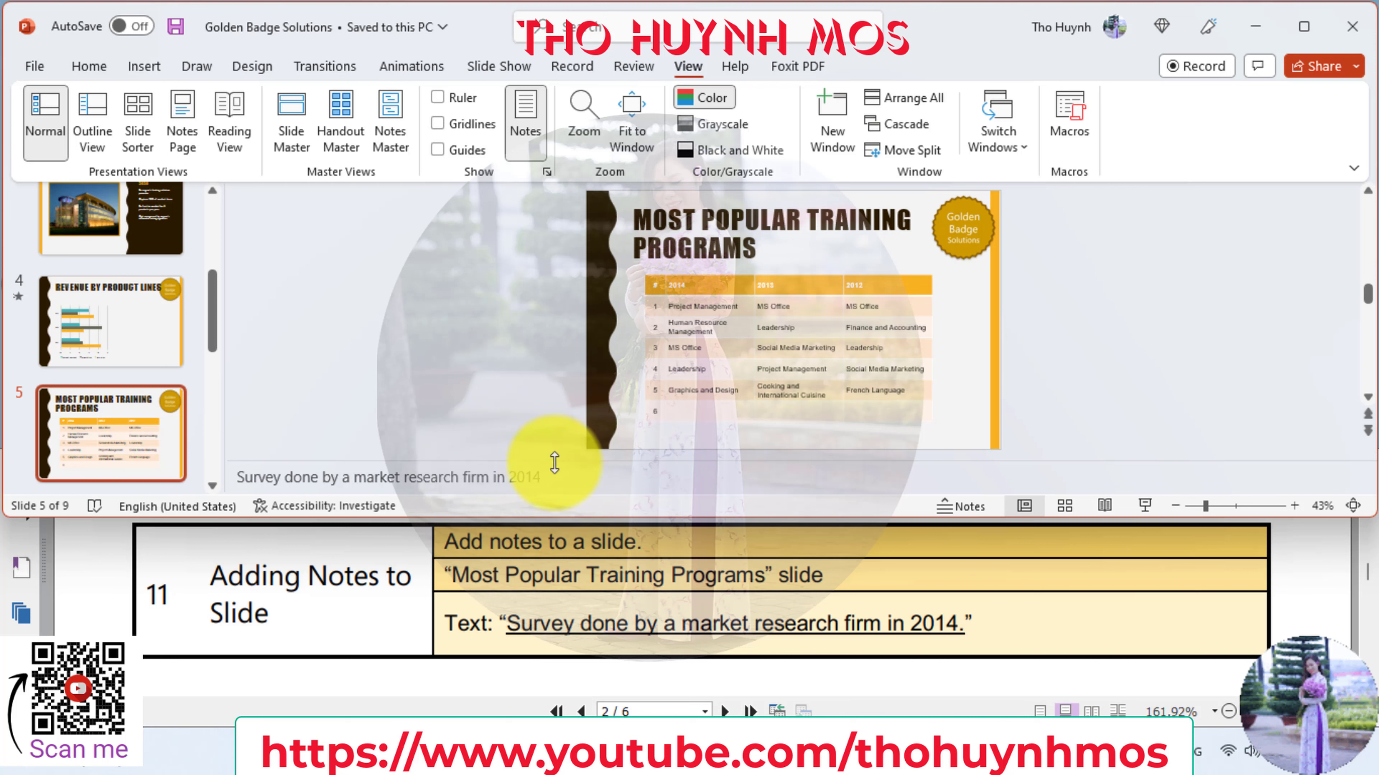
# - Hide the Notes pane and scroll the instructions to the table-resizing task
pyautogui.click(530, 122)
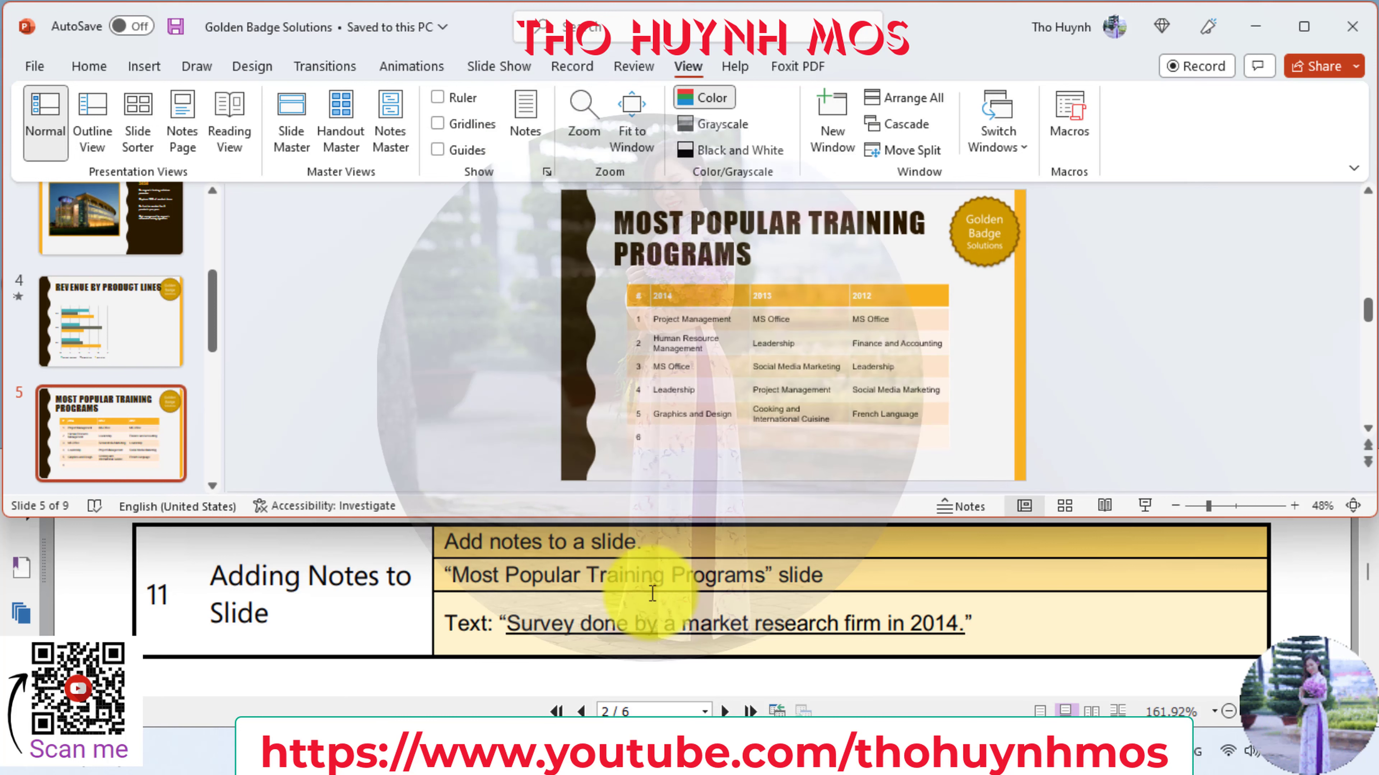
pyautogui.click(654, 630)
pyautogui.scroll(-2, 656, 629)
pyautogui.scroll(-2, 657, 629)
pyautogui.scroll(-1, 656, 629)
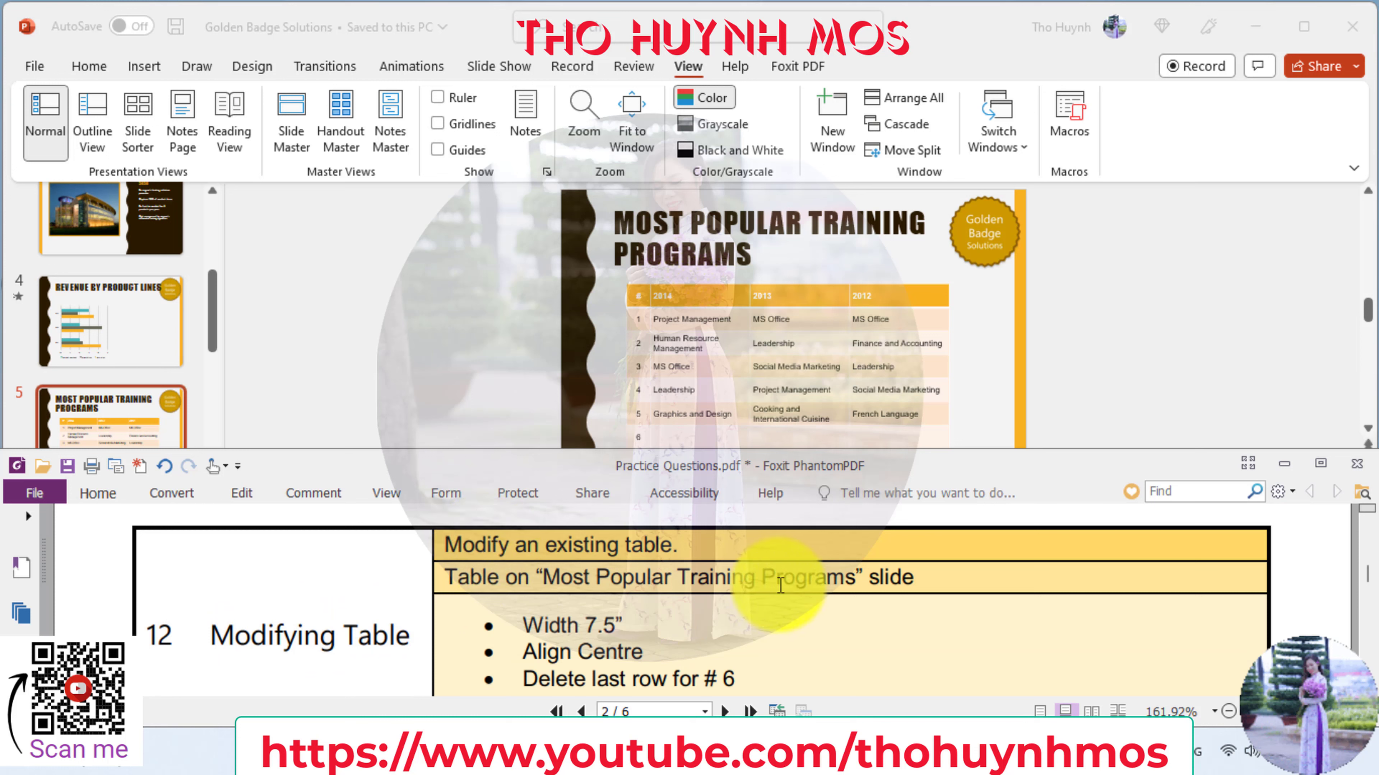
pyautogui.scroll(-1, 728, 627)
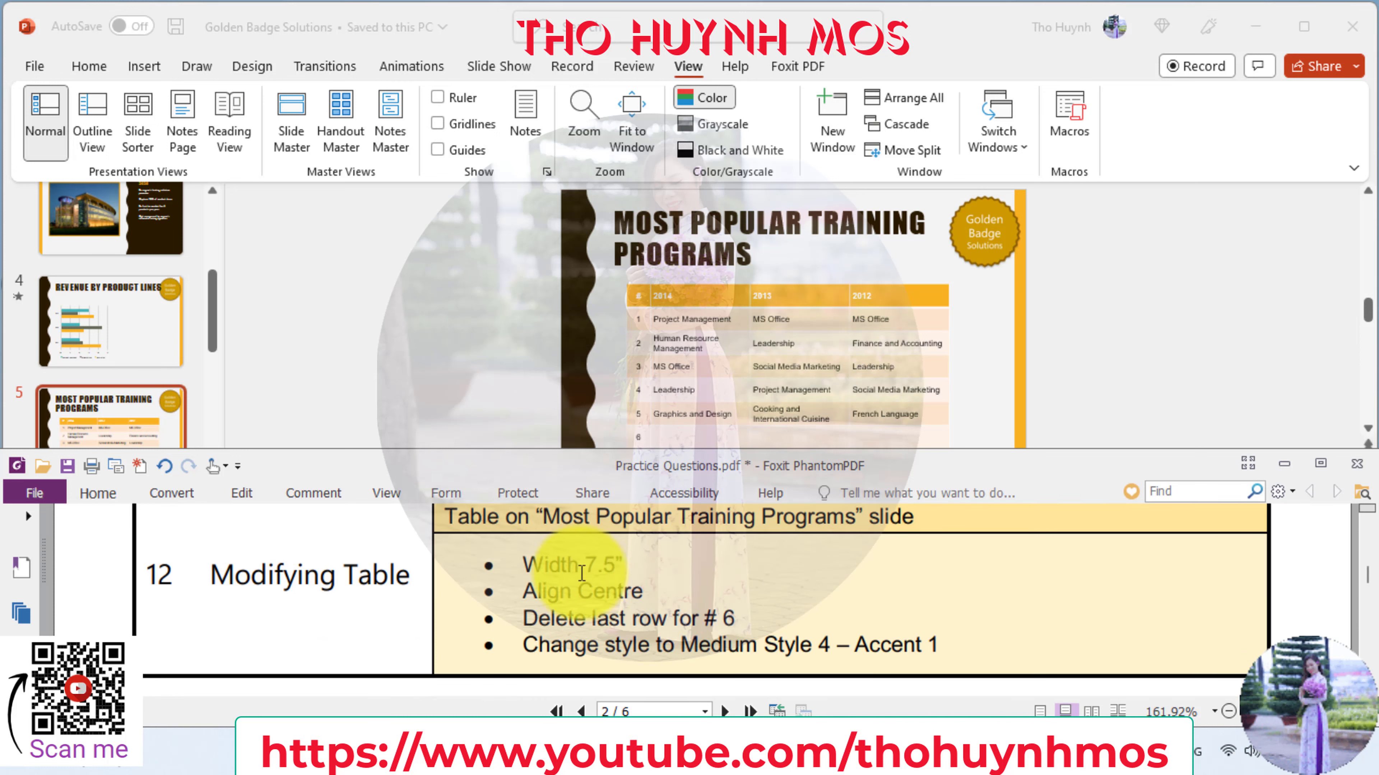
pyautogui.click(673, 432)
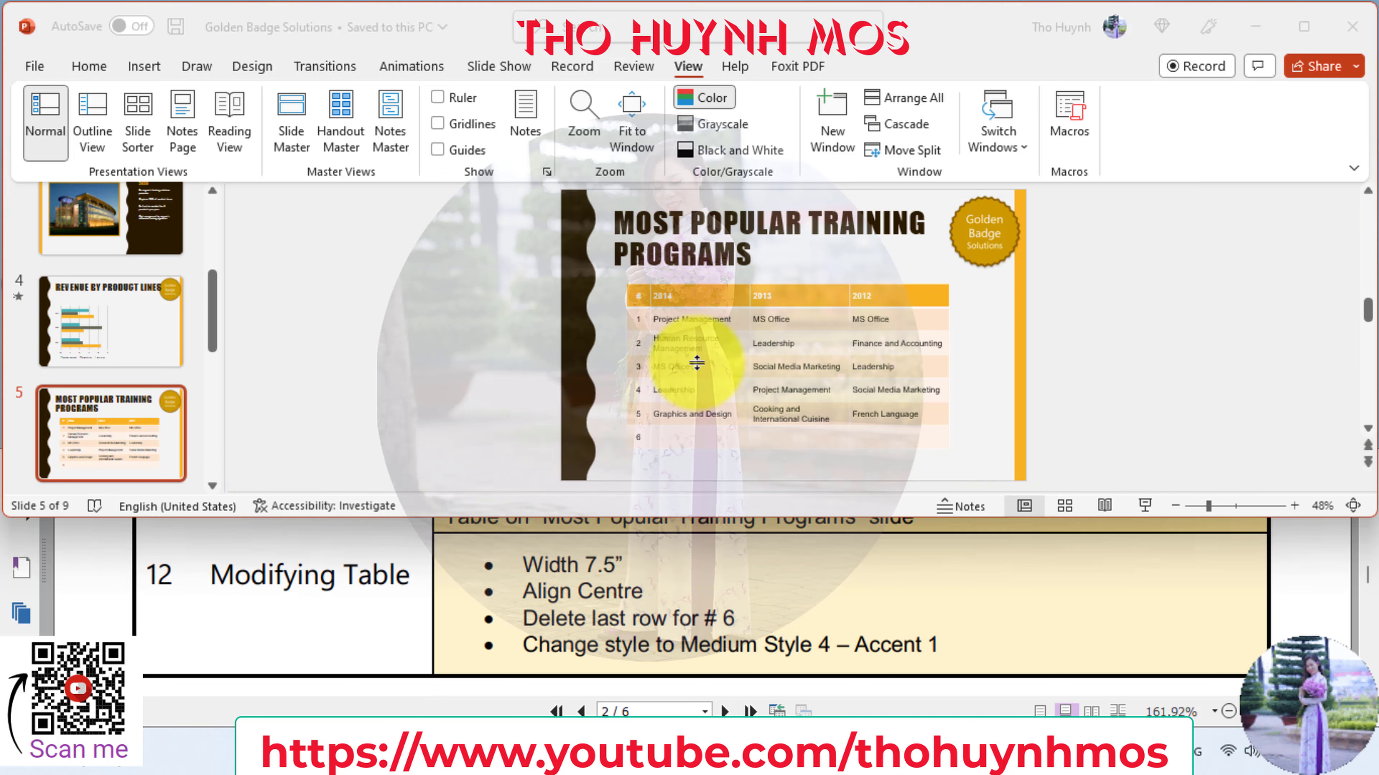
# - Set the Most Popular Training Programs table width to 7.5" and centre its text
pyautogui.click(687, 312)
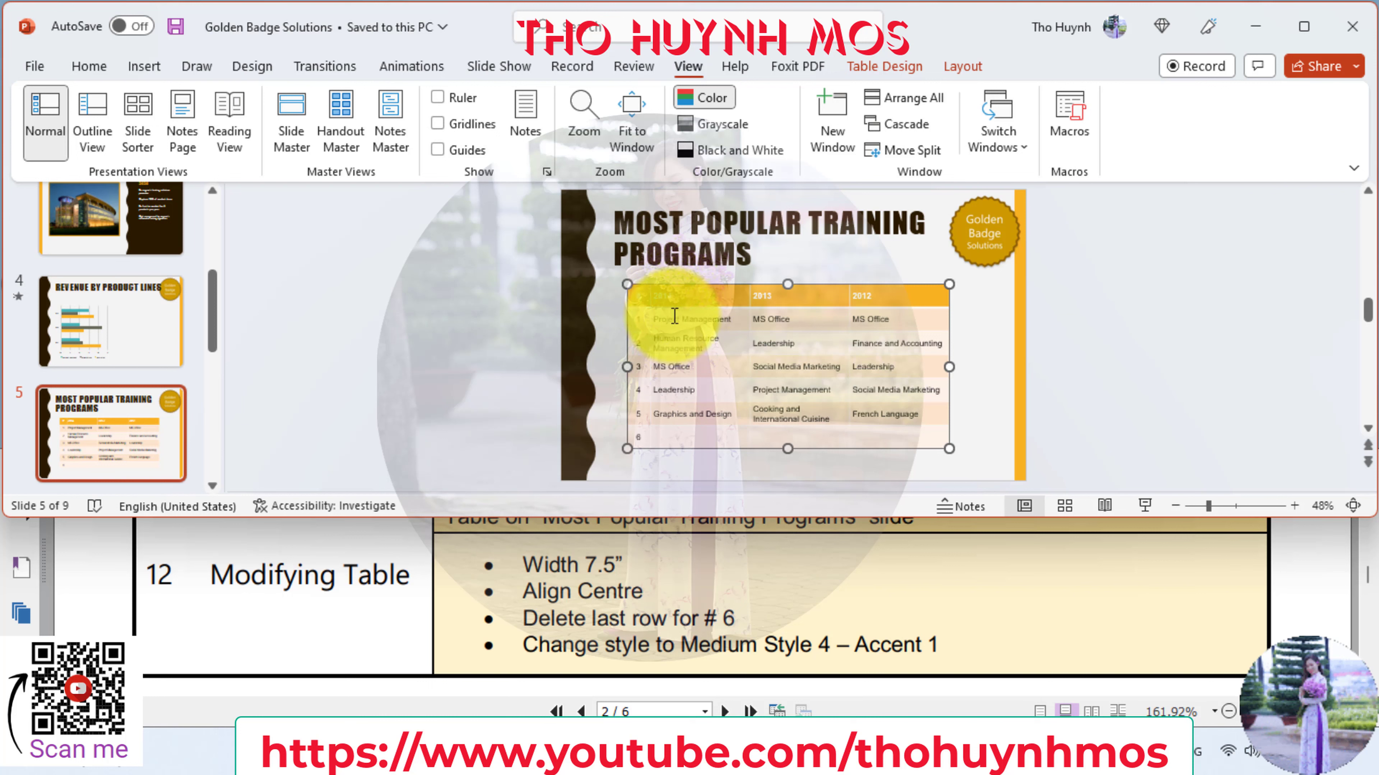
pyautogui.click(962, 67)
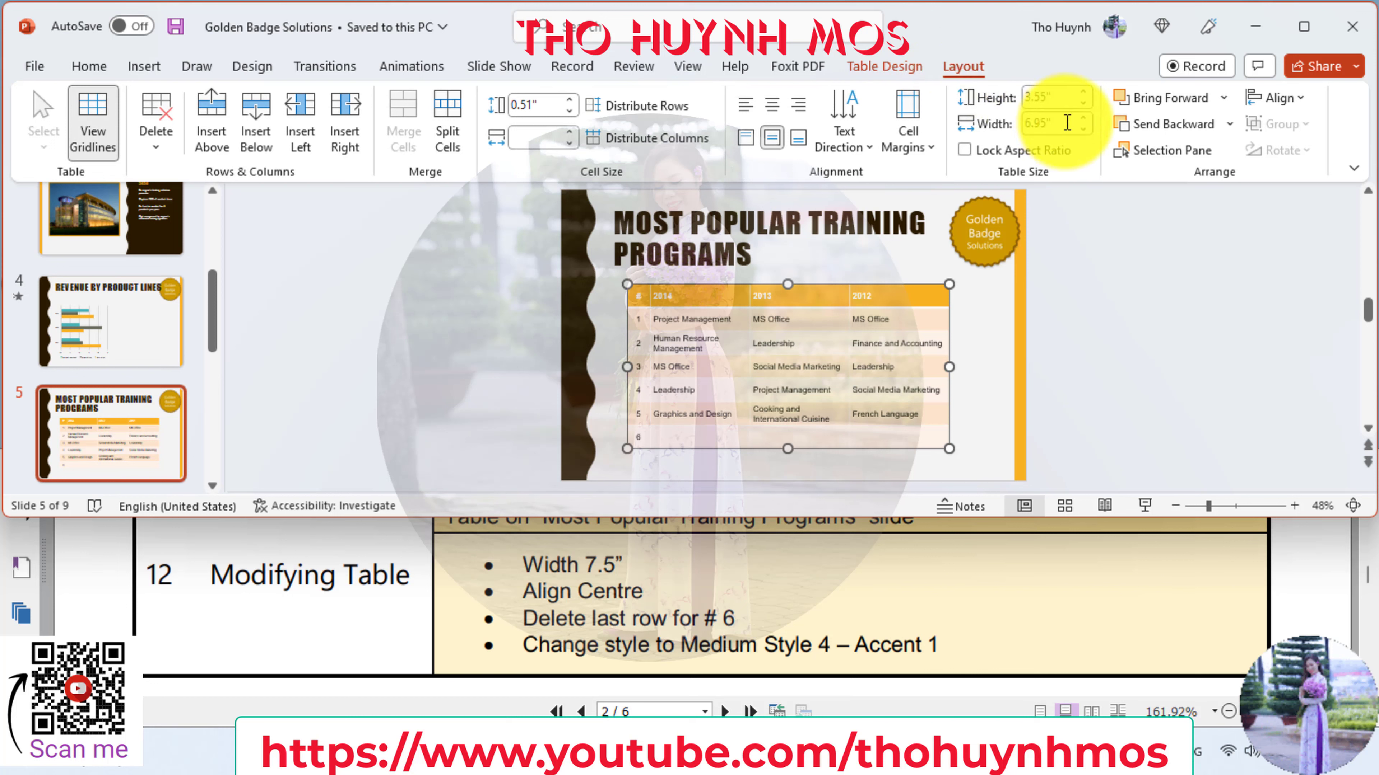
pyautogui.click(1067, 123)
pyautogui.write('7.5')
pyautogui.press('Return')
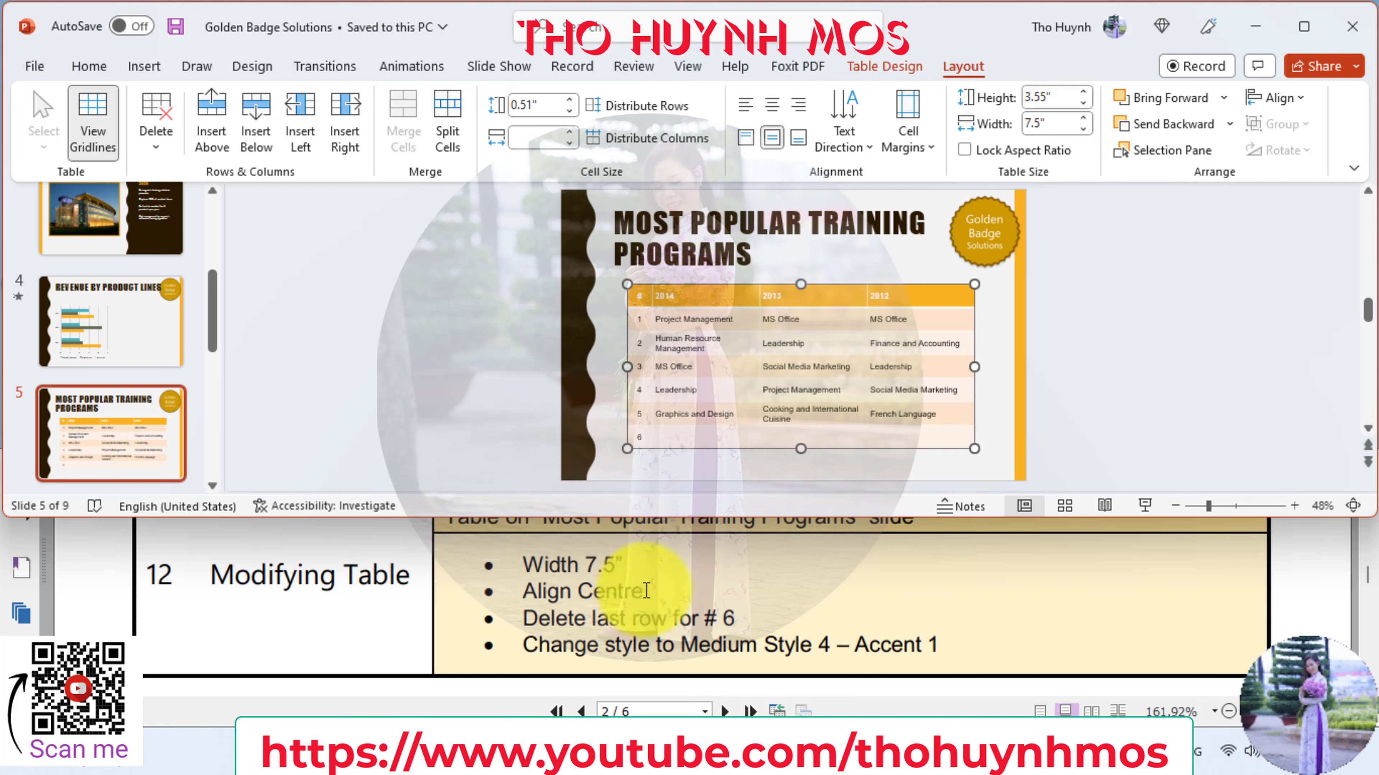
pyautogui.click(90, 62)
pyautogui.click(681, 139)
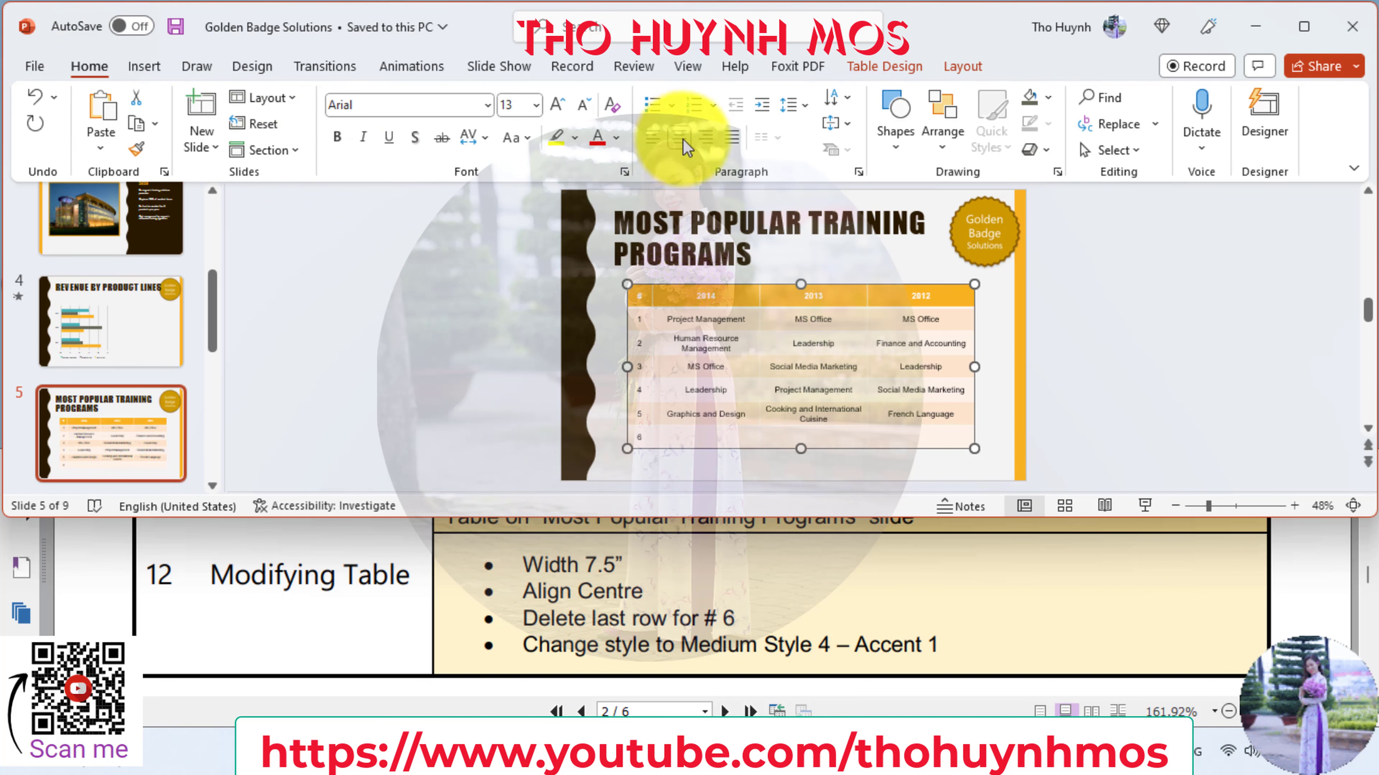
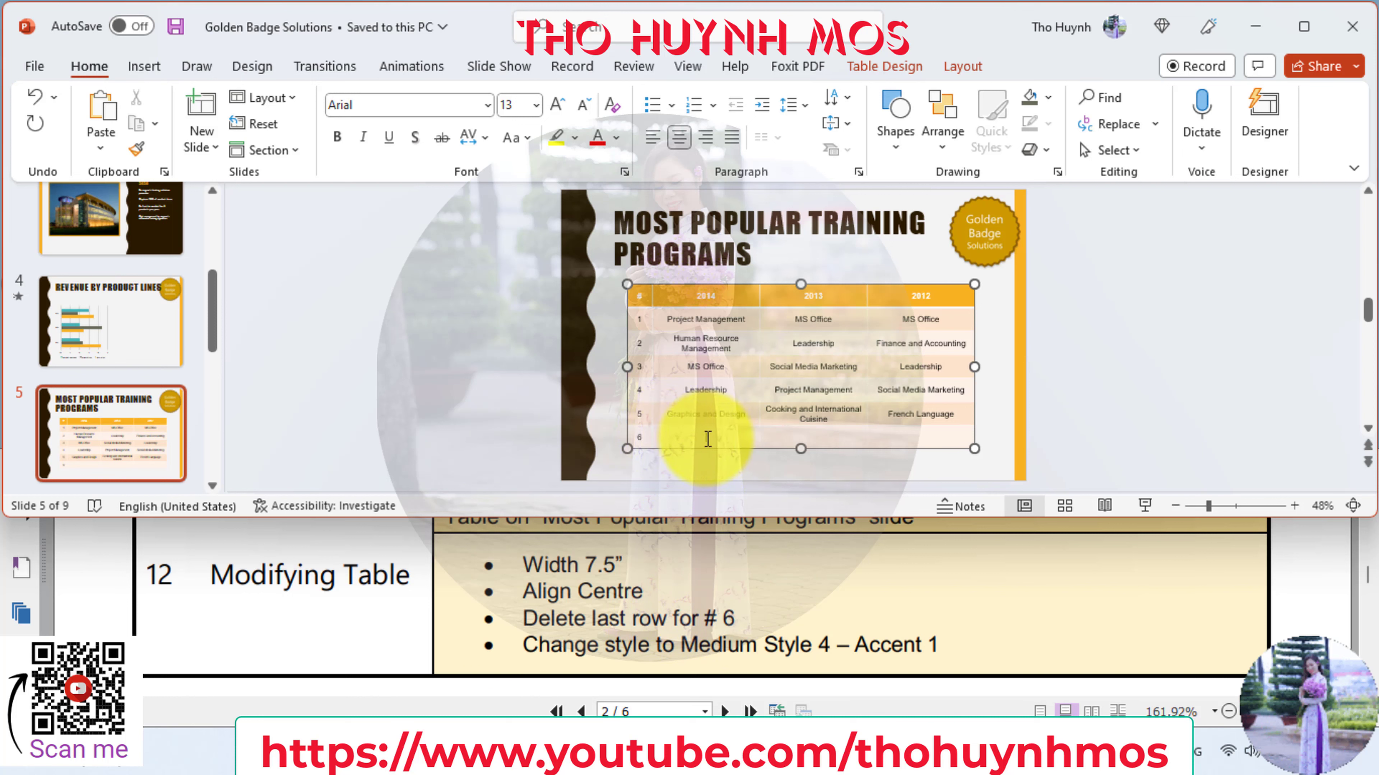
# - Delete the empty sixth row from the Most Popular Training Programs table
pyautogui.click(961, 64)
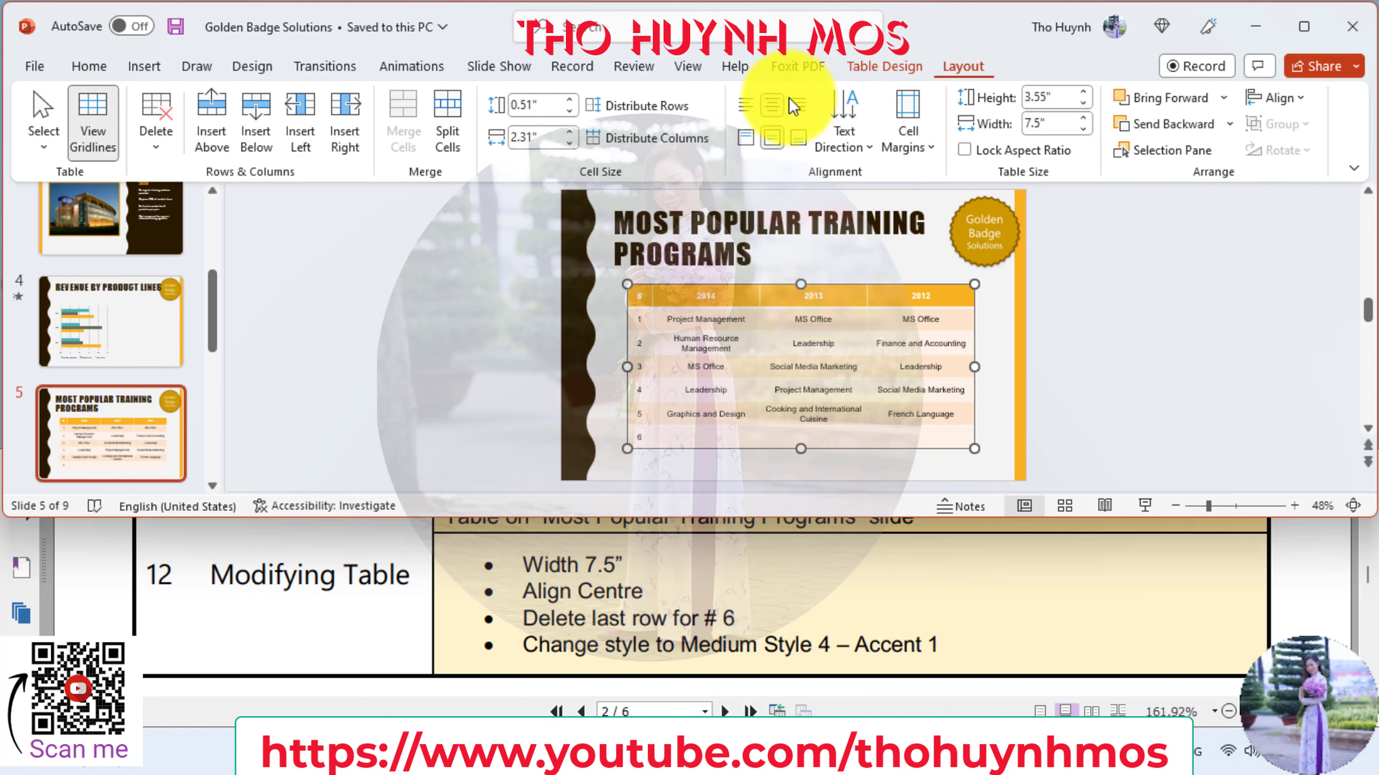
pyautogui.click(157, 144)
pyautogui.click(211, 205)
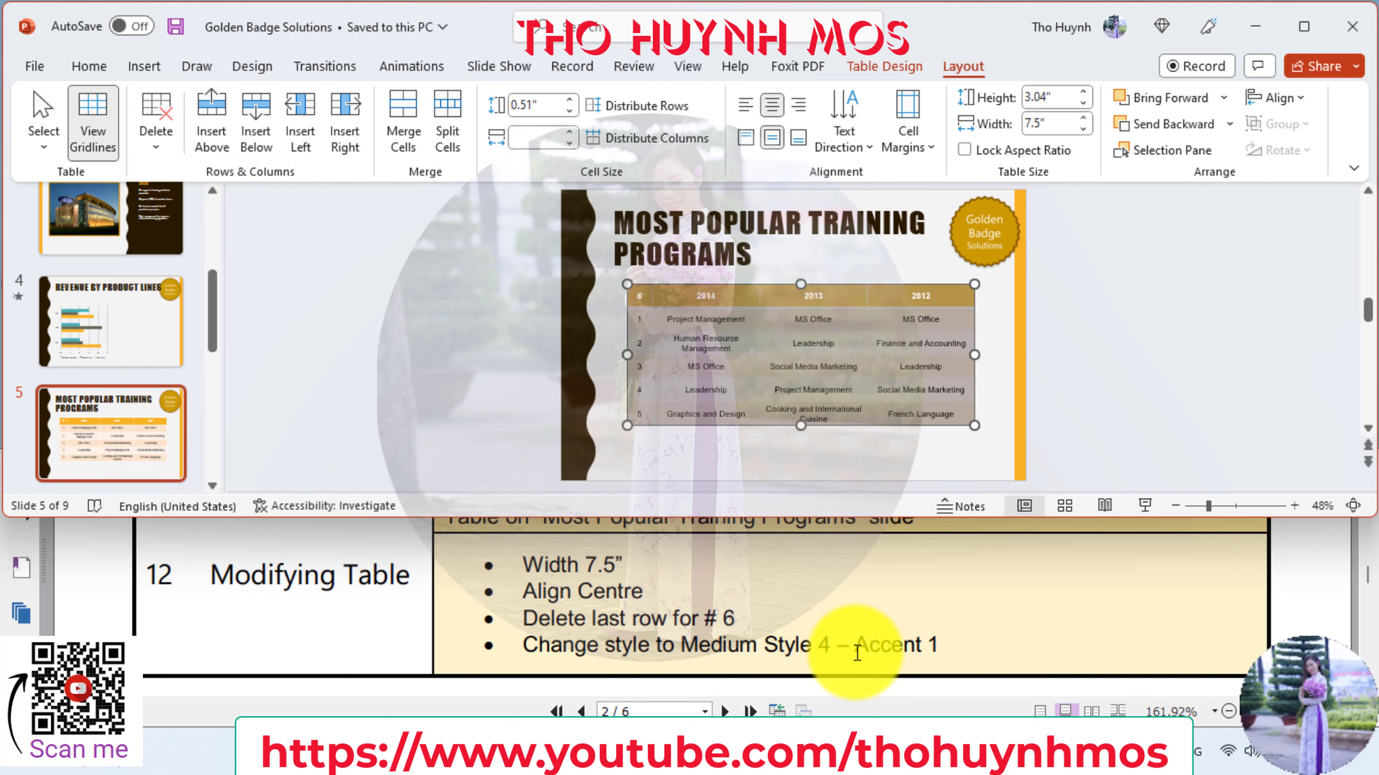
# - Apply the Medium Style 4 - Accent 1 table style to the training programs table
pyautogui.click(883, 67)
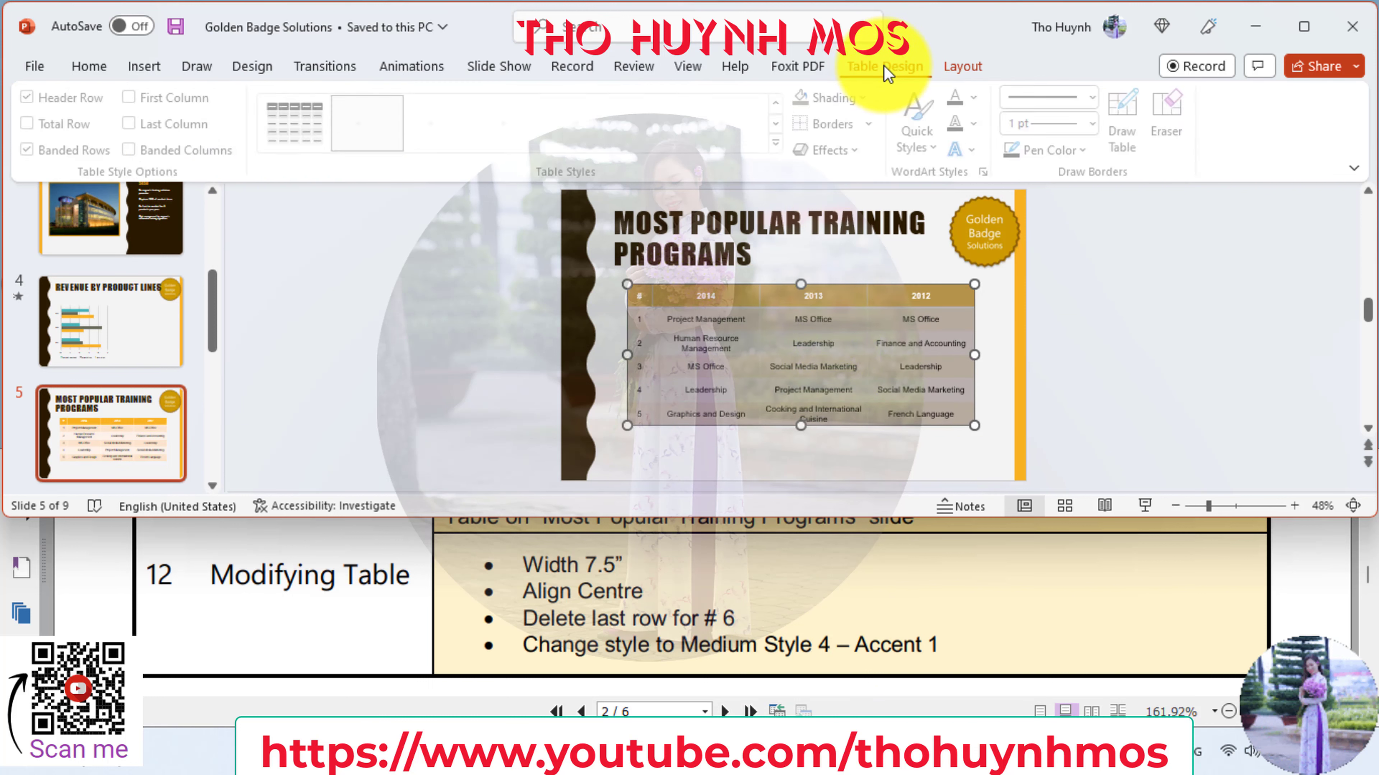
pyautogui.click(778, 144)
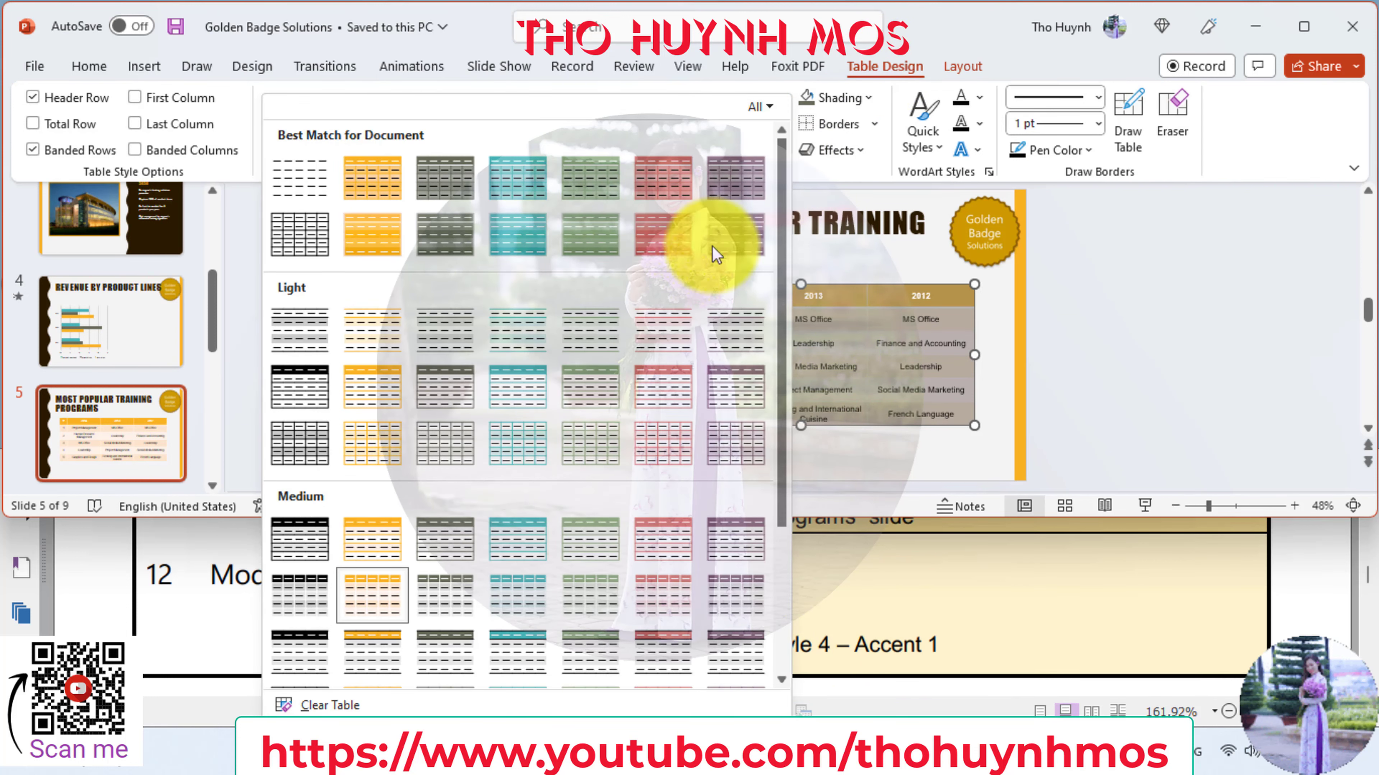
pyautogui.scroll(-3, 415, 569)
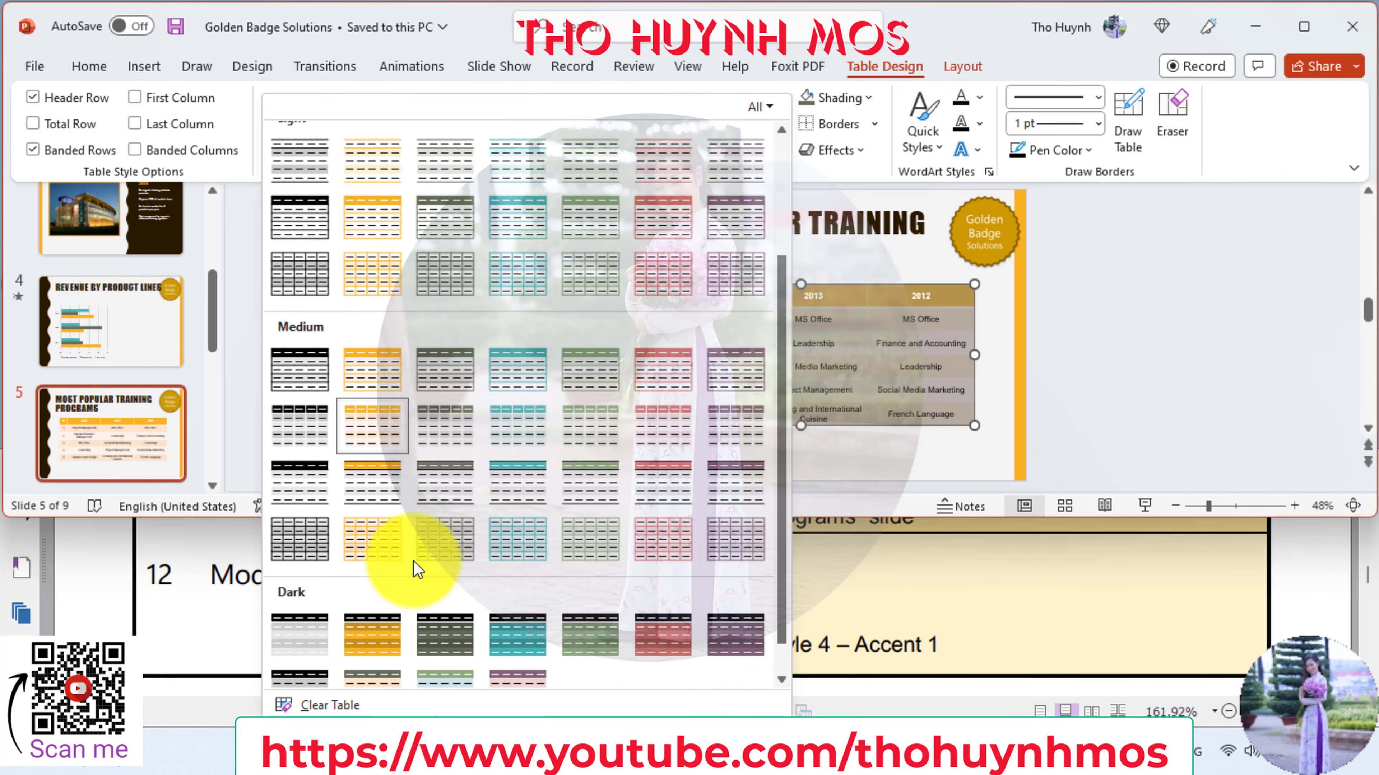
pyautogui.click(371, 549)
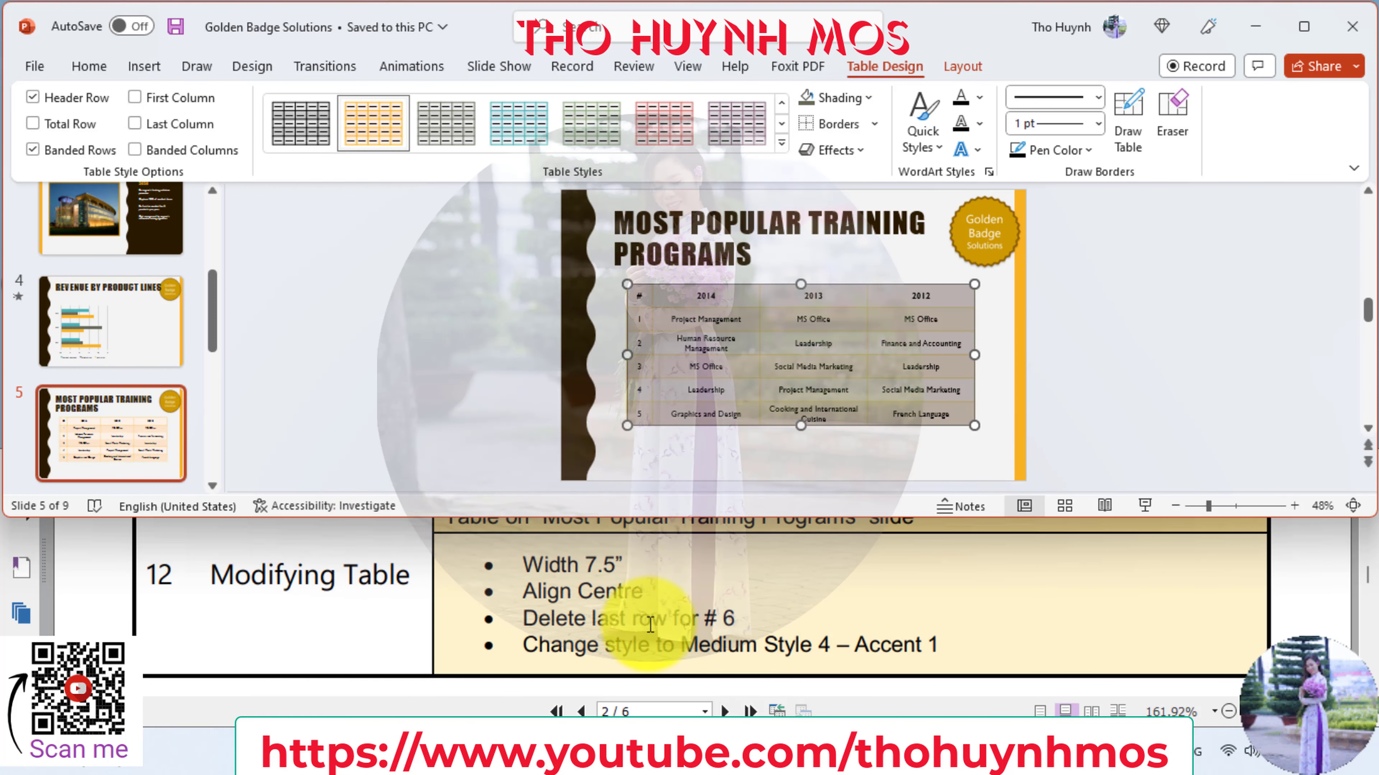
pyautogui.click(690, 626)
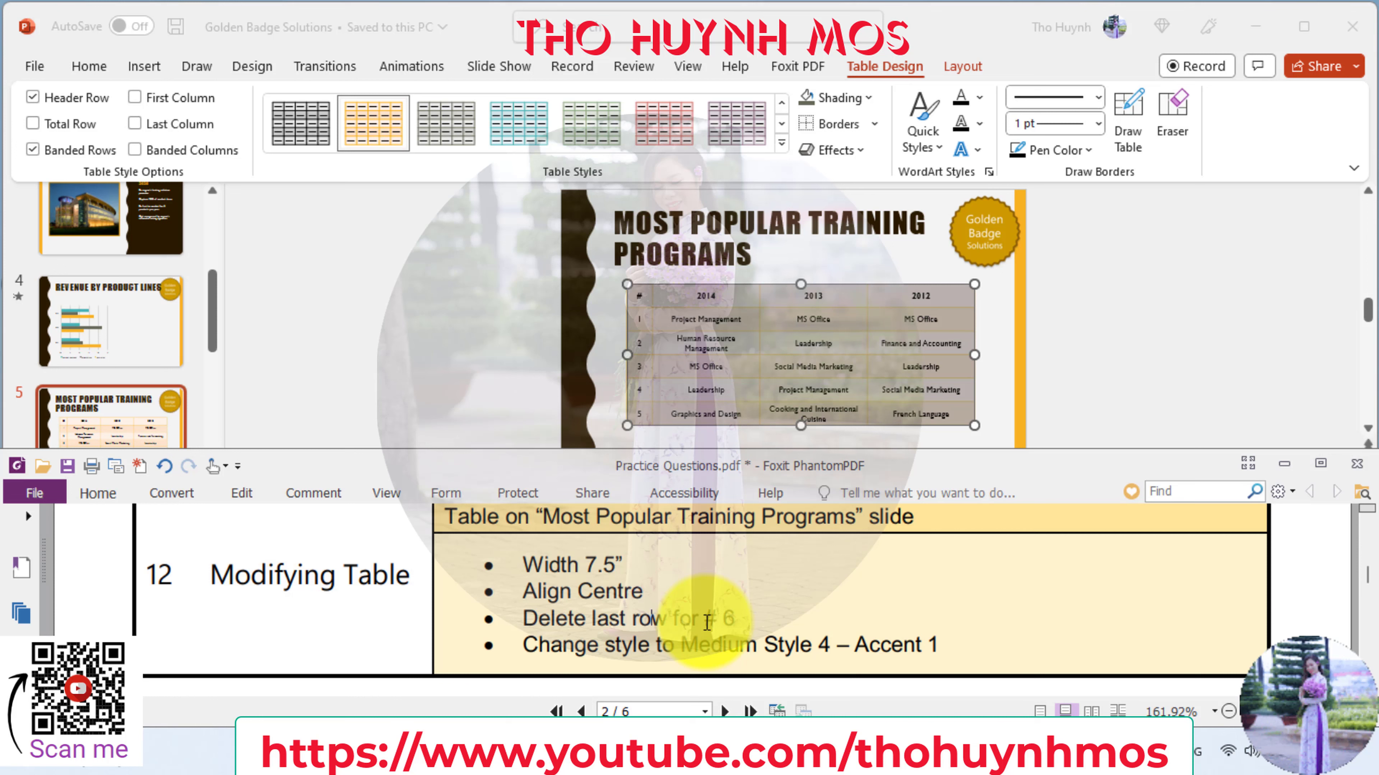
pyautogui.click(967, 68)
pyautogui.click(963, 67)
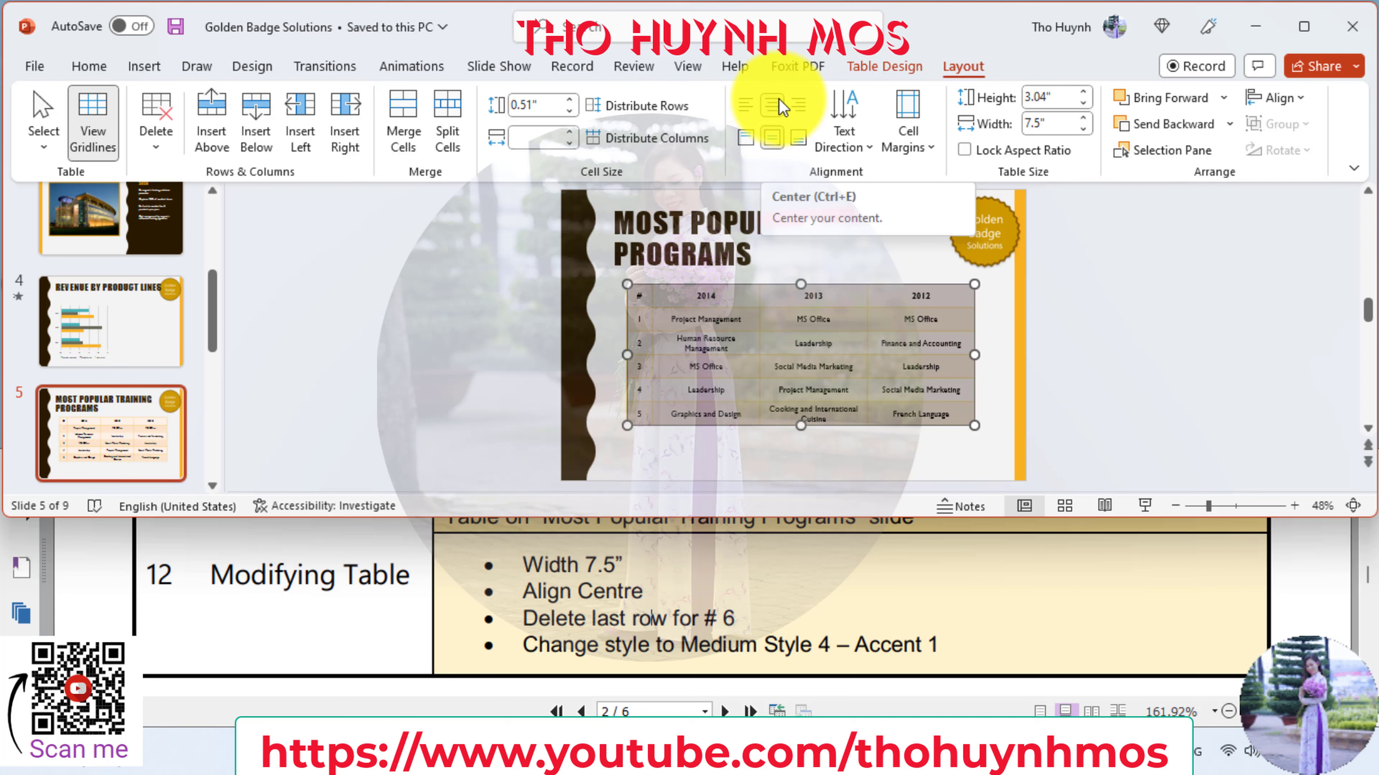
pyautogui.click(795, 602)
pyautogui.scroll(-2, 794, 597)
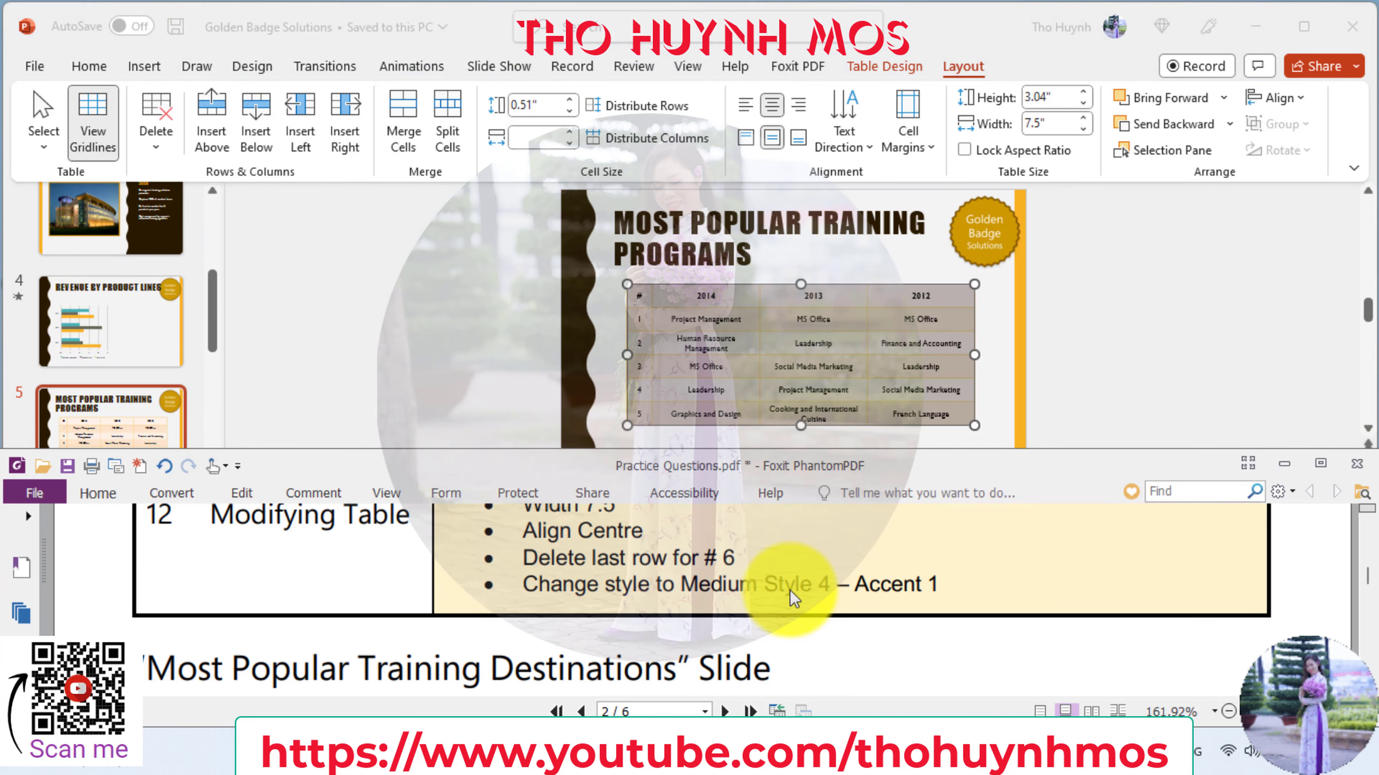
pyautogui.scroll(-2, 794, 597)
pyautogui.scroll(-2, 794, 598)
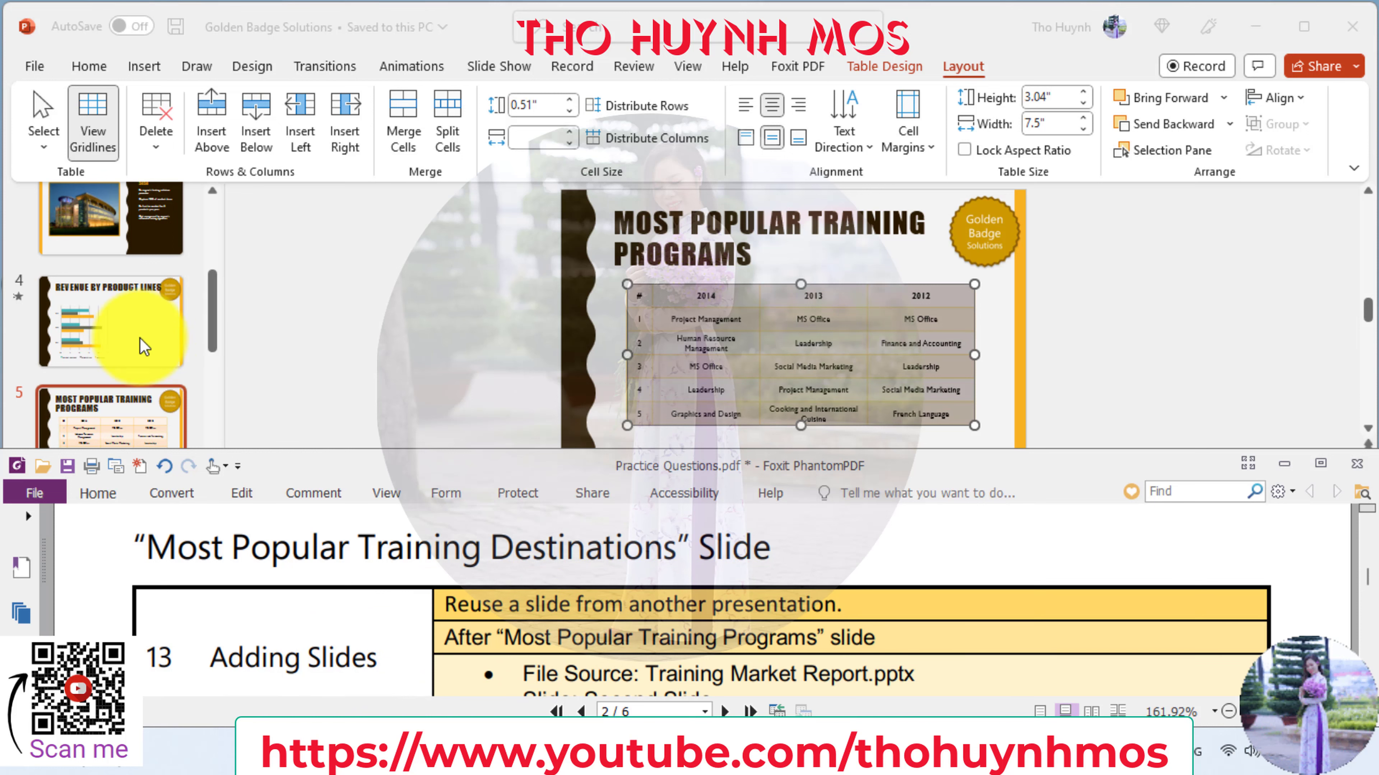
# - Insert the Most Popular Training Destinations slide from Training Market Report.pptx after slide 5
pyautogui.click(117, 395)
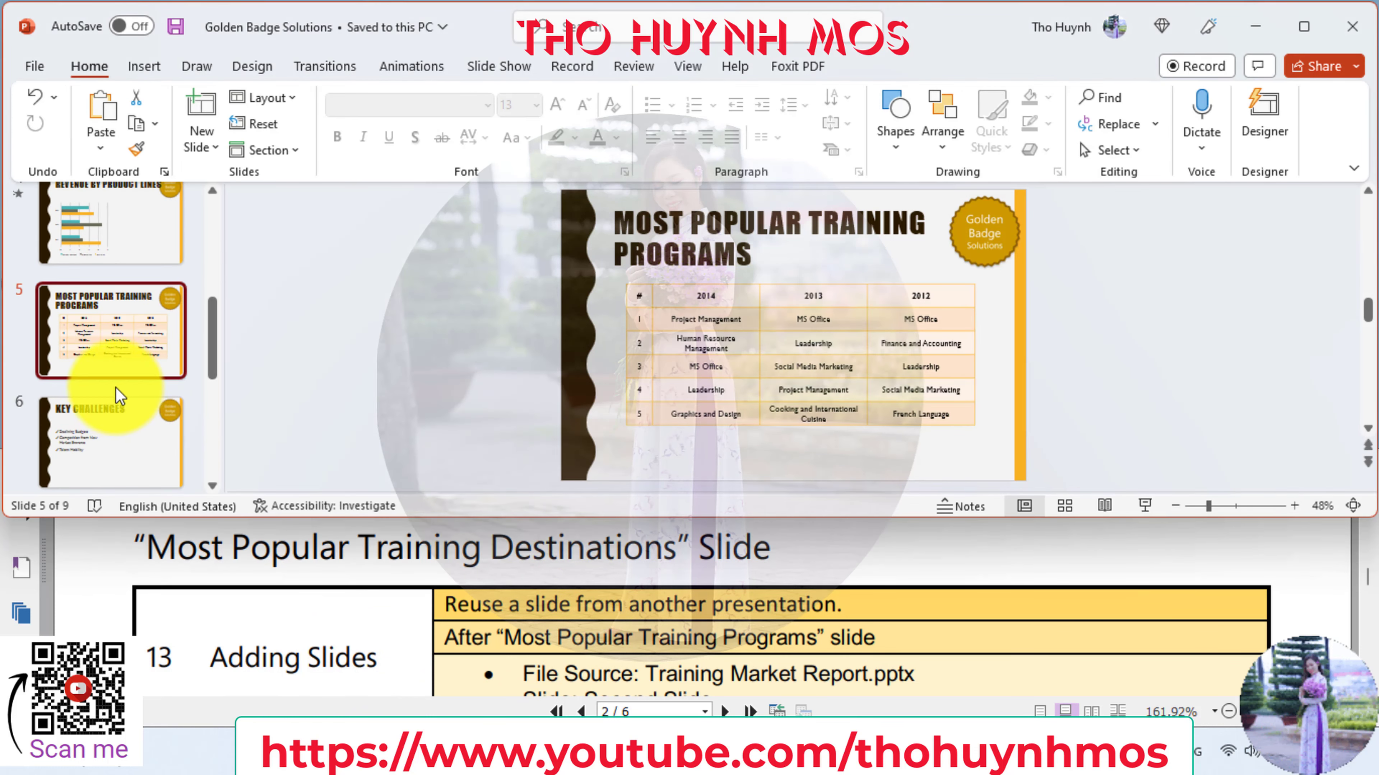
pyautogui.click(116, 387)
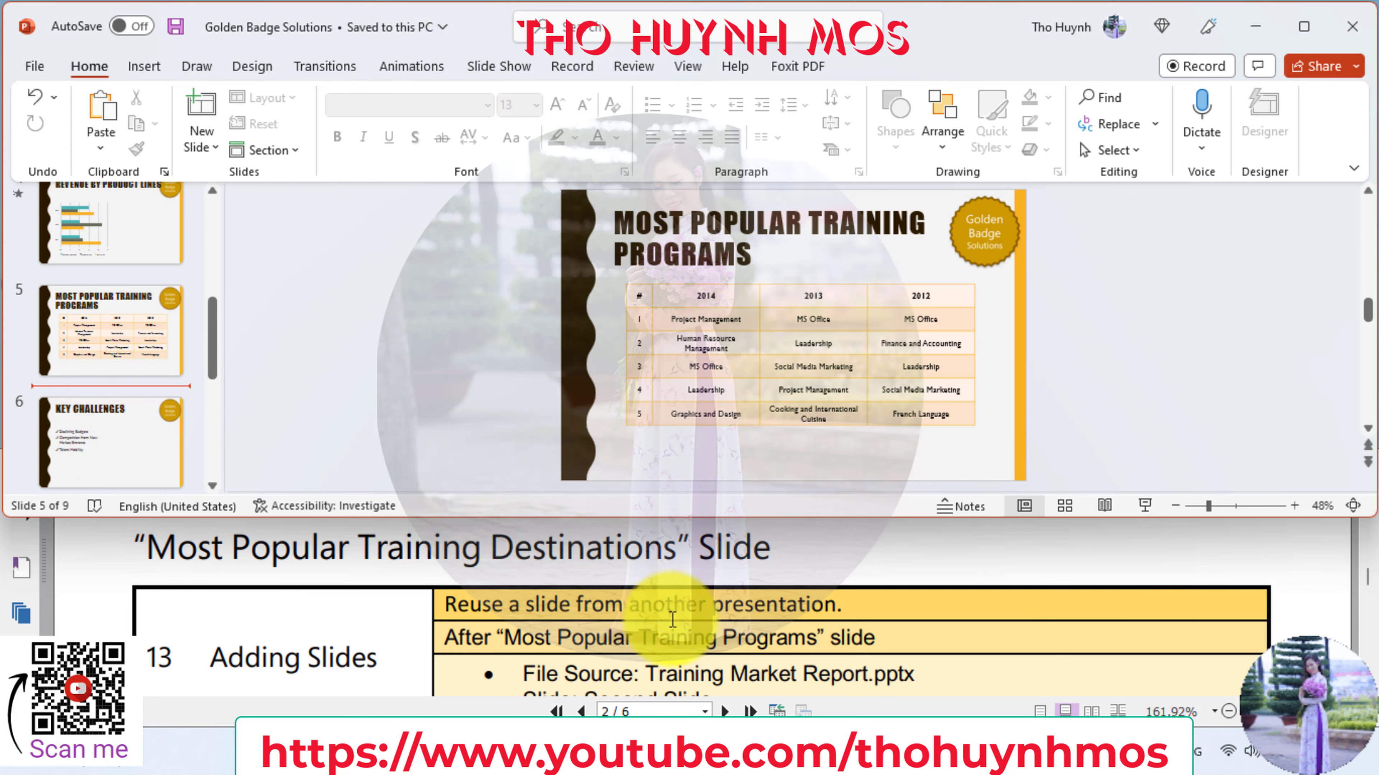
pyautogui.scroll(-1, 762, 638)
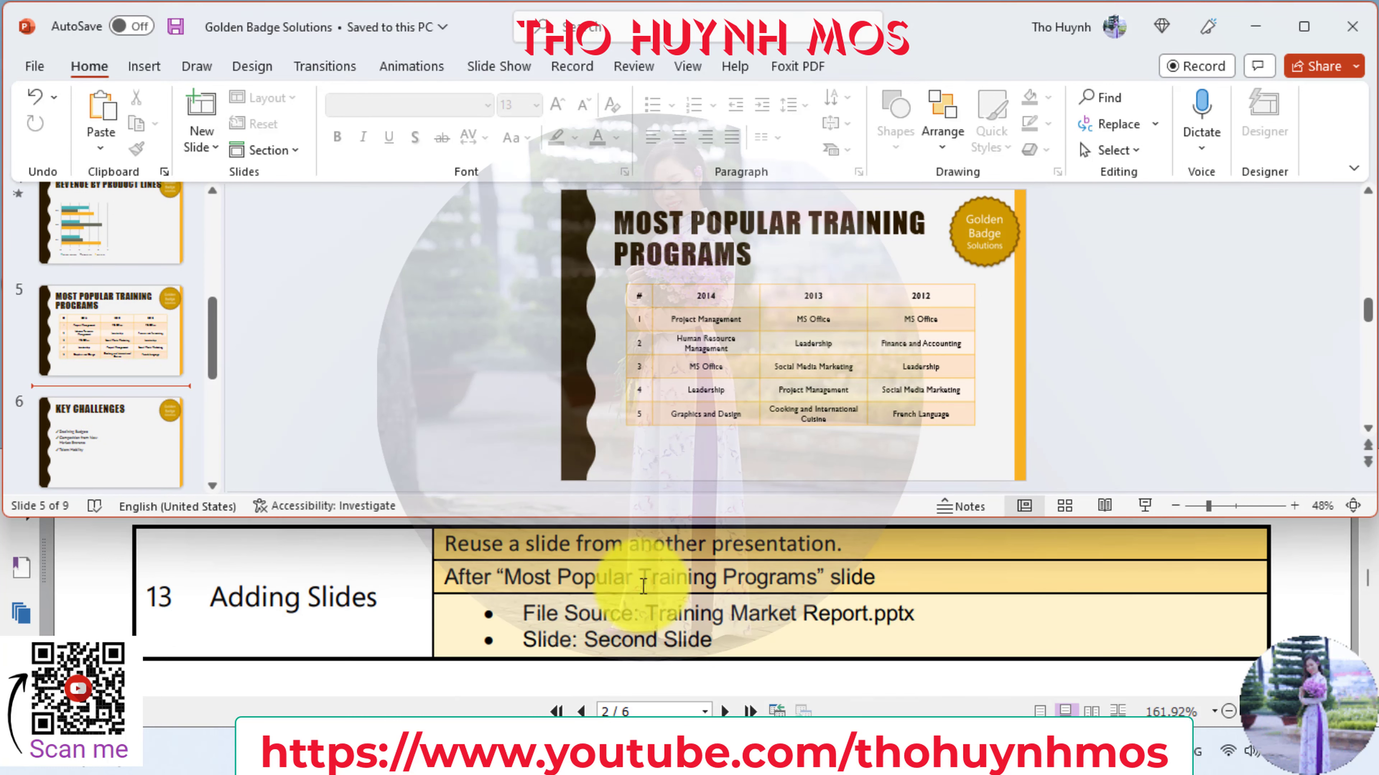
pyautogui.click(200, 144)
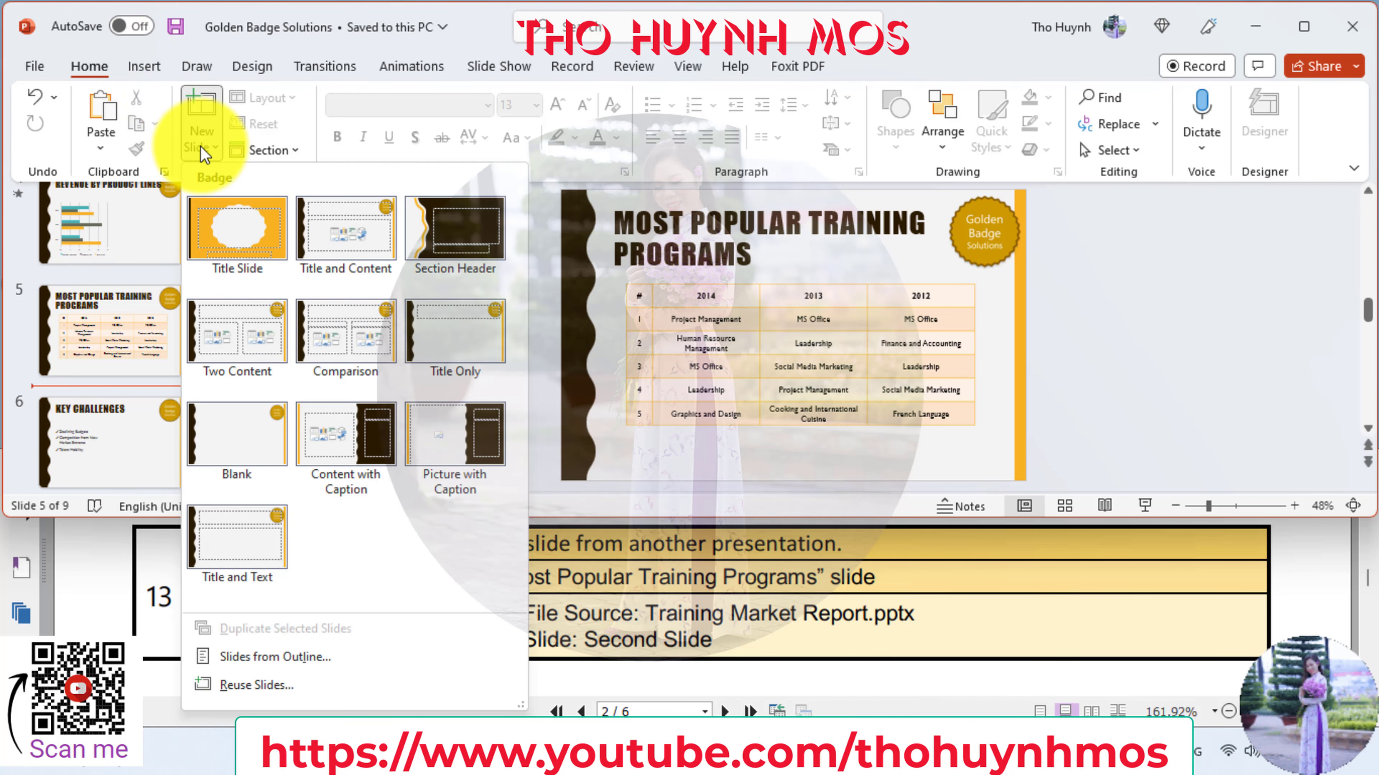
pyautogui.click(277, 685)
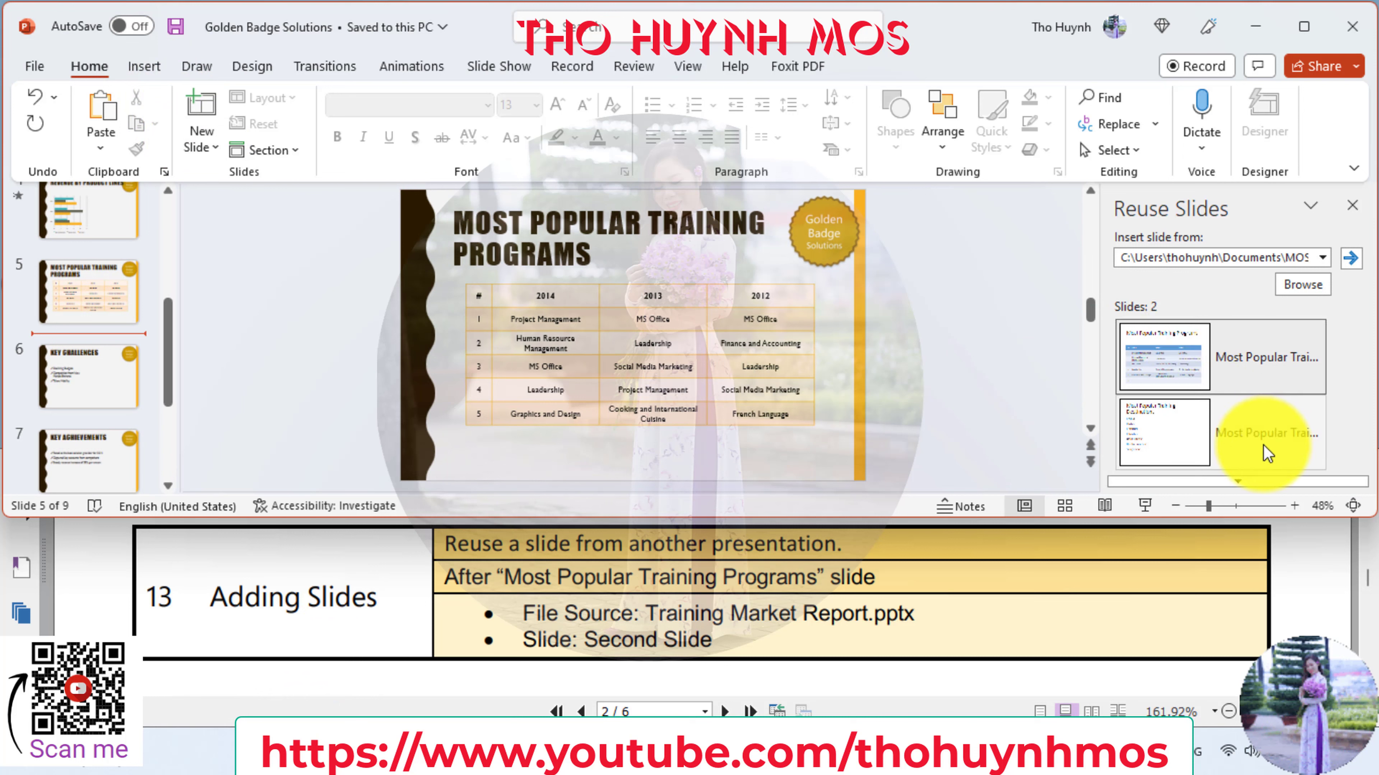
pyautogui.click(1203, 432)
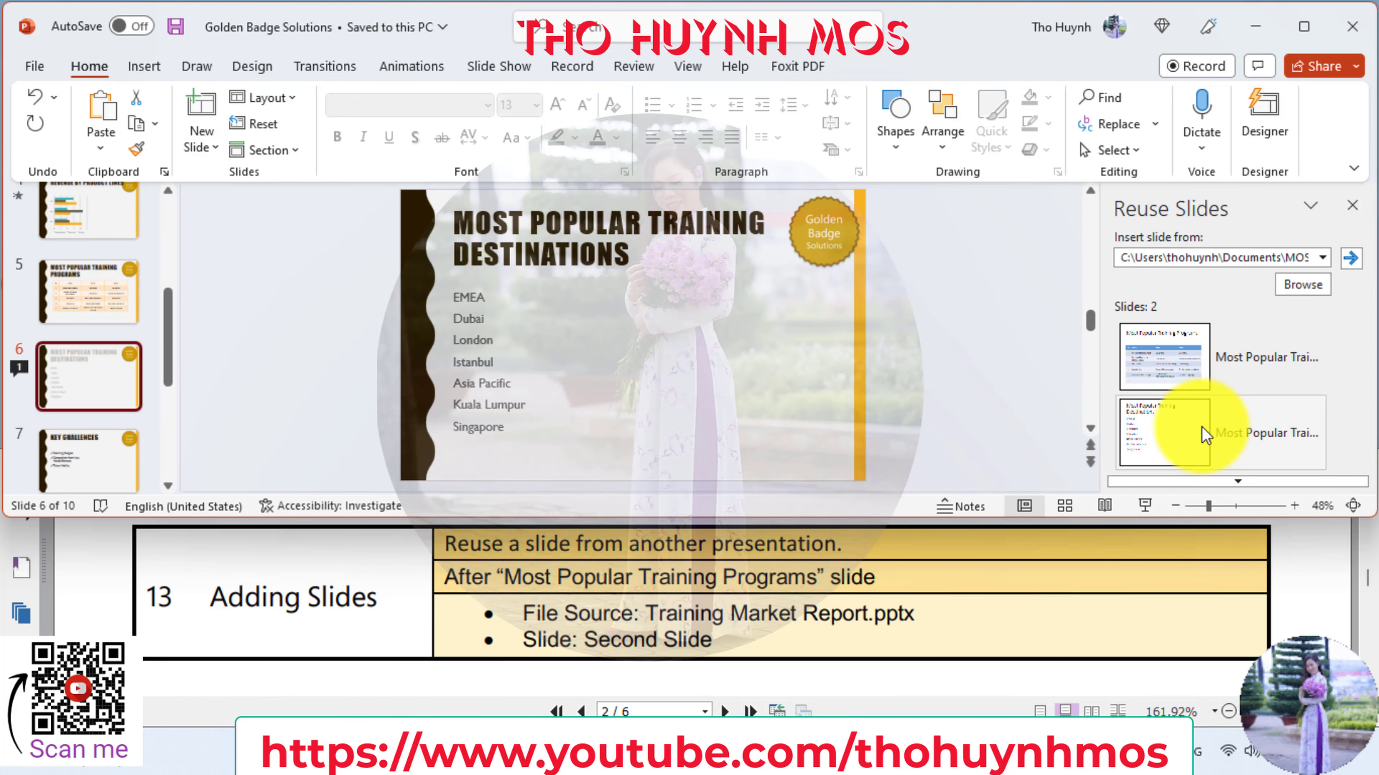
pyautogui.click(1351, 205)
pyautogui.click(898, 614)
# - Apply check-mark bullets to the destinations text from EMEA through Kuala Lumpur
pyautogui.scroll(-1, 898, 614)
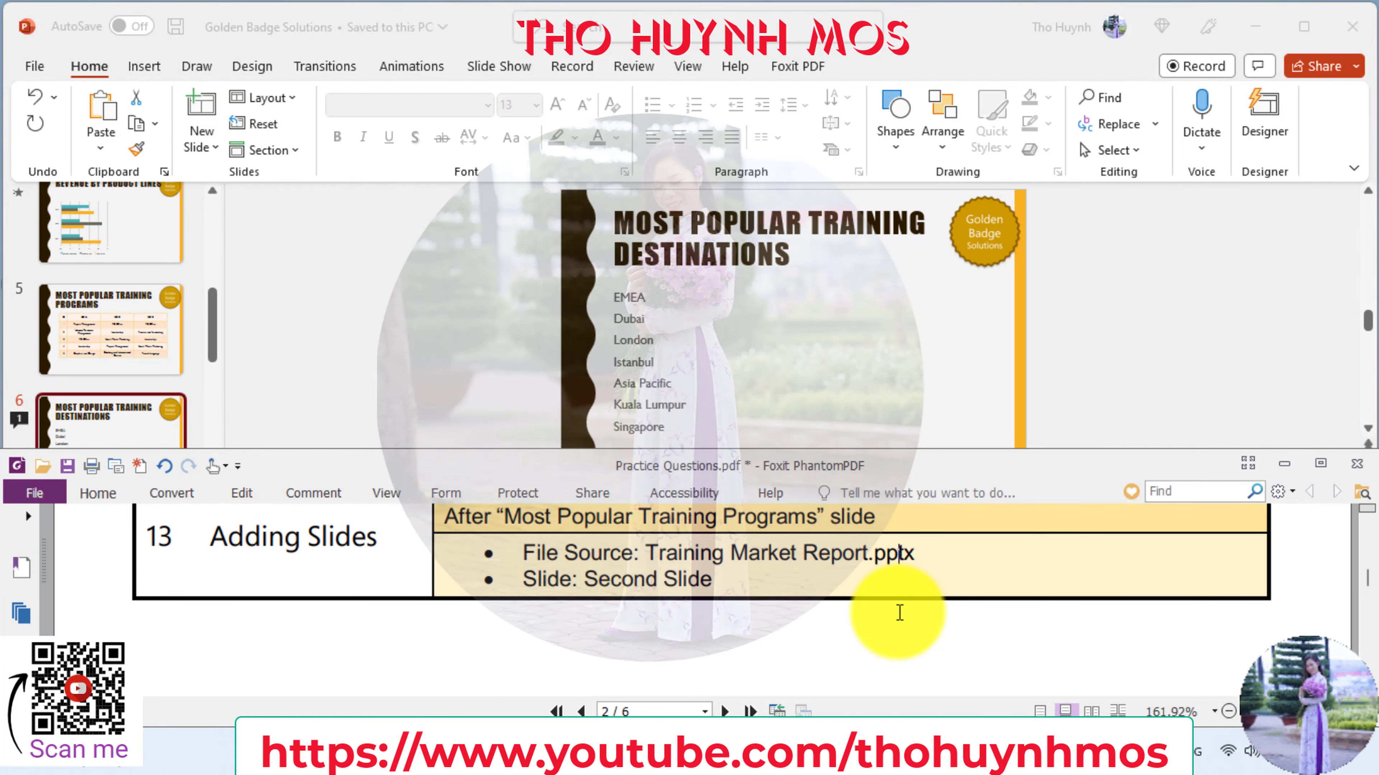
pyautogui.scroll(-3, 900, 613)
pyautogui.scroll(-3, 899, 622)
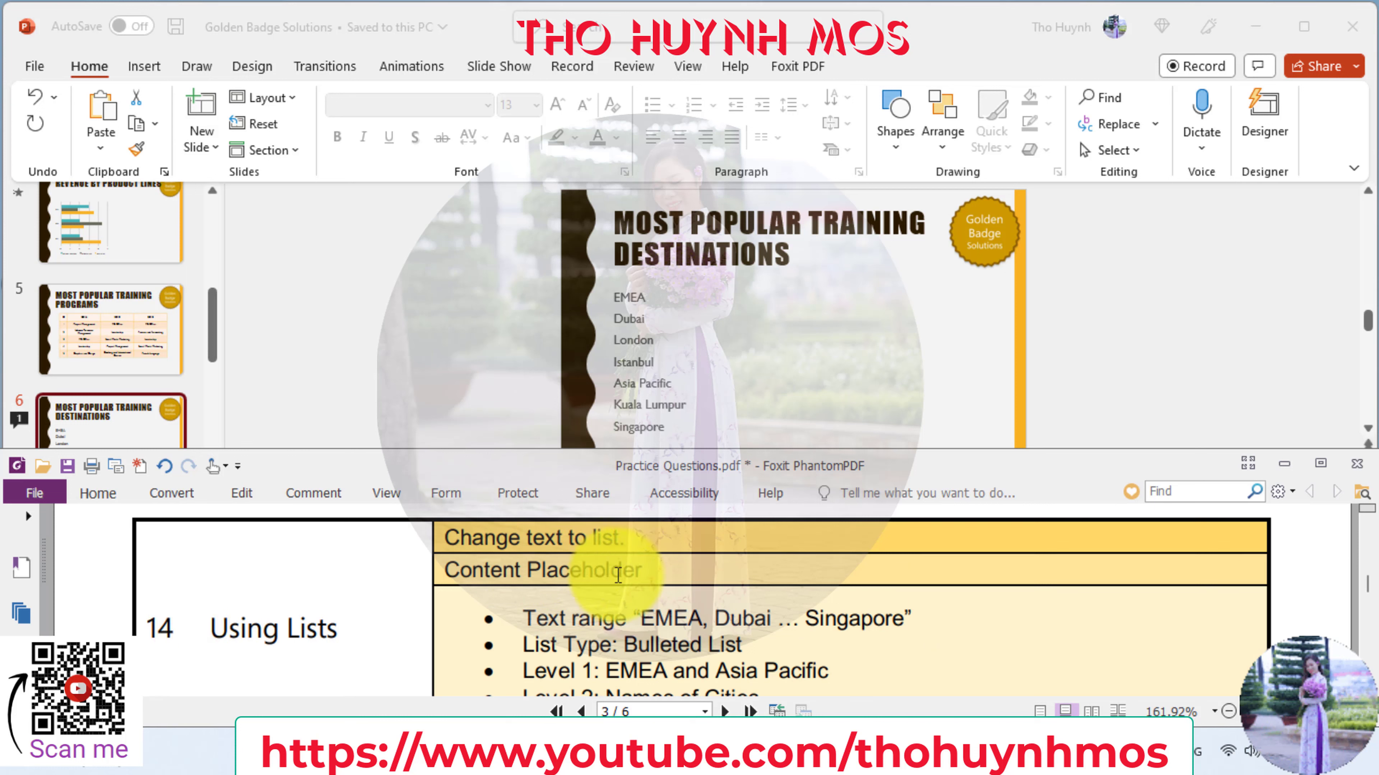
pyautogui.scroll(-1, 657, 579)
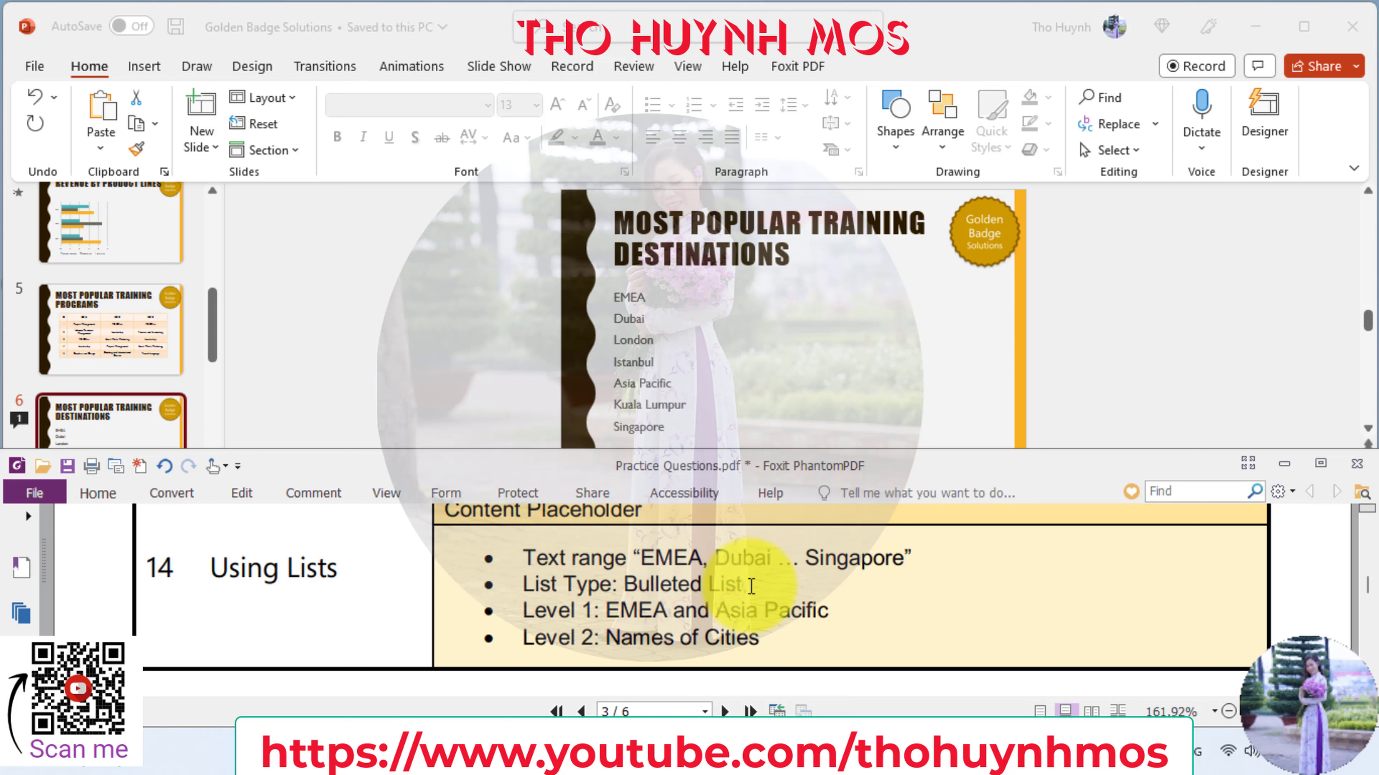
pyautogui.click(654, 380)
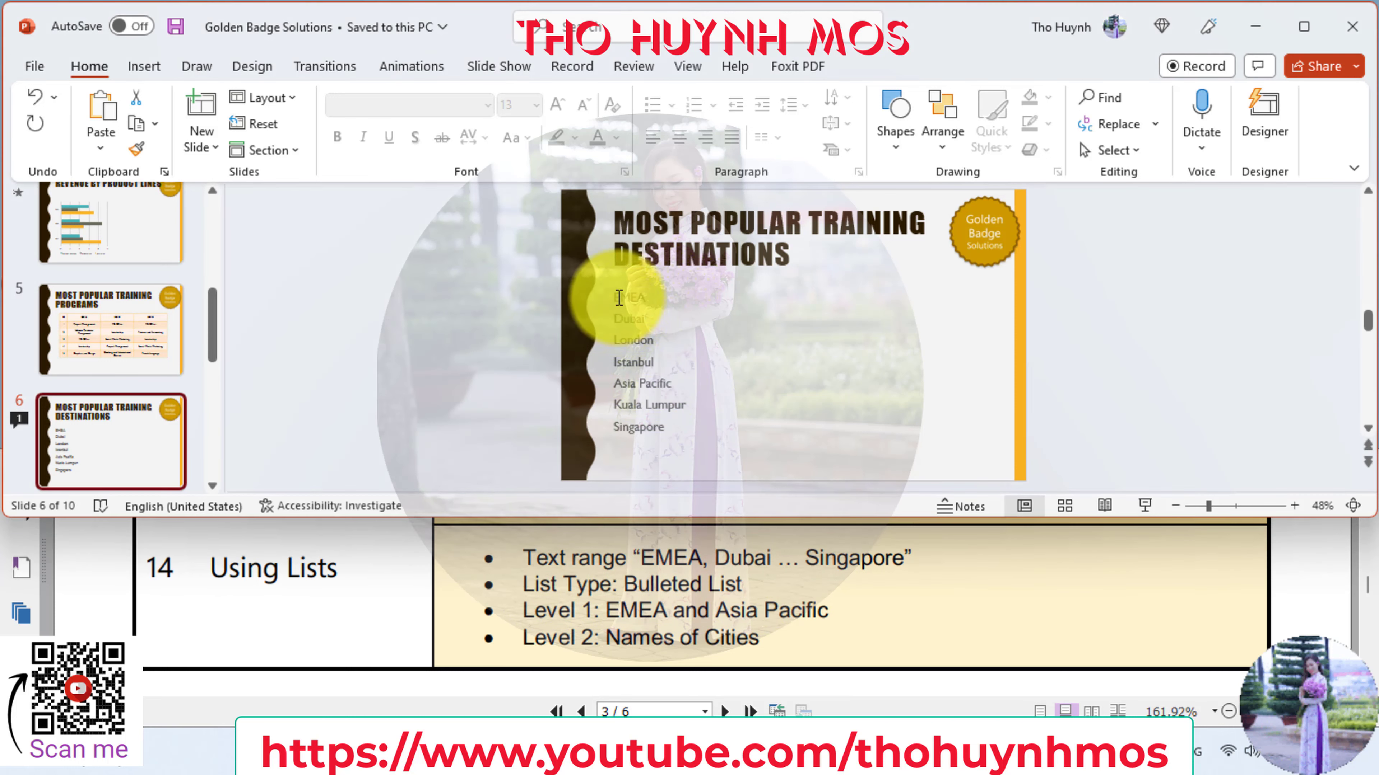
pyautogui.moveTo(619, 298); pyautogui.dragTo(663, 415)
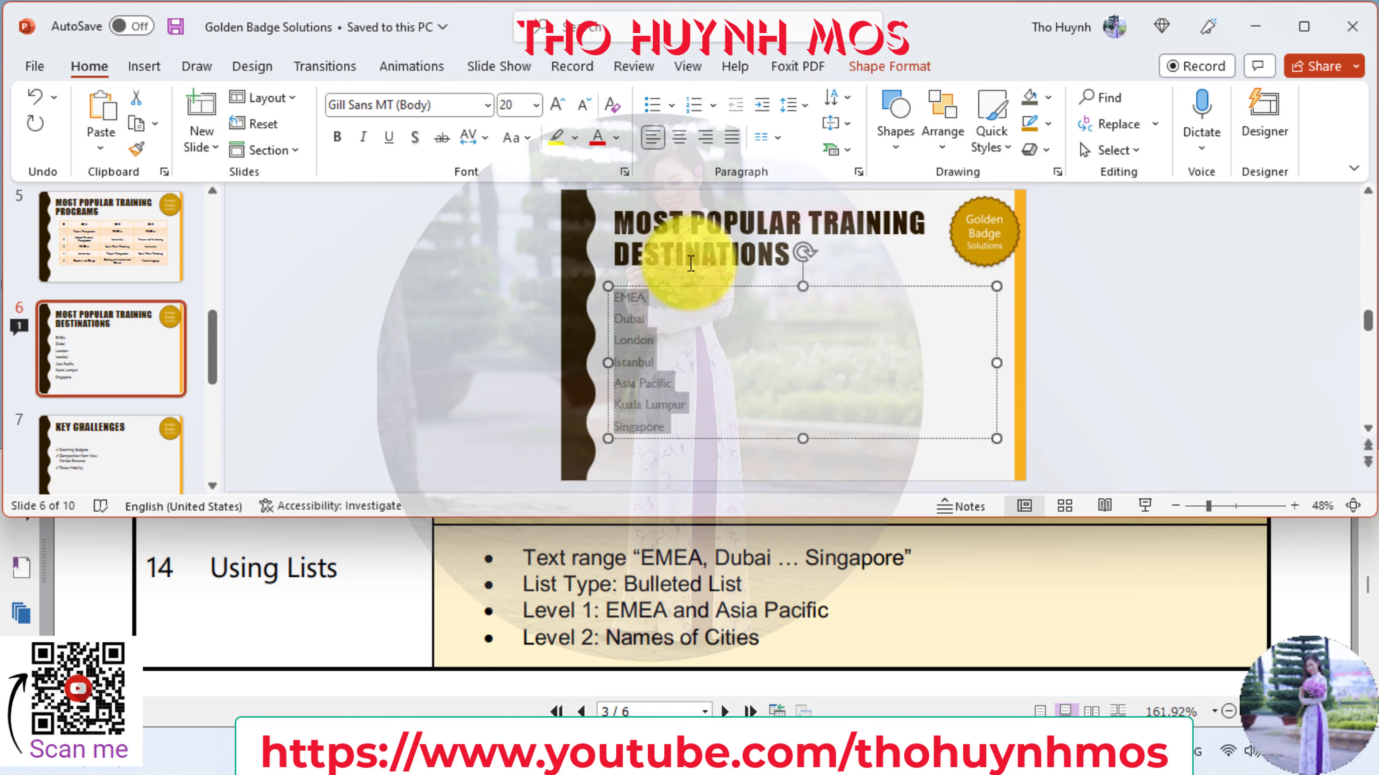
pyautogui.click(653, 105)
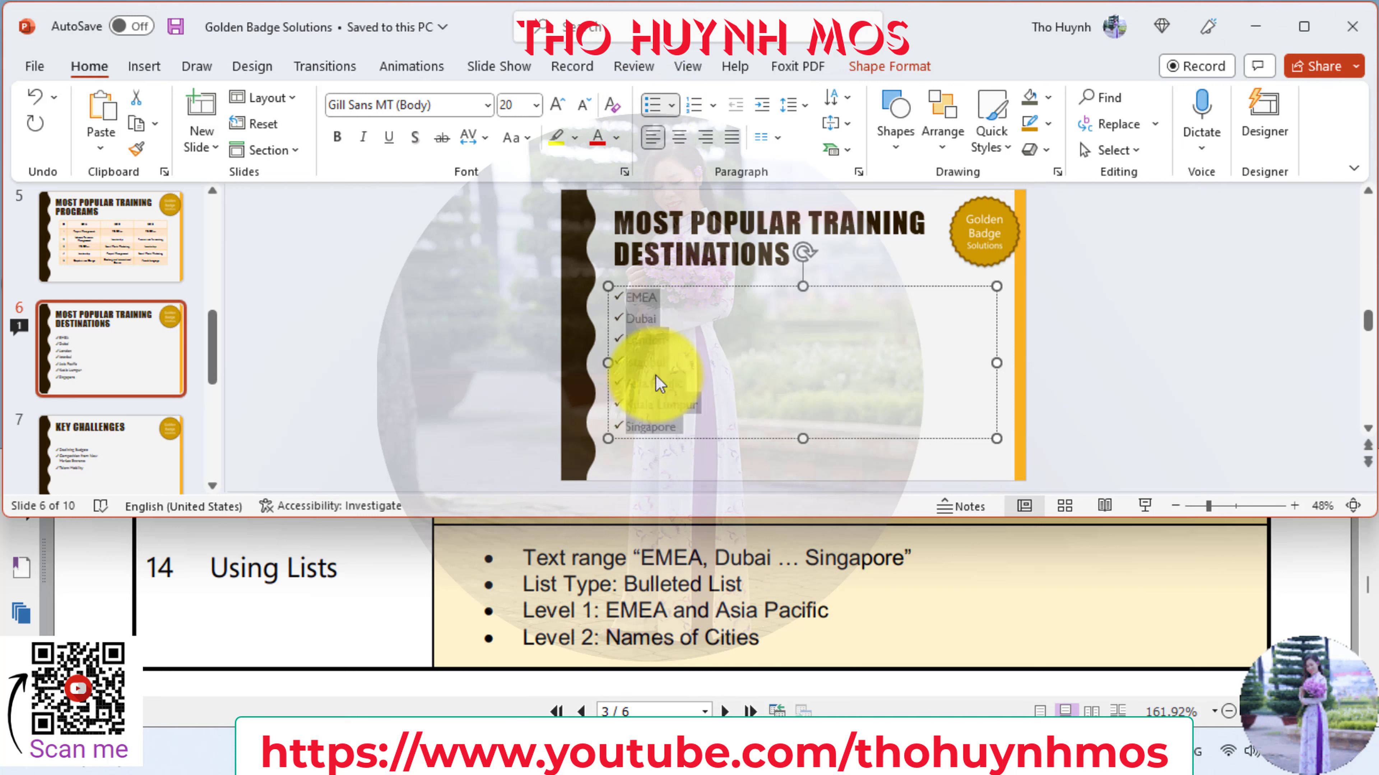
# - Indent Dubai, London, Istanbul, Kuala Lumpur and Singapore to the second list level
pyautogui.click(634, 330)
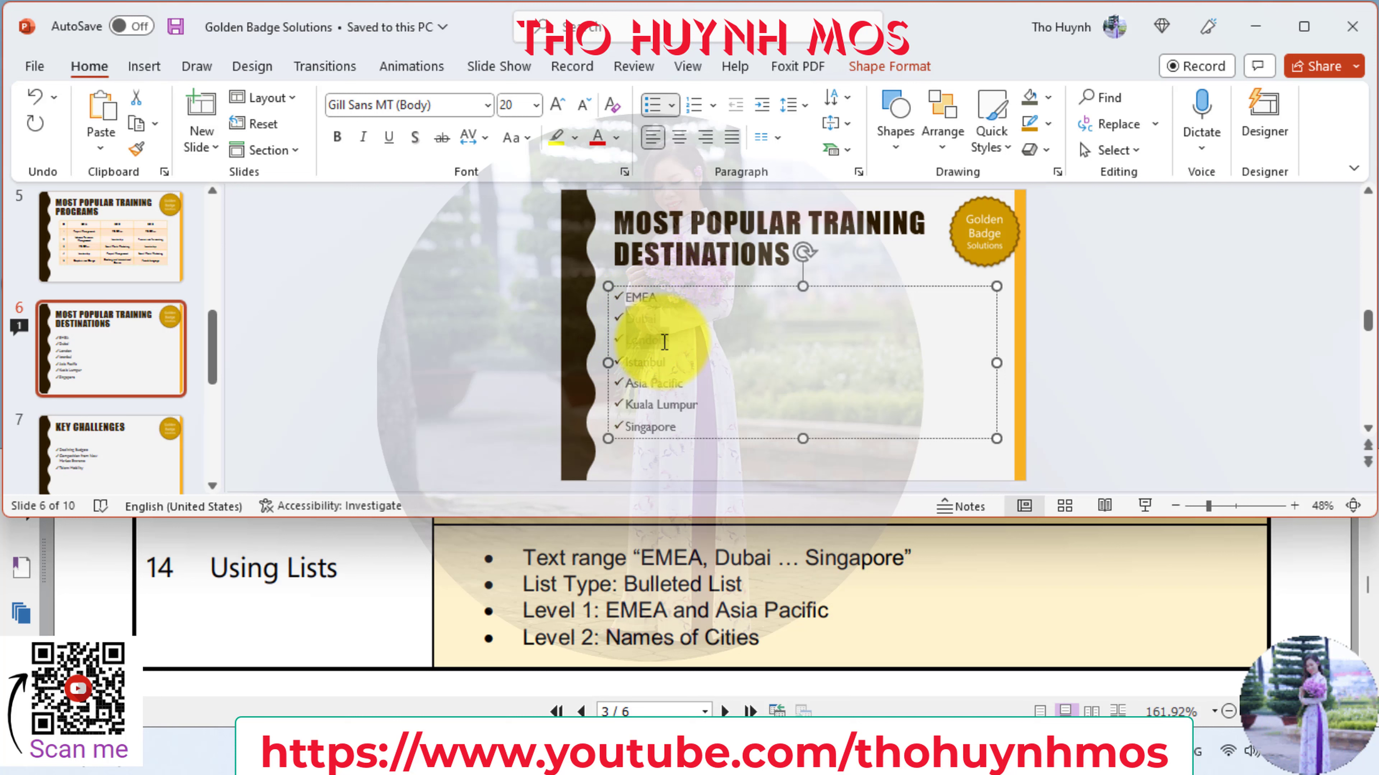
pyautogui.moveTo(669, 359); pyautogui.dragTo(669, 362)
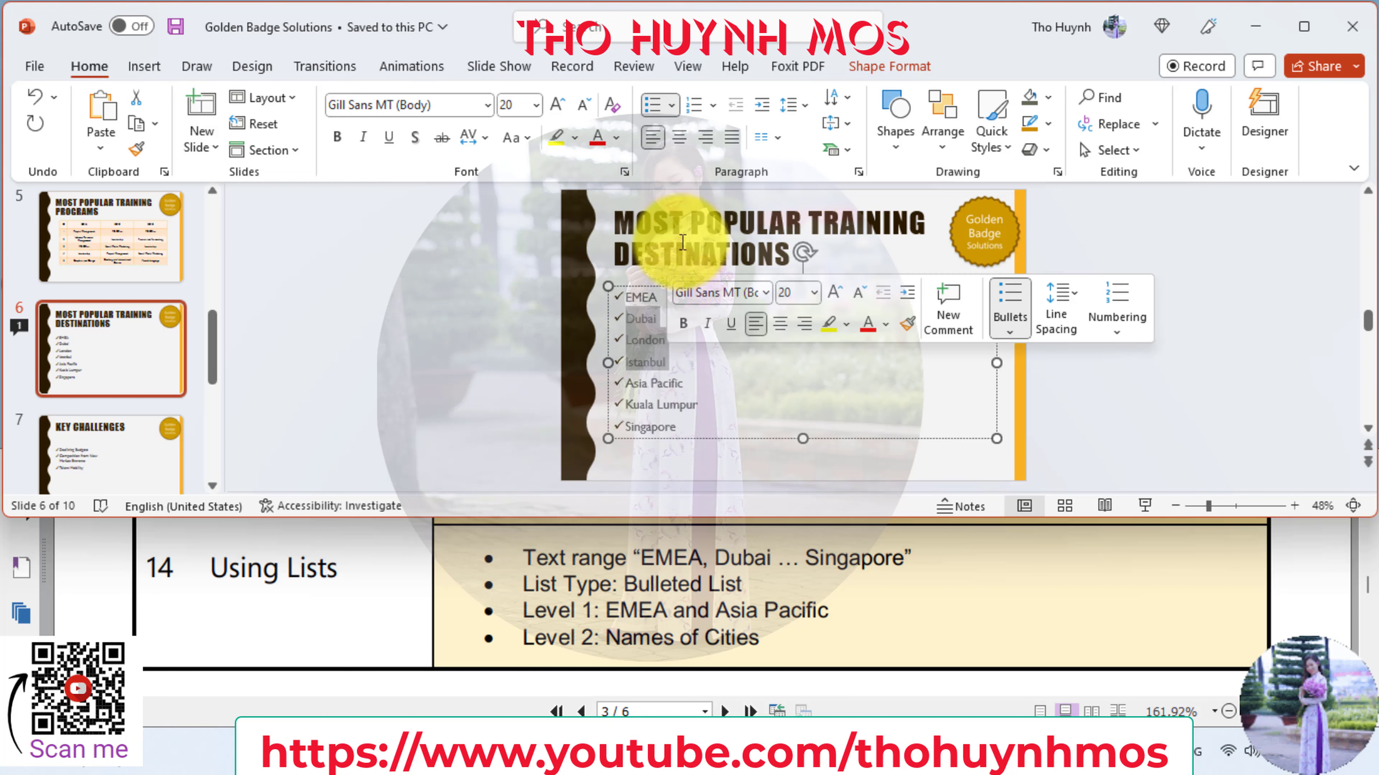
pyautogui.click(762, 106)
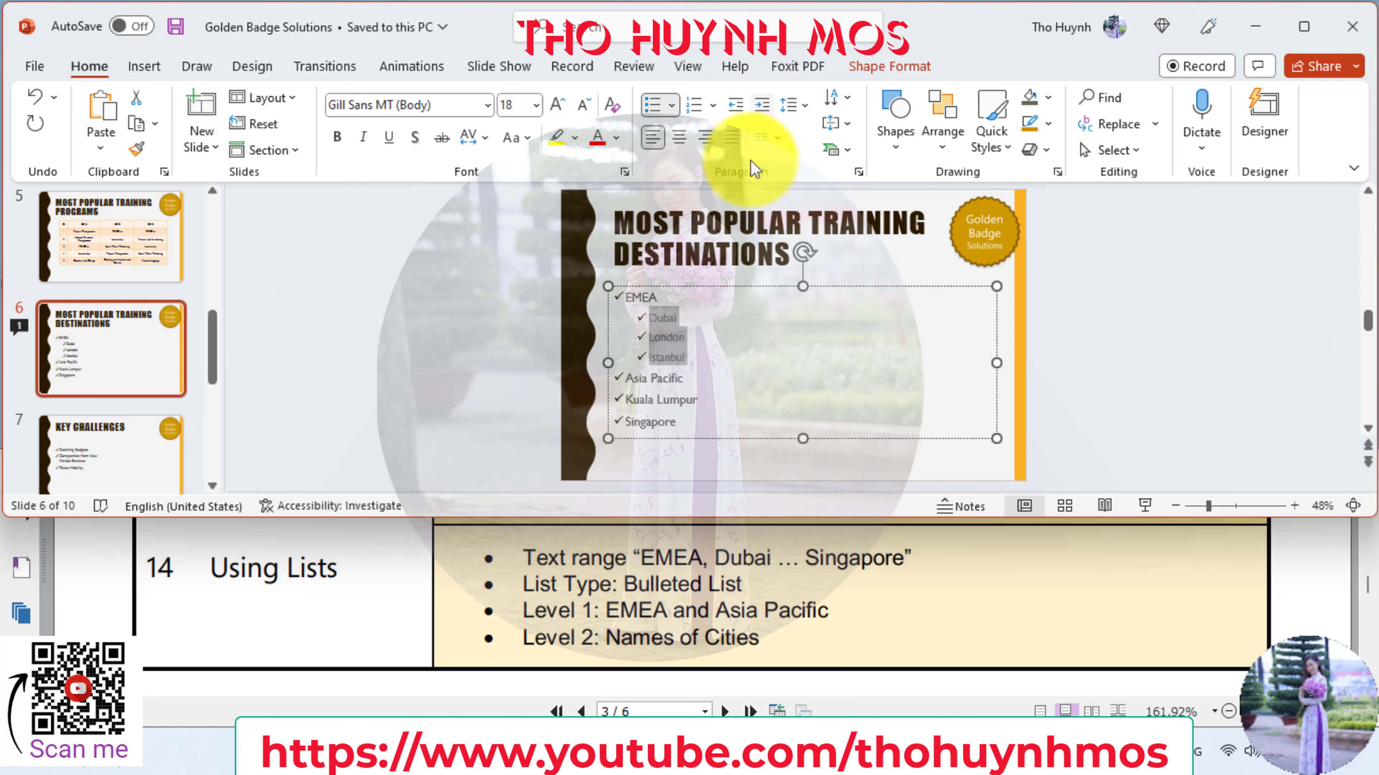
pyautogui.moveTo(683, 419); pyautogui.dragTo(631, 401)
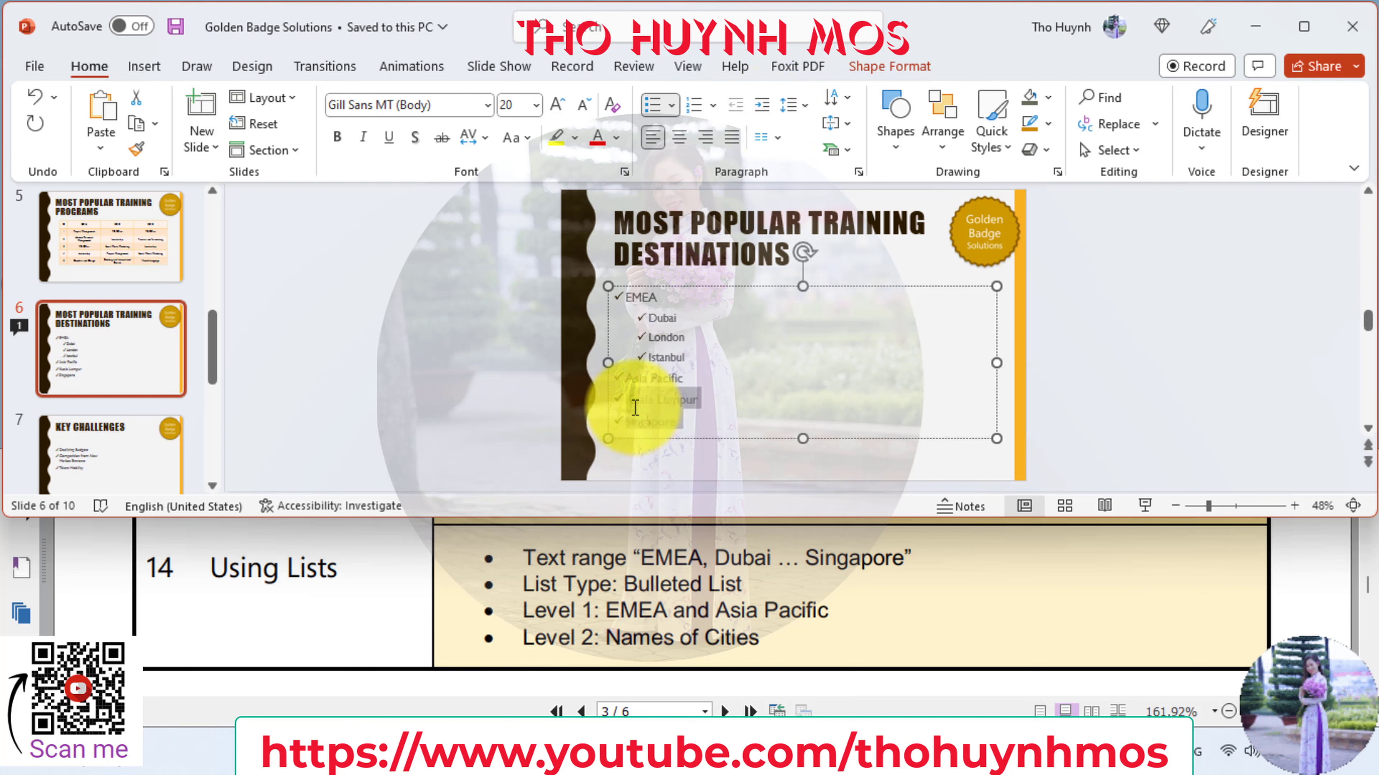
pyautogui.click(763, 109)
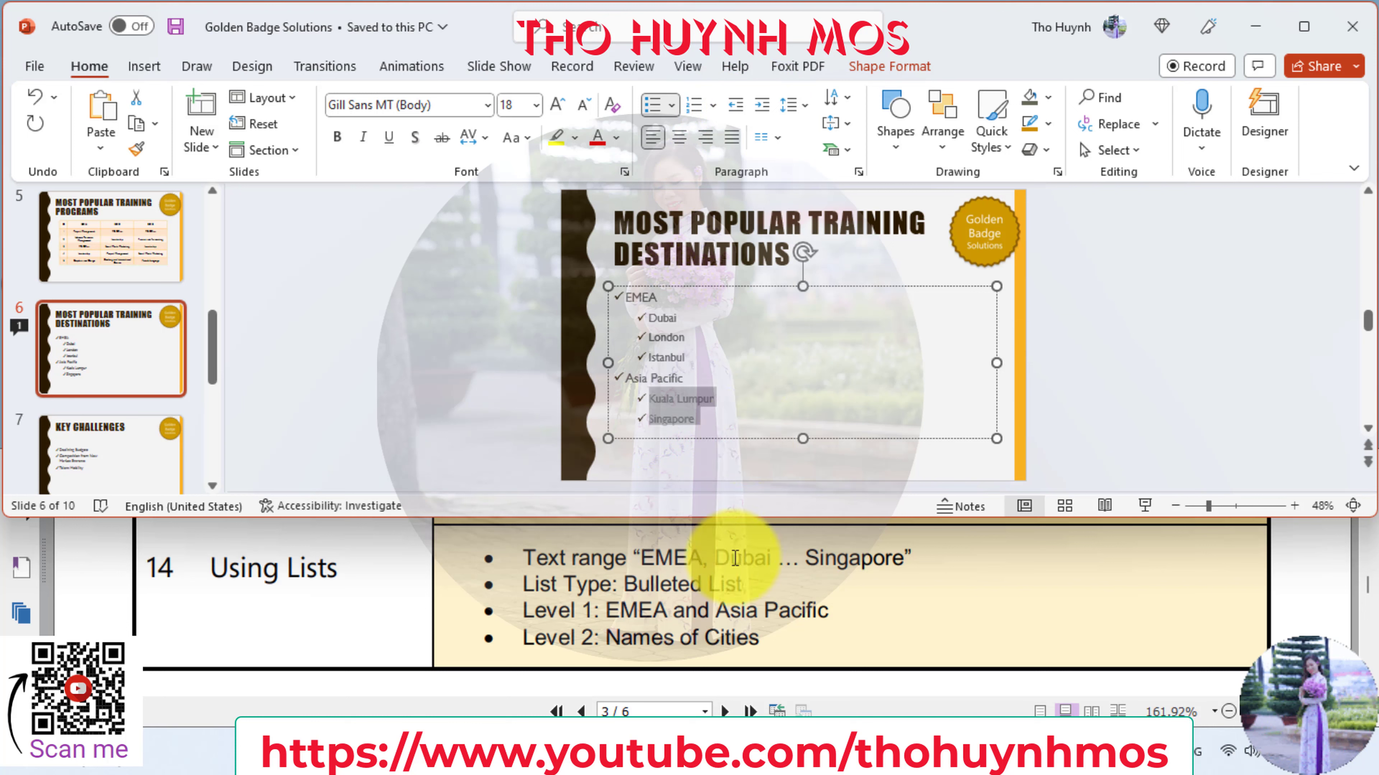
pyautogui.click(731, 624)
pyautogui.scroll(-2, 742, 621)
pyautogui.scroll(-1, 738, 630)
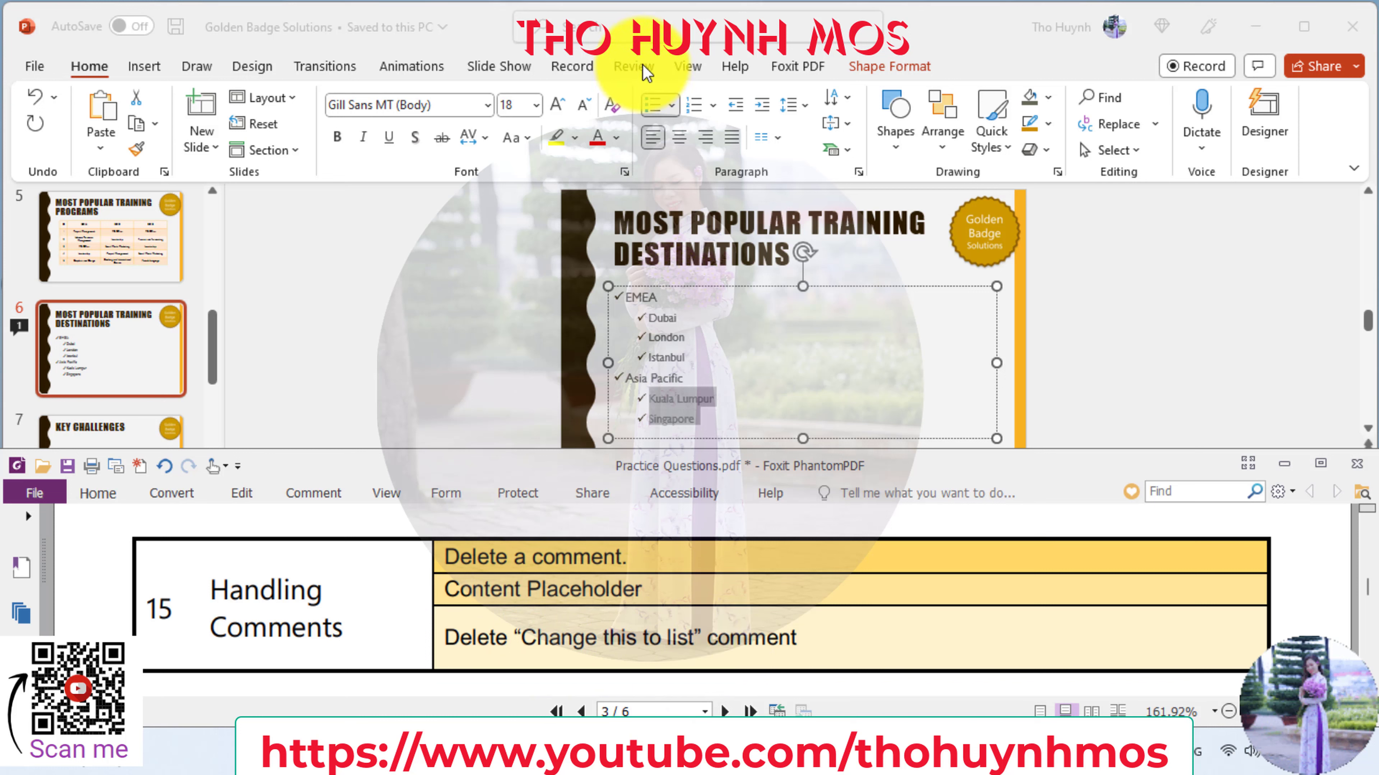
# - Delete the 'Change this to list' comment thread on slide 6 and close the Comments pane
pyautogui.click(846, 271)
pyautogui.click(847, 270)
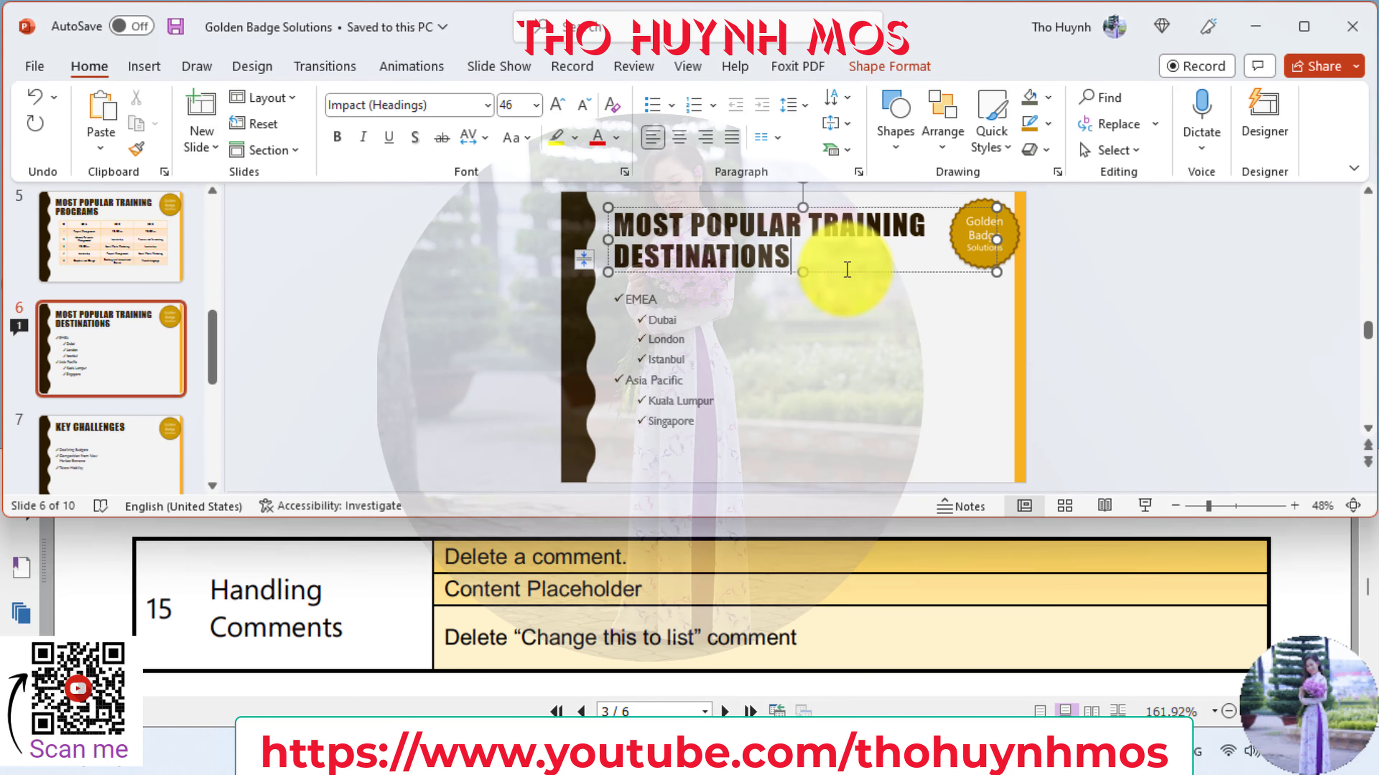
pyautogui.click(835, 326)
pyautogui.click(779, 462)
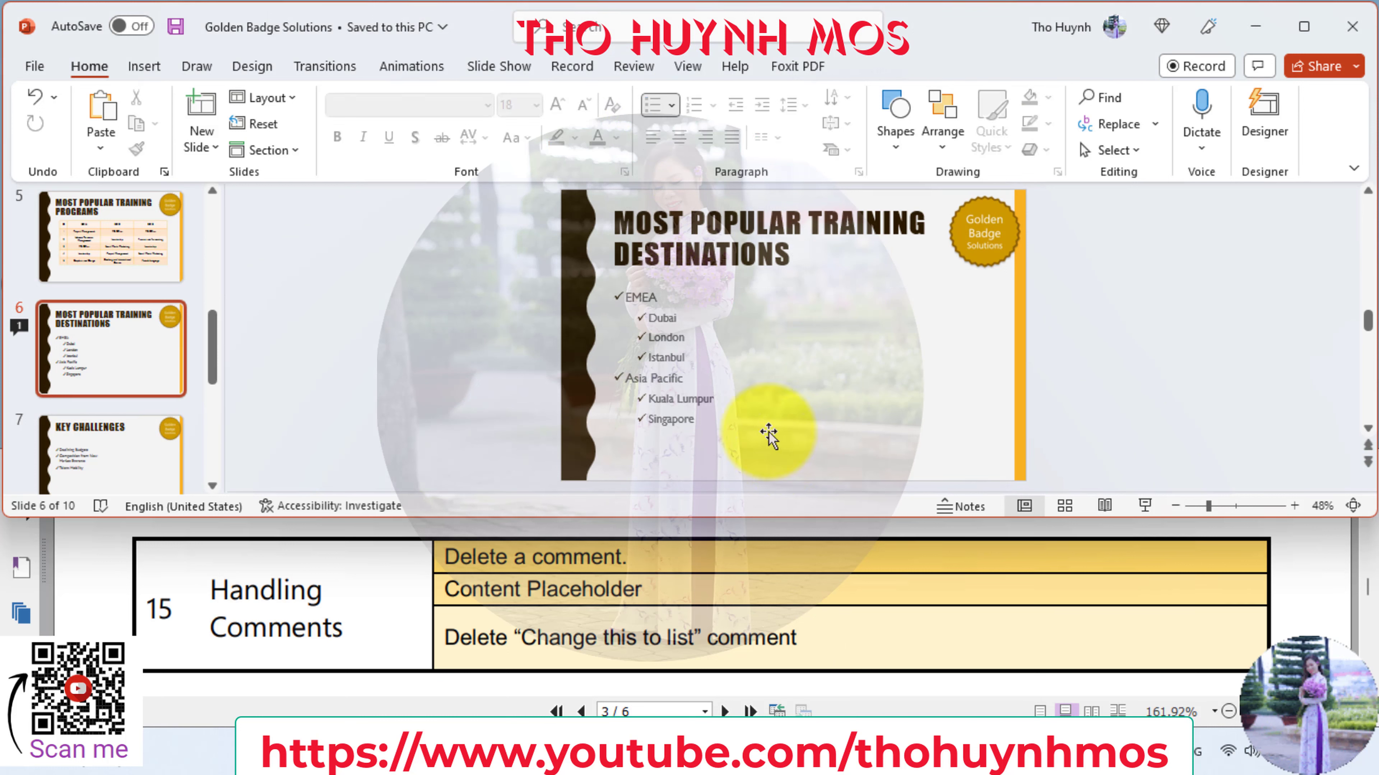
pyautogui.click(634, 66)
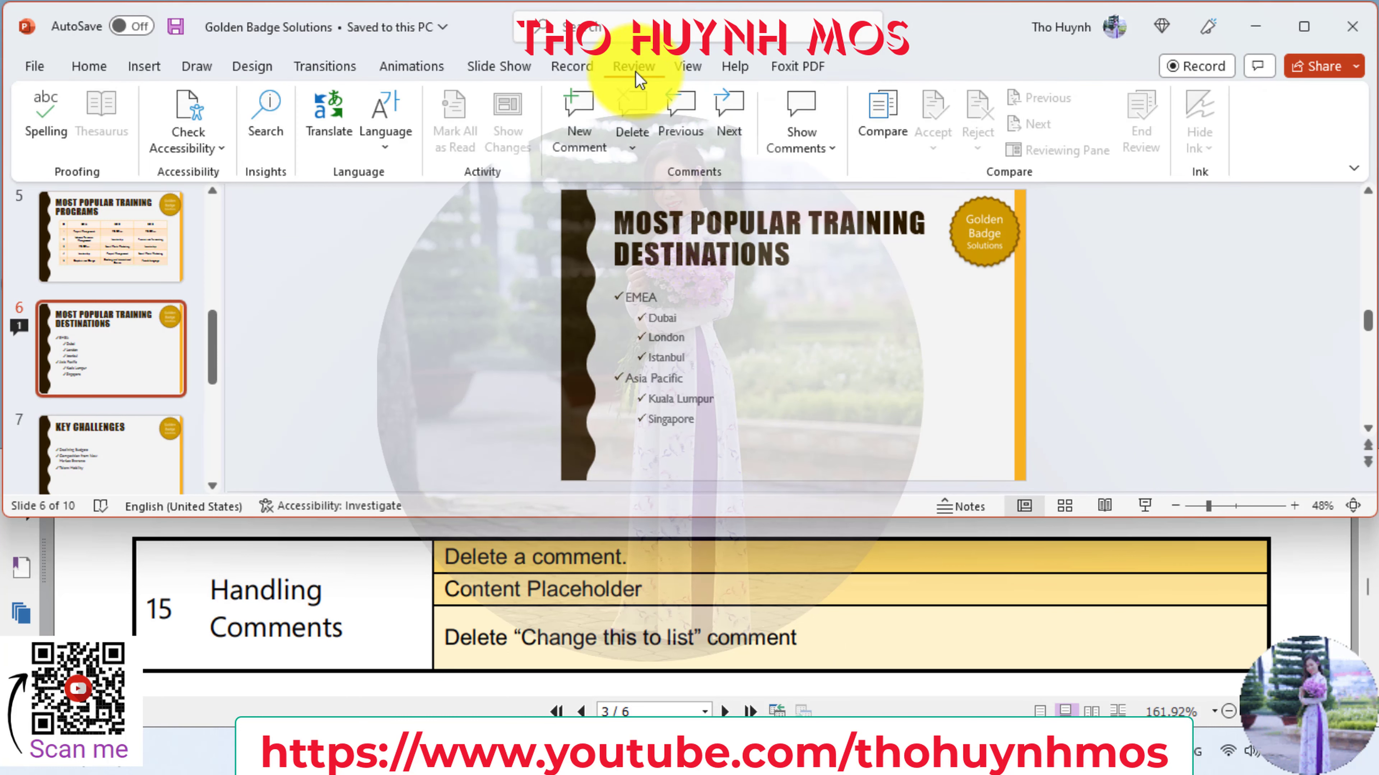
pyautogui.click(729, 109)
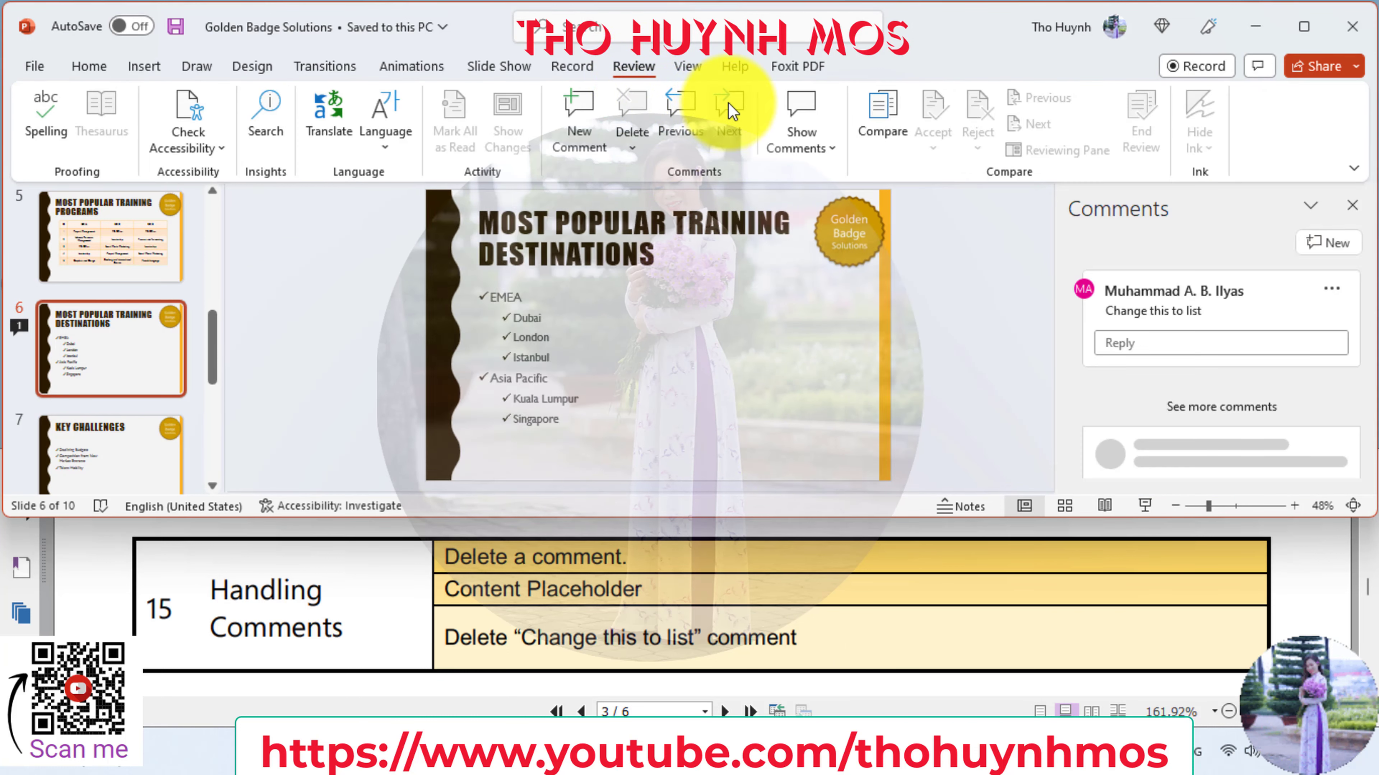
pyautogui.click(1110, 291)
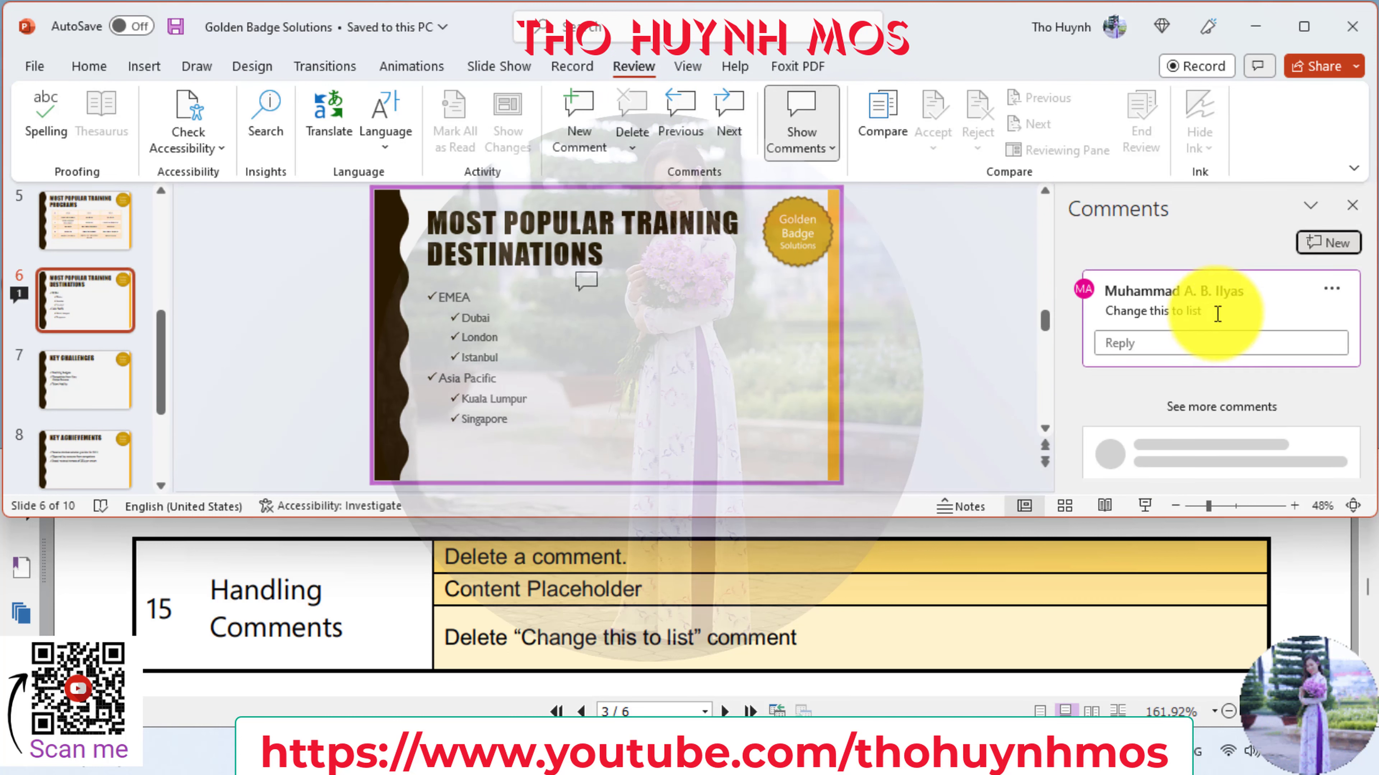
pyautogui.click(1332, 291)
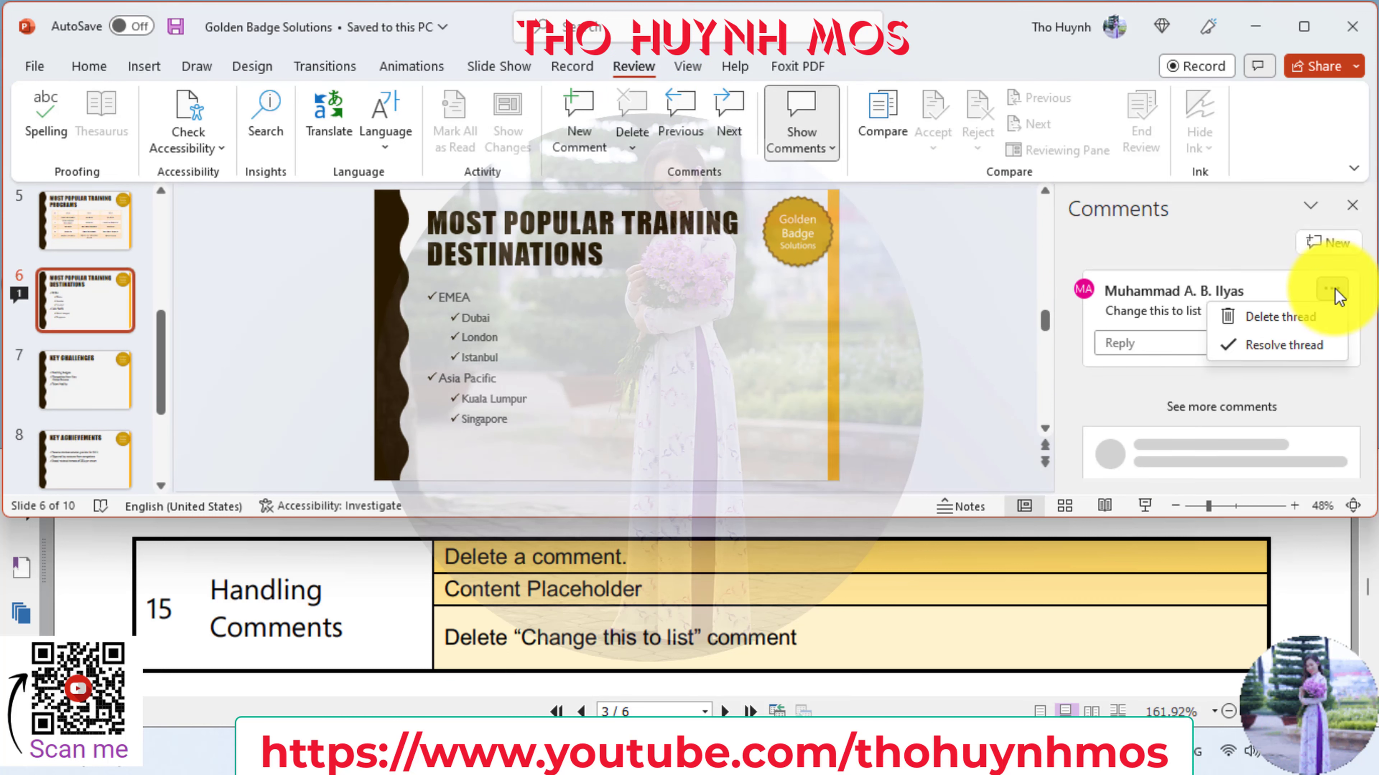
pyautogui.click(1297, 318)
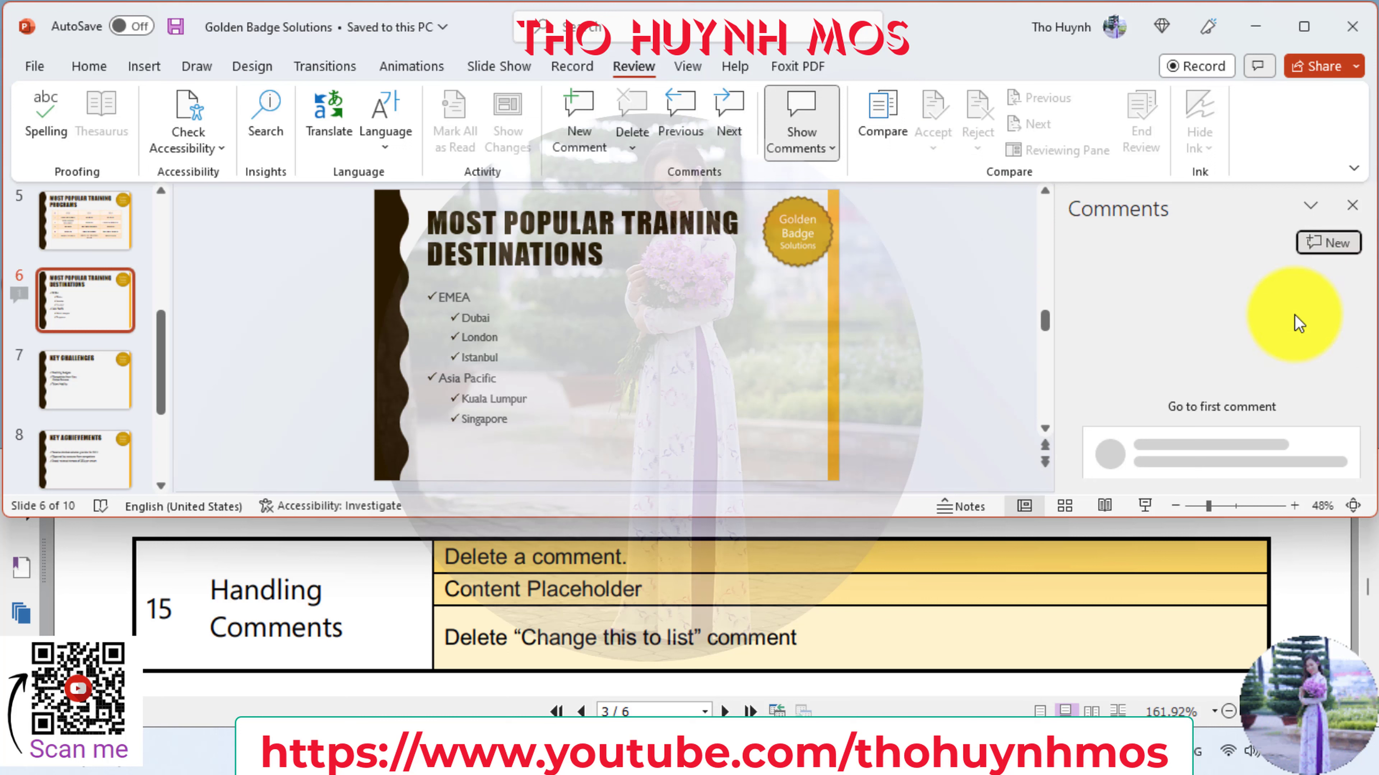
pyautogui.click(1353, 205)
pyautogui.click(863, 605)
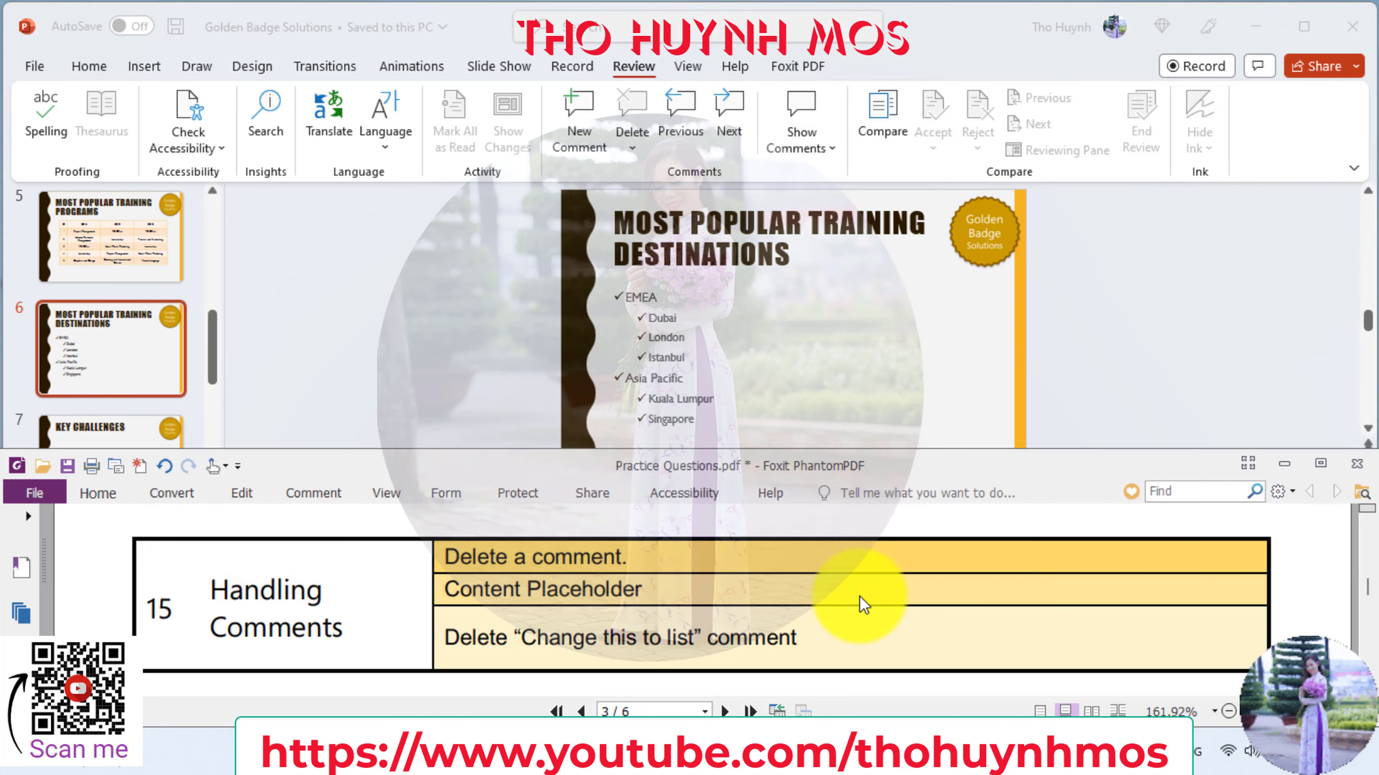
# - Scroll the task PDF to task 16, then scroll the slide thumbnails to find Revenue by Product Lines
pyautogui.scroll(-1, 863, 604)
pyautogui.scroll(-1, 863, 605)
pyautogui.scroll(-1, 863, 605)
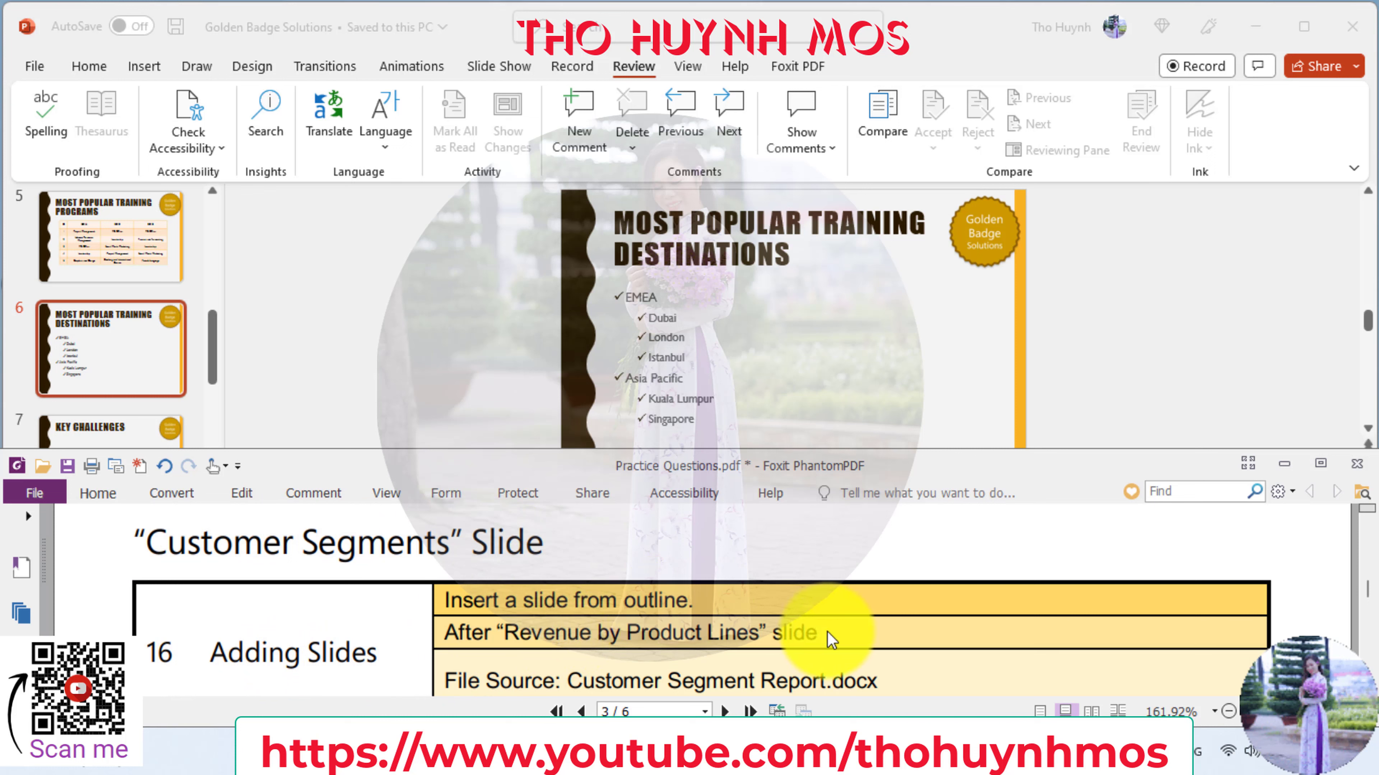
pyautogui.click(126, 361)
pyautogui.scroll(-1, 121, 352)
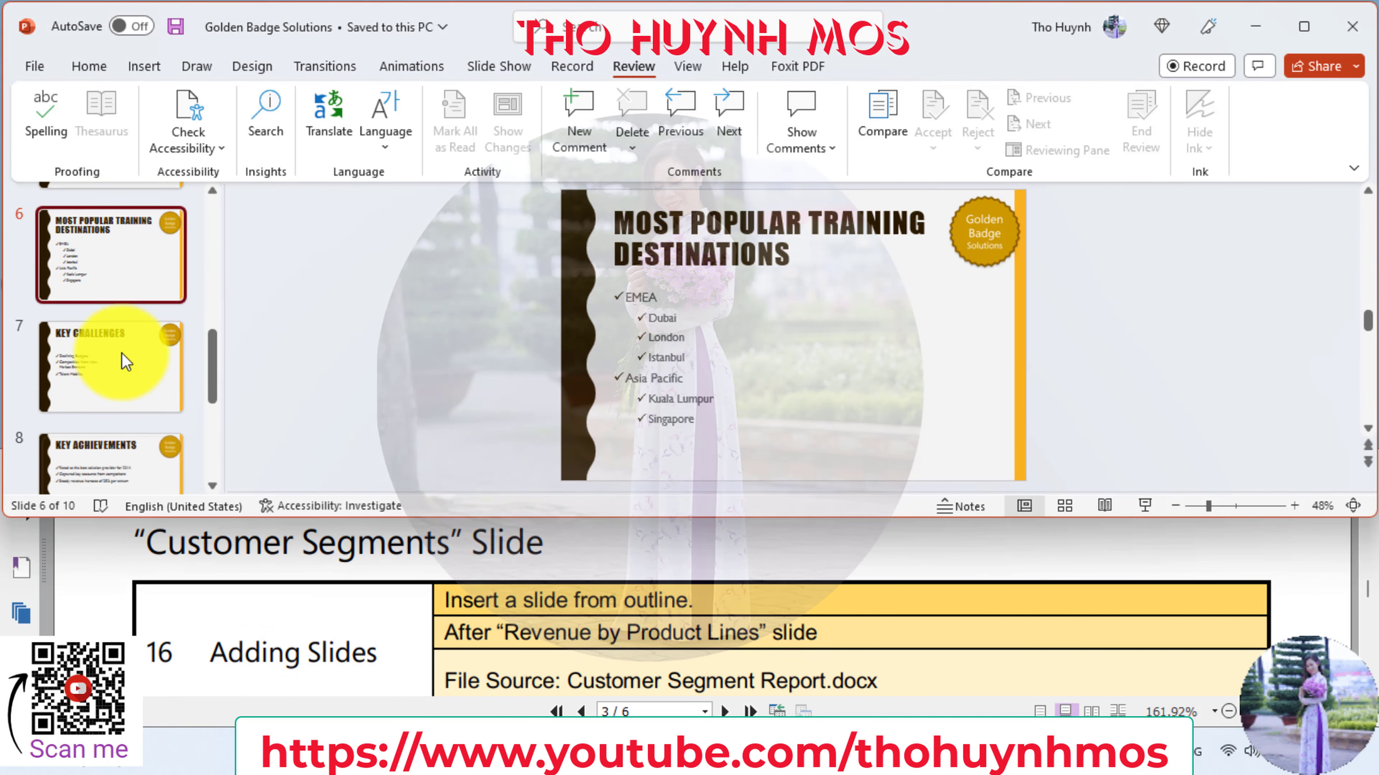
pyautogui.scroll(-1, 122, 352)
pyautogui.scroll(-1, 122, 353)
pyautogui.scroll(-1, 122, 352)
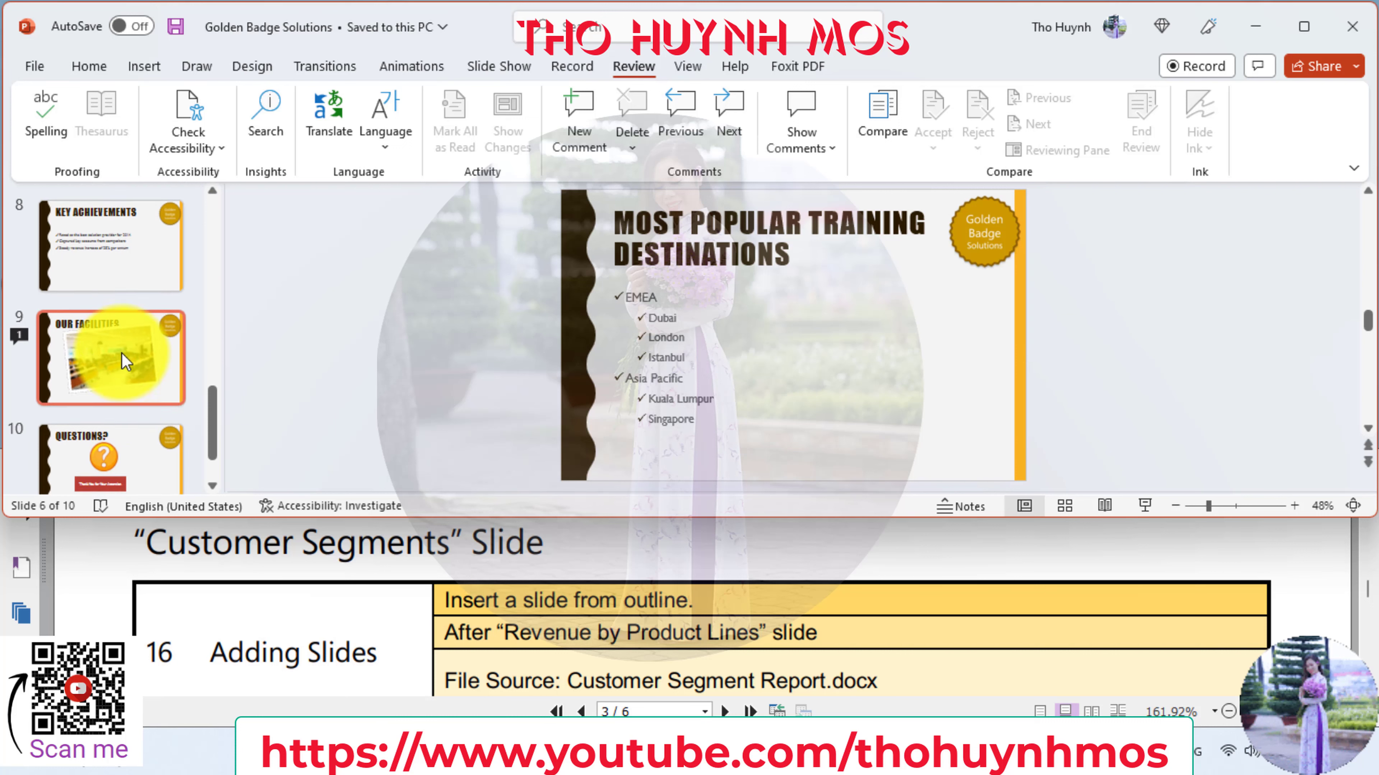
pyautogui.scroll(1, 121, 353)
pyautogui.scroll(1, 121, 353)
pyautogui.scroll(1, 123, 352)
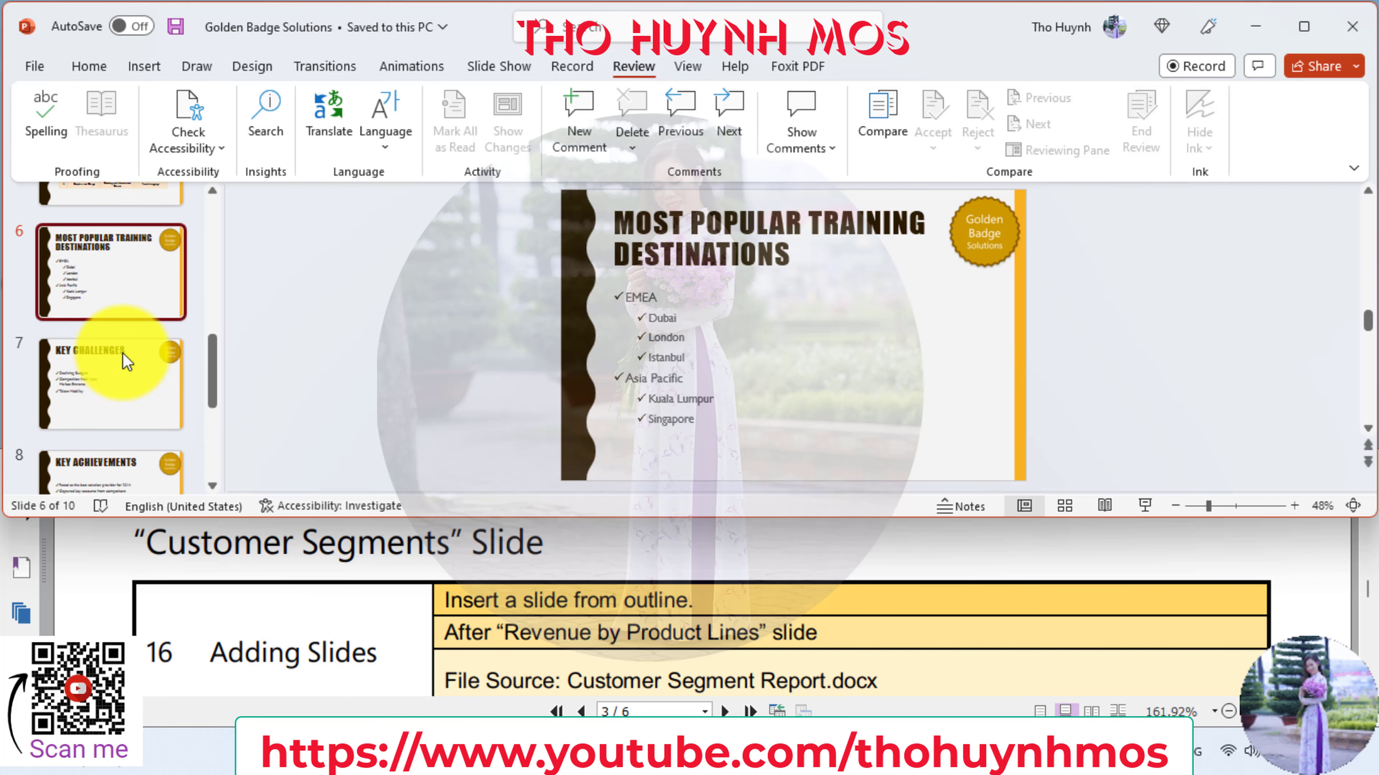
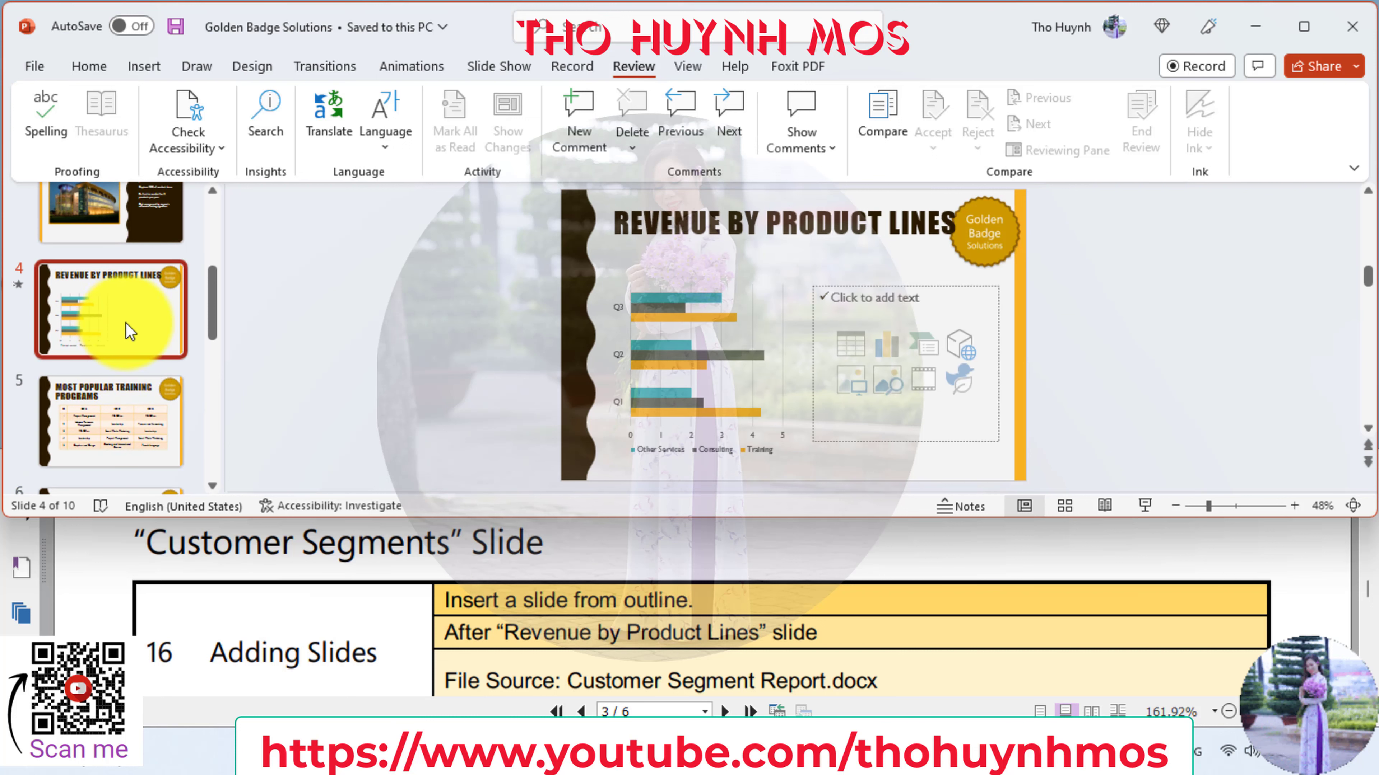
# - Insert slides from the Customer Segment Report outline after the Revenue by Product Lines slide
pyautogui.click(87, 369)
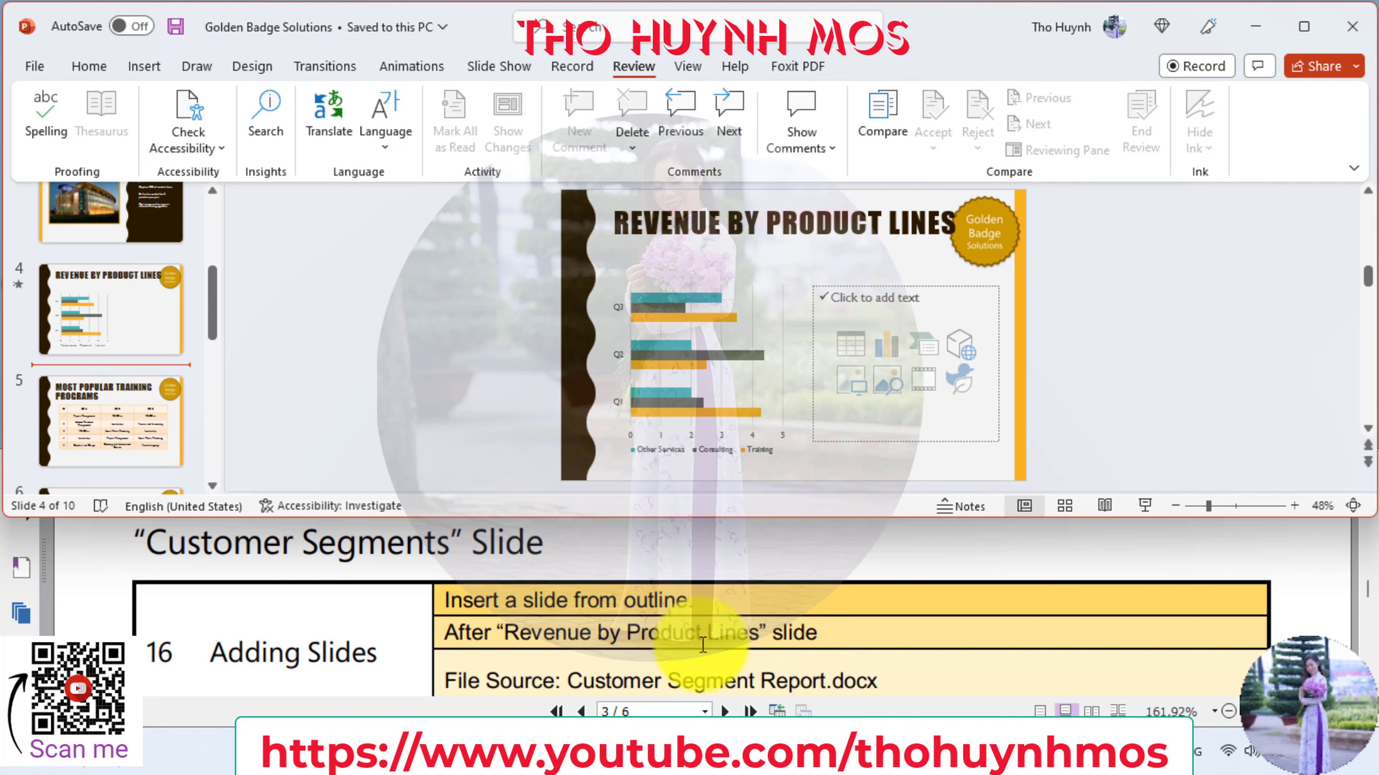
pyautogui.scroll(-2, 752, 670)
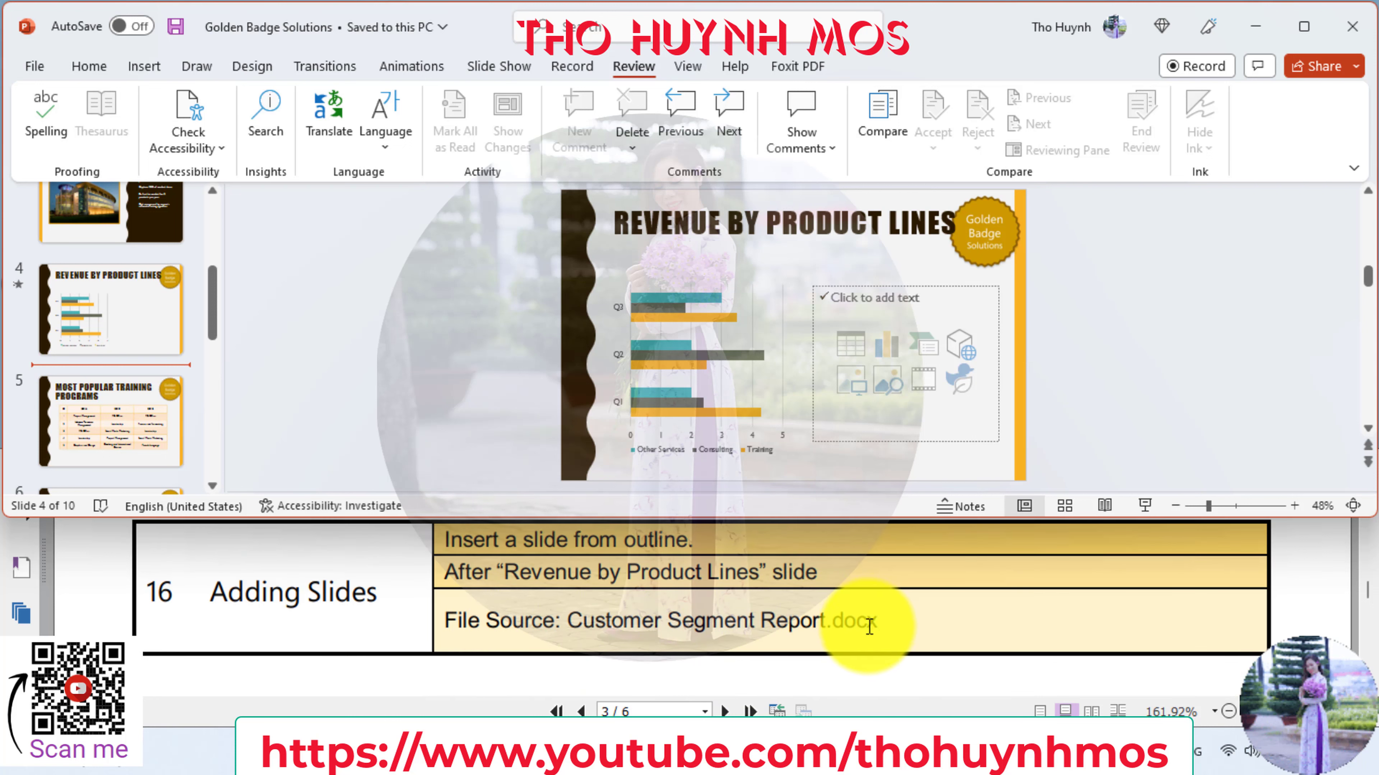
pyautogui.click(88, 66)
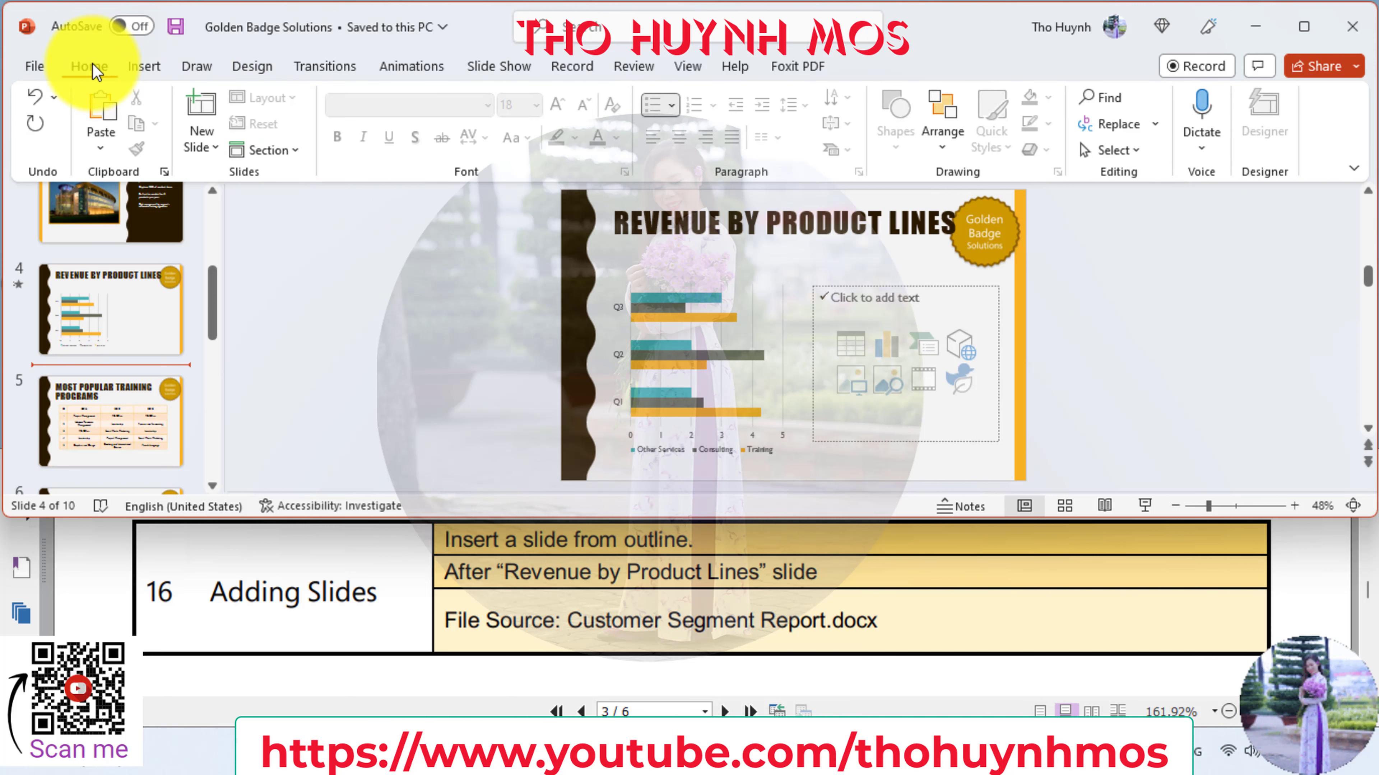
pyautogui.click(202, 146)
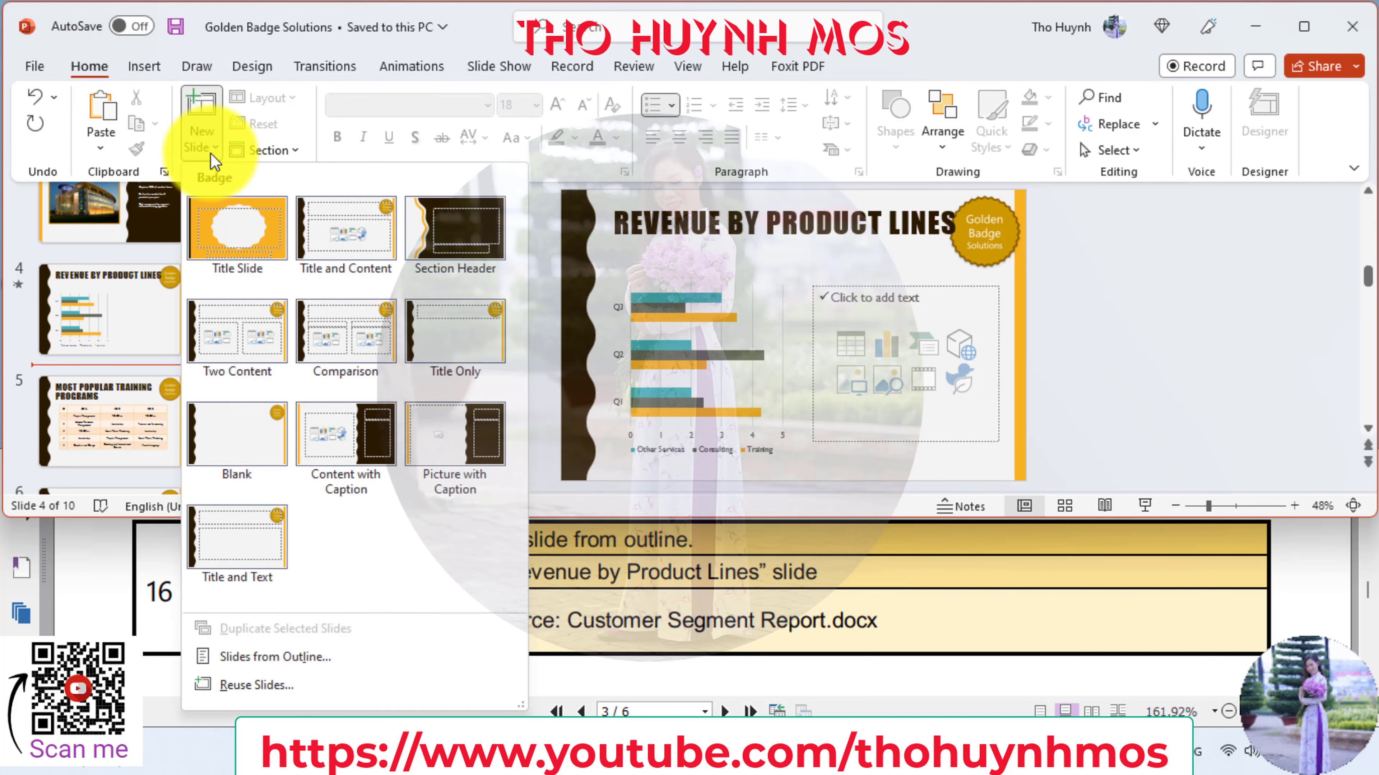
pyautogui.click(309, 658)
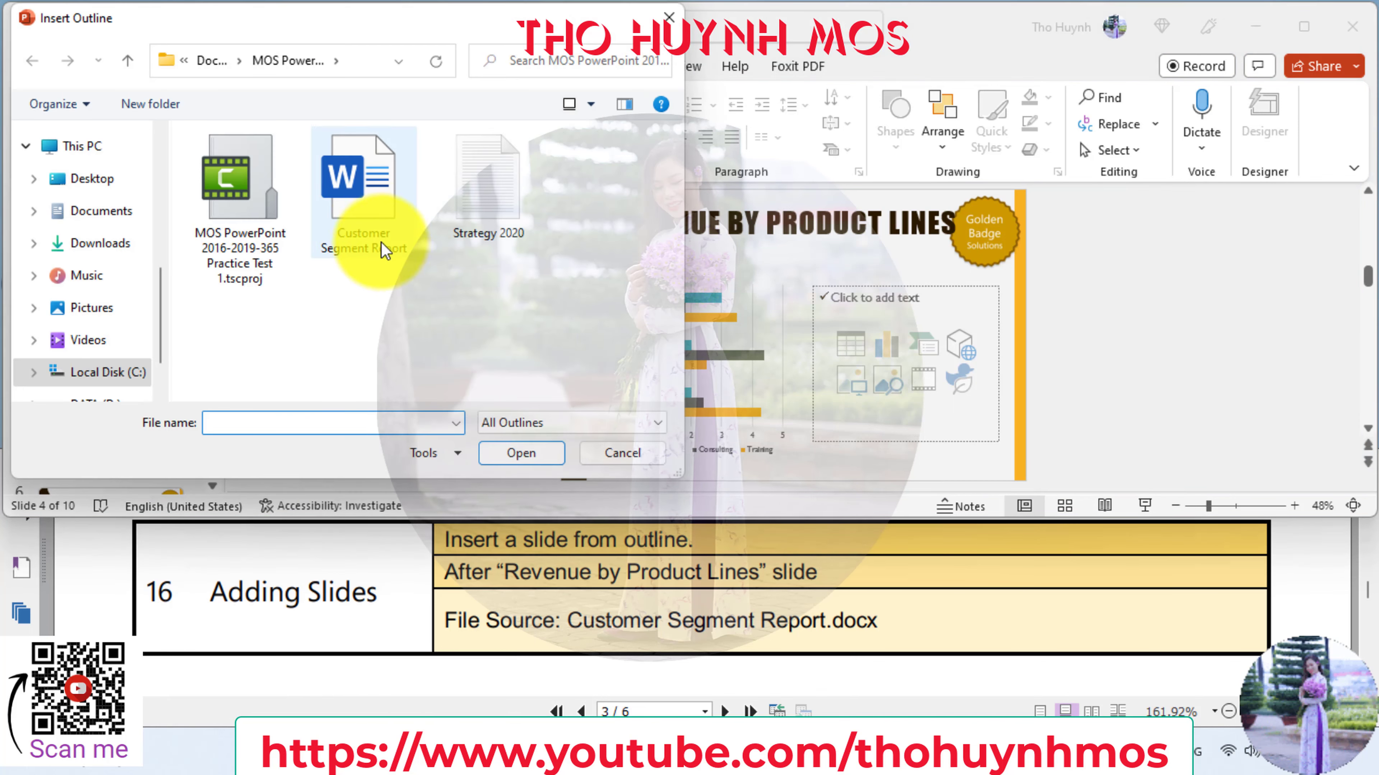
pyautogui.click(378, 232)
pyautogui.click(521, 455)
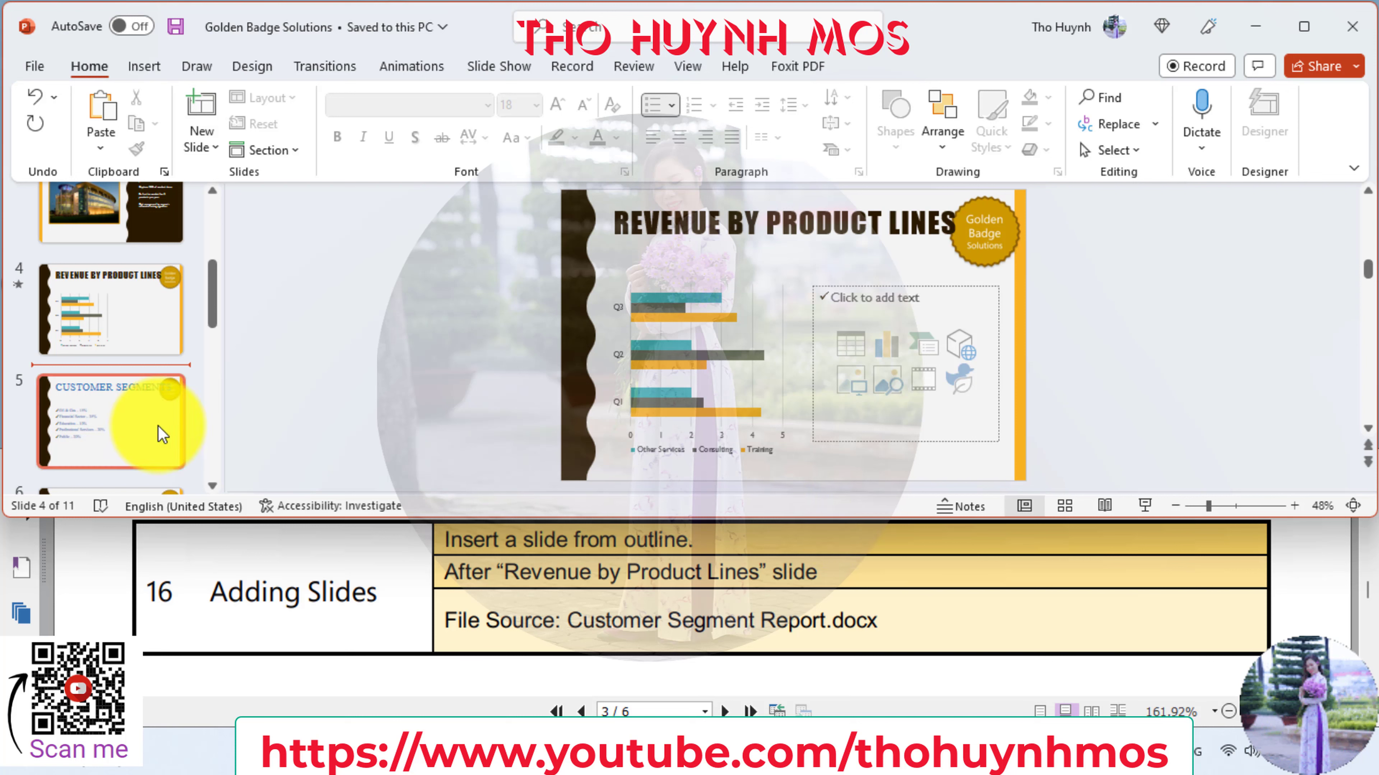
pyautogui.click(132, 429)
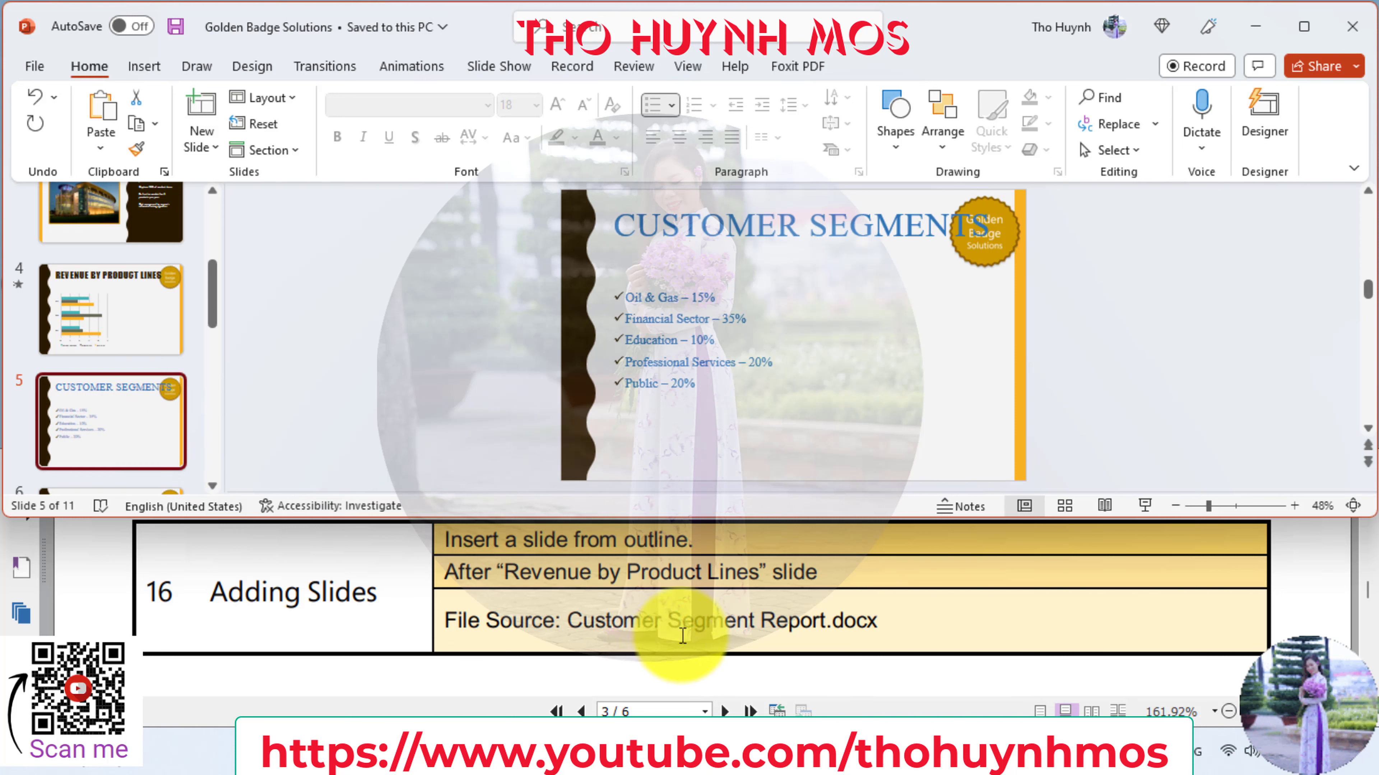
# - Select the whole bulleted list box on the Customer Segments slide
pyautogui.scroll(-2, 662, 646)
pyautogui.scroll(-1, 696, 636)
pyautogui.scroll(-1, 696, 635)
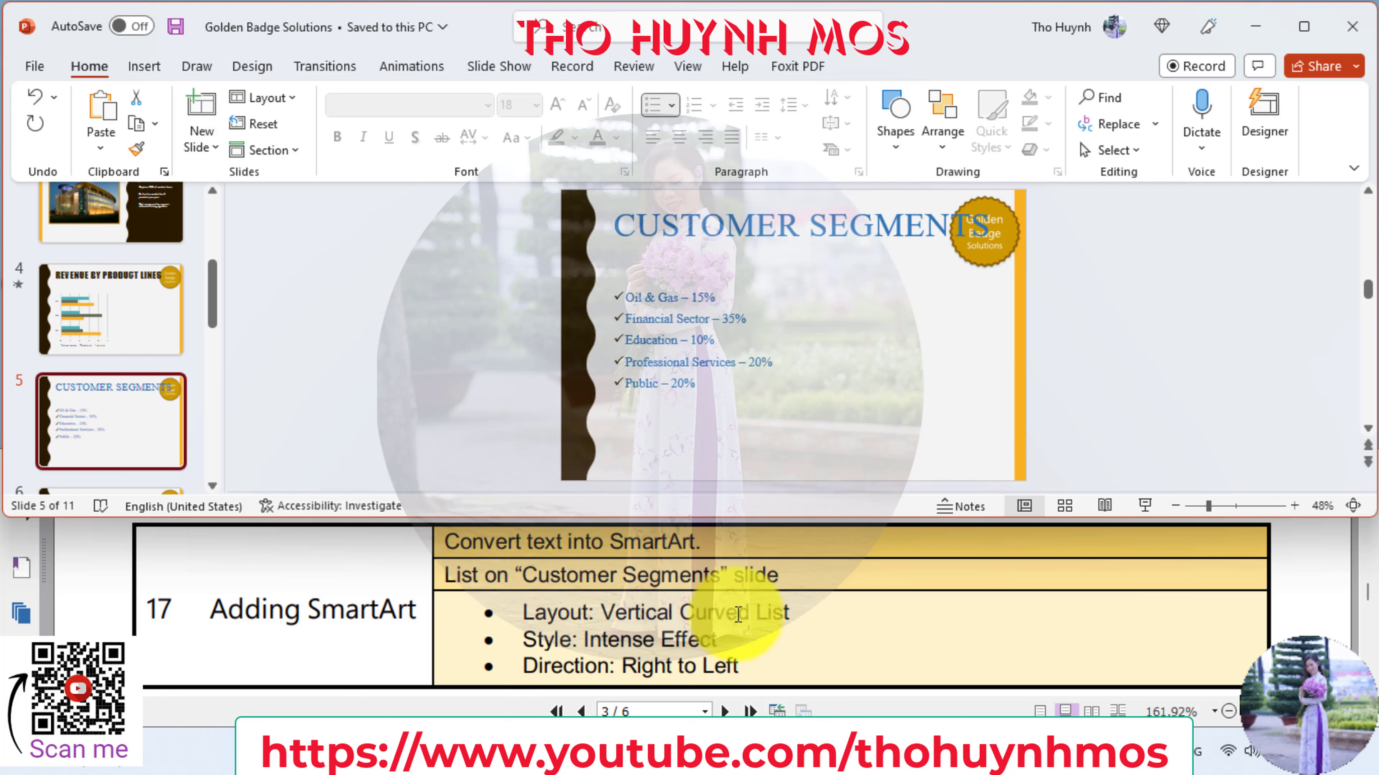
pyautogui.click(628, 297)
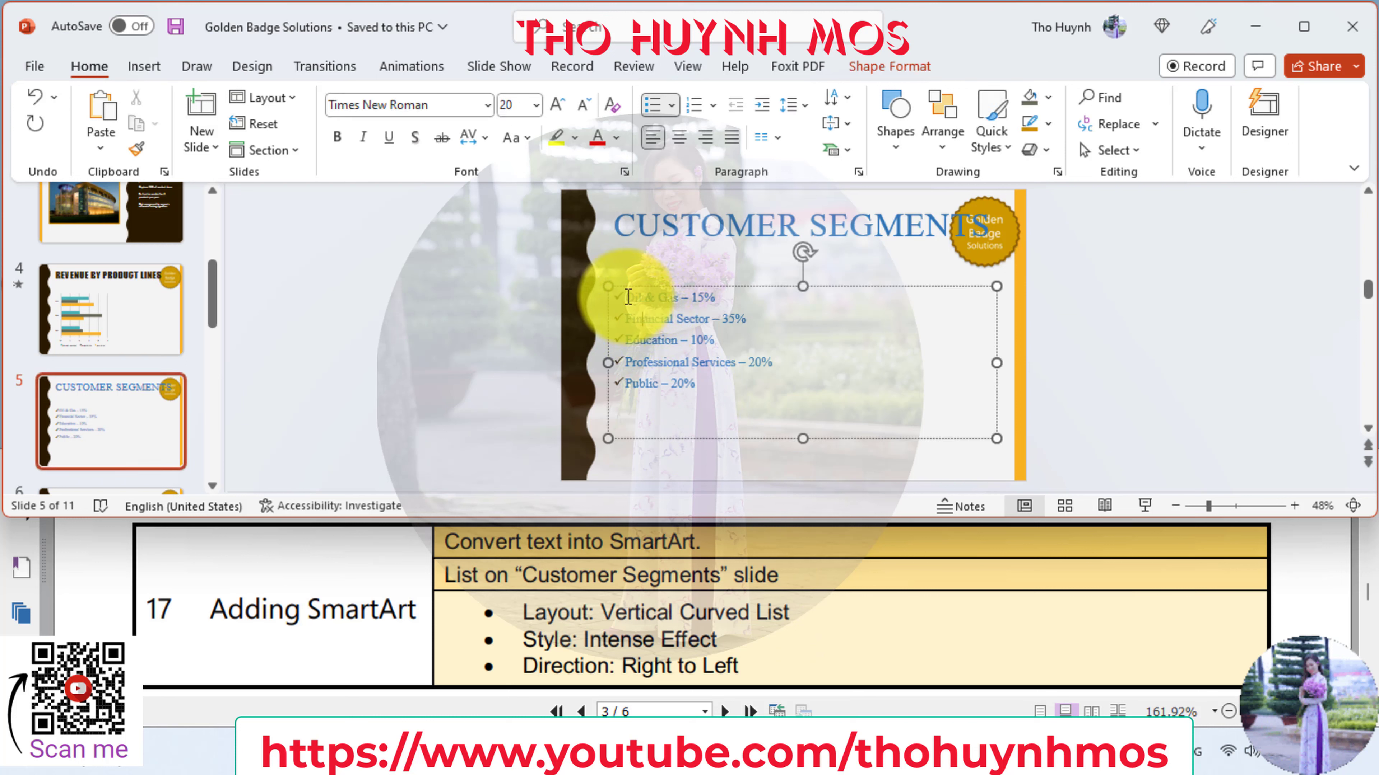
pyautogui.click(628, 286)
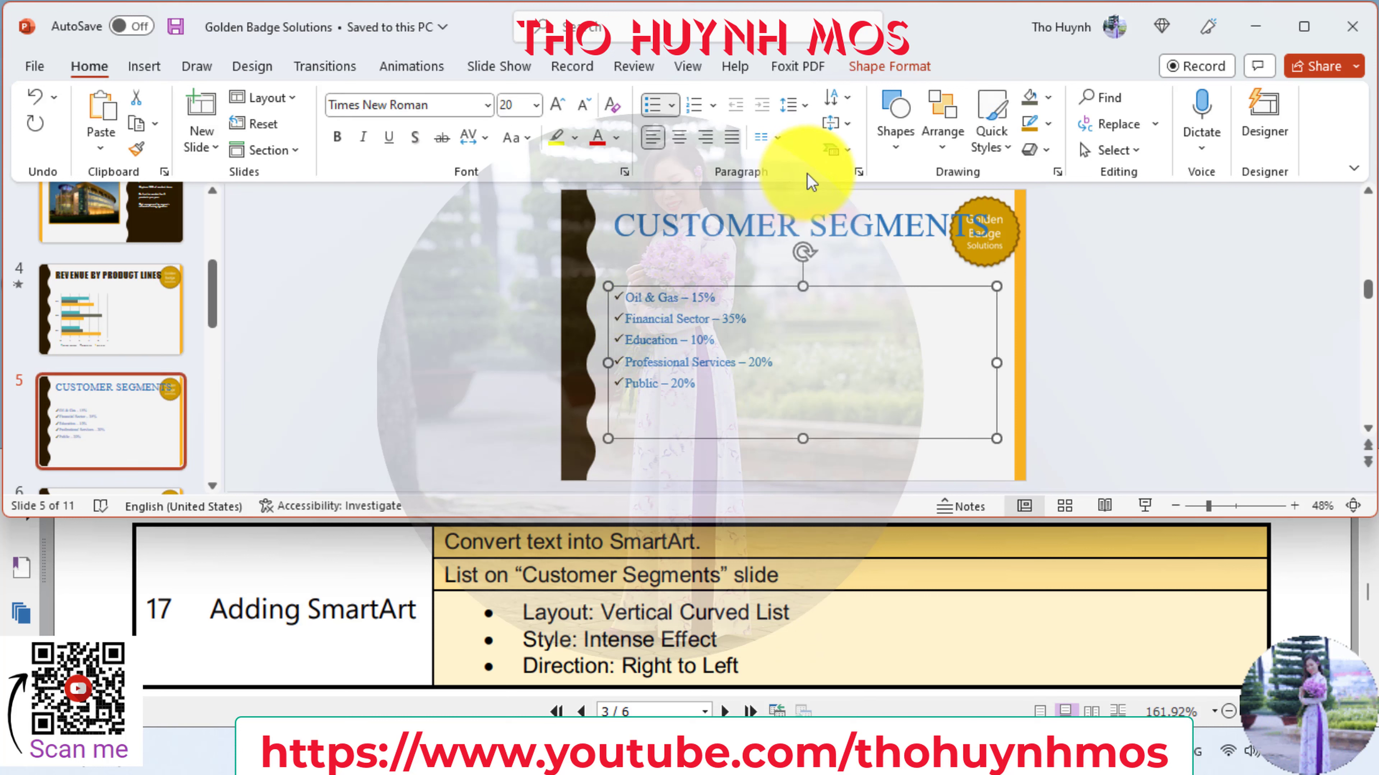
# - Convert the list to the Vertical Curved List SmartArt layout
pyautogui.click(846, 152)
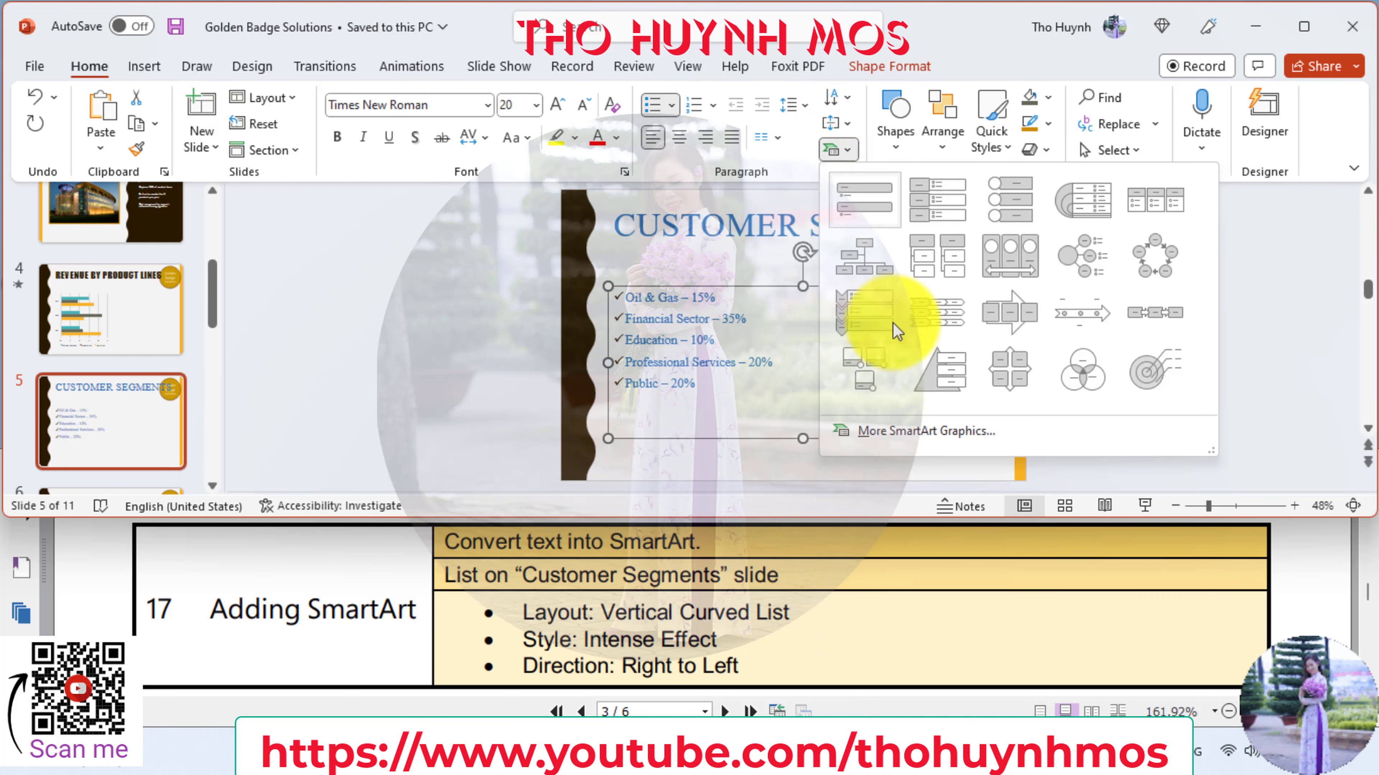
pyautogui.click(916, 431)
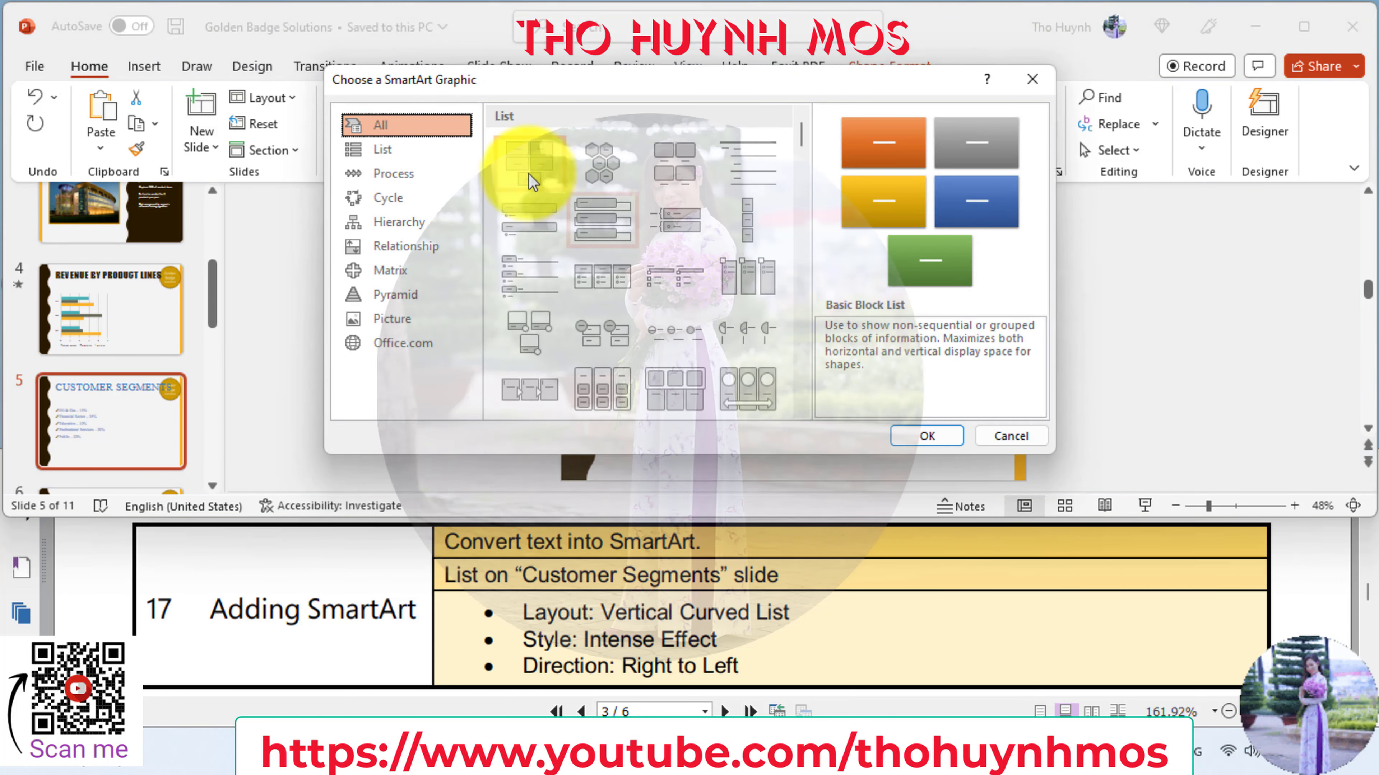
pyautogui.click(530, 173)
pyautogui.press('v')
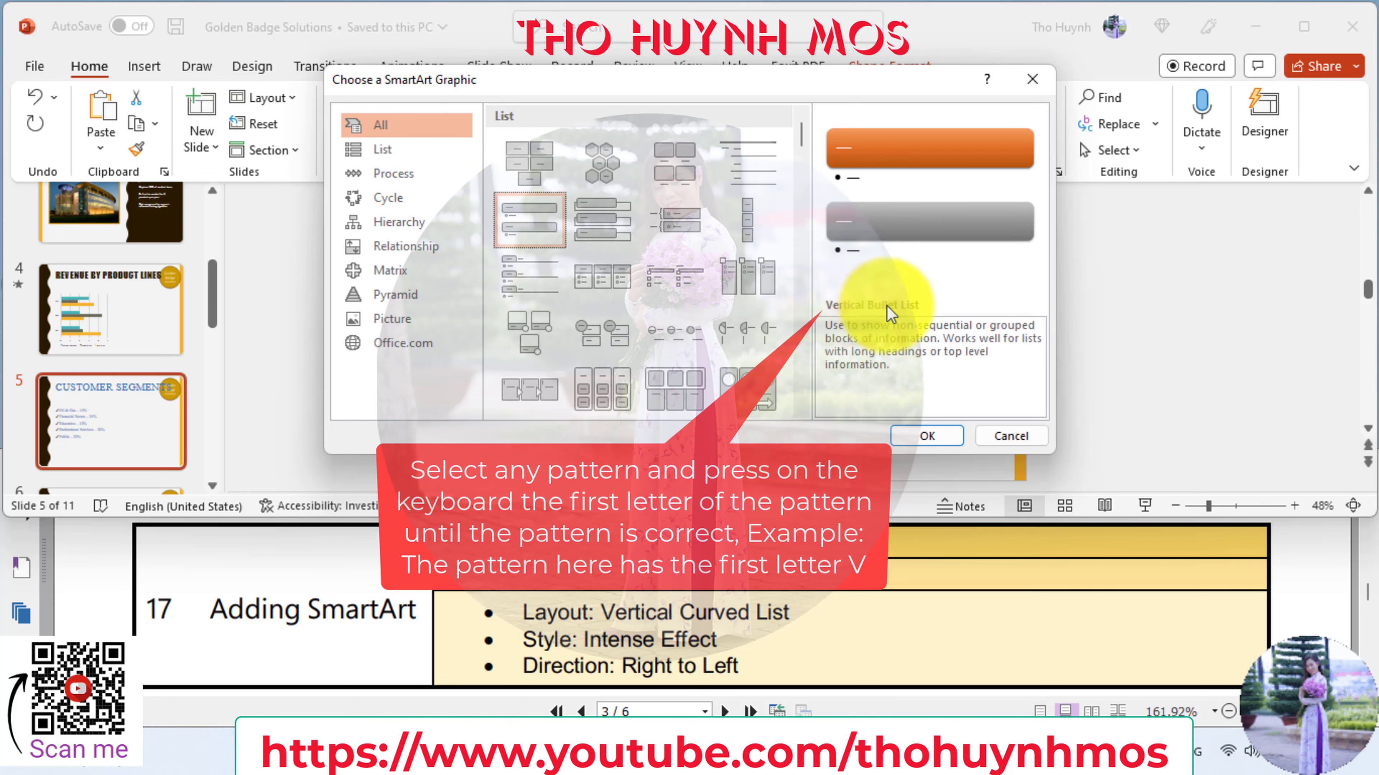
pyautogui.press('v')
pyautogui.press('v')
pyautogui.press('v')
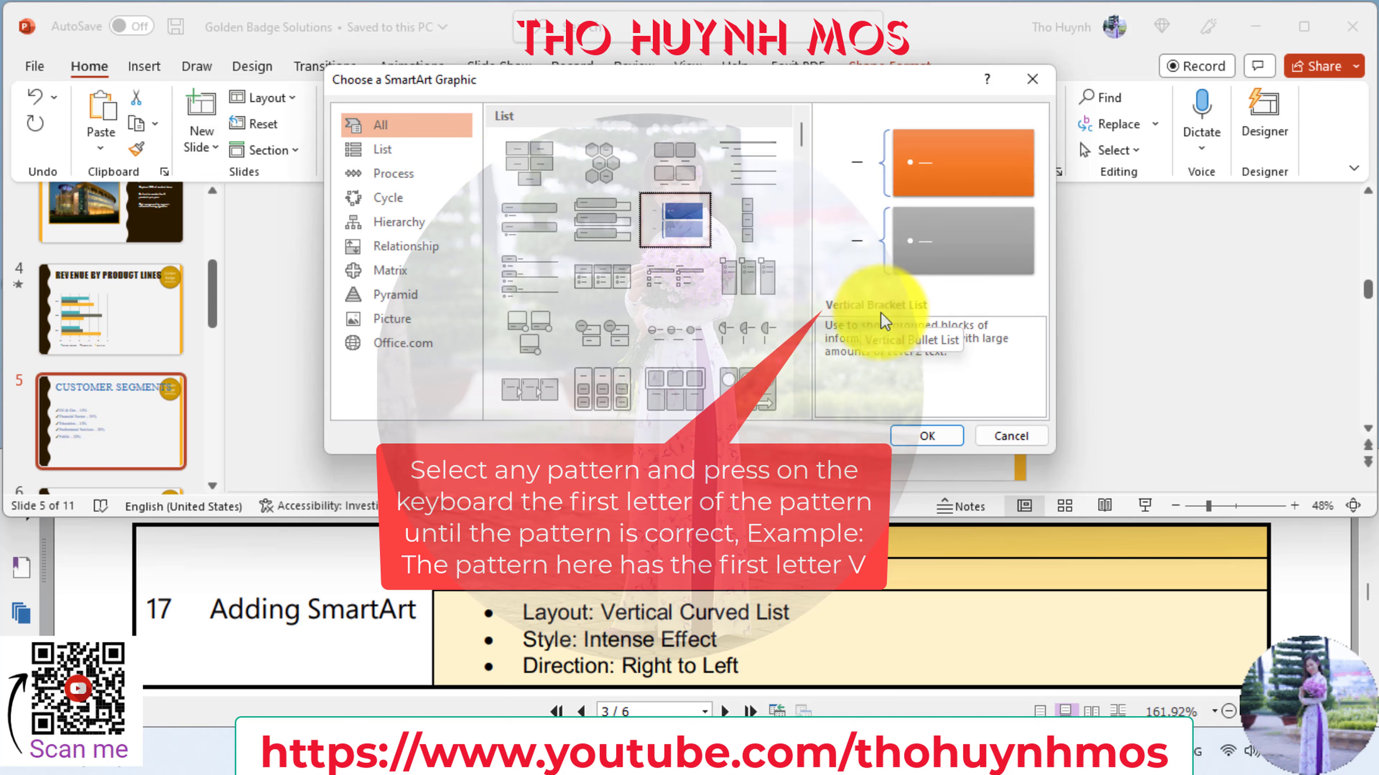
pyautogui.press('v')
pyautogui.press('v')
pyautogui.press('v')
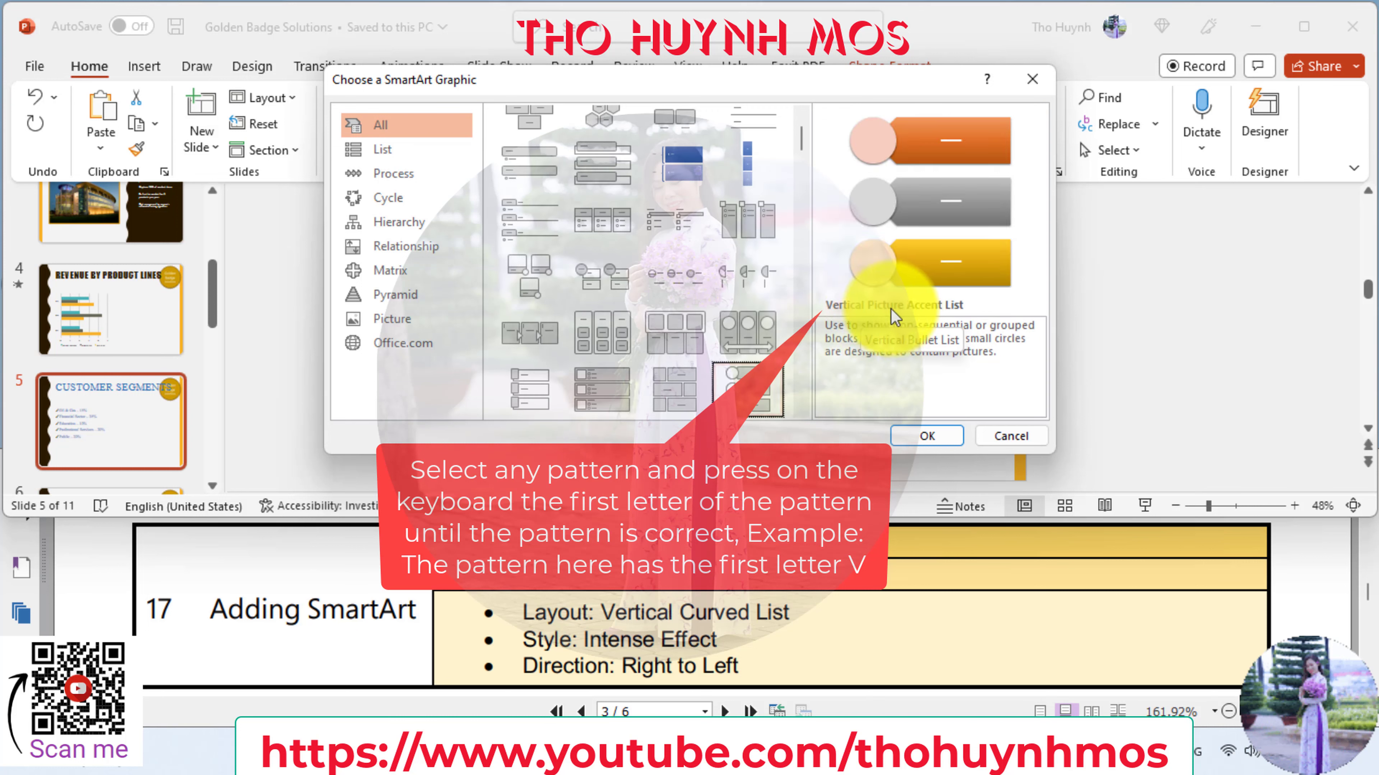
pyautogui.press('v')
pyautogui.press('v')
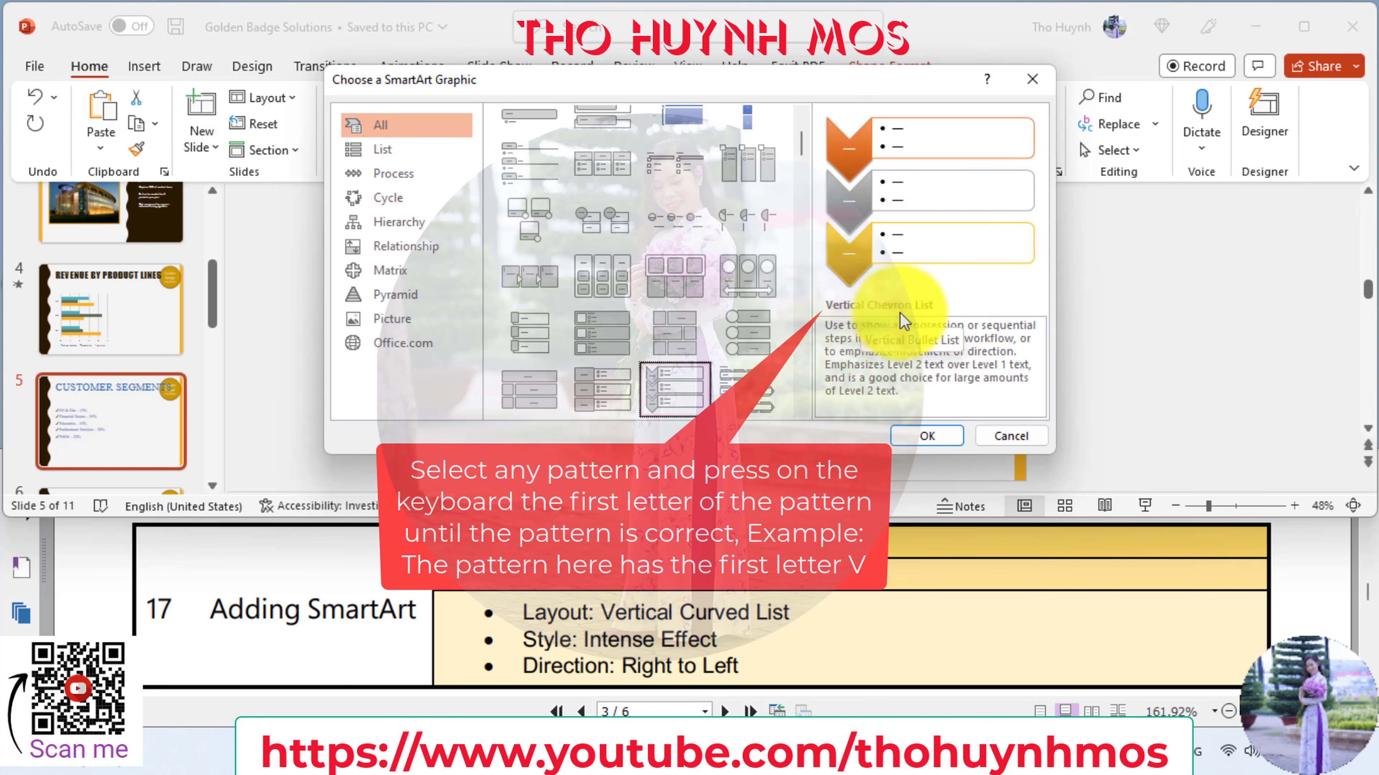
pyautogui.press('v')
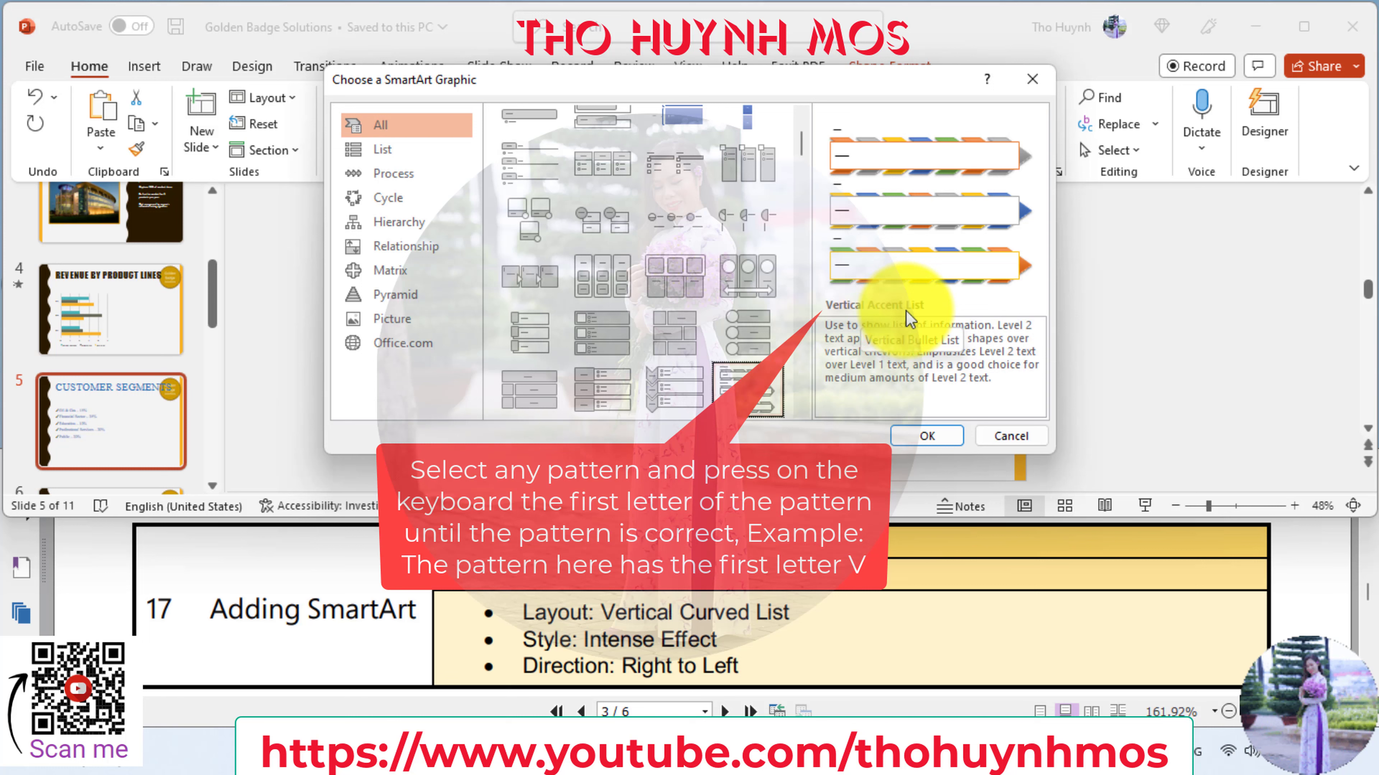
pyautogui.press('v')
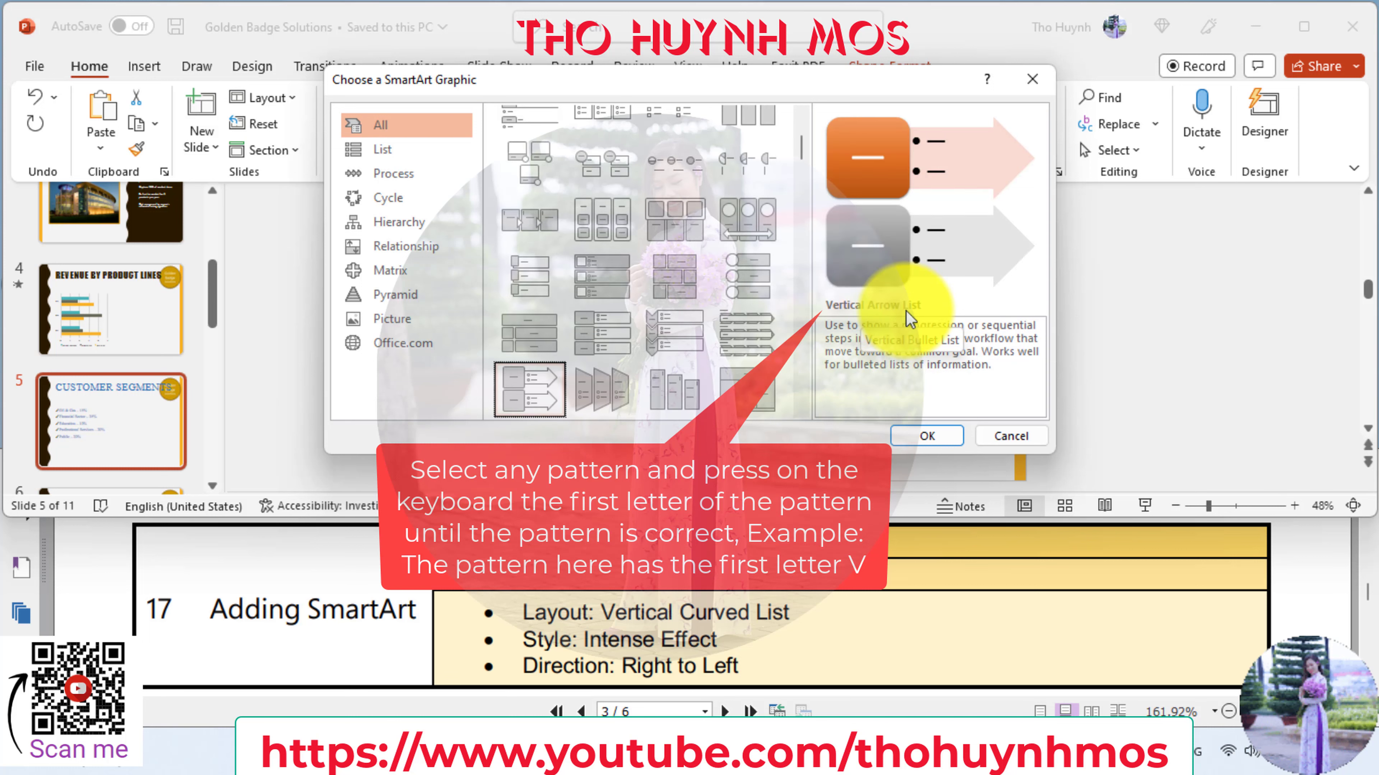
pyautogui.press('v')
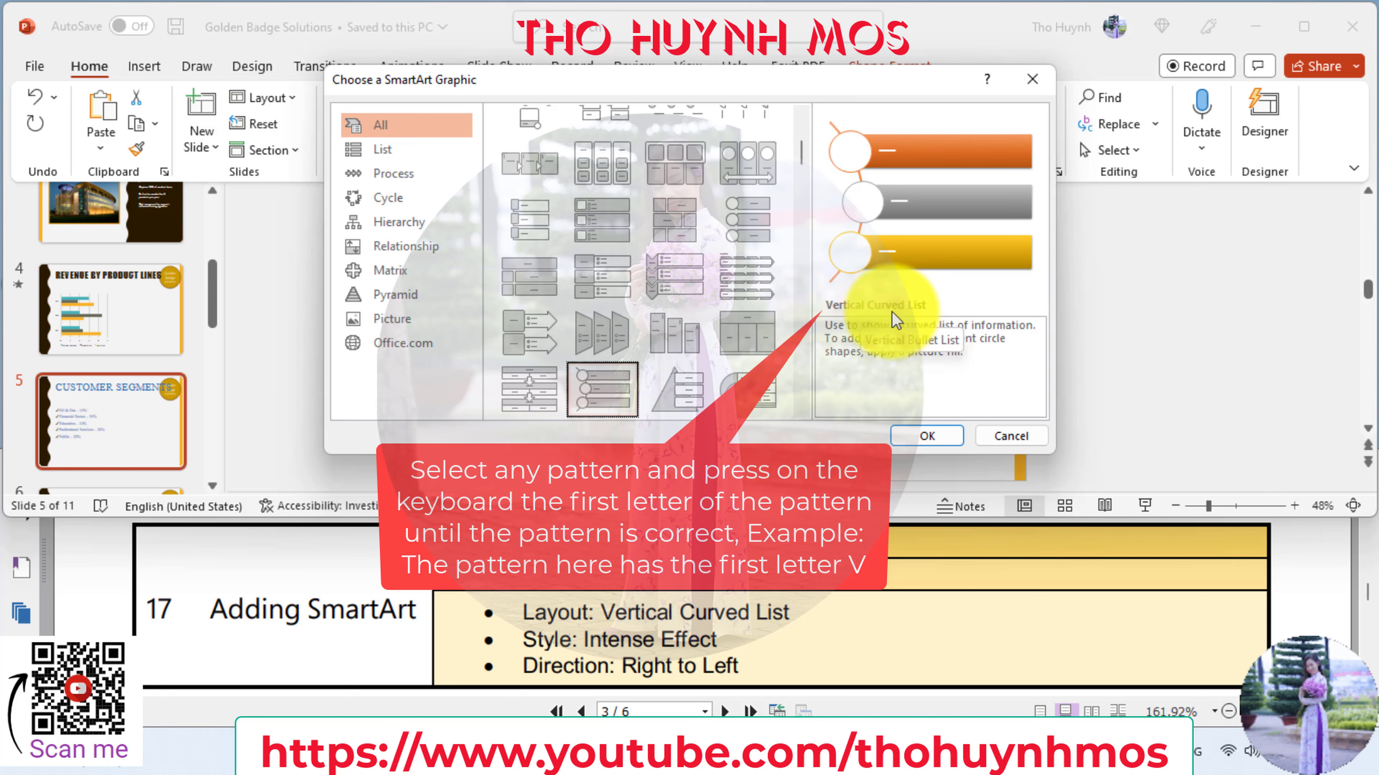
pyautogui.click(926, 437)
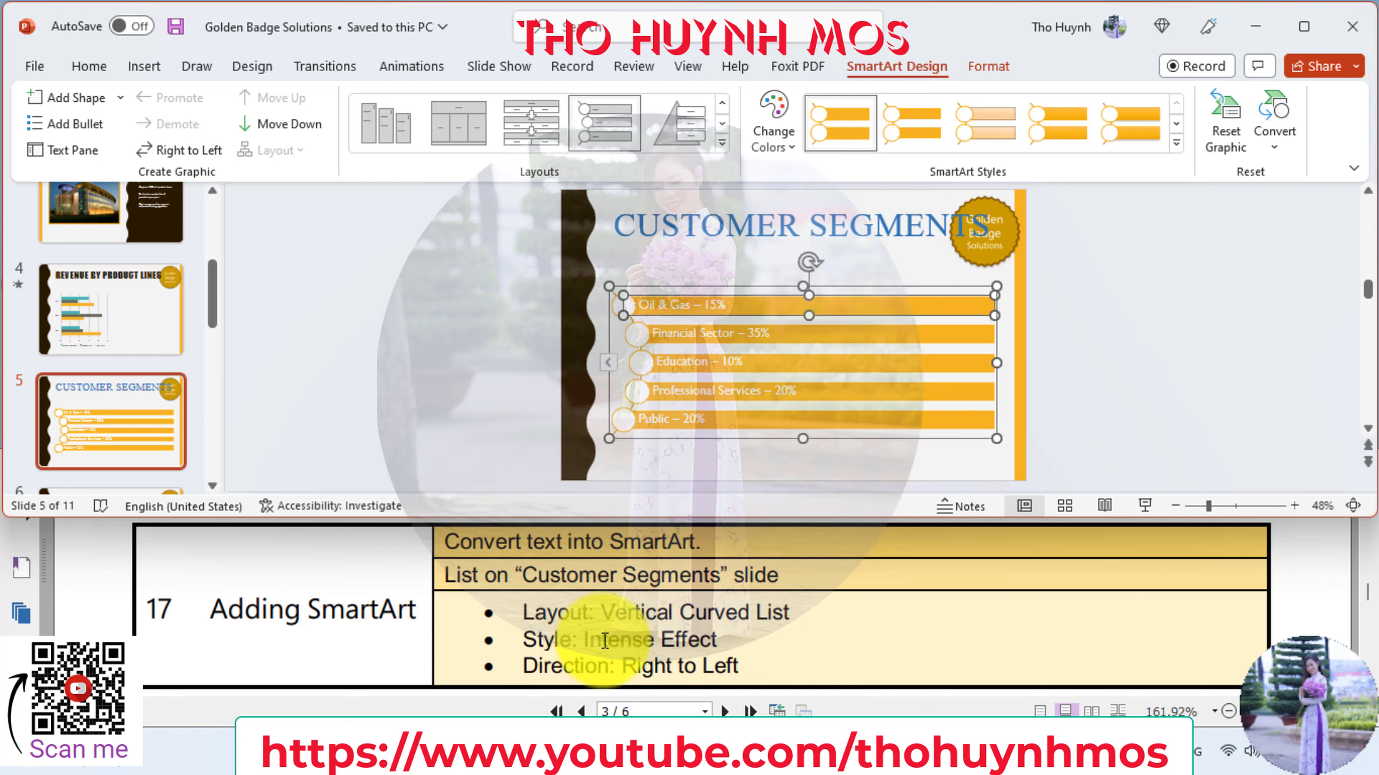
# - Apply the Intense Effect SmartArt style to the Customer Segments graphic
pyautogui.click(851, 286)
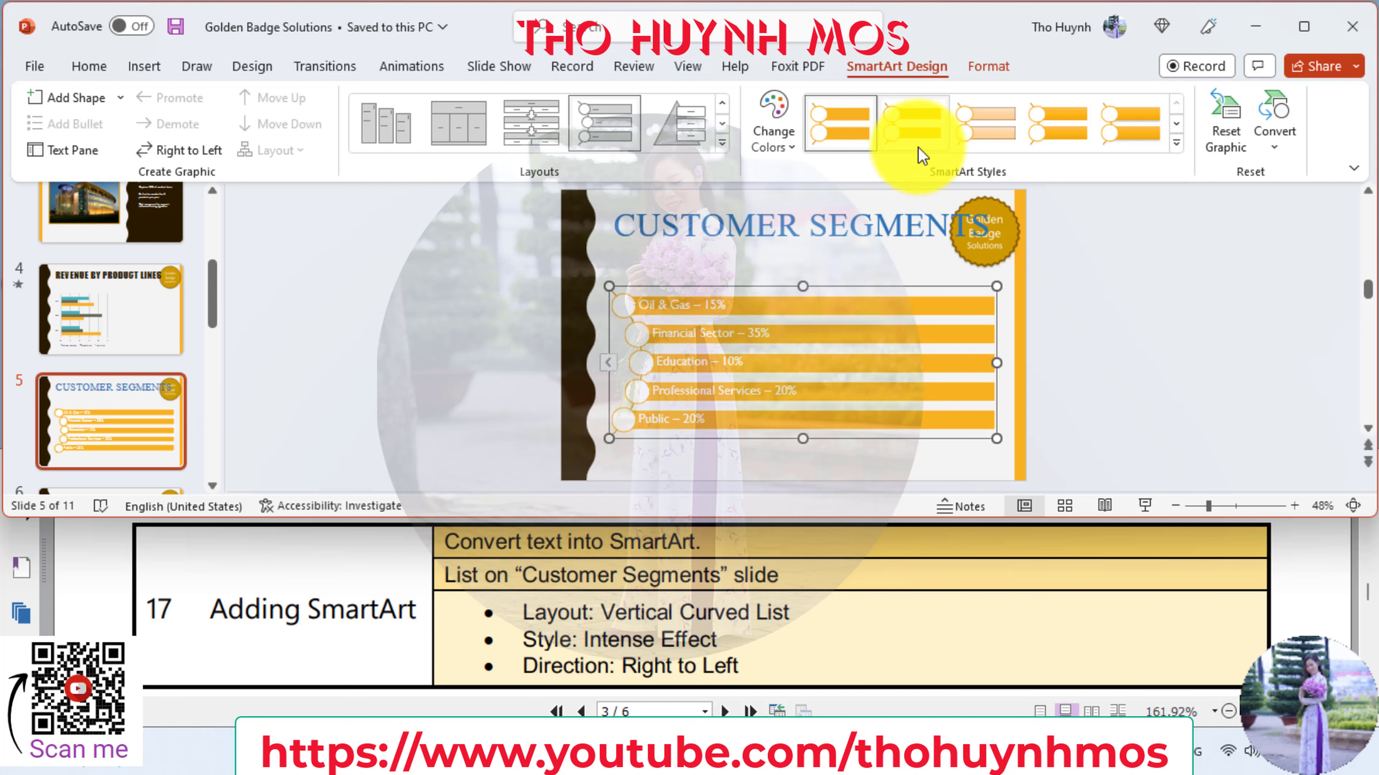
pyautogui.click(1180, 144)
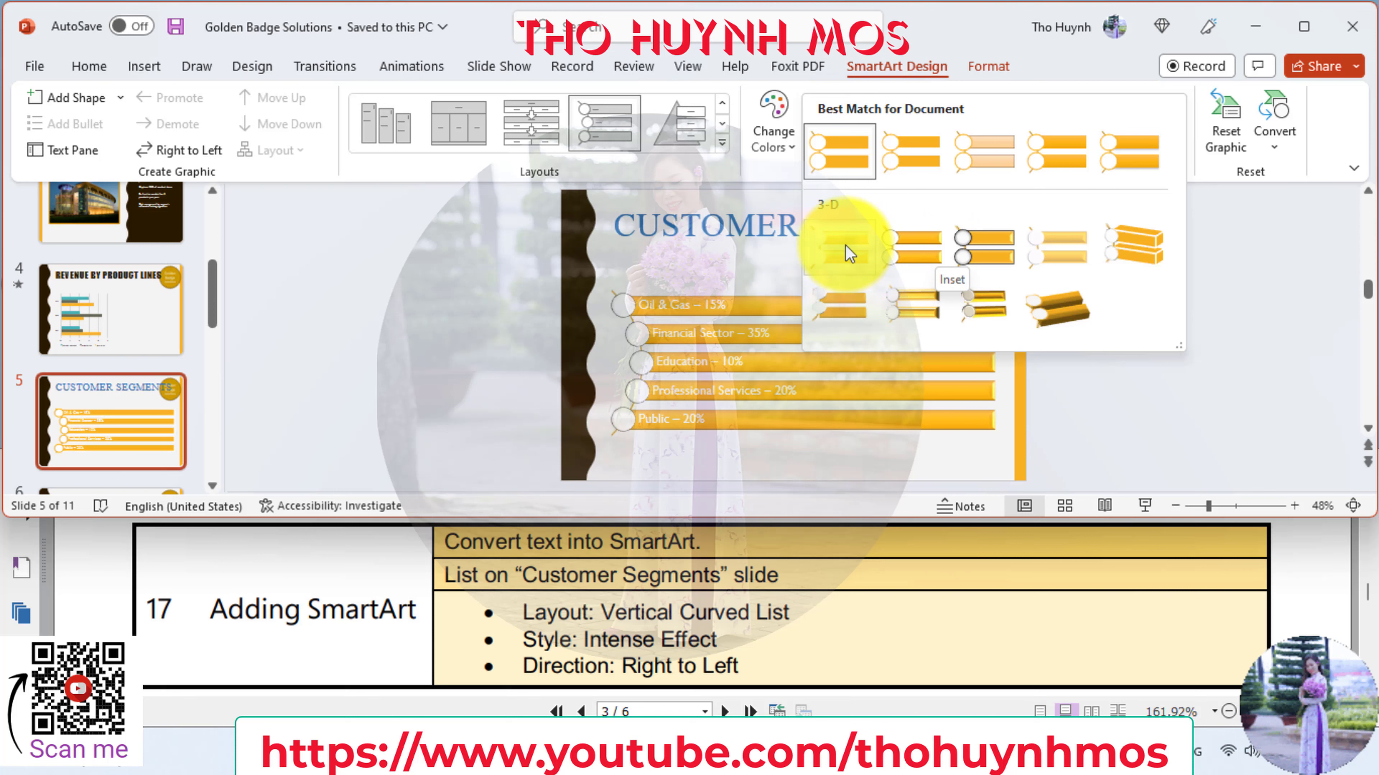
pyautogui.click(924, 251)
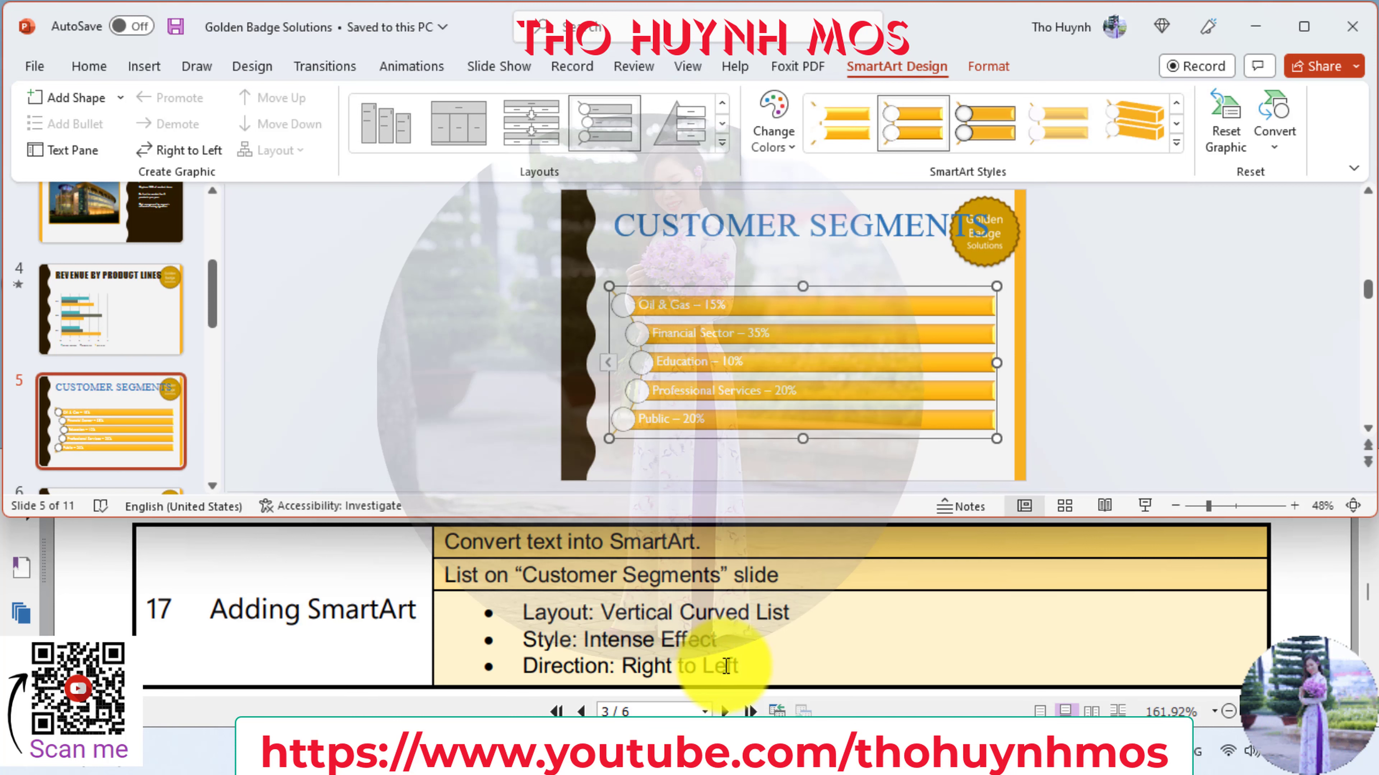
# - Make the SmartArt run Right to Left and bring up question 18 in the practice PDF
pyautogui.click(204, 155)
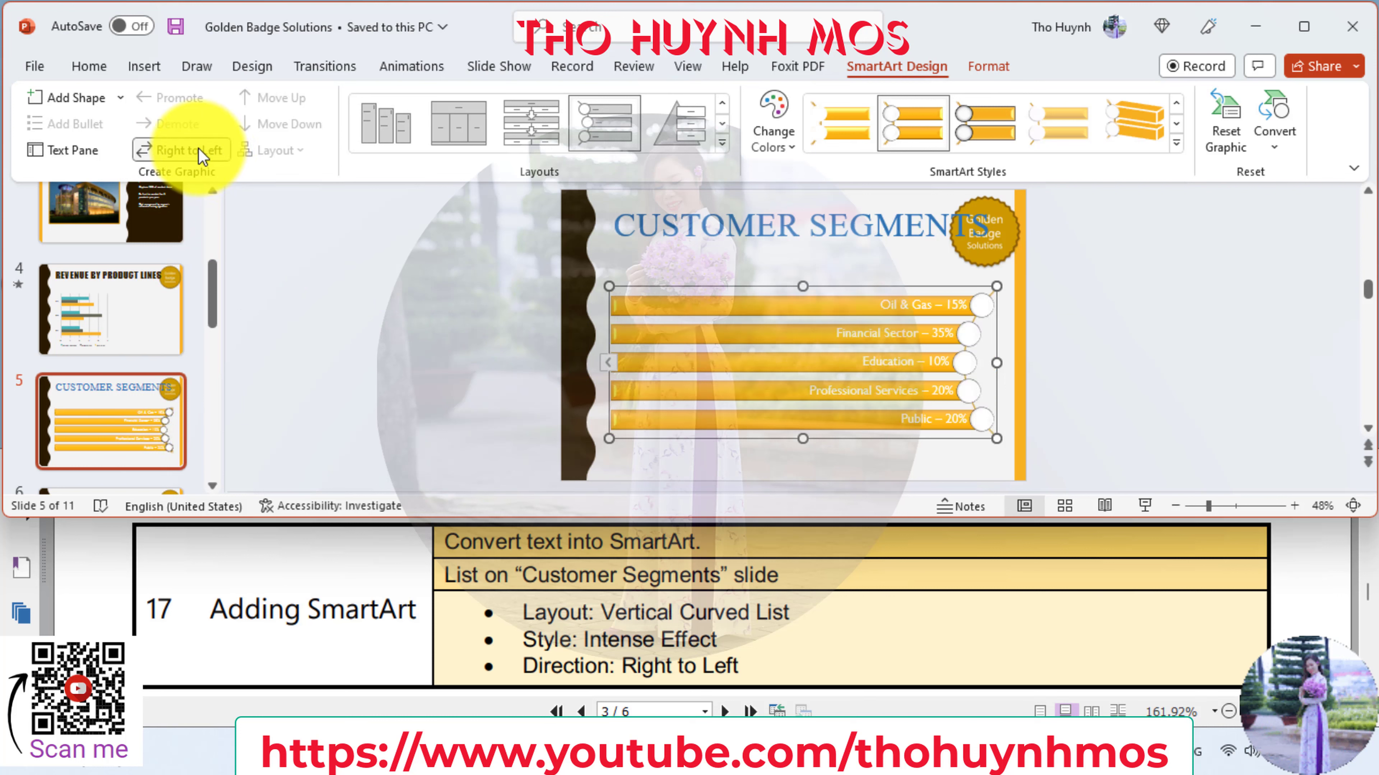
pyautogui.click(861, 653)
pyautogui.scroll(-2, 862, 651)
# - Fill the selected SmartArt circles with the Corporate Headquarters.png picture
pyautogui.scroll(-2, 863, 650)
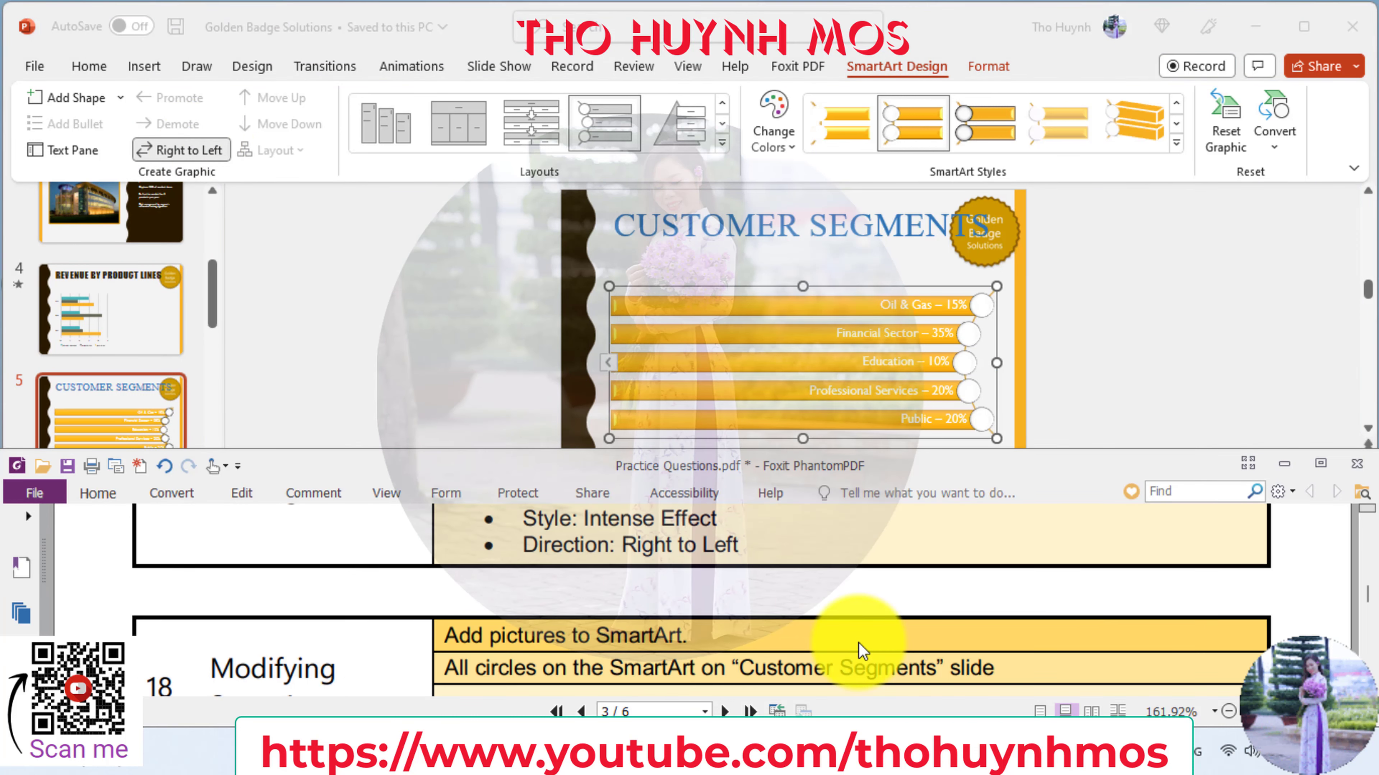
pyautogui.scroll(-2, 863, 650)
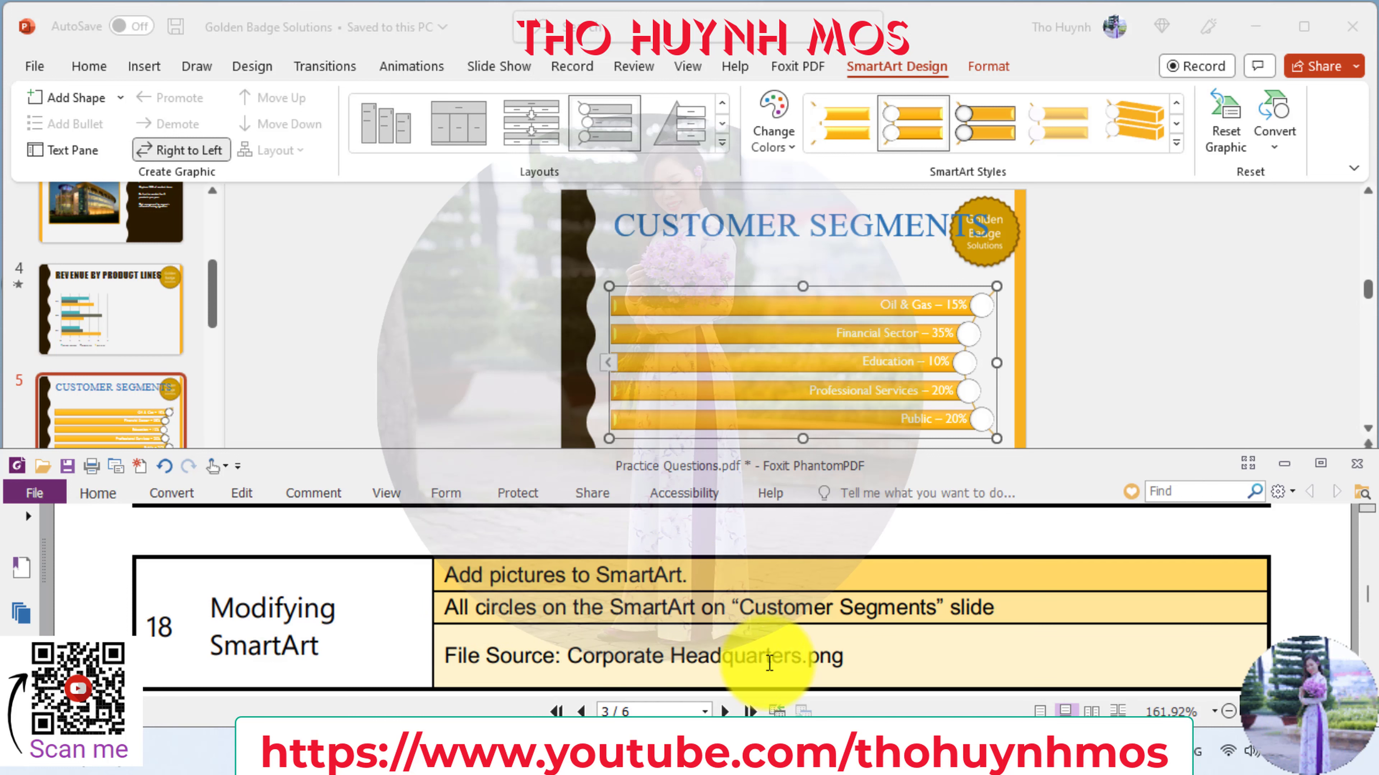
pyautogui.click(983, 307)
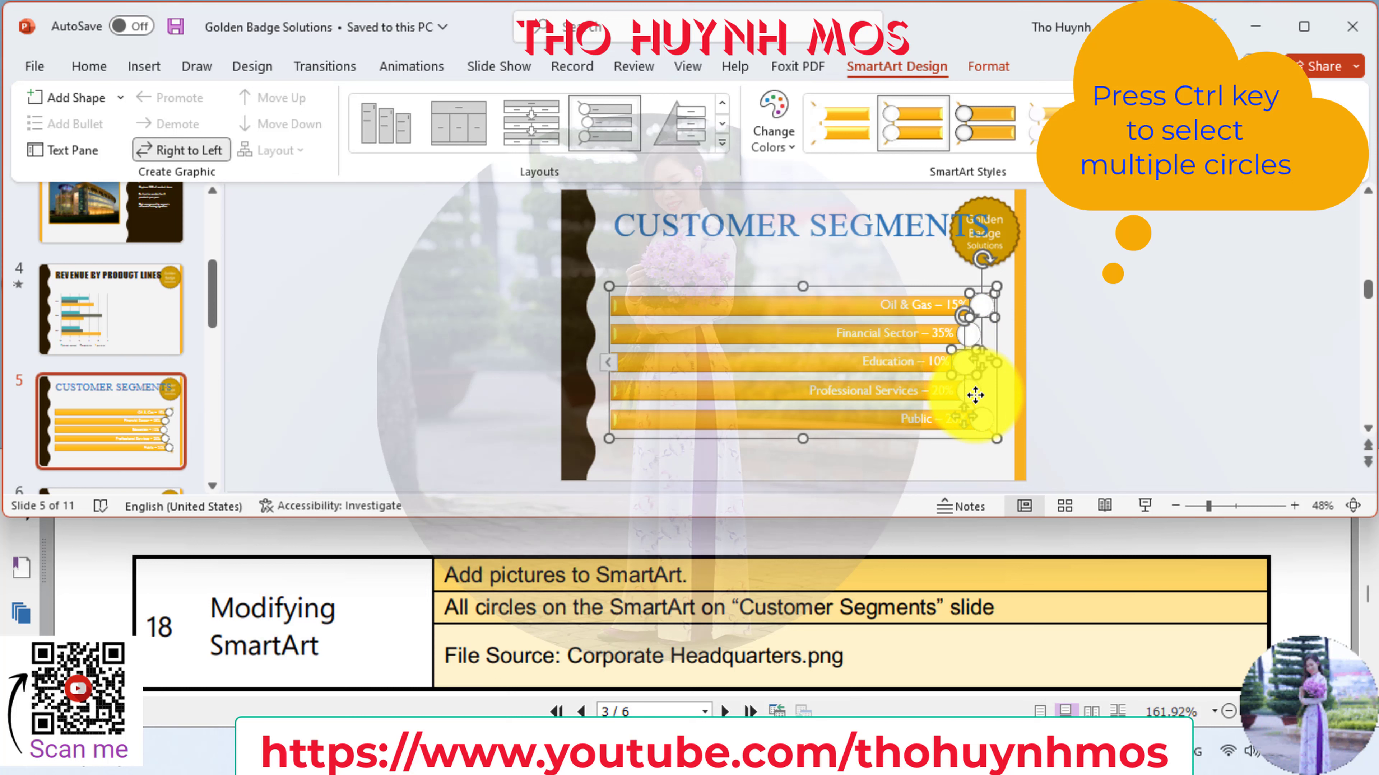
pyautogui.keyDown('ctrl'); pyautogui.click(972, 396); pyautogui.keyUp('ctrl')
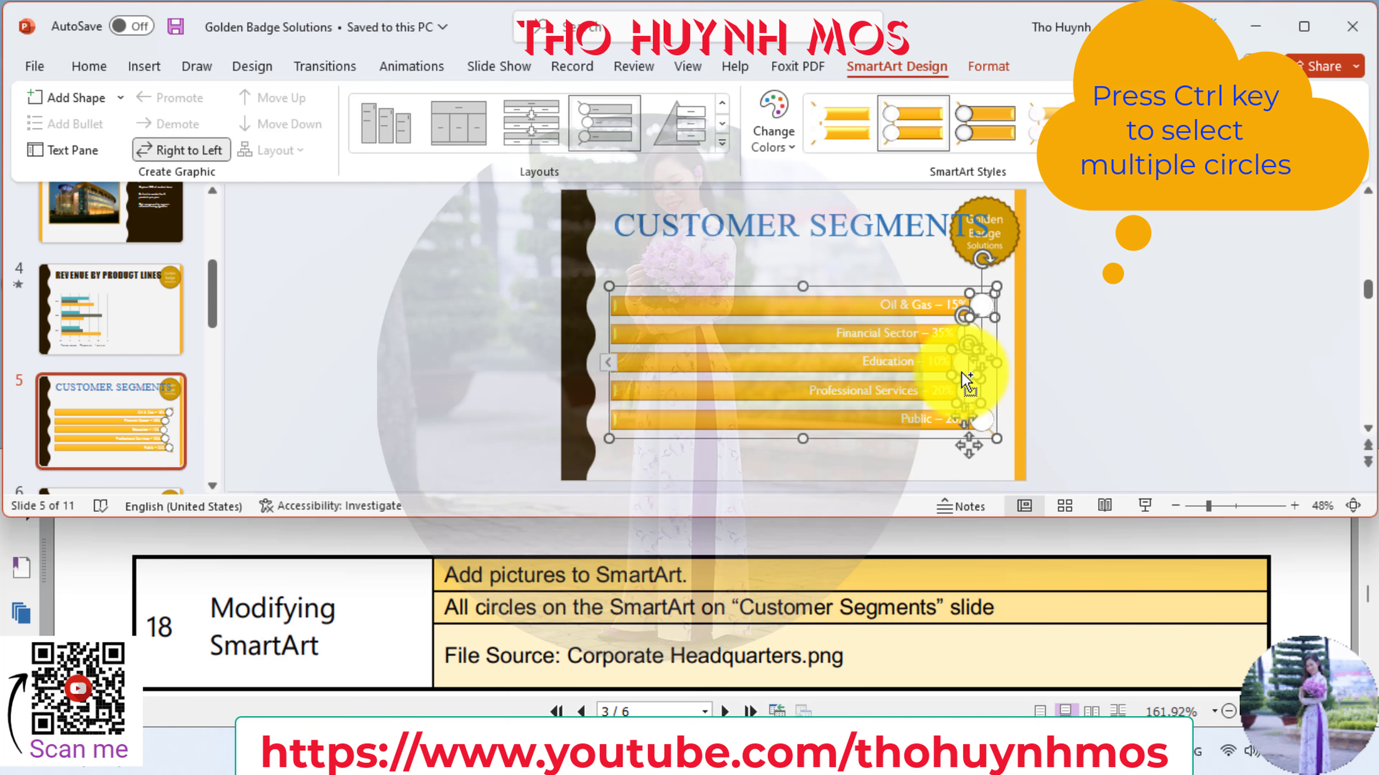
pyautogui.keyDown('ctrl'); pyautogui.click(984, 422); pyautogui.keyUp('ctrl')
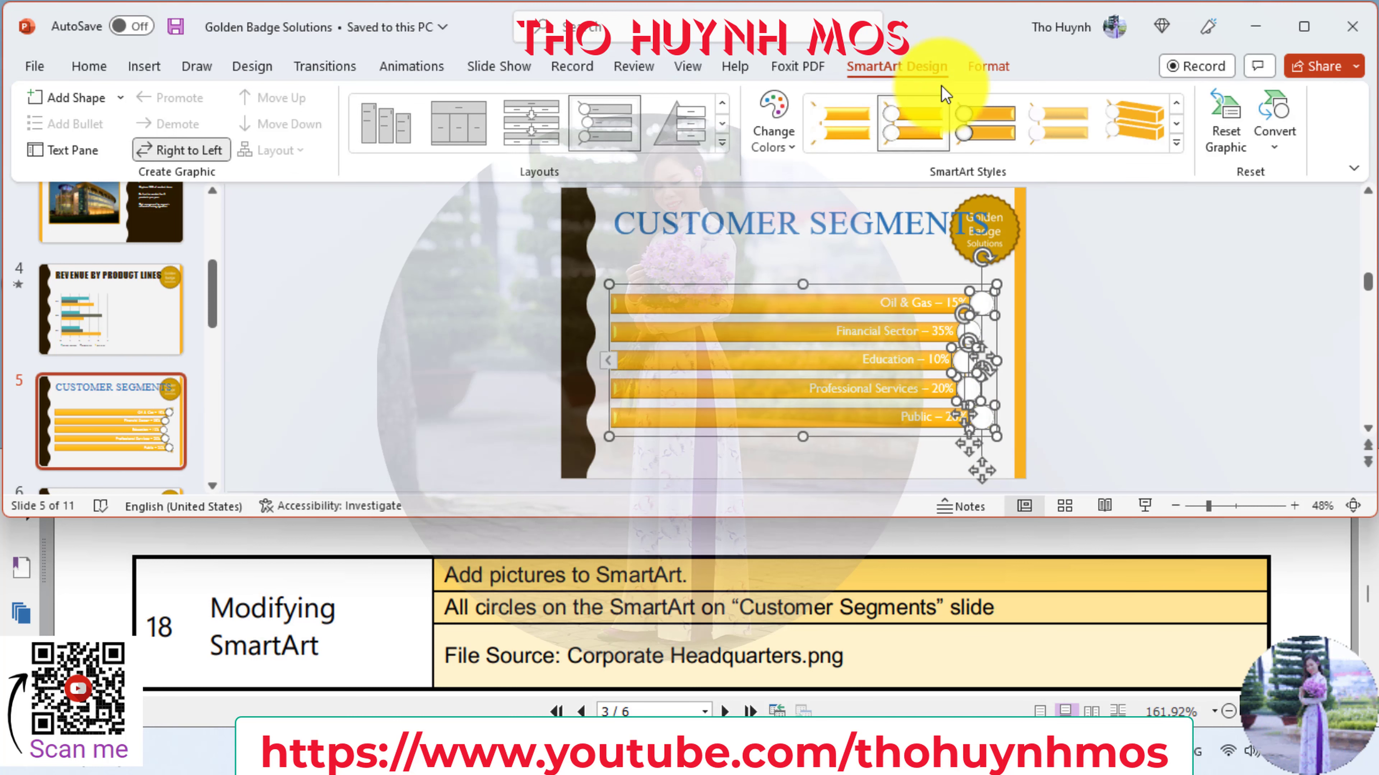
pyautogui.click(986, 67)
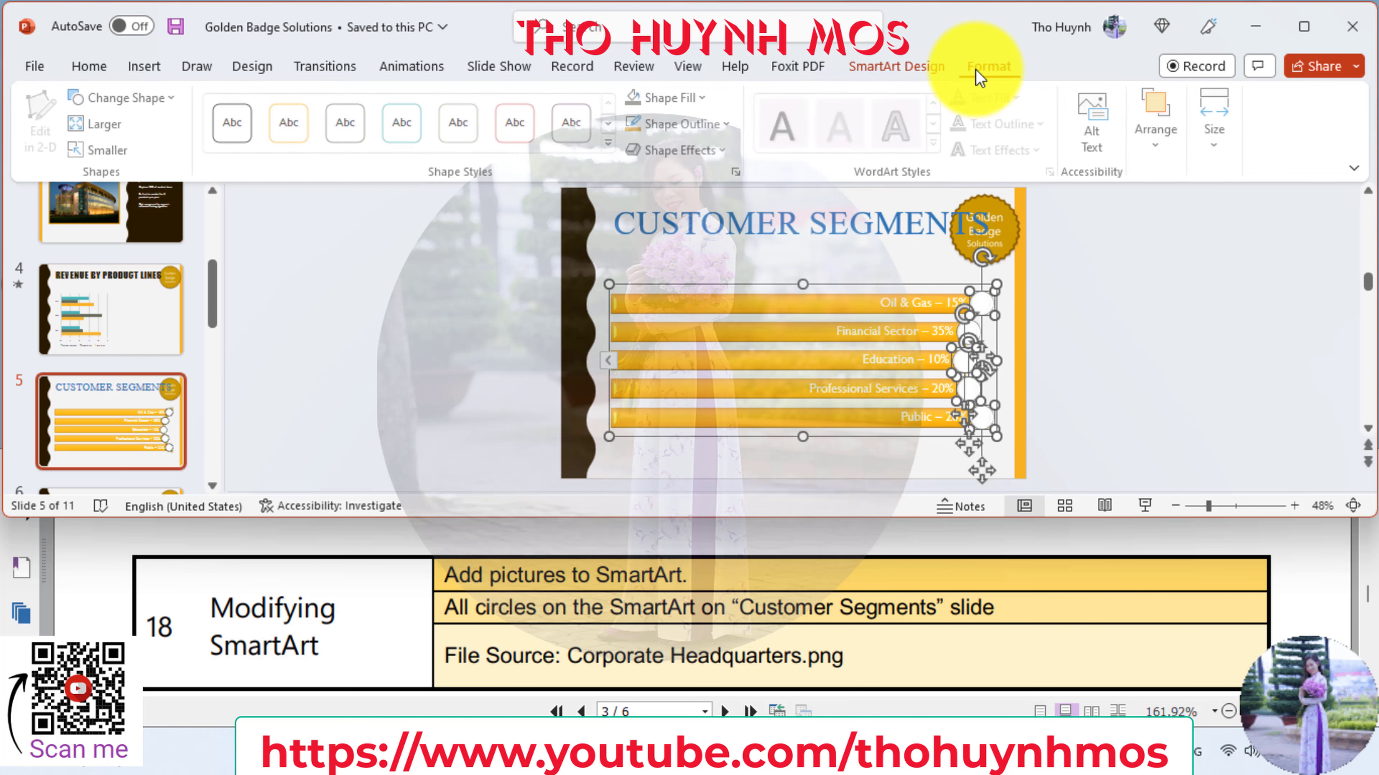
pyautogui.click(707, 96)
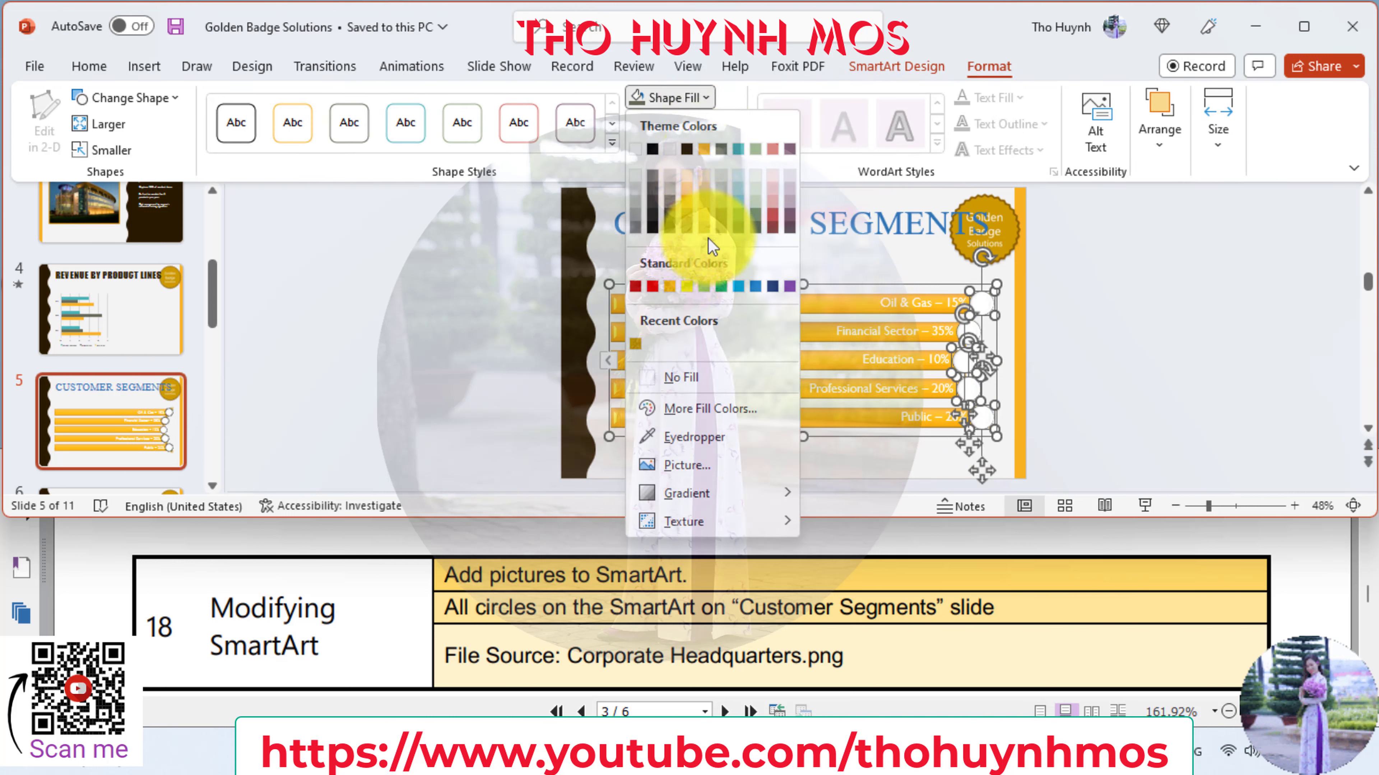
pyautogui.click(695, 464)
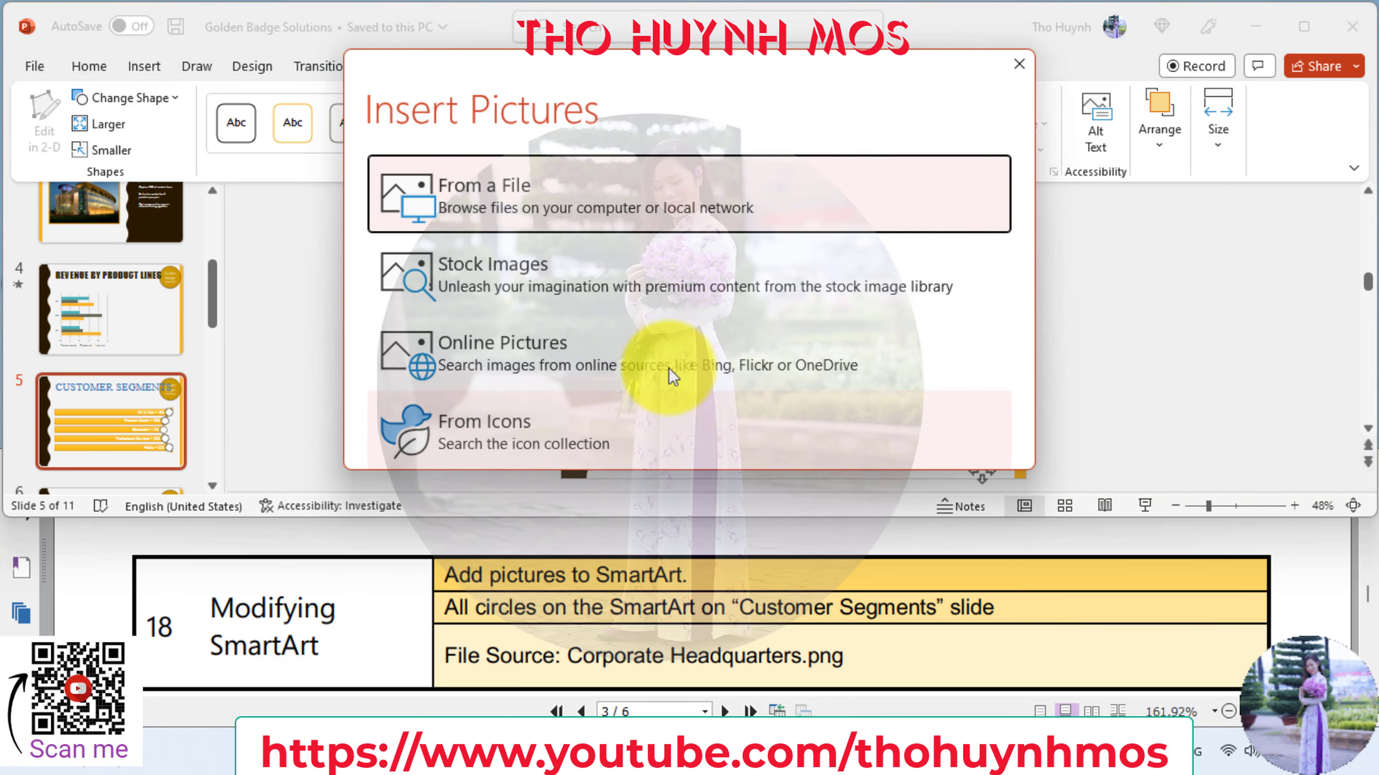
pyautogui.click(569, 207)
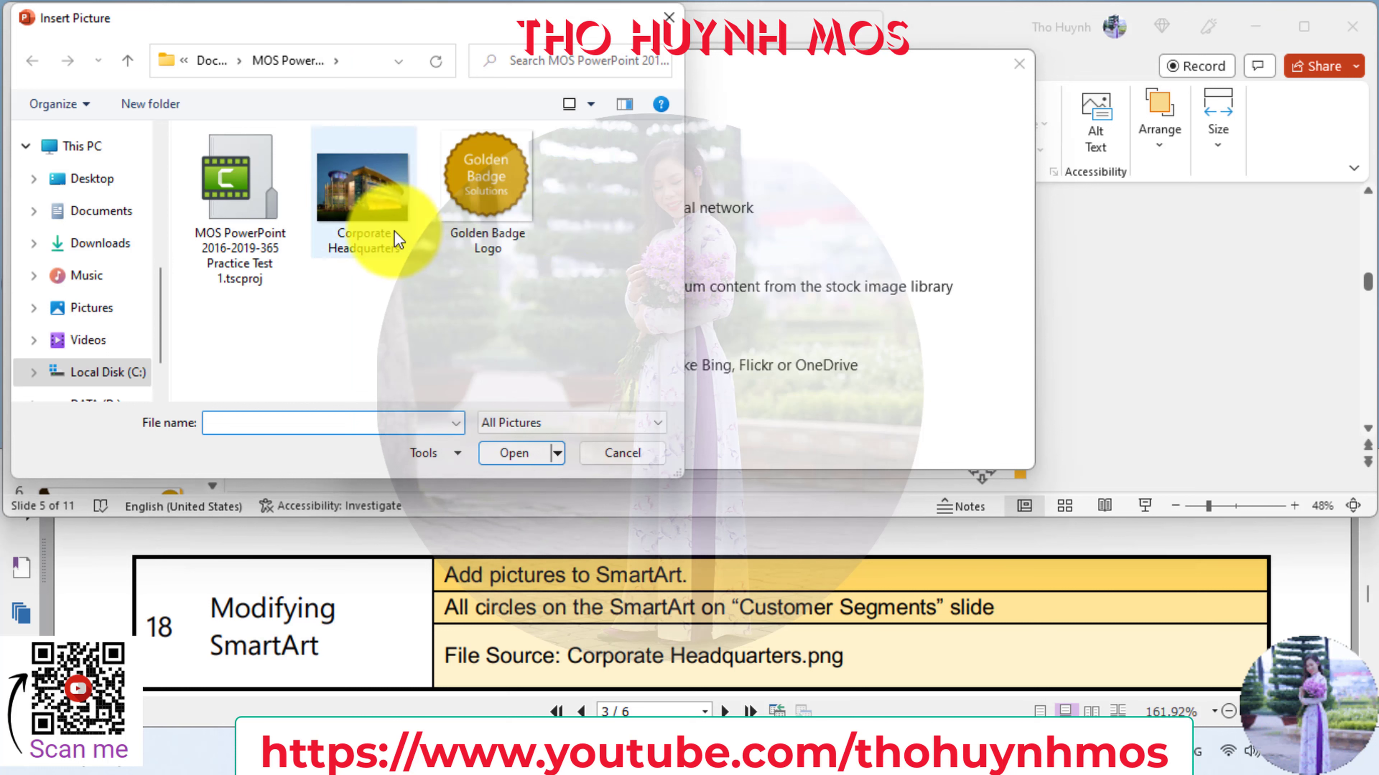
pyautogui.click(369, 209)
pyautogui.click(513, 453)
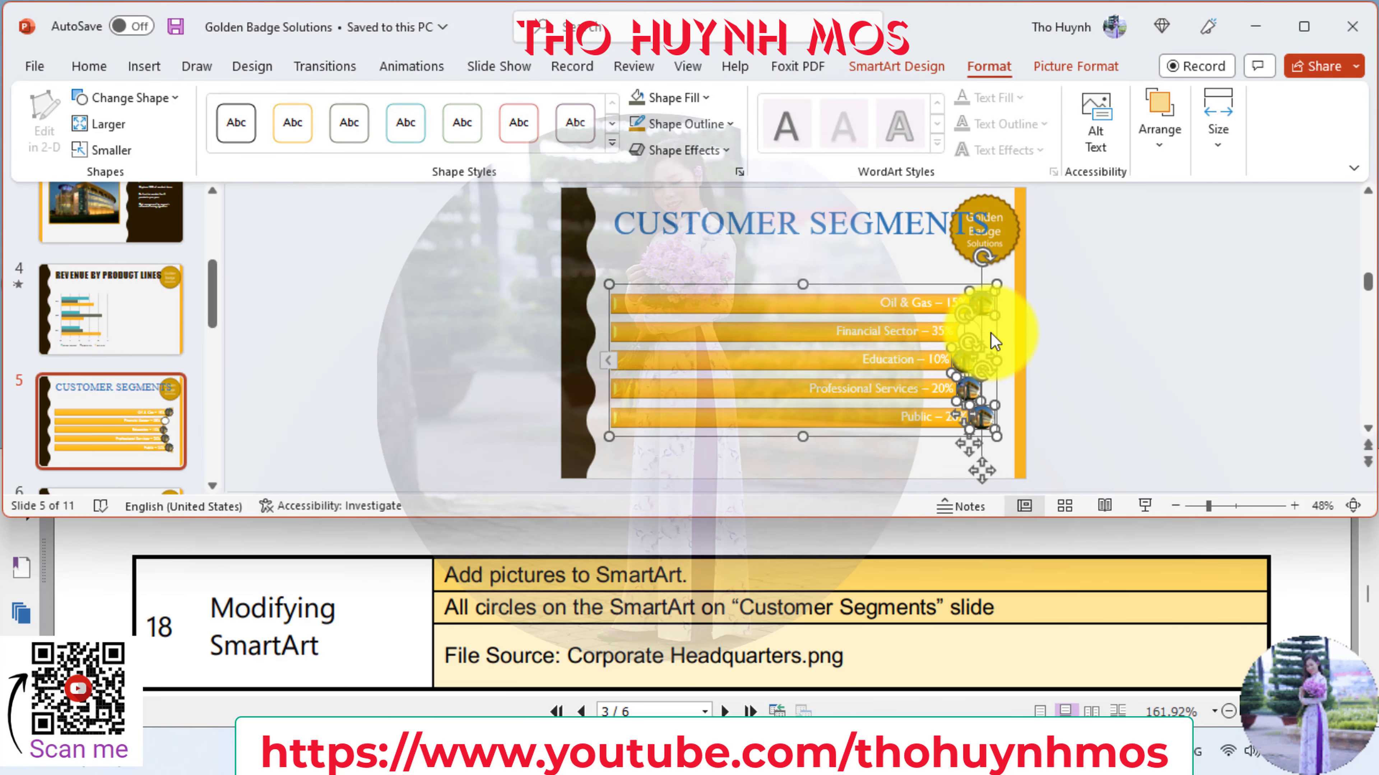
# - Fill the missed Financial Sector circle with Corporate Headquarters.png as well
pyautogui.click(1042, 329)
pyautogui.click(967, 336)
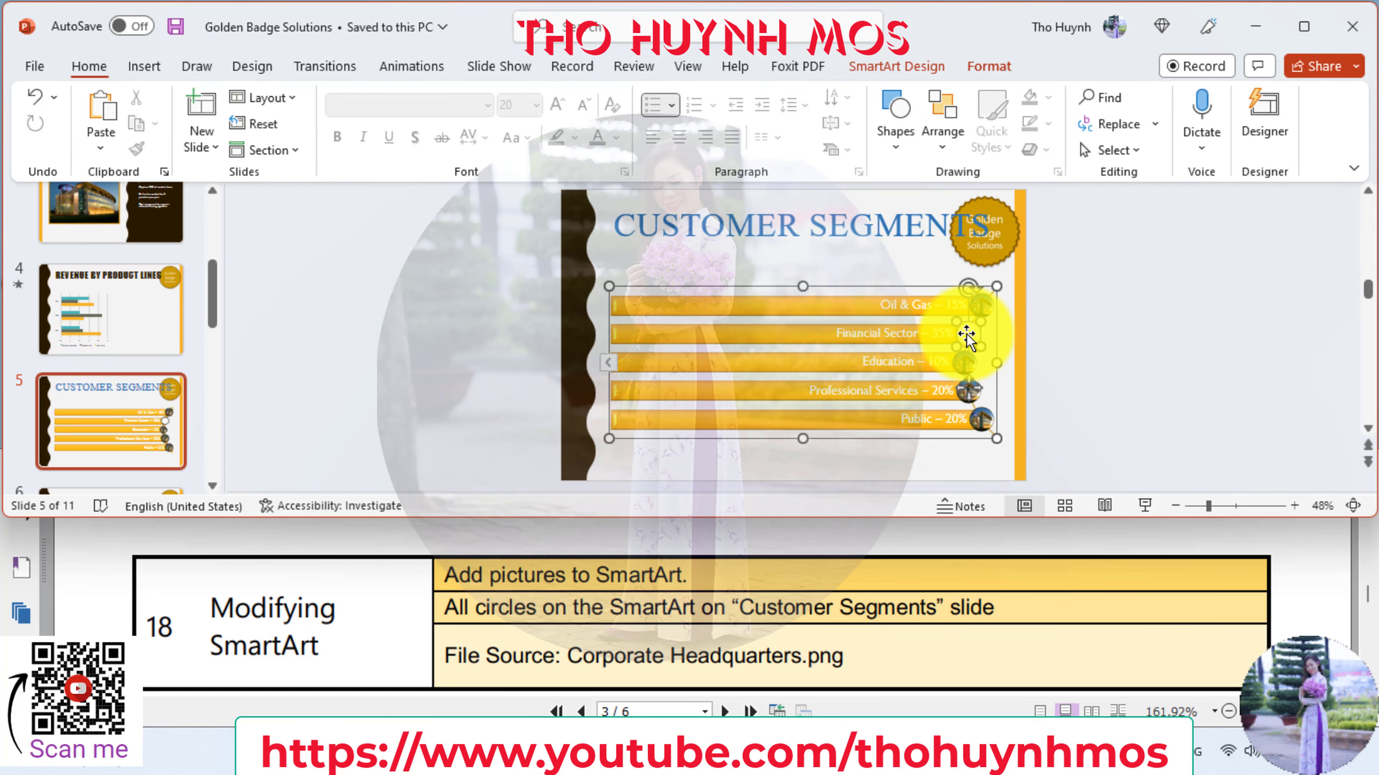
pyautogui.click(709, 105)
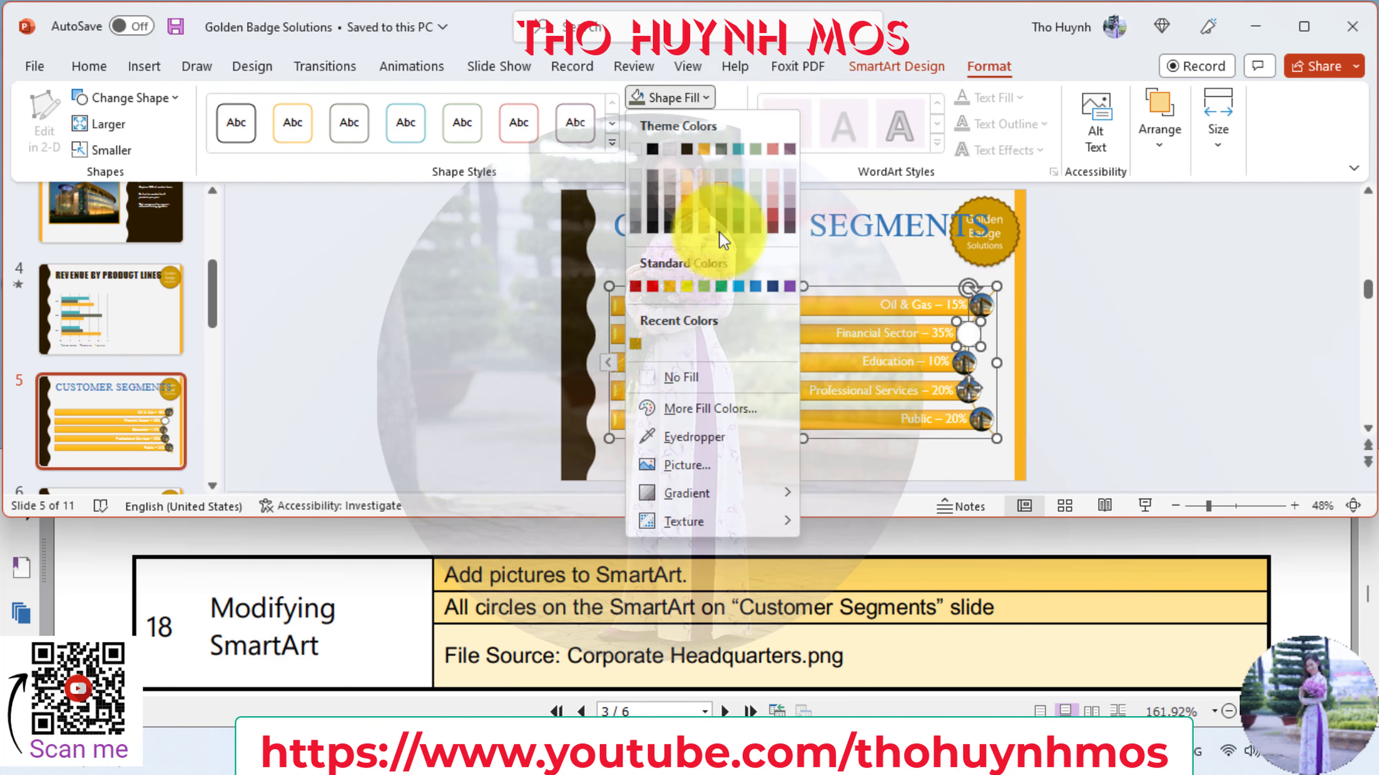
pyautogui.click(706, 467)
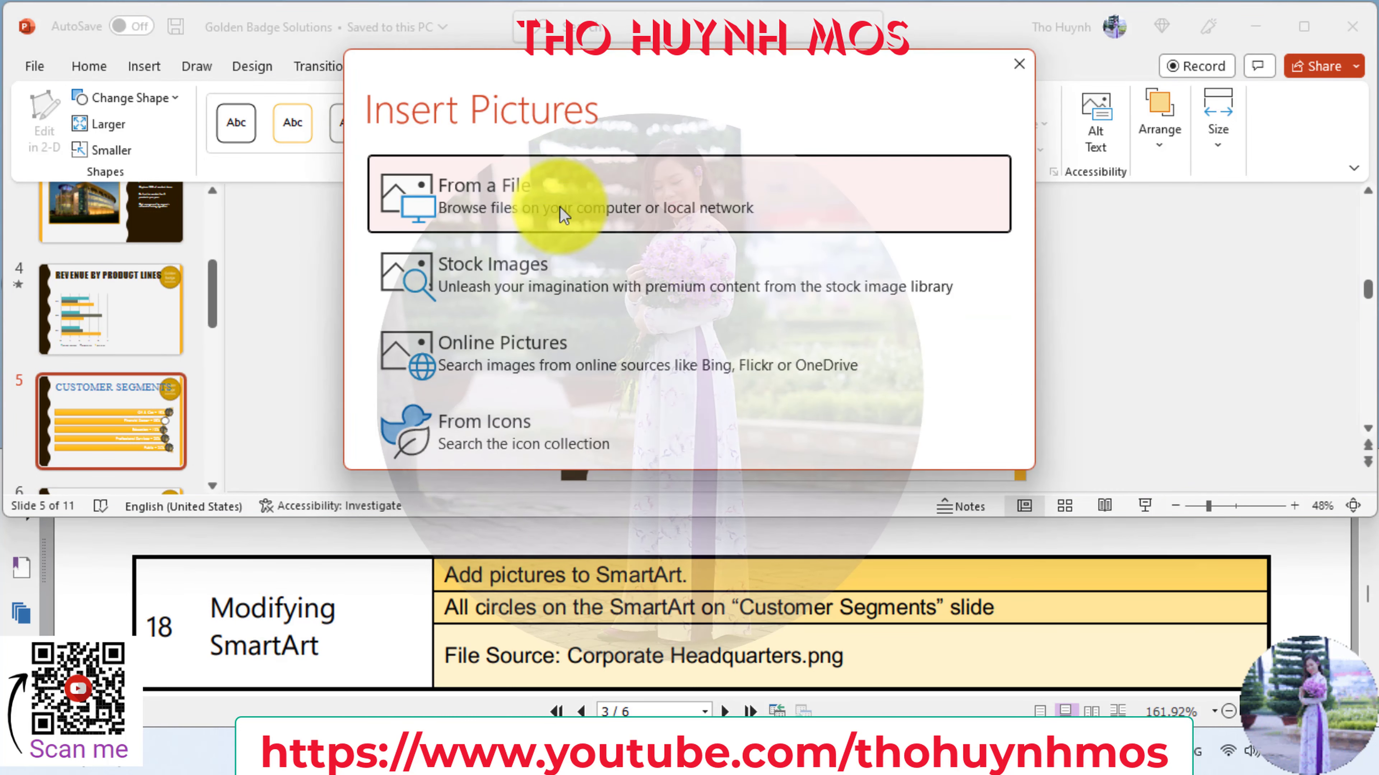
pyautogui.click(557, 207)
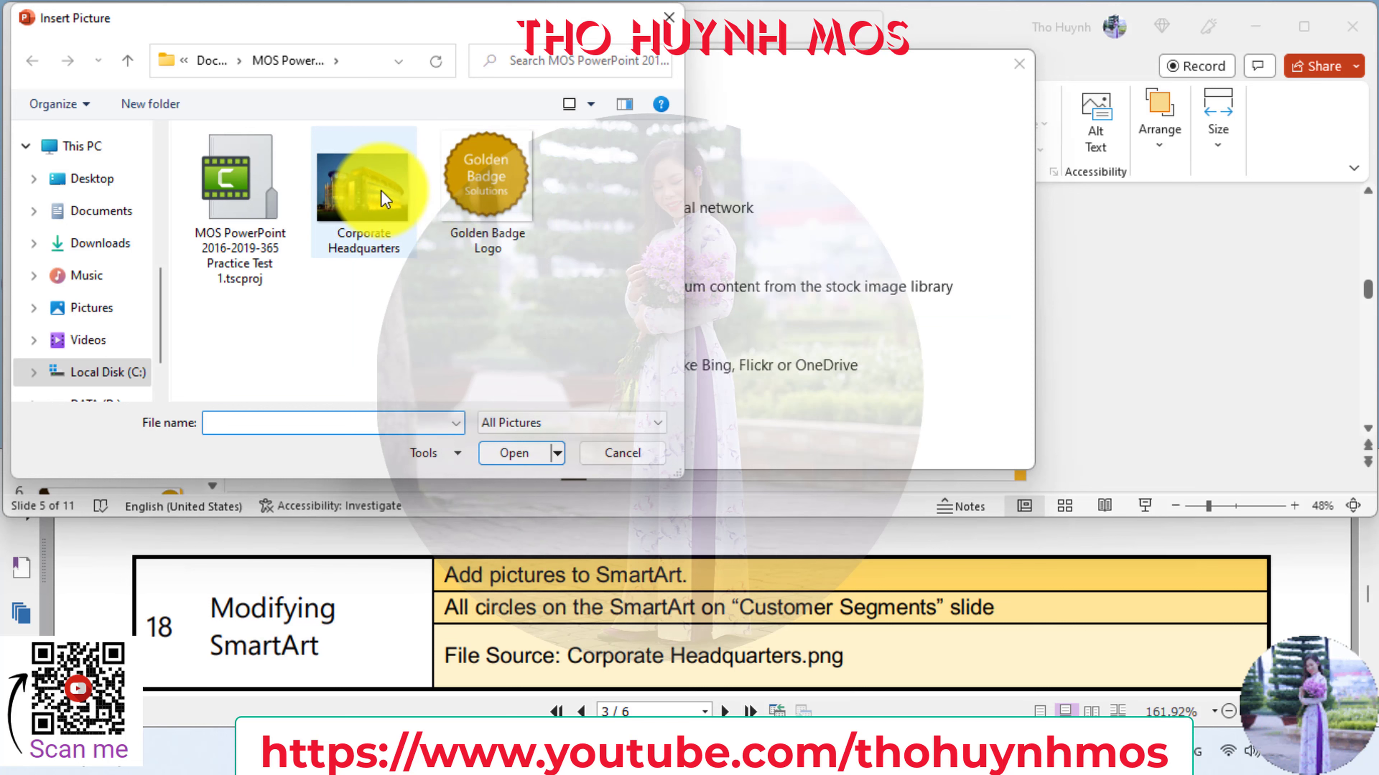
pyautogui.click(362, 196)
pyautogui.click(514, 453)
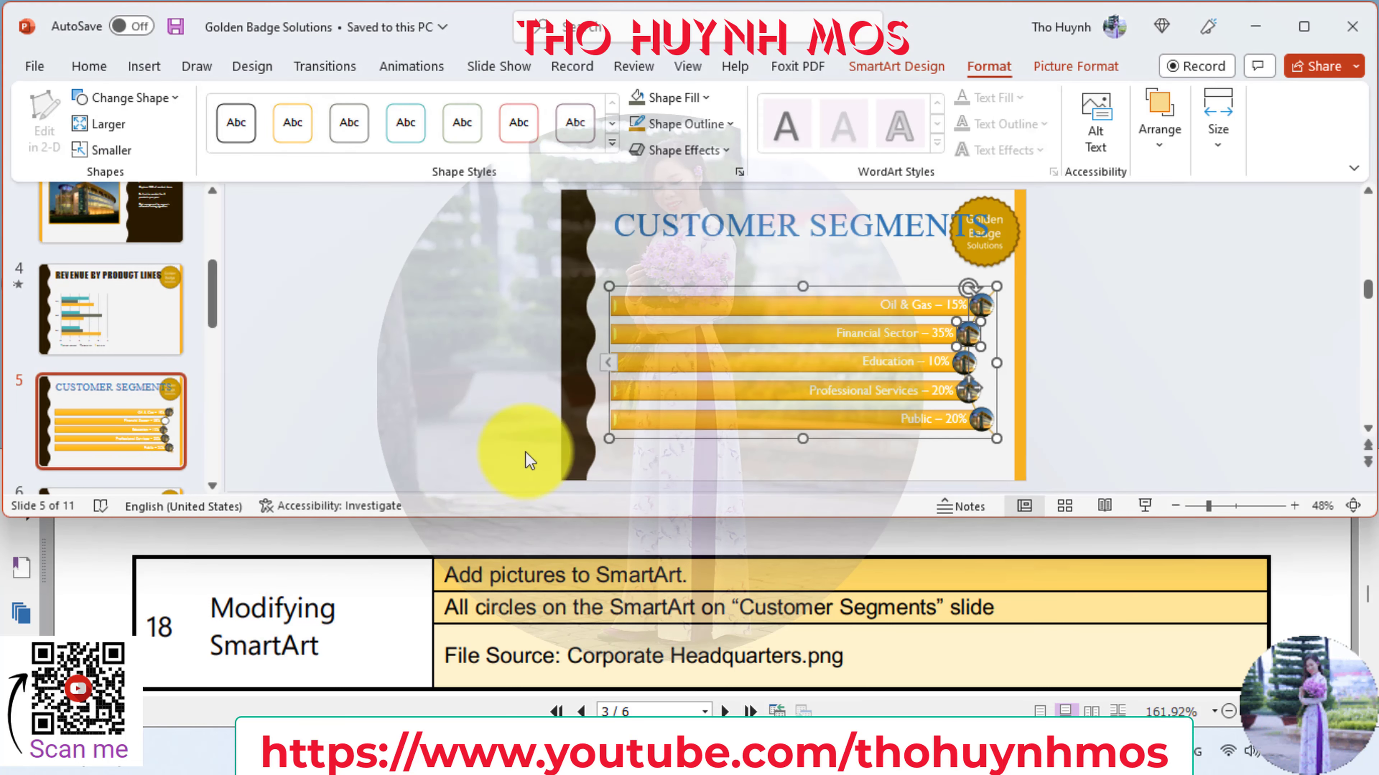
pyautogui.click(984, 471)
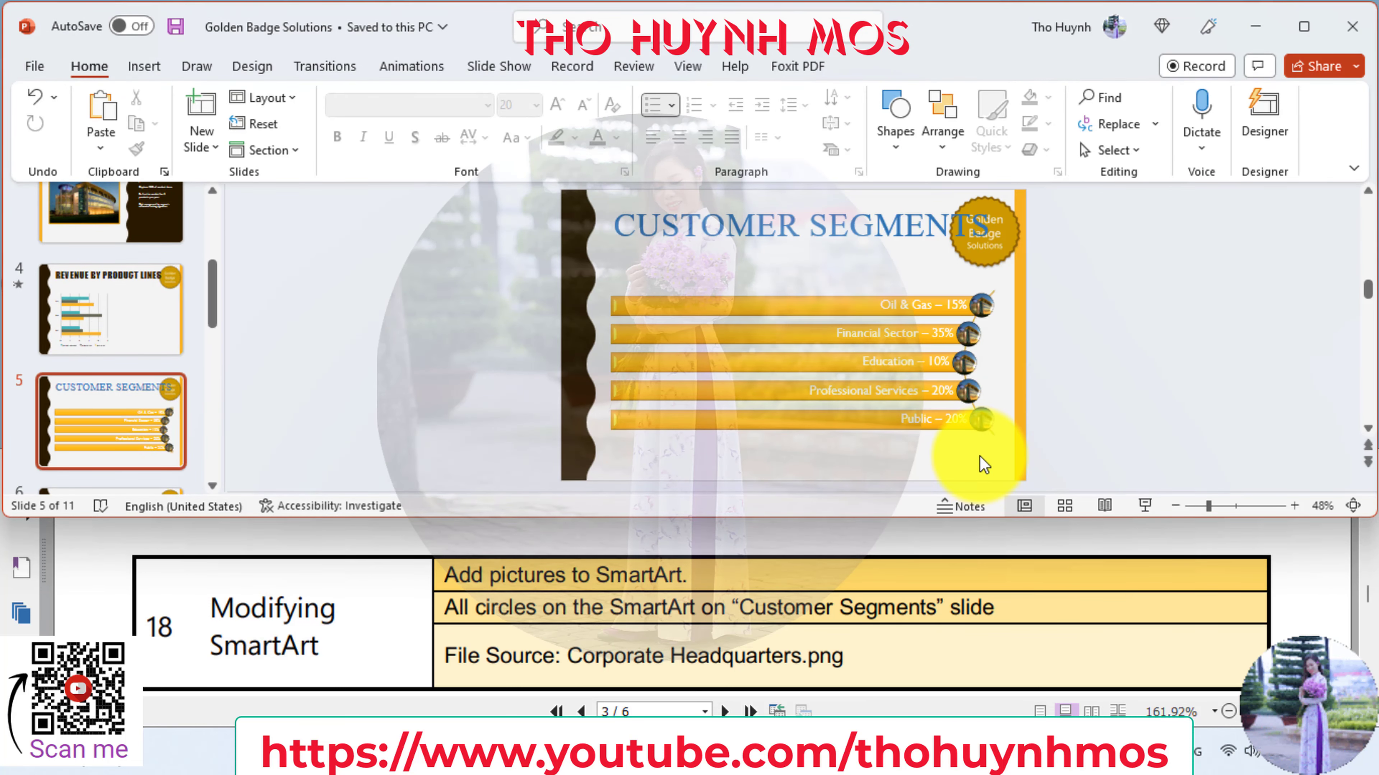
# - Scroll the practice PDF to task 19, then select slide 8 and move down one slide
pyautogui.click(1064, 647)
pyautogui.scroll(-2, 1064, 647)
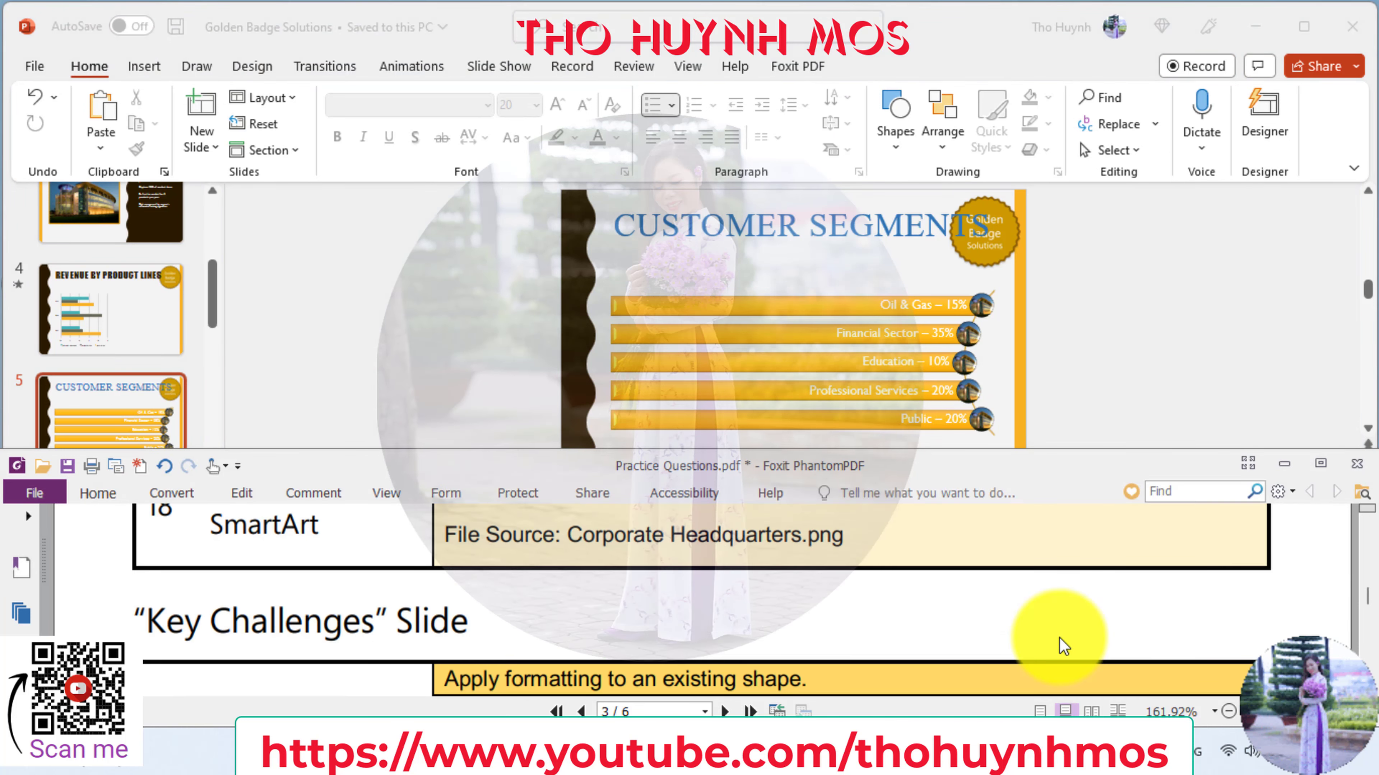
pyautogui.scroll(-1, 1063, 648)
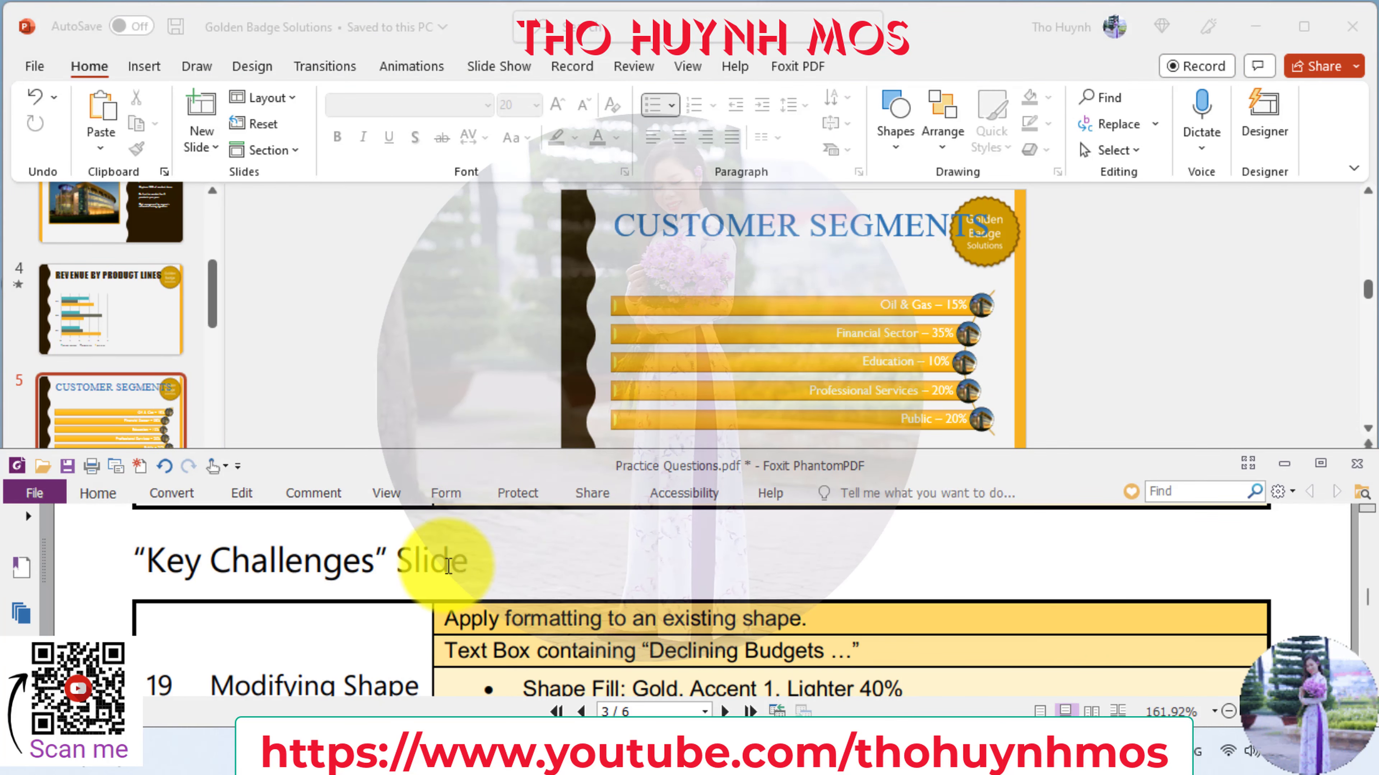
pyautogui.scroll(-1, 470, 570)
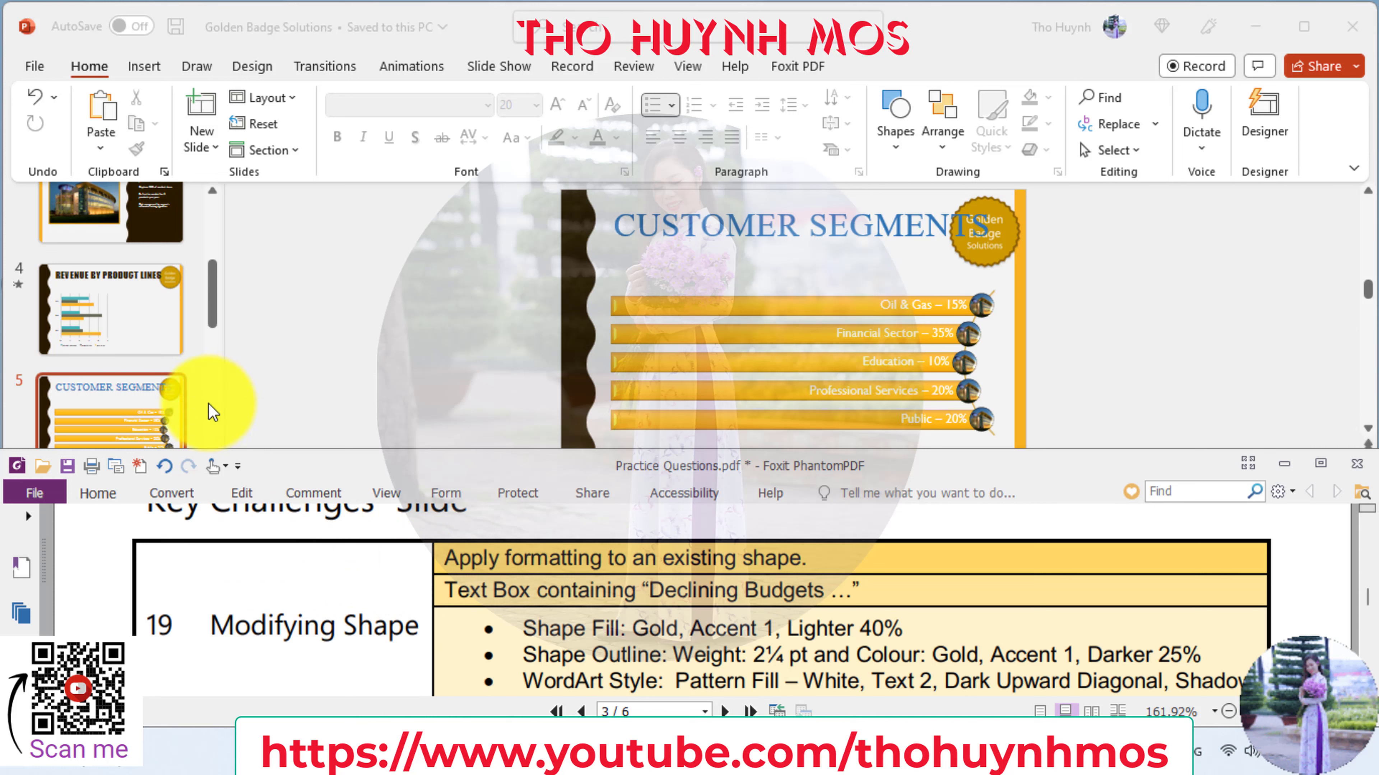
pyautogui.scroll(-3, 123, 317)
pyautogui.scroll(-2, 131, 325)
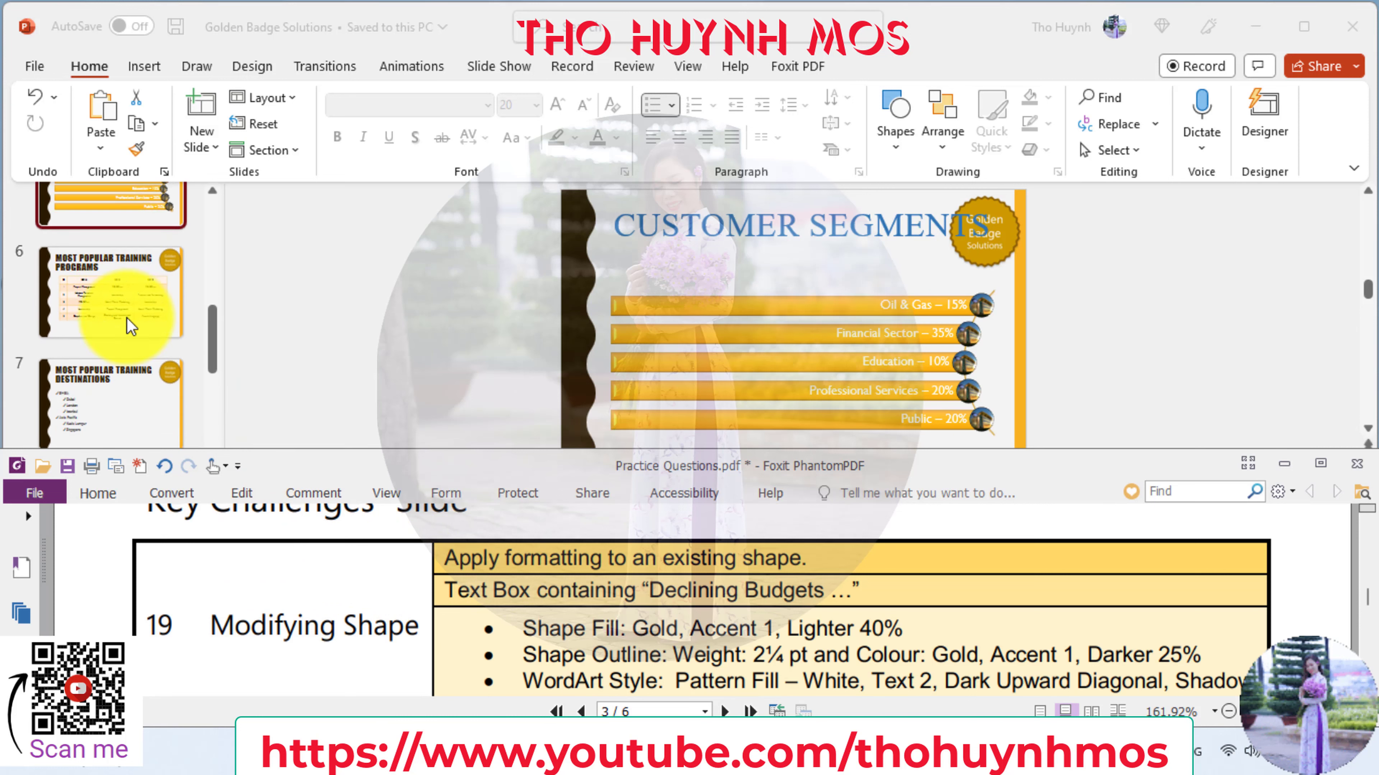
pyautogui.scroll(-1, 123, 358)
pyautogui.click(117, 387)
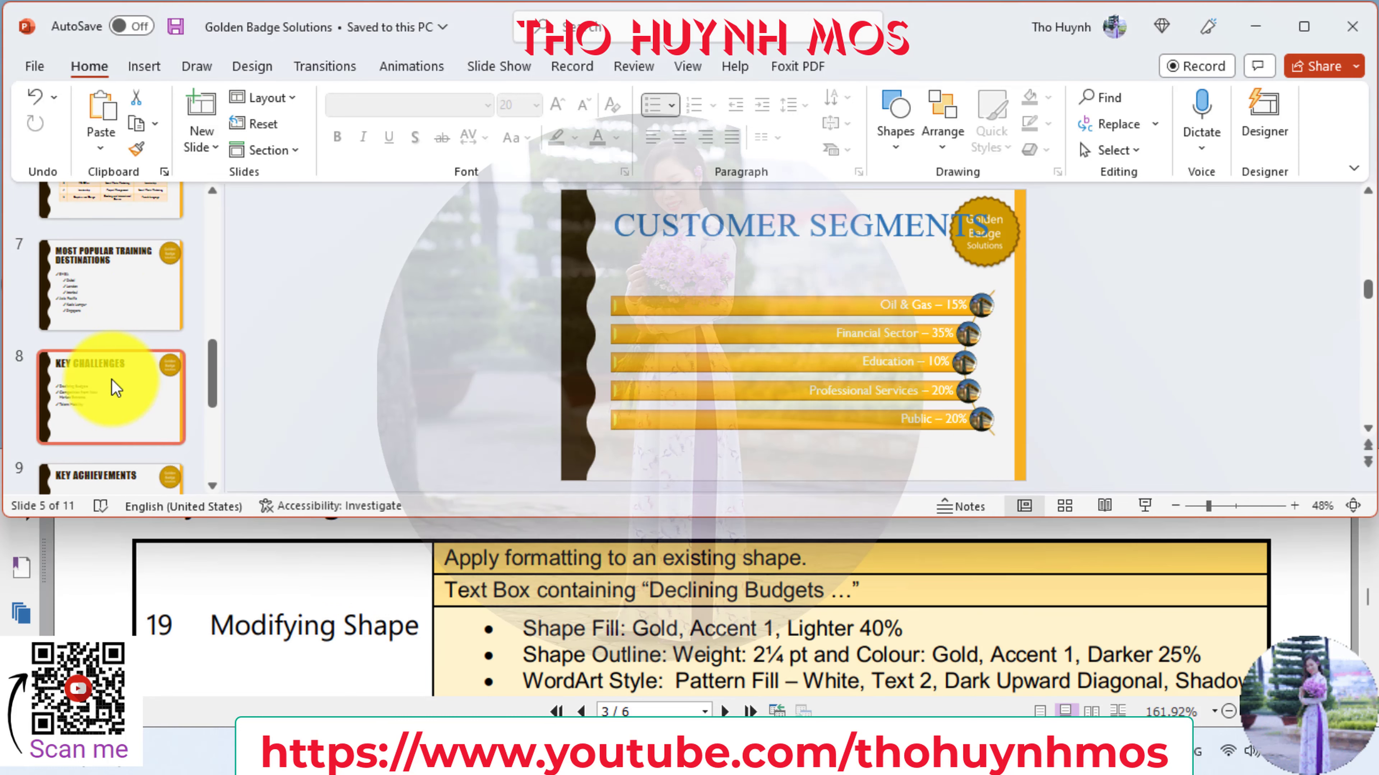
pyautogui.press('Down')
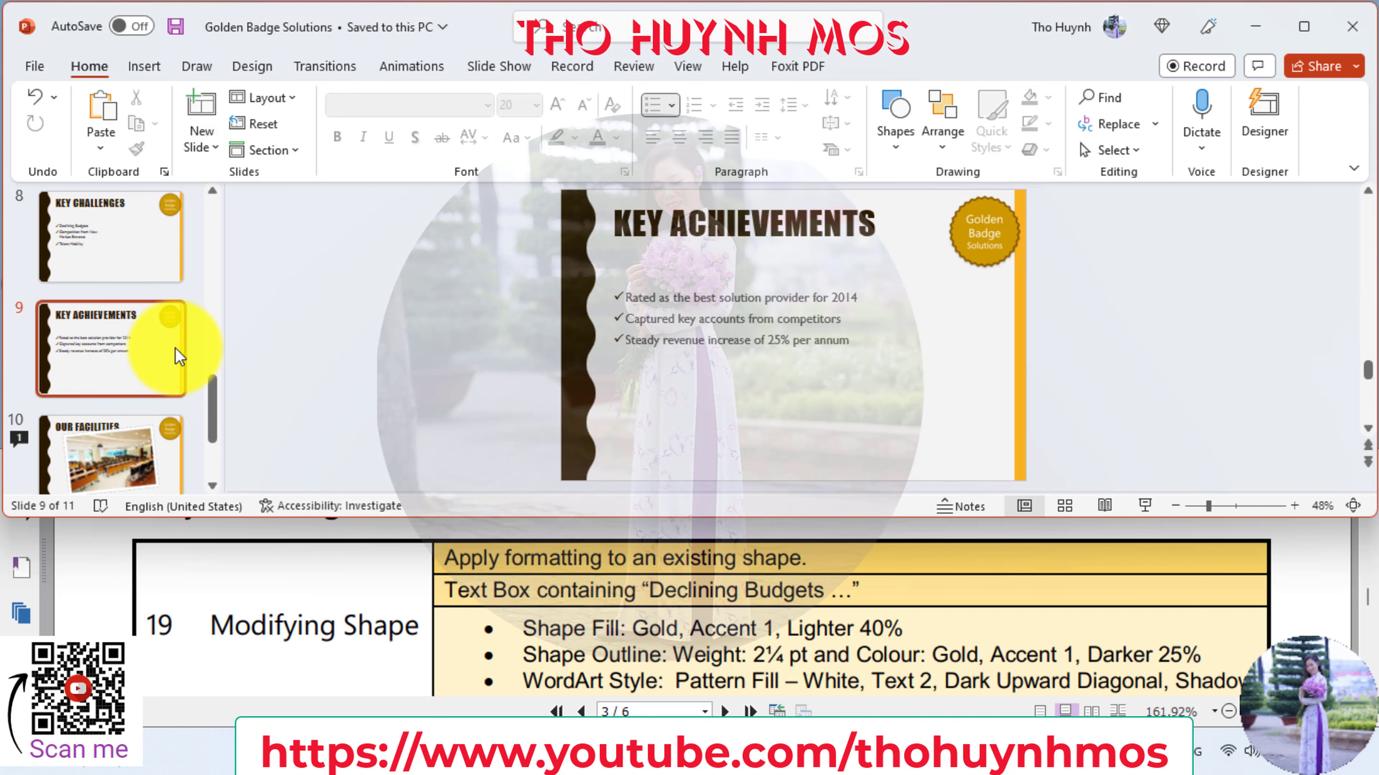
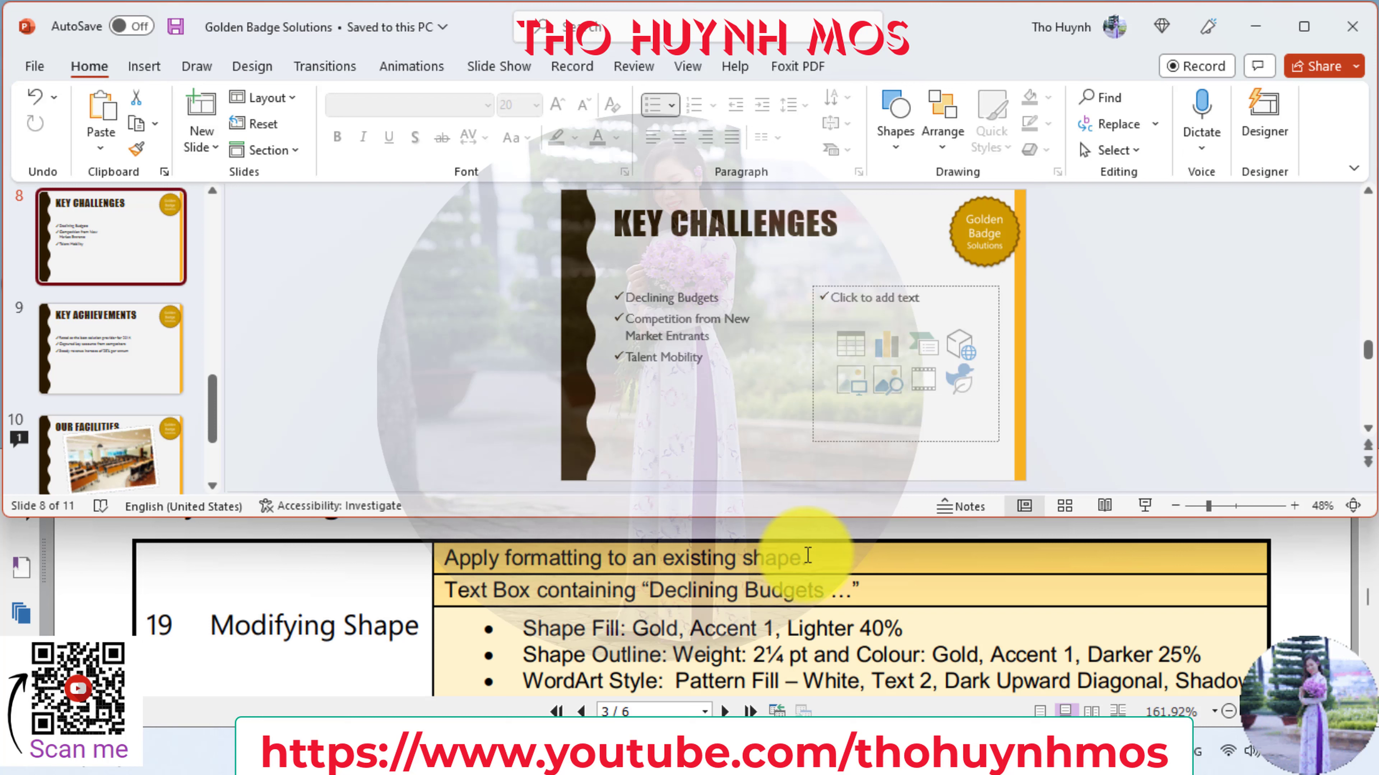
# - Fill the Declining Budgets text box with Gold, Accent 1, Lighter 40%
pyautogui.scroll(-1, 792, 565)
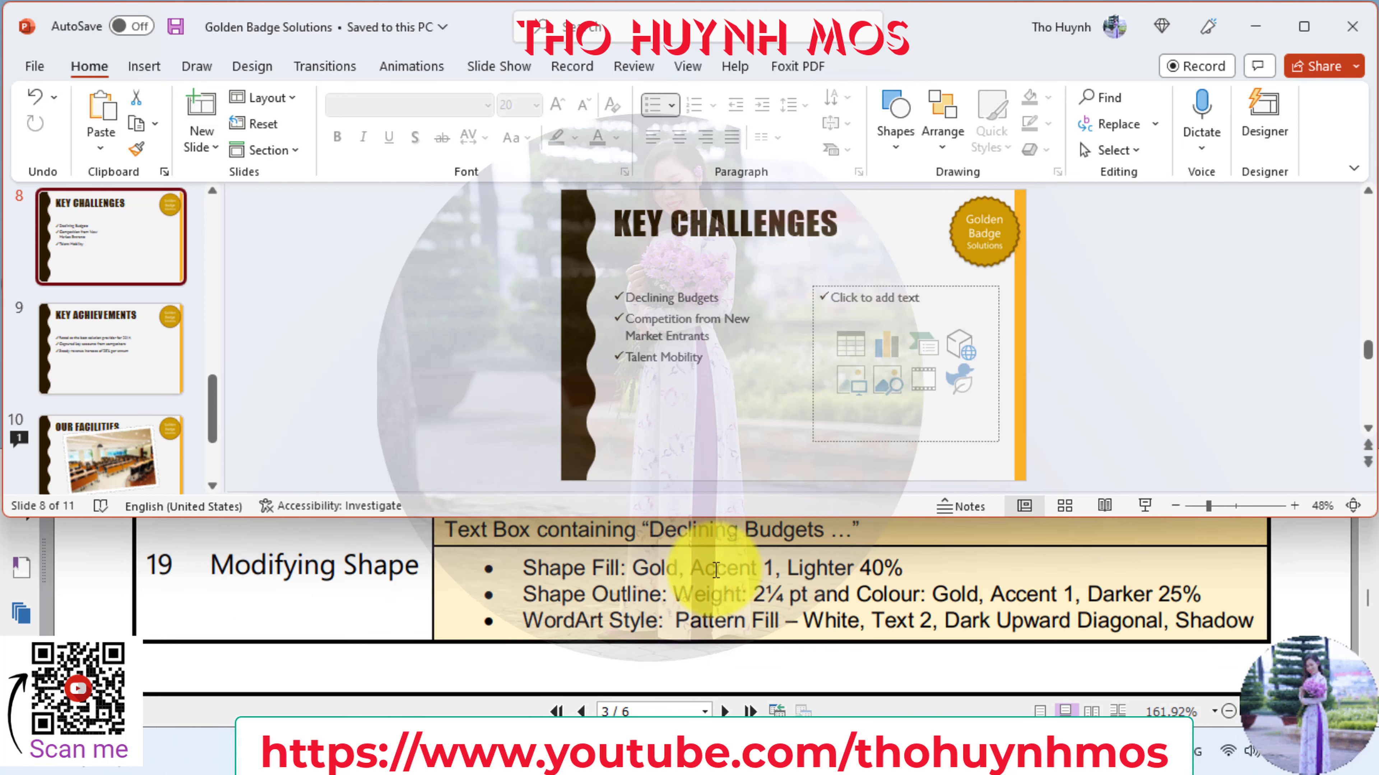
pyautogui.scroll(1, 700, 538)
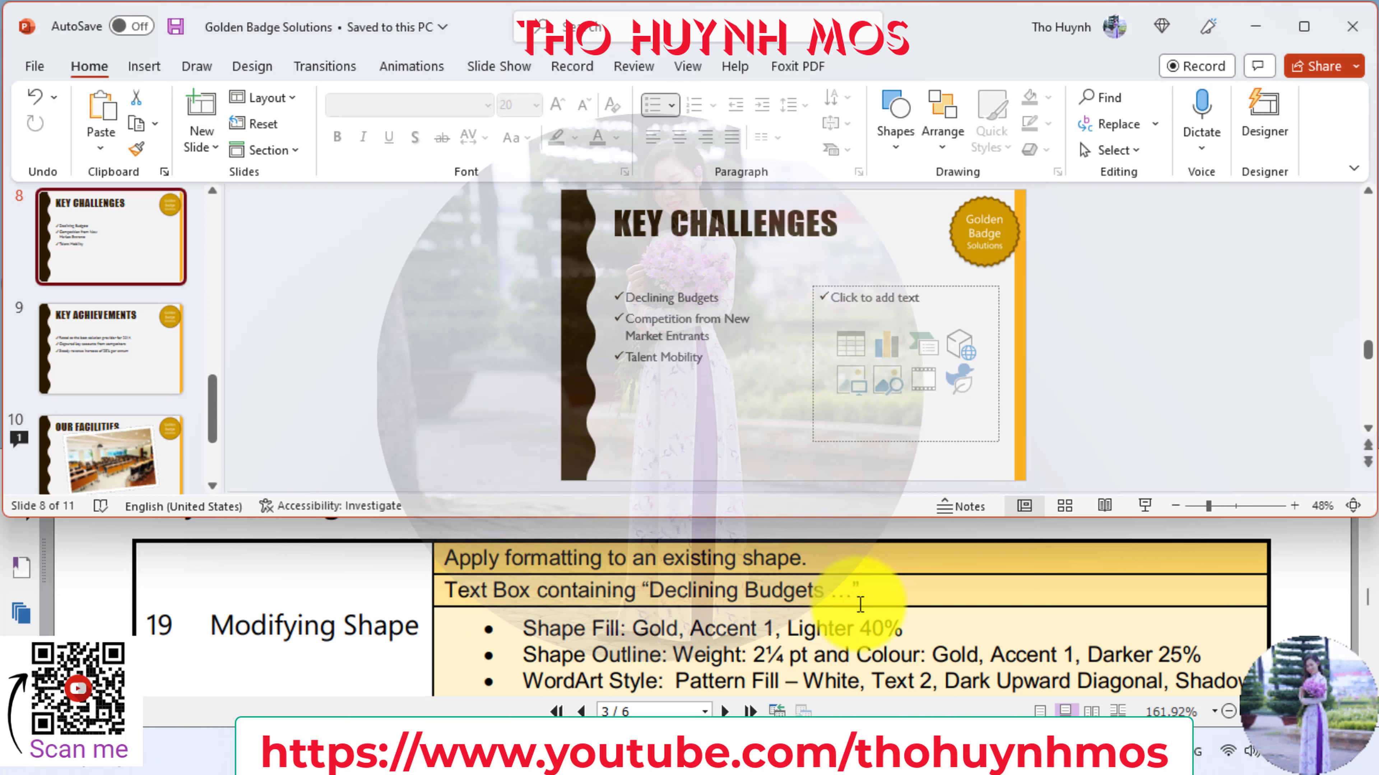
pyautogui.scroll(-1, 860, 604)
pyautogui.click(694, 302)
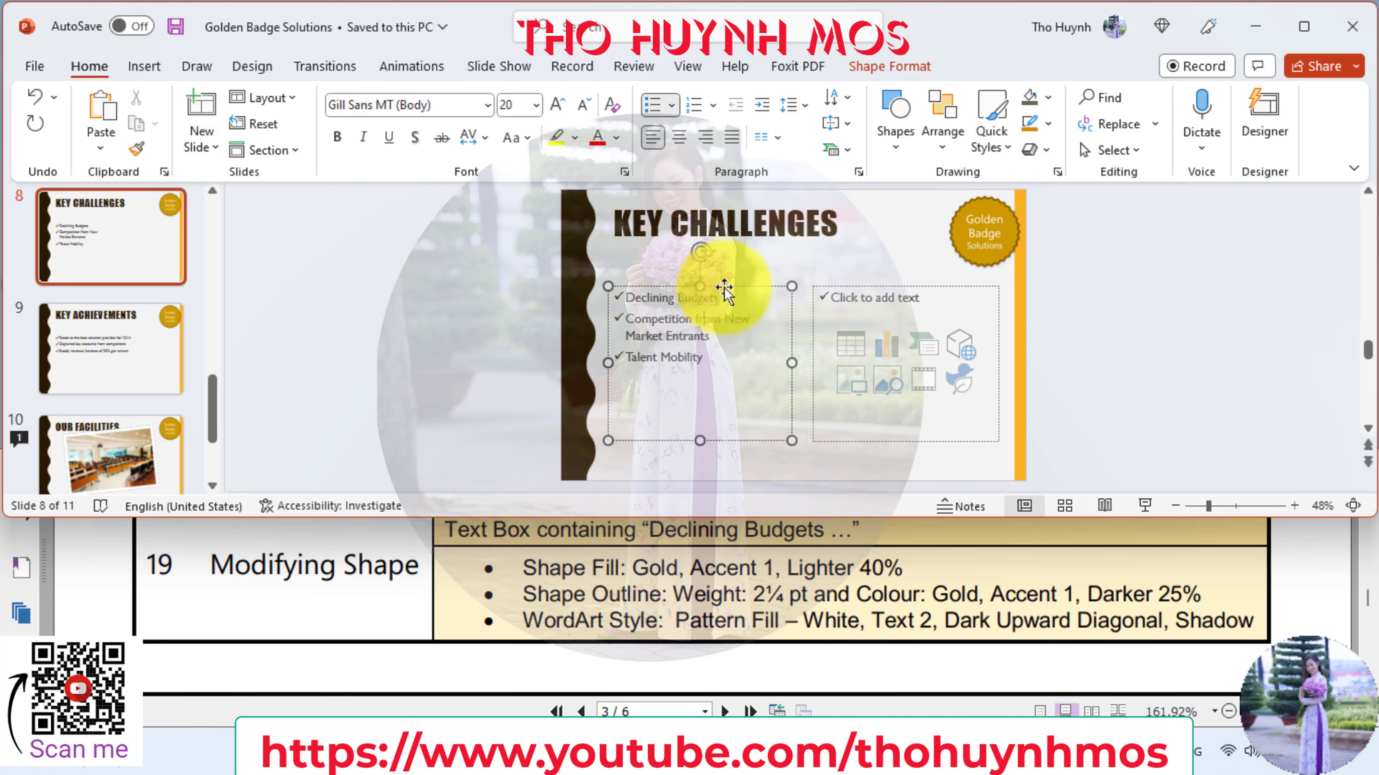
pyautogui.click(888, 68)
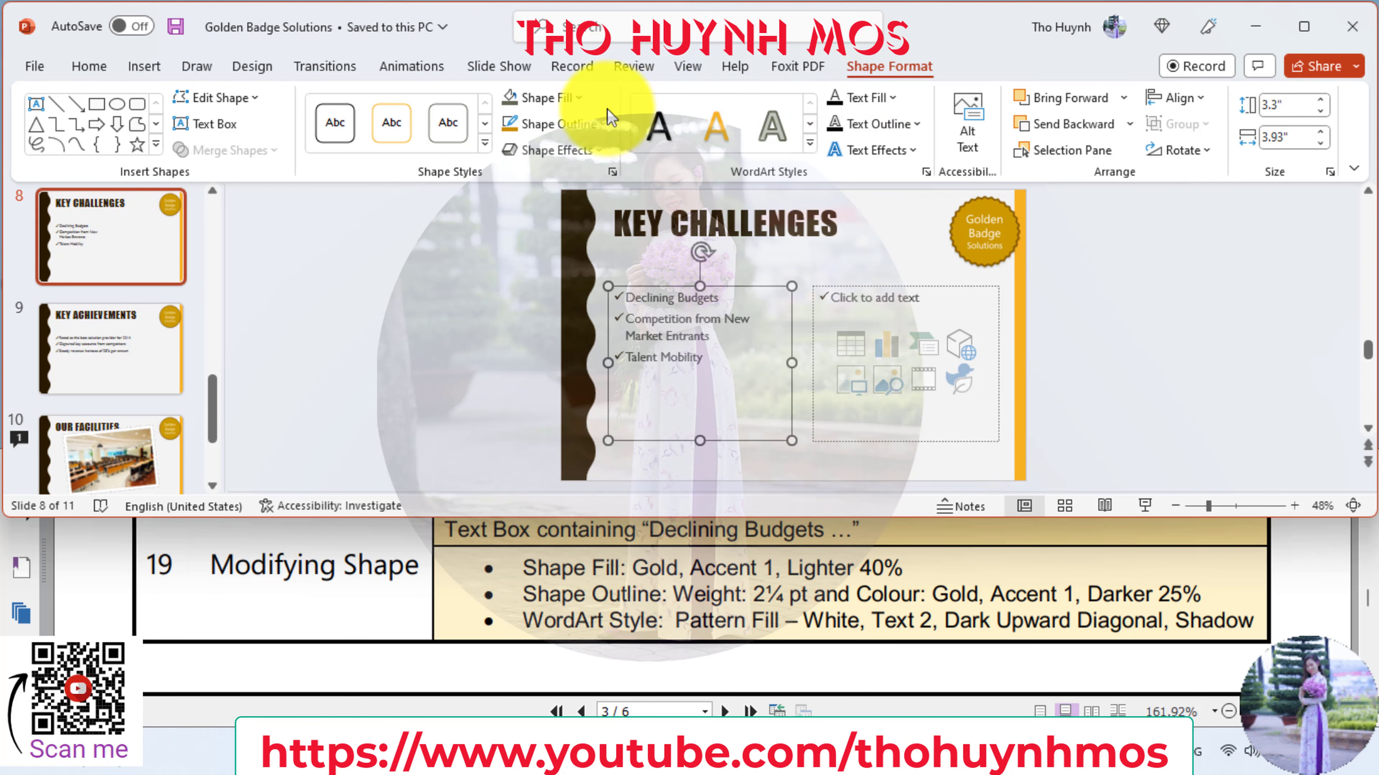
pyautogui.click(579, 99)
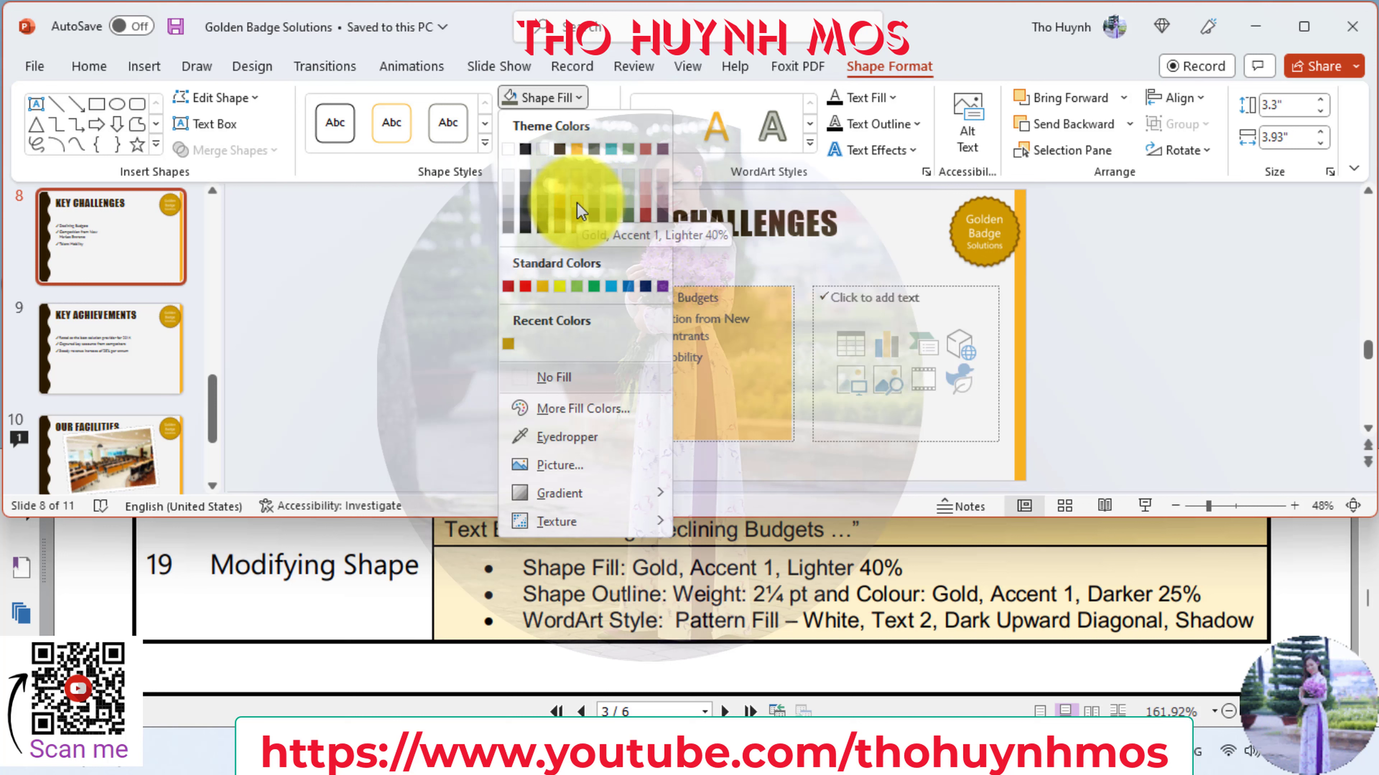
pyautogui.click(577, 210)
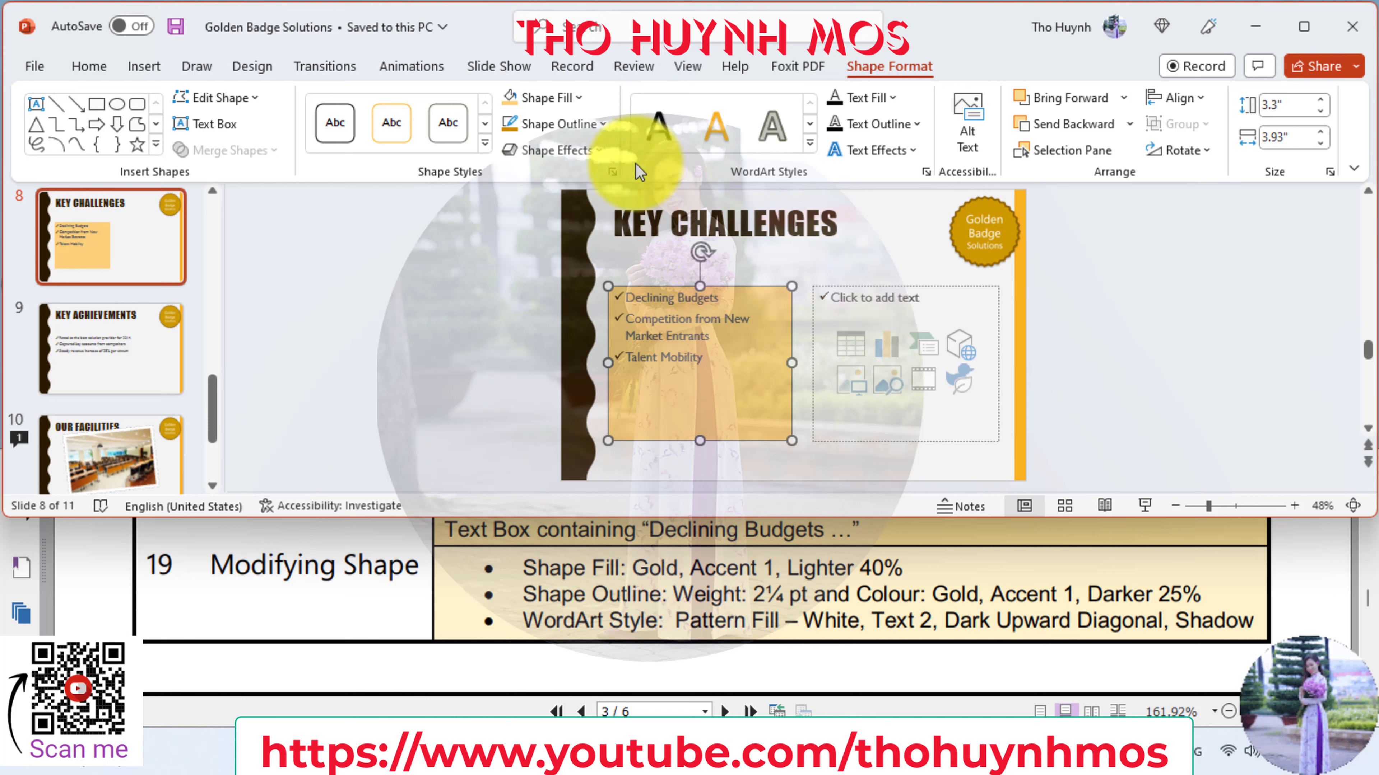
# - Give the box a 2¼ pt outline in Gold, Accent 1, Darker 25%
pyautogui.click(605, 125)
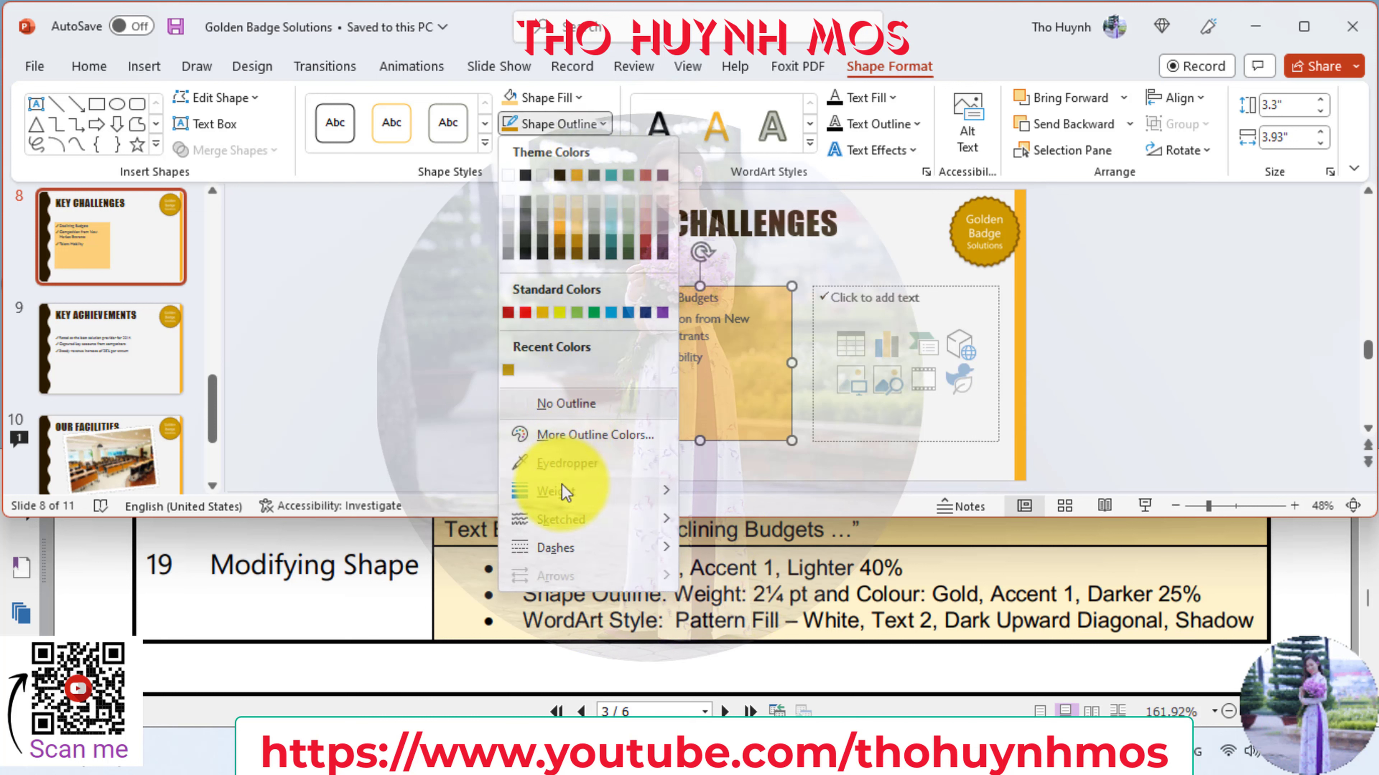
pyautogui.moveTo(556, 491)
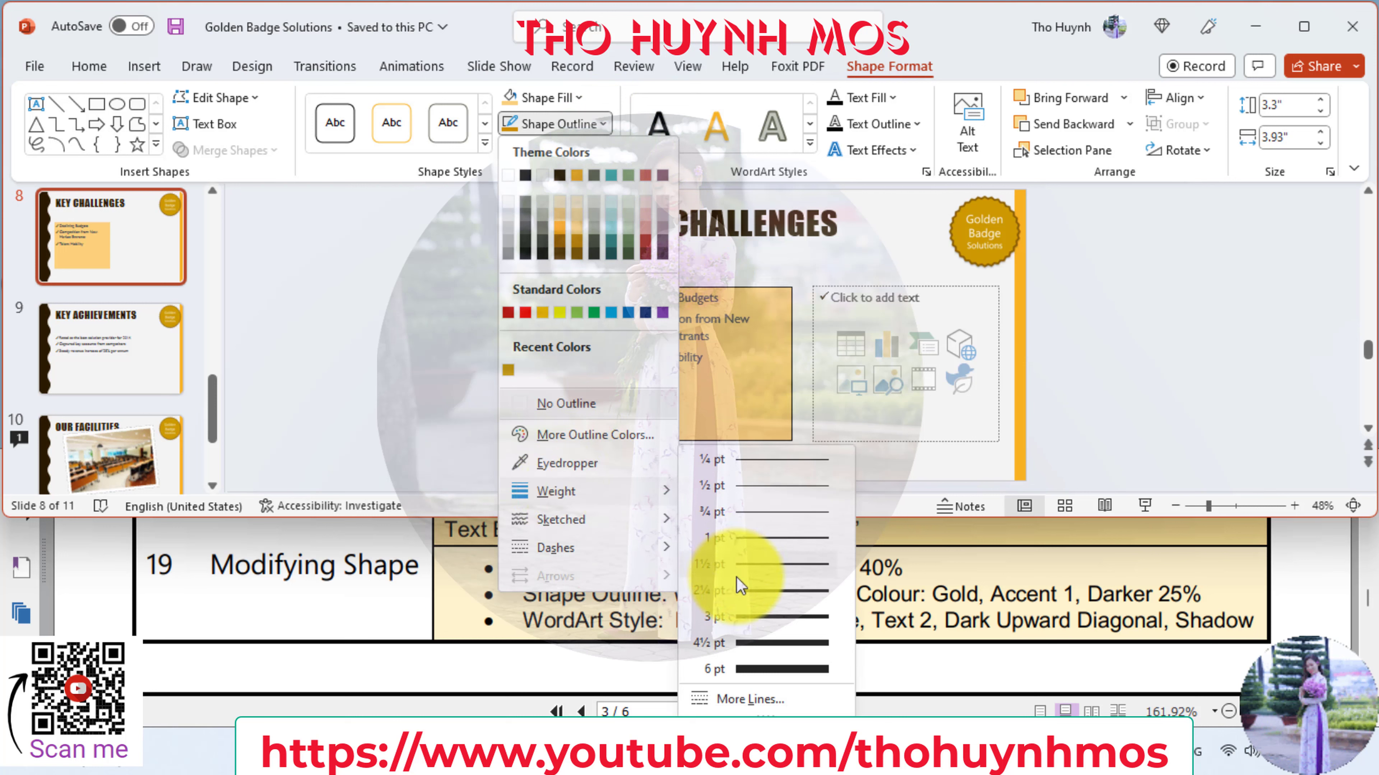
pyautogui.click(744, 592)
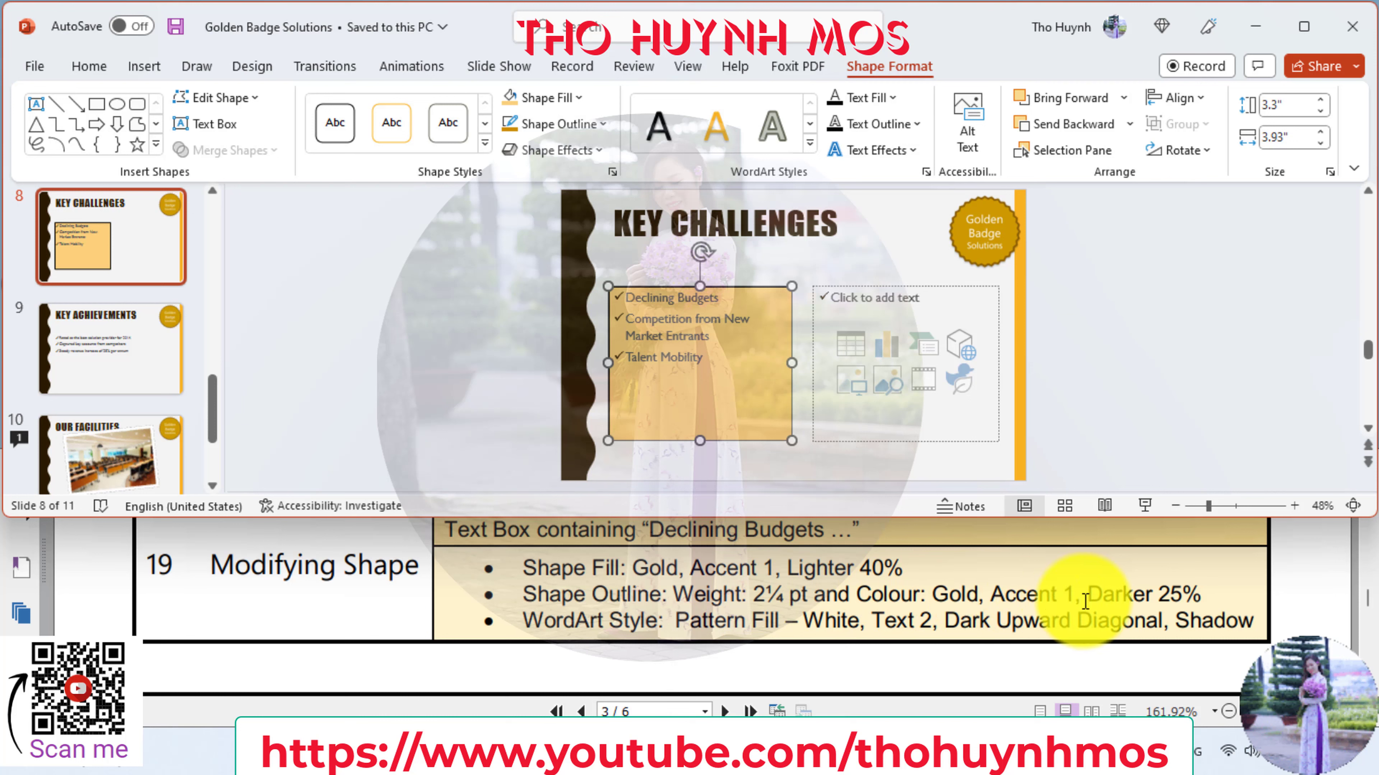
pyautogui.click(604, 124)
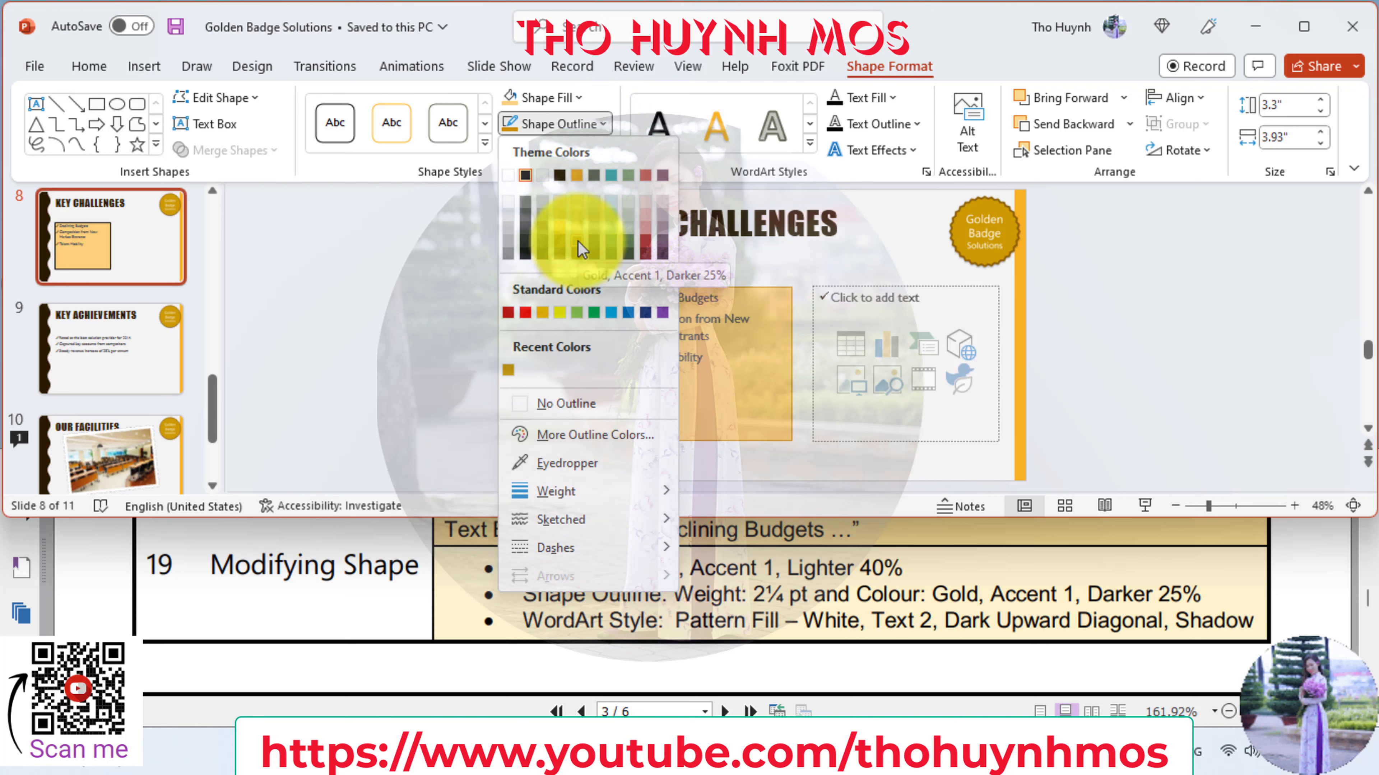
pyautogui.click(578, 241)
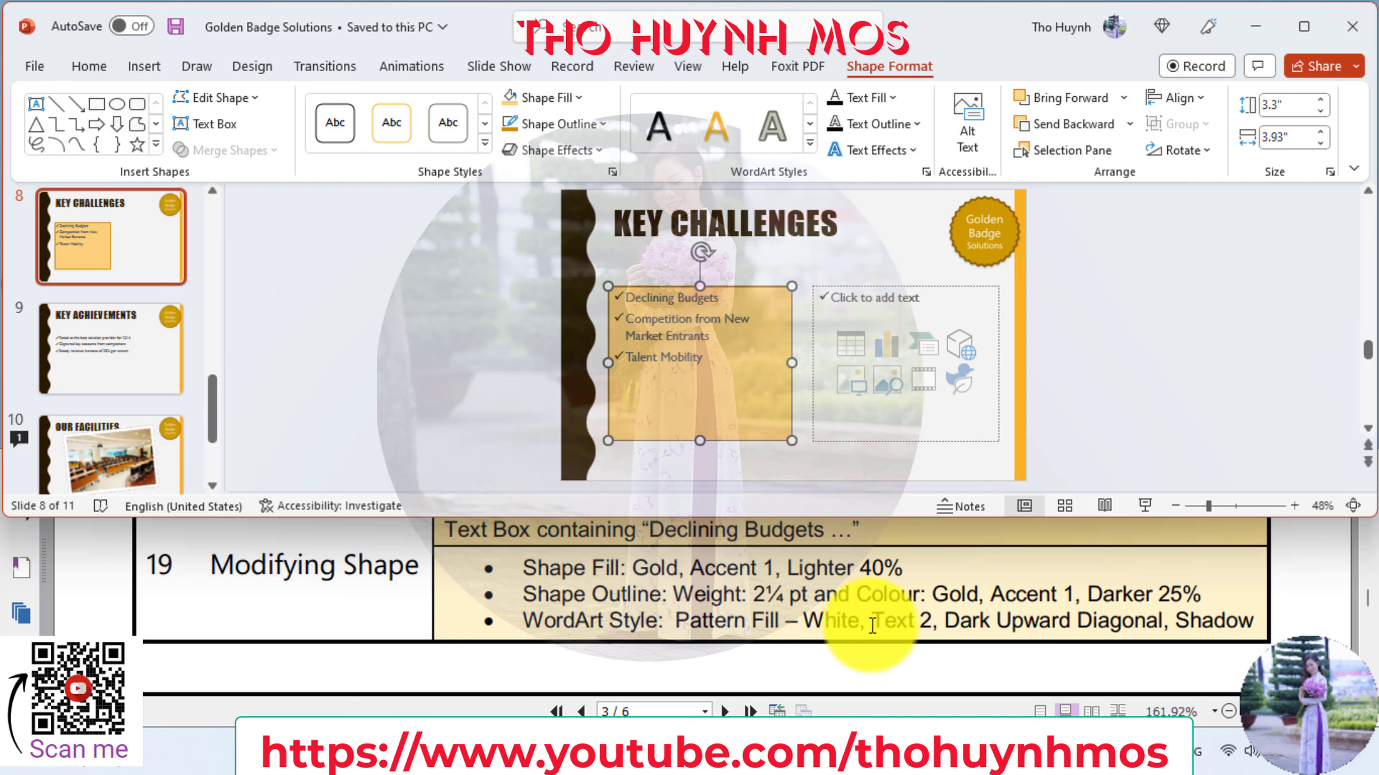
pyautogui.click(809, 142)
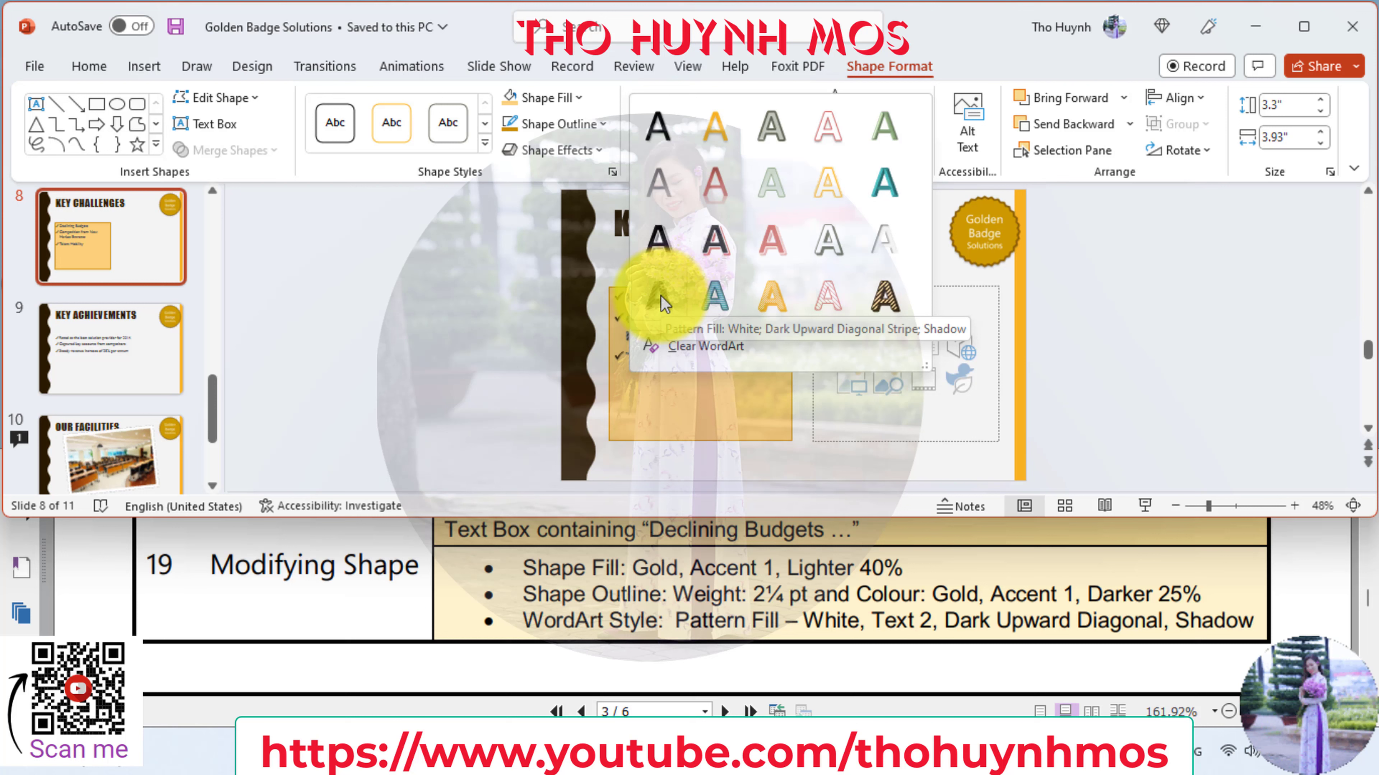
# - Apply the Pattern Fill: White, Dark Upward Diagonal Stripe, Shadow WordArt style, then deselect
pyautogui.click(662, 300)
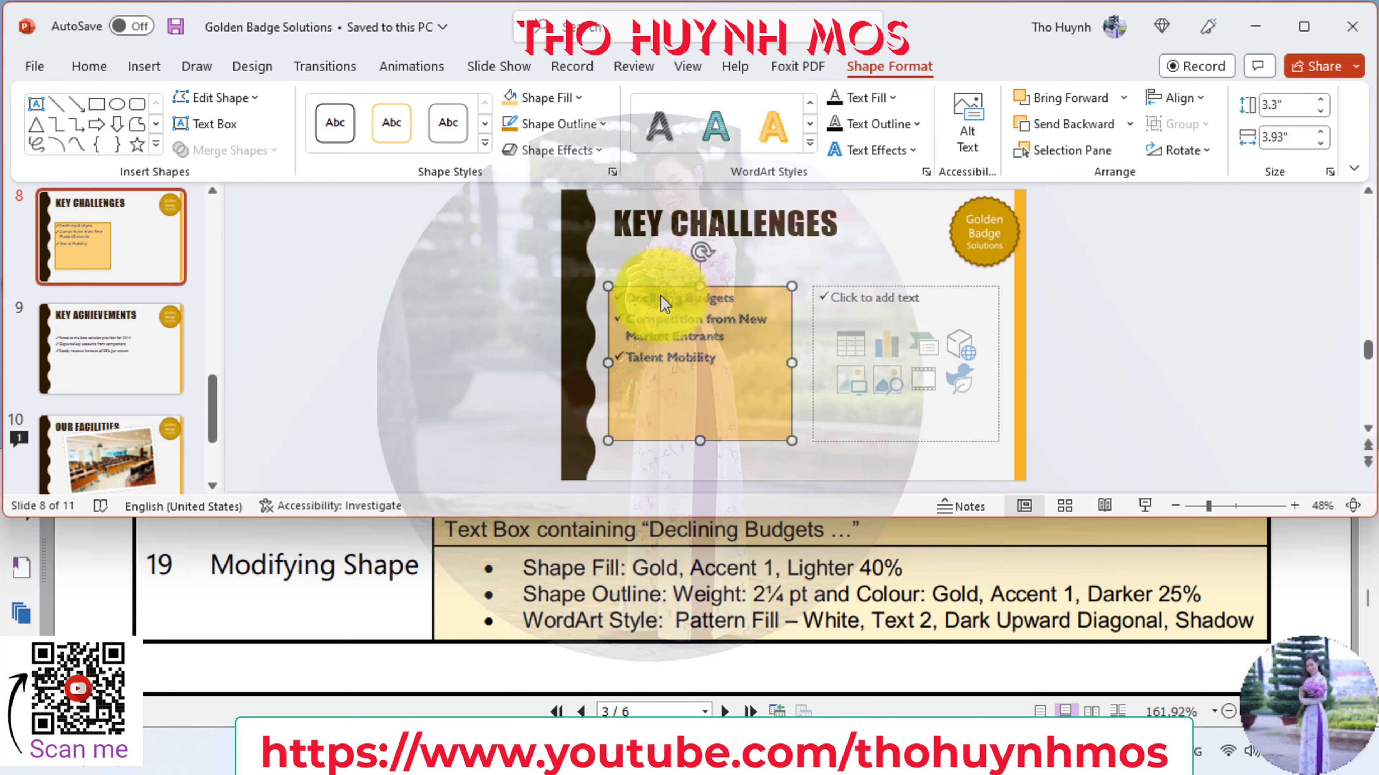
pyautogui.click(771, 468)
# - Insert the Challenges video from the practice folder into the right-hand placeholder
pyautogui.scroll(-2, 737, 603)
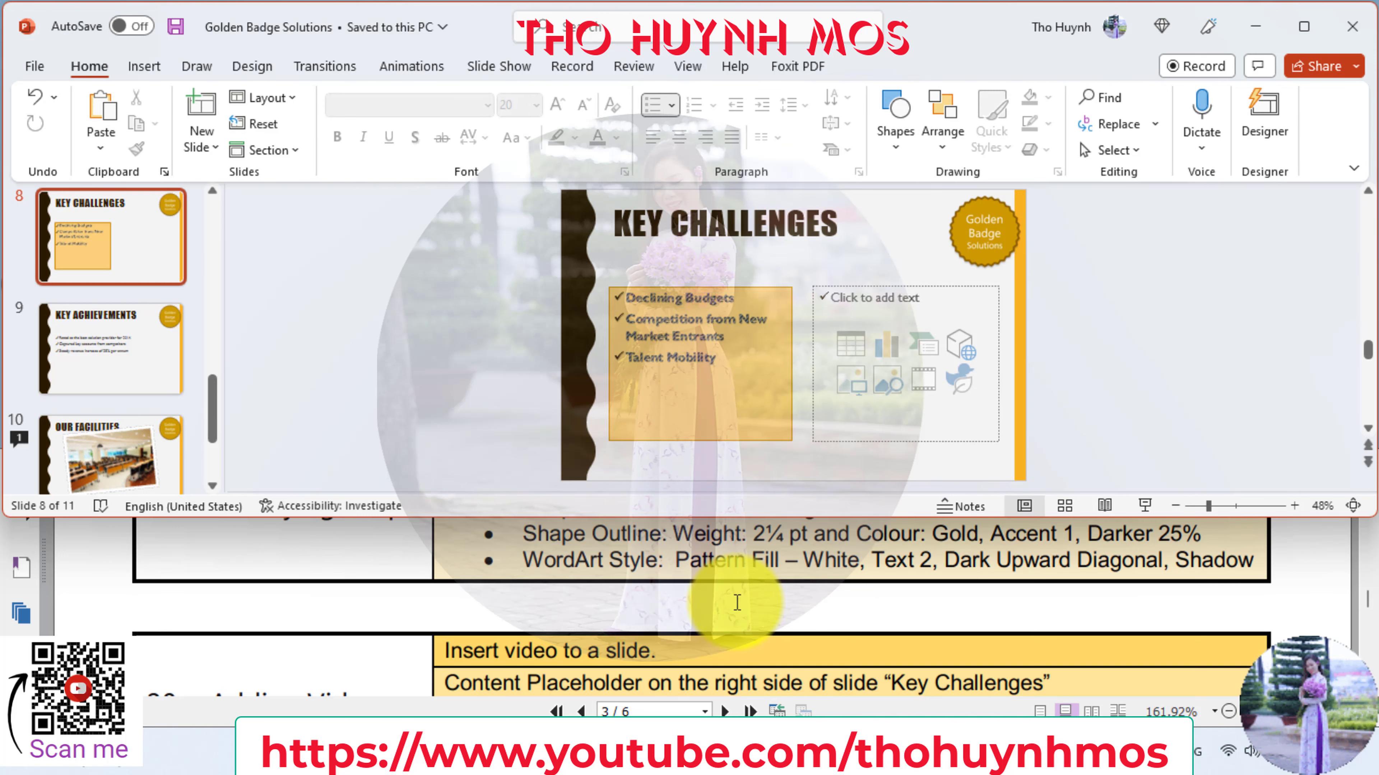
pyautogui.scroll(-2, 737, 603)
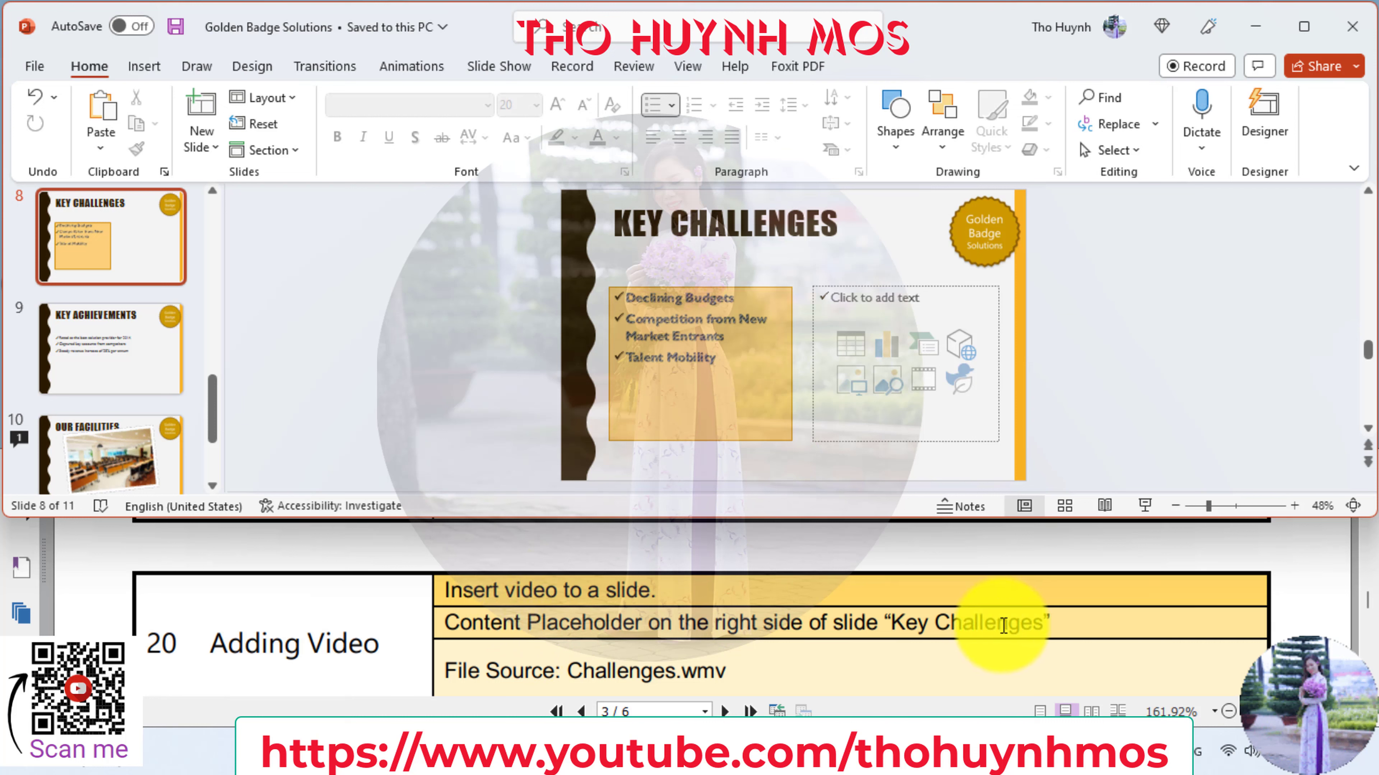
pyautogui.scroll(-2, 635, 657)
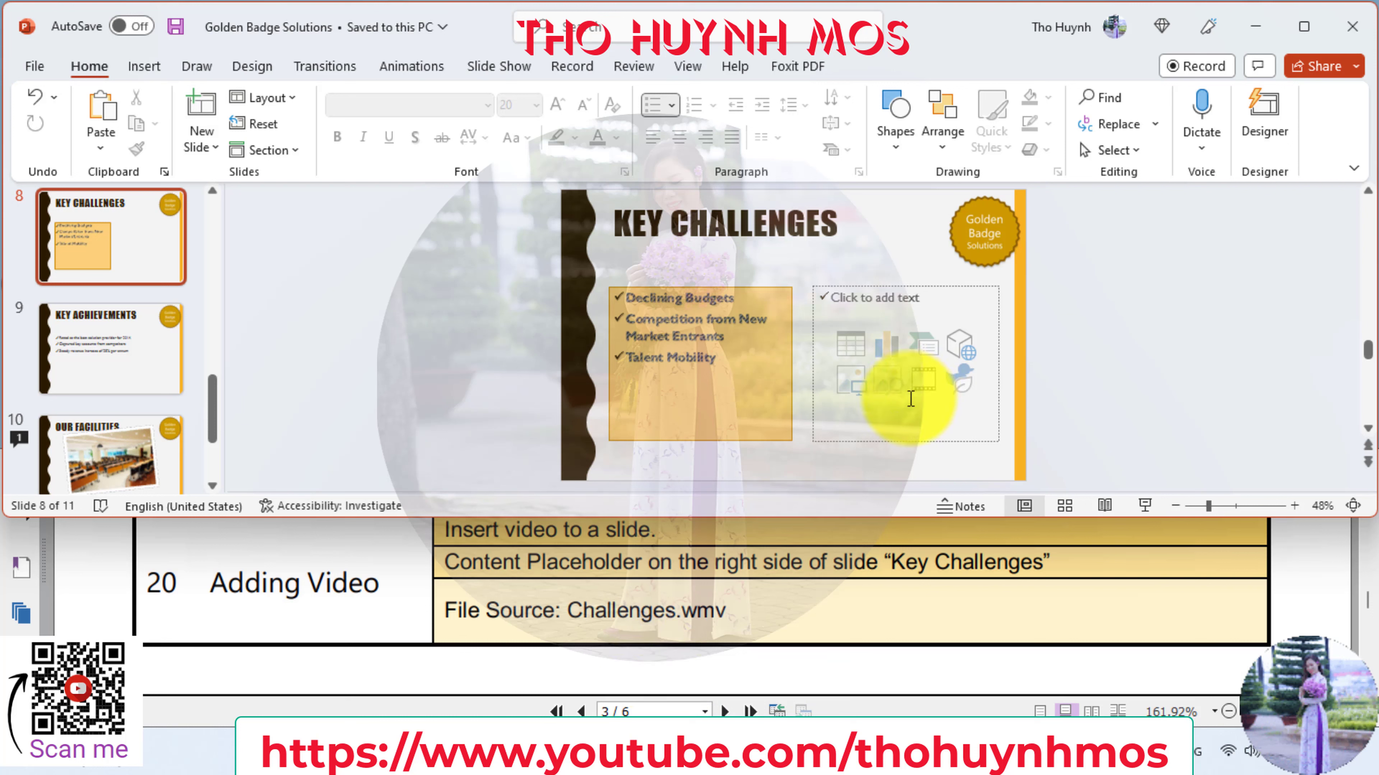
pyautogui.click(916, 395)
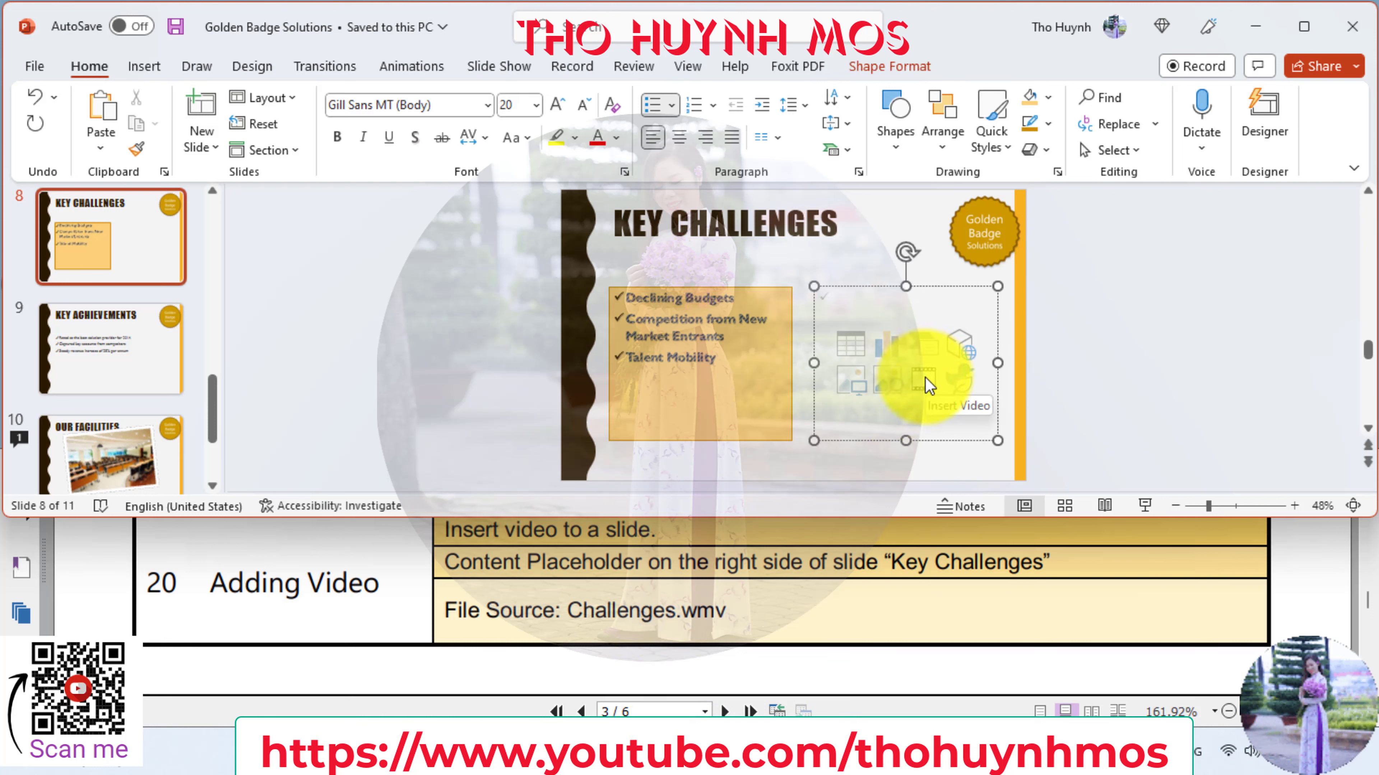
pyautogui.click(924, 380)
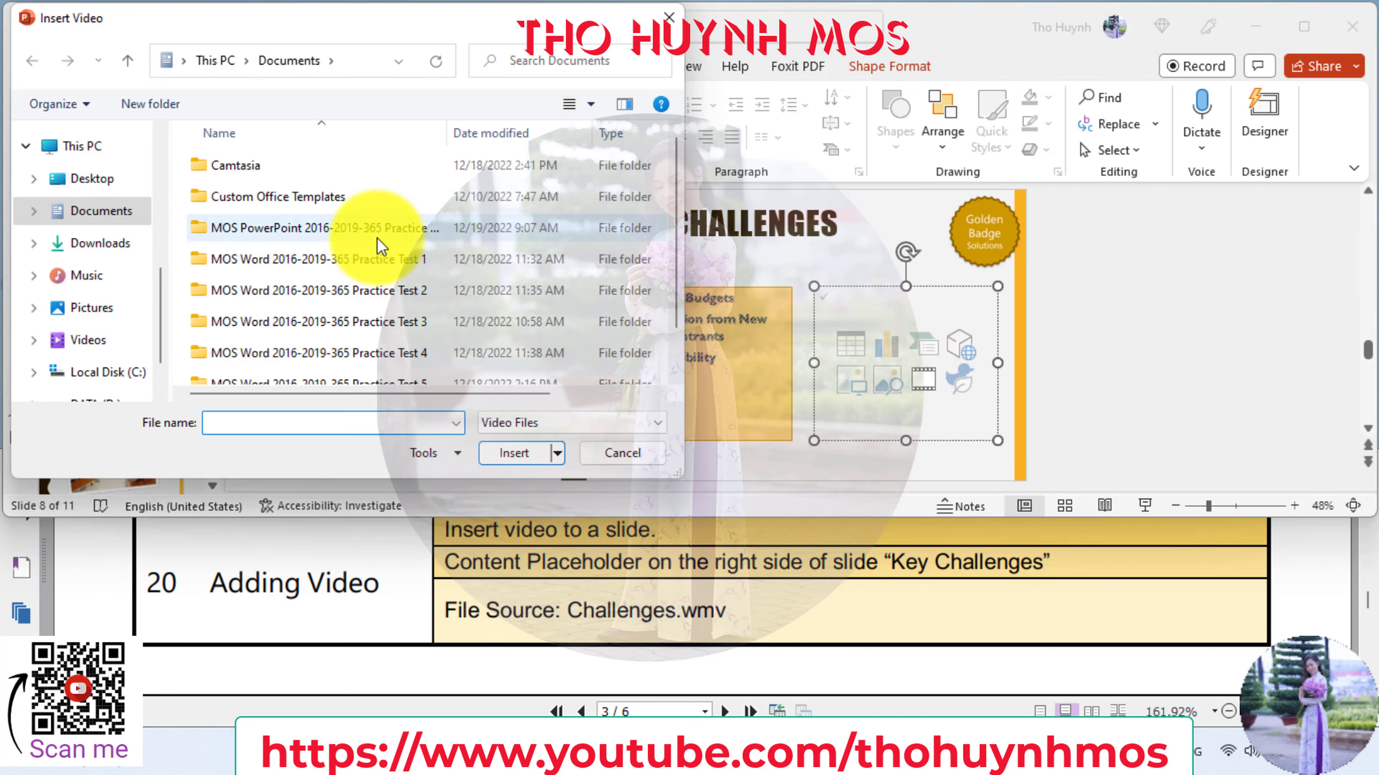
pyautogui.doubleClick(378, 239)
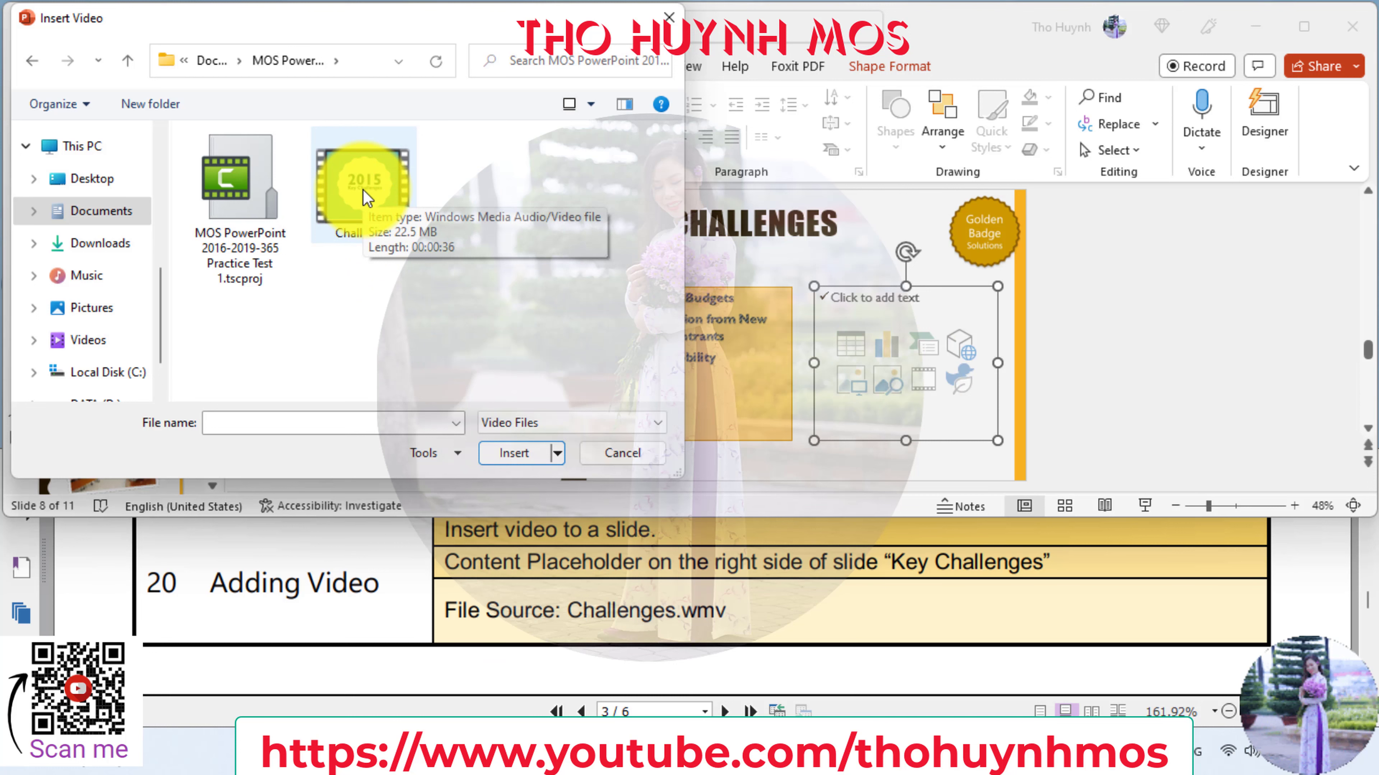
pyautogui.click(367, 198)
pyautogui.click(507, 454)
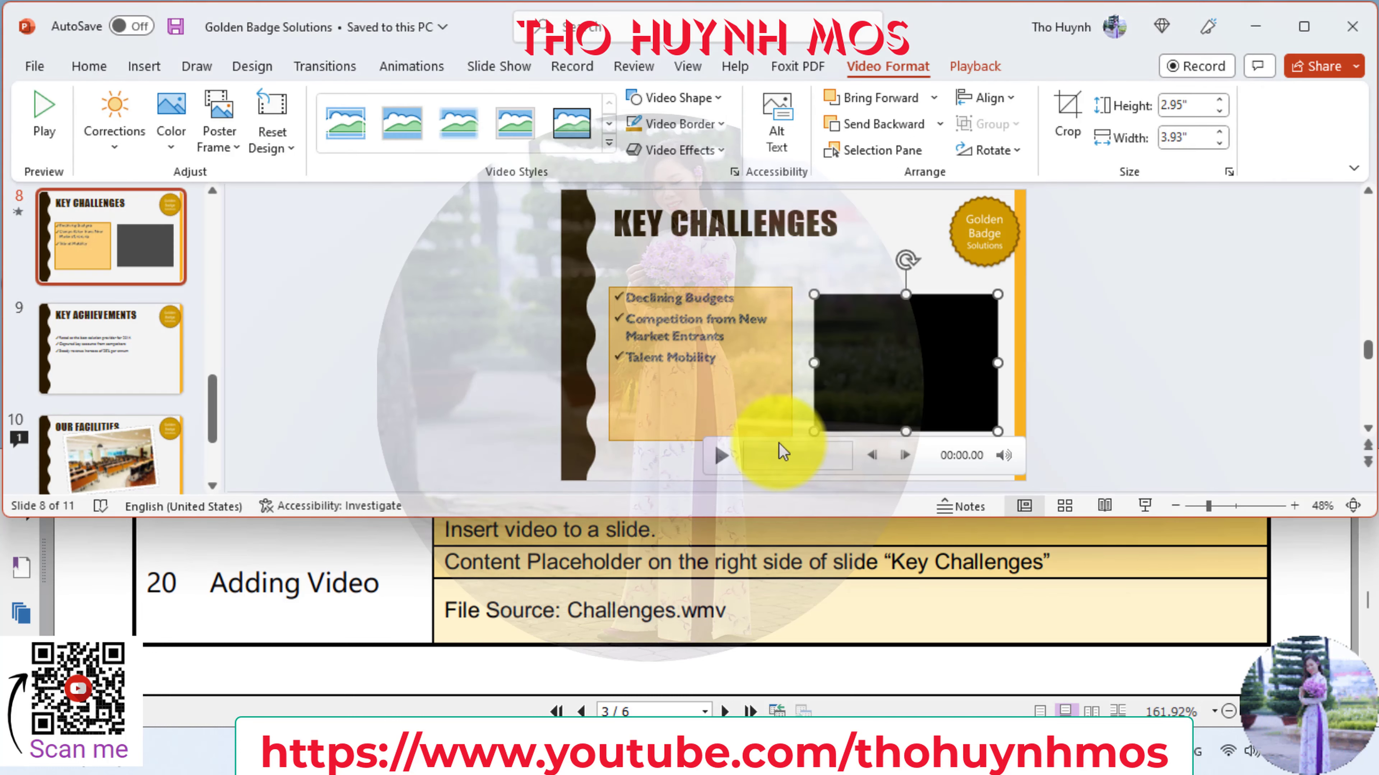
pyautogui.click(841, 640)
# - Set the Challenges video's playback volume to Mute
pyautogui.scroll(-2, 841, 641)
pyautogui.scroll(-2, 841, 641)
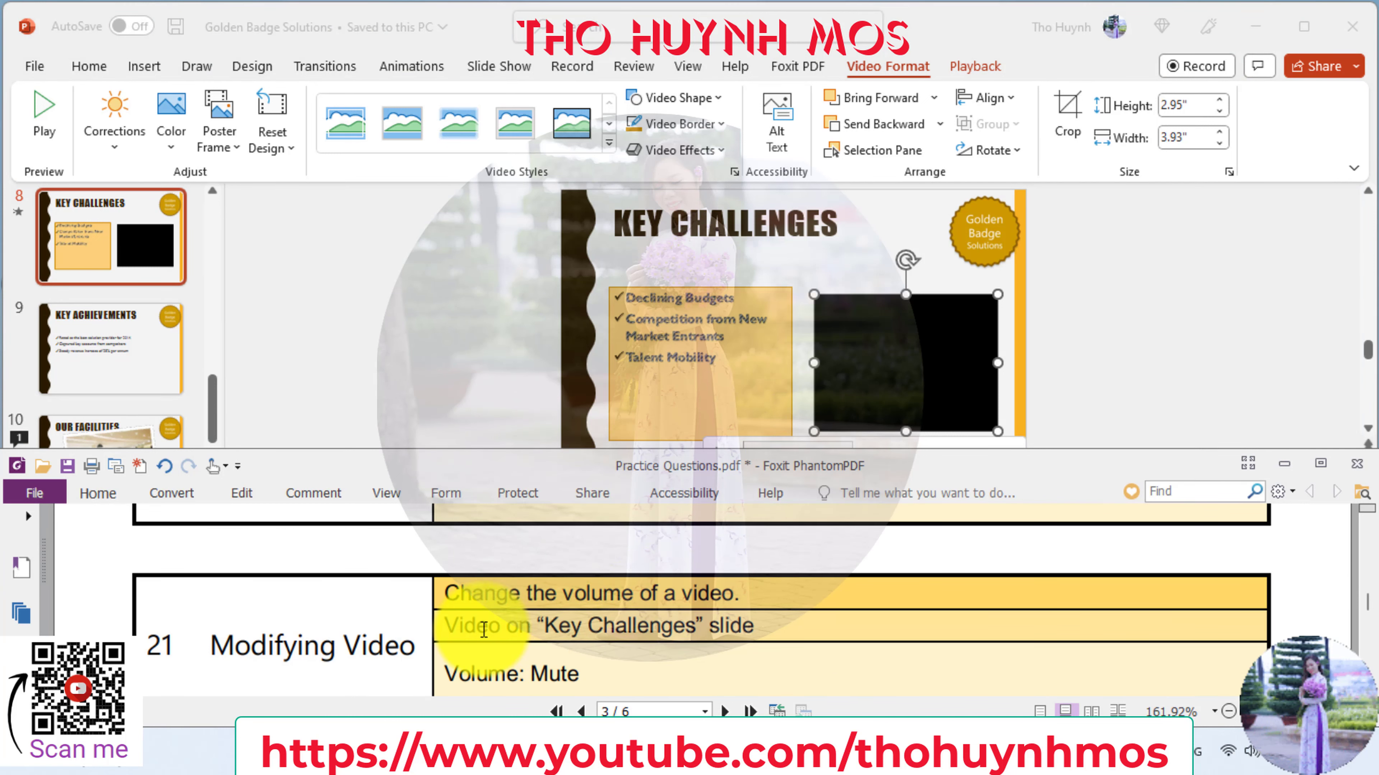
pyautogui.scroll(-1, 705, 624)
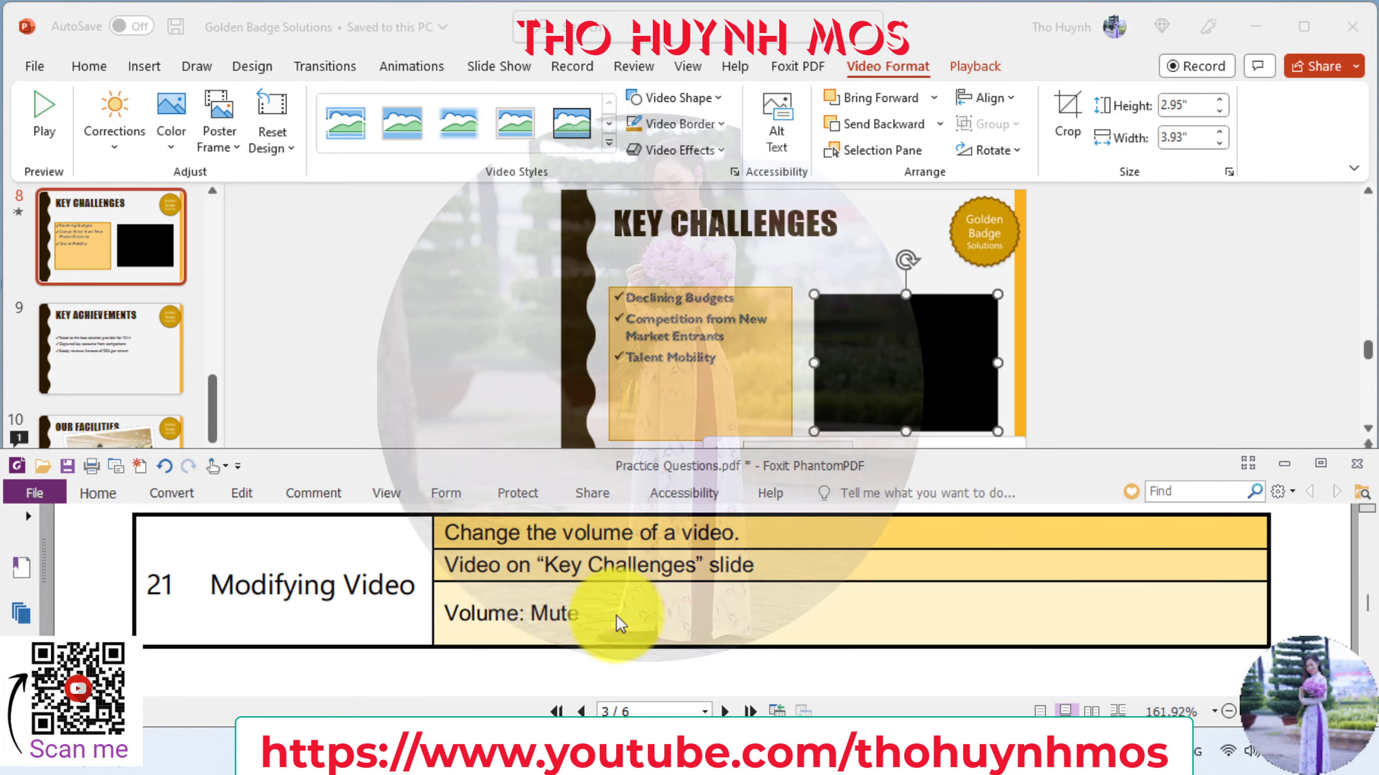
pyautogui.click(979, 75)
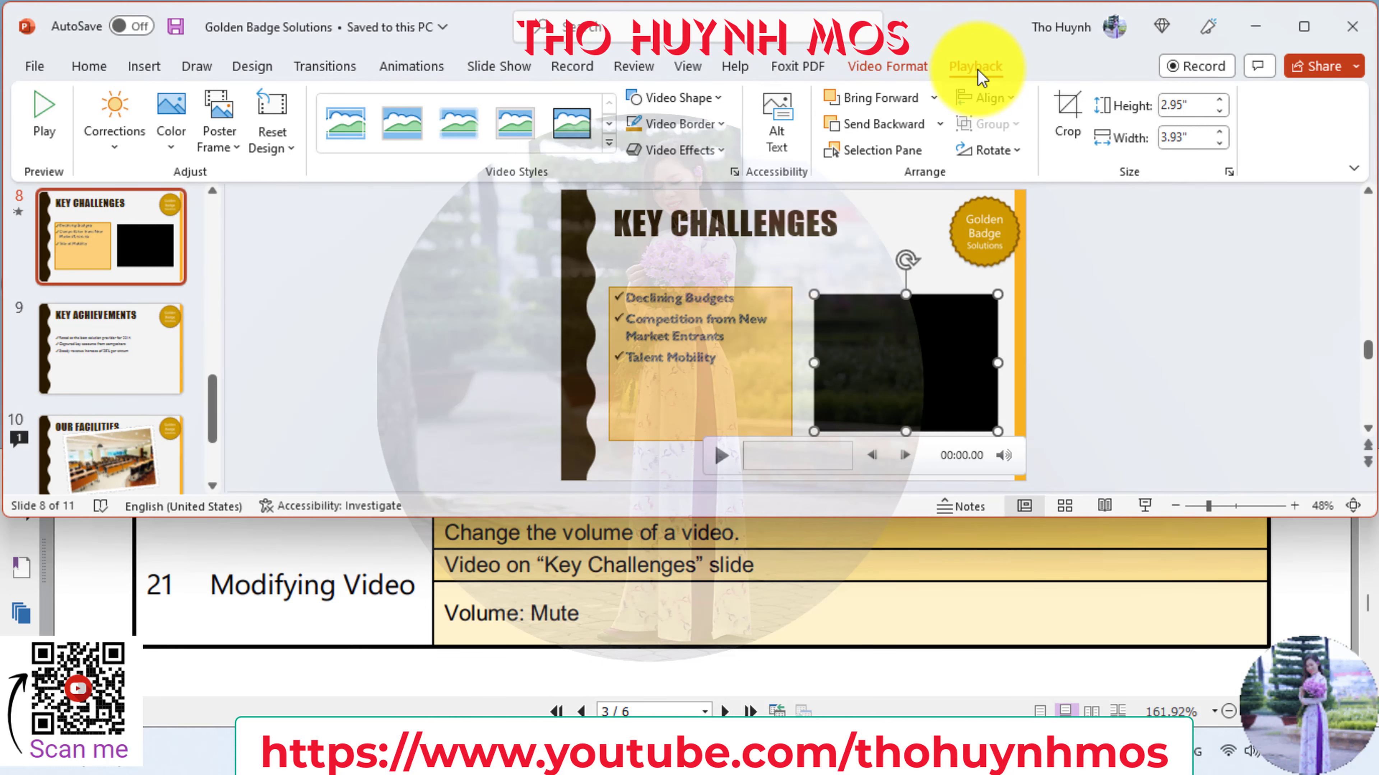
pyautogui.click(975, 67)
pyautogui.click(457, 154)
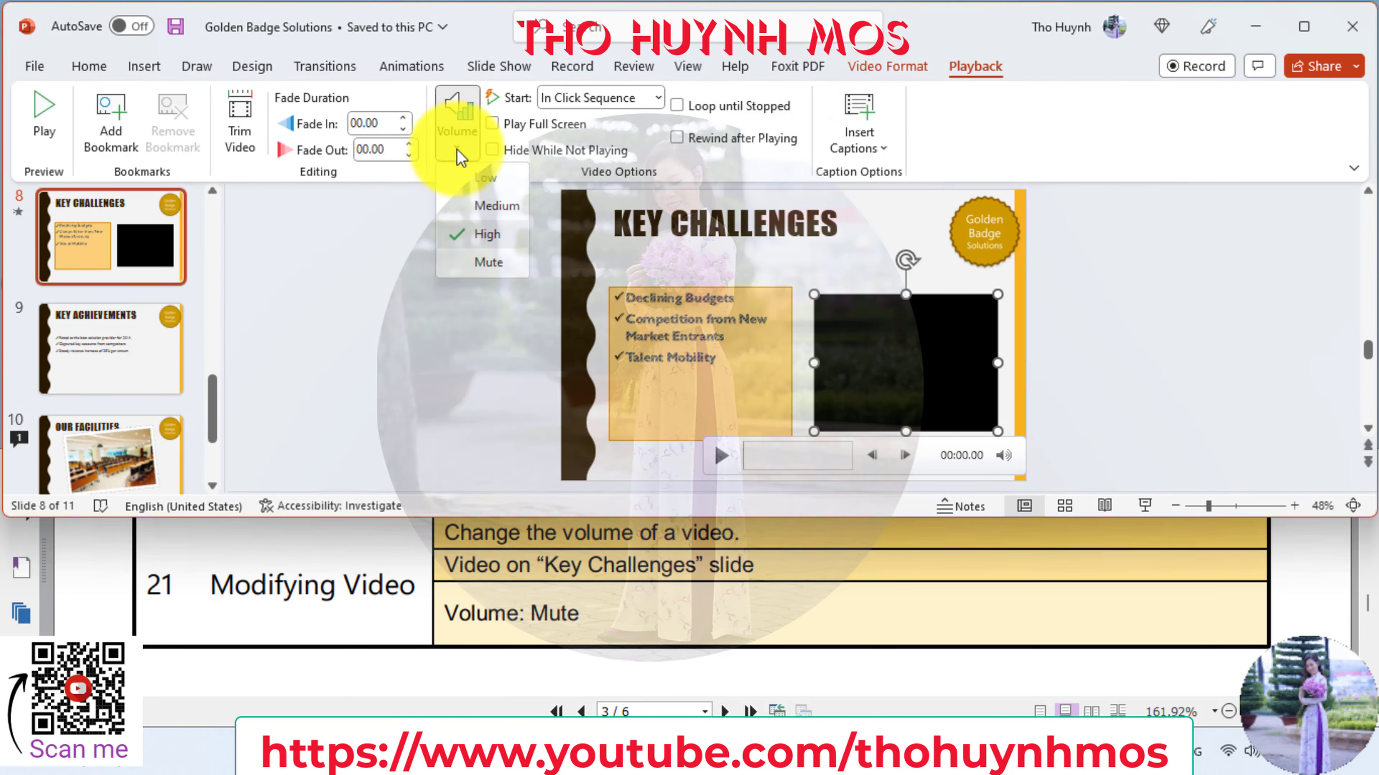
pyautogui.click(487, 263)
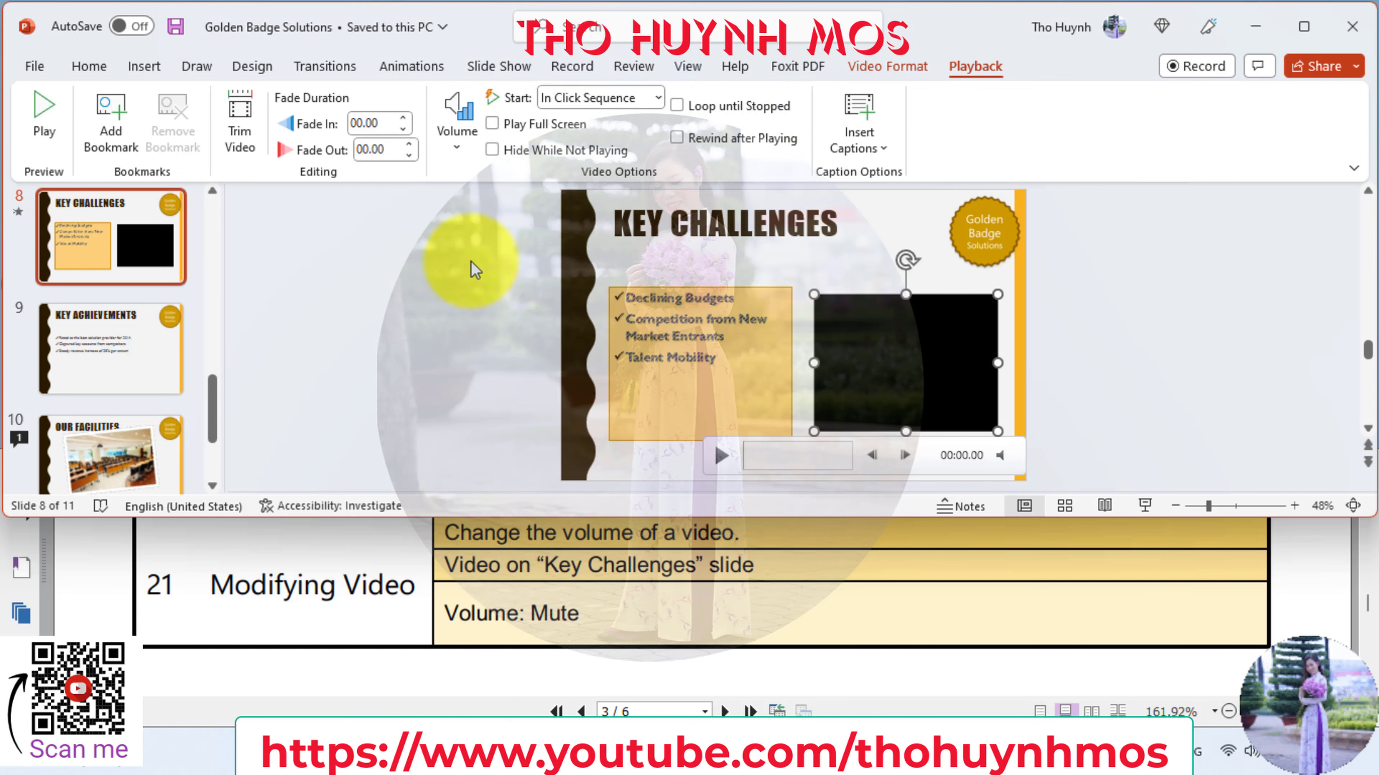
pyautogui.click(663, 625)
pyautogui.scroll(-5, 667, 623)
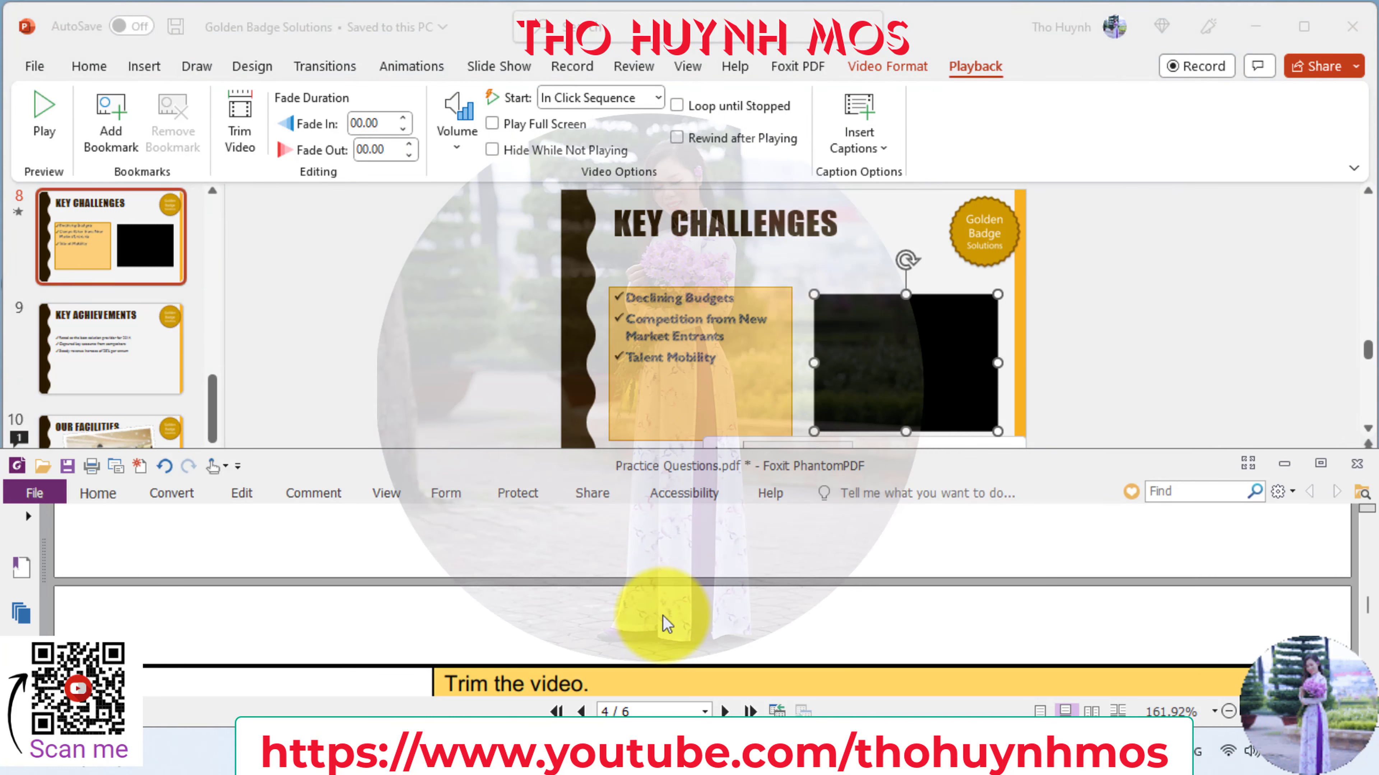
# - Trim the Challenges video to start at 00:01 and end at 00:34
pyautogui.scroll(-2, 666, 625)
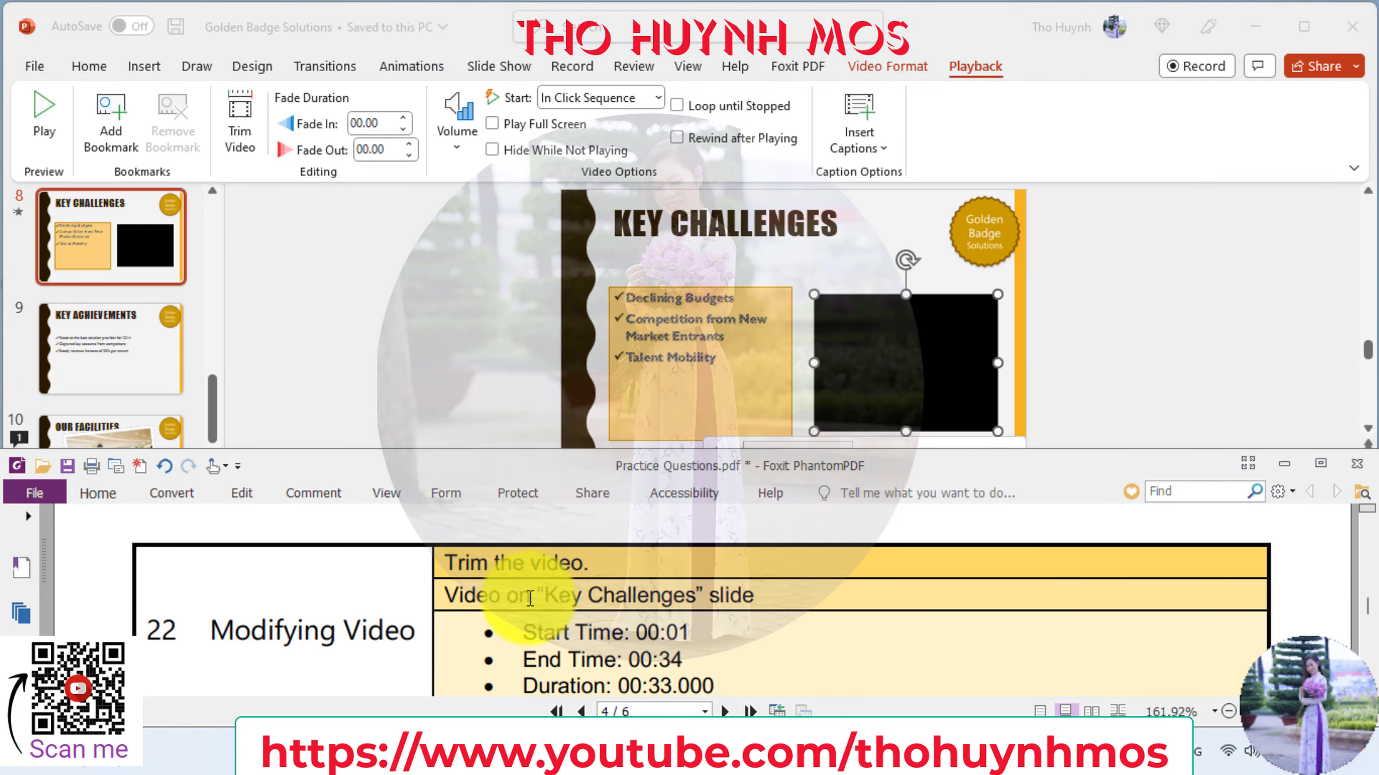
pyautogui.scroll(-1, 673, 597)
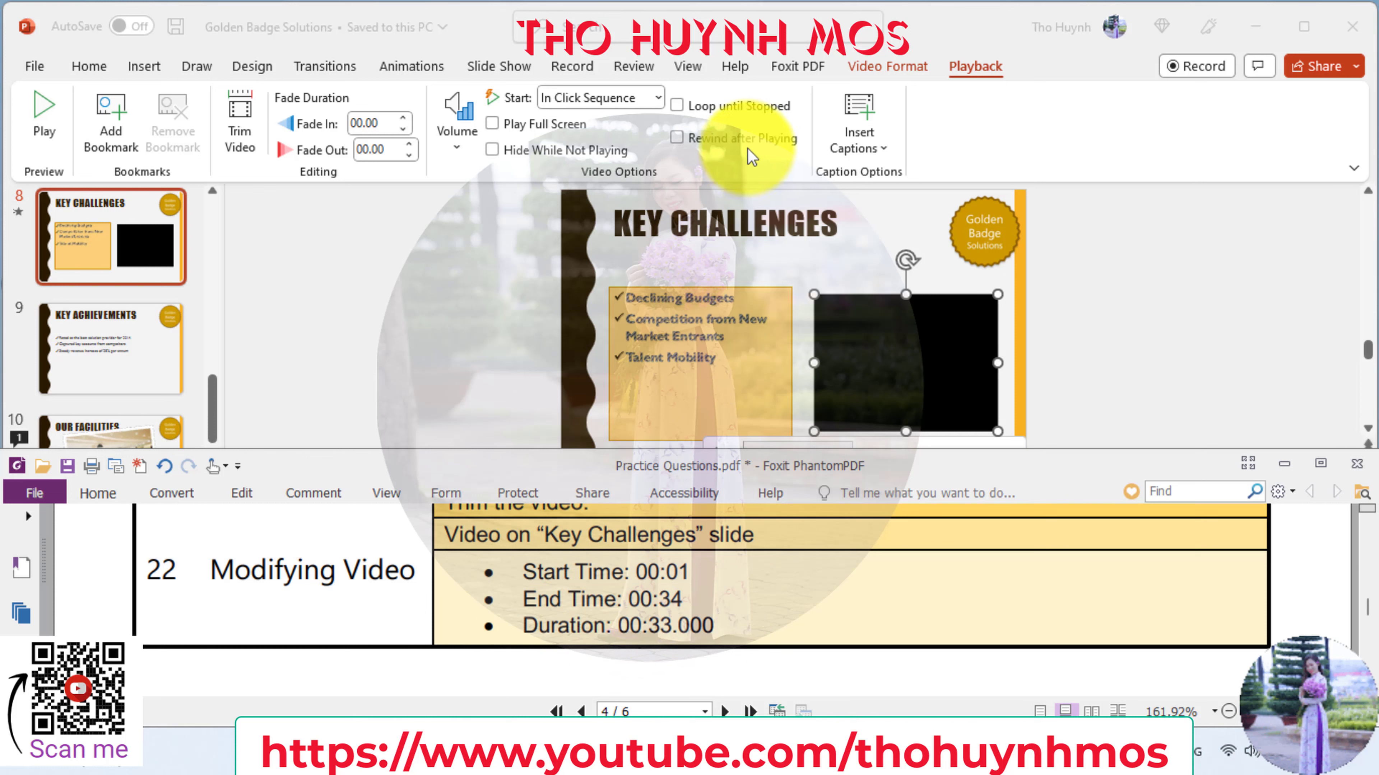
pyautogui.click(240, 121)
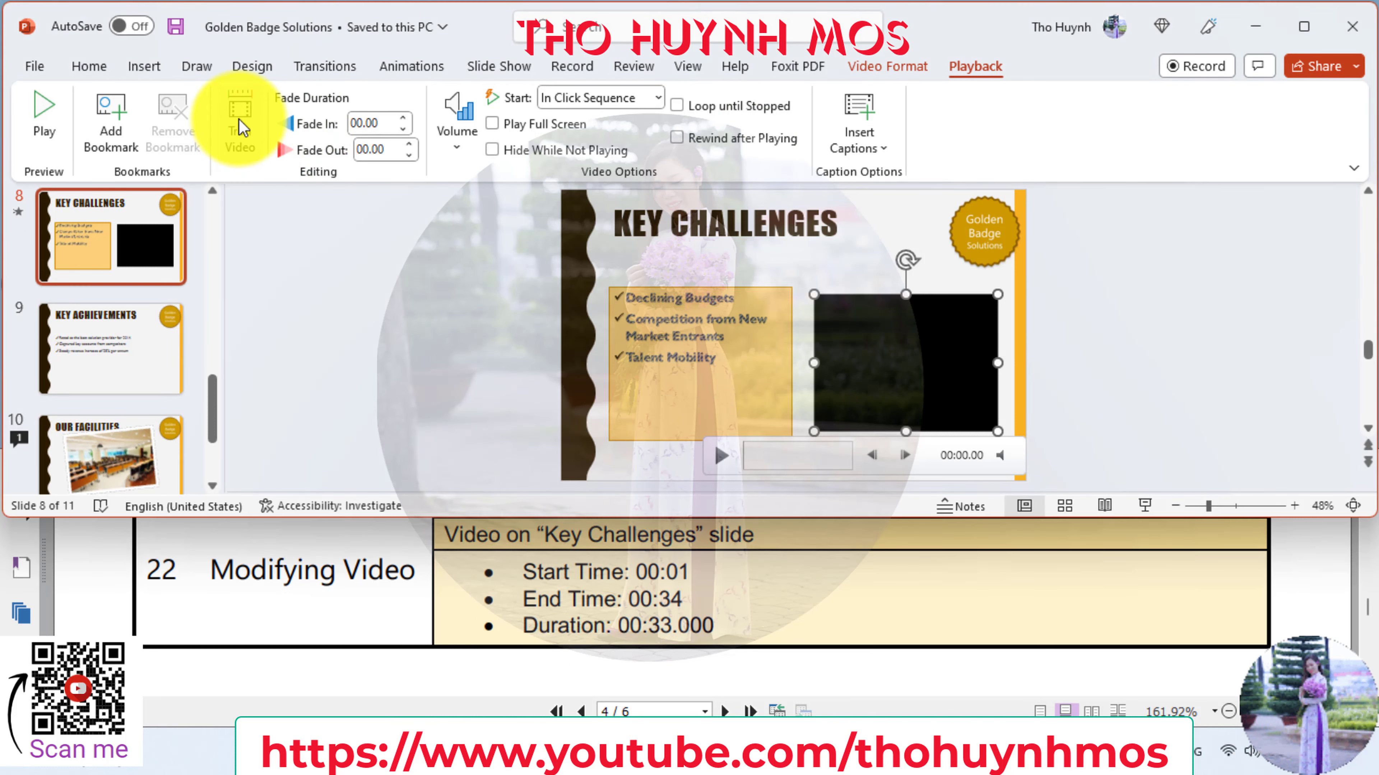
pyautogui.click(238, 119)
pyautogui.write('00:01')
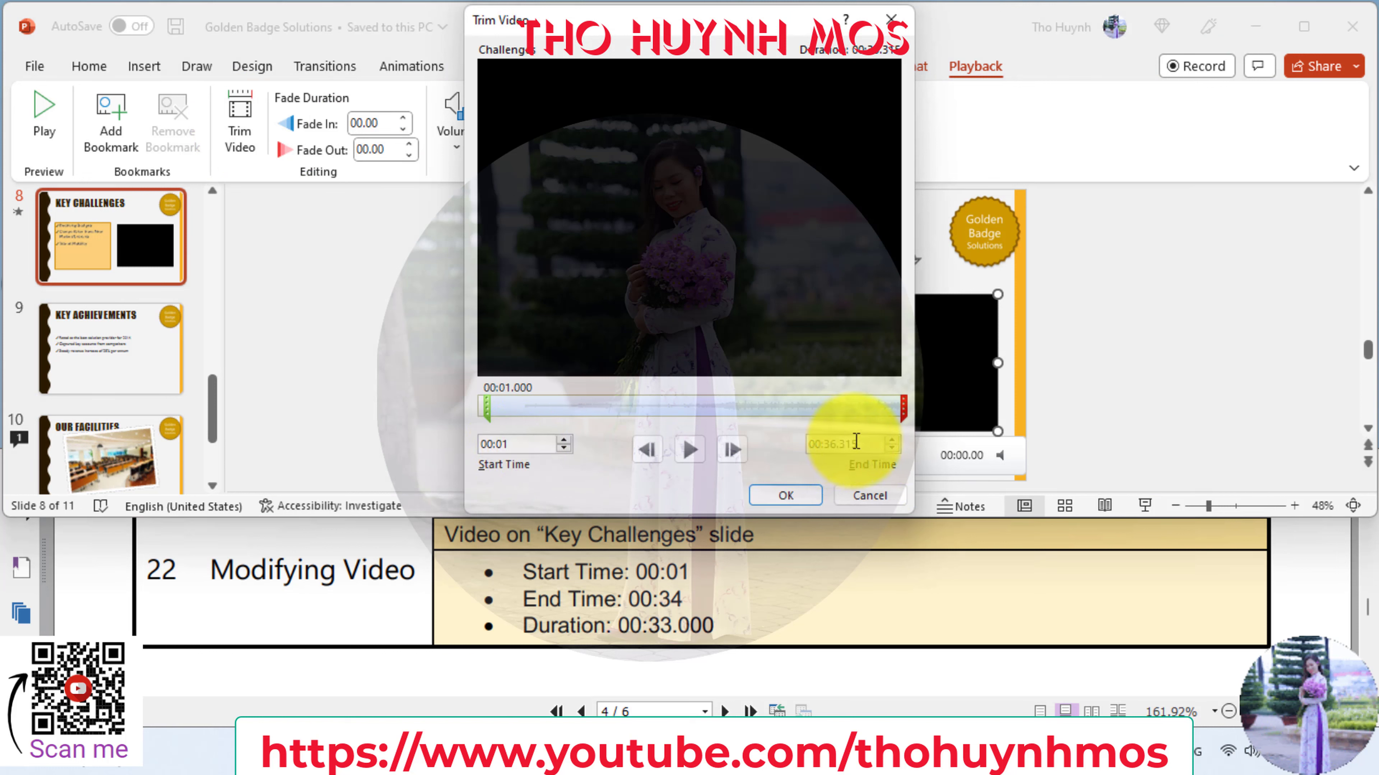
pyautogui.press('BackSpace')
pyautogui.write('4')
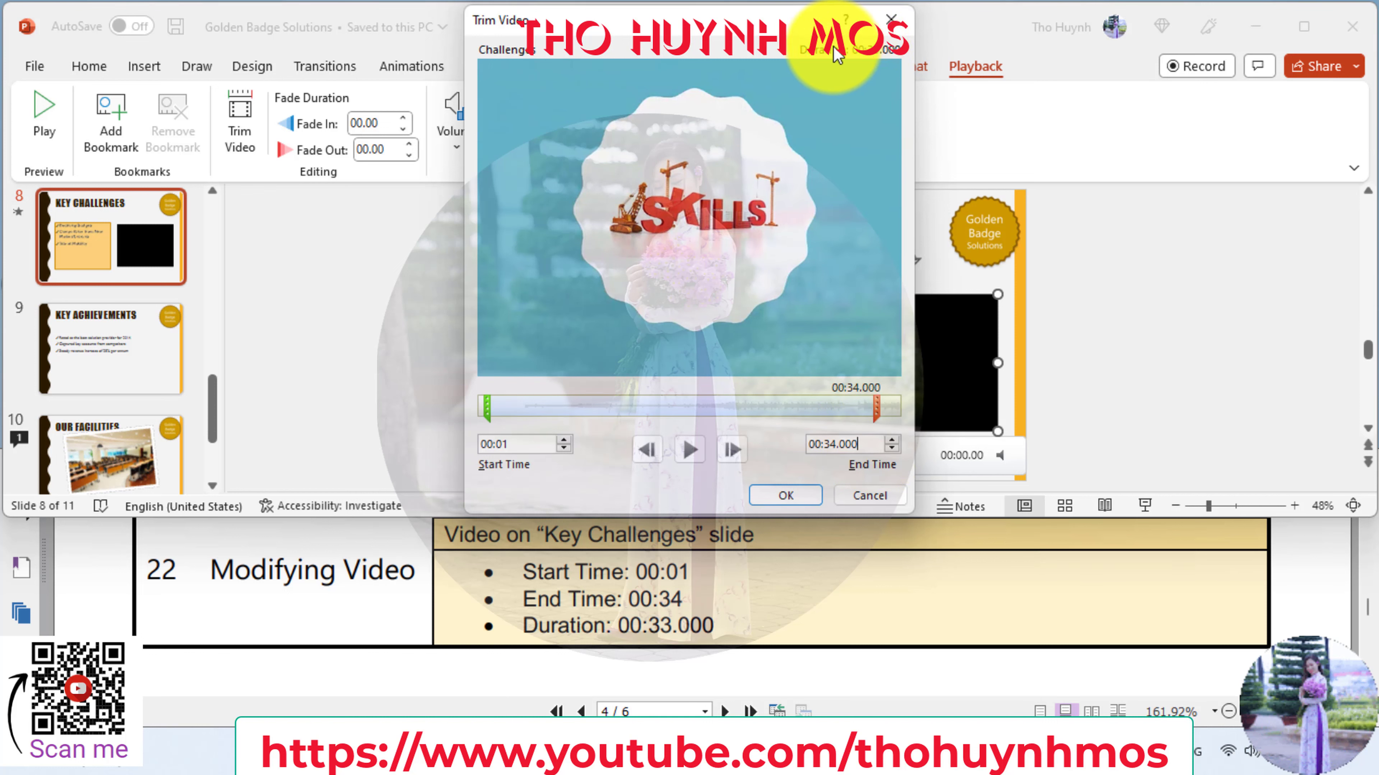
pyautogui.click(788, 497)
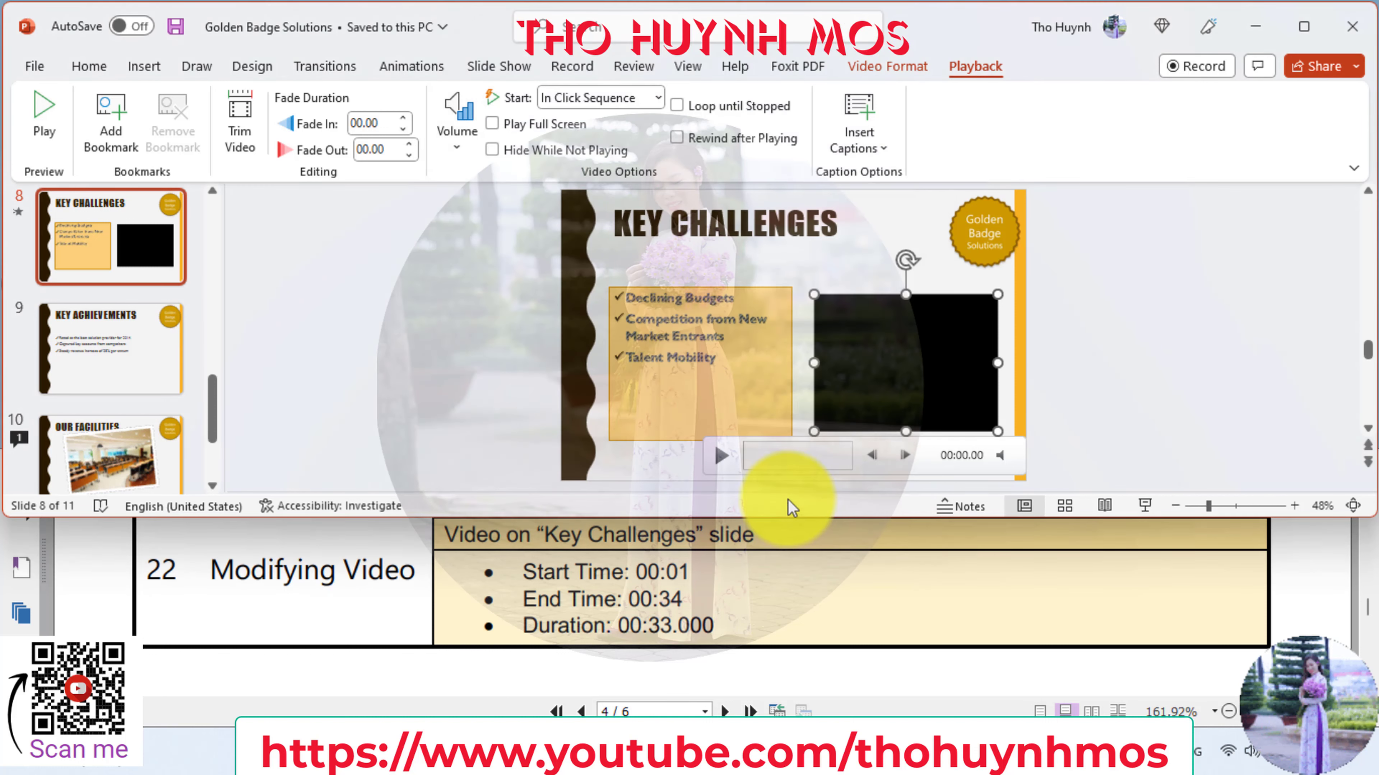
# - Apply the Spin emphasis animation to the bullets from Declining Budgets to Talent Mobility
pyautogui.click(733, 657)
pyautogui.scroll(-2, 755, 617)
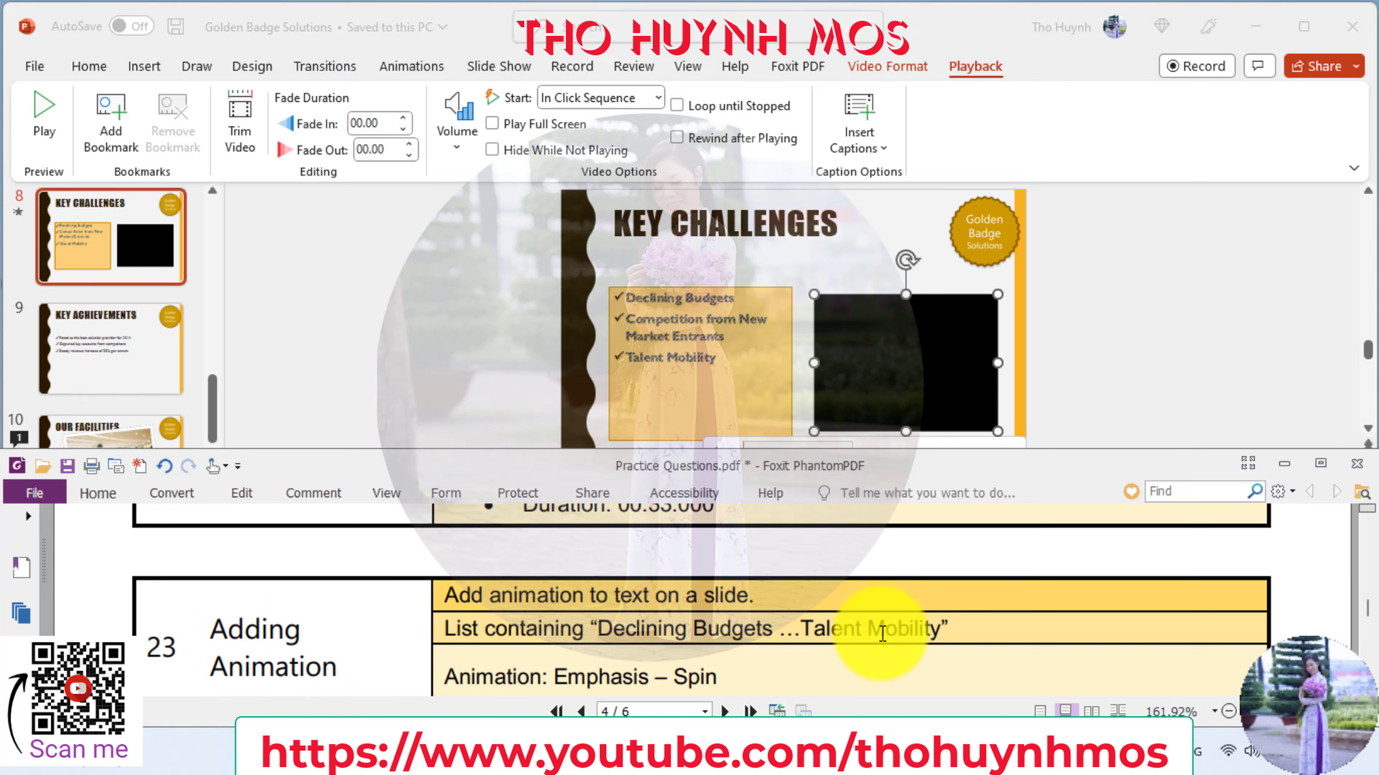
pyautogui.scroll(-1, 900, 636)
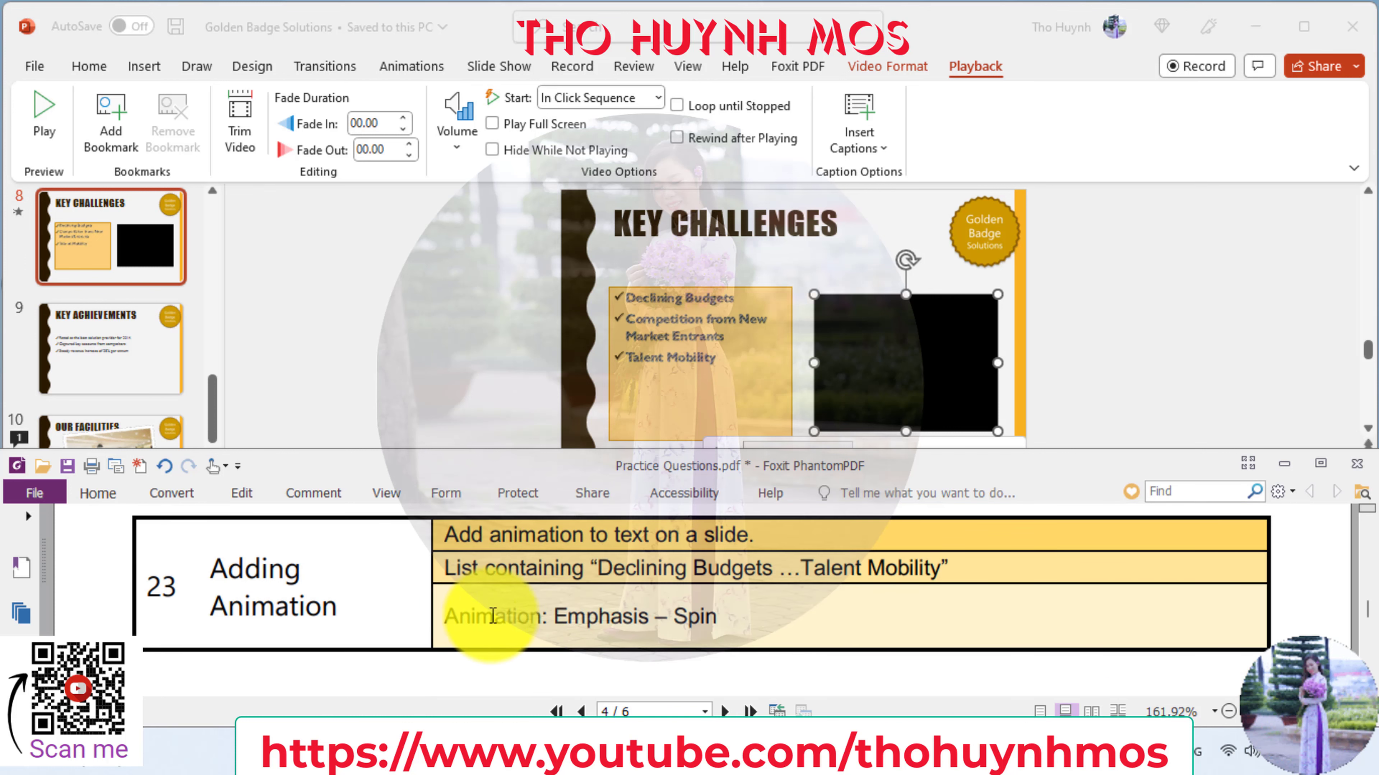
pyautogui.click(671, 318)
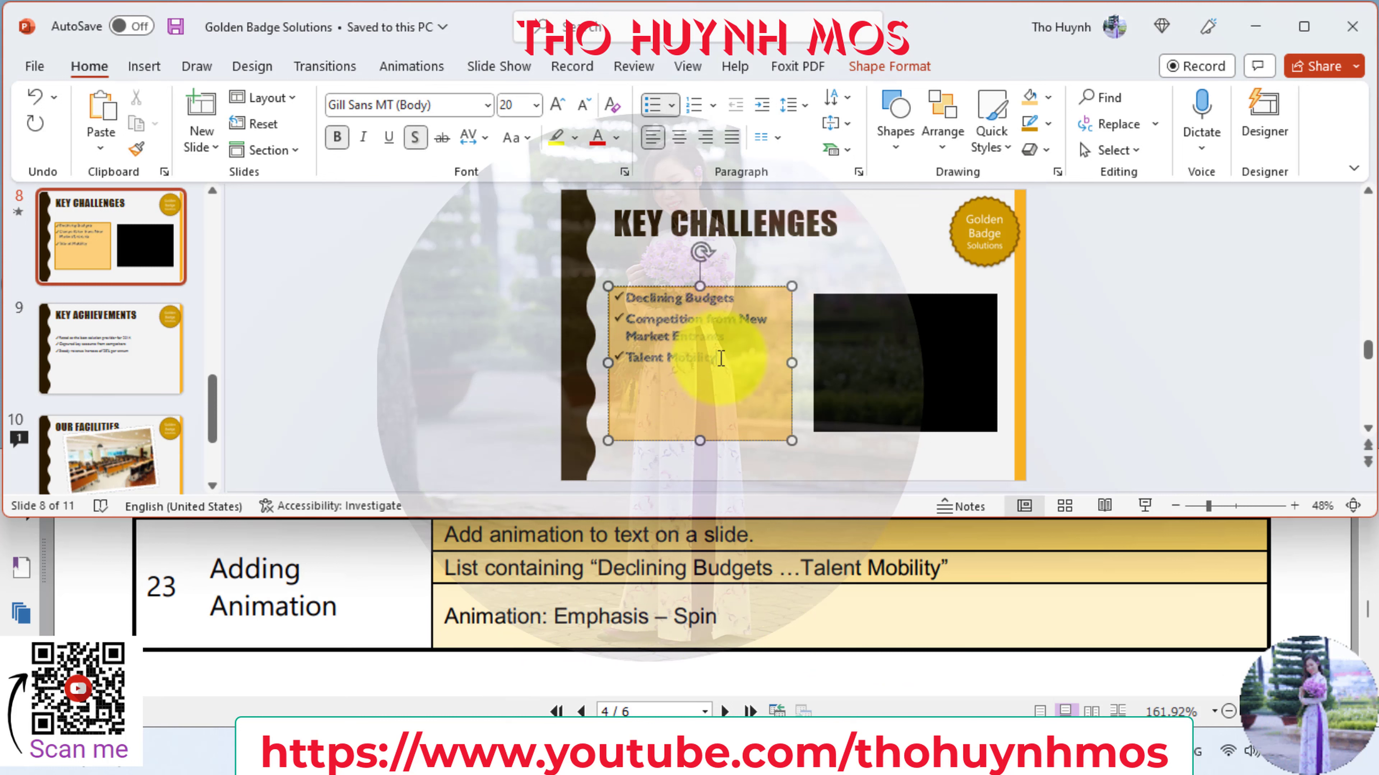
pyautogui.moveTo(721, 358); pyautogui.dragTo(621, 298)
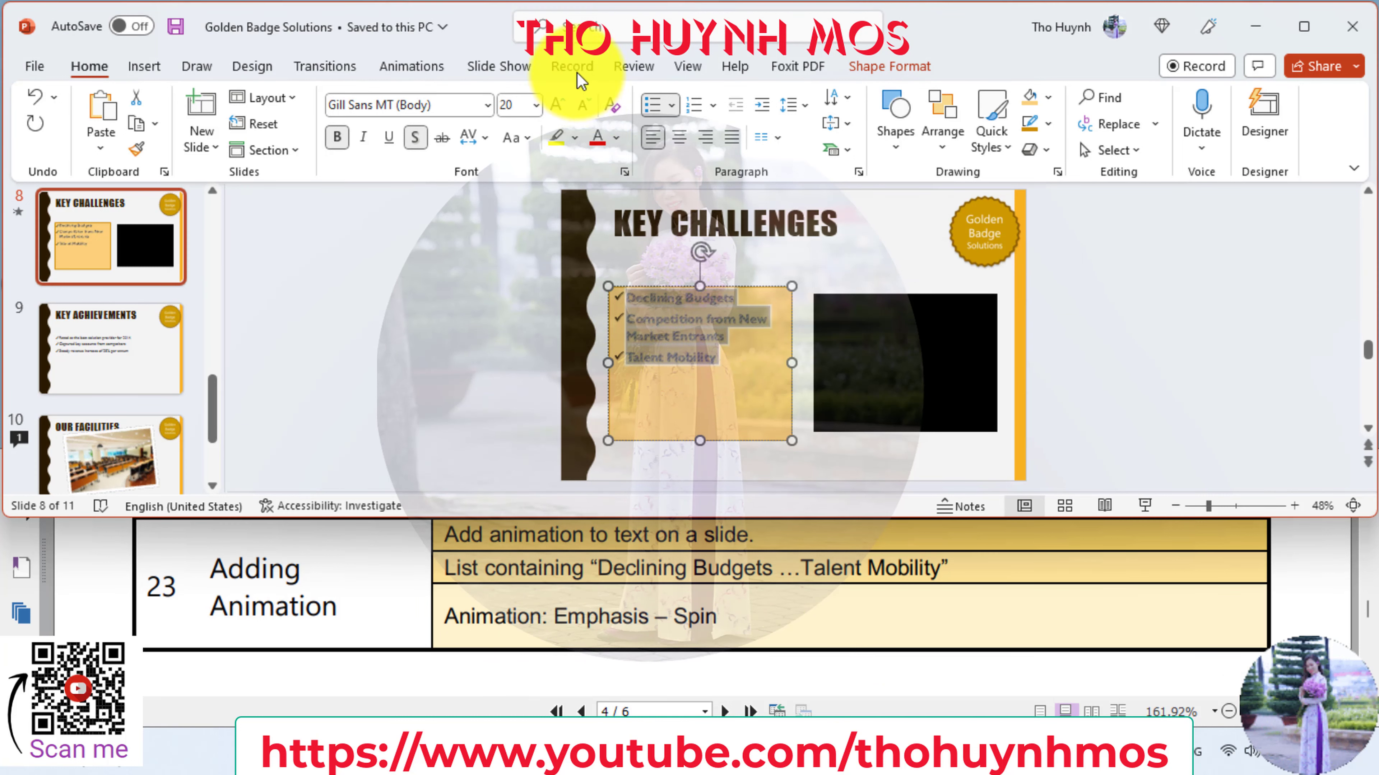
pyautogui.click(413, 66)
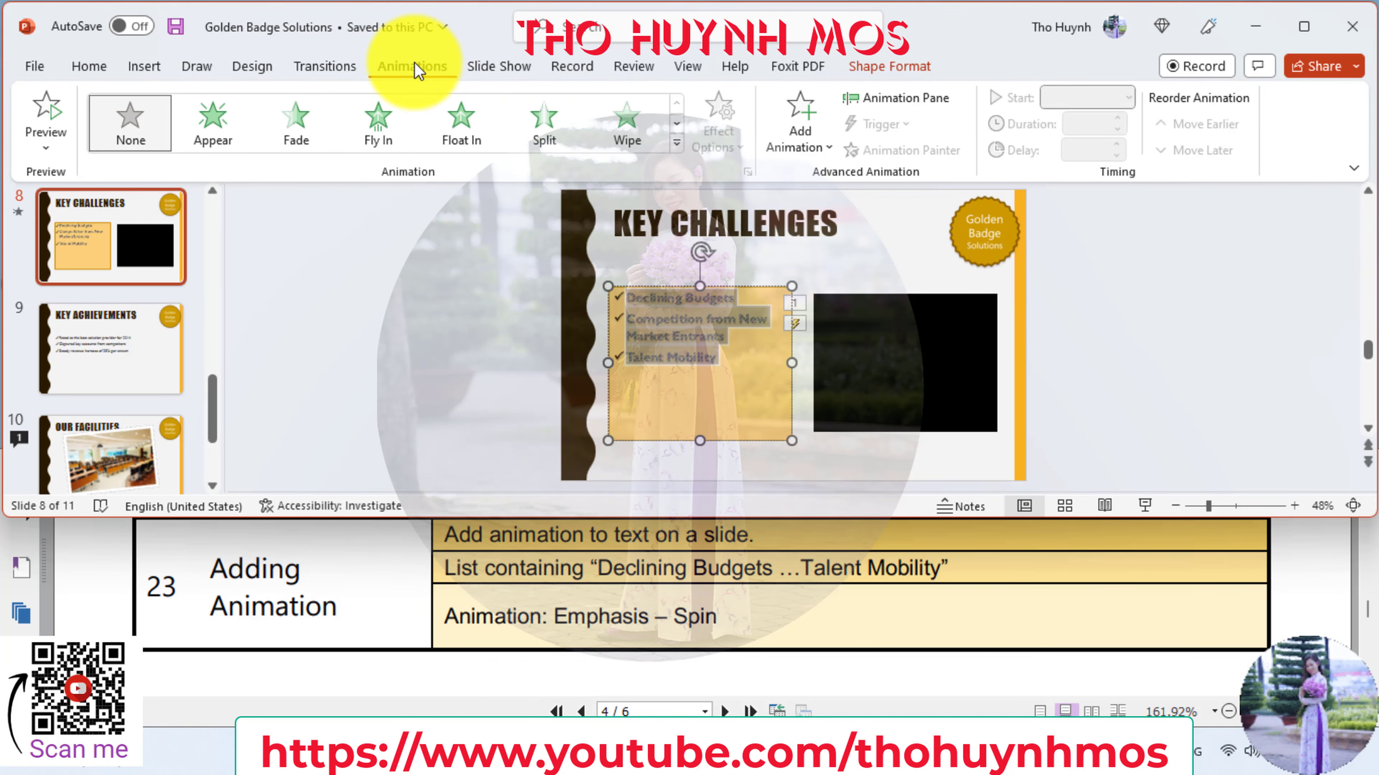
pyautogui.click(678, 144)
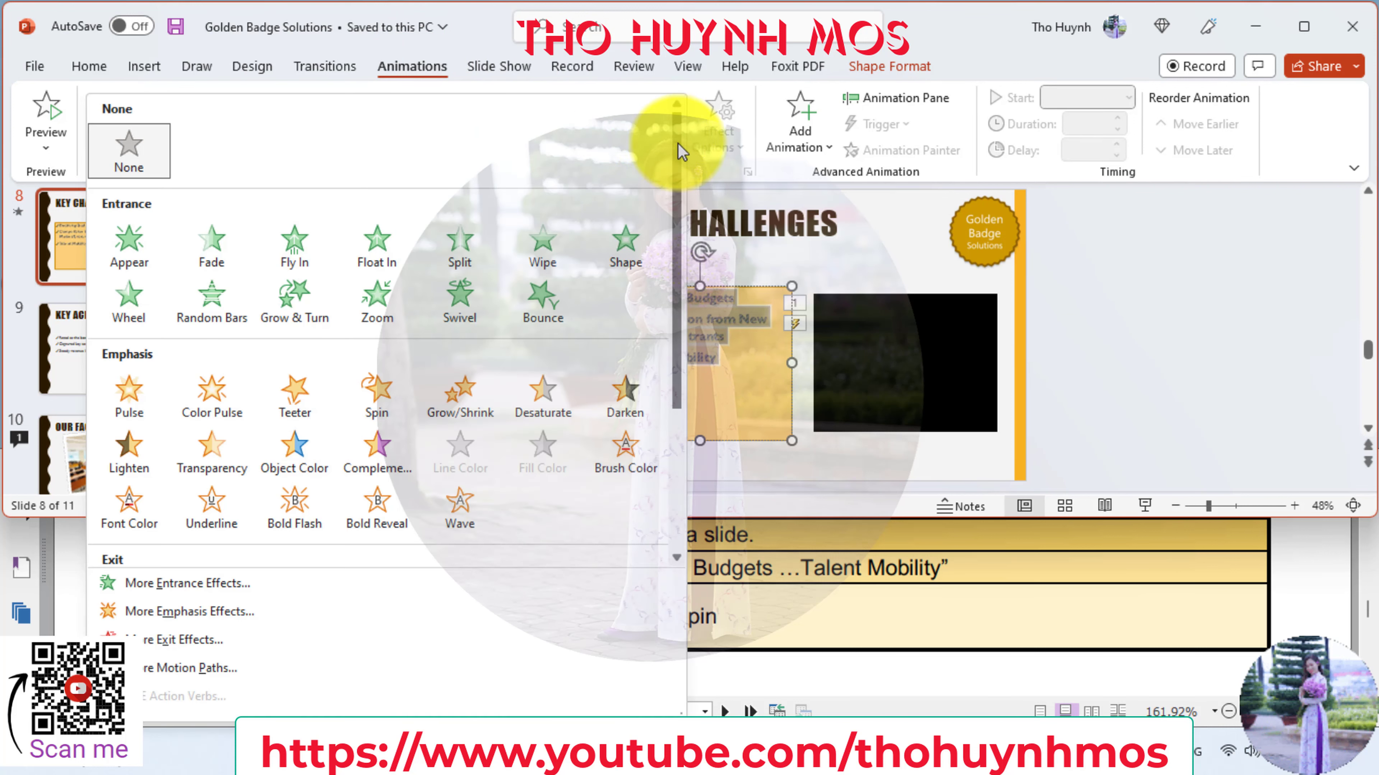
pyautogui.click(380, 394)
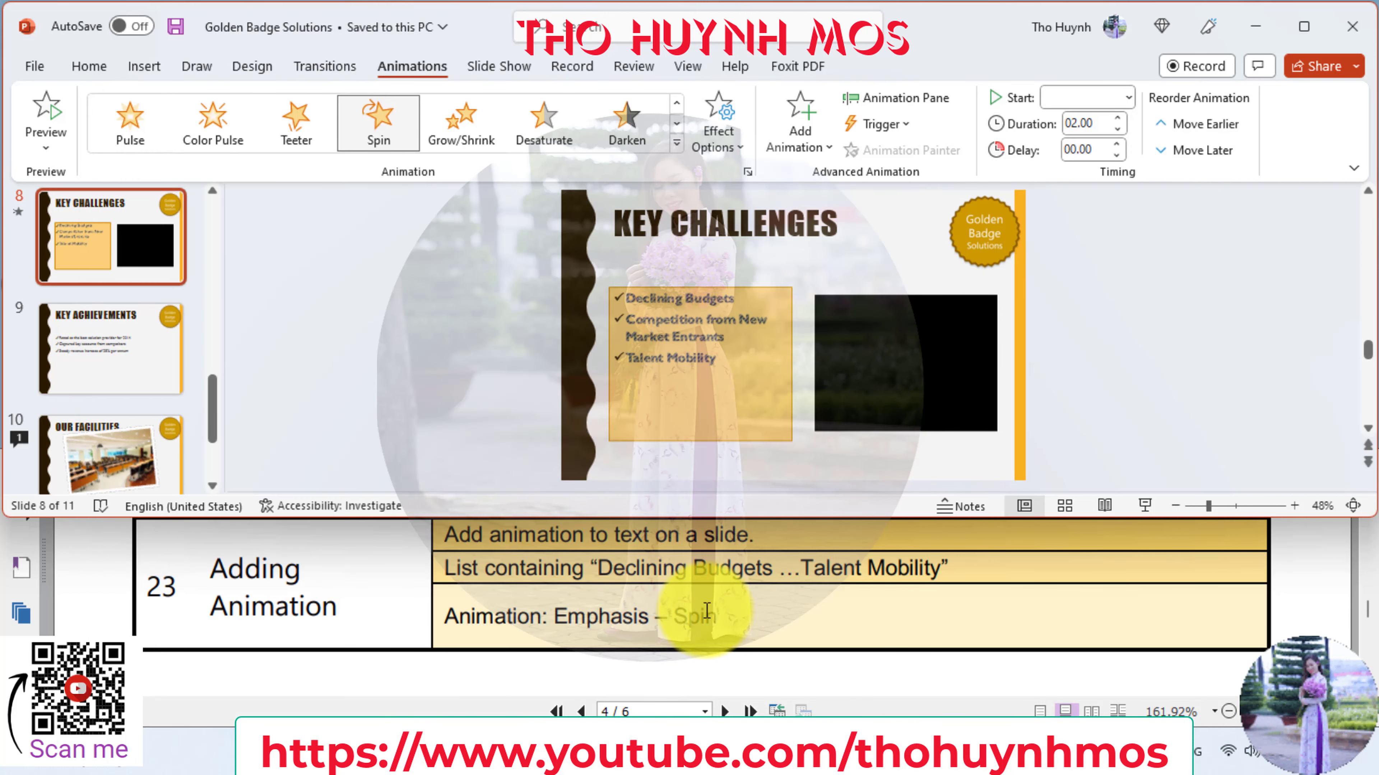
pyautogui.click(722, 607)
pyautogui.scroll(-2, 723, 607)
pyautogui.scroll(-3, 723, 607)
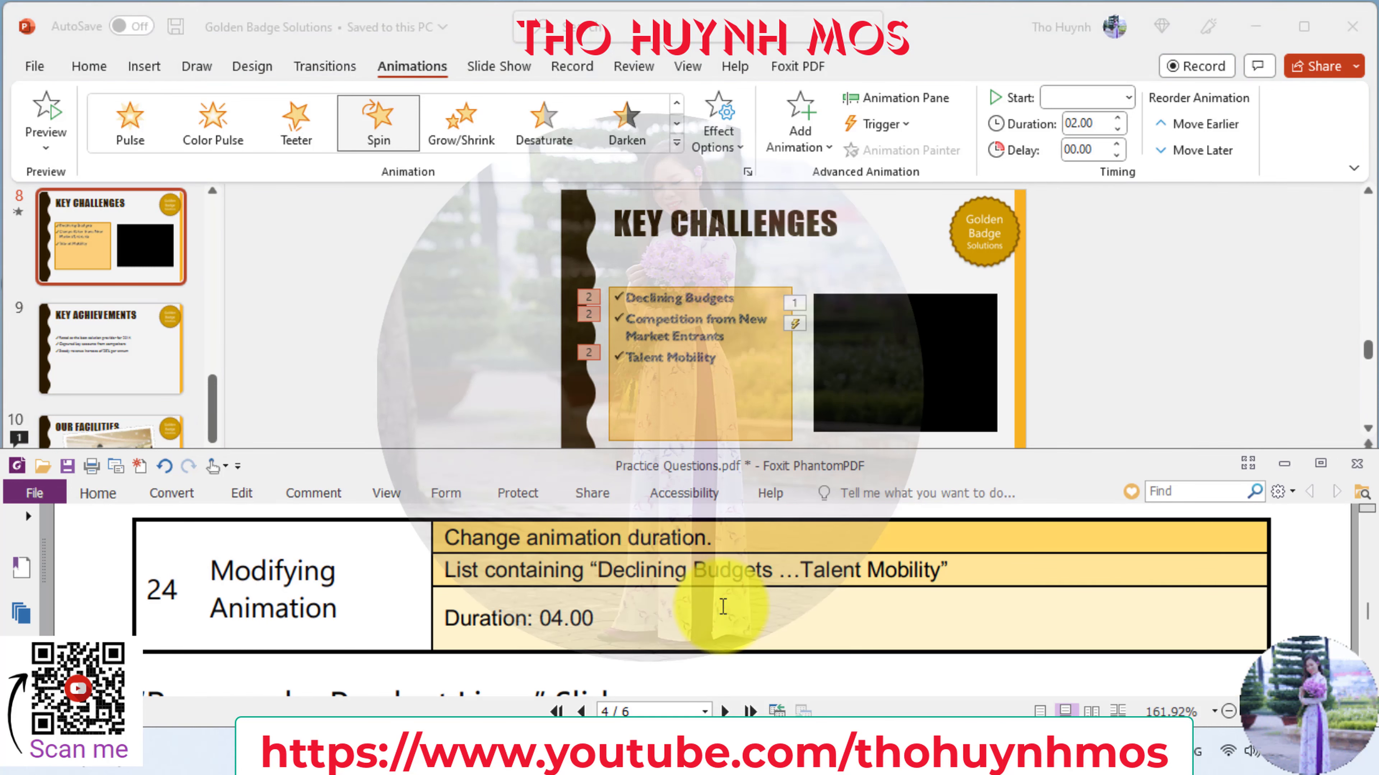
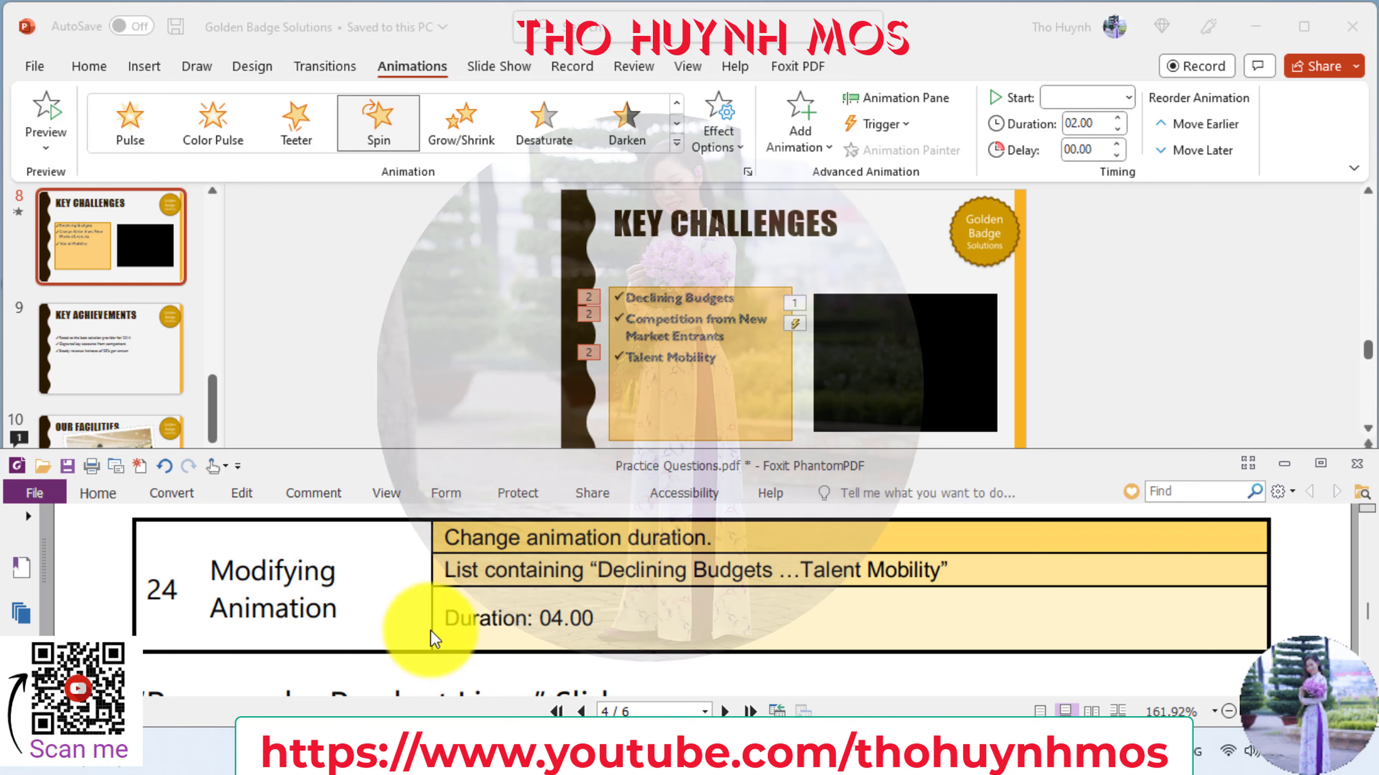
# - Set the Key Challenges list animation (Declining Budgets to Talent Mobility) duration to 04.00
pyautogui.click(724, 336)
pyautogui.moveTo(728, 358); pyautogui.dragTo(625, 296)
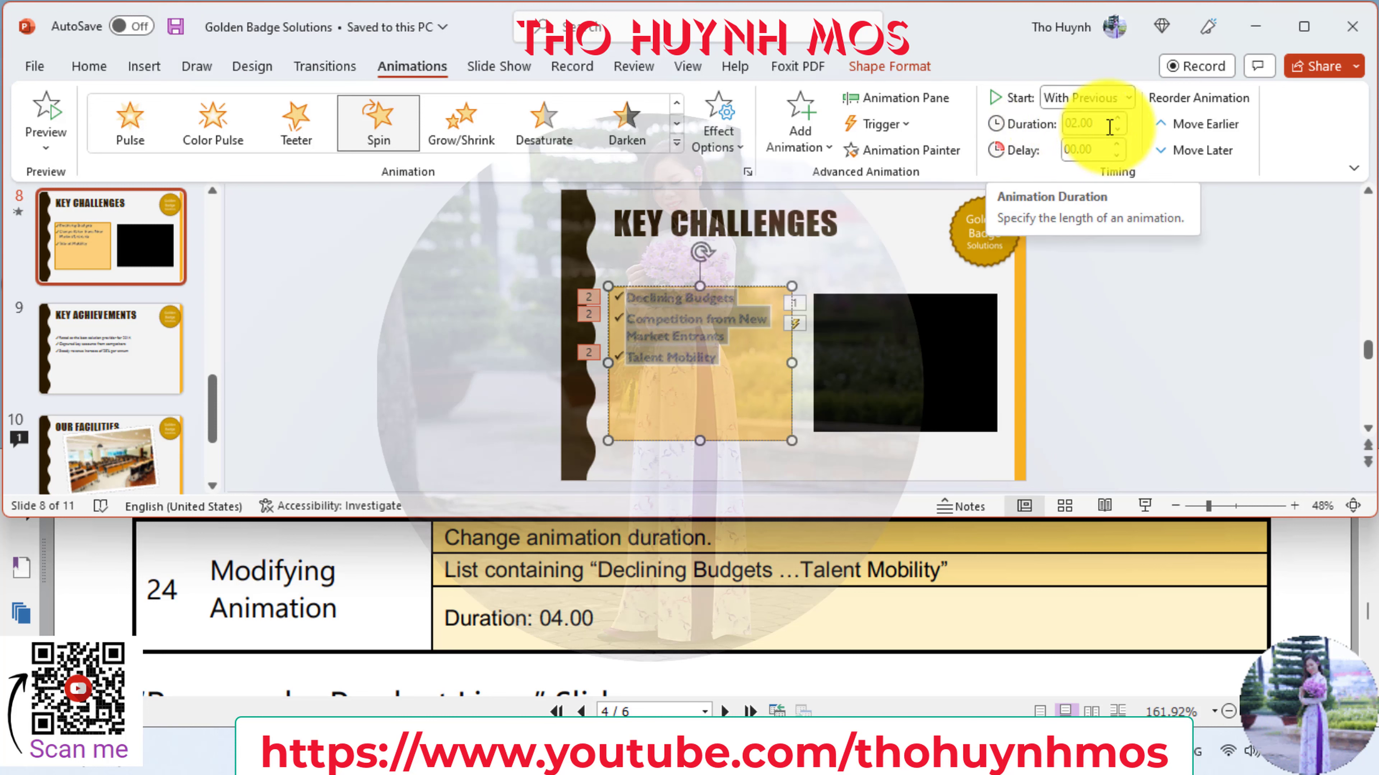
pyautogui.click(1120, 120)
pyautogui.write('04')
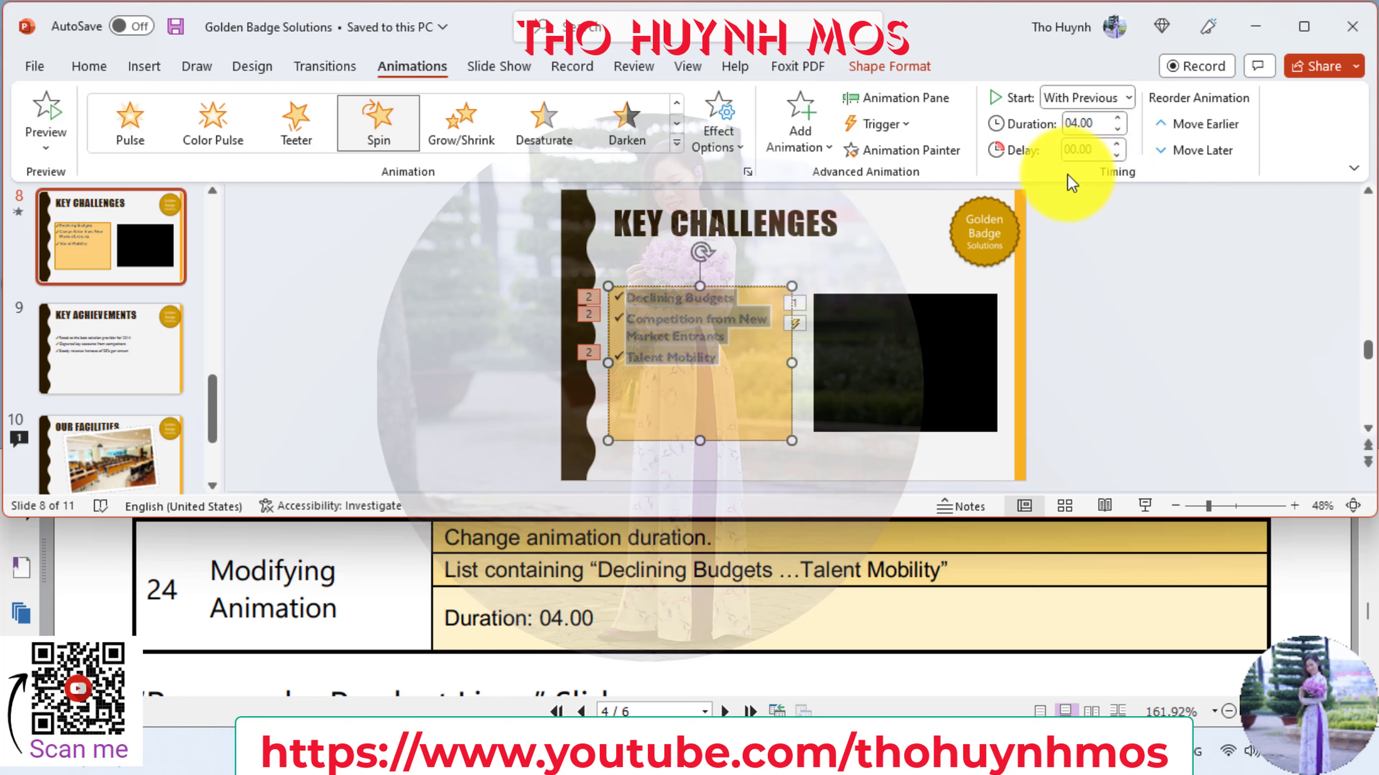
pyautogui.click(787, 470)
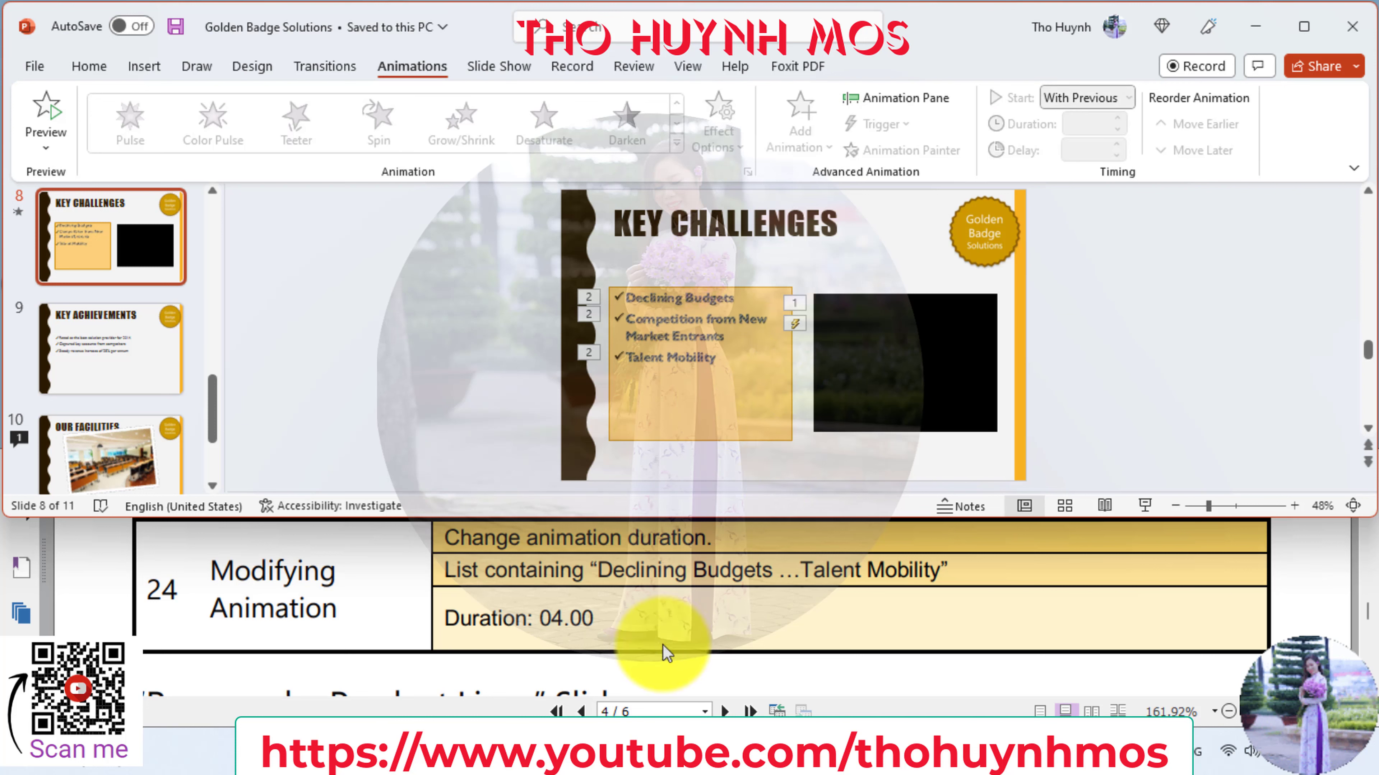
# - Scroll the slide thumbnail pane to locate the Revenue by Product Lines slide
pyautogui.scroll(-1, 668, 647)
pyautogui.scroll(-1, 672, 632)
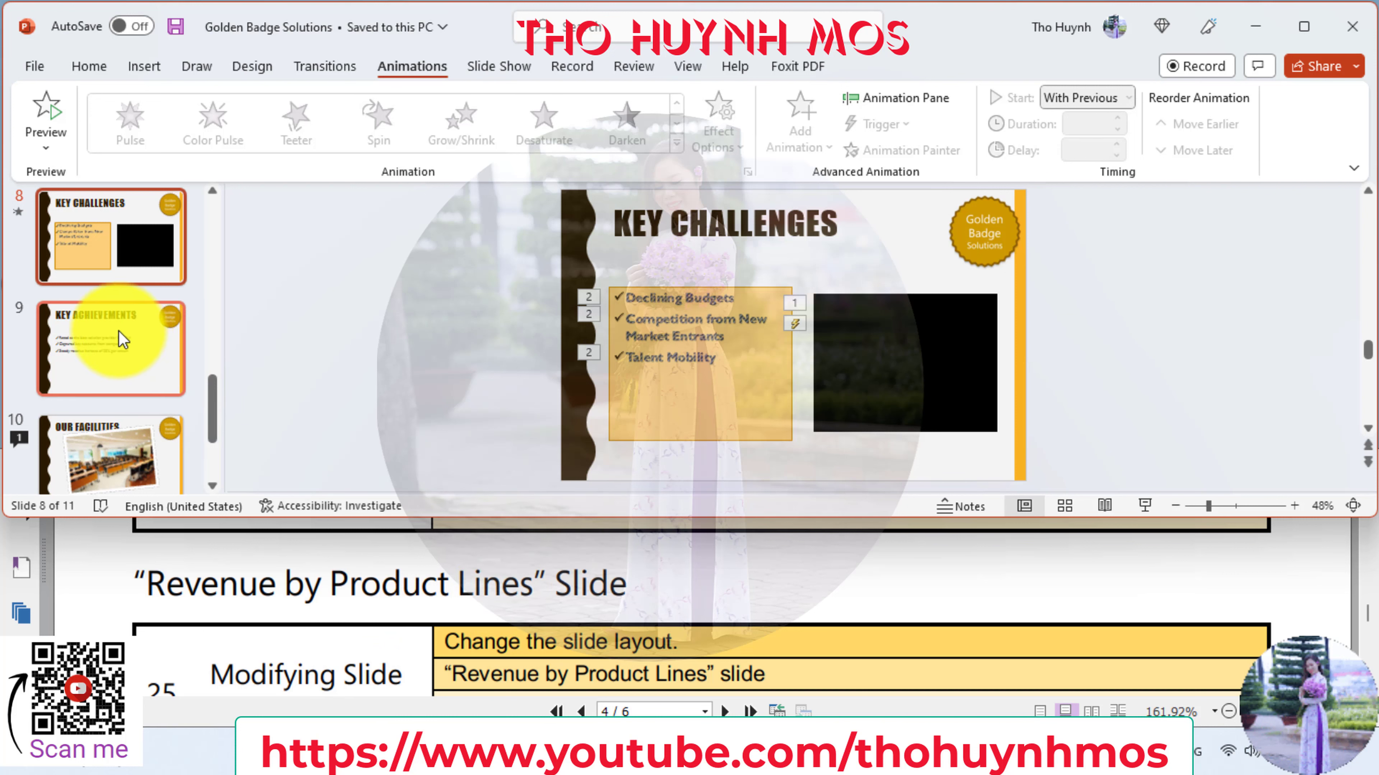
pyautogui.scroll(2, 119, 347)
pyautogui.scroll(1, 119, 345)
pyautogui.scroll(1, 120, 344)
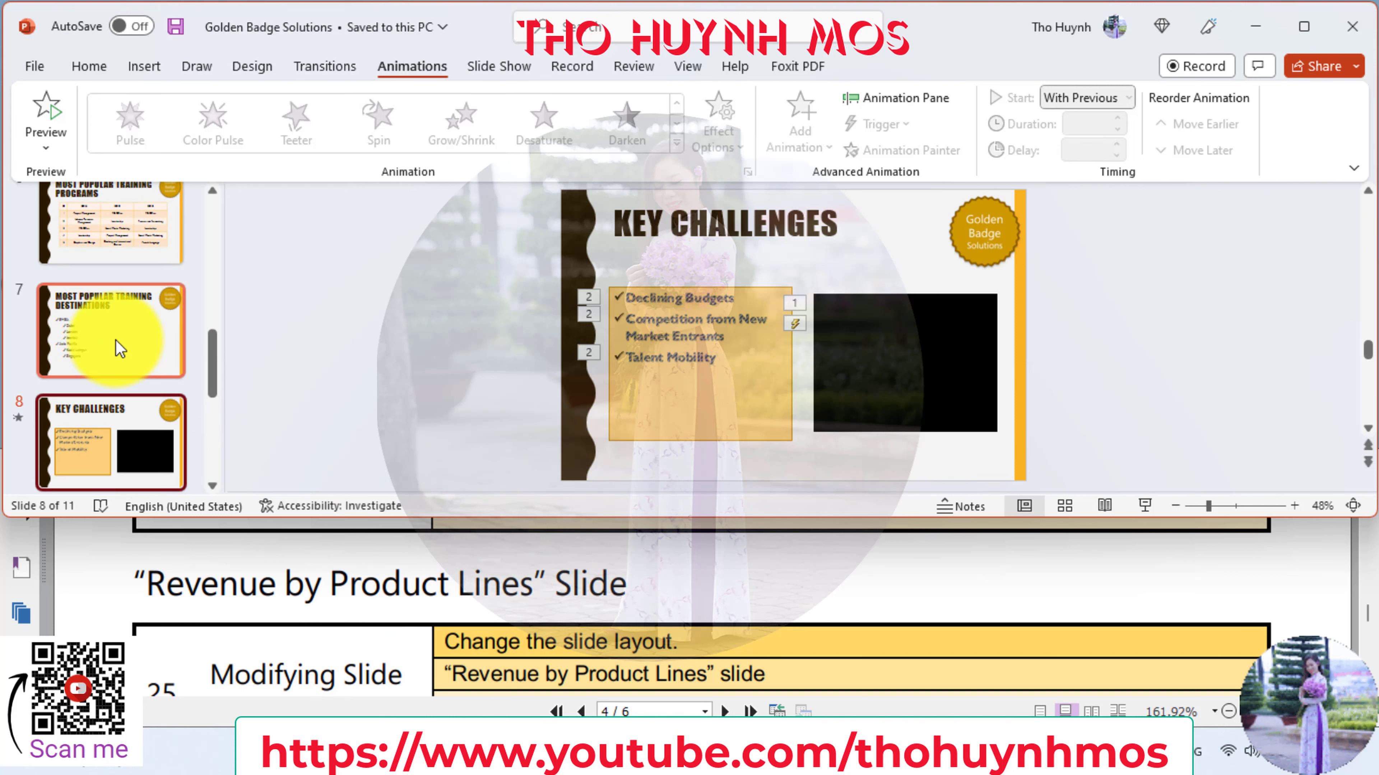
pyautogui.scroll(1, 119, 343)
pyautogui.scroll(1, 119, 343)
pyautogui.scroll(1, 120, 343)
pyautogui.scroll(1, 119, 343)
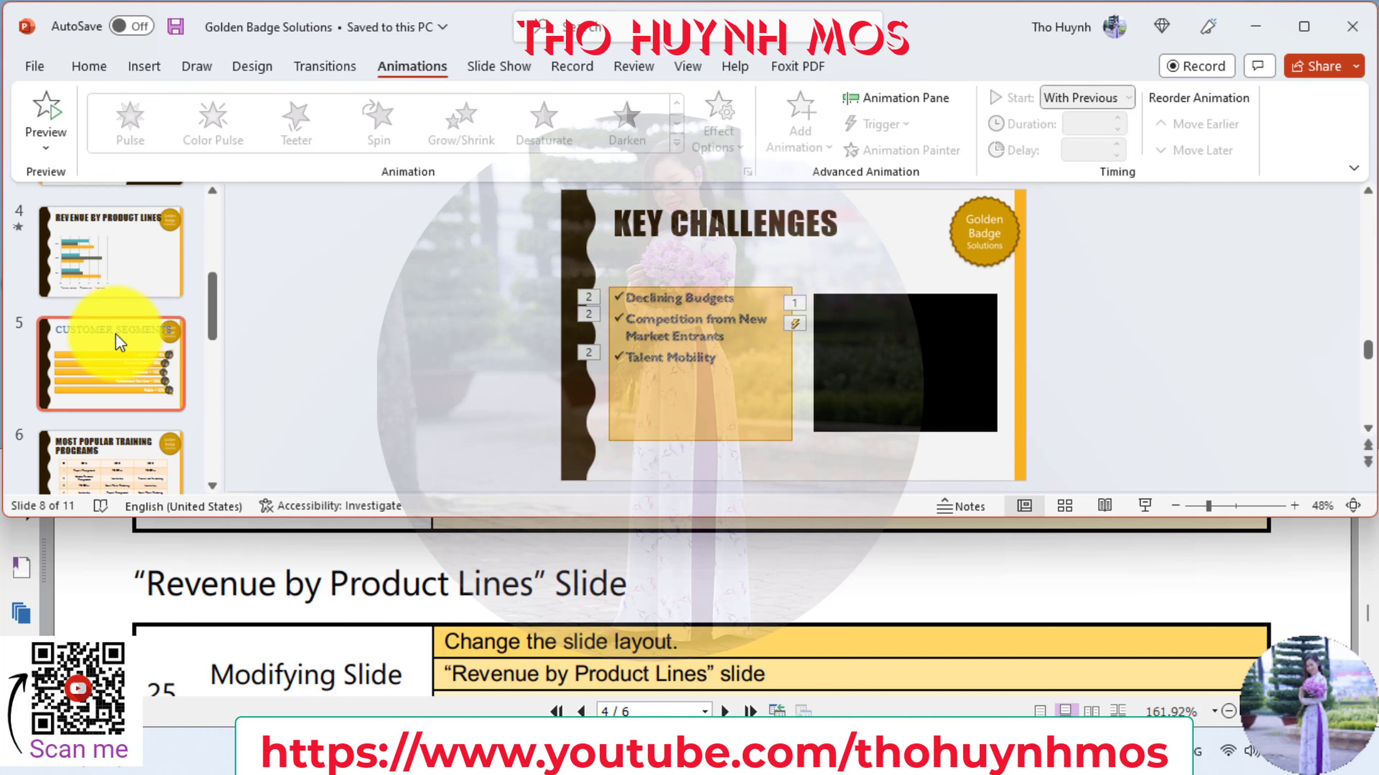
# - Apply the Title and Content layout to slide 4, Revenue by Product Lines
pyautogui.click(120, 270)
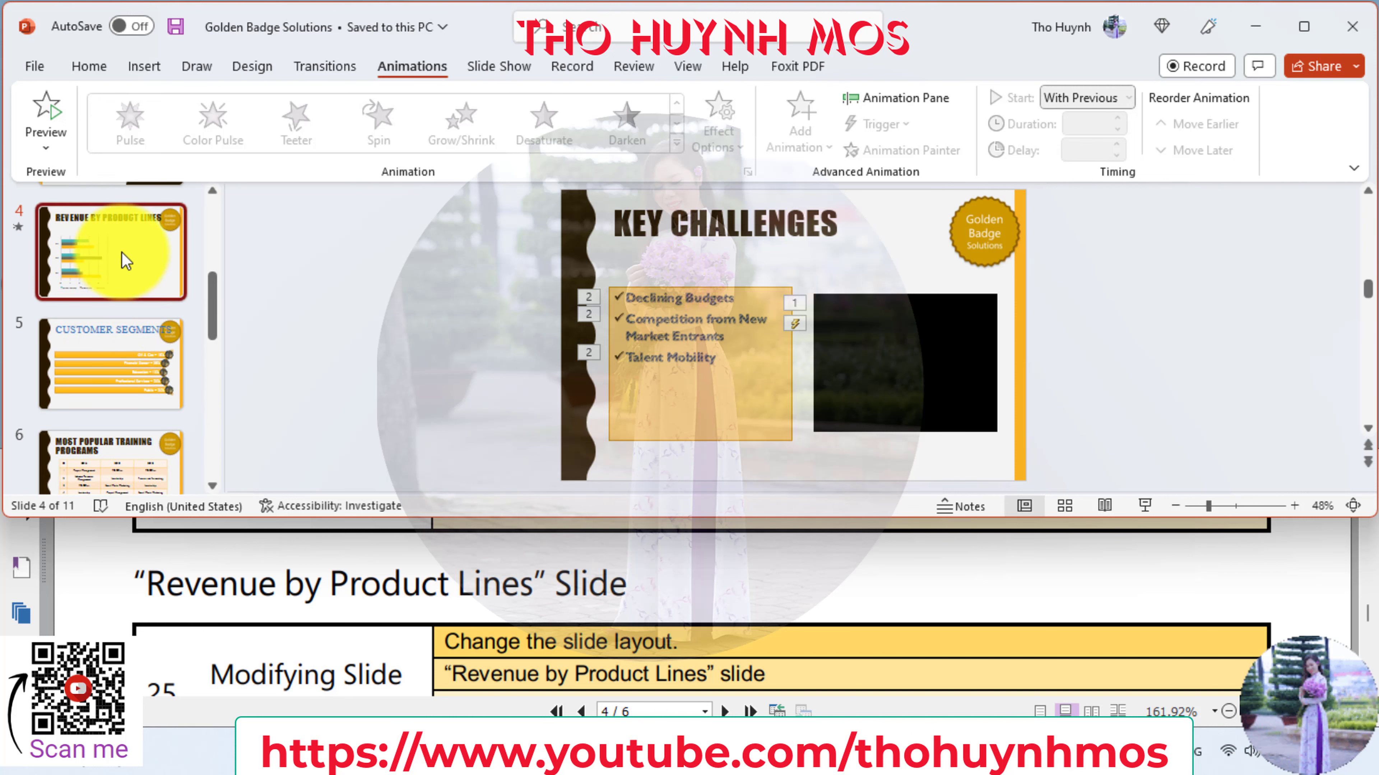
pyautogui.click(682, 647)
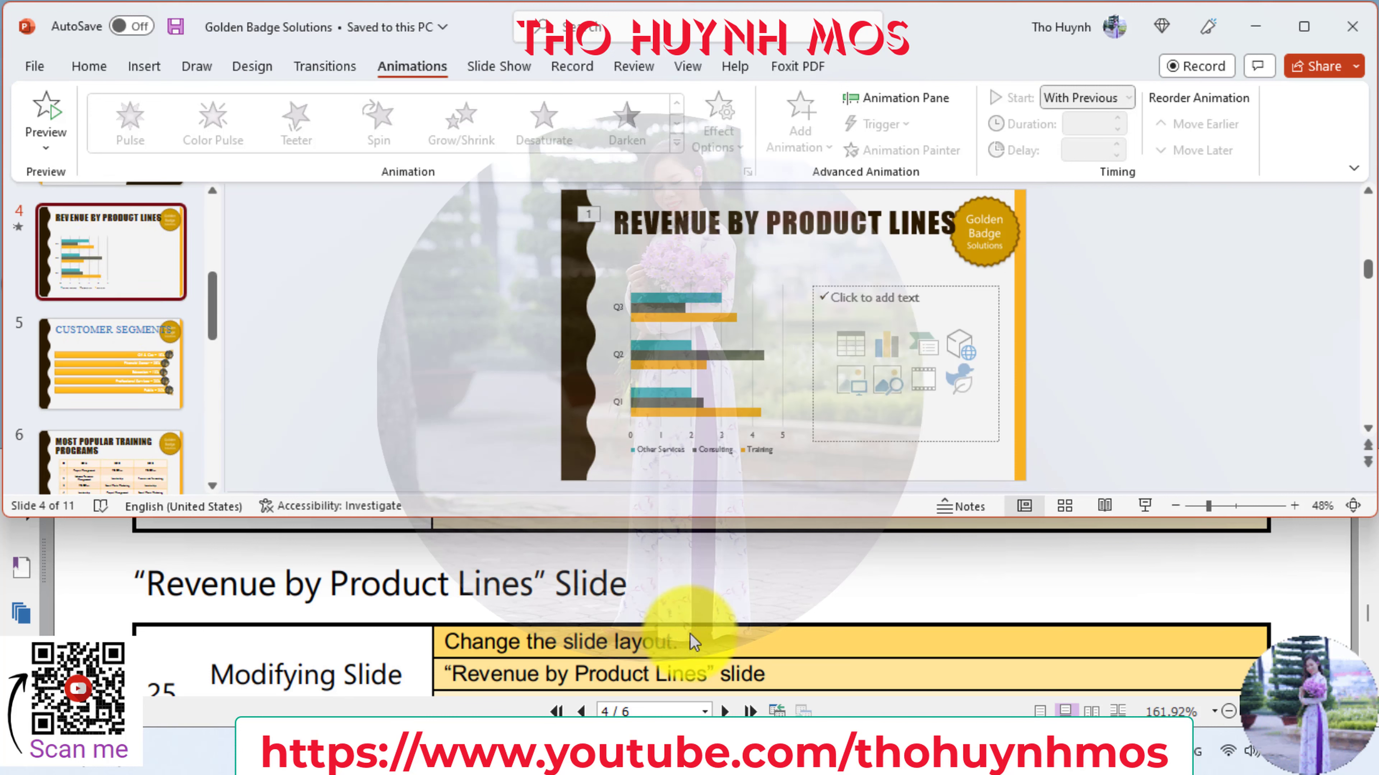
pyautogui.scroll(-1, 694, 630)
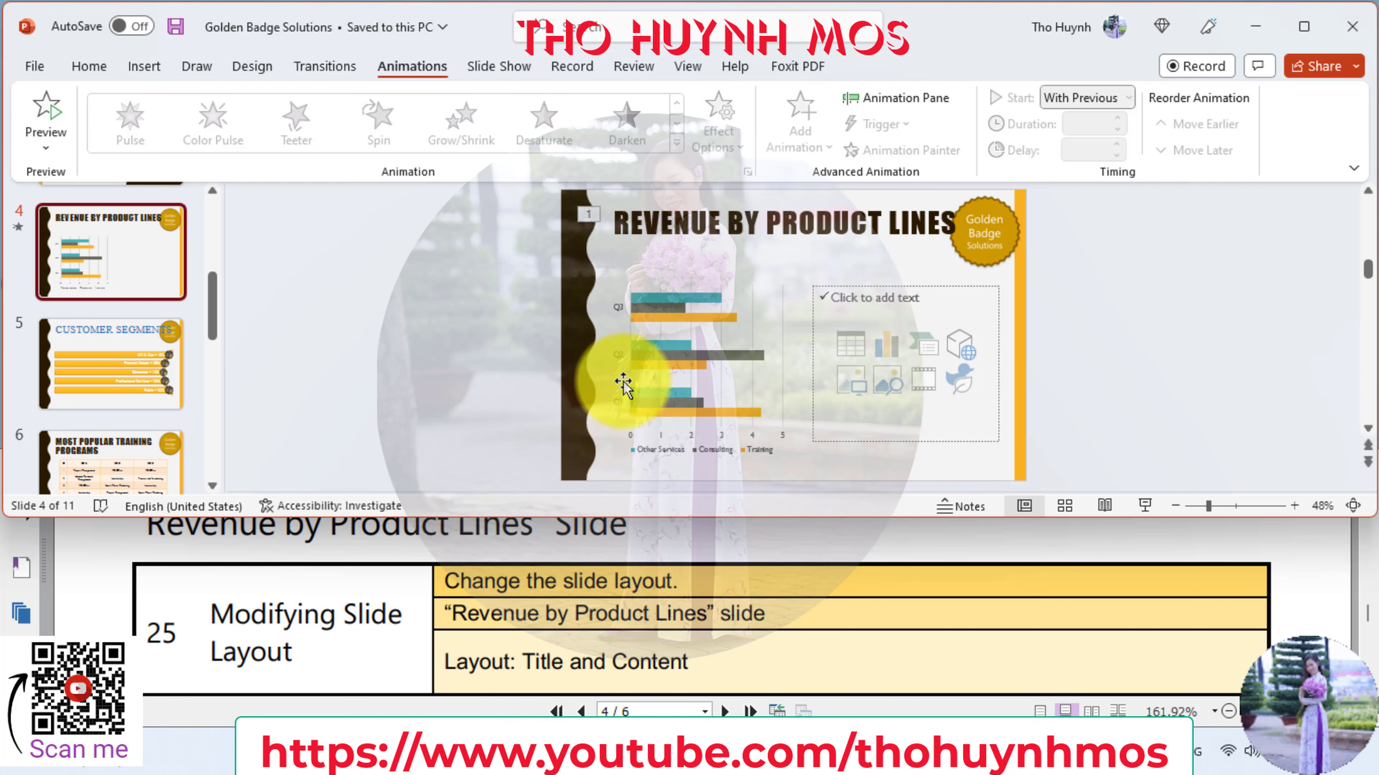
pyautogui.click(89, 65)
pyautogui.click(300, 101)
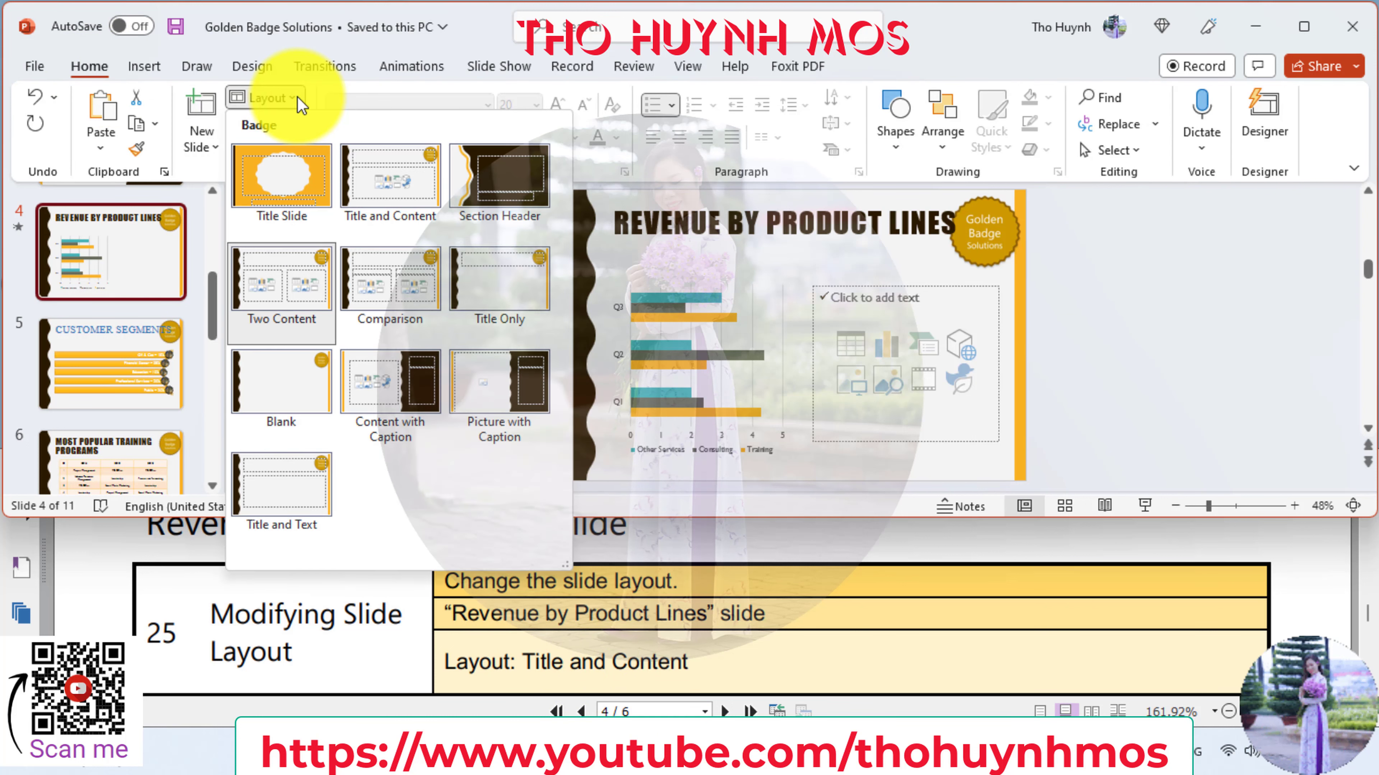
pyautogui.click(394, 197)
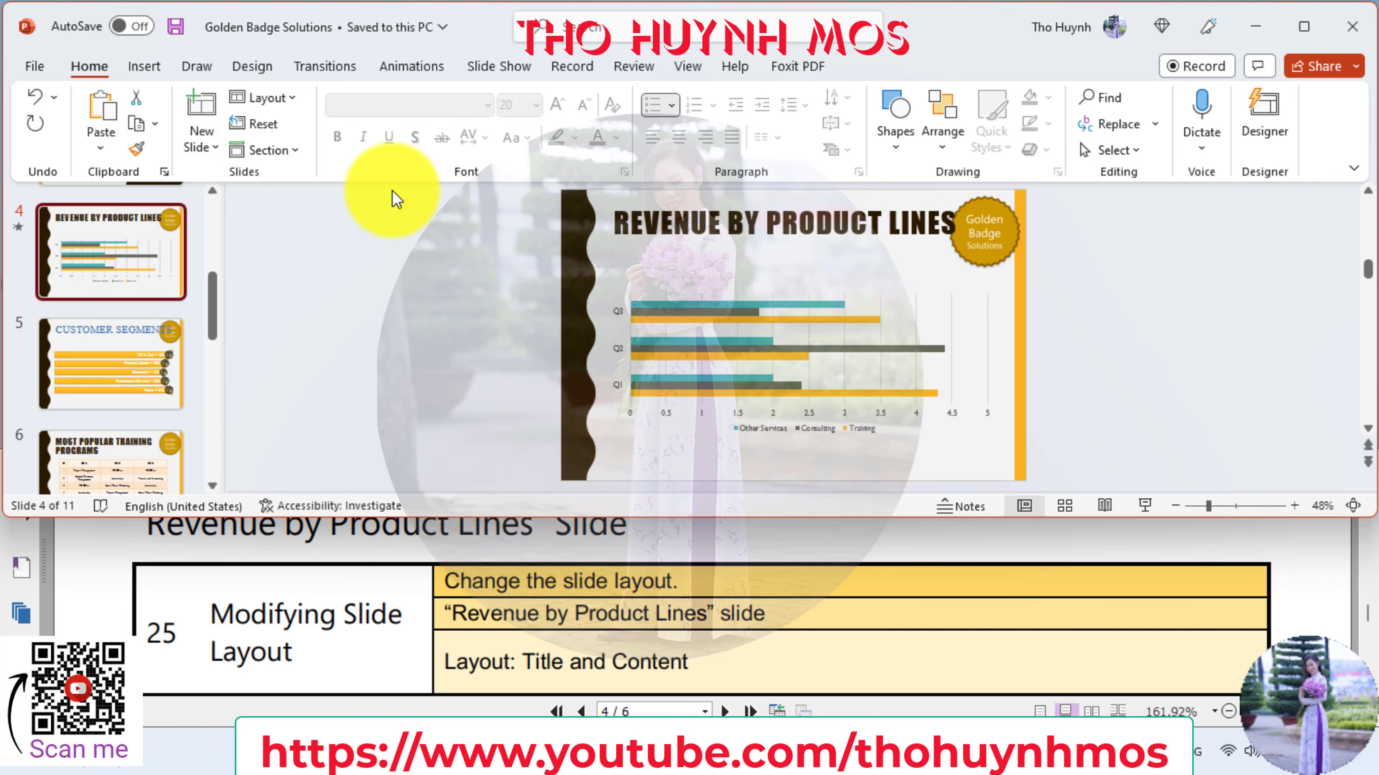
pyautogui.click(655, 614)
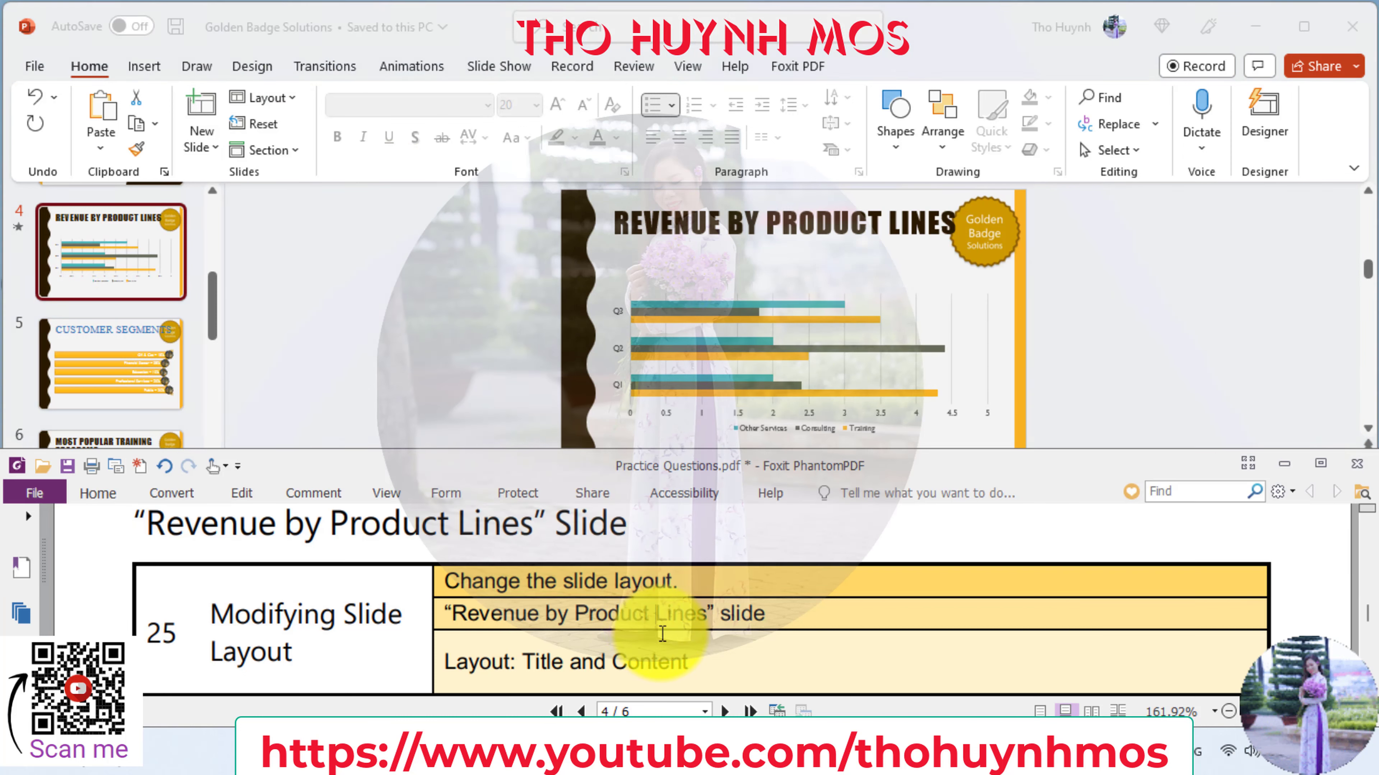
pyautogui.scroll(-1, 662, 634)
# - Open the revenue chart's data sheet through Chart Design > Edit Data
pyautogui.scroll(-2, 662, 634)
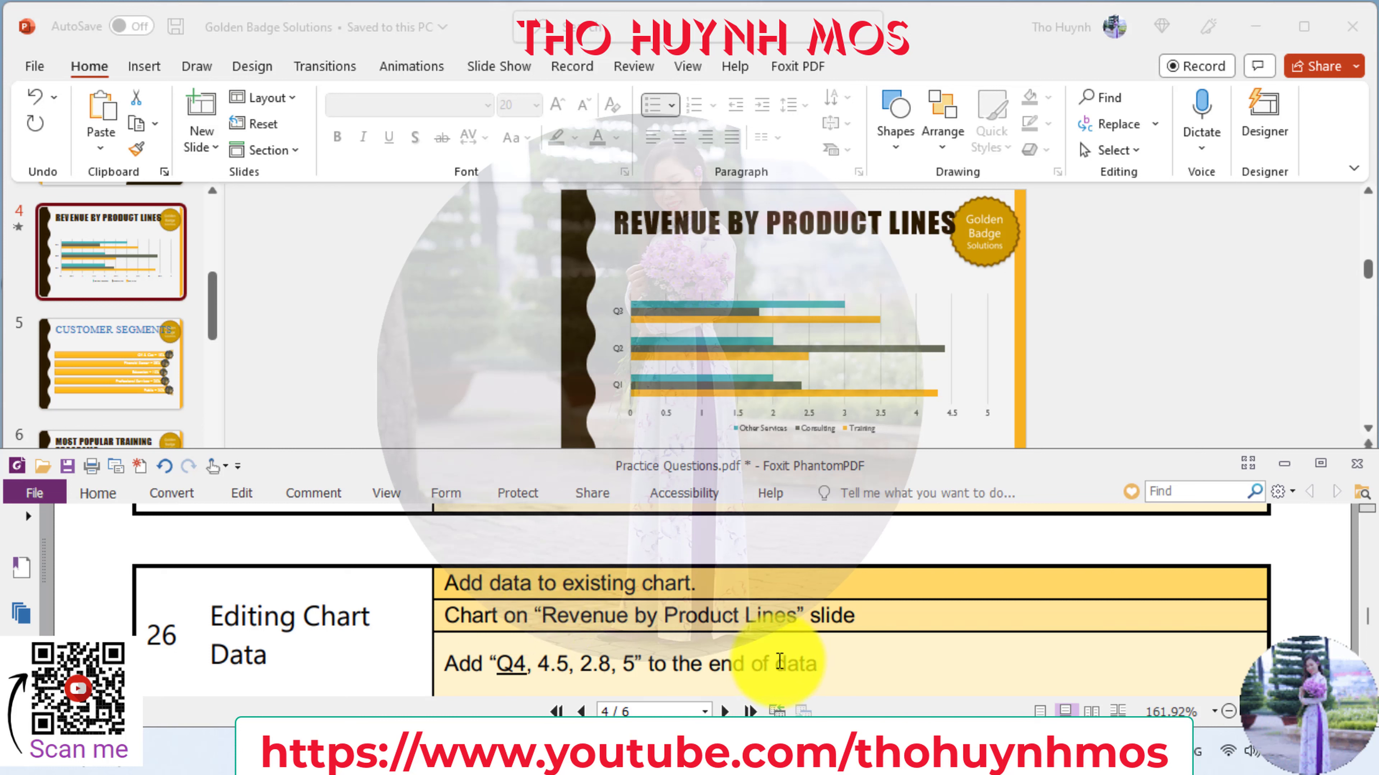
pyautogui.click(874, 300)
pyautogui.click(886, 296)
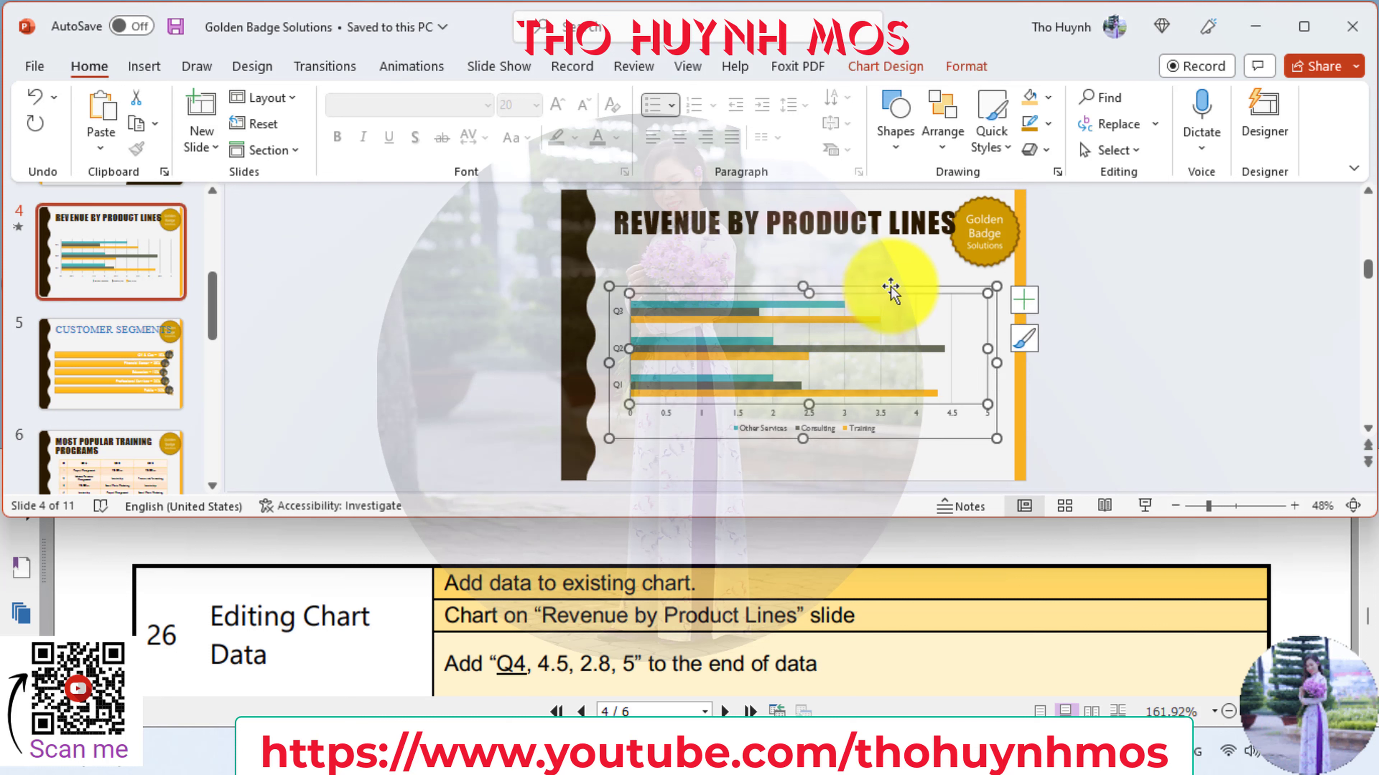
pyautogui.click(965, 66)
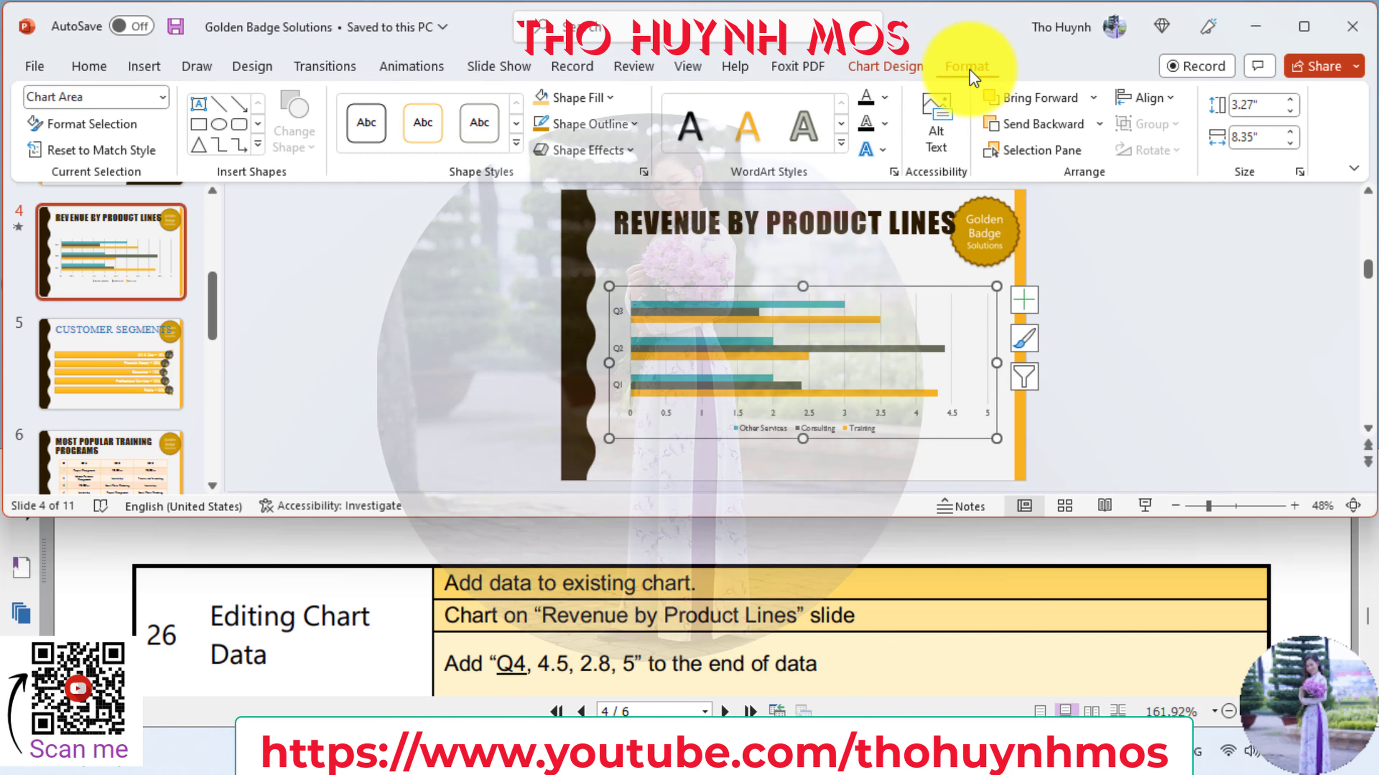
pyautogui.click(901, 67)
pyautogui.click(1103, 157)
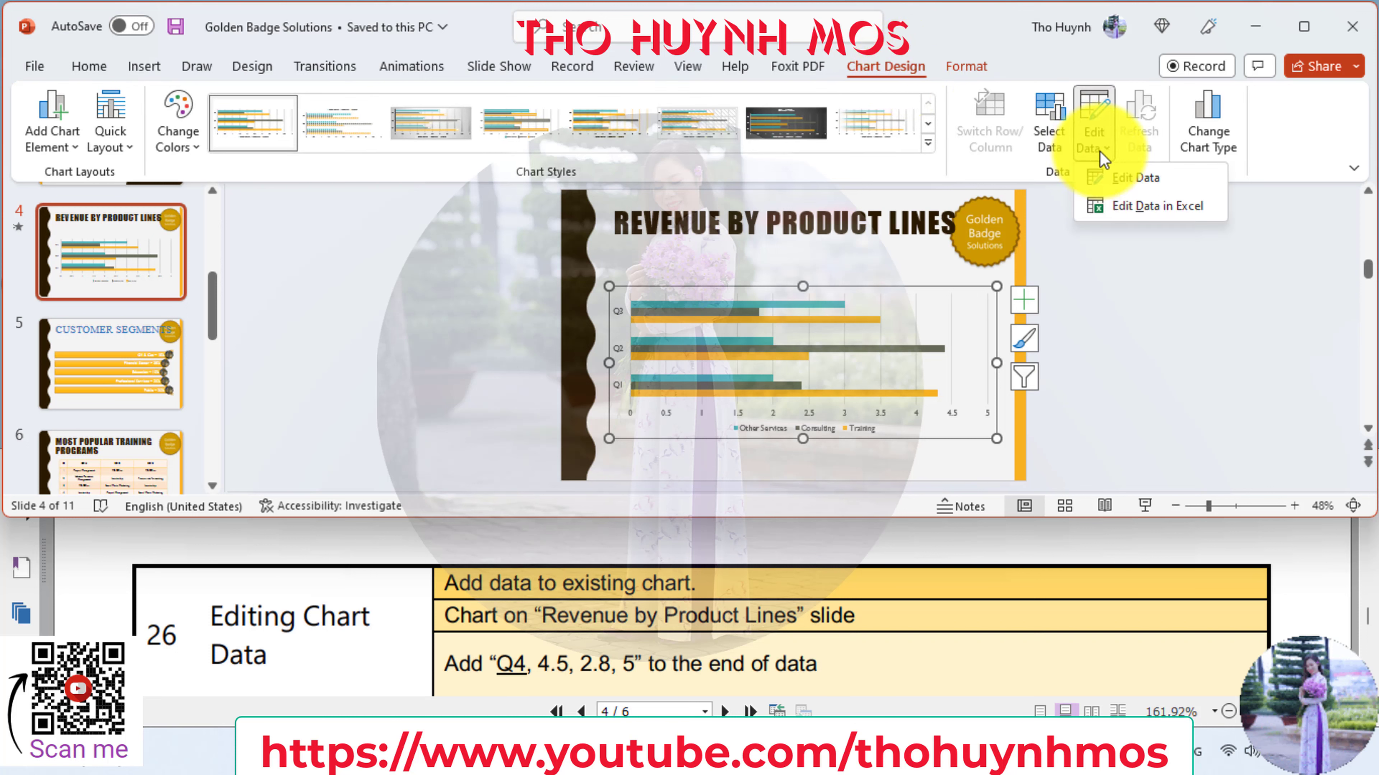
pyautogui.click(1117, 180)
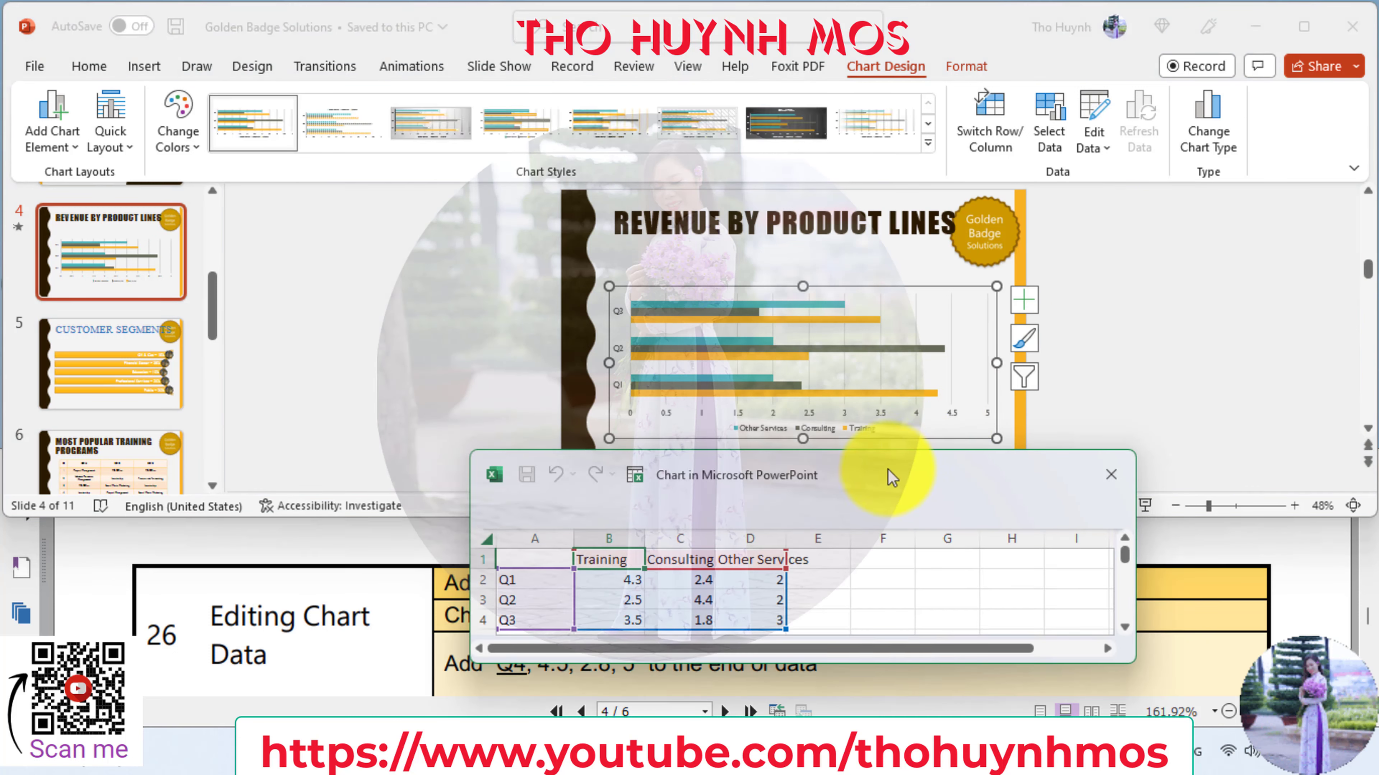
# - Add a Q4 row with 4.5, 2.8 and 5 to the chart data sheet
pyautogui.moveTo(883, 465); pyautogui.dragTo(867, 226)
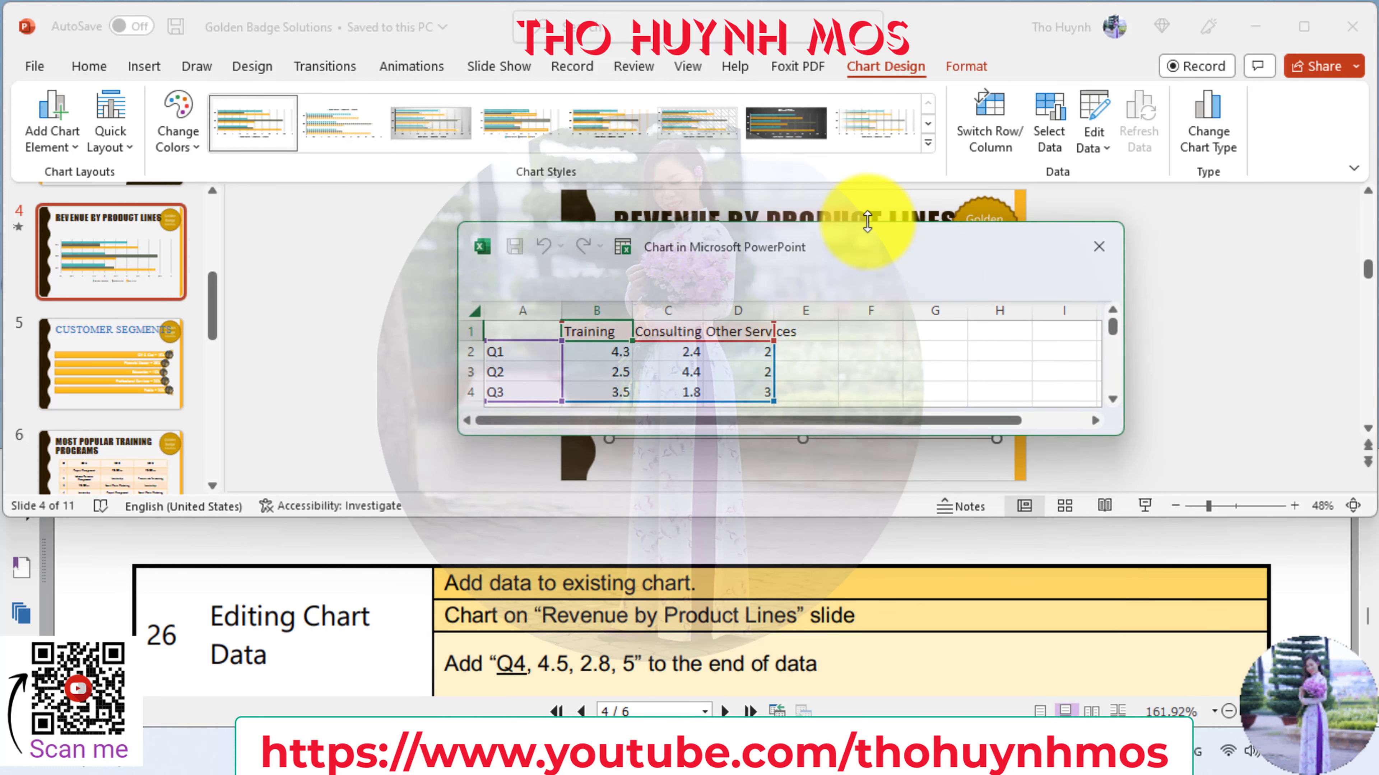
pyautogui.click(869, 217)
pyautogui.click(868, 213)
pyautogui.moveTo(868, 435); pyautogui.dragTo(871, 481)
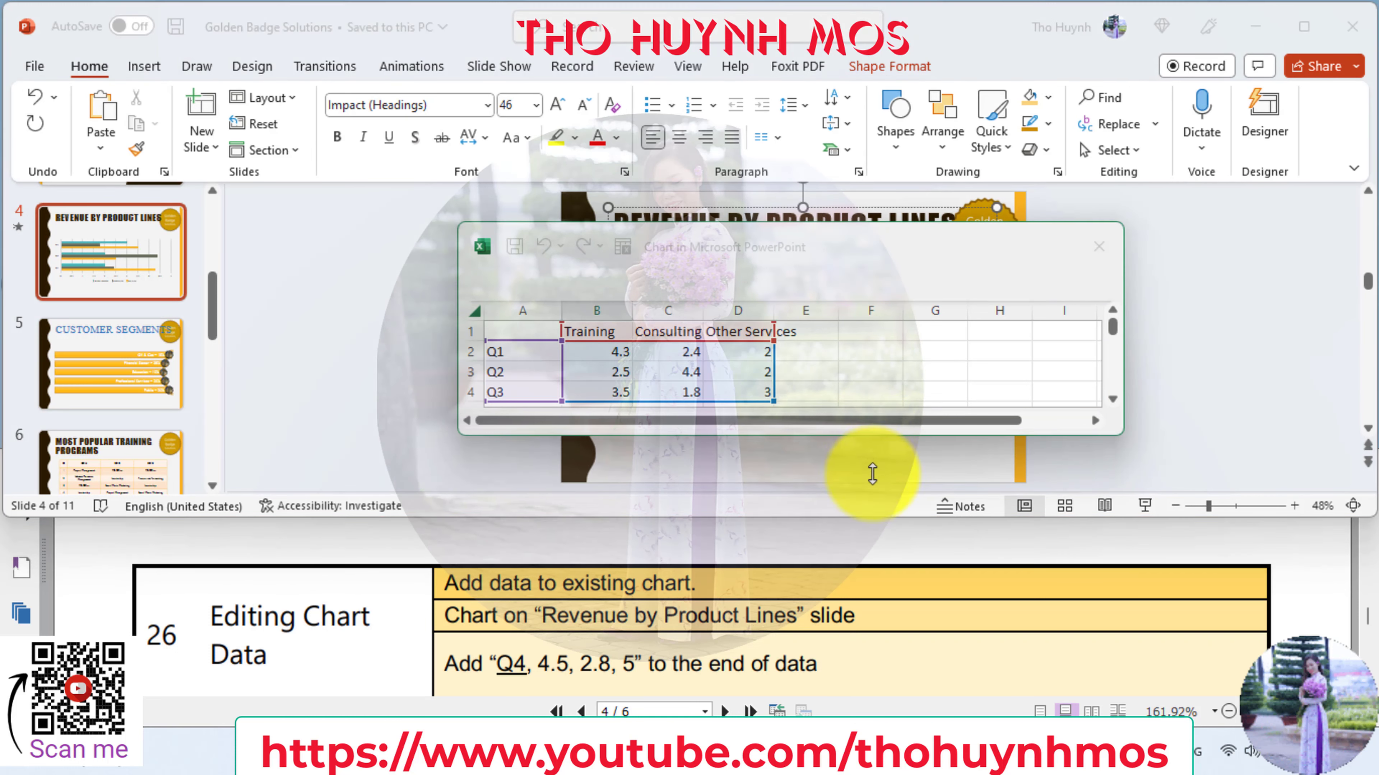
pyautogui.click(538, 415)
pyautogui.write('Q4')
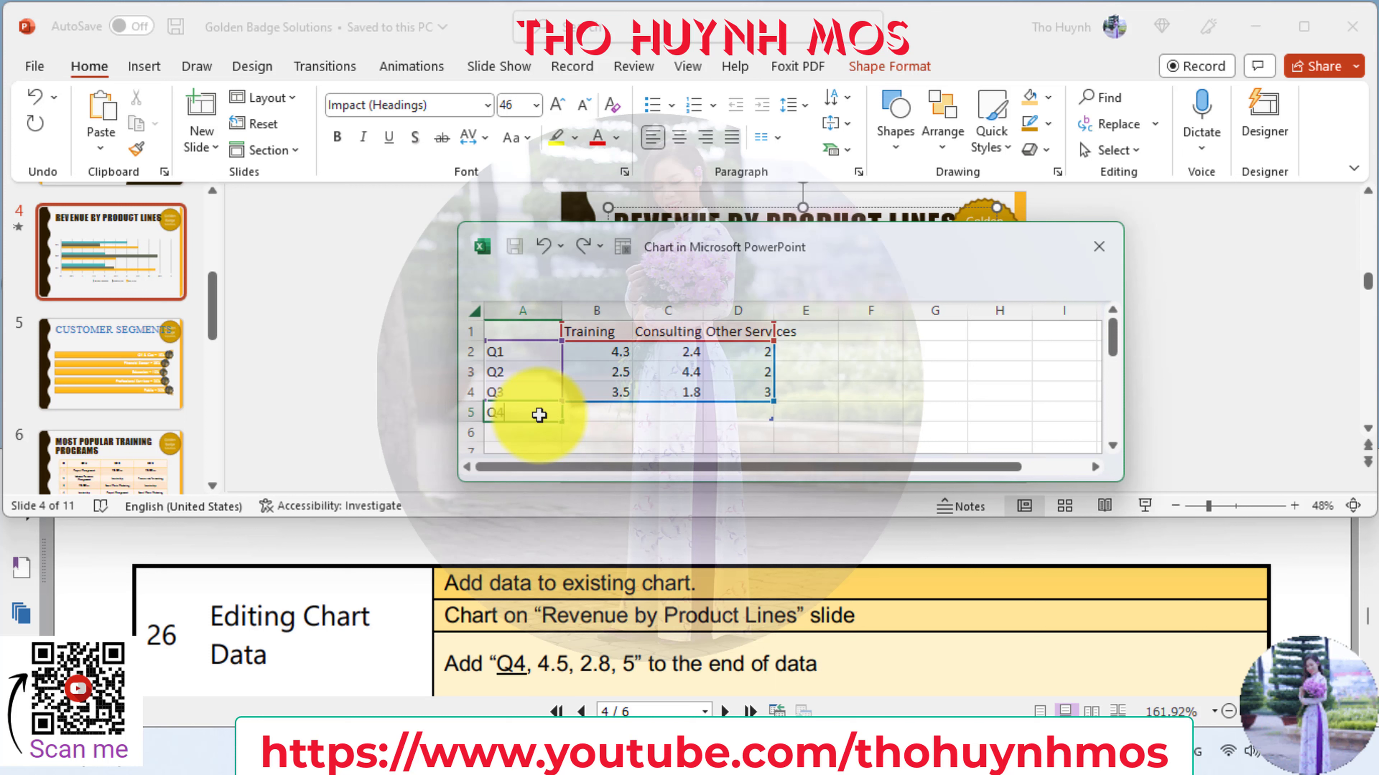
pyautogui.press('Tab')
pyautogui.write('4.5')
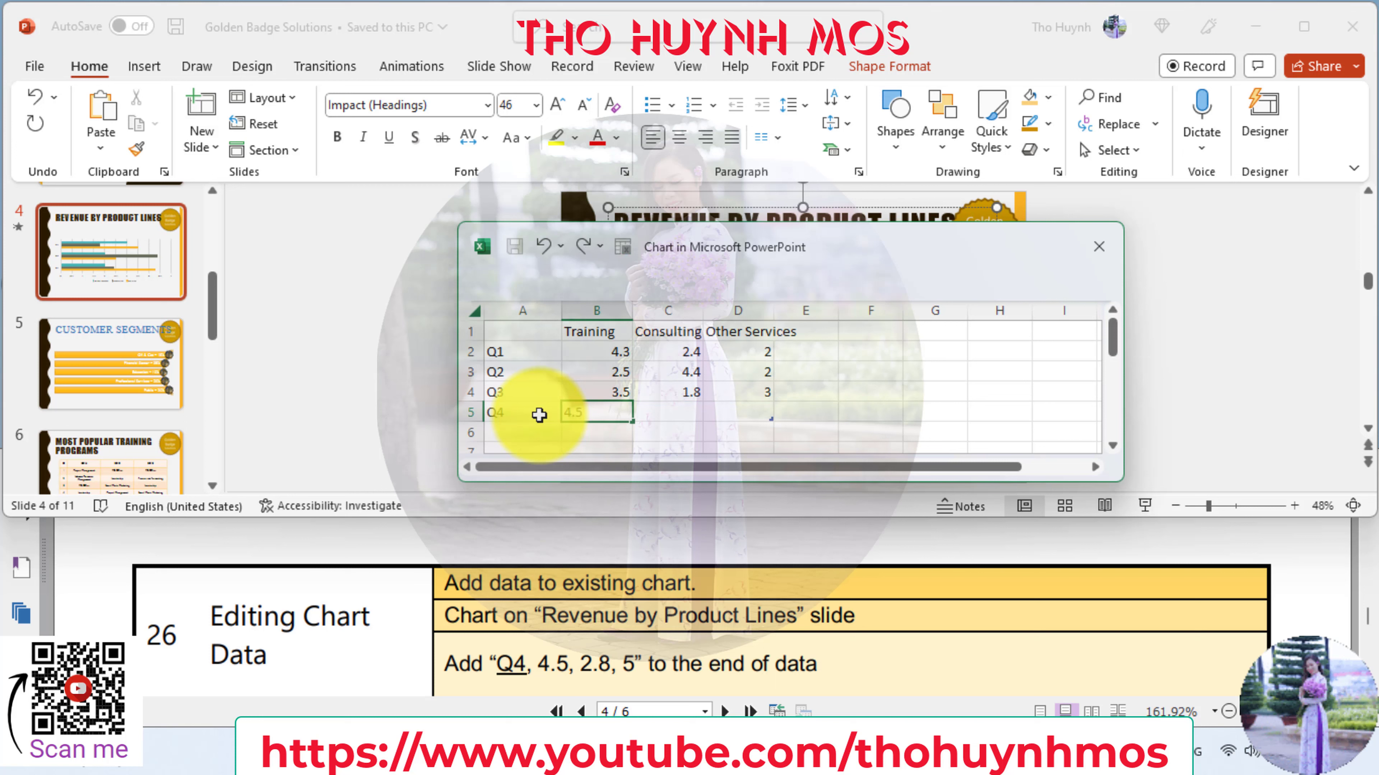
pyautogui.press('Tab')
pyautogui.write('2.8')
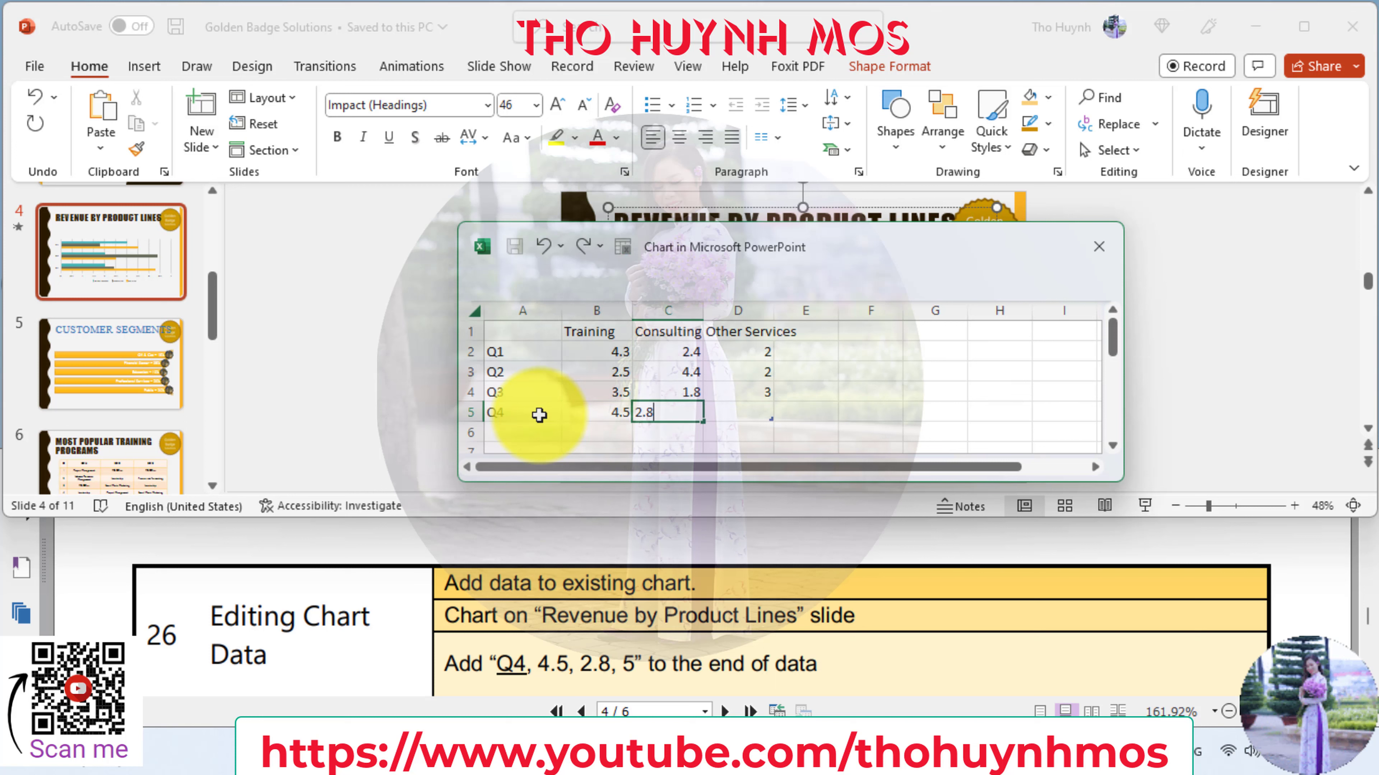
pyautogui.press('Tab')
pyautogui.write('5')
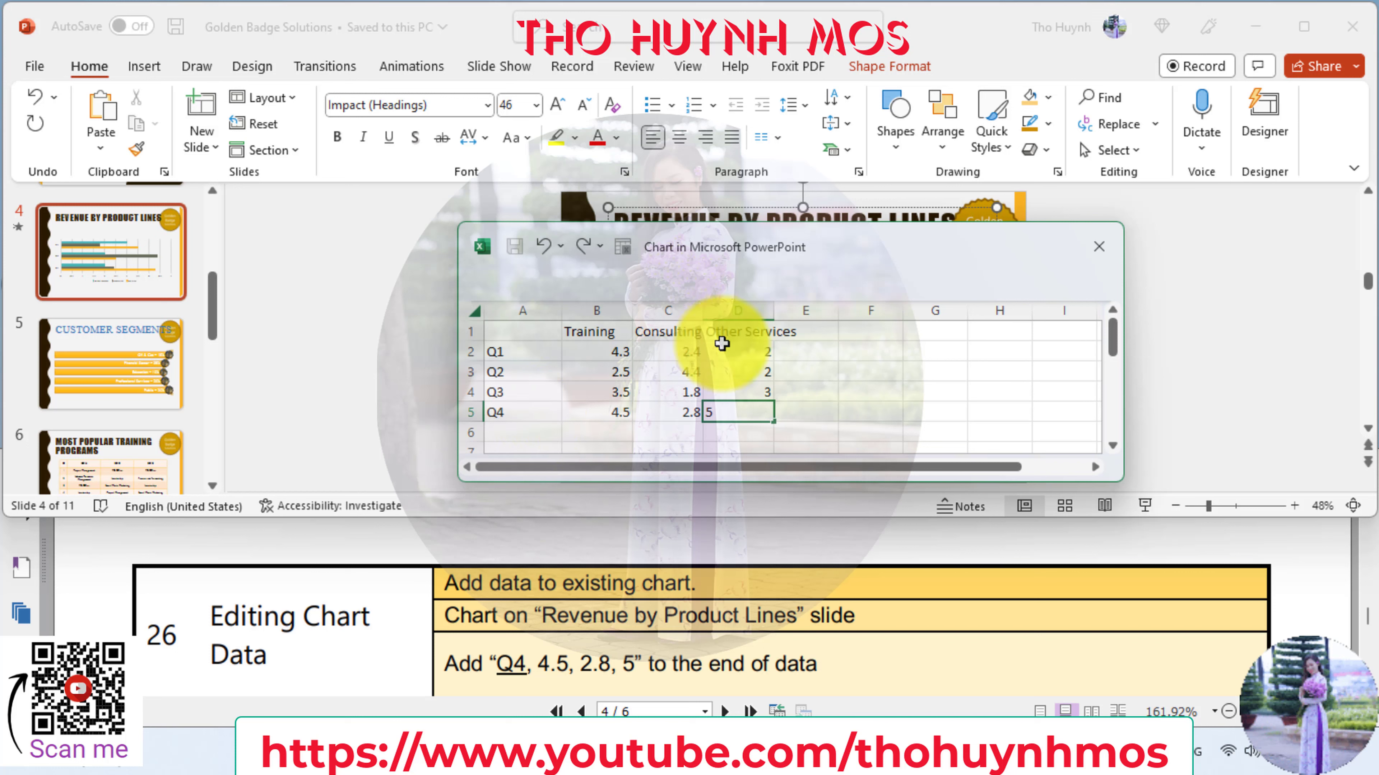
pyautogui.click(752, 393)
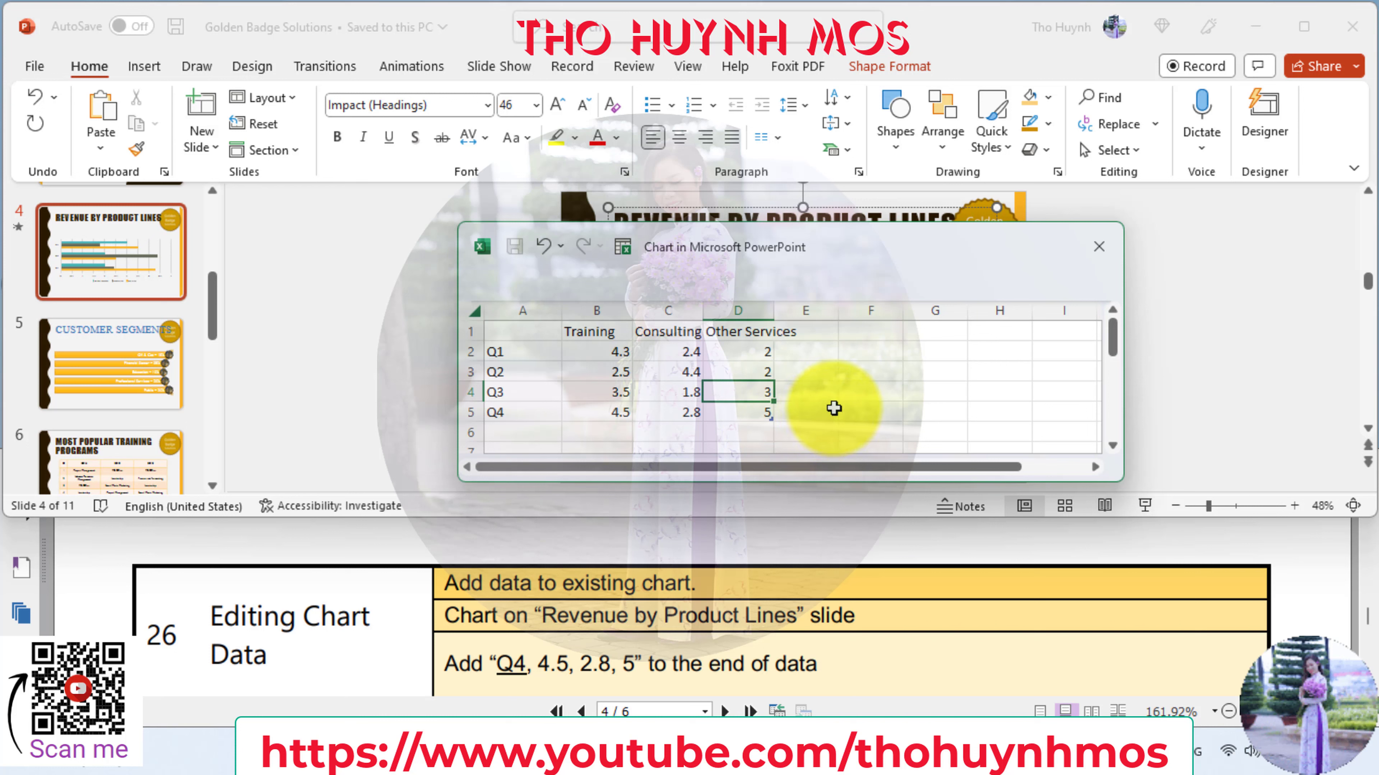
pyautogui.click(1098, 247)
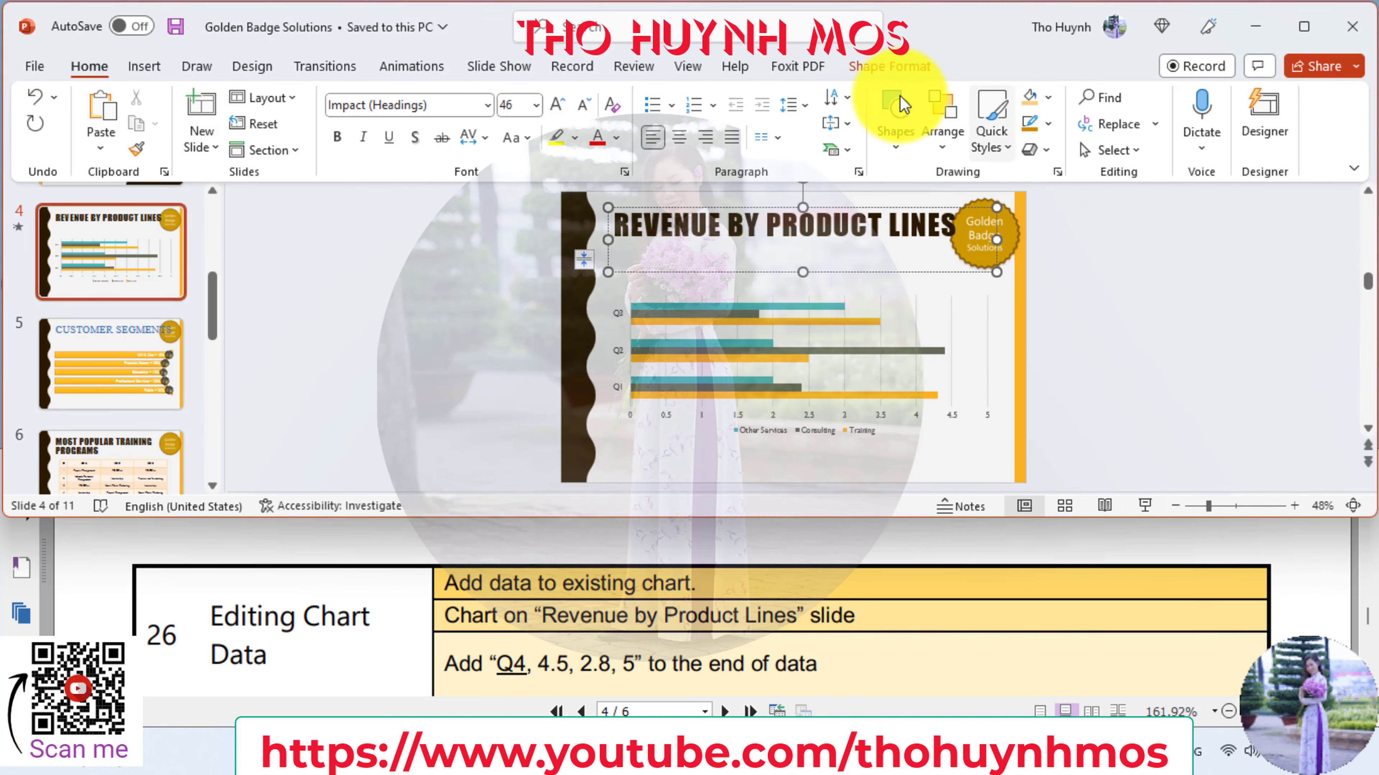
# - Extend the chart data range to include row 5 (Q4) and close the sheet
pyautogui.click(905, 295)
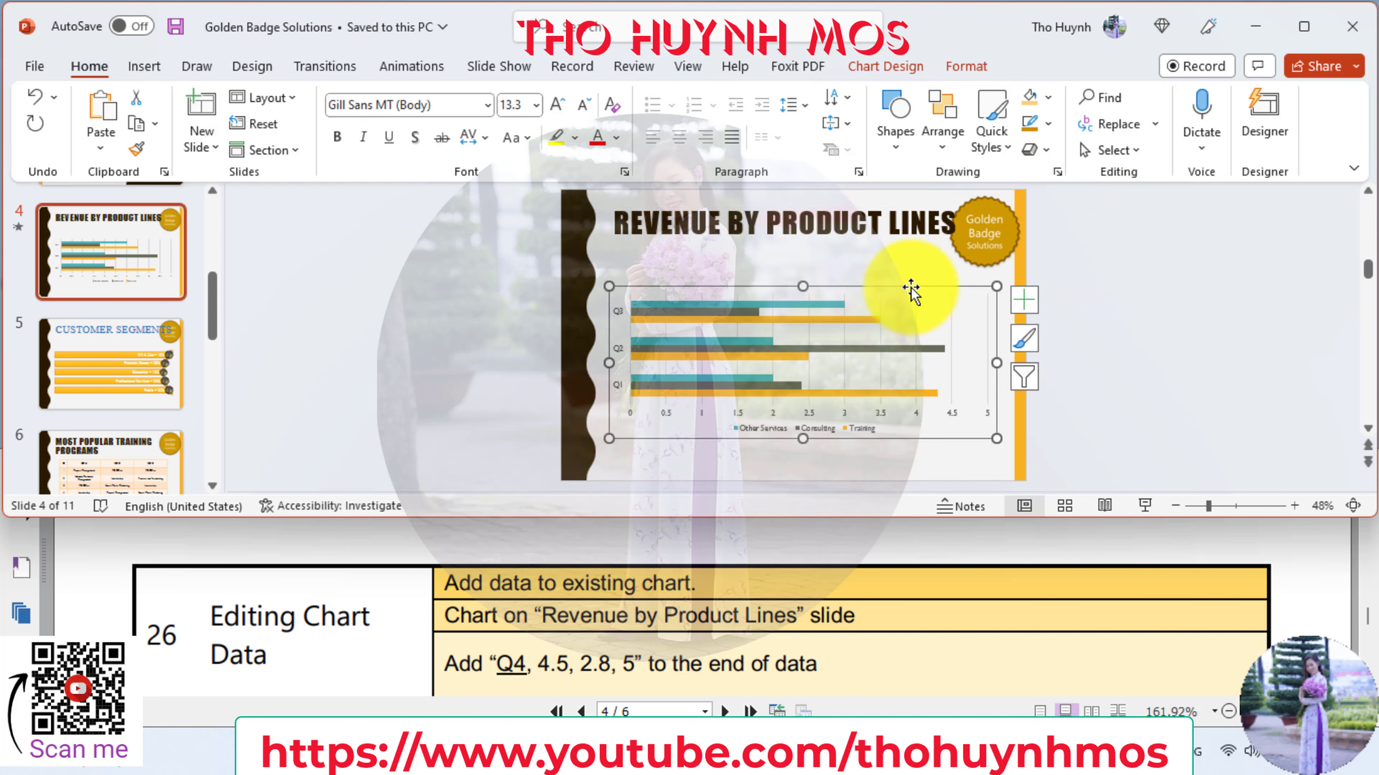
pyautogui.click(886, 66)
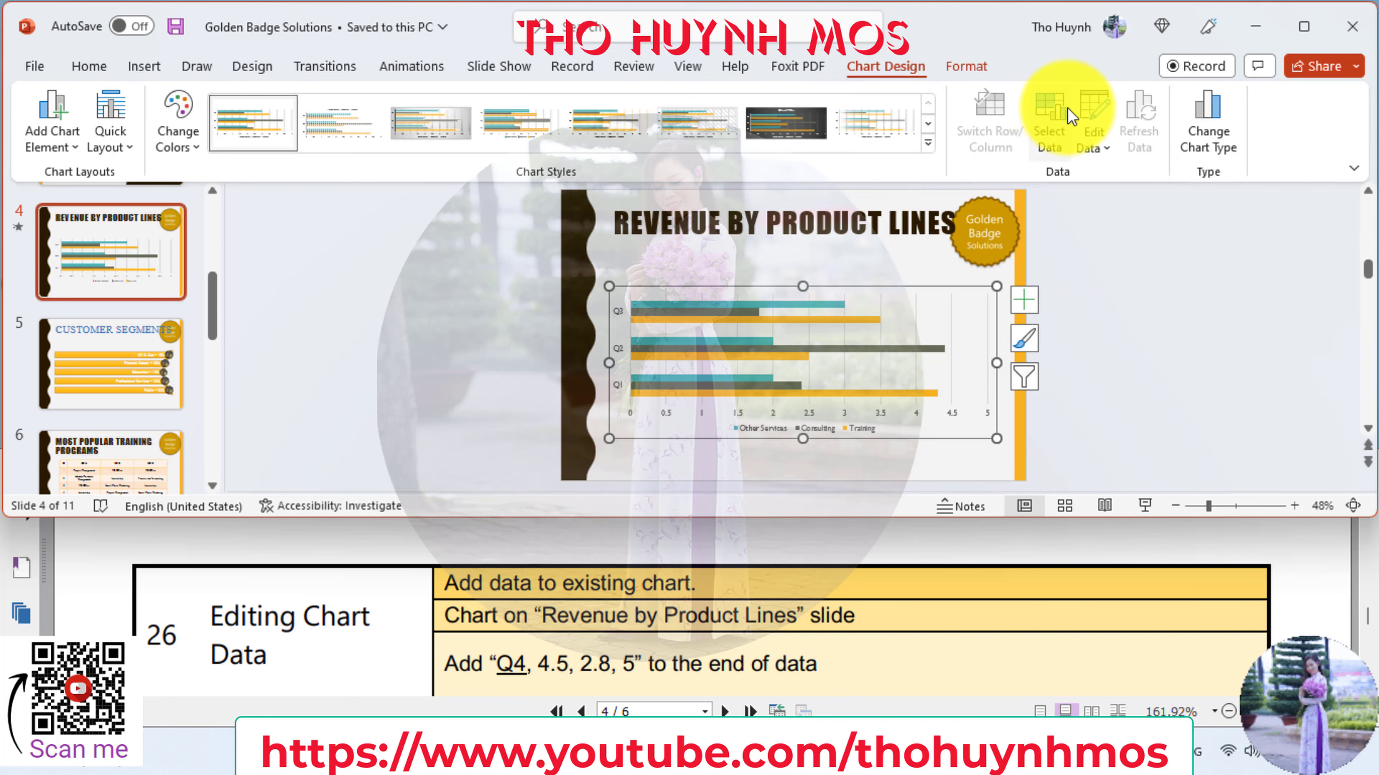
pyautogui.click(1096, 145)
pyautogui.click(1121, 176)
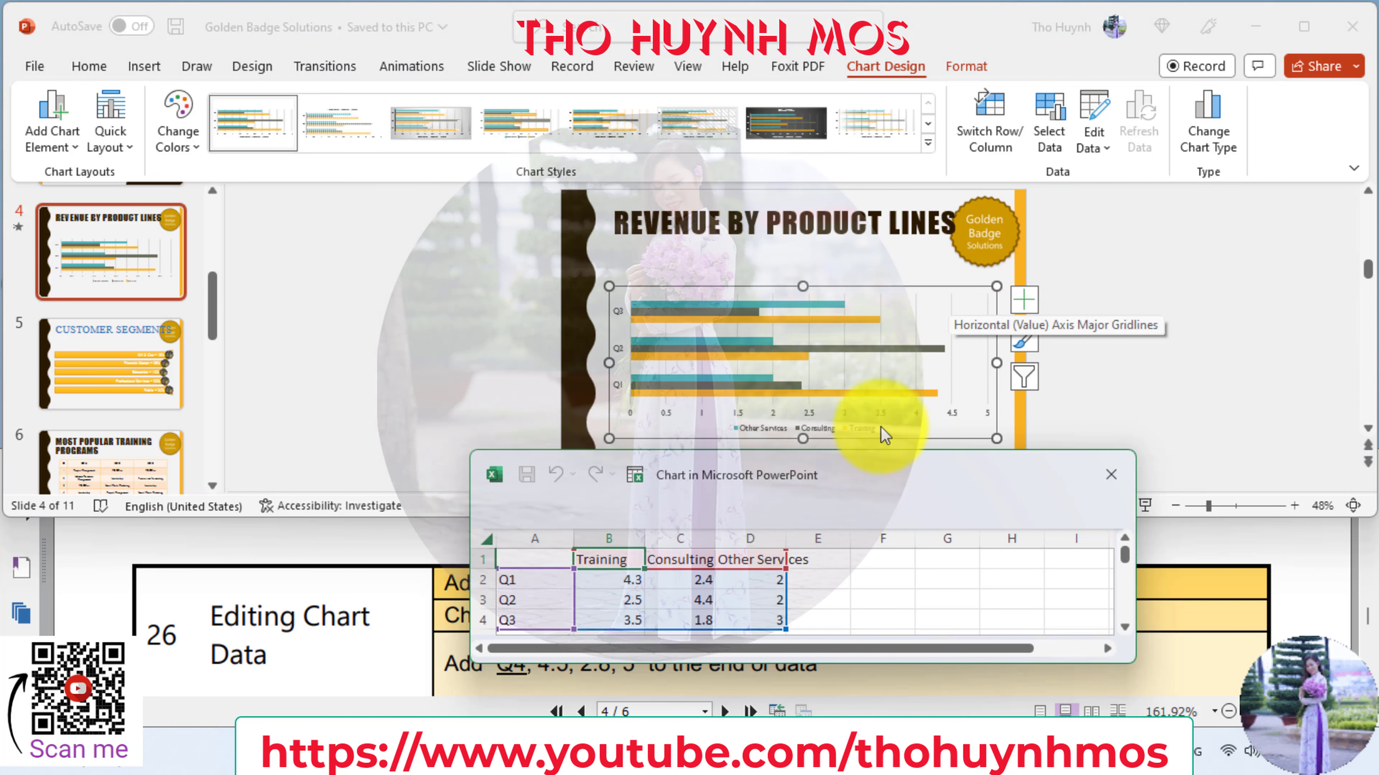
pyautogui.moveTo(879, 465); pyautogui.dragTo(900, 283)
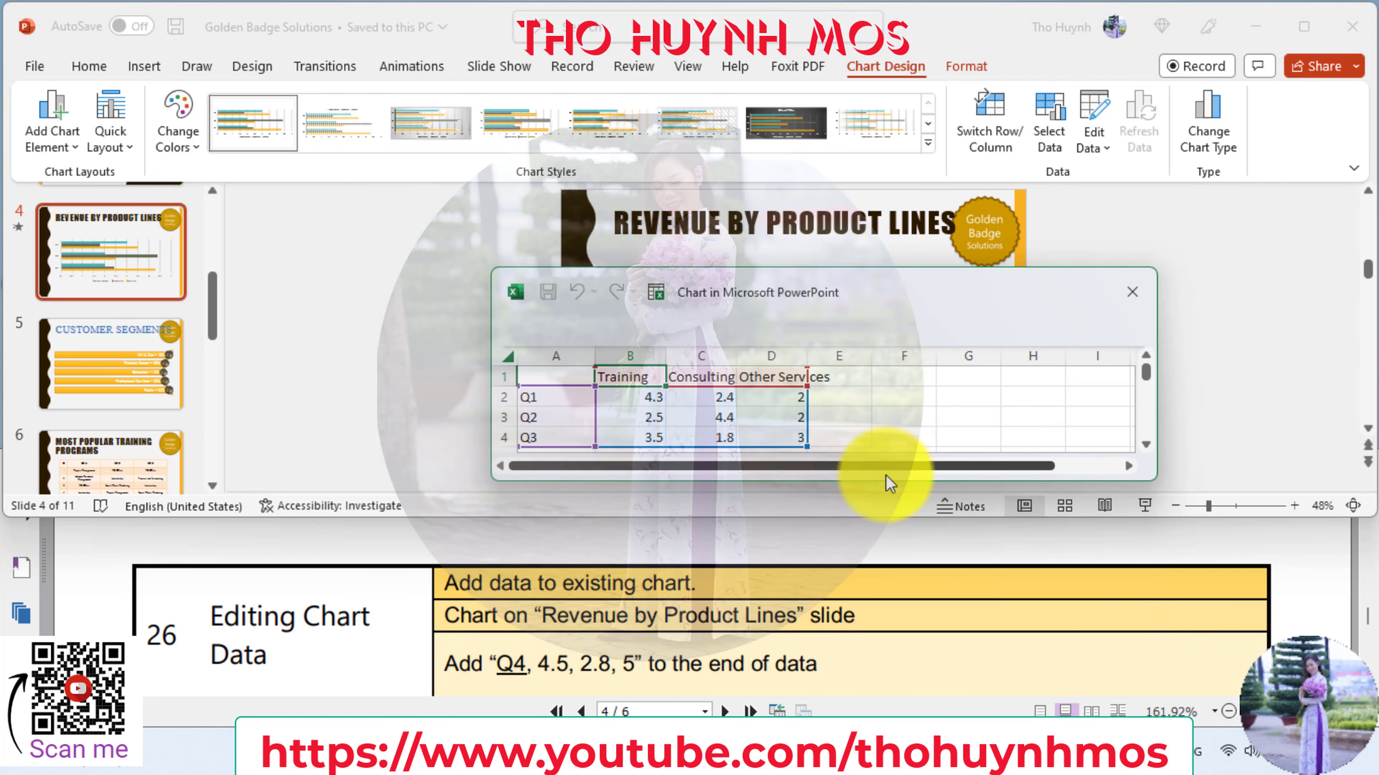
pyautogui.moveTo(882, 479); pyautogui.dragTo(888, 534)
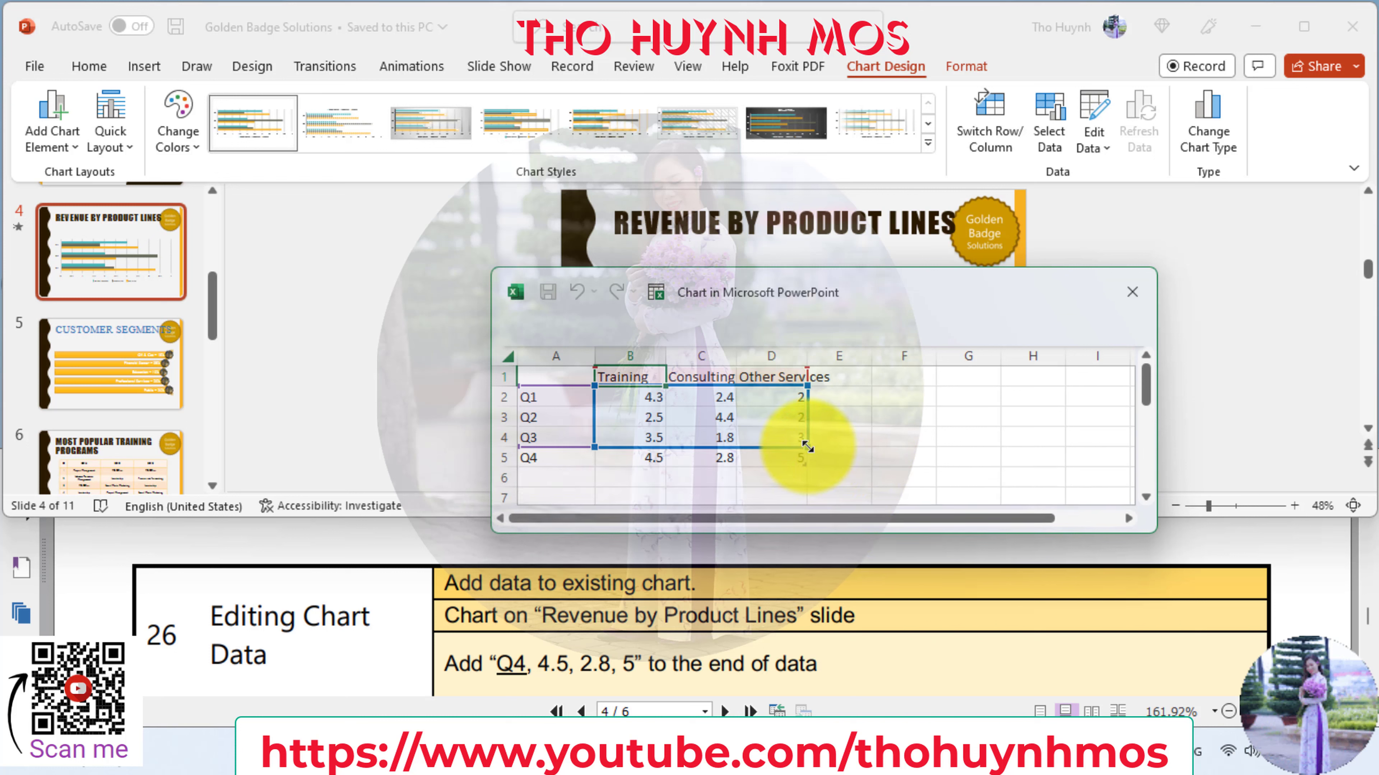
pyautogui.click(806, 461)
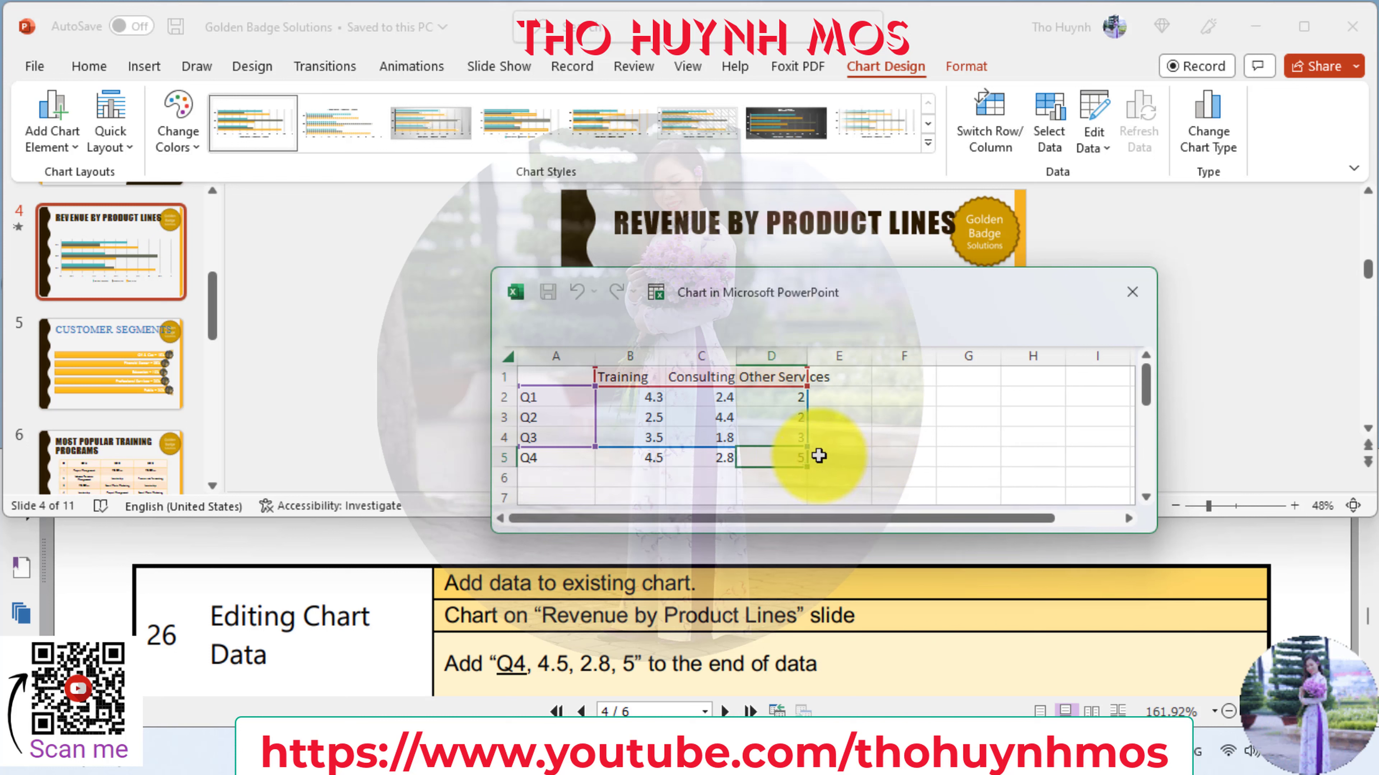
pyautogui.click(831, 434)
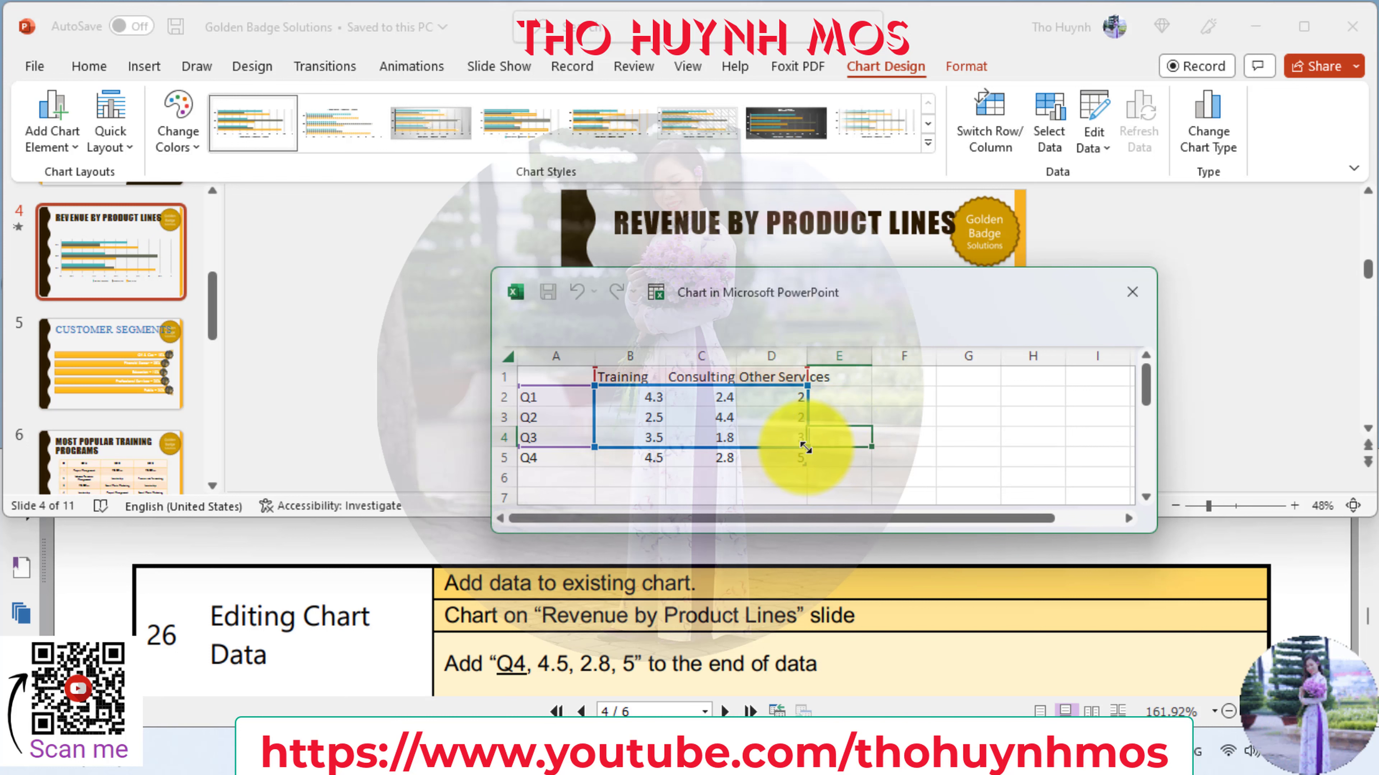
pyautogui.moveTo(805, 446); pyautogui.dragTo(806, 462)
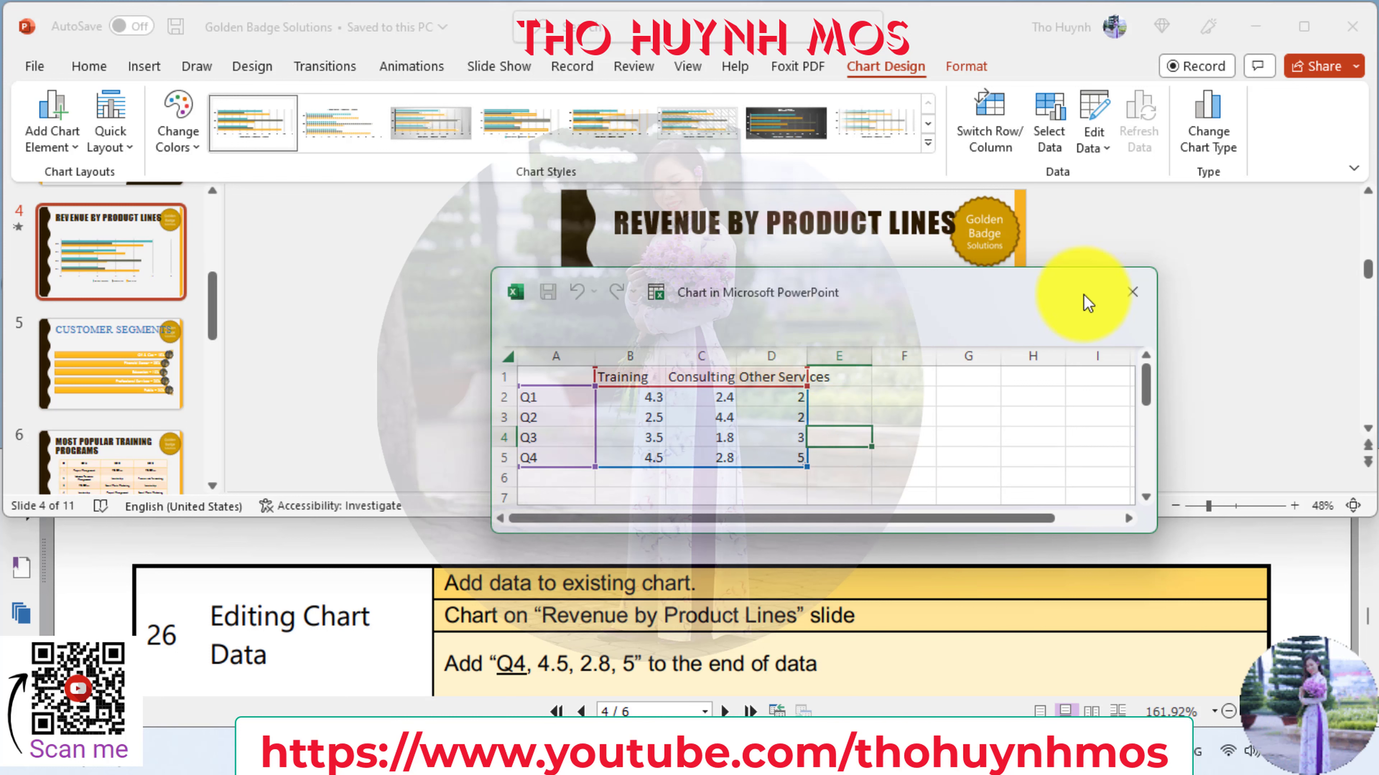
pyautogui.moveTo(1037, 296)
pyautogui.mouseDown()
pyautogui.moveTo(836, 101)
pyautogui.moveTo(990, 503)
pyautogui.mouseUp()
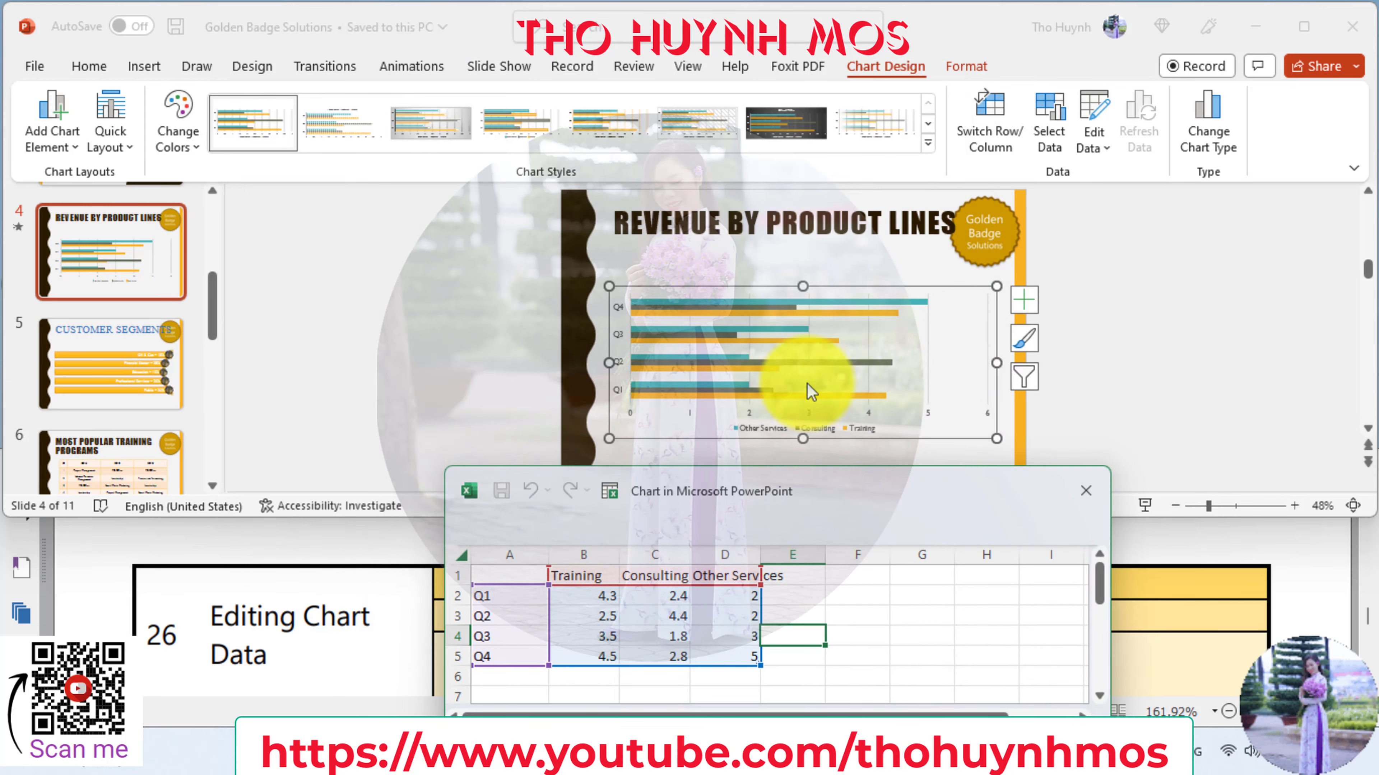
pyautogui.moveTo(824, 493); pyautogui.dragTo(819, 453)
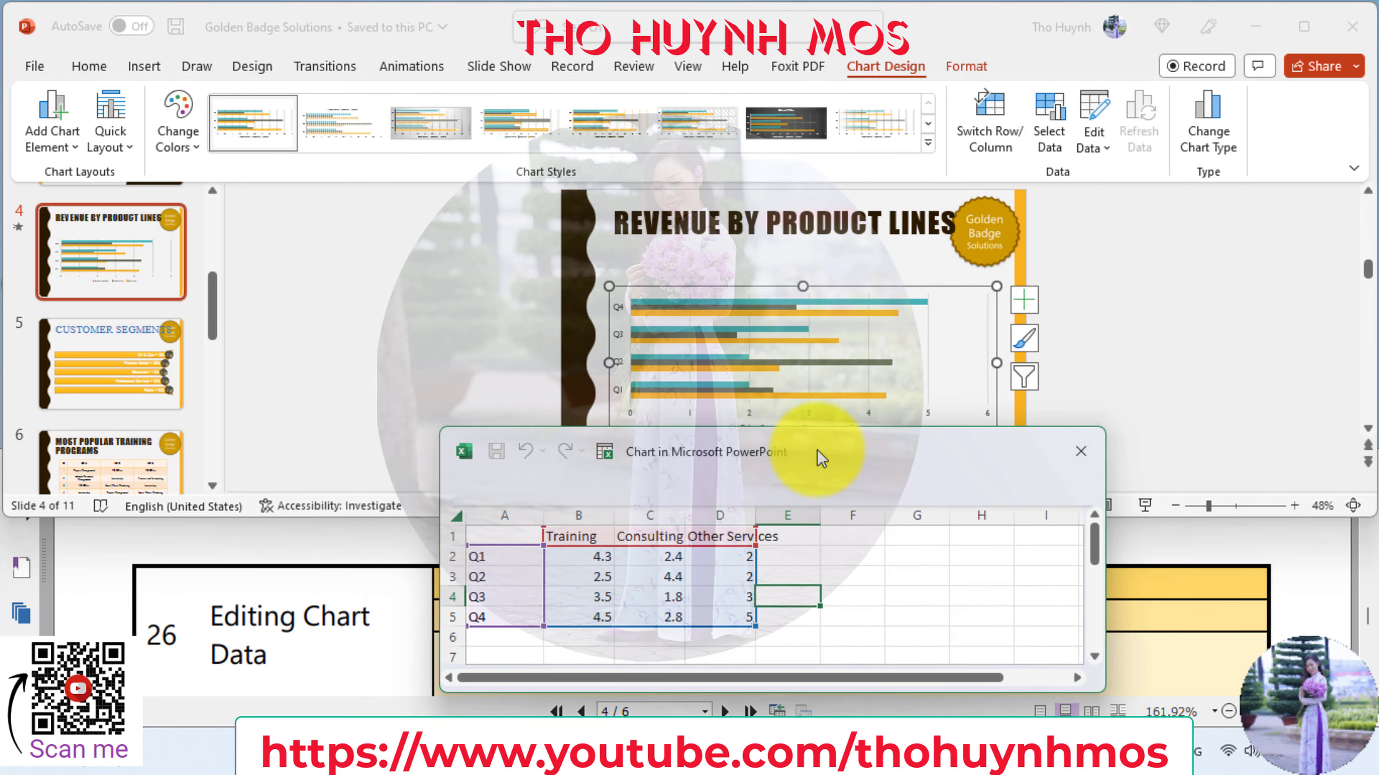
pyautogui.click(1080, 451)
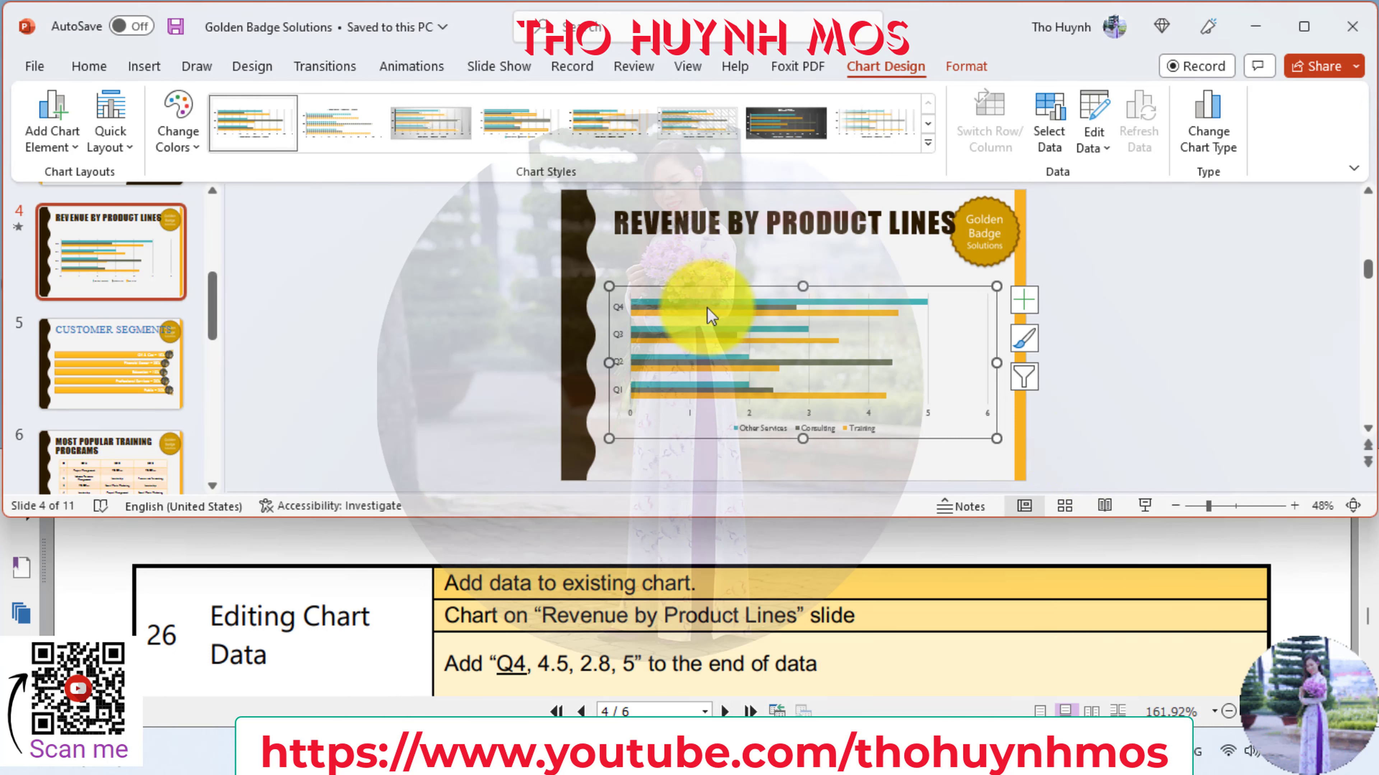
# - Change the revenue chart type to Clustered Column
pyautogui.click(1140, 383)
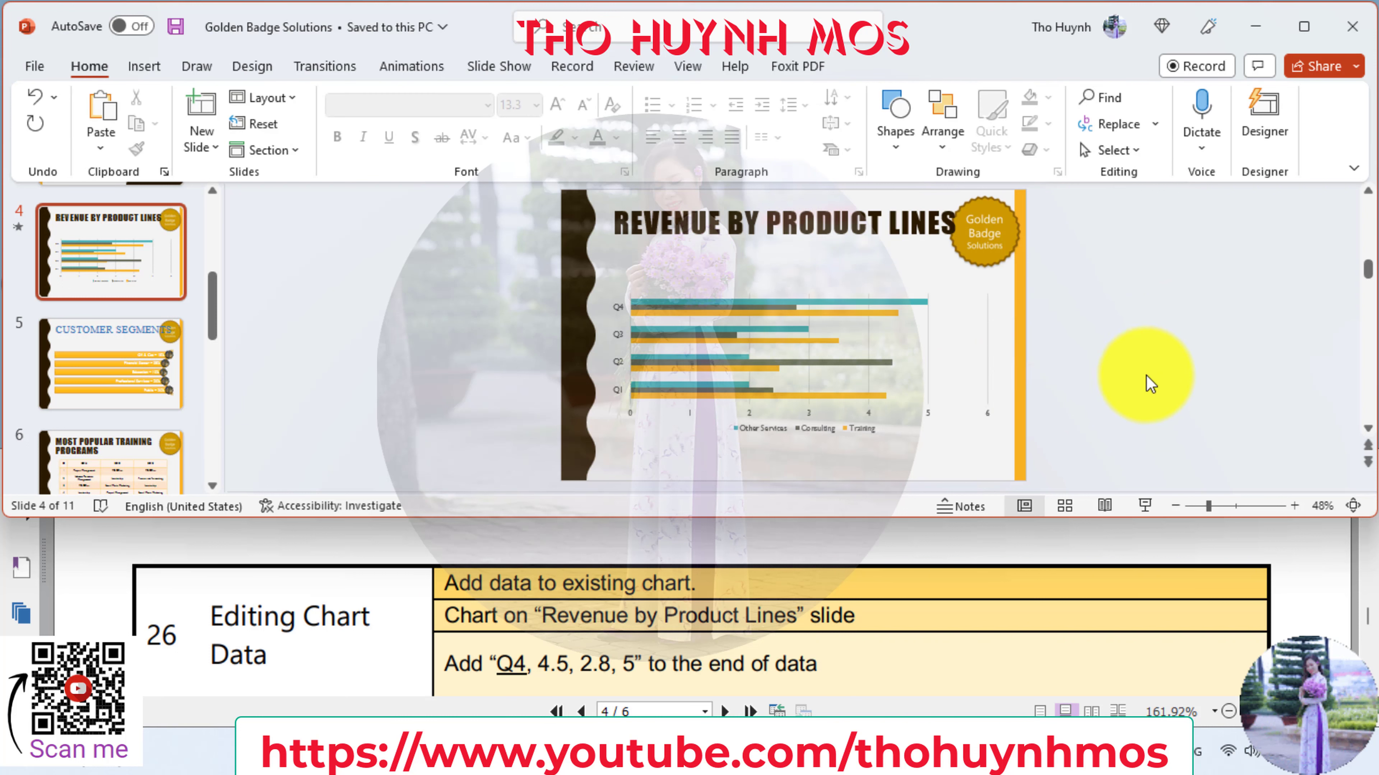
pyautogui.scroll(-1, 1161, 380)
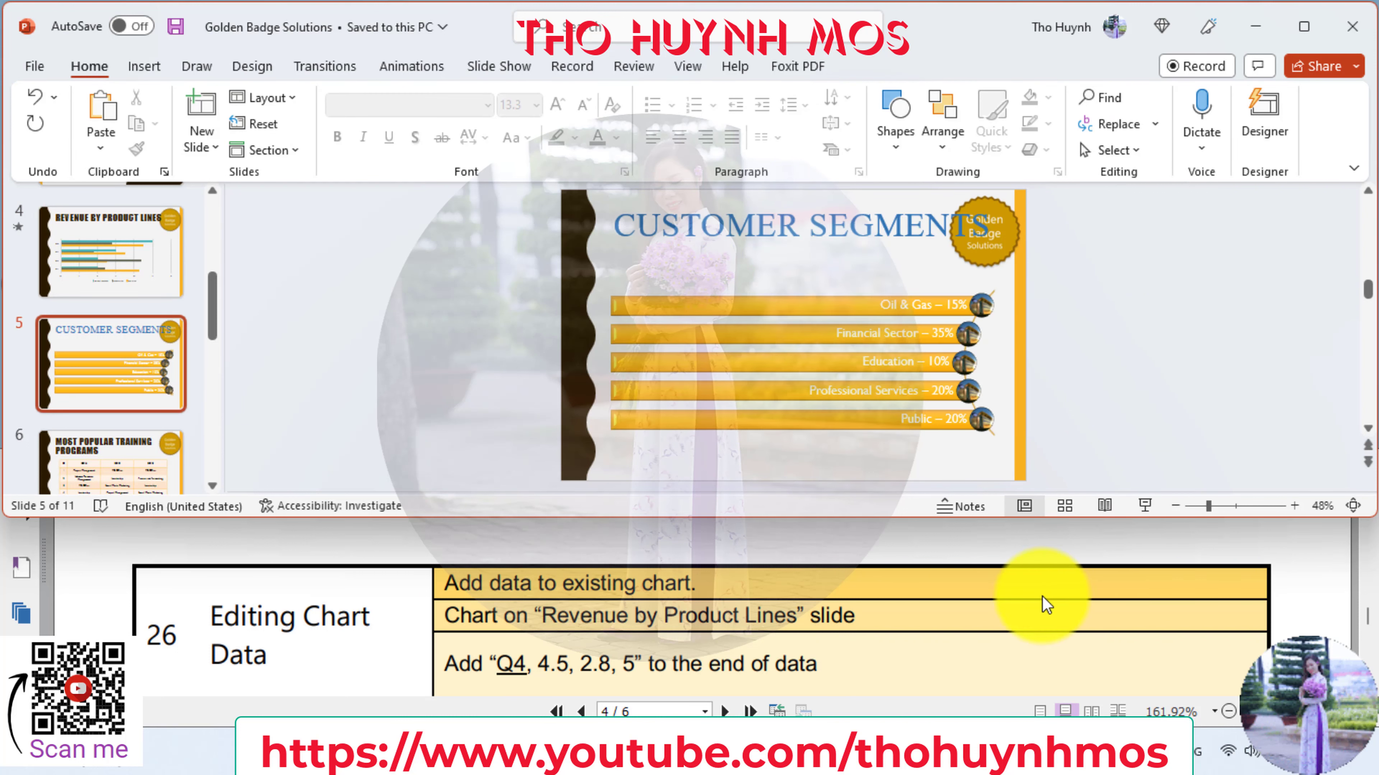
pyautogui.click(122, 295)
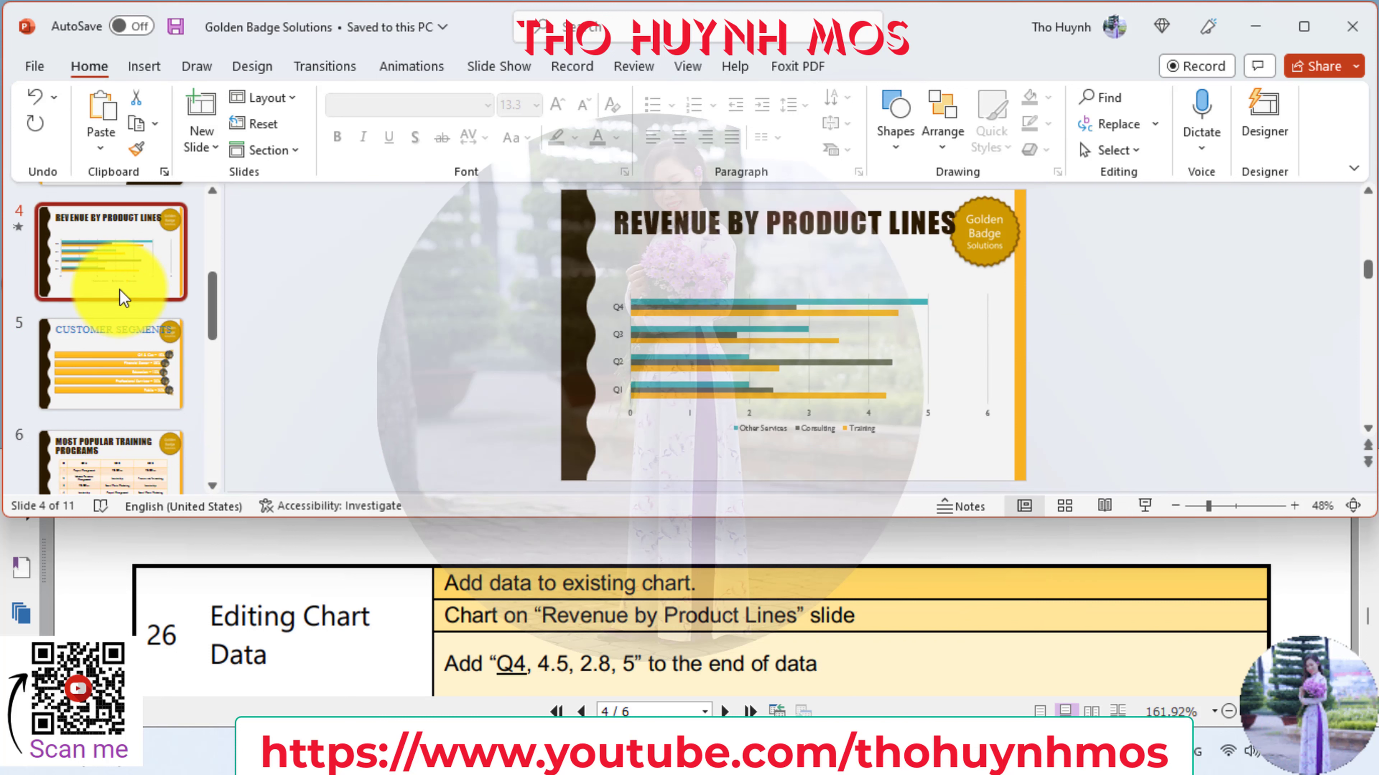
pyautogui.click(902, 653)
pyautogui.scroll(-2, 902, 652)
pyautogui.scroll(-2, 903, 652)
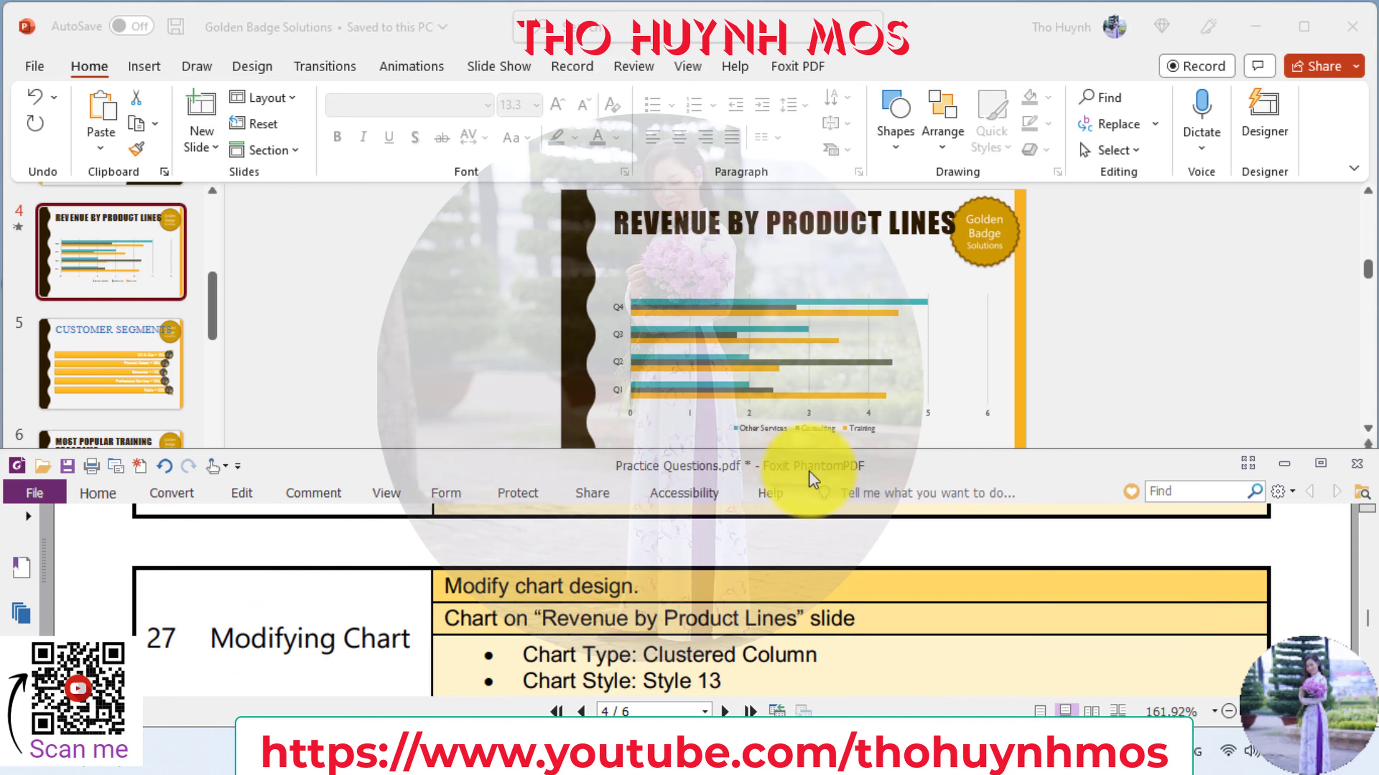
pyautogui.click(856, 300)
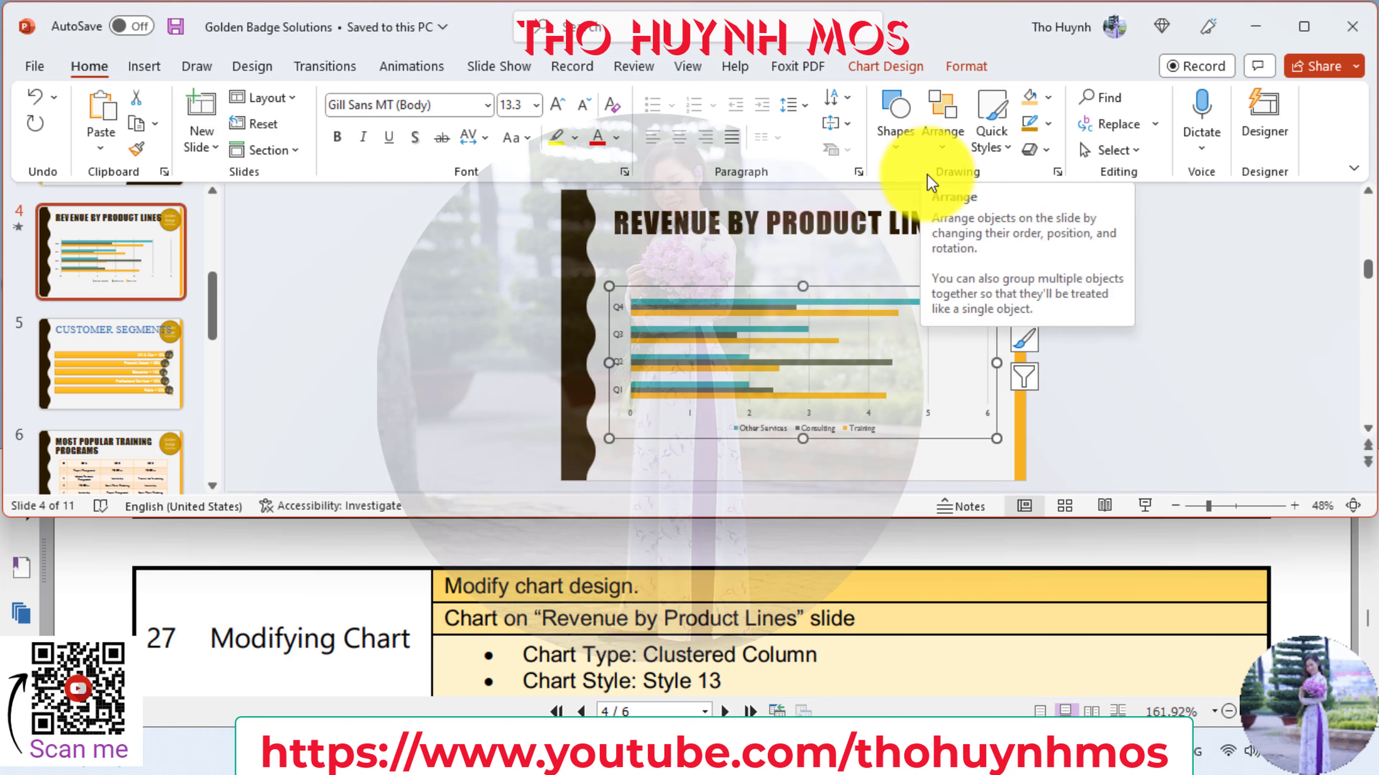
pyautogui.click(901, 66)
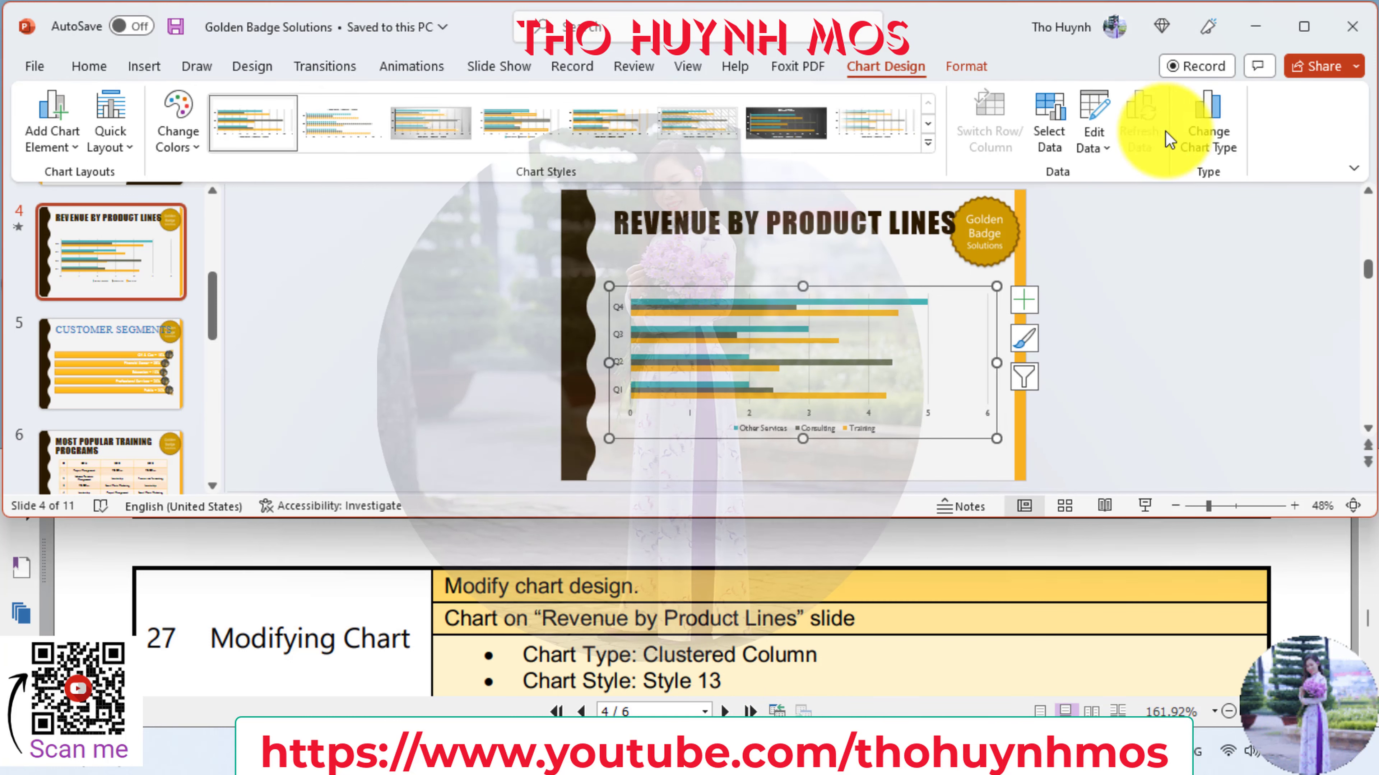
pyautogui.click(1210, 135)
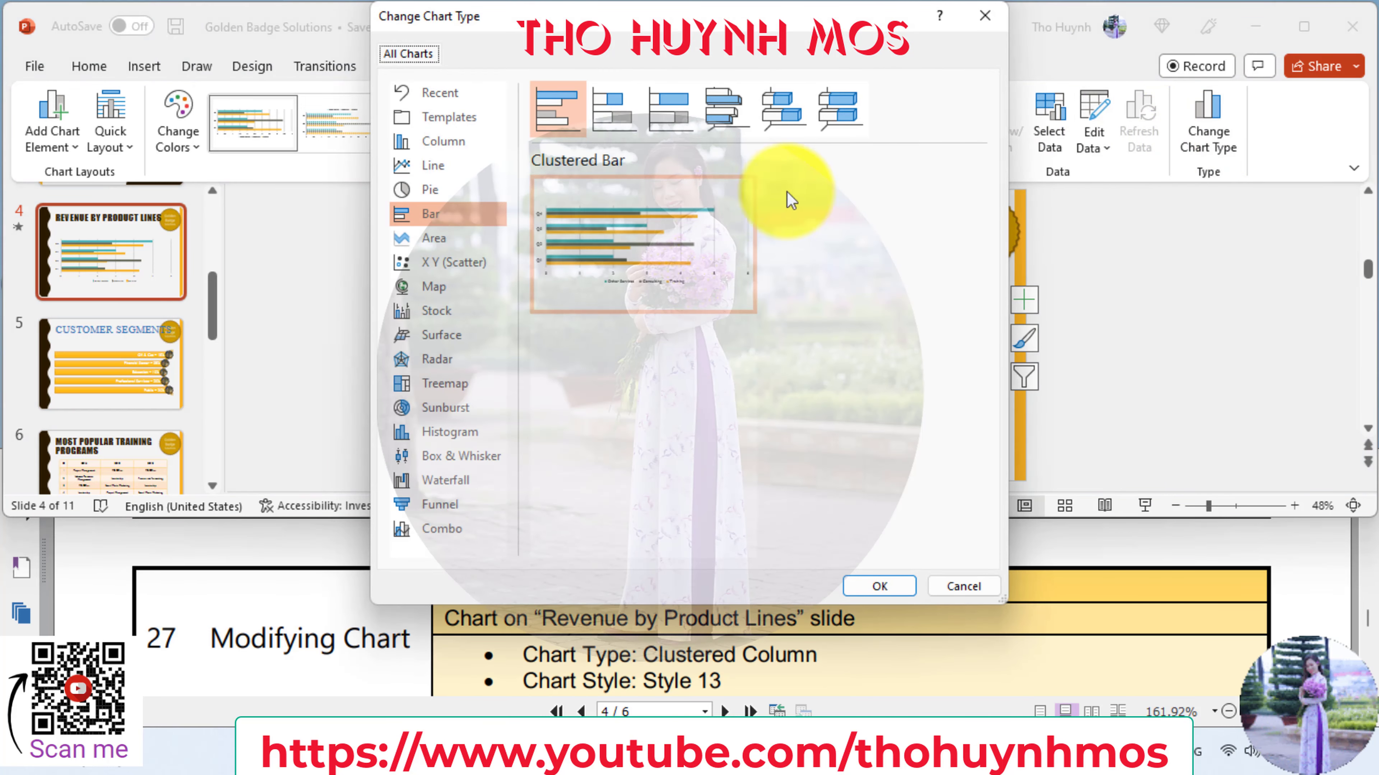
pyautogui.click(436, 142)
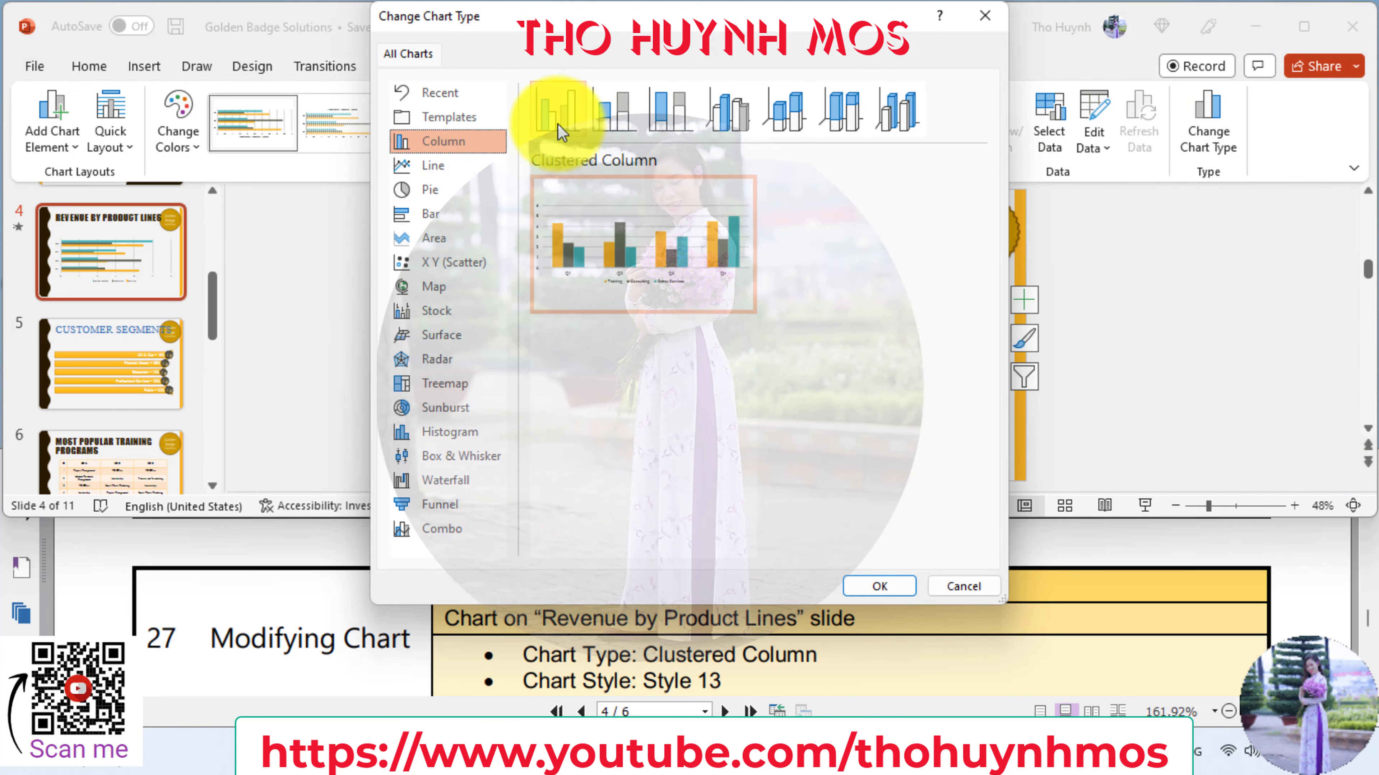
pyautogui.click(880, 586)
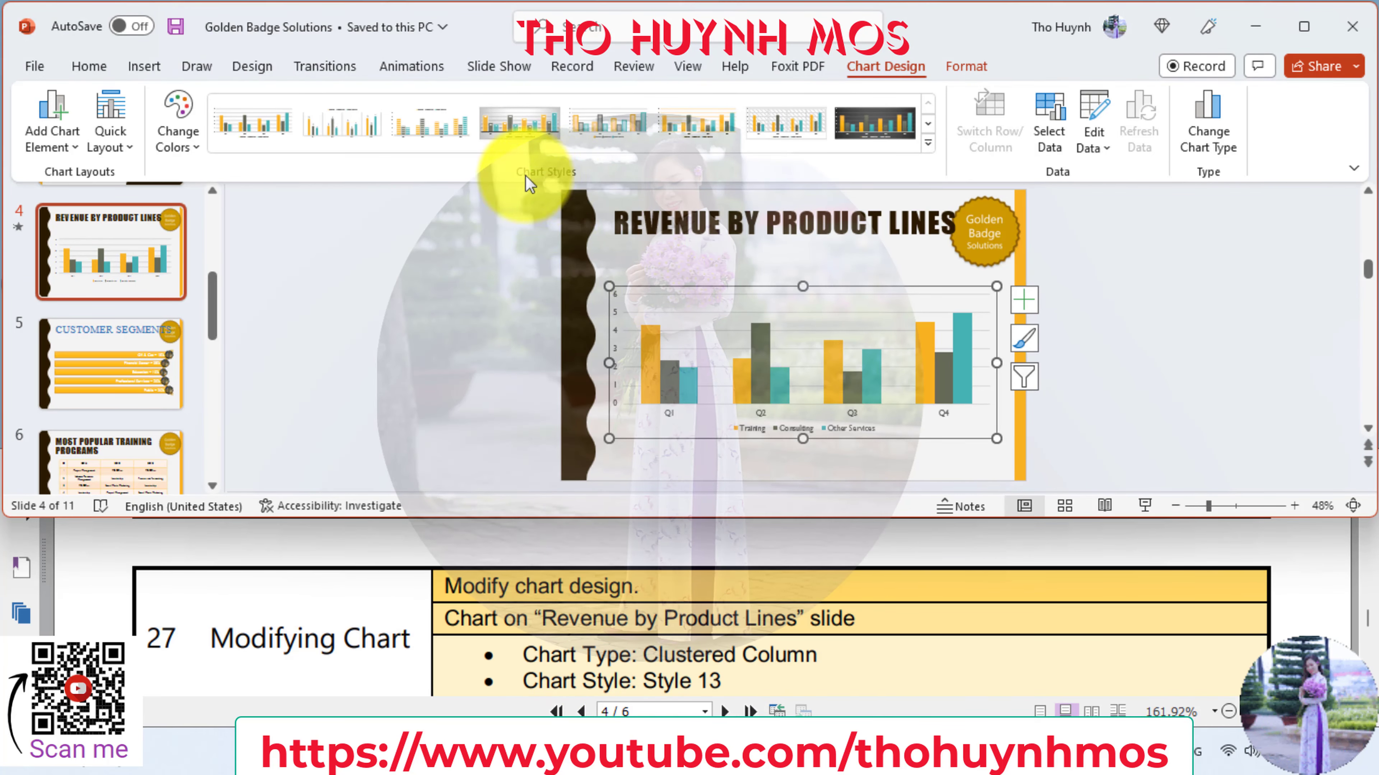
# - Apply chart Style 13 to the revenue chart
pyautogui.click(927, 142)
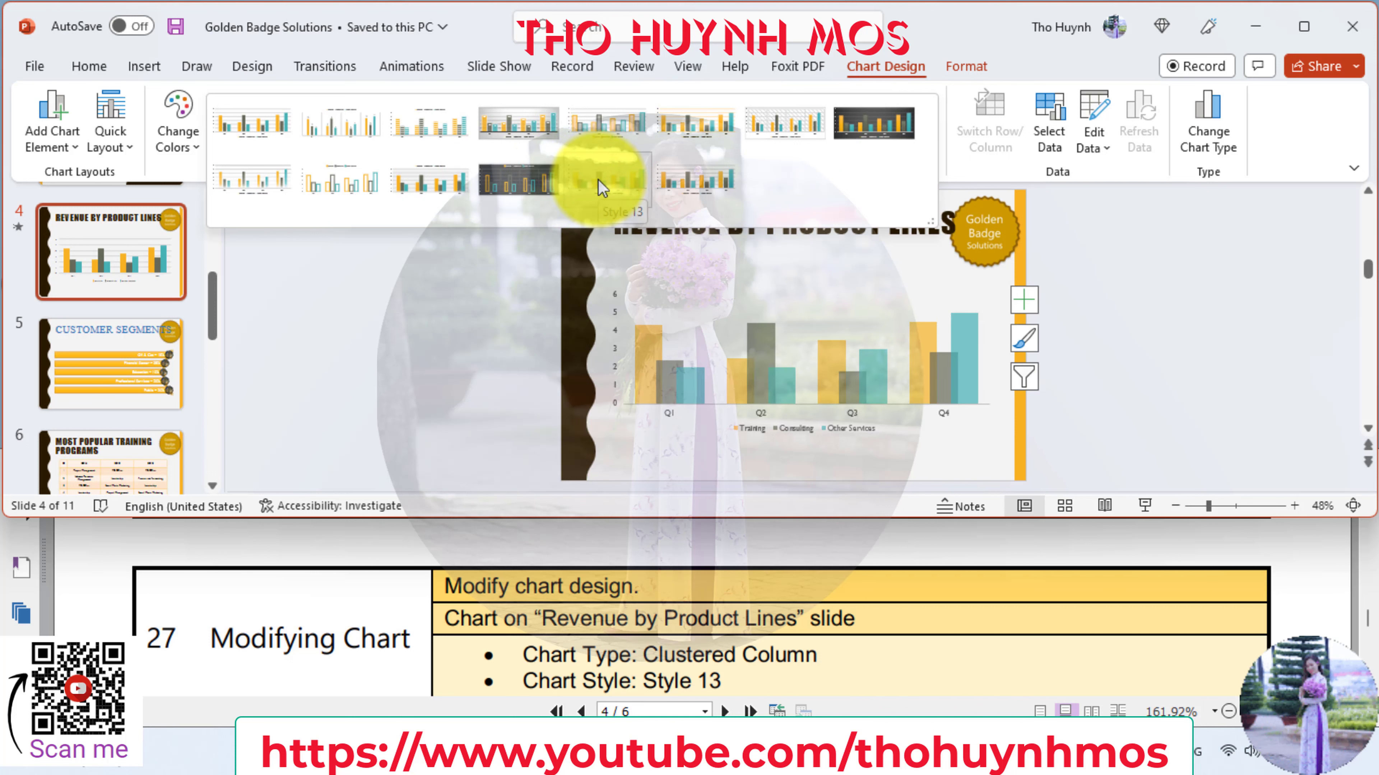
pyautogui.click(602, 187)
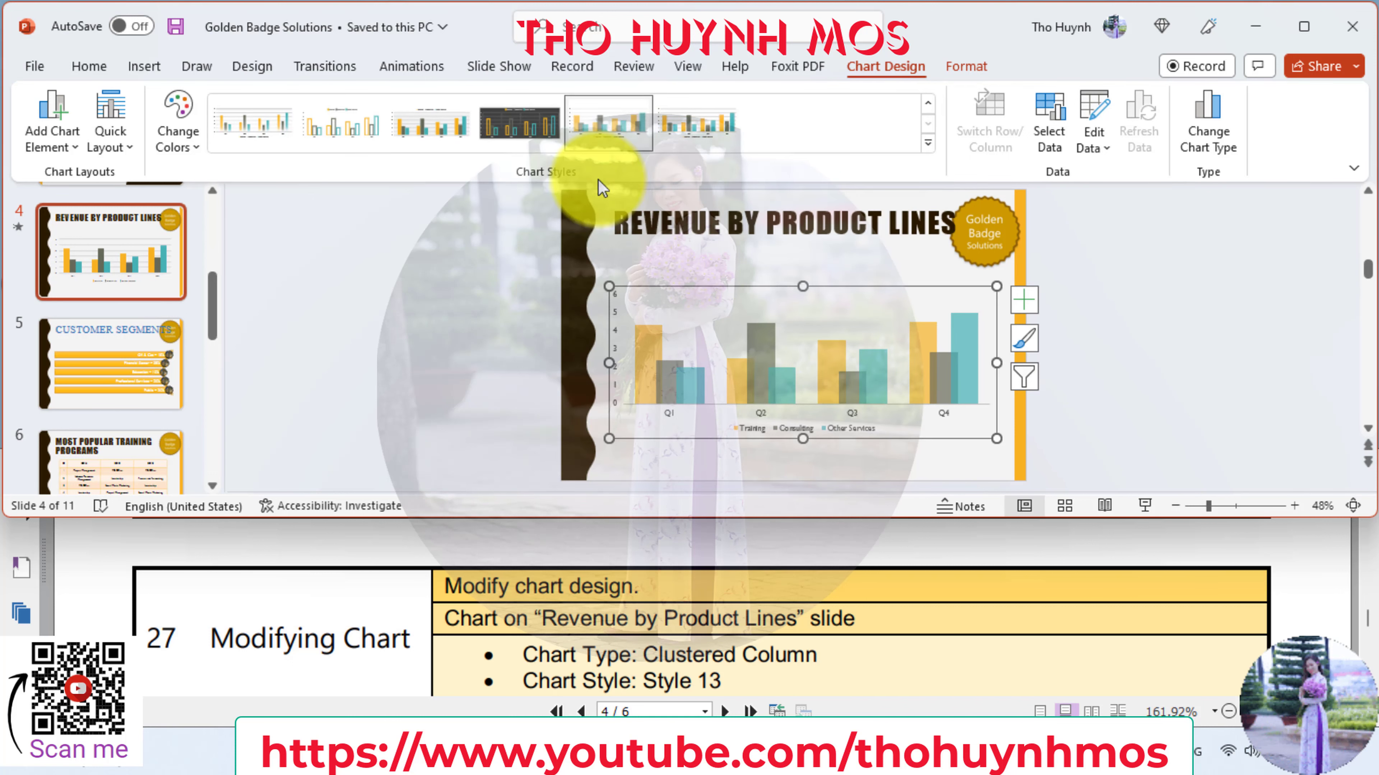
pyautogui.click(972, 662)
# - Add a Float In entrance animation to the revenue chart, ordered second after the title
pyautogui.scroll(-1, 983, 673)
pyautogui.scroll(-1, 982, 673)
pyautogui.scroll(-1, 982, 674)
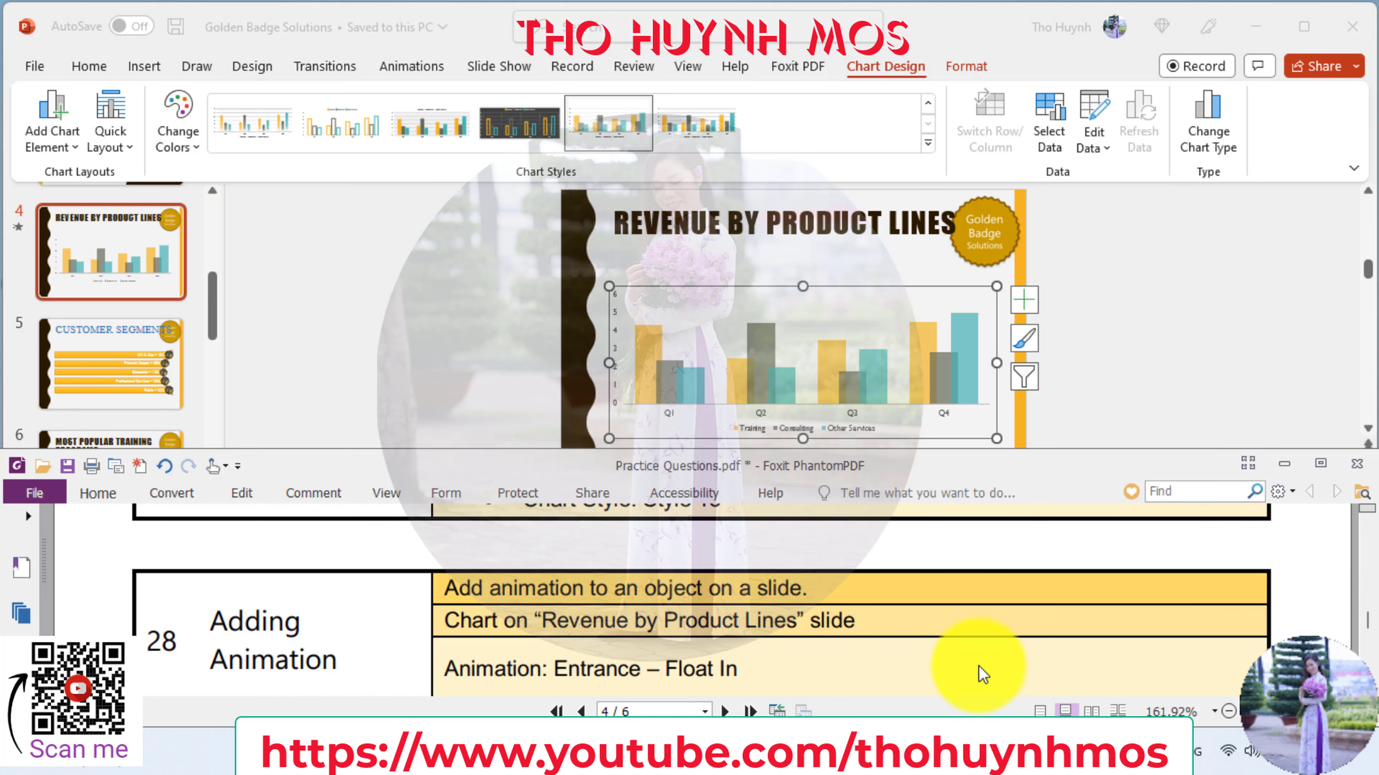
pyautogui.scroll(-1, 982, 674)
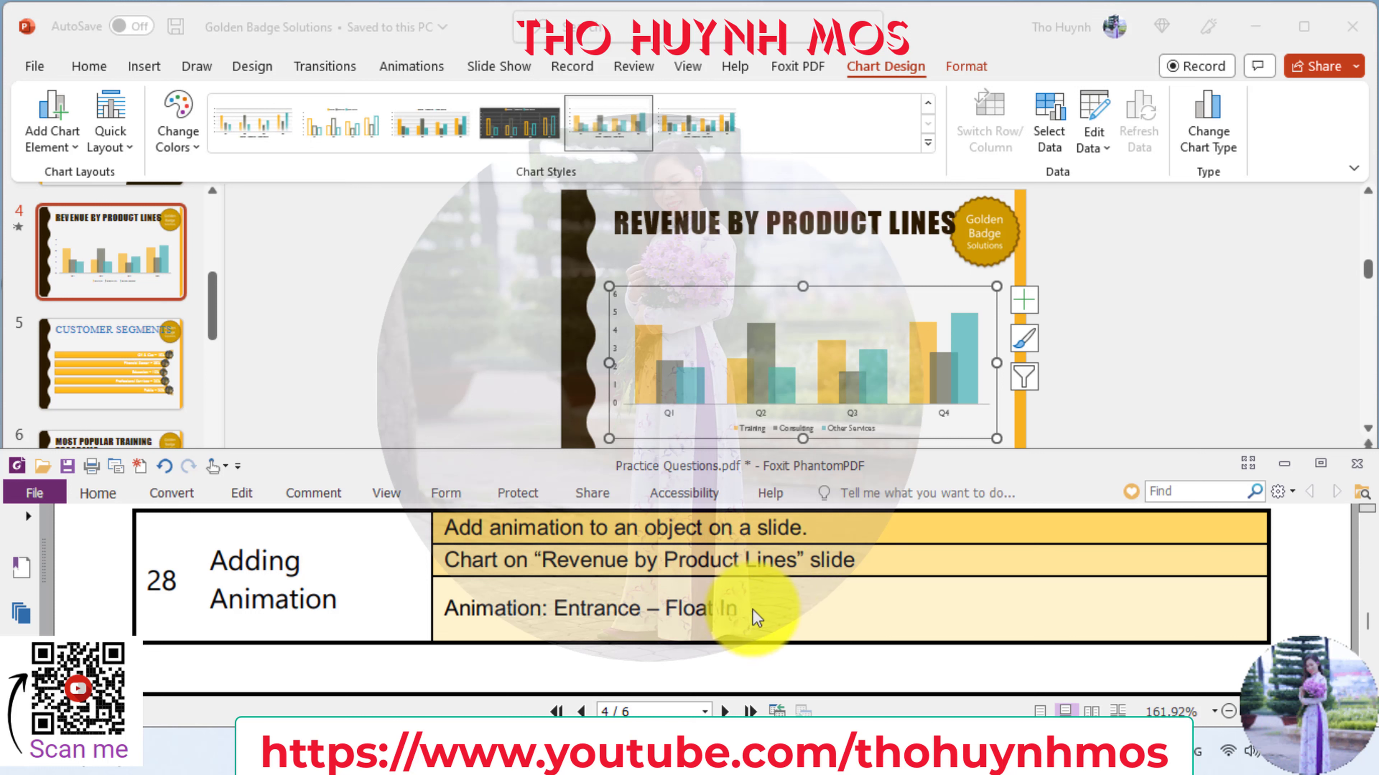
pyautogui.click(421, 65)
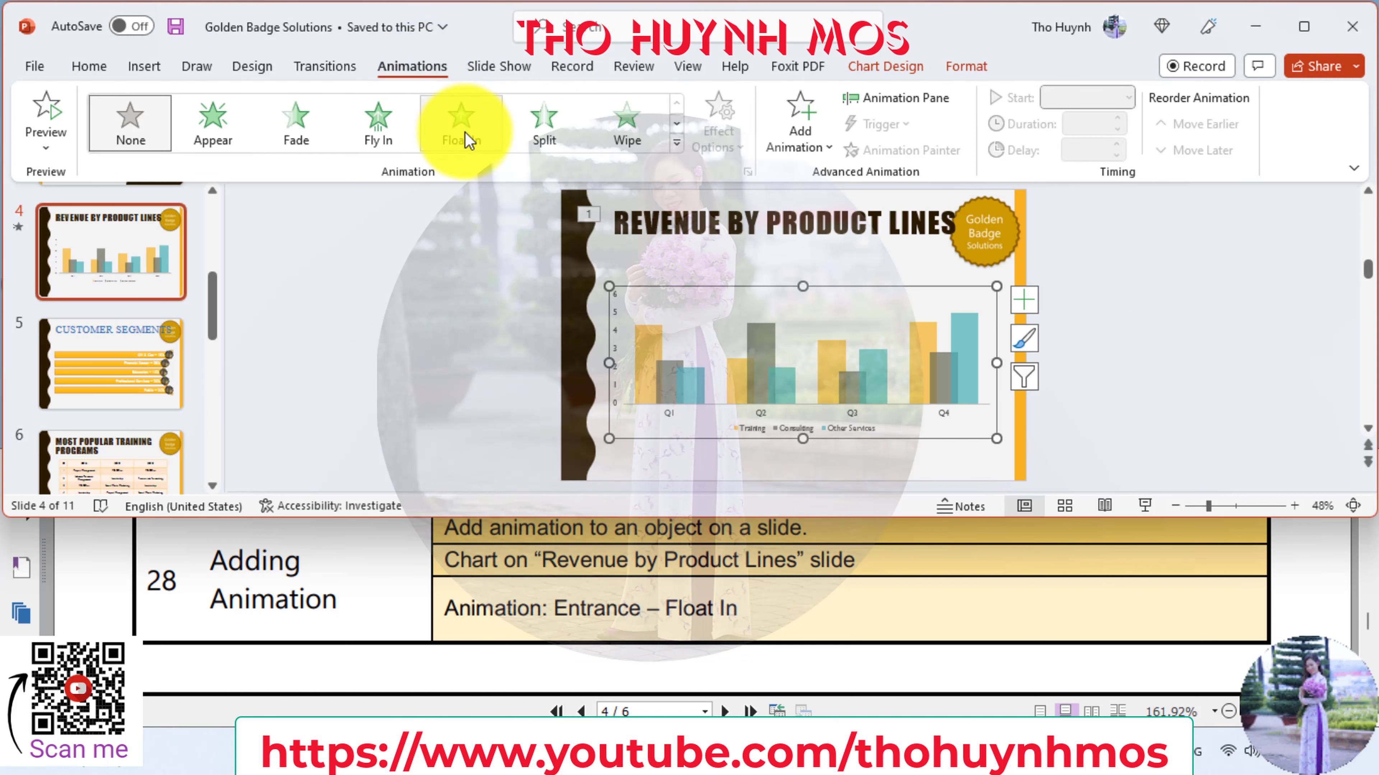
pyautogui.click(465, 140)
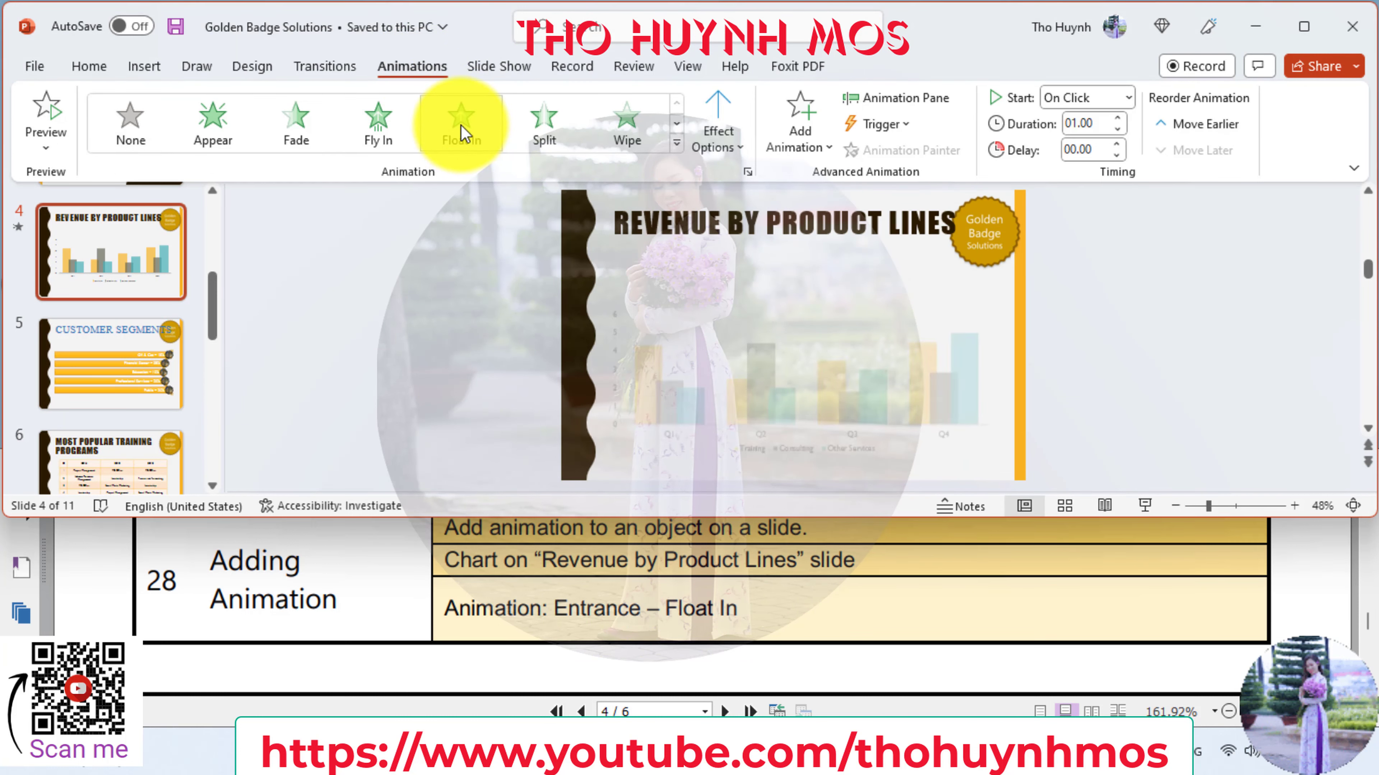
pyautogui.click(785, 600)
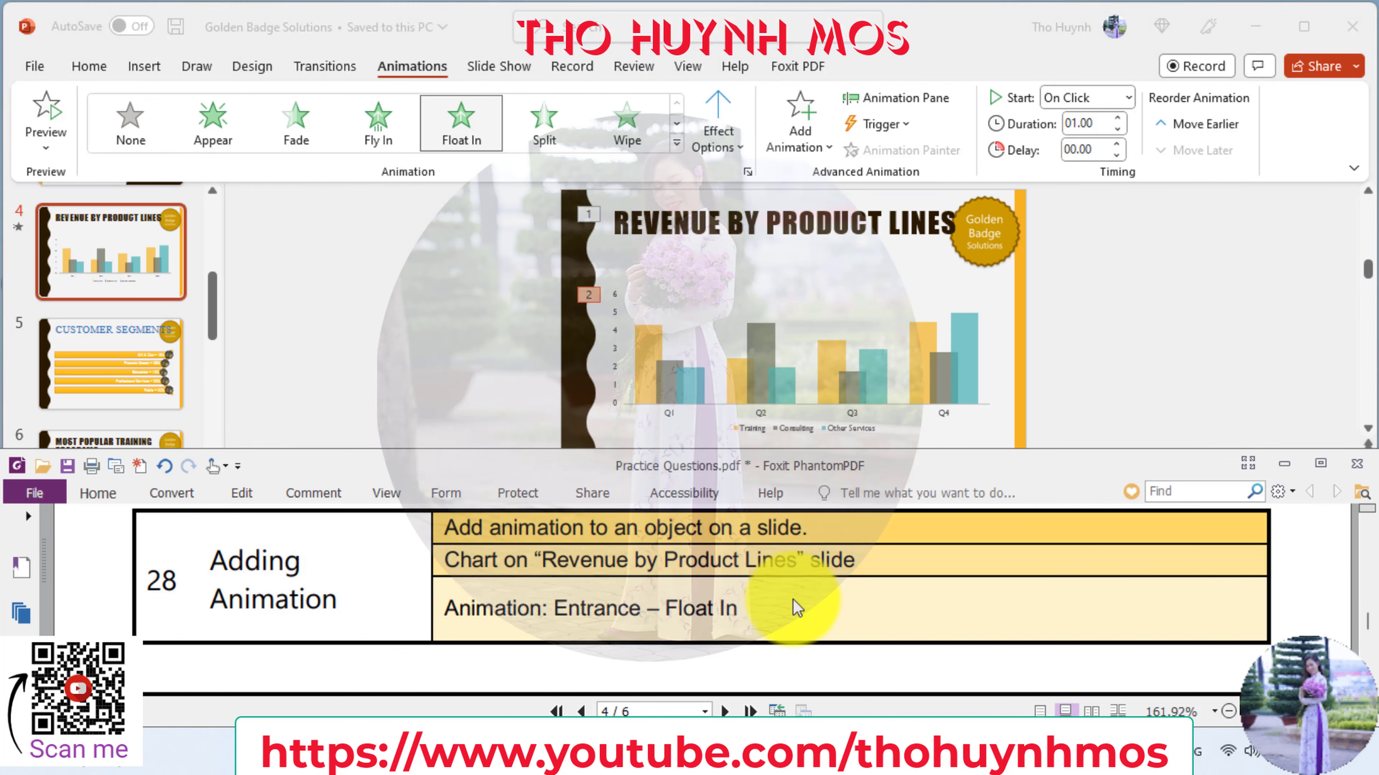
pyautogui.scroll(-1, 785, 601)
pyautogui.scroll(-1, 792, 606)
pyautogui.scroll(-1, 792, 606)
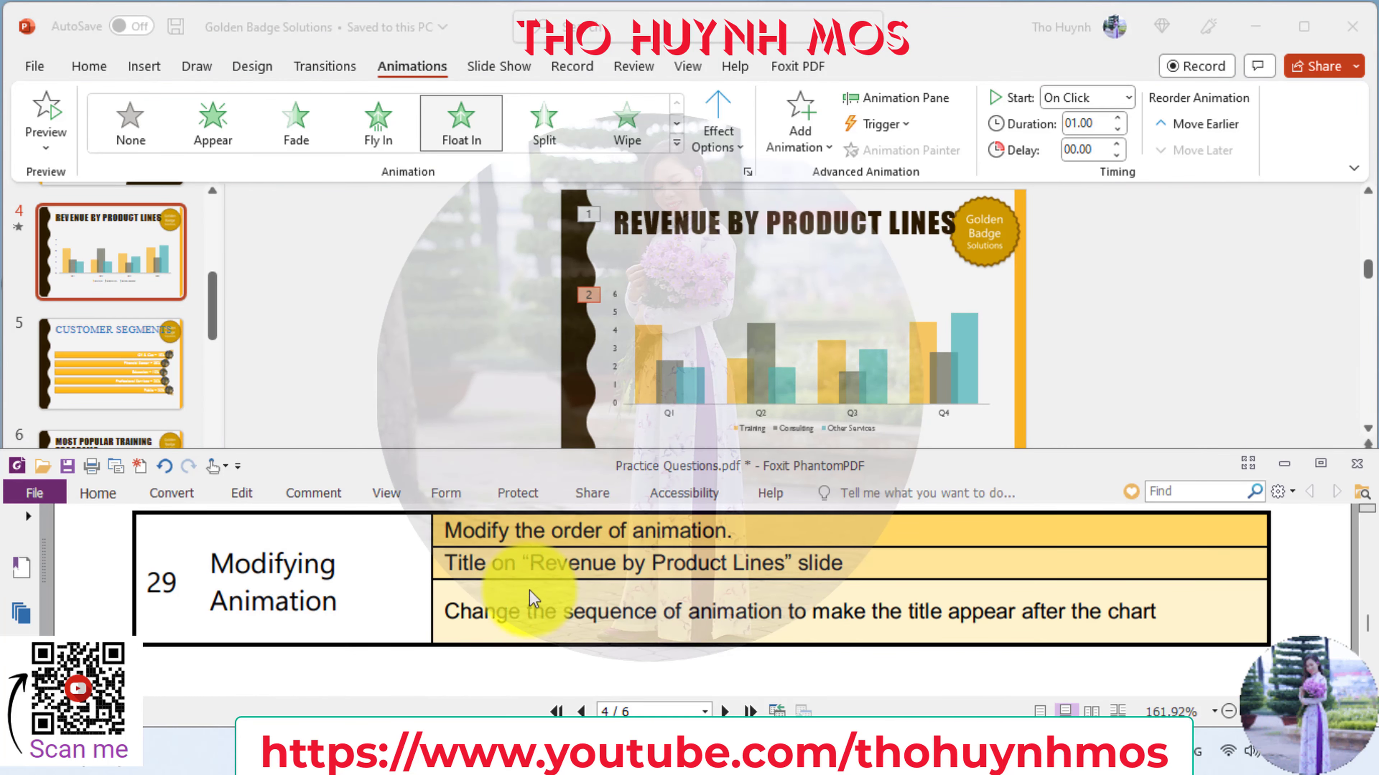
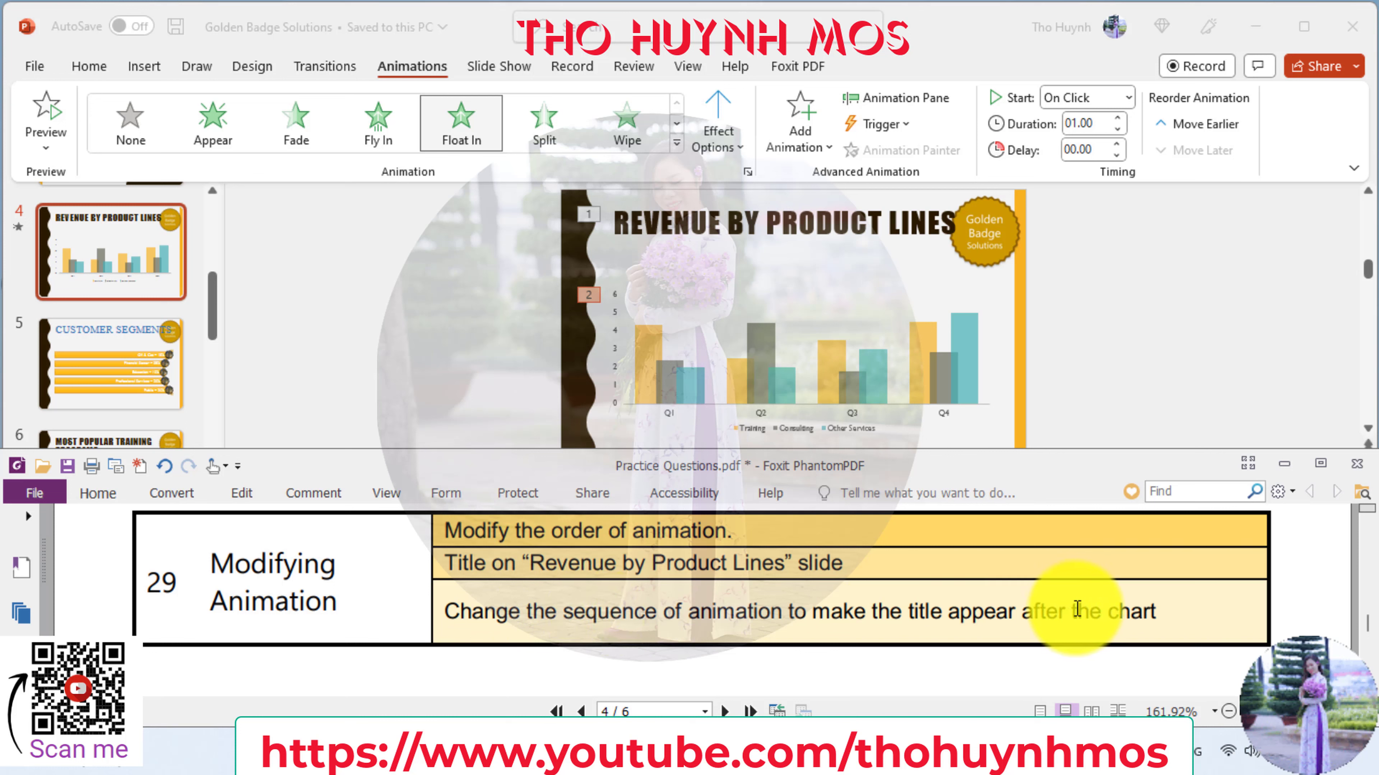
# - In the Animation Pane, move the chart's animation ahead of the title, then preview the slide
pyautogui.click(920, 101)
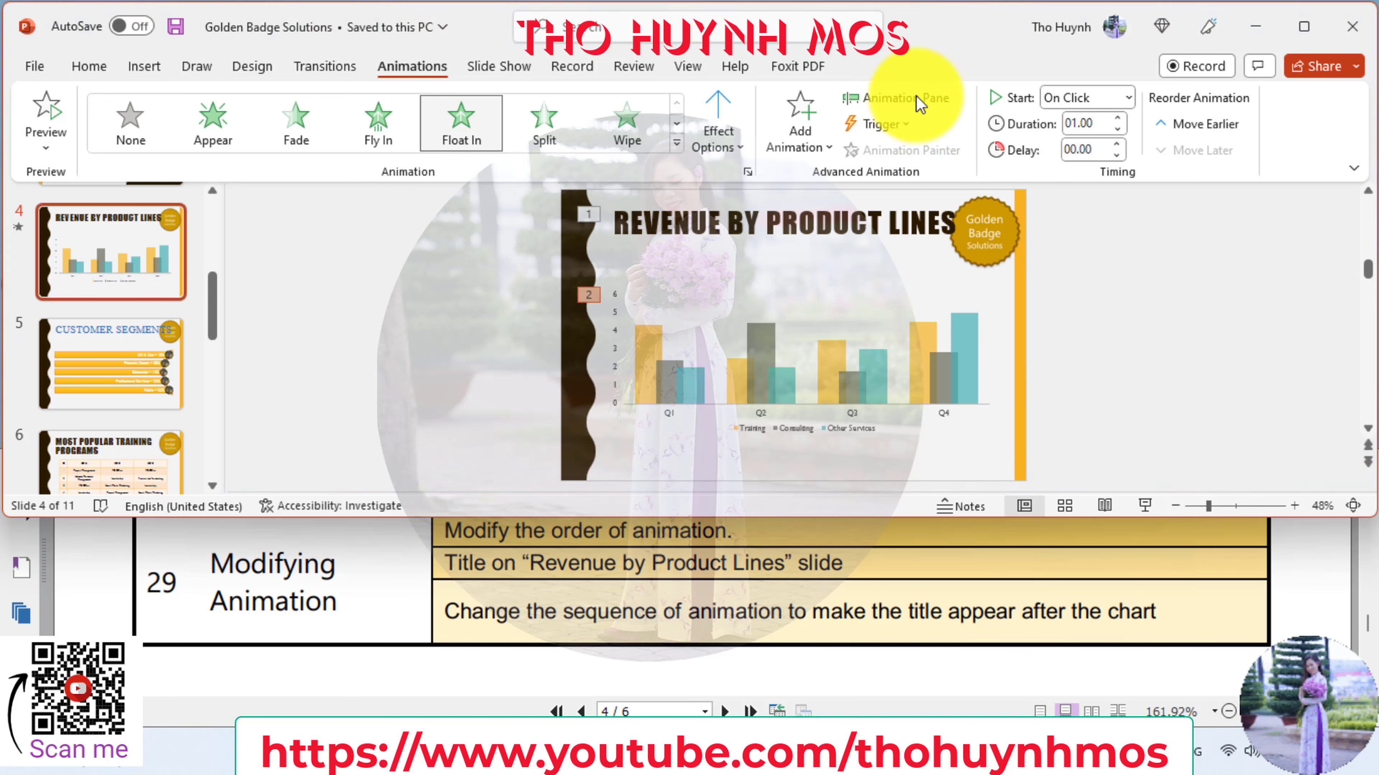
pyautogui.click(917, 100)
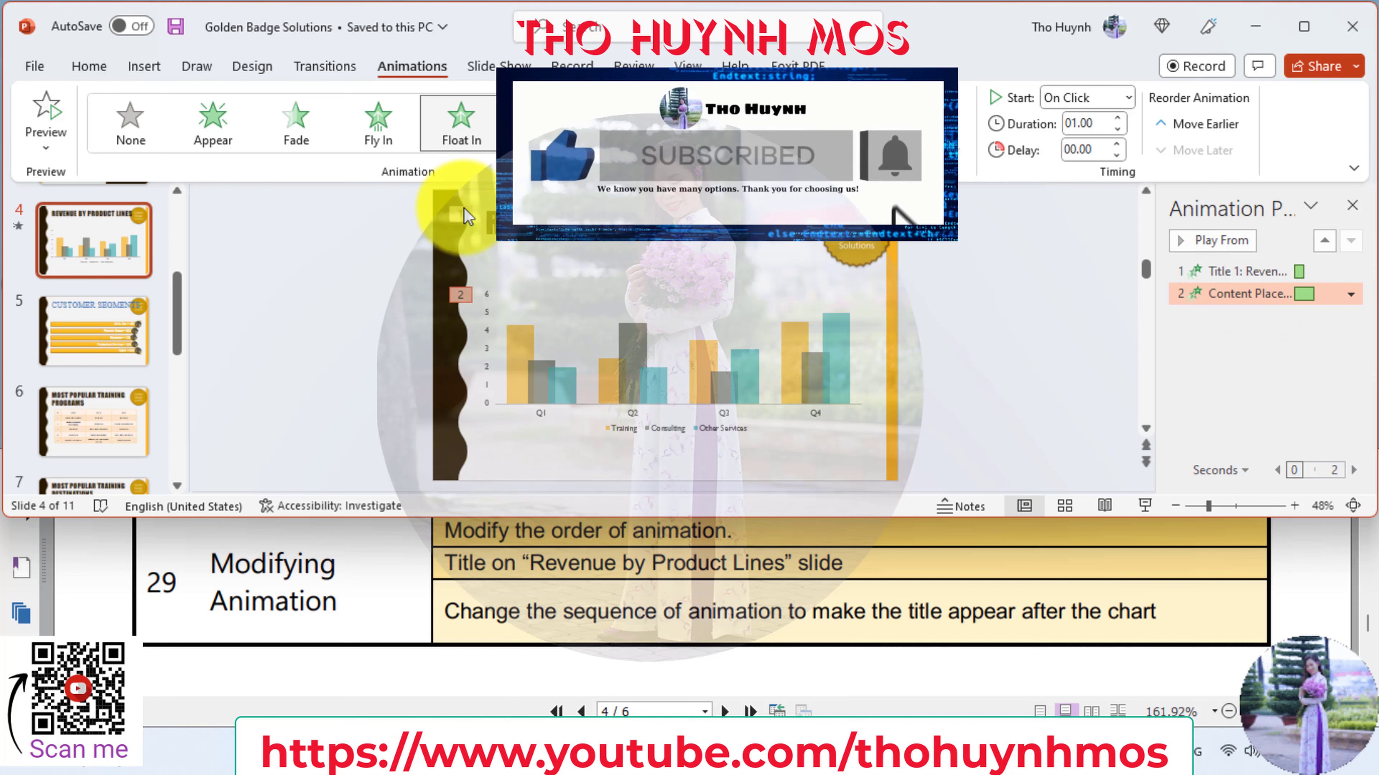
pyautogui.click(1325, 241)
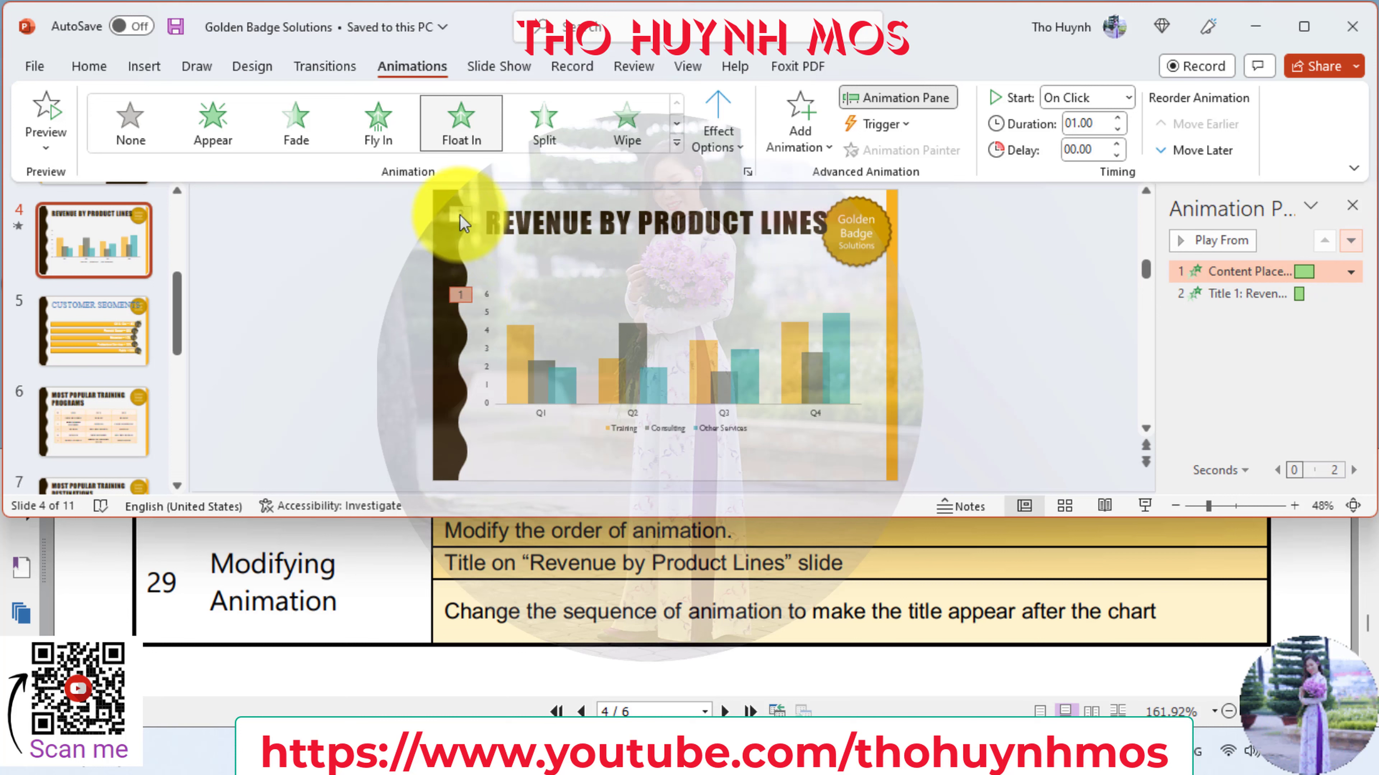
pyautogui.click(46, 114)
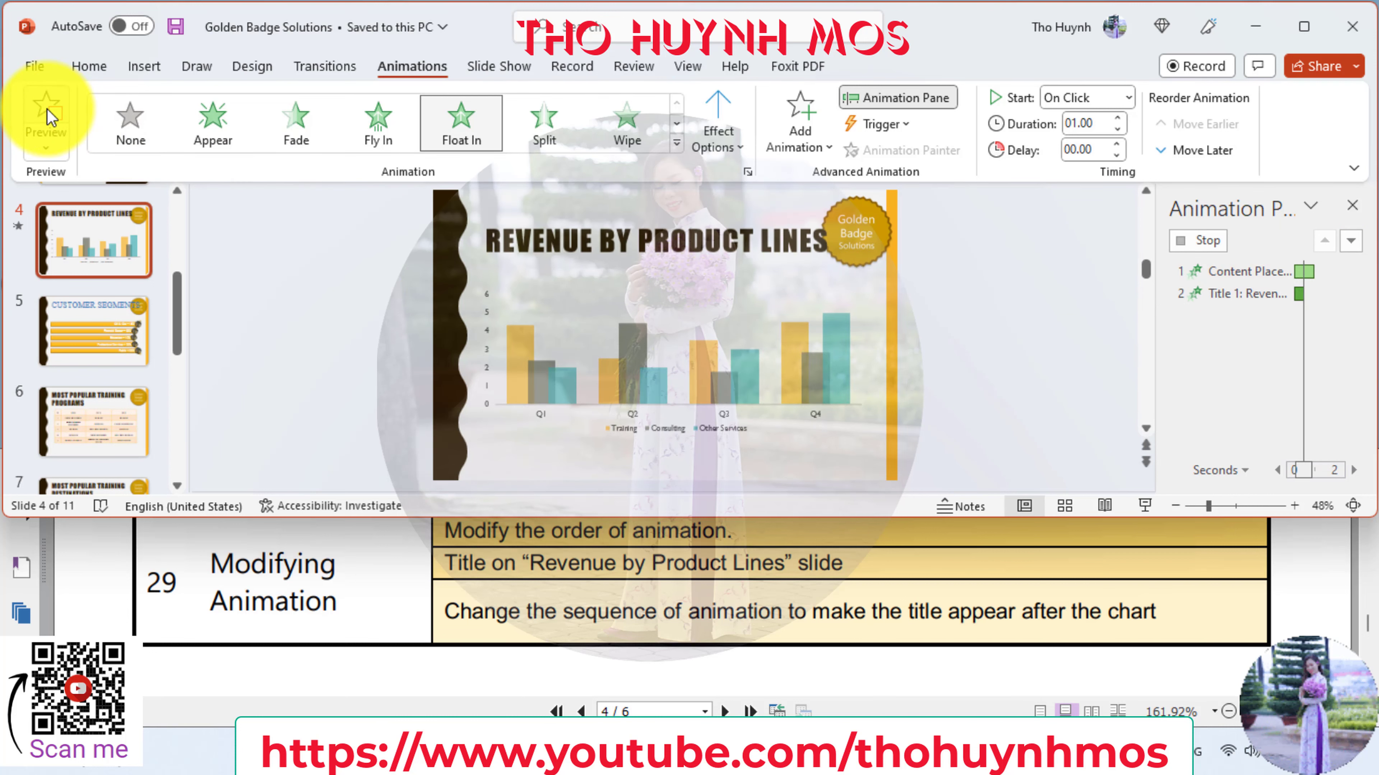
# - Scroll the practice questions PDF down toward task 30, Positioning Objects
pyautogui.click(1071, 643)
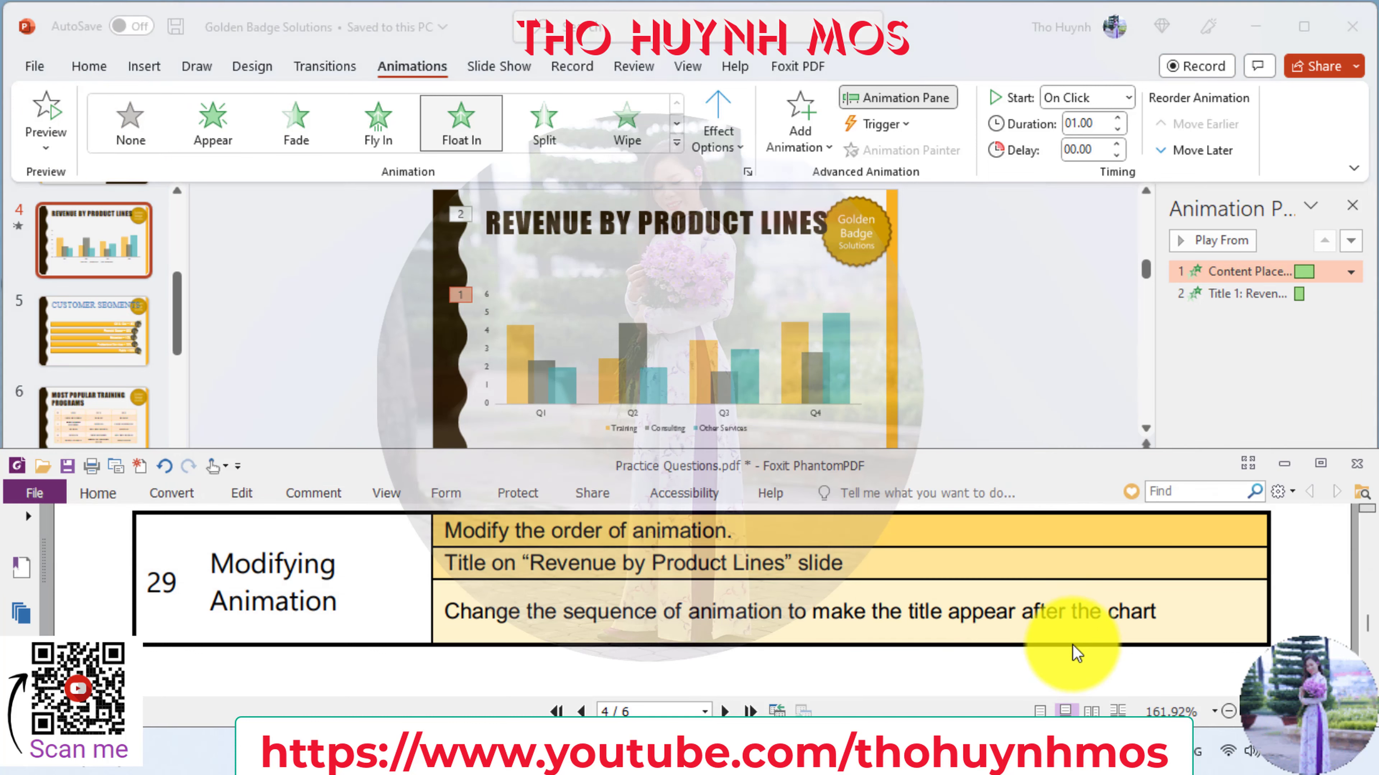
pyautogui.scroll(-1, 1067, 635)
pyautogui.scroll(-1, 1067, 631)
pyautogui.scroll(-1, 1067, 631)
pyautogui.scroll(-1, 1067, 631)
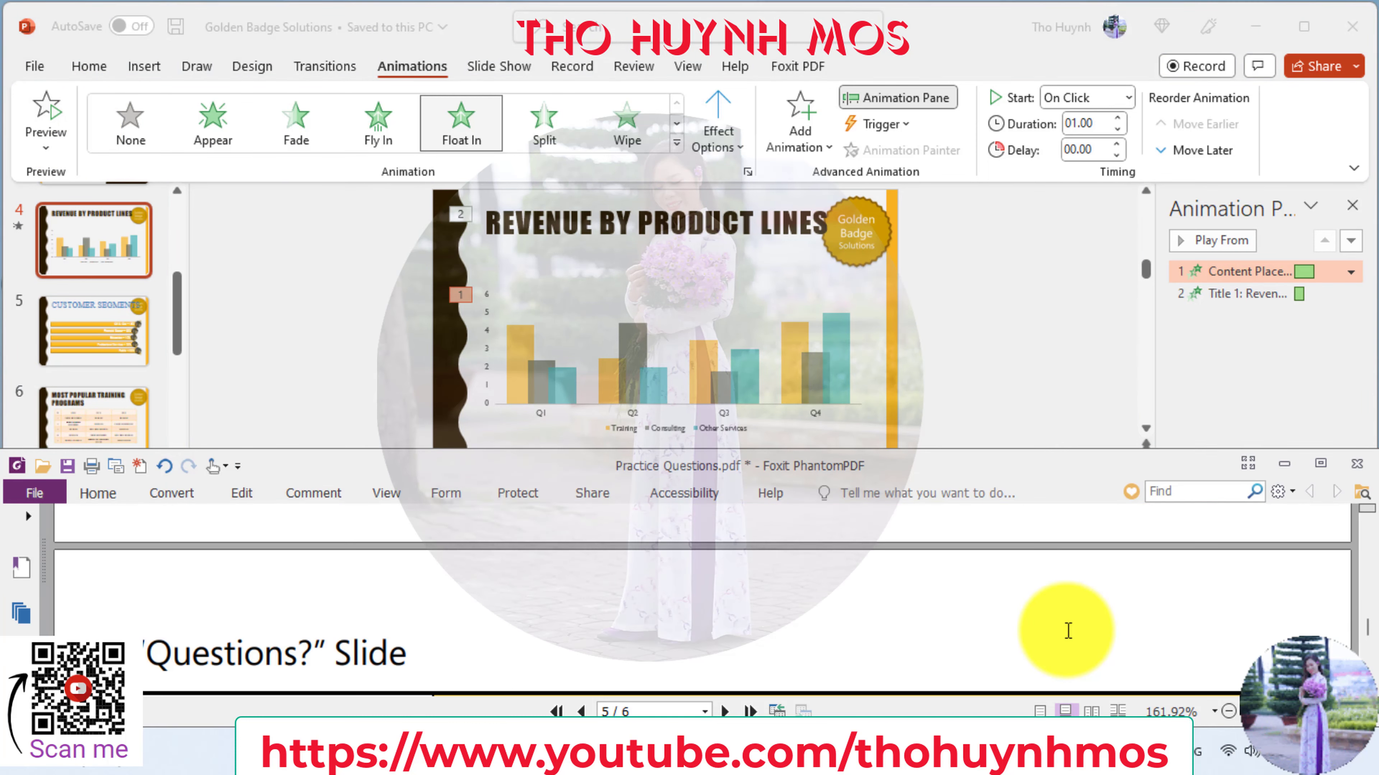
pyautogui.scroll(-1, 1067, 631)
pyautogui.scroll(-1, 1067, 631)
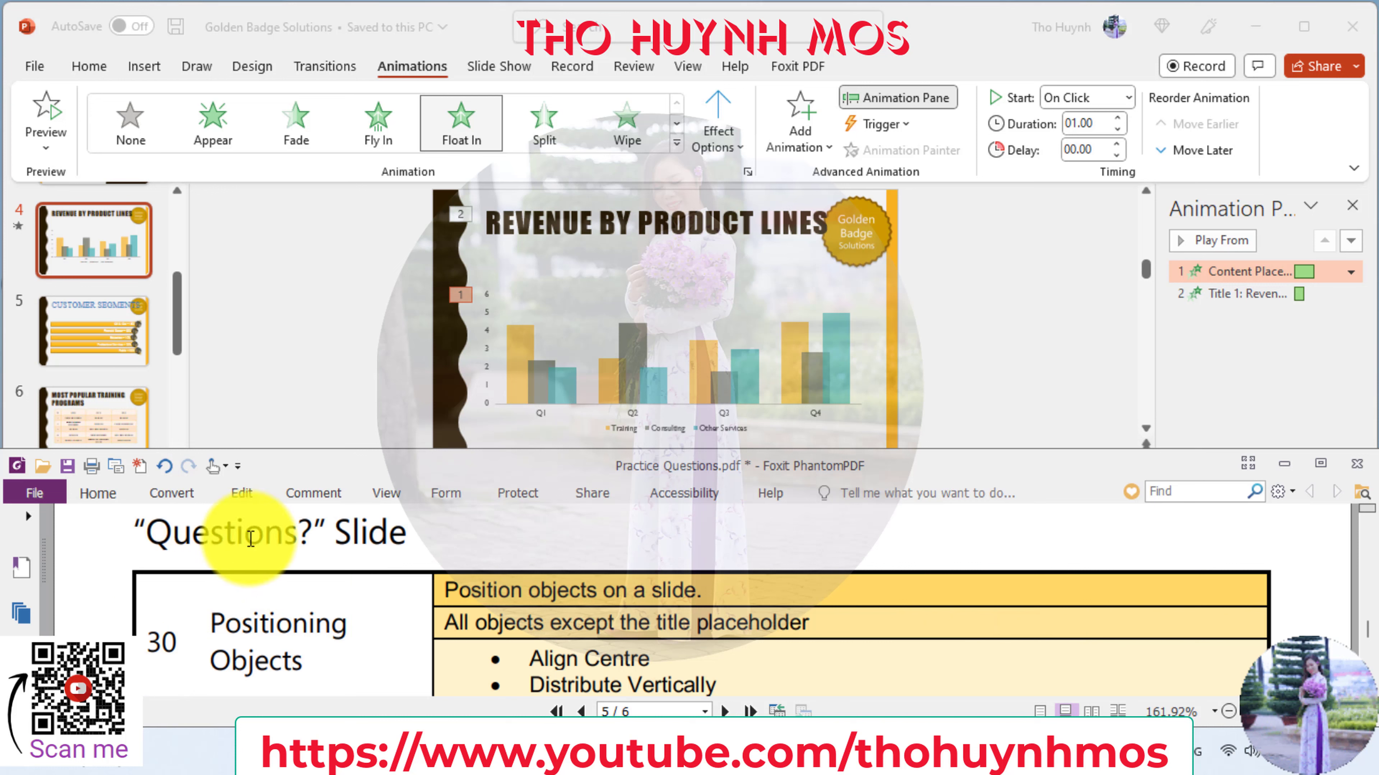
pyautogui.scroll(-1, 84, 356)
pyautogui.scroll(-1, 86, 353)
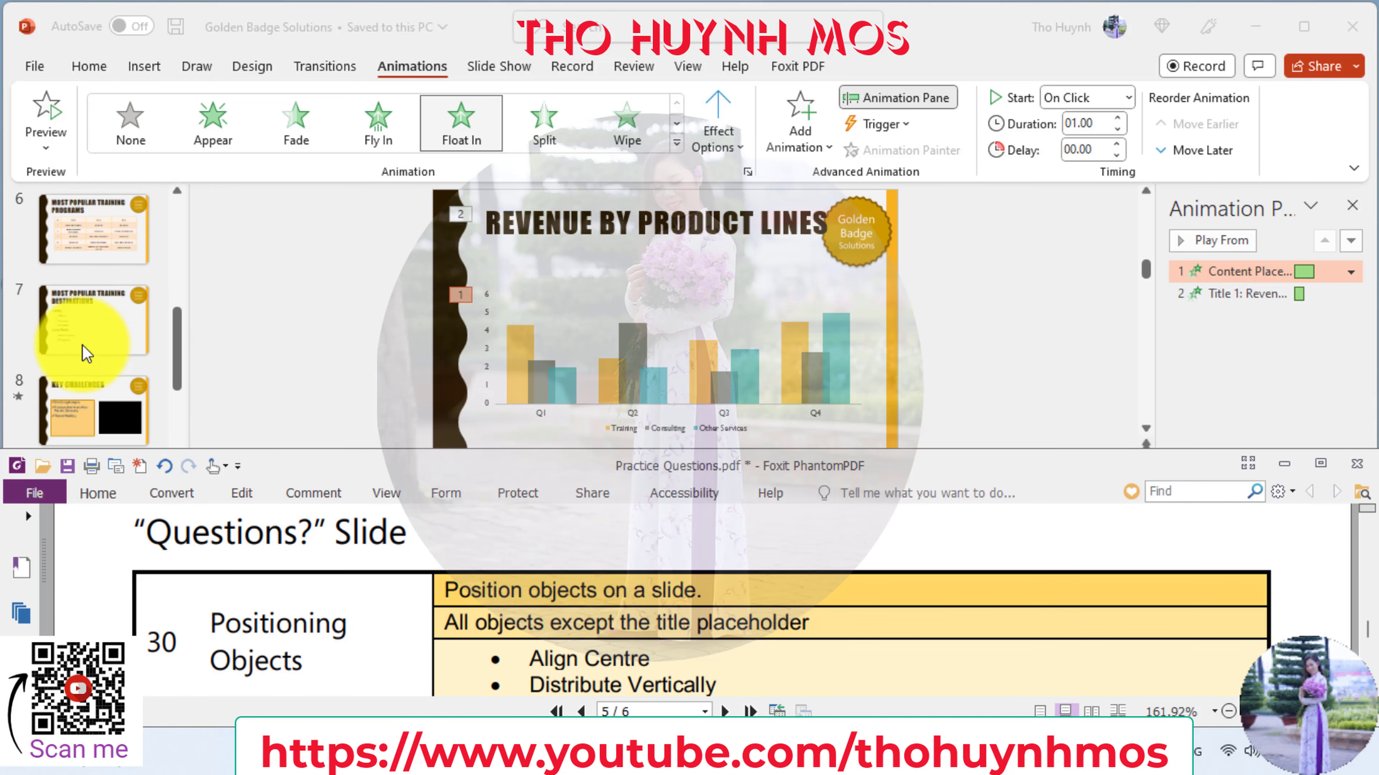
pyautogui.scroll(-1, 89, 348)
pyautogui.scroll(-1, 91, 351)
pyautogui.scroll(-1, 89, 342)
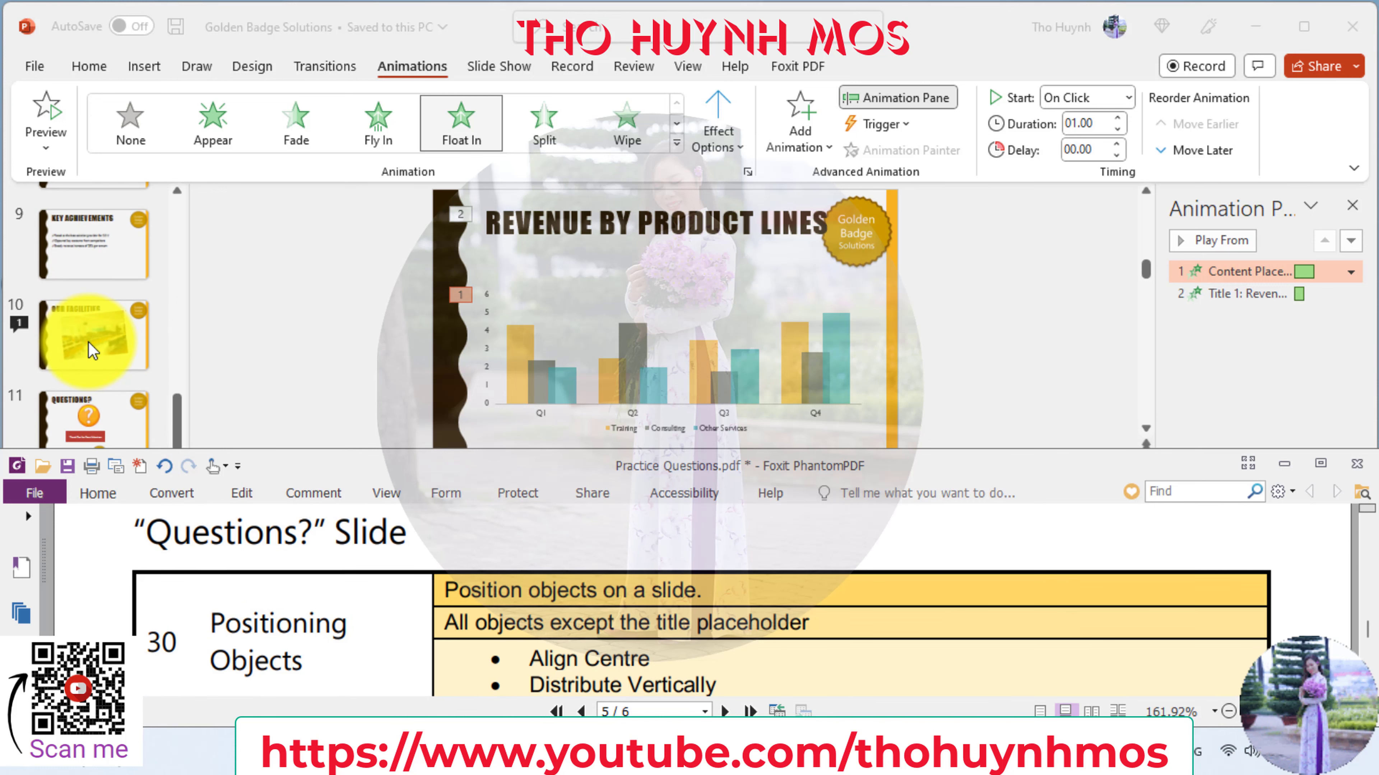
# - Select slide 11, Questions?, in PowerPoint and close the Animation Pane
pyautogui.click(89, 424)
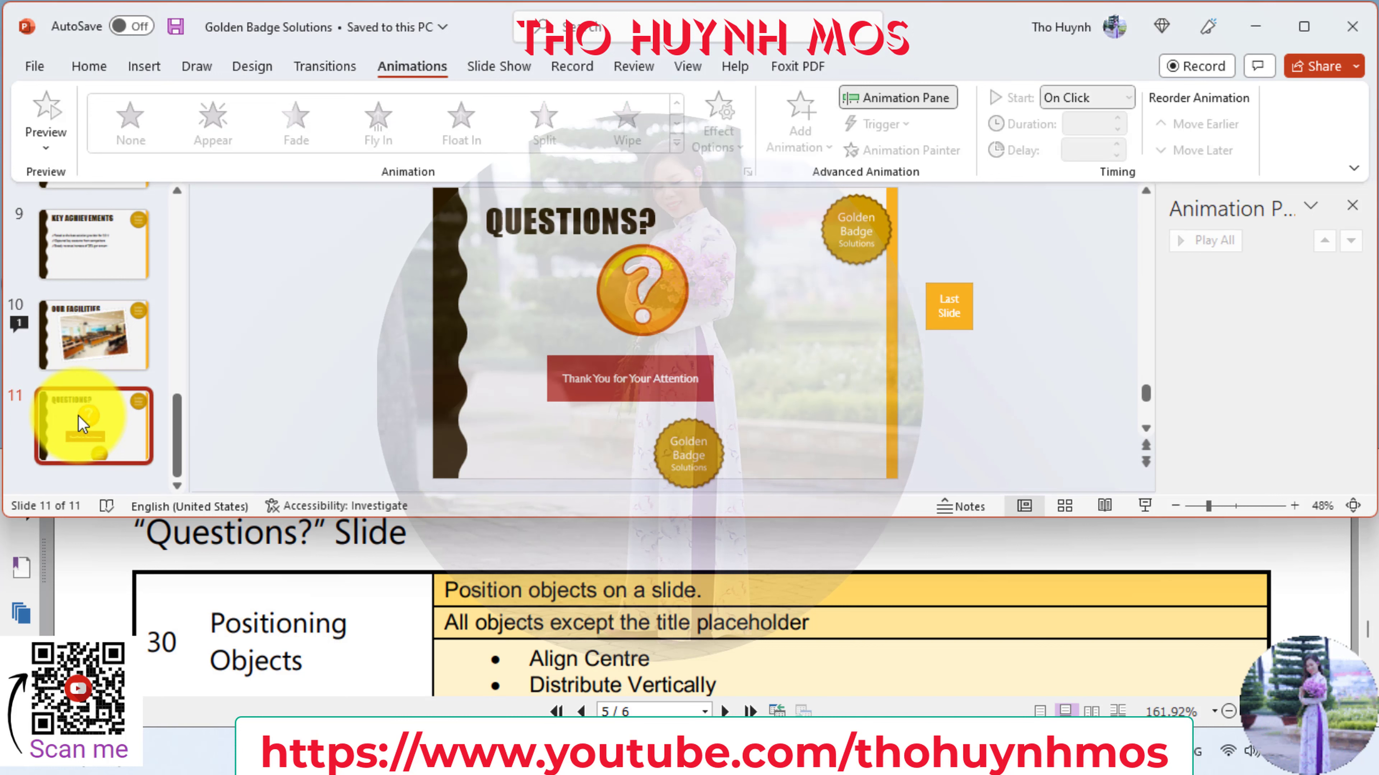
pyautogui.click(871, 644)
pyautogui.scroll(-1, 863, 636)
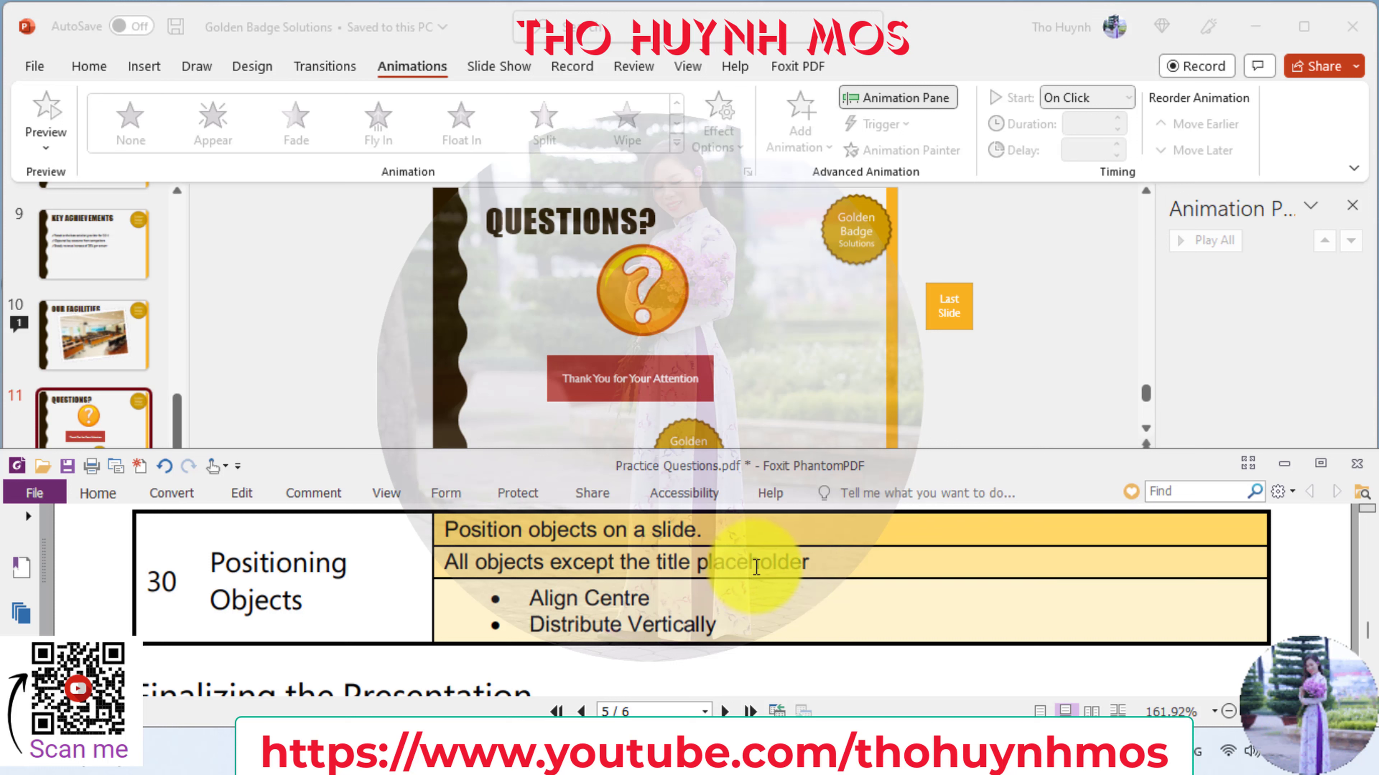
pyautogui.click(1357, 216)
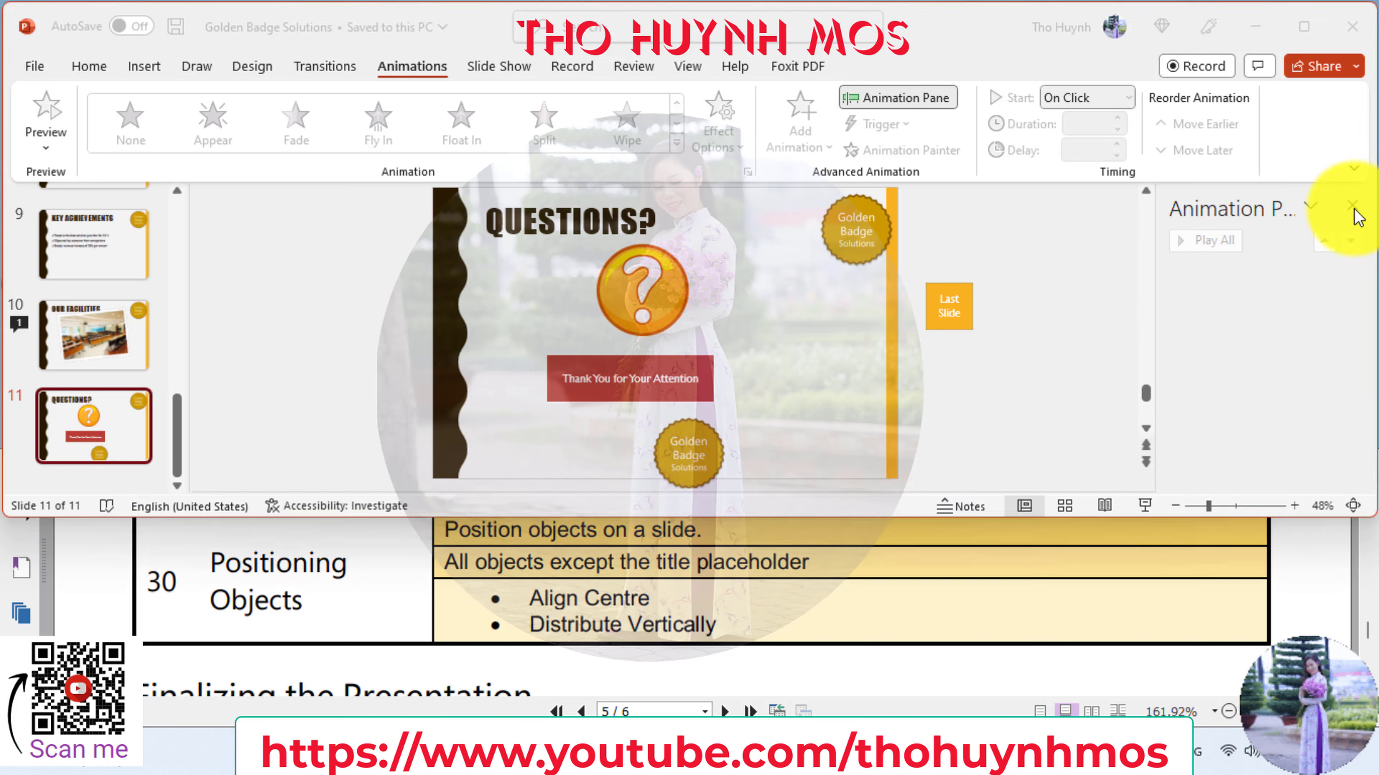
pyautogui.click(1351, 205)
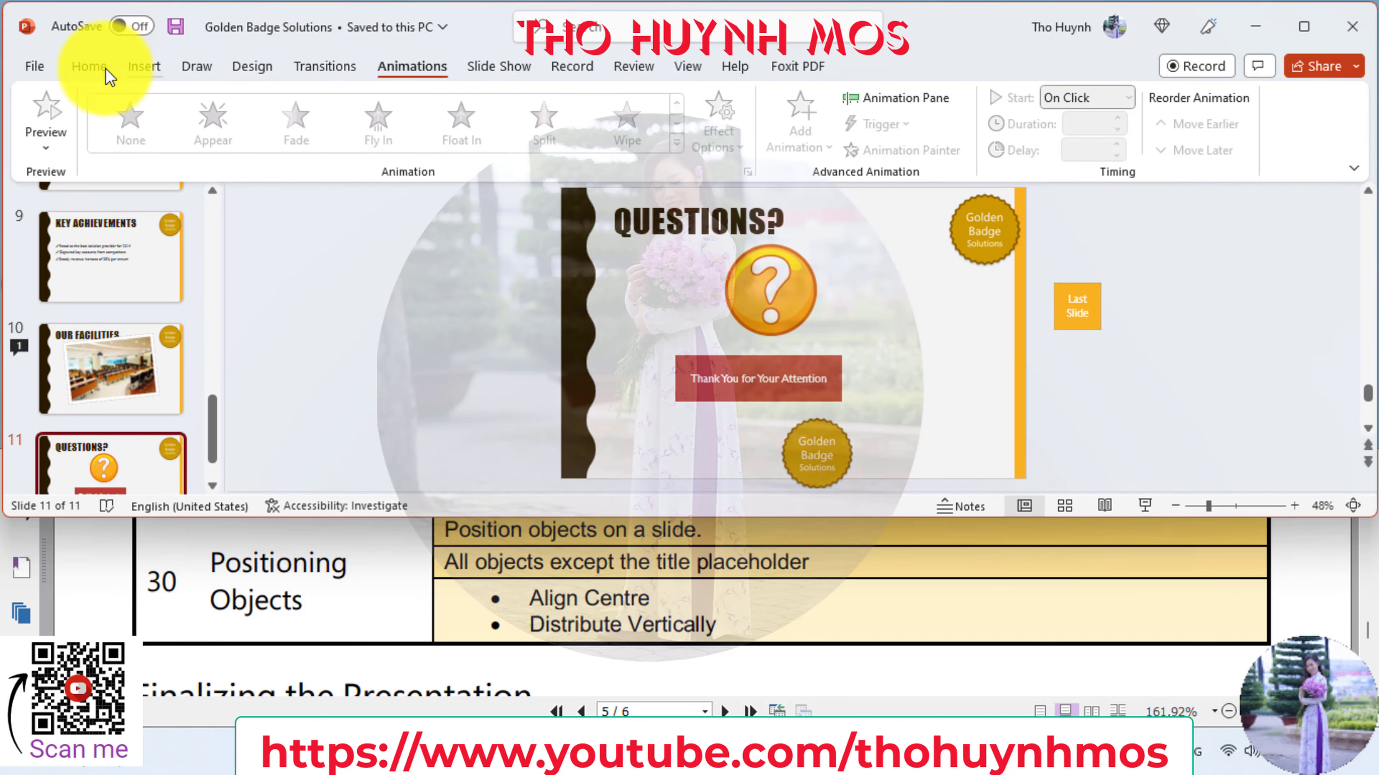
# - In the Selection Pane, select Rectangle 7, Rectangle 2, Picture 6, Rectangle 5 and Picture 4
pyautogui.click(90, 66)
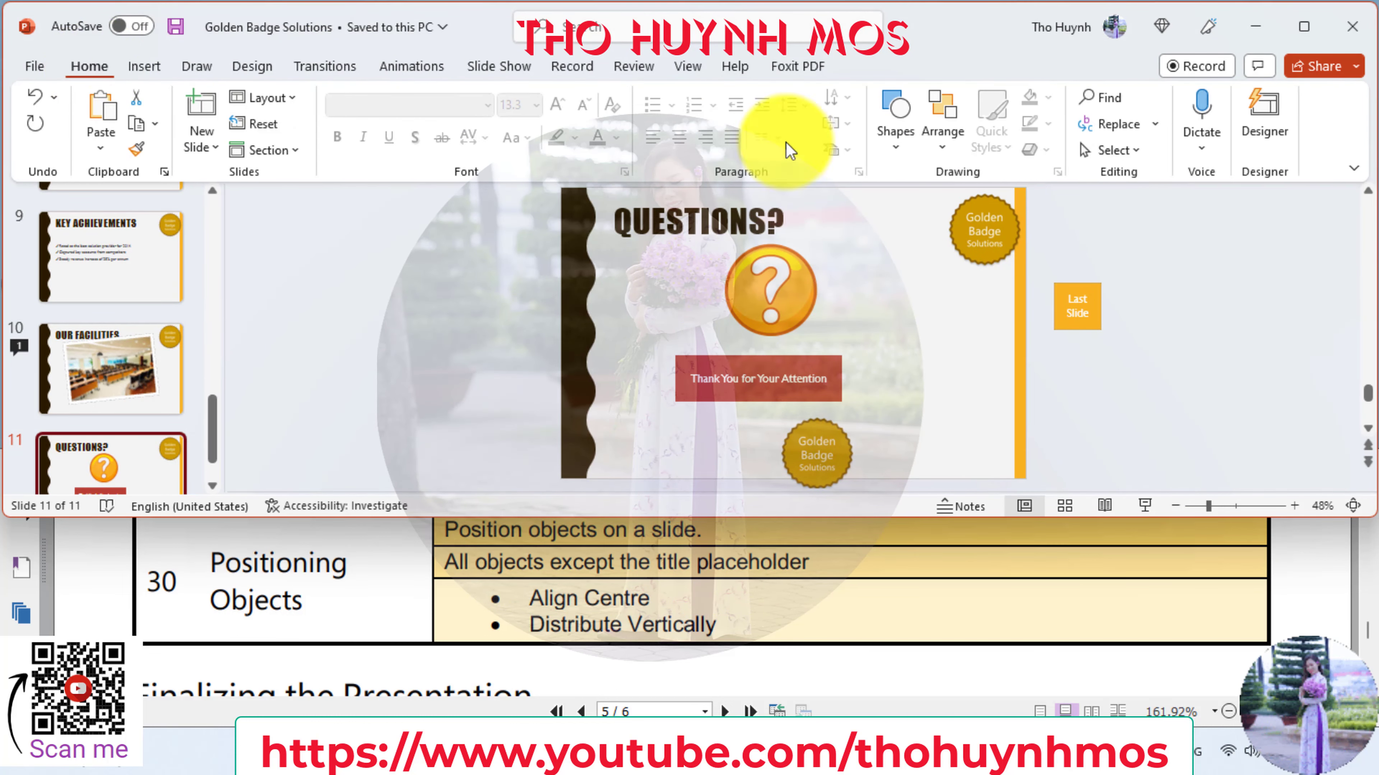
pyautogui.click(1138, 153)
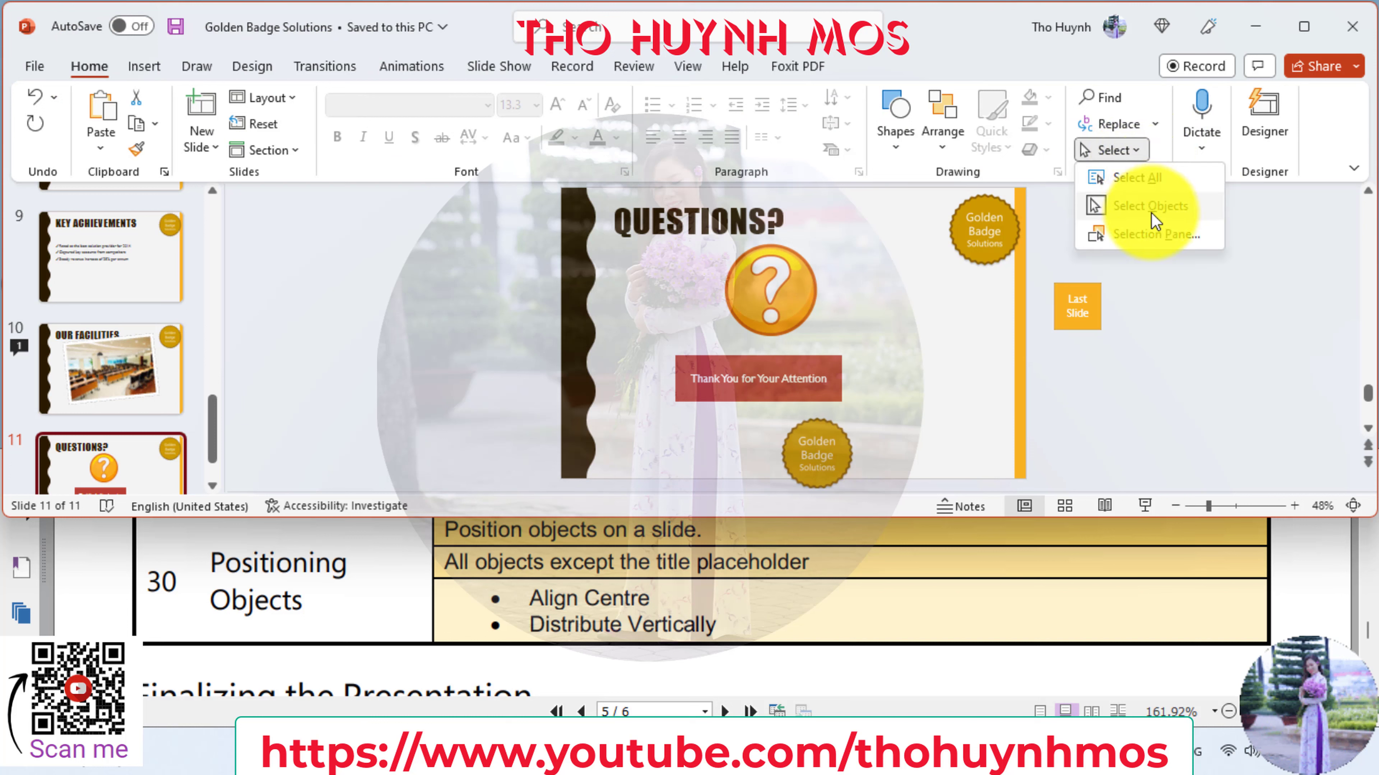
pyautogui.click(1156, 236)
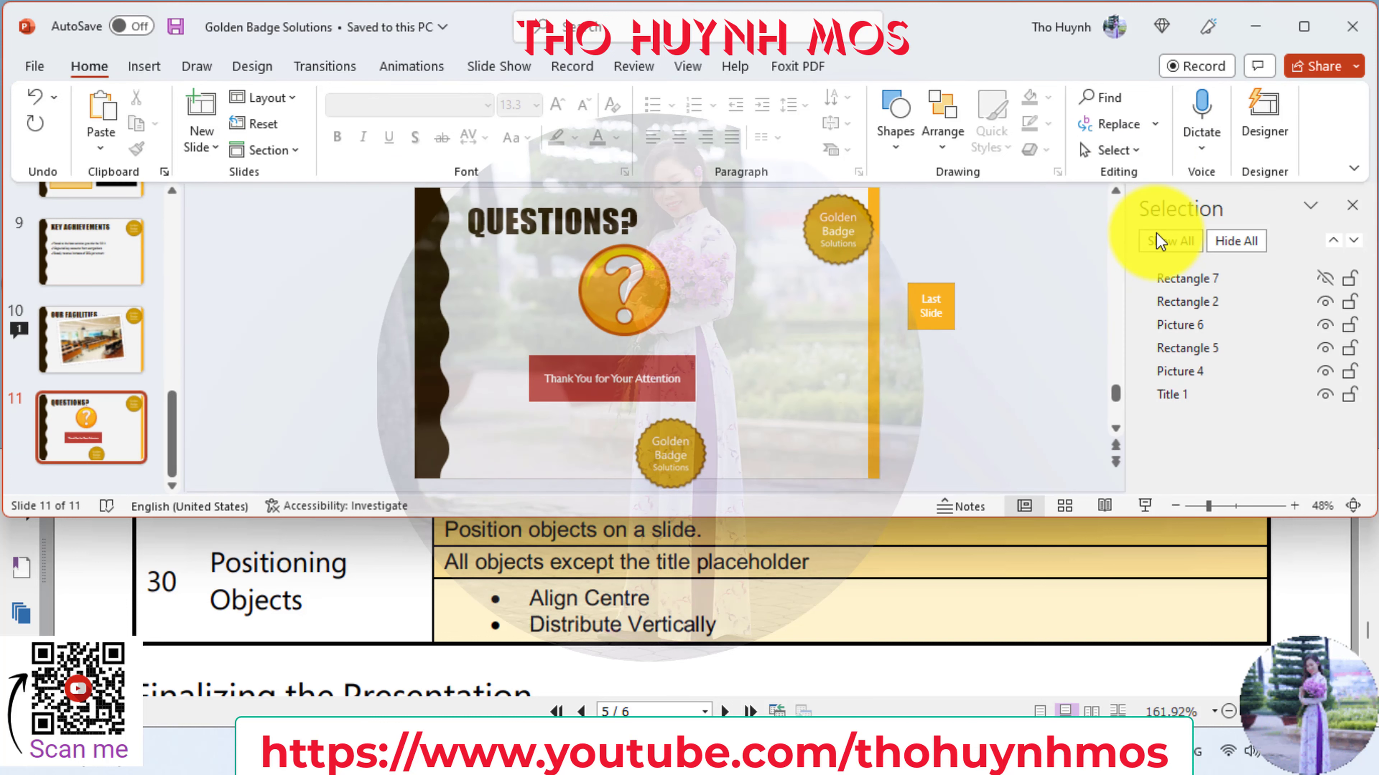
pyautogui.click(560, 223)
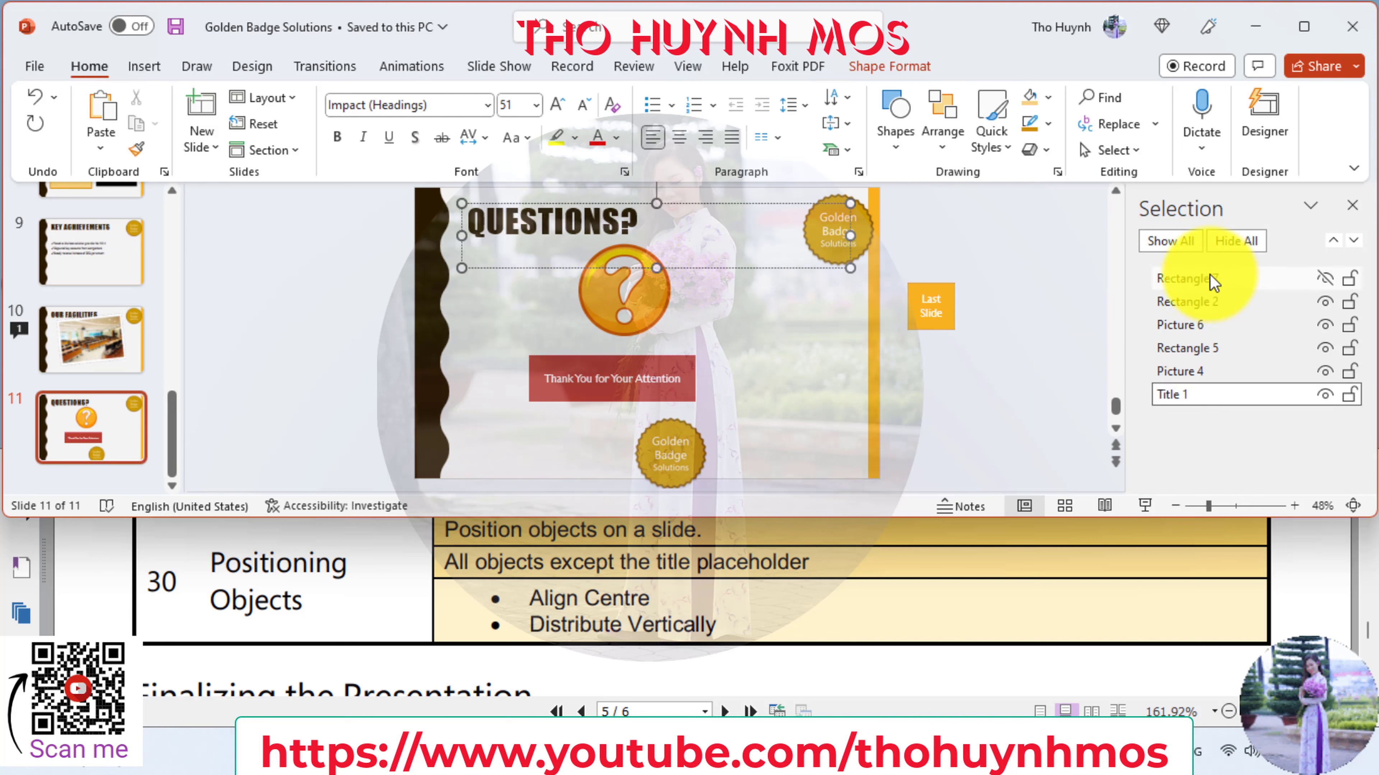
pyautogui.click(1194, 278)
pyautogui.keyDown('ctrl'); pyautogui.click(1212, 307); pyautogui.keyUp('ctrl')
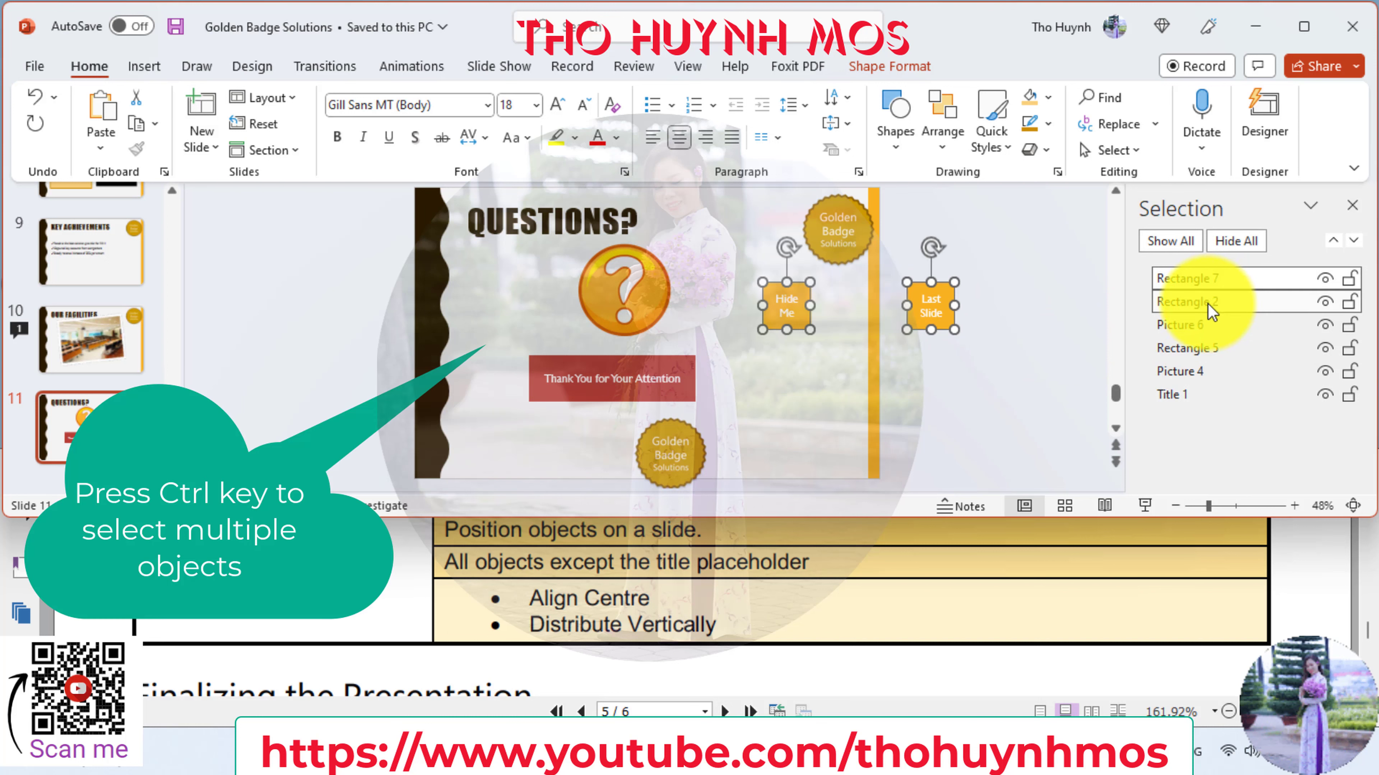
pyautogui.keyDown('ctrl'); pyautogui.click(1192, 326); pyautogui.keyUp('ctrl')
pyautogui.keyDown('ctrl'); pyautogui.click(1193, 349); pyautogui.keyUp('ctrl')
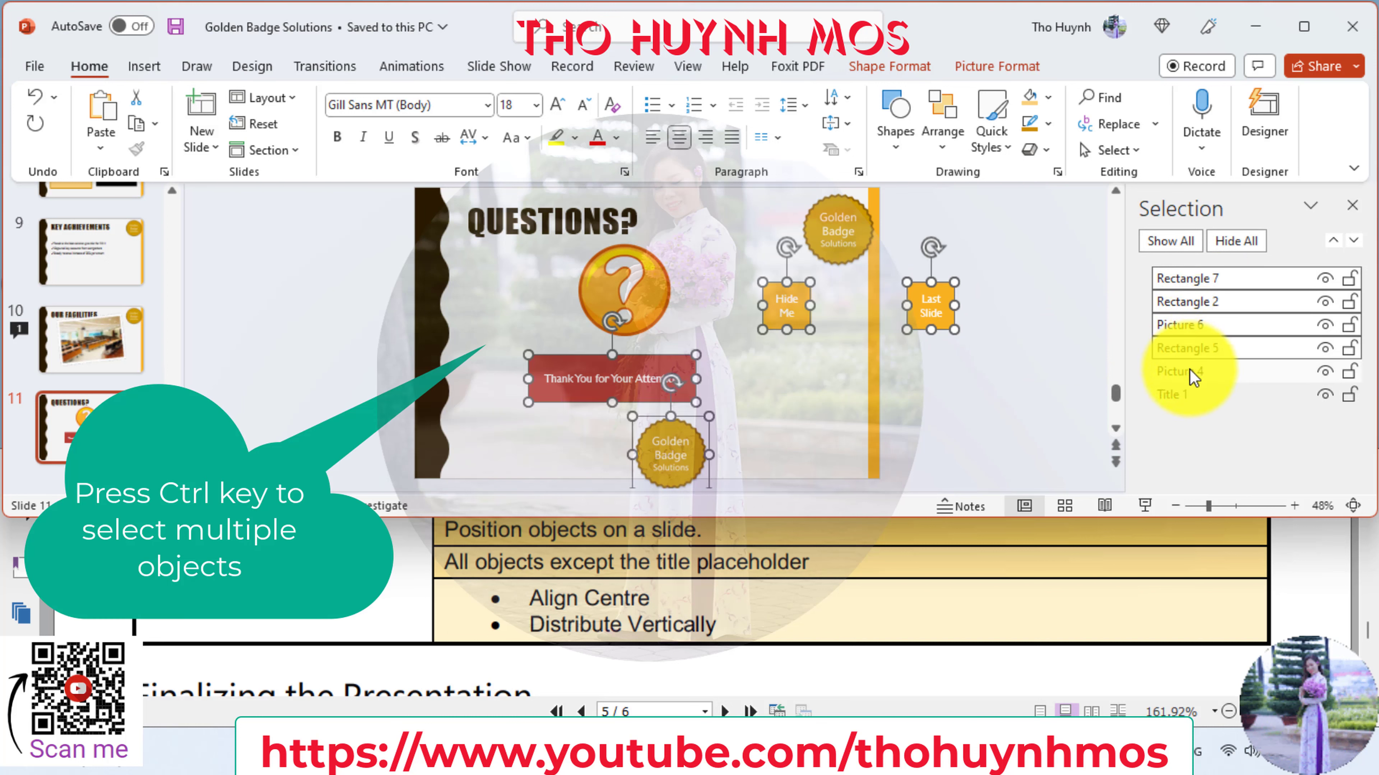
pyautogui.keyDown('ctrl'); pyautogui.click(1192, 373); pyautogui.keyUp('ctrl')
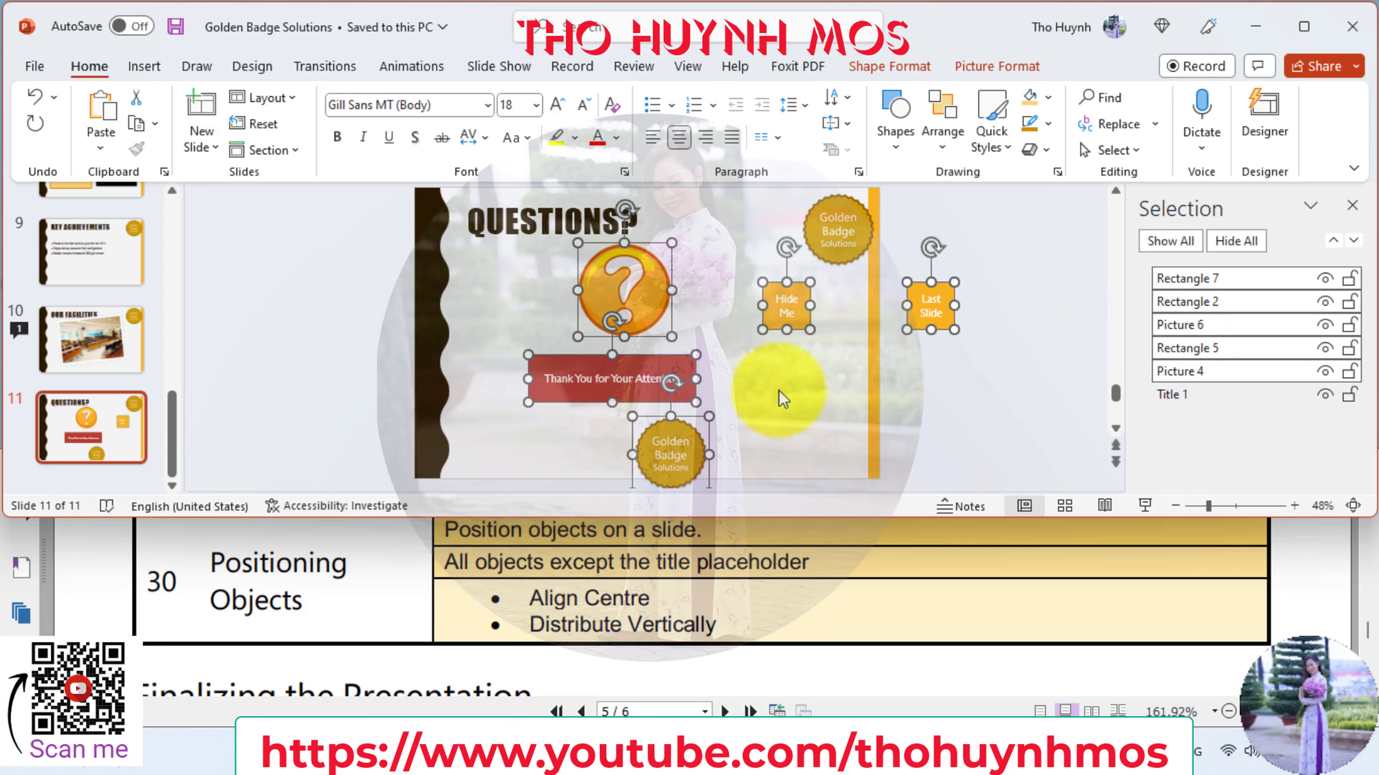
# - Align the selected objects center and distribute them vertically, then deselect
pyautogui.click(992, 76)
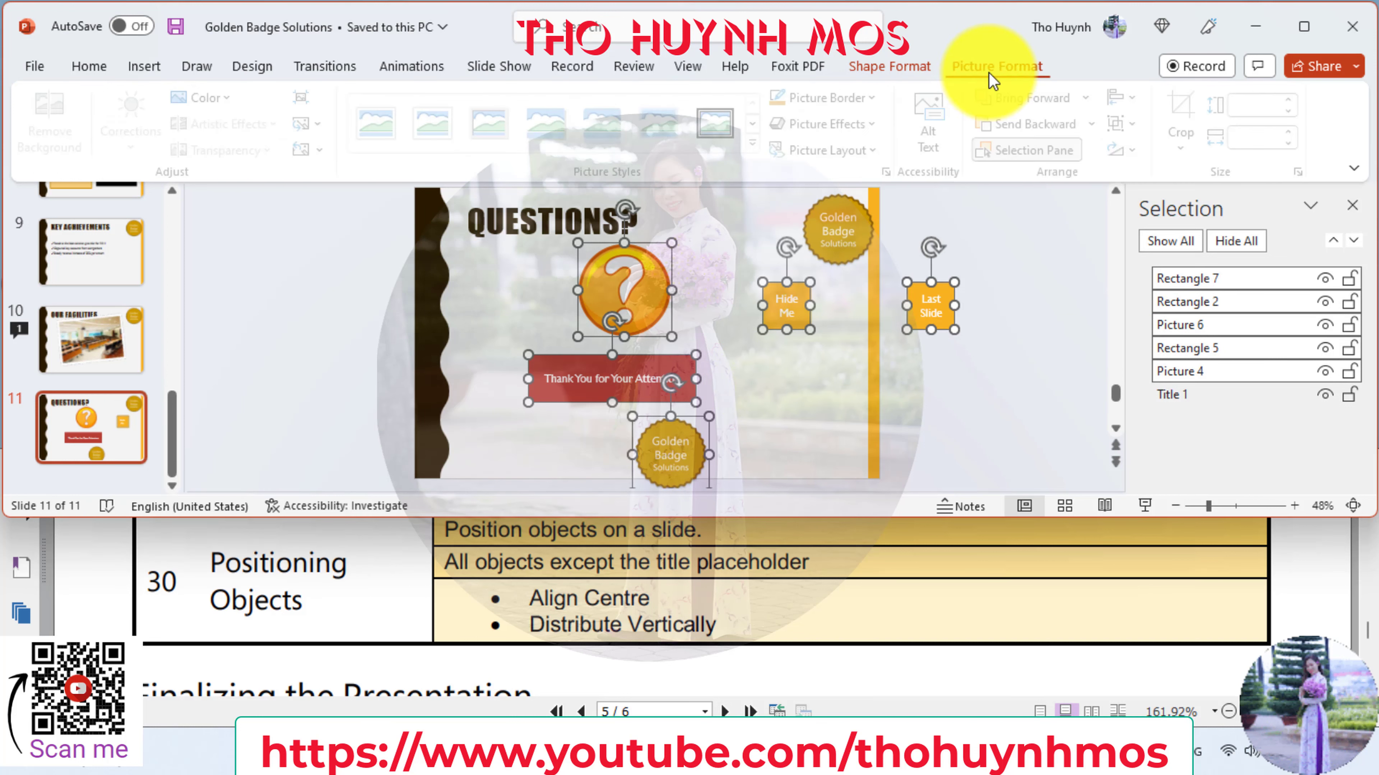
pyautogui.click(1140, 101)
pyautogui.click(1167, 155)
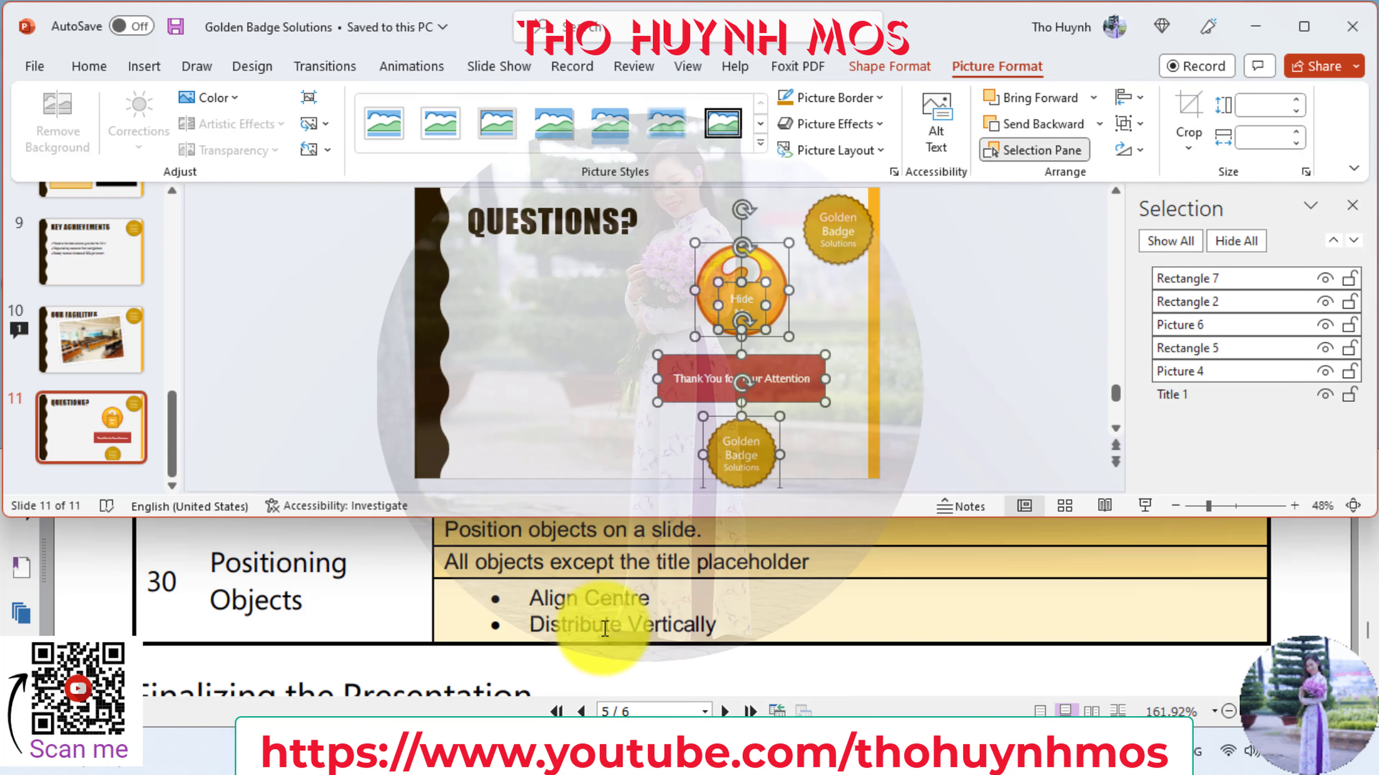
pyautogui.click(1145, 101)
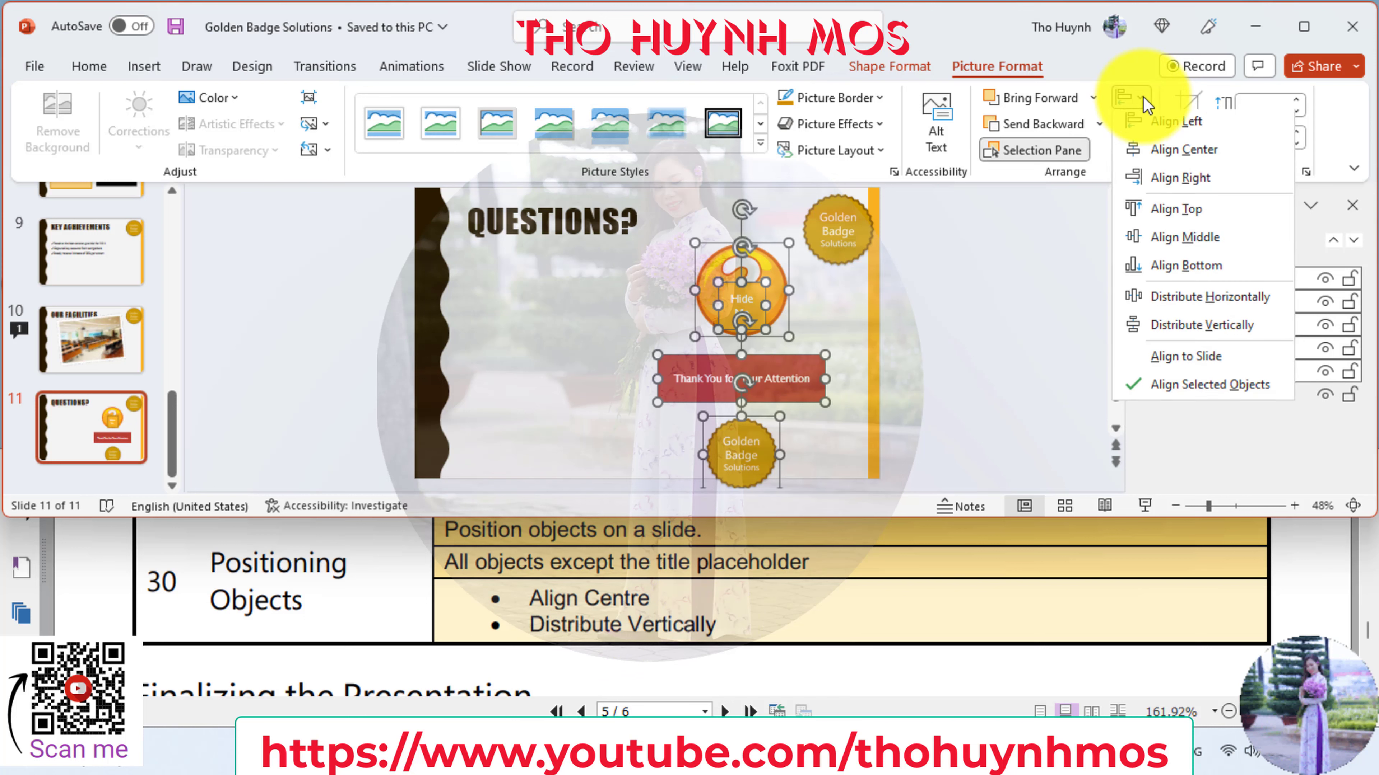
pyautogui.click(1224, 329)
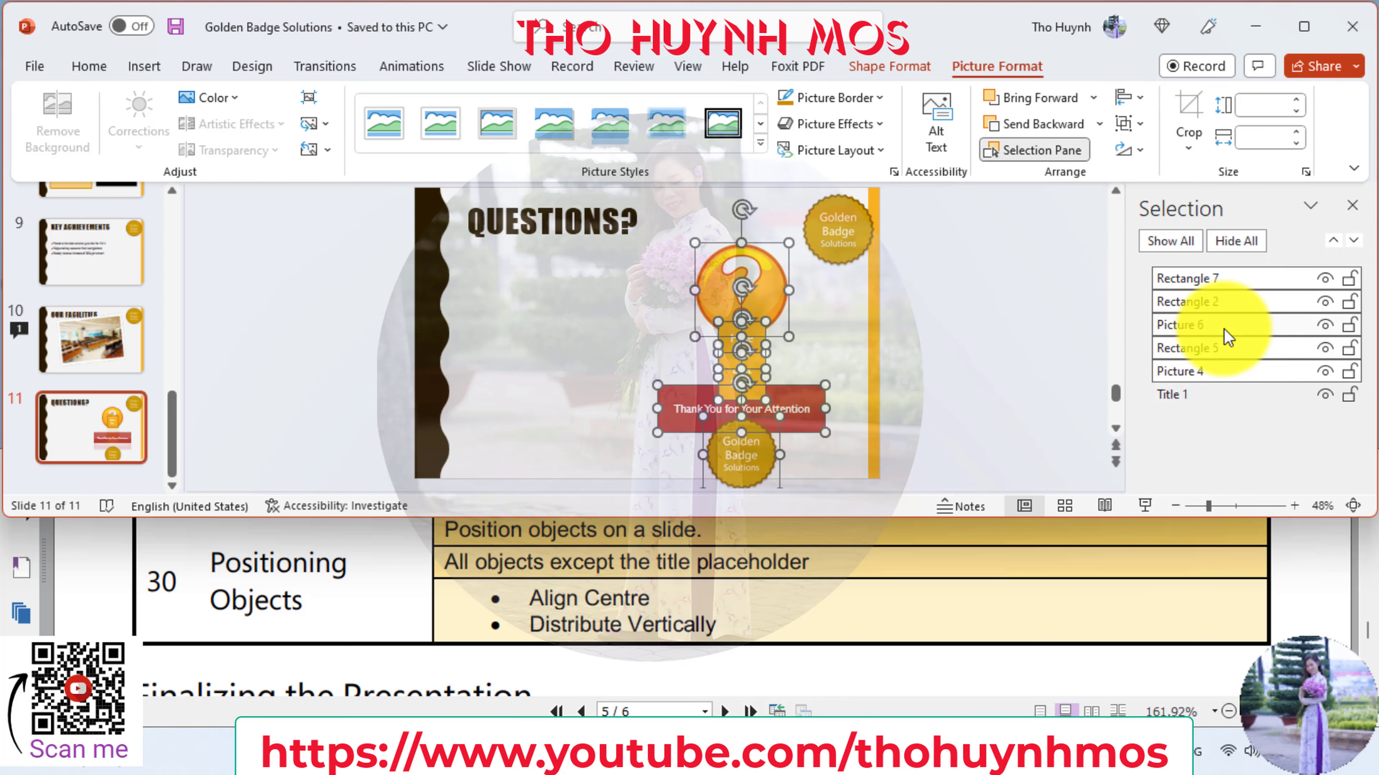
pyautogui.click(911, 386)
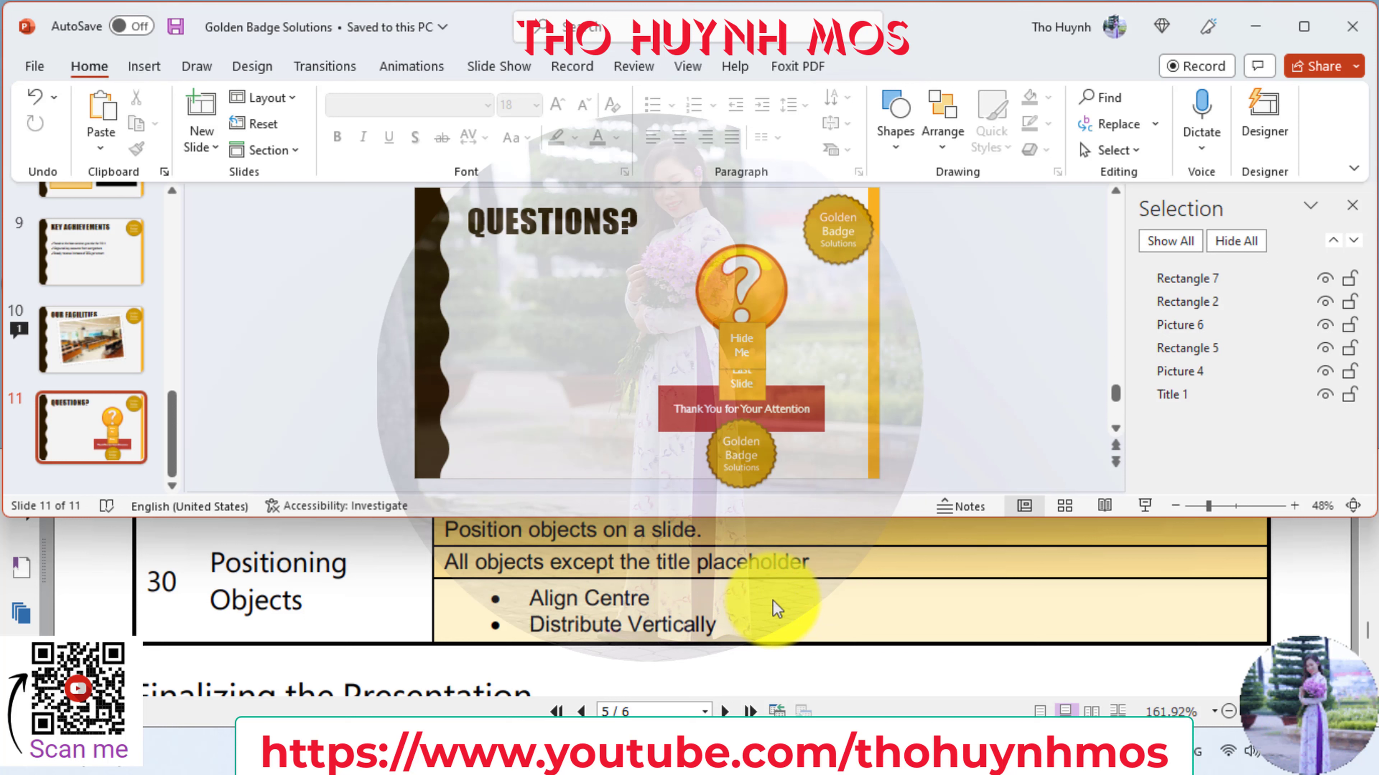
# - Scroll the PDF to show task 31, Ordering Slides, and close PowerPoint's Selection pane
pyautogui.scroll(-3, 777, 609)
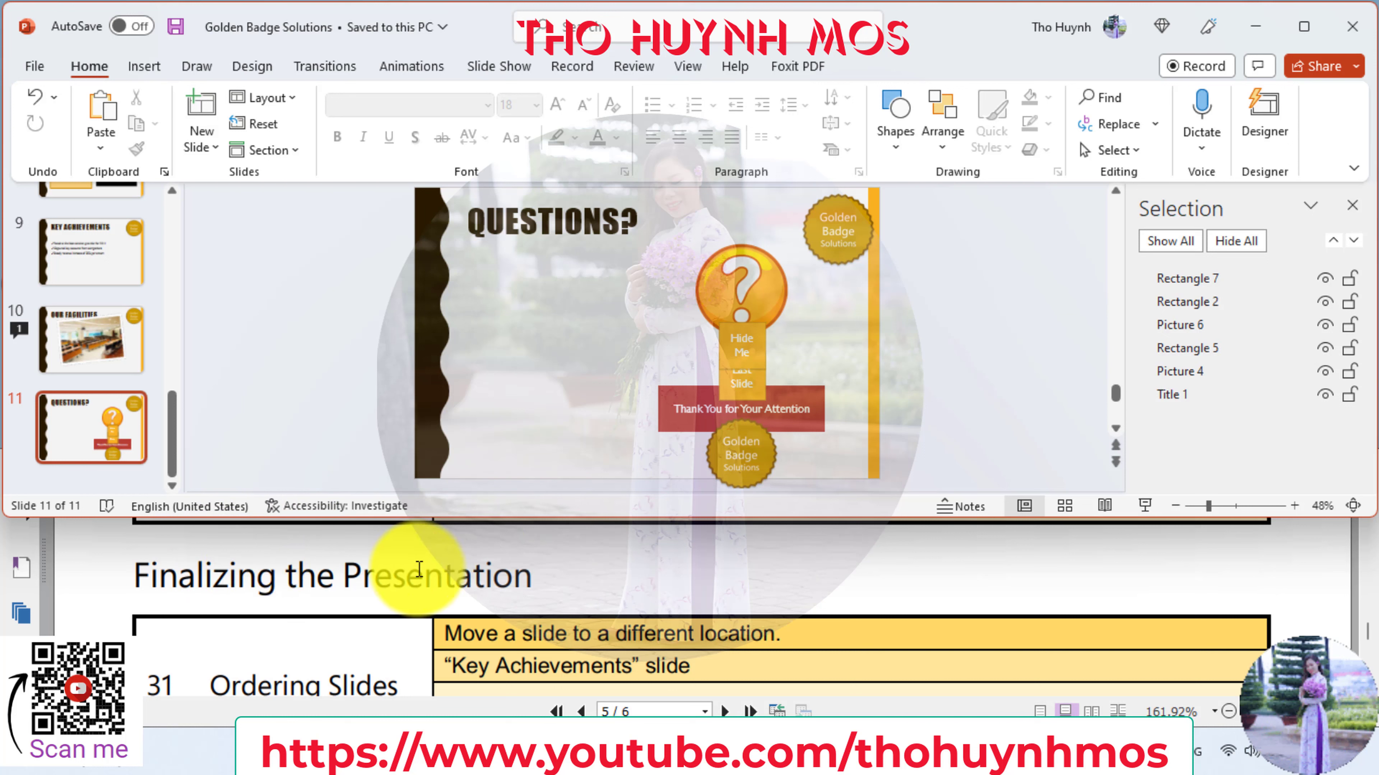
pyautogui.scroll(-2, 746, 579)
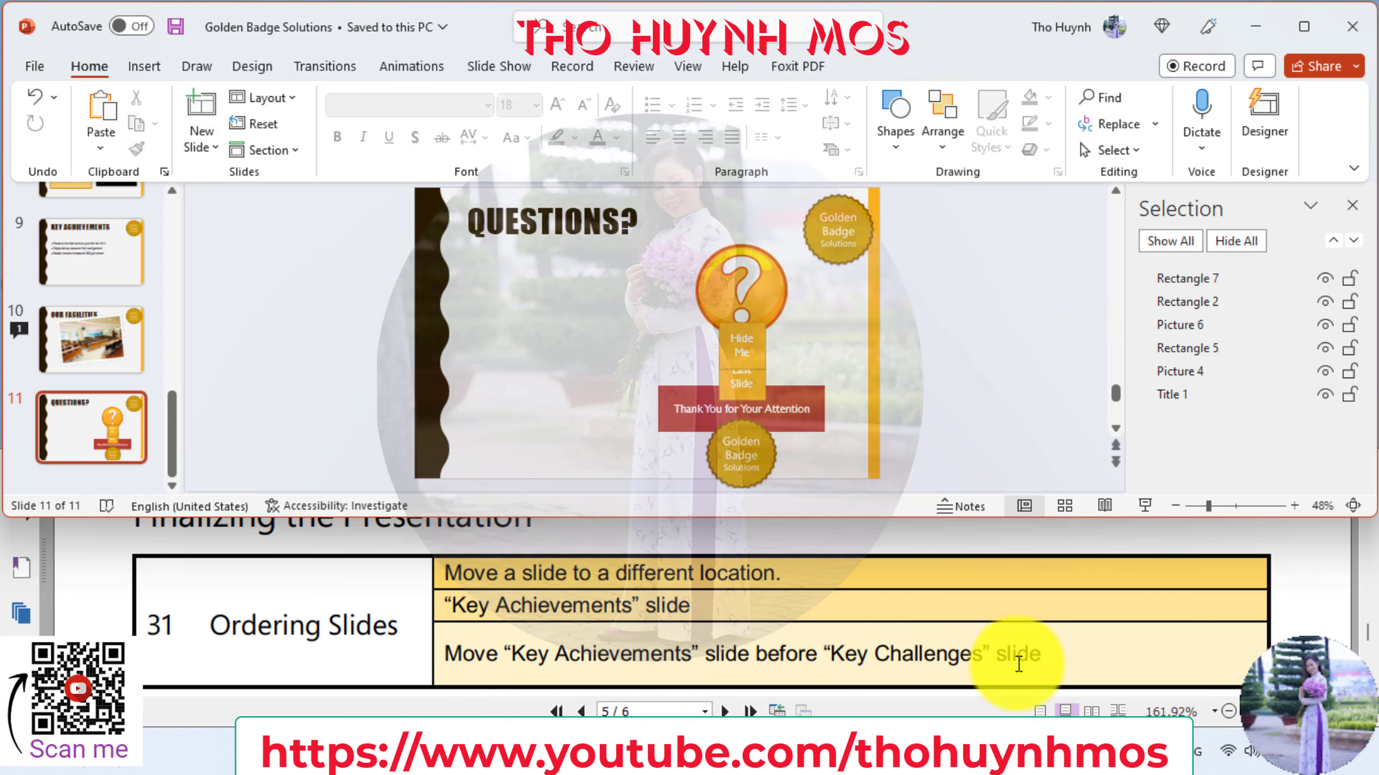
pyautogui.click(1351, 205)
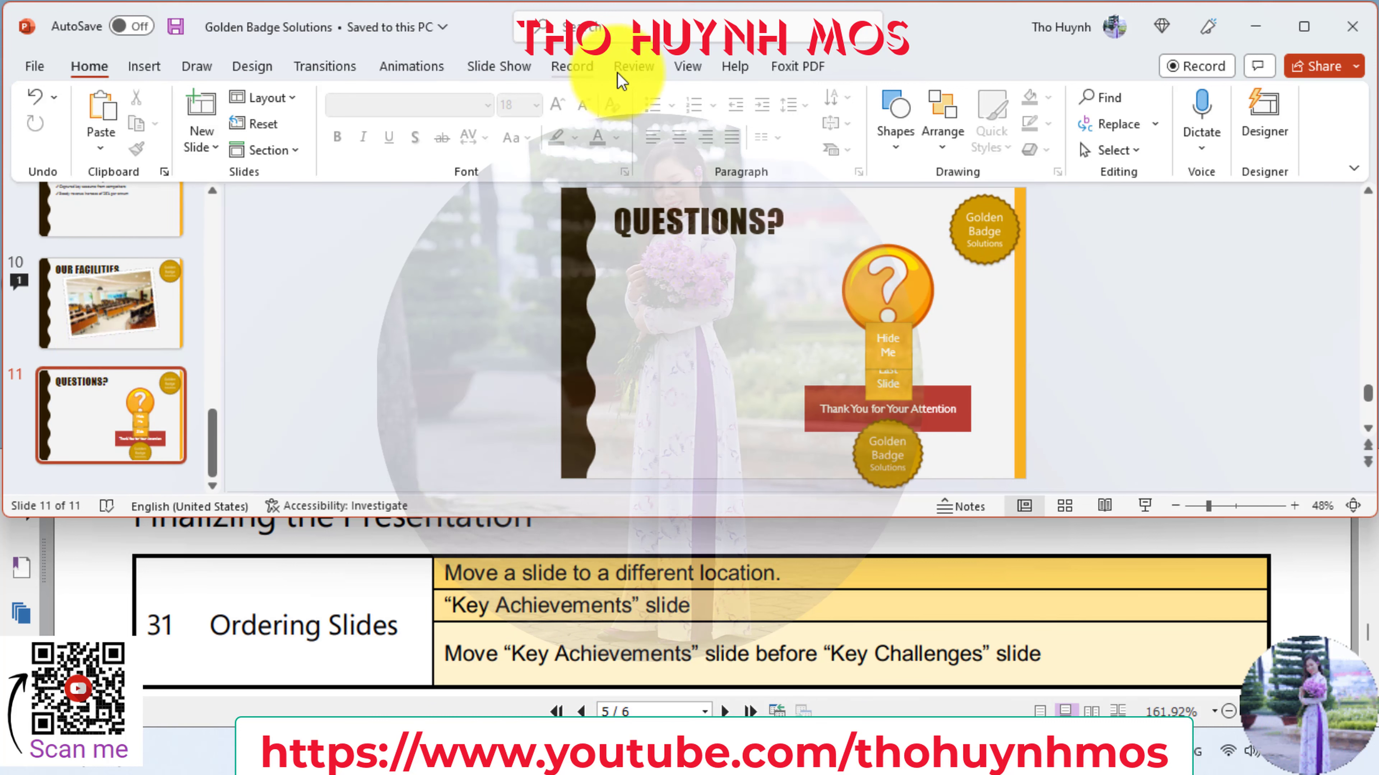
# - In Slide Sorter, drag Key Achievements before Key Challenges, then return to Normal view
pyautogui.click(687, 67)
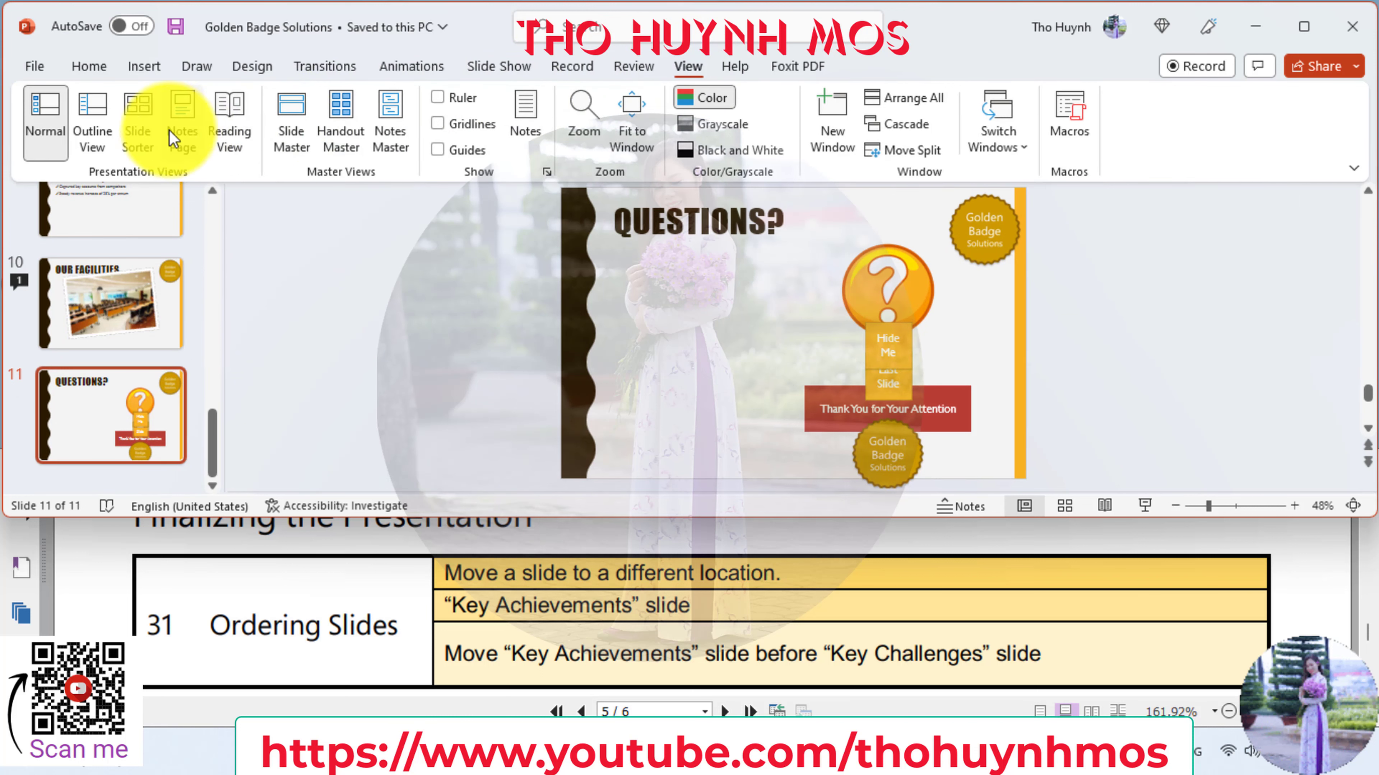
pyautogui.click(149, 140)
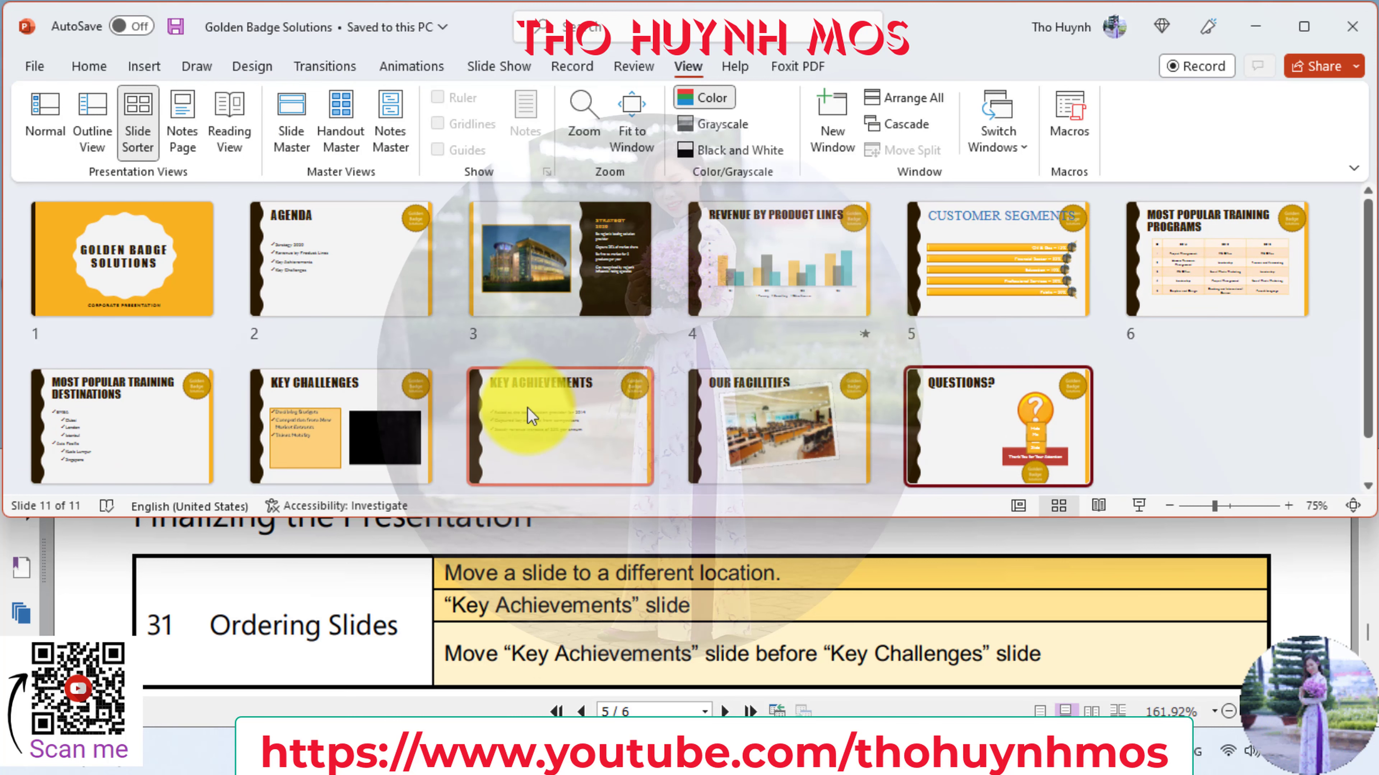
pyautogui.moveTo(554, 420)
pyautogui.mouseDown()
pyautogui.moveTo(465, 376)
pyautogui.moveTo(406, 377)
pyautogui.mouseUp()
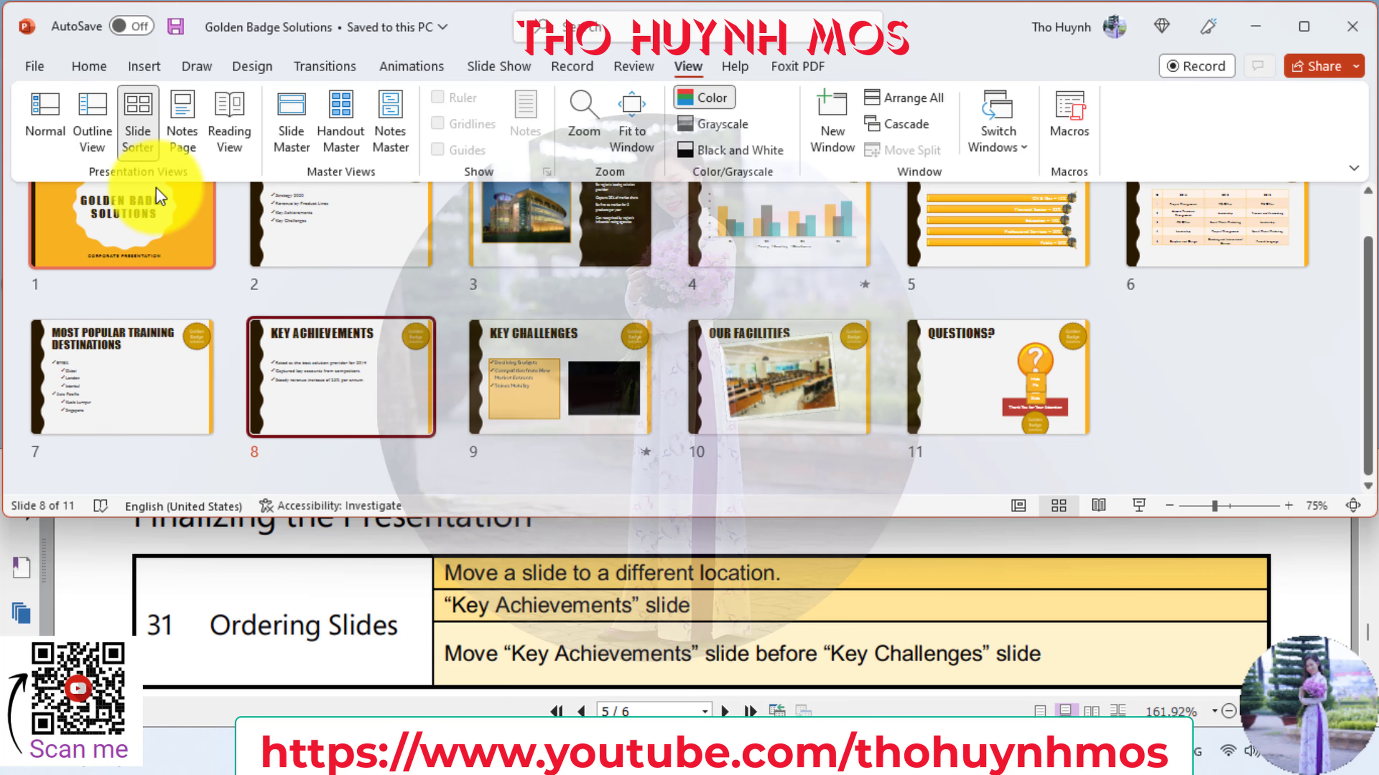
pyautogui.click(51, 110)
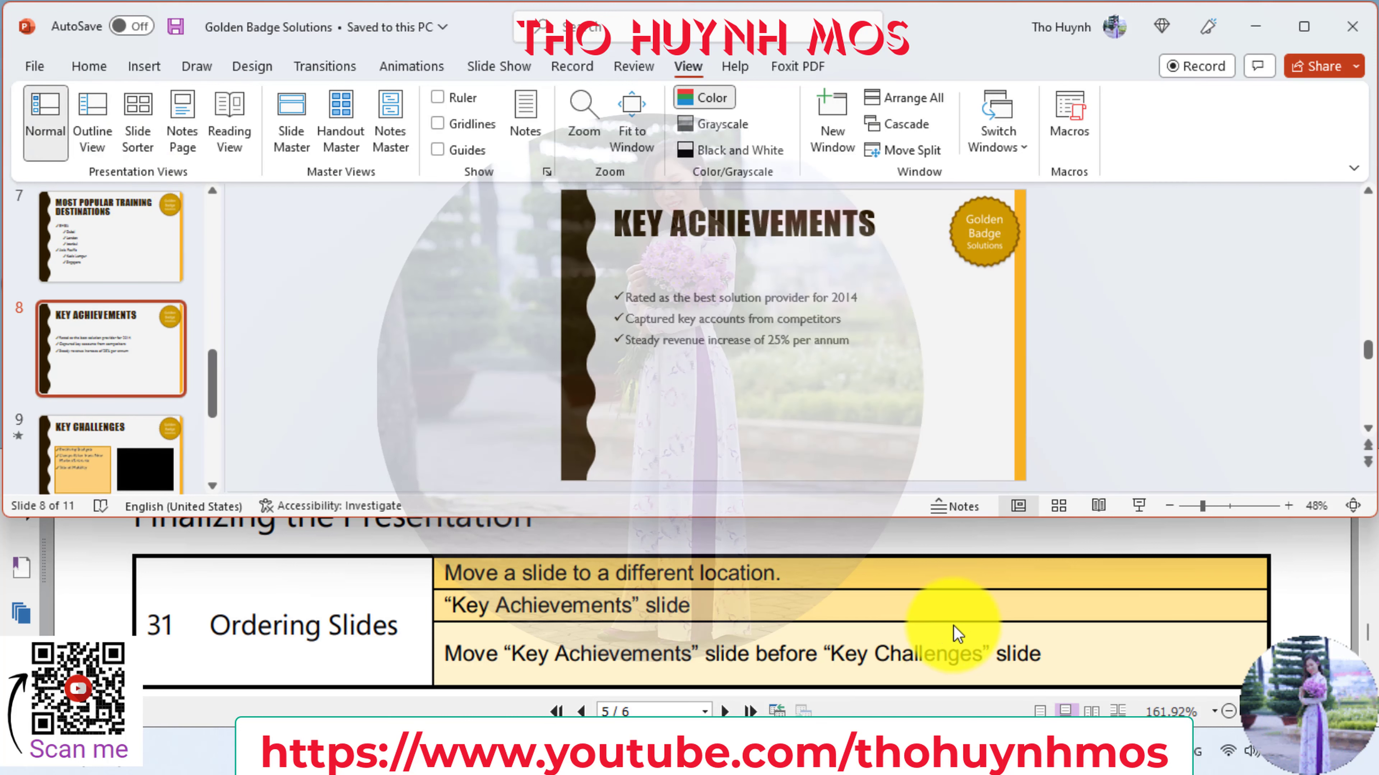
# - Scroll the practice questions PDF down to task 32
pyautogui.click(967, 633)
pyautogui.scroll(-2, 966, 633)
pyautogui.scroll(-2, 967, 632)
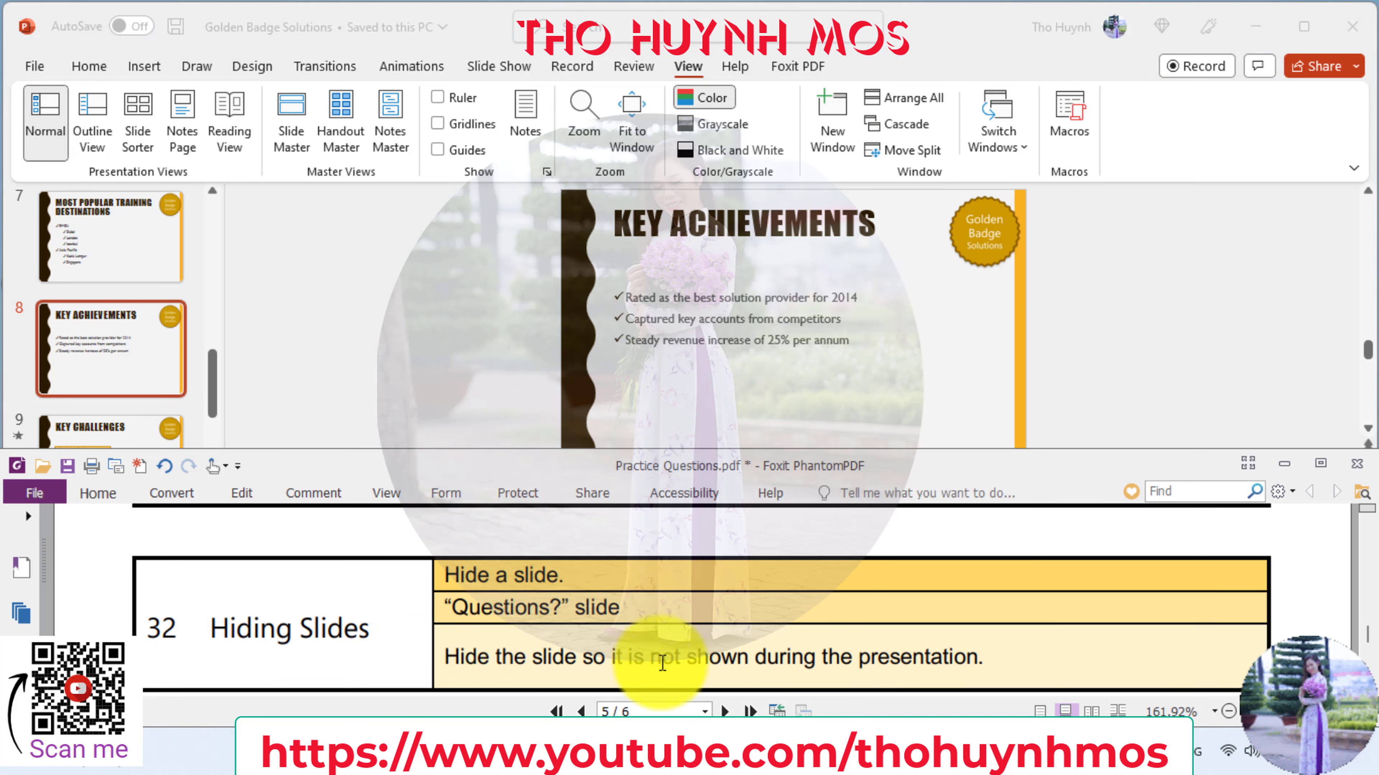
# - Apply Hide Slide from the Slide Show tab to the slide currently displayed
pyautogui.scroll(-5, 124, 326)
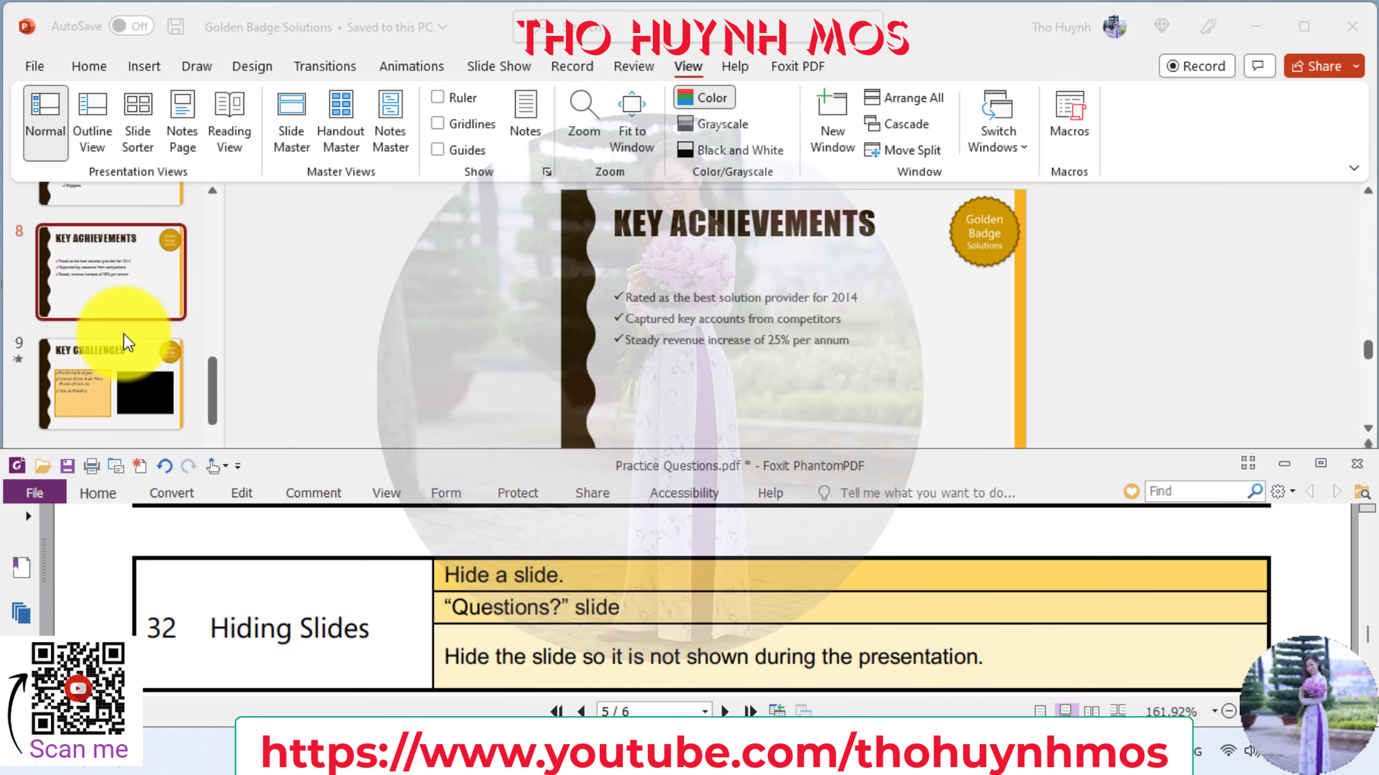
pyautogui.click(87, 415)
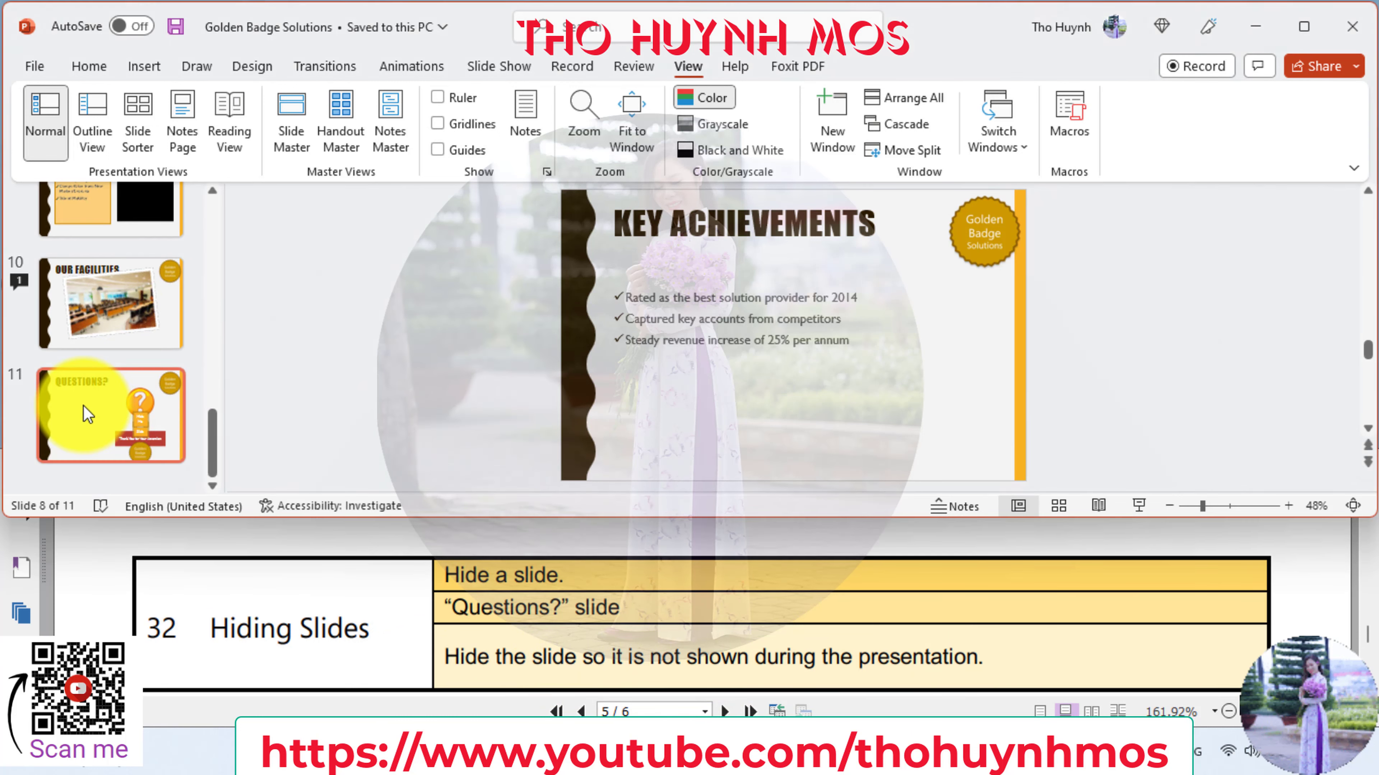
pyautogui.click(489, 64)
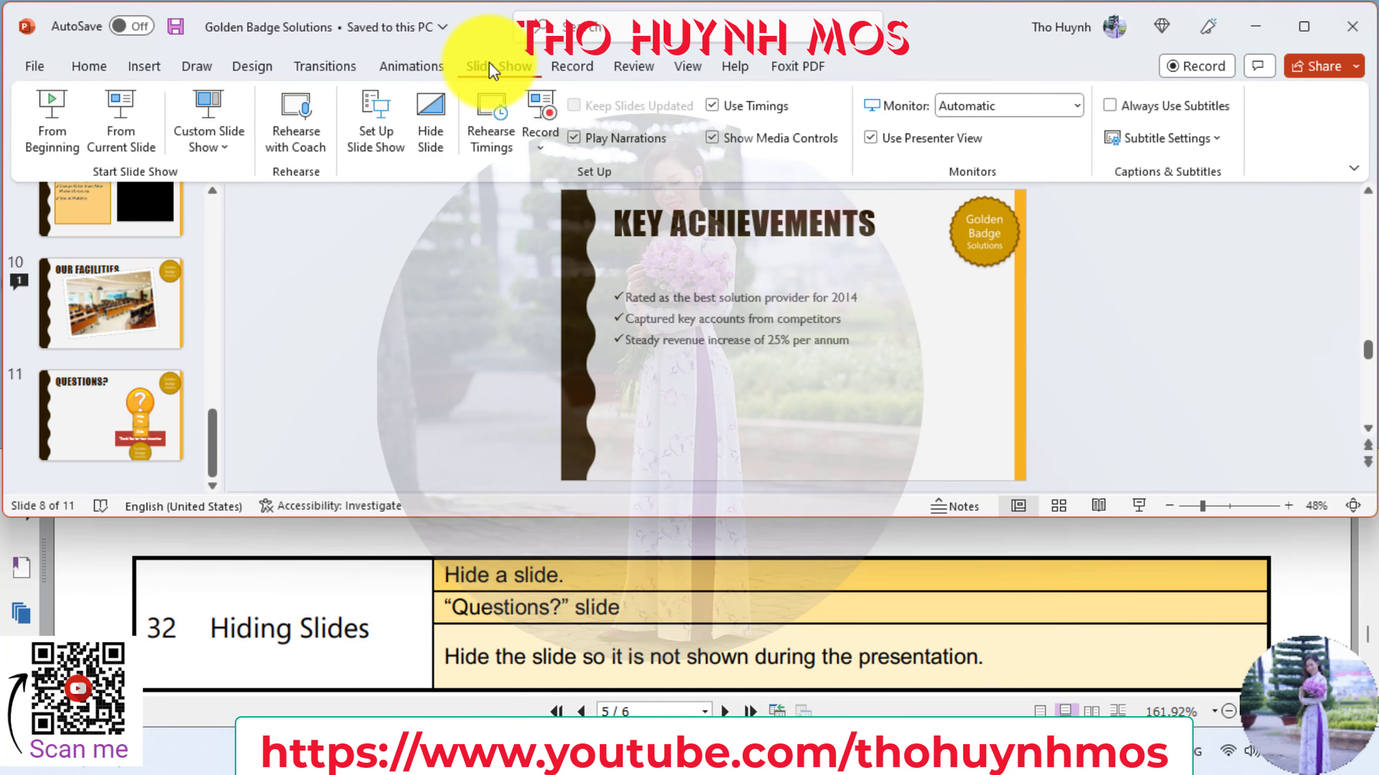
pyautogui.click(430, 121)
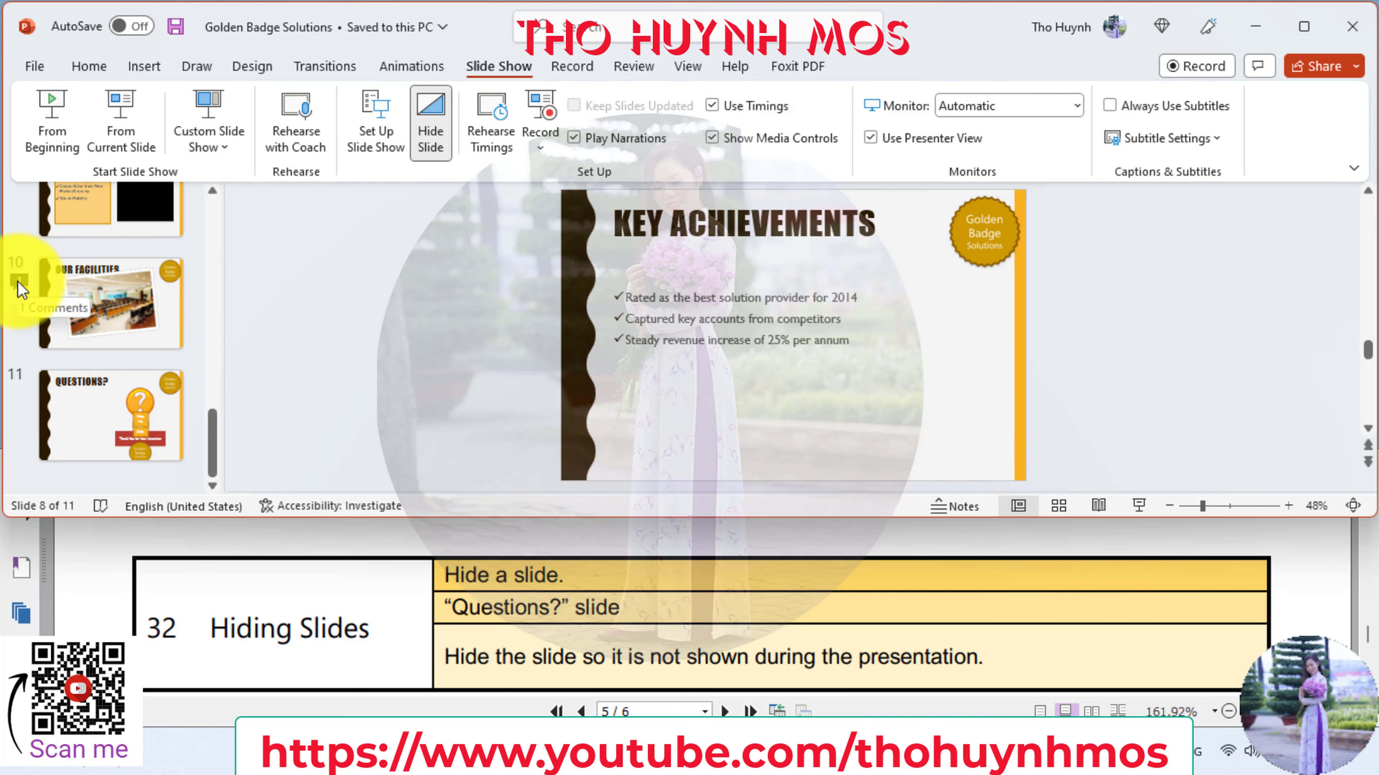
# - Browse the thumbnails between the Questions? slide and the Key Achievements slide
pyautogui.click(107, 412)
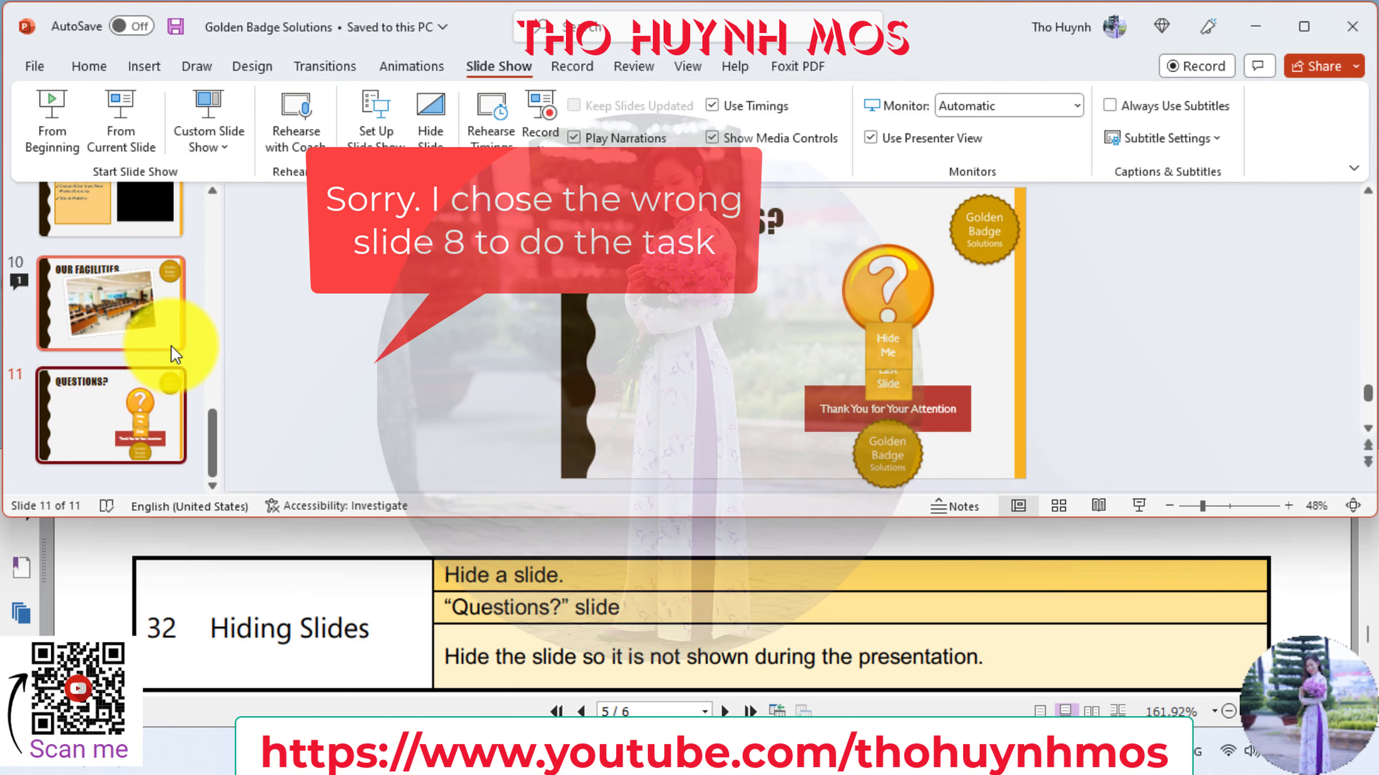
pyautogui.scroll(1, 173, 348)
pyautogui.scroll(1, 163, 347)
pyautogui.scroll(1, 144, 338)
pyautogui.scroll(1, 141, 342)
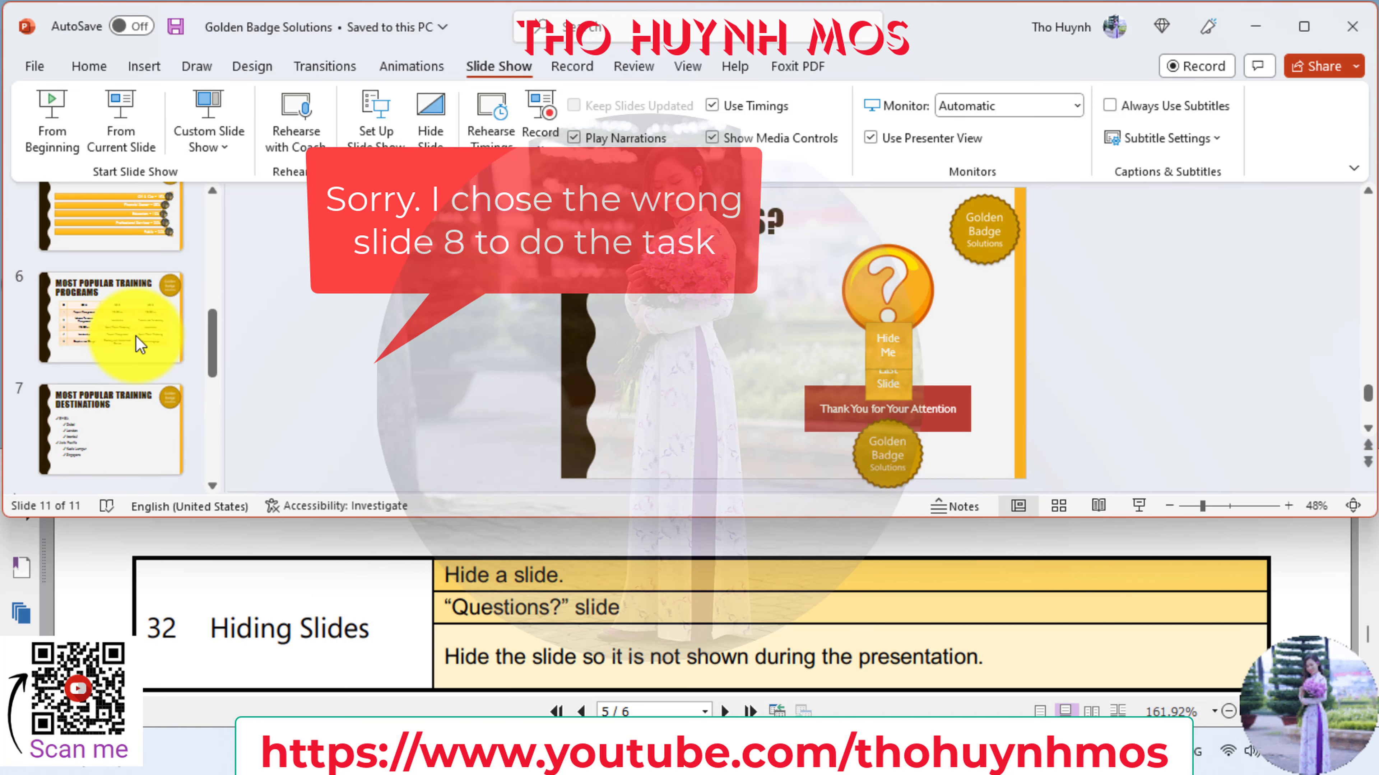
pyautogui.click(93, 422)
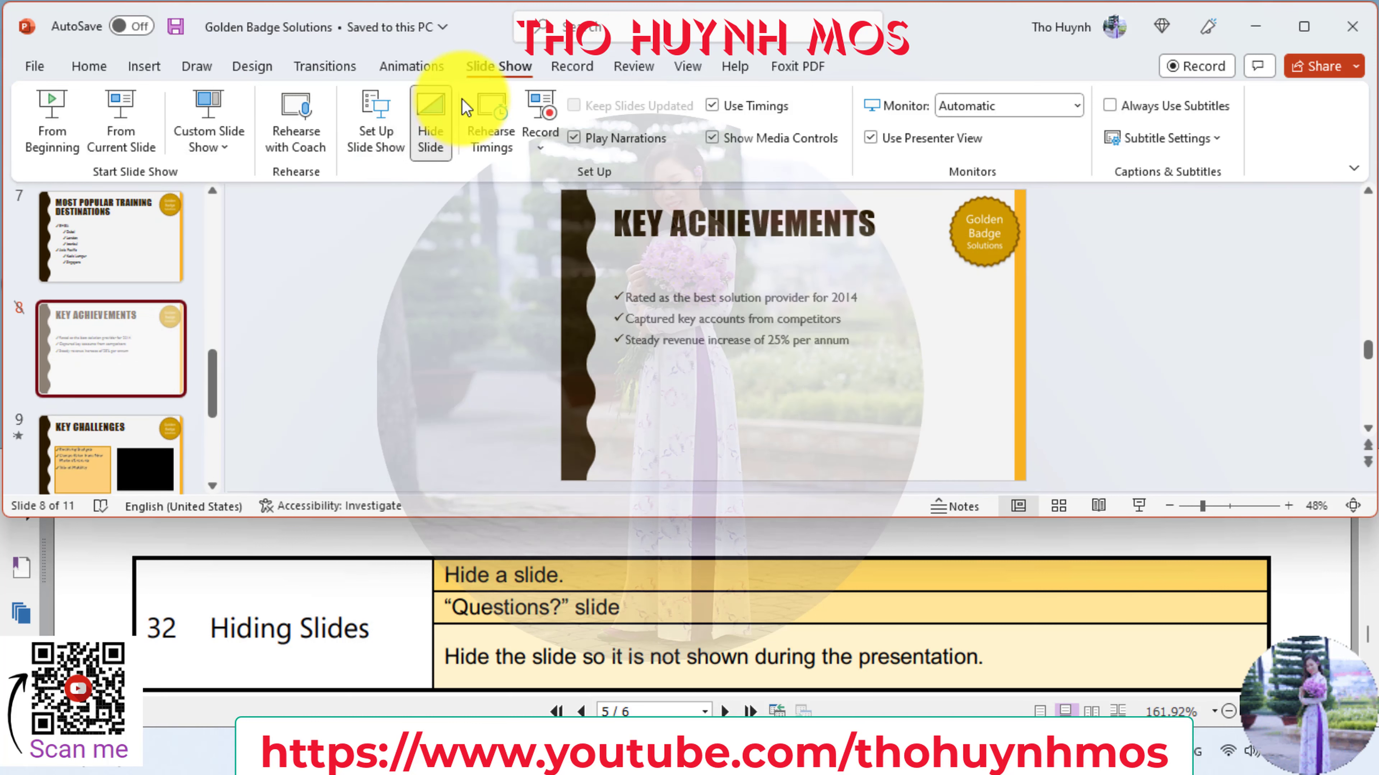
# - Select the Questions? slide and hide it from the slideshow
pyautogui.scroll(-2, 120, 312)
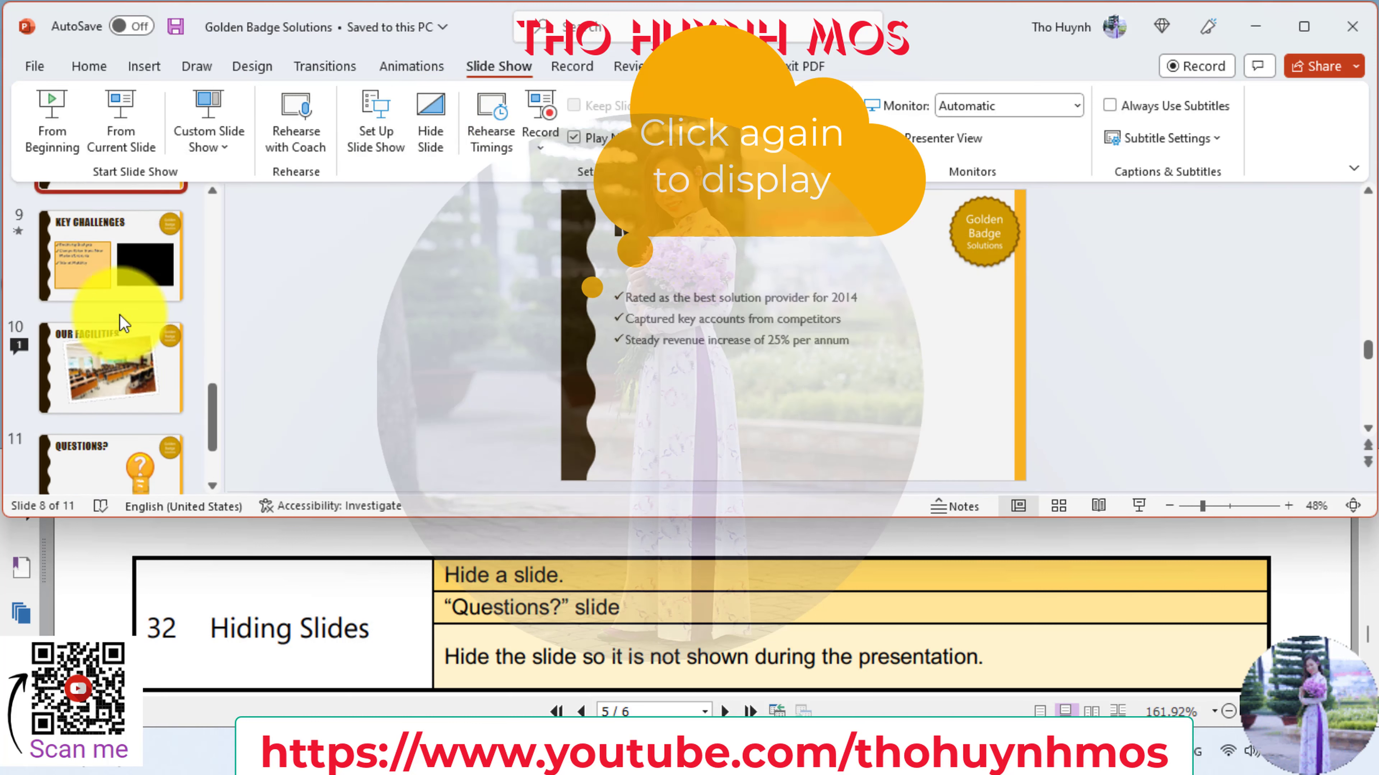
pyautogui.scroll(-1, 123, 320)
pyautogui.click(87, 389)
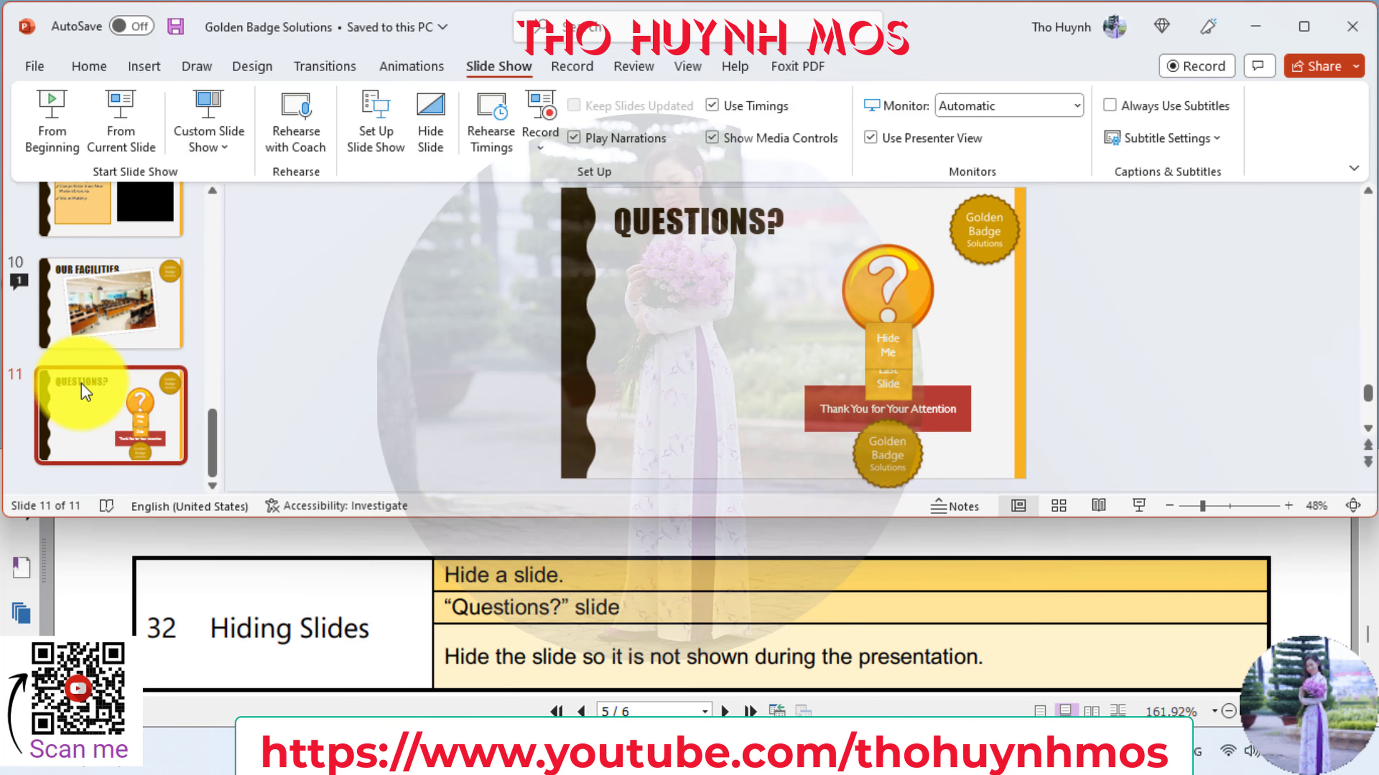
pyautogui.click(430, 133)
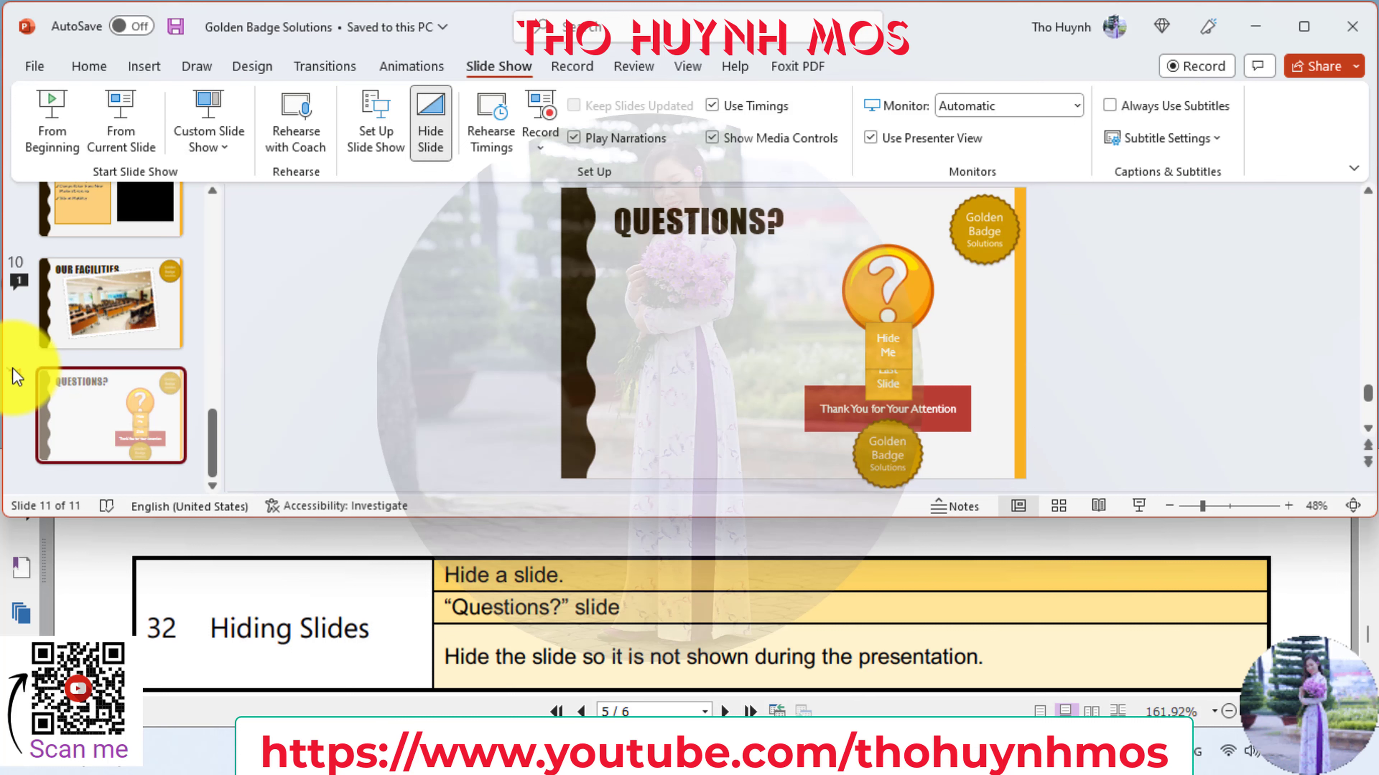
pyautogui.click(762, 647)
# - Add a section named 'Rolling Wave' before slide 1 and dismiss the linking tip
pyautogui.scroll(-3, 776, 646)
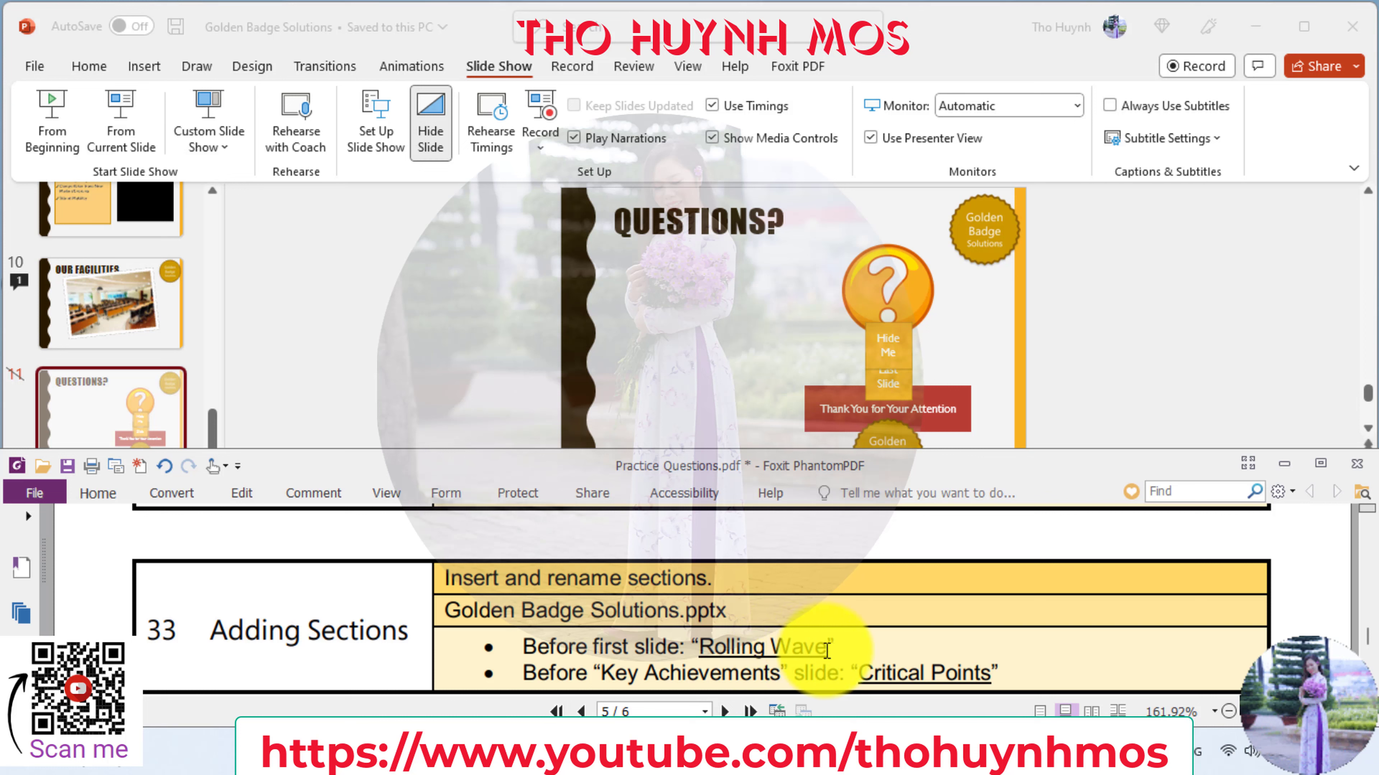
pyautogui.click(219, 433)
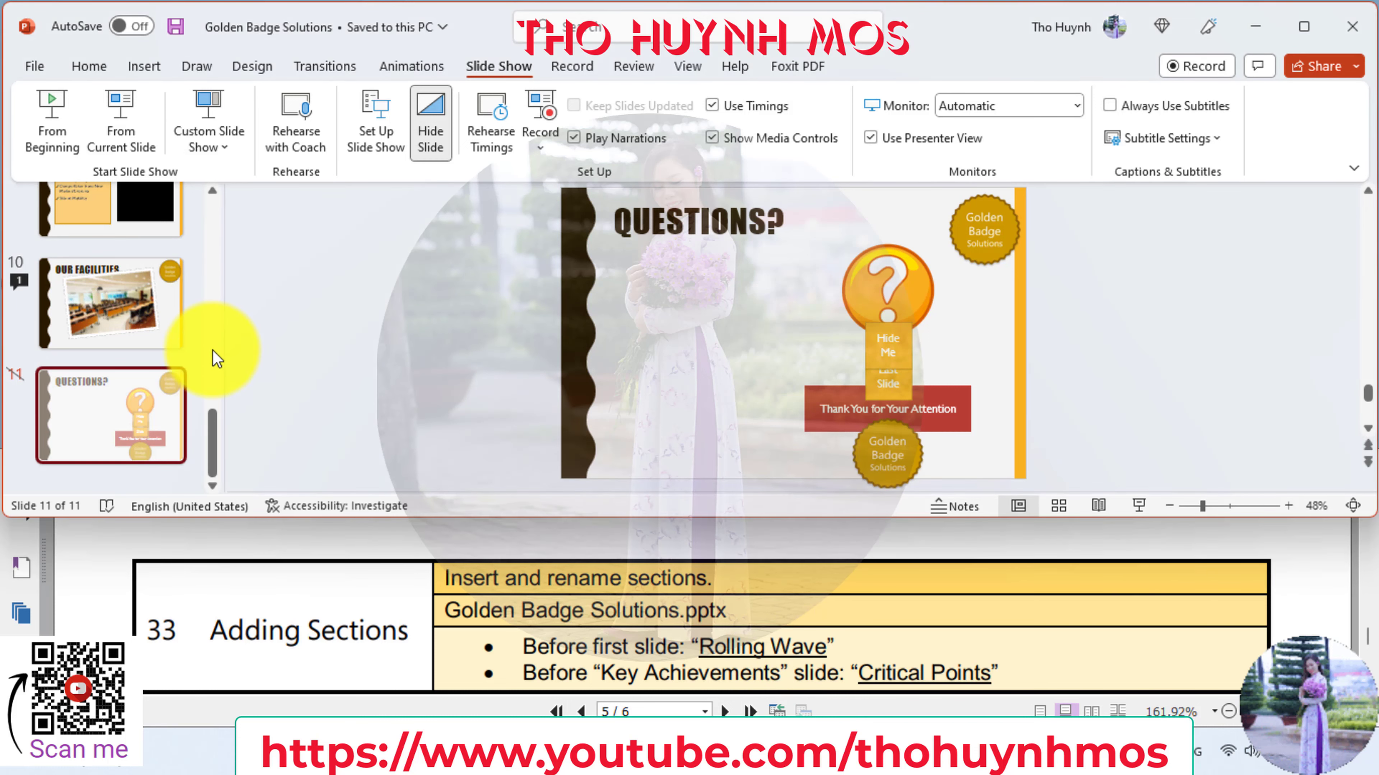
pyautogui.moveTo(216, 431); pyautogui.dragTo(214, 191)
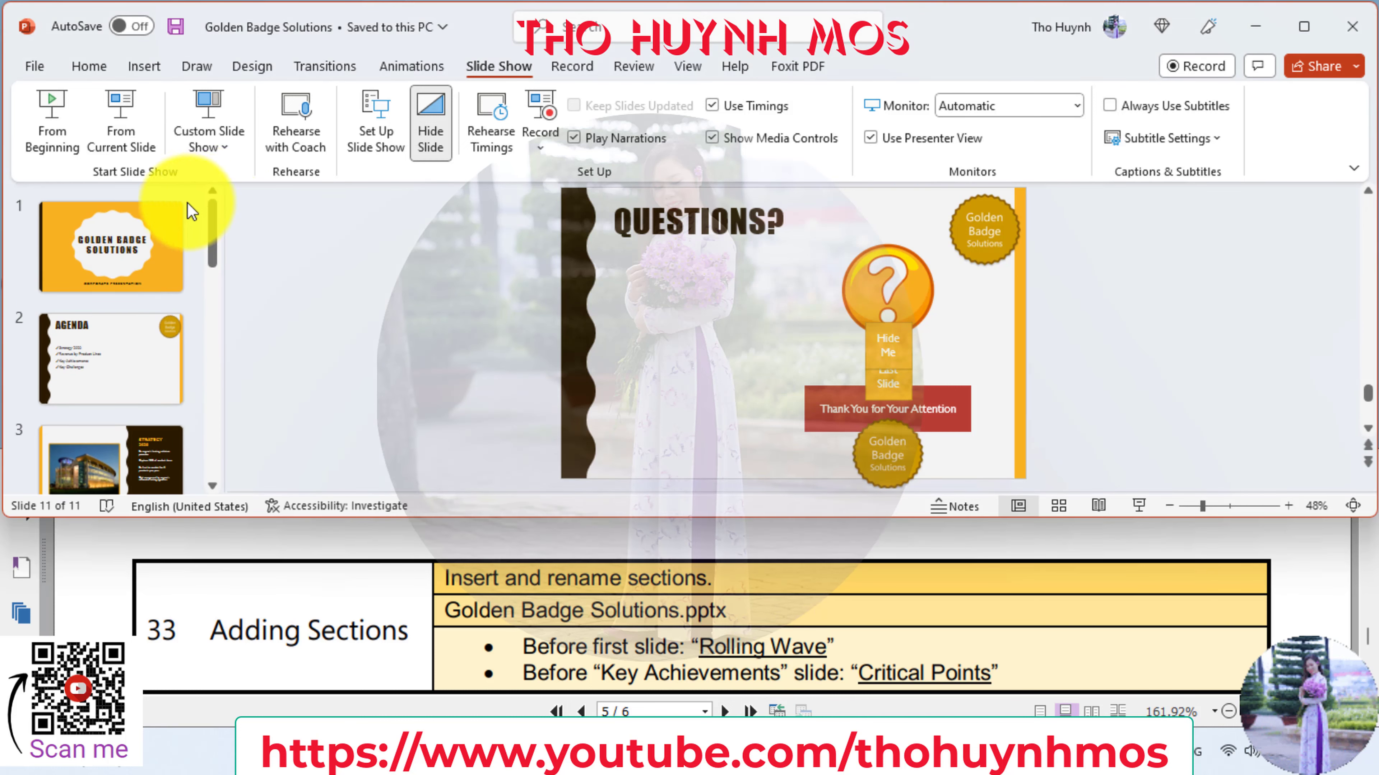
pyautogui.click(114, 196)
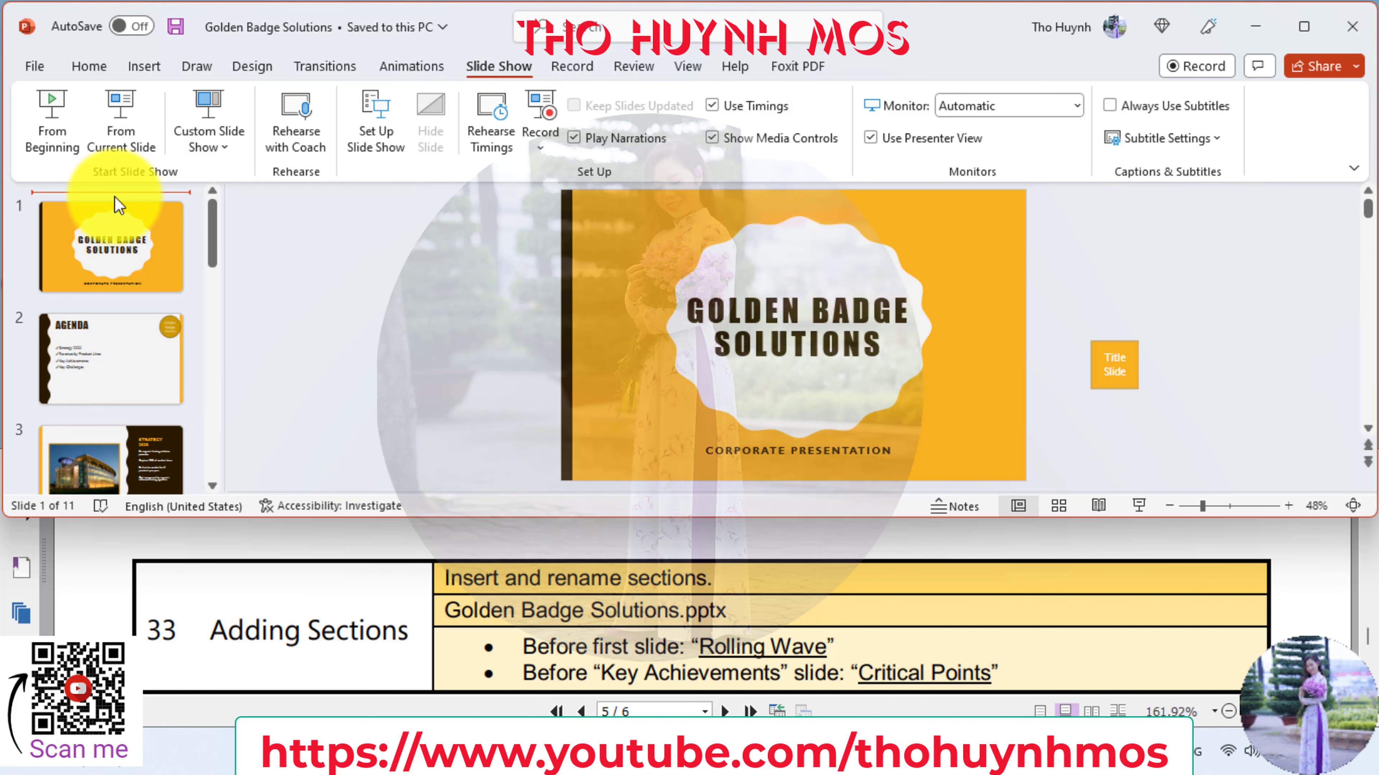
pyautogui.click(108, 71)
pyautogui.click(268, 150)
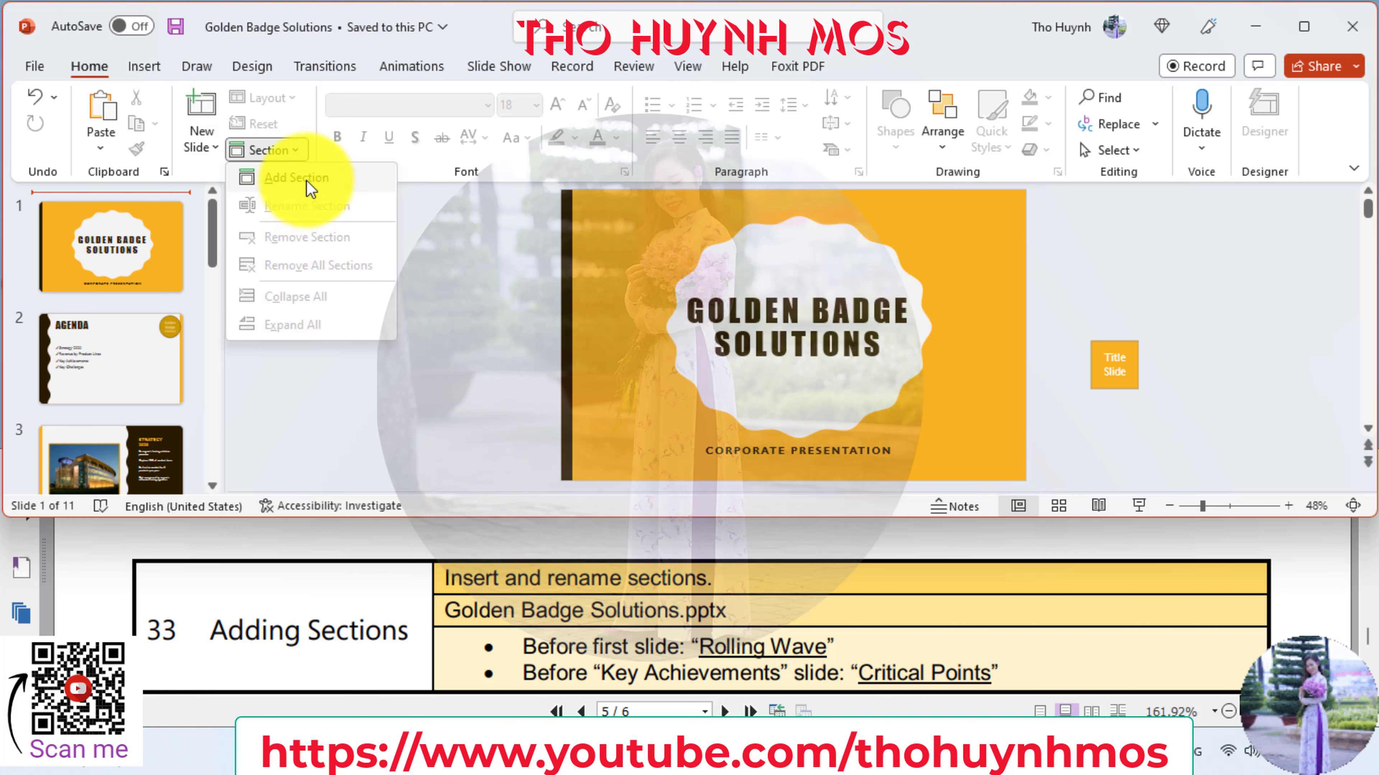
pyautogui.click(307, 179)
pyautogui.write('Rolling Wave')
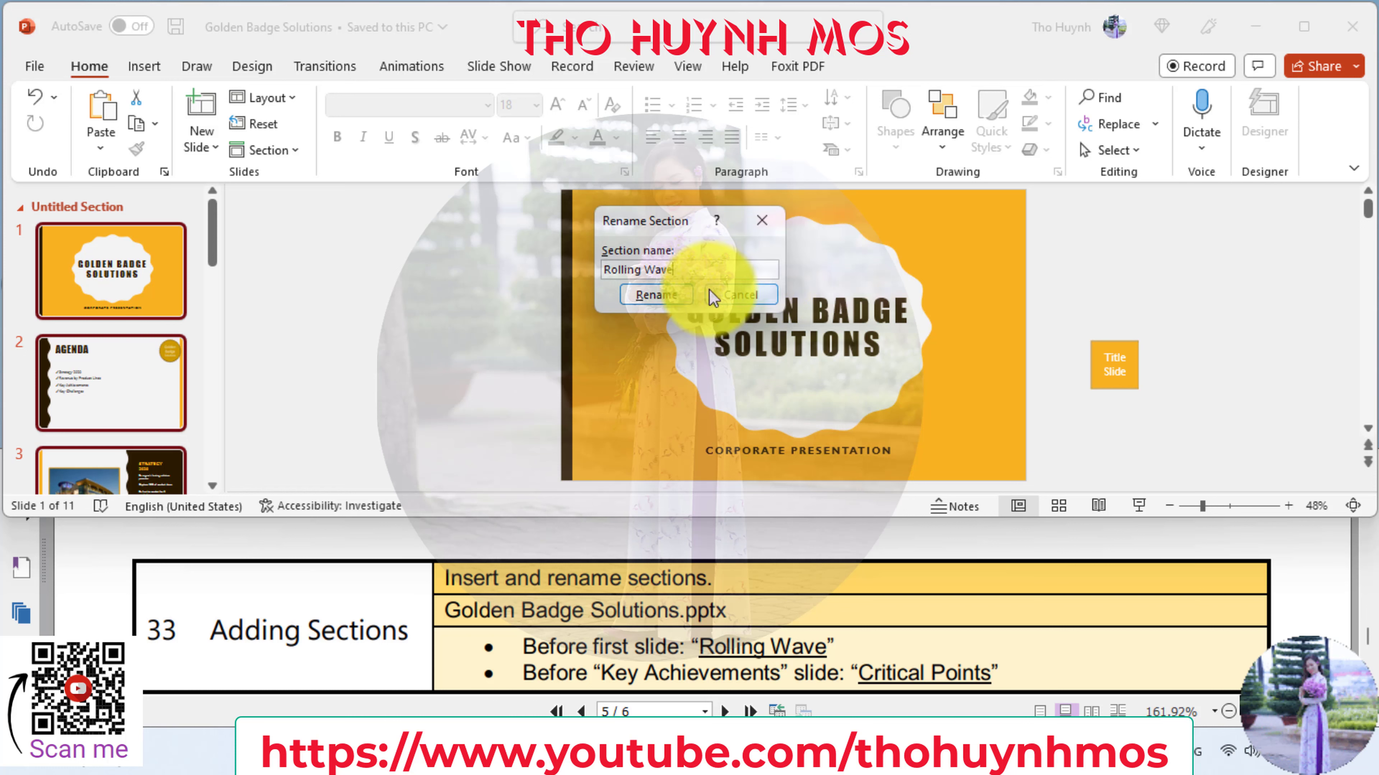
pyautogui.click(682, 297)
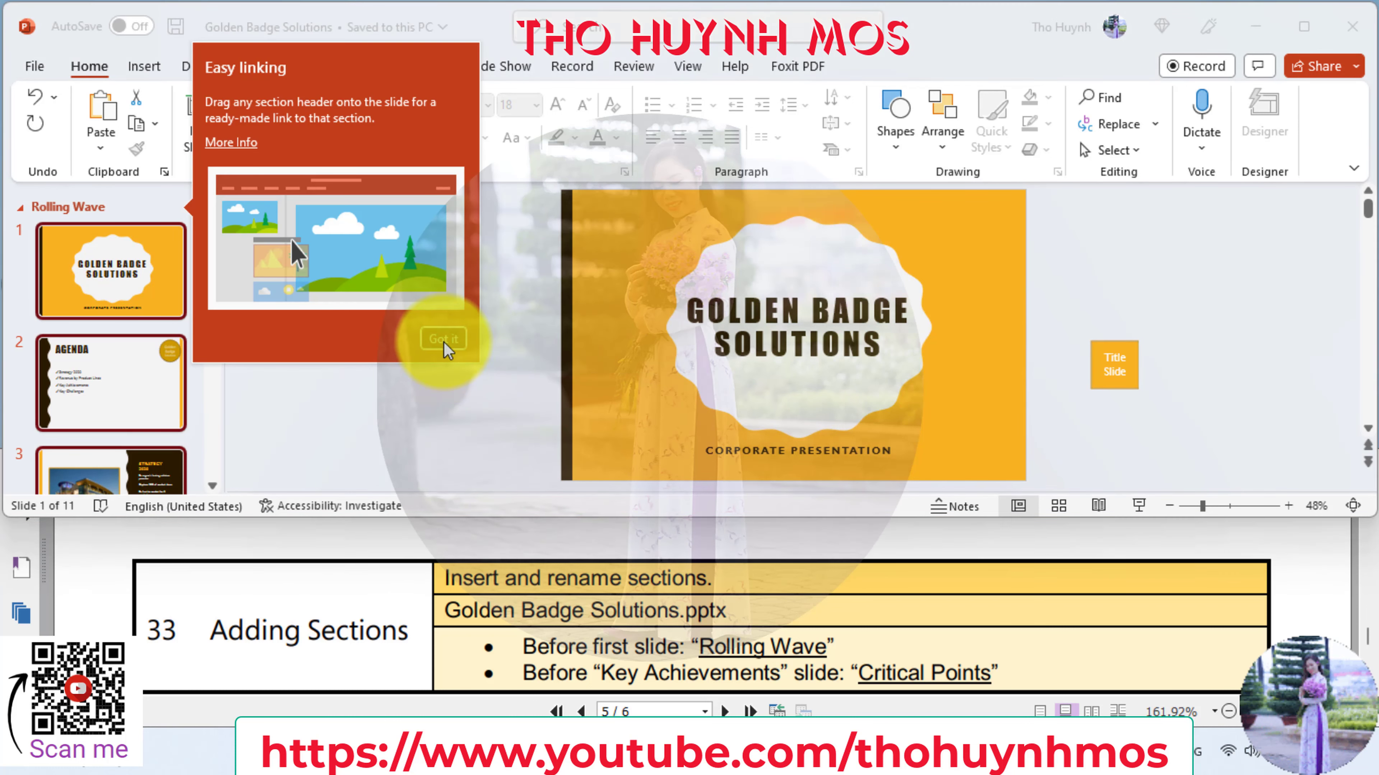
pyautogui.click(444, 340)
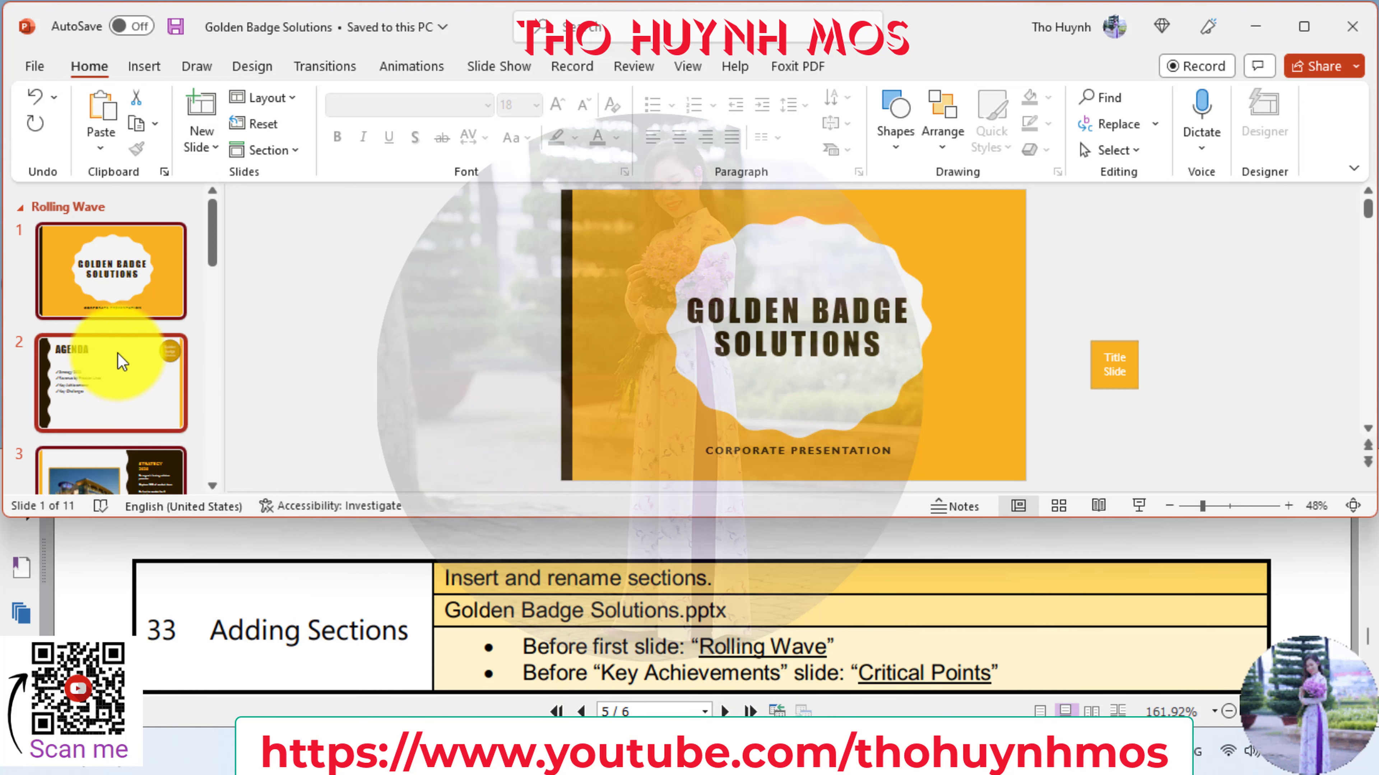
# - Place the insertion point between slide 7 and Key Achievements, slide 8
pyautogui.scroll(-2, 117, 359)
pyautogui.scroll(-3, 117, 352)
pyautogui.scroll(-1, 117, 360)
pyautogui.scroll(-1, 118, 360)
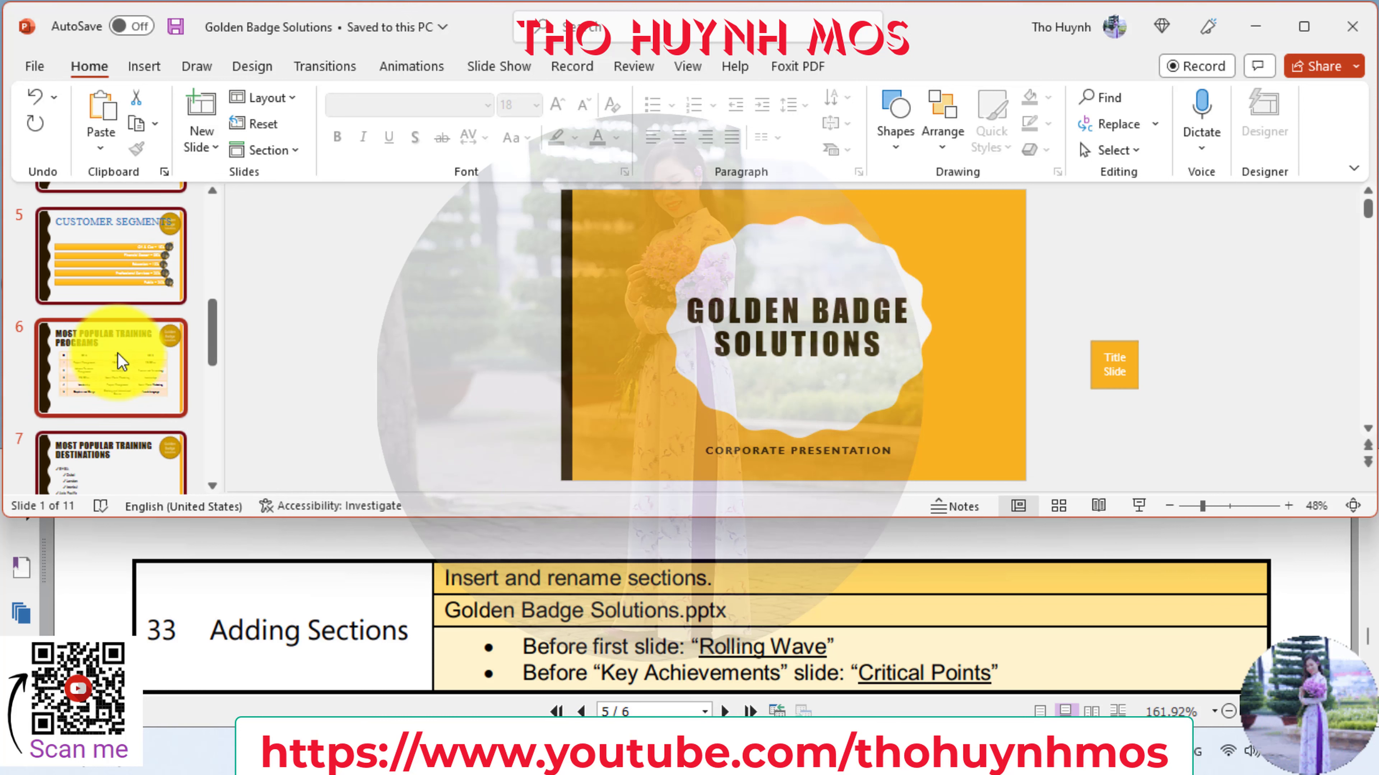
pyautogui.scroll(-1, 117, 359)
pyautogui.scroll(-1, 118, 361)
pyautogui.scroll(-1, 122, 356)
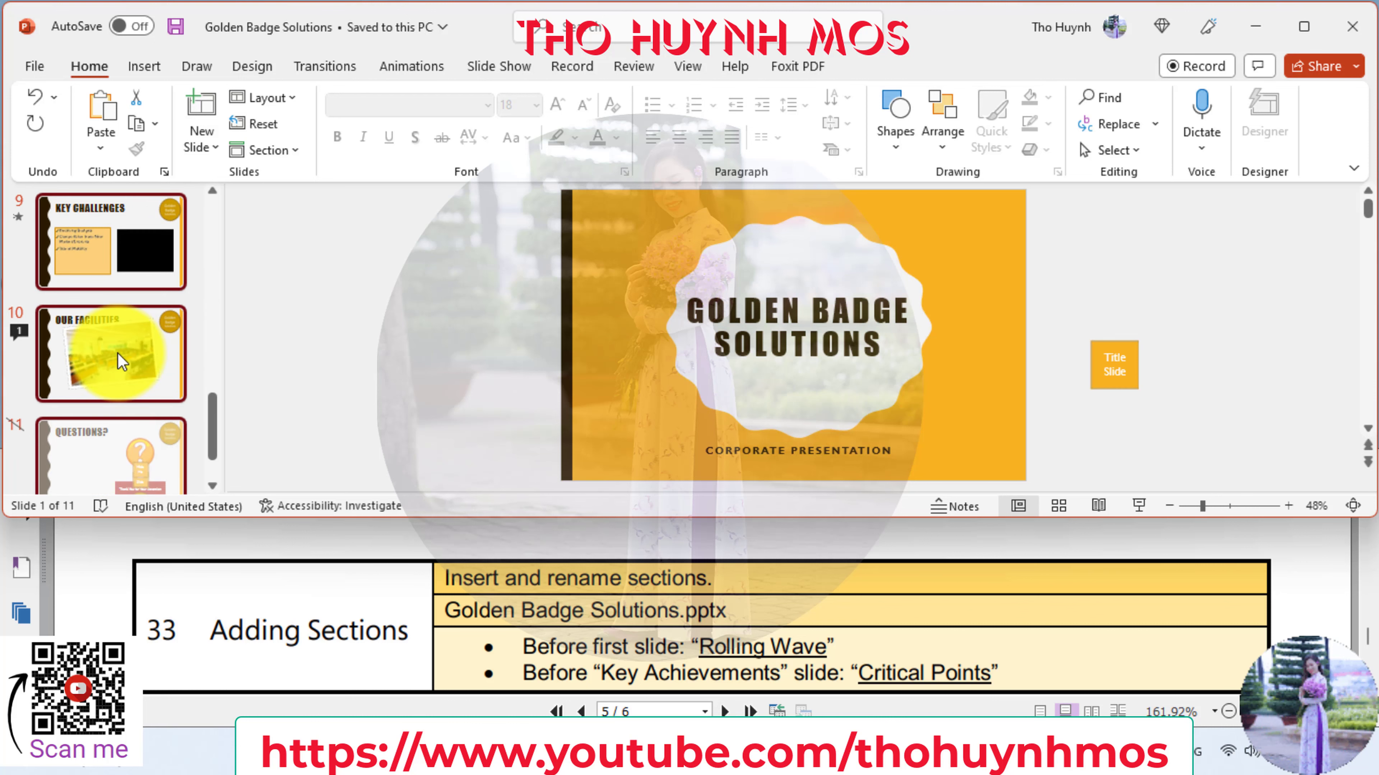
pyautogui.scroll(1, 122, 352)
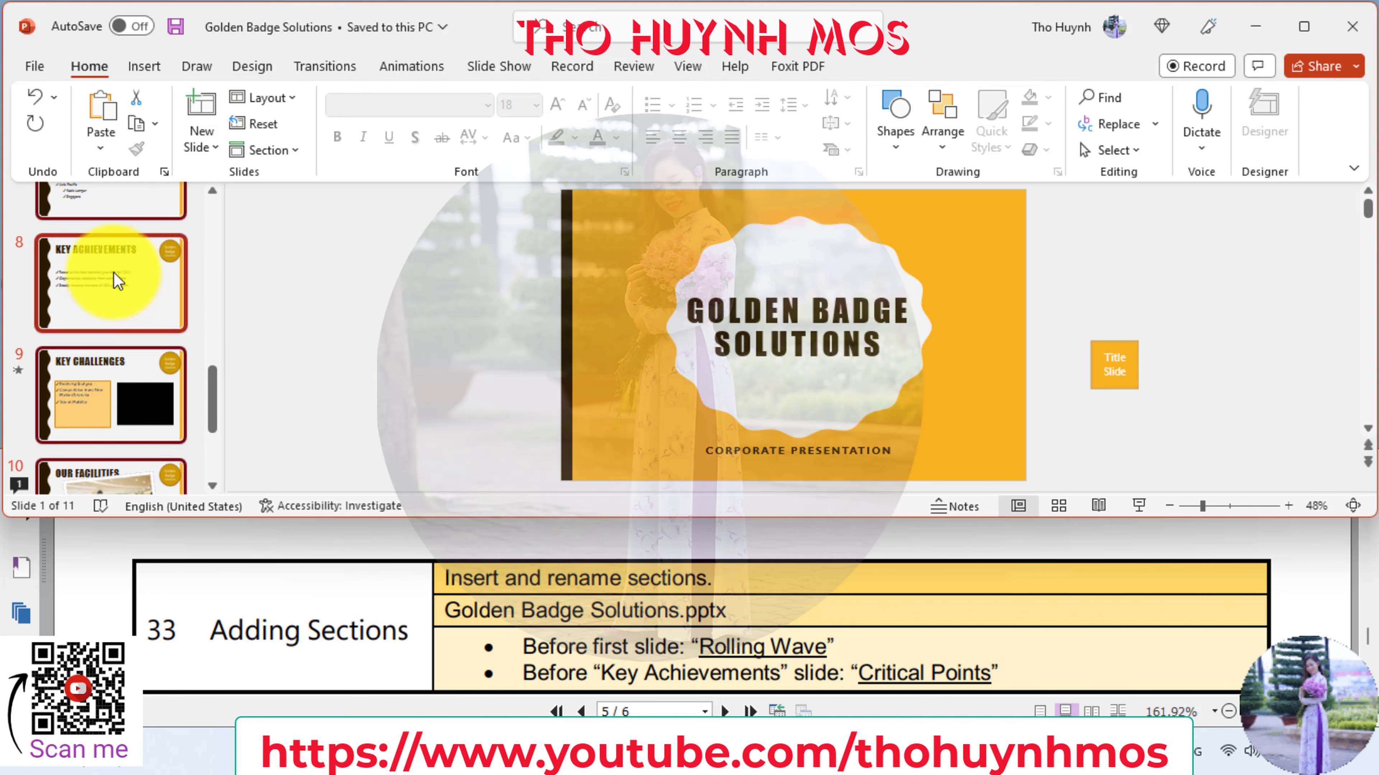
pyautogui.scroll(1, 106, 323)
pyautogui.click(102, 316)
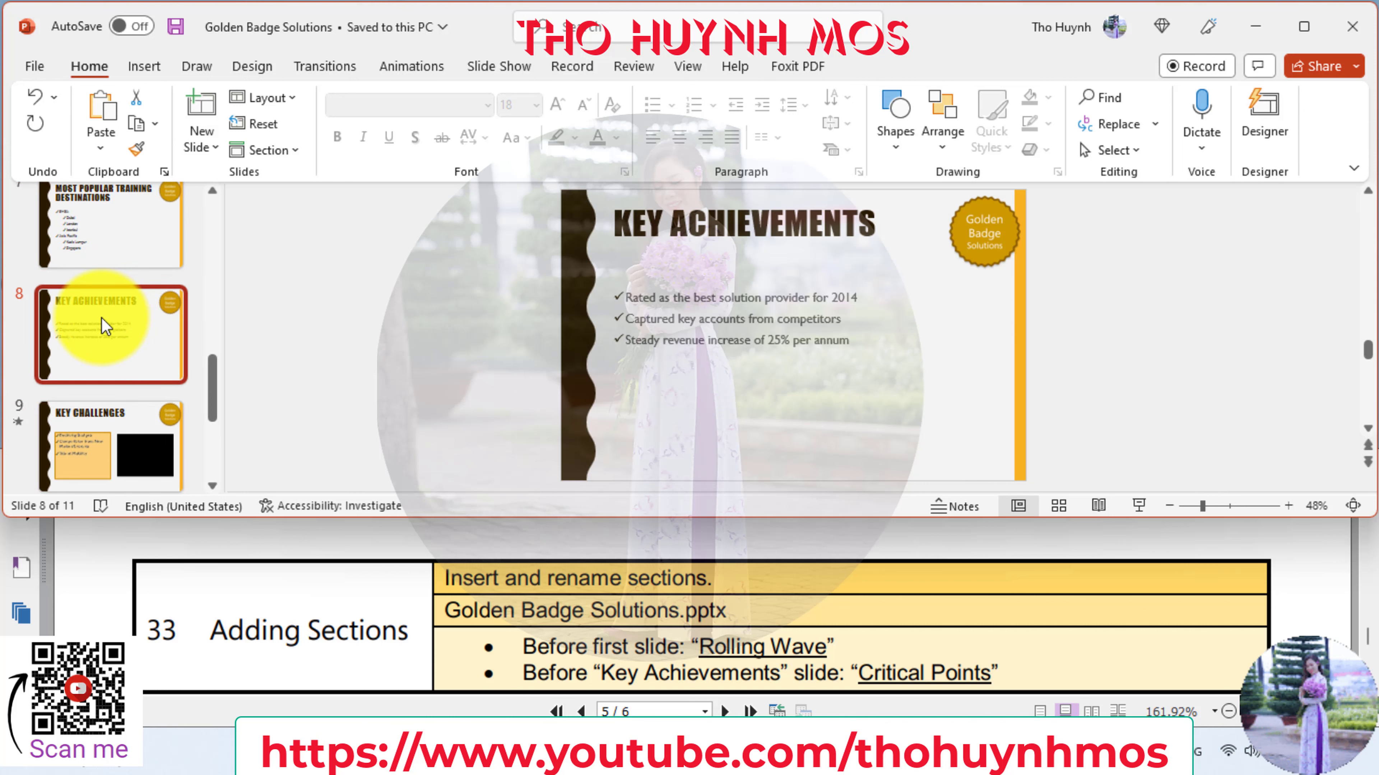
pyautogui.click(94, 277)
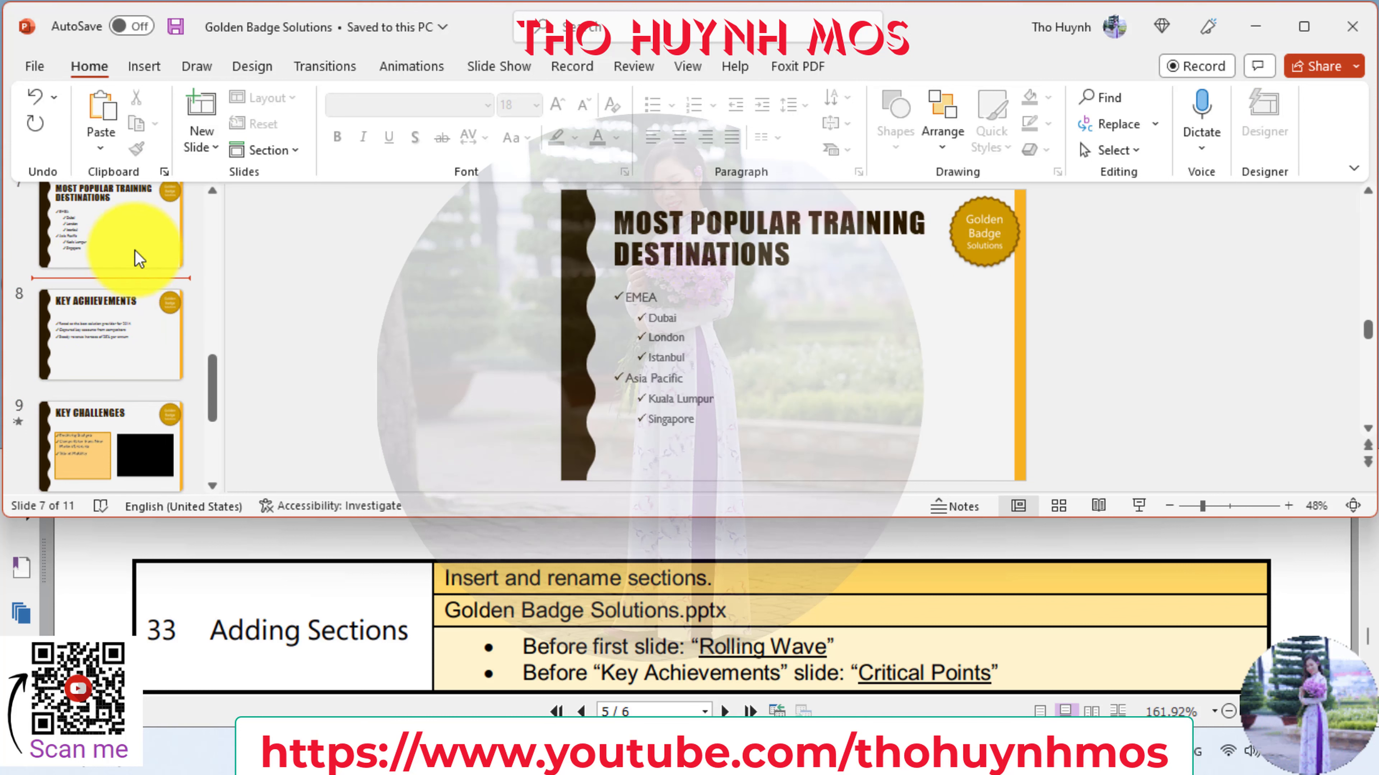
# - Add a new section there and name it 'Critical Points'
pyautogui.click(263, 151)
pyautogui.click(288, 193)
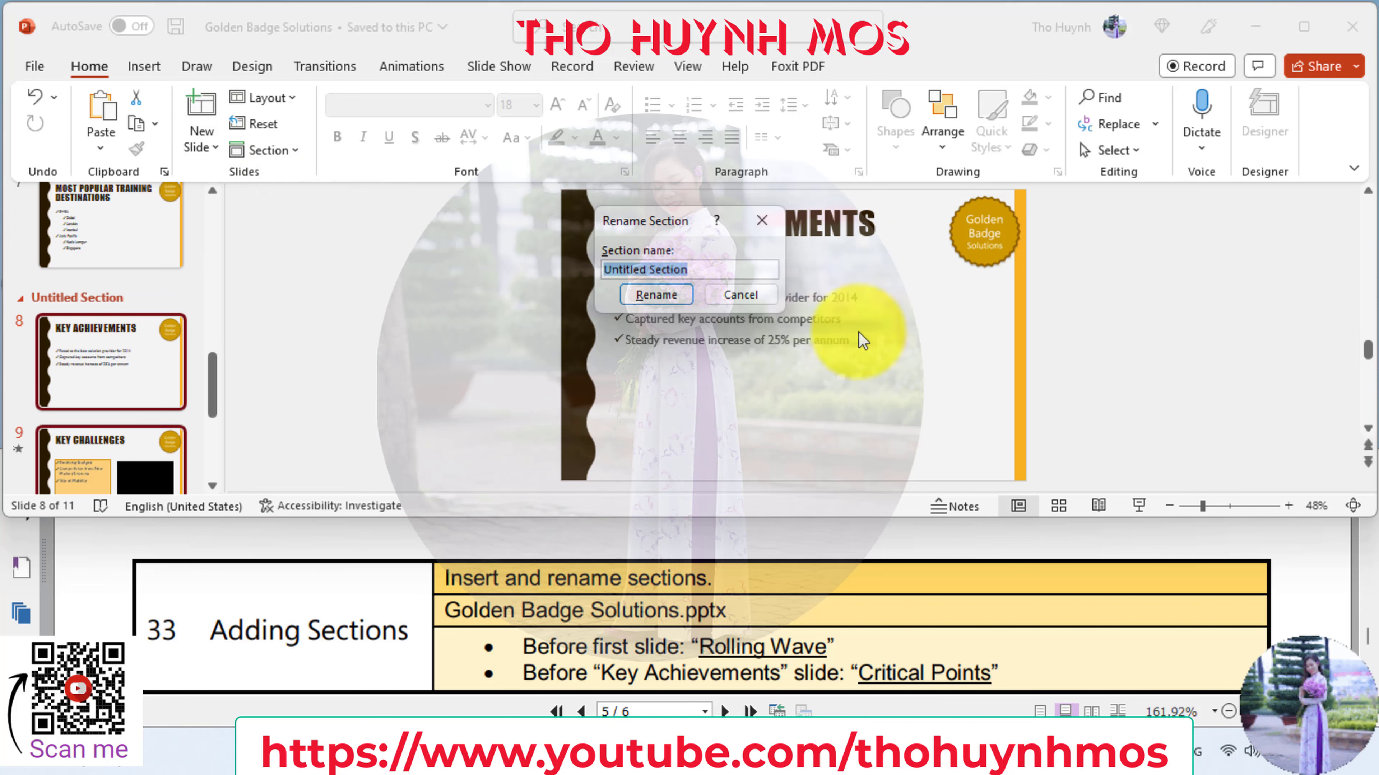
pyautogui.write('Critical ')
pyautogui.write('Point')
pyautogui.write('s')
pyautogui.click(655, 296)
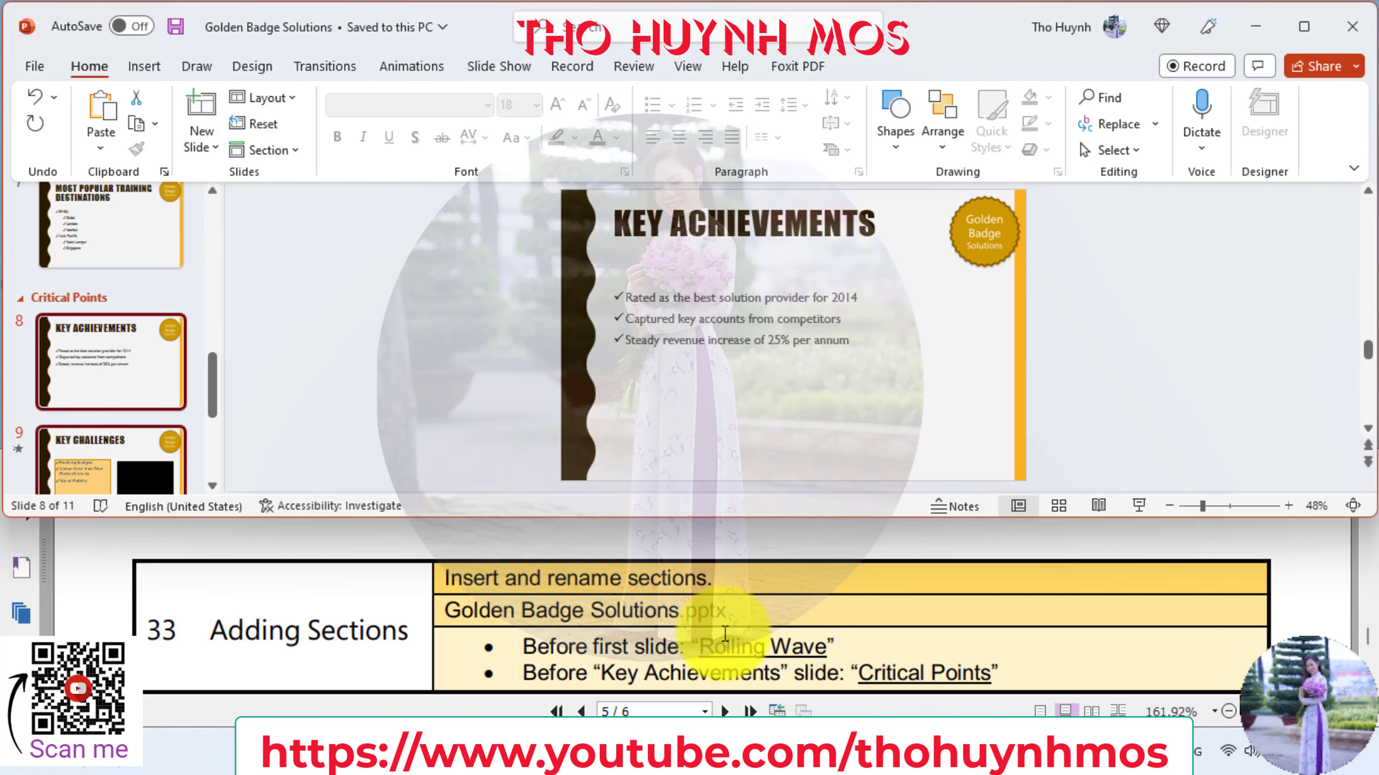
pyautogui.click(730, 611)
pyautogui.scroll(-2, 737, 606)
# - Select every slide in the deck with Ctrl+A
pyautogui.scroll(-1, 737, 606)
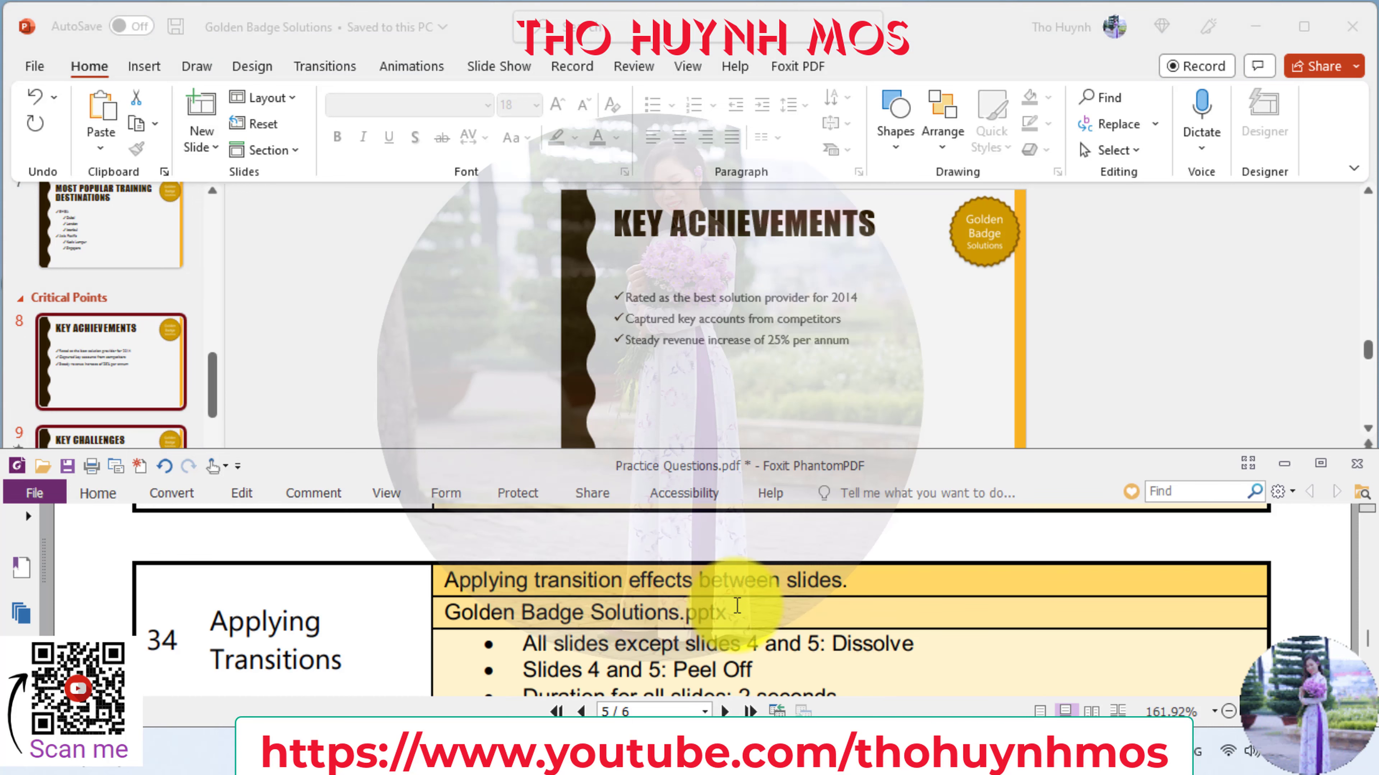
pyautogui.scroll(-1, 737, 605)
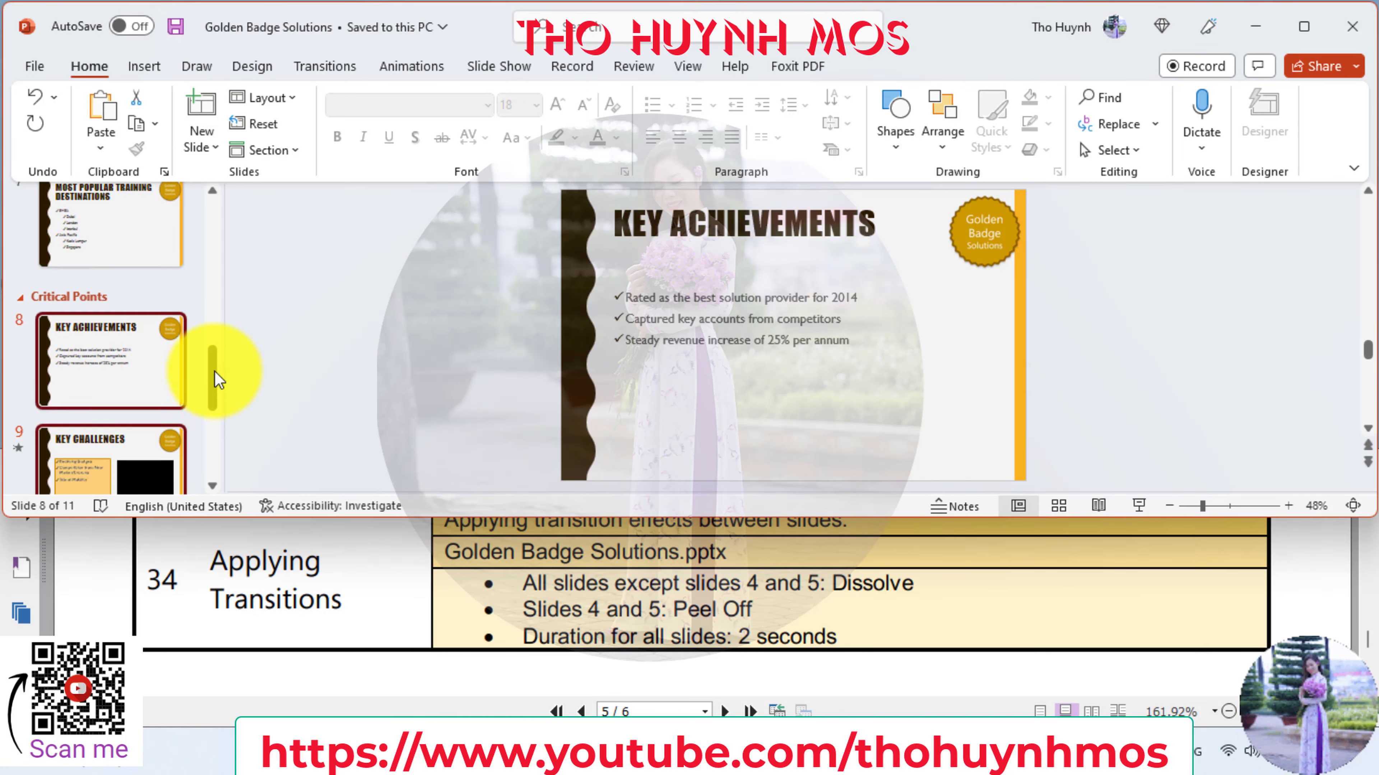
pyautogui.moveTo(219, 381); pyautogui.dragTo(224, 209)
pyautogui.click(159, 263)
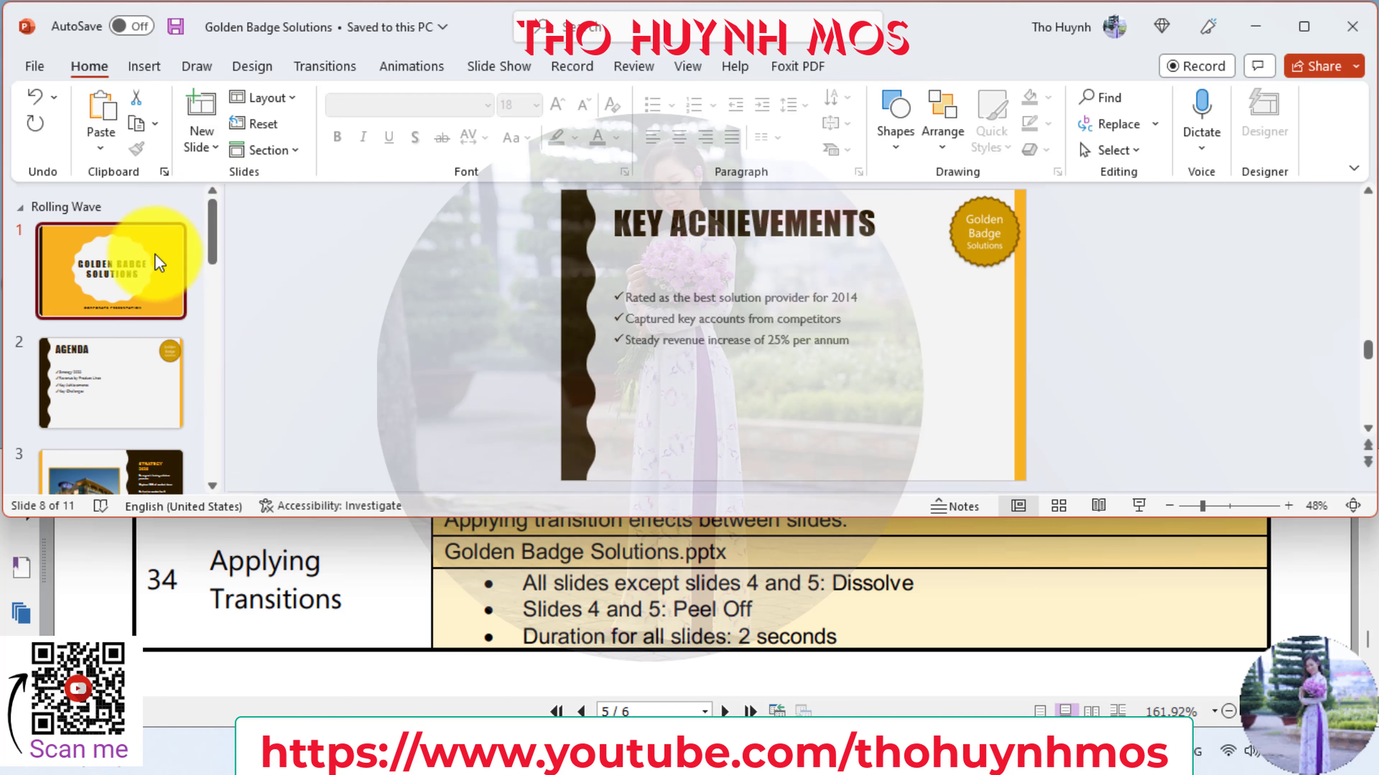
pyautogui.hotkey('ctrl', 'a')
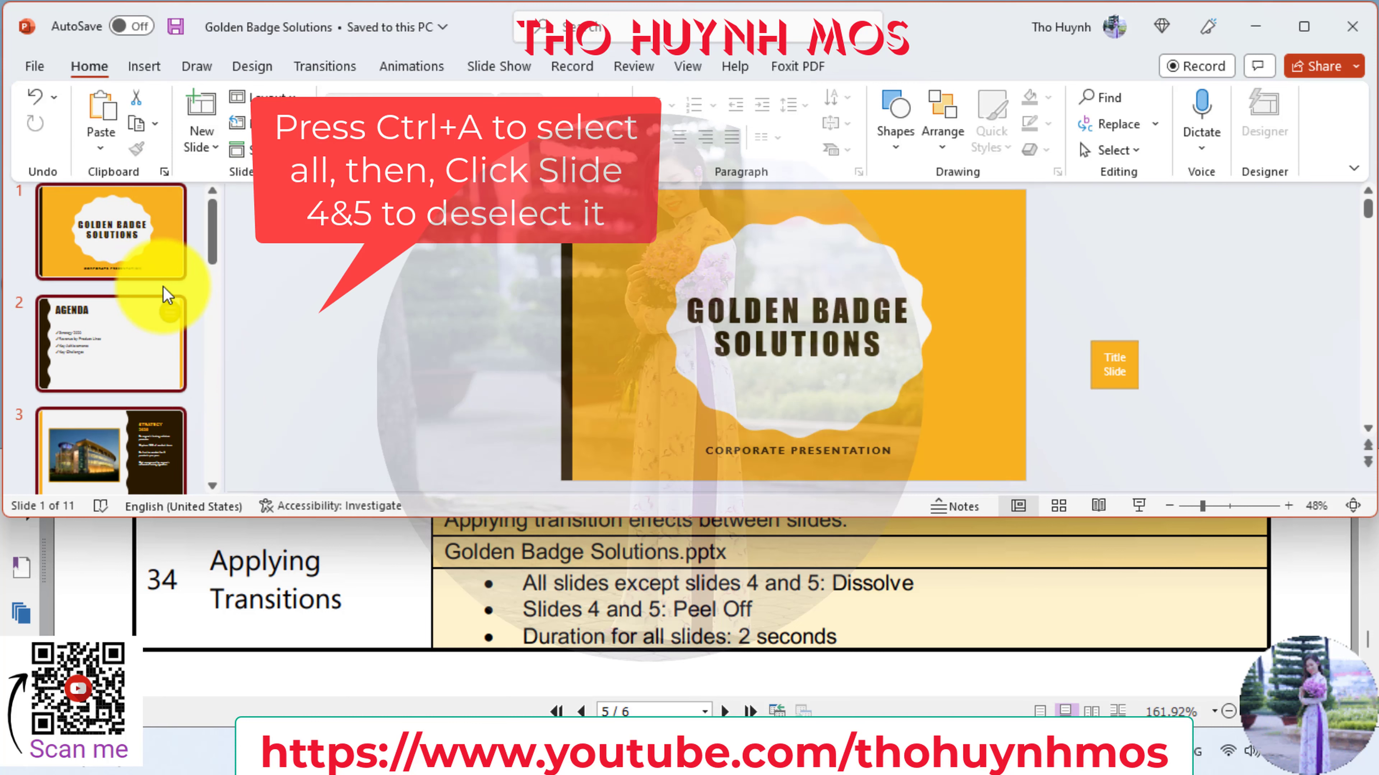
pyautogui.scroll(-3, 168, 295)
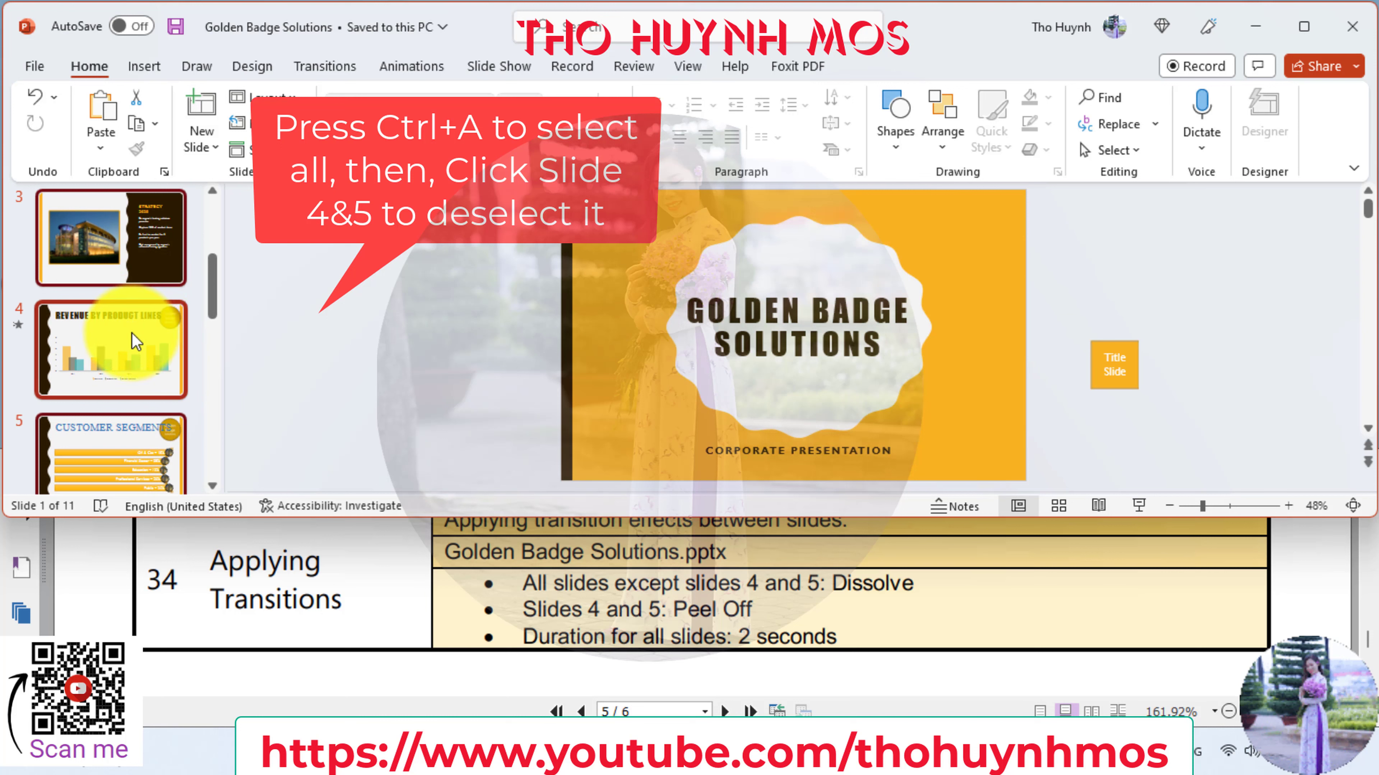
pyautogui.scroll(-2, 149, 280)
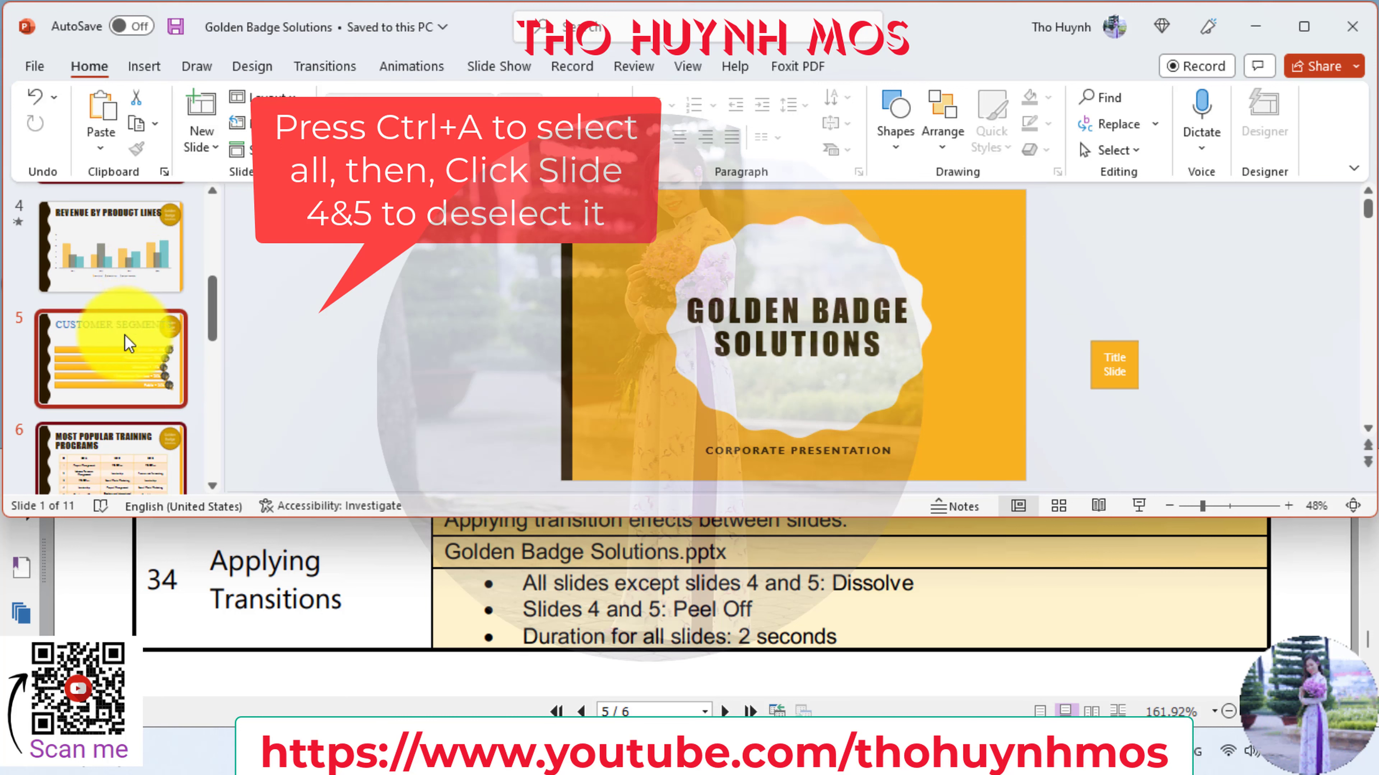
pyautogui.scroll(5, 215, 293)
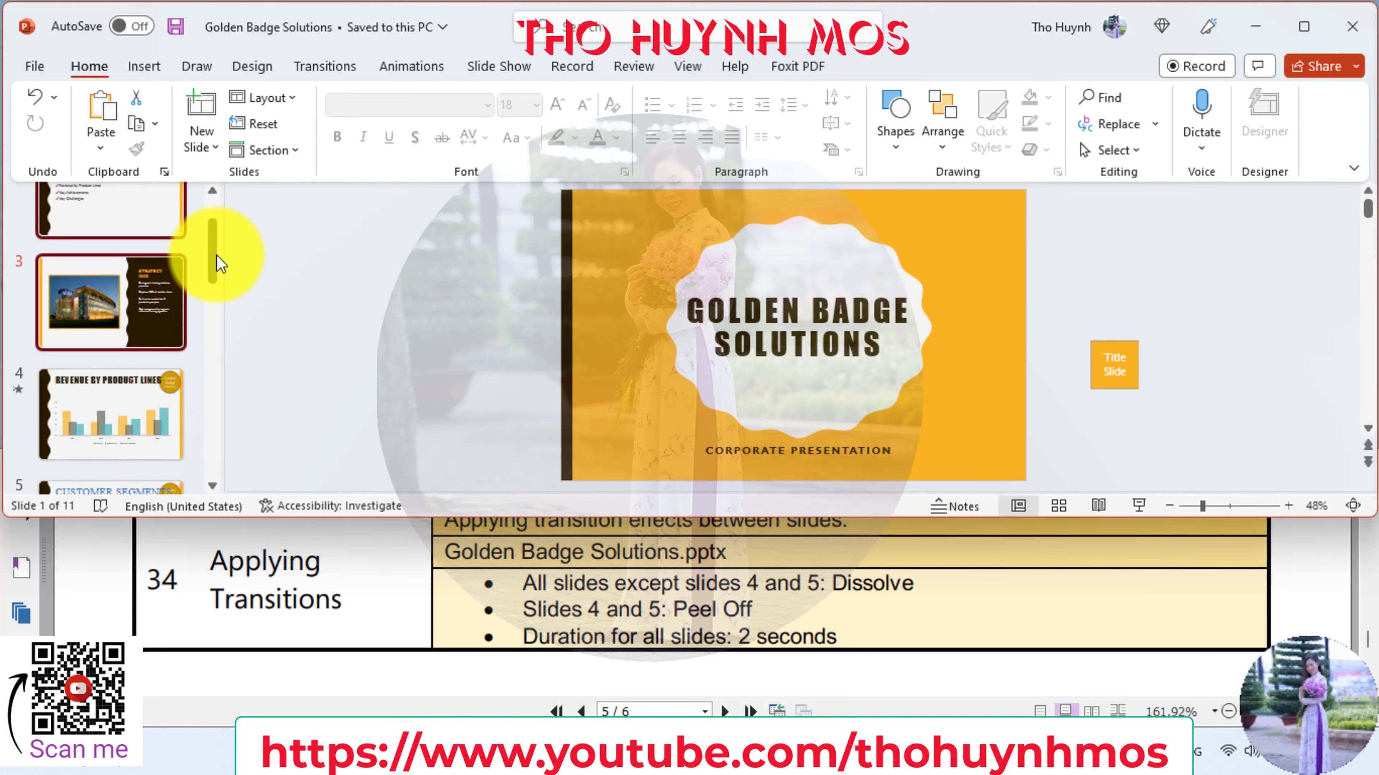
pyautogui.scroll(-3, 221, 271)
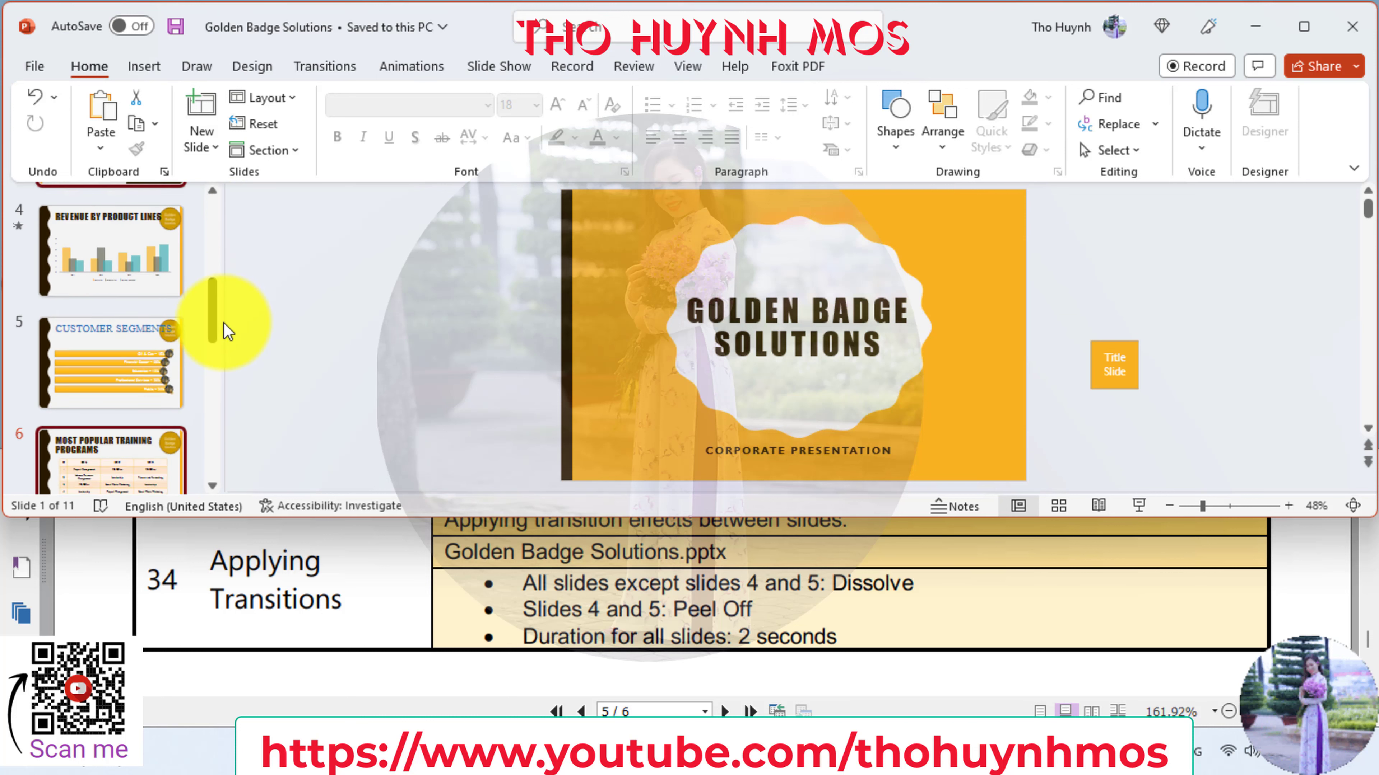
pyautogui.scroll(-2, 228, 348)
pyautogui.scroll(-2, 232, 396)
pyautogui.scroll(-2, 226, 451)
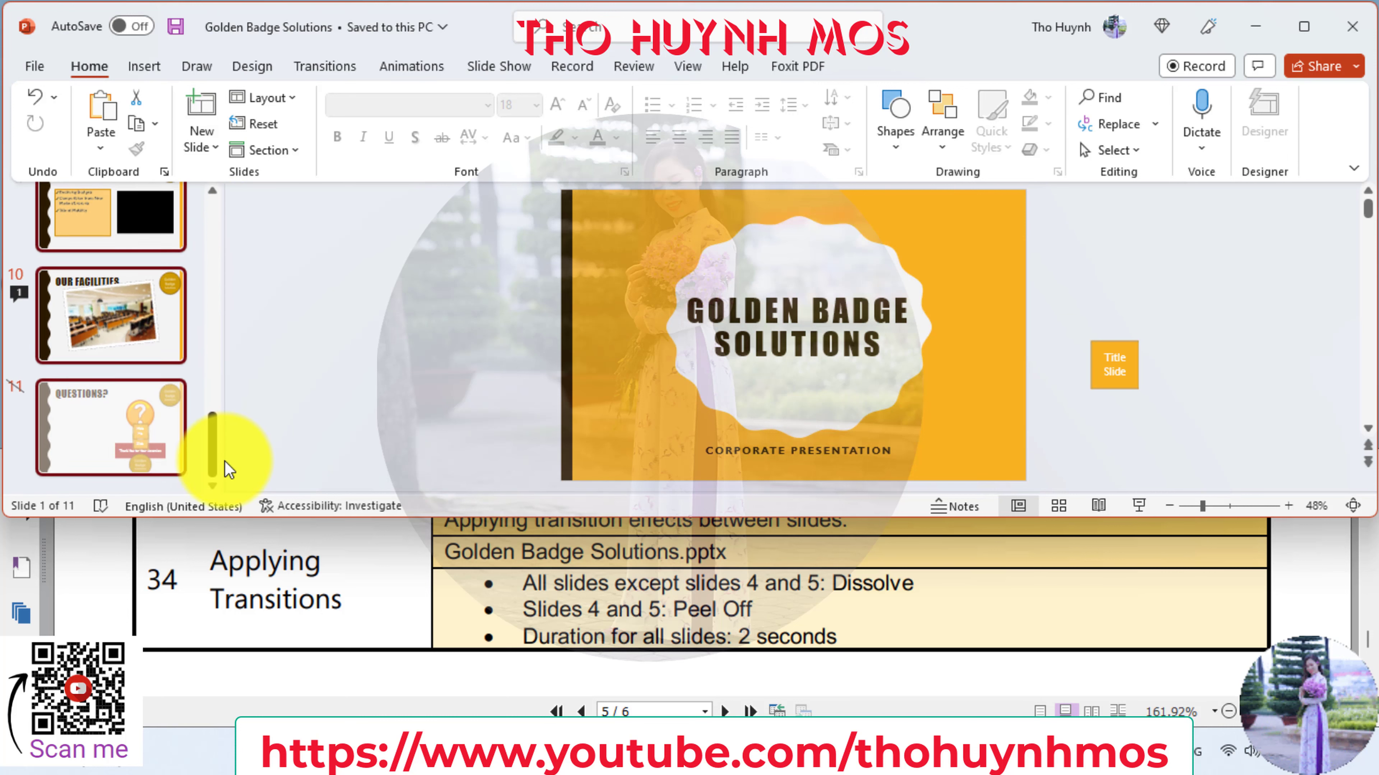
pyautogui.scroll(2, 228, 370)
pyautogui.scroll(10, 231, 244)
pyautogui.scroll(1, 228, 217)
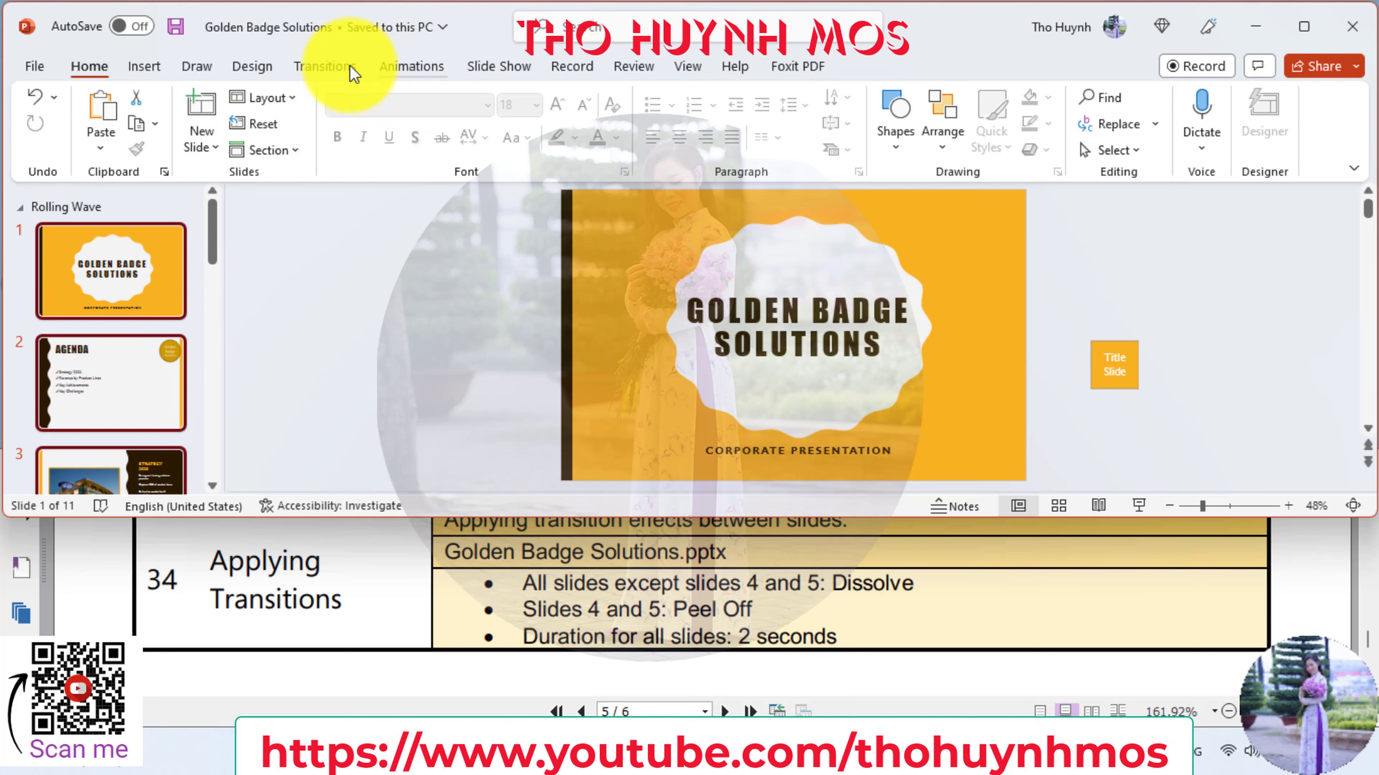
# - Apply the Dissolve transition to all selected slides
pyautogui.click(329, 66)
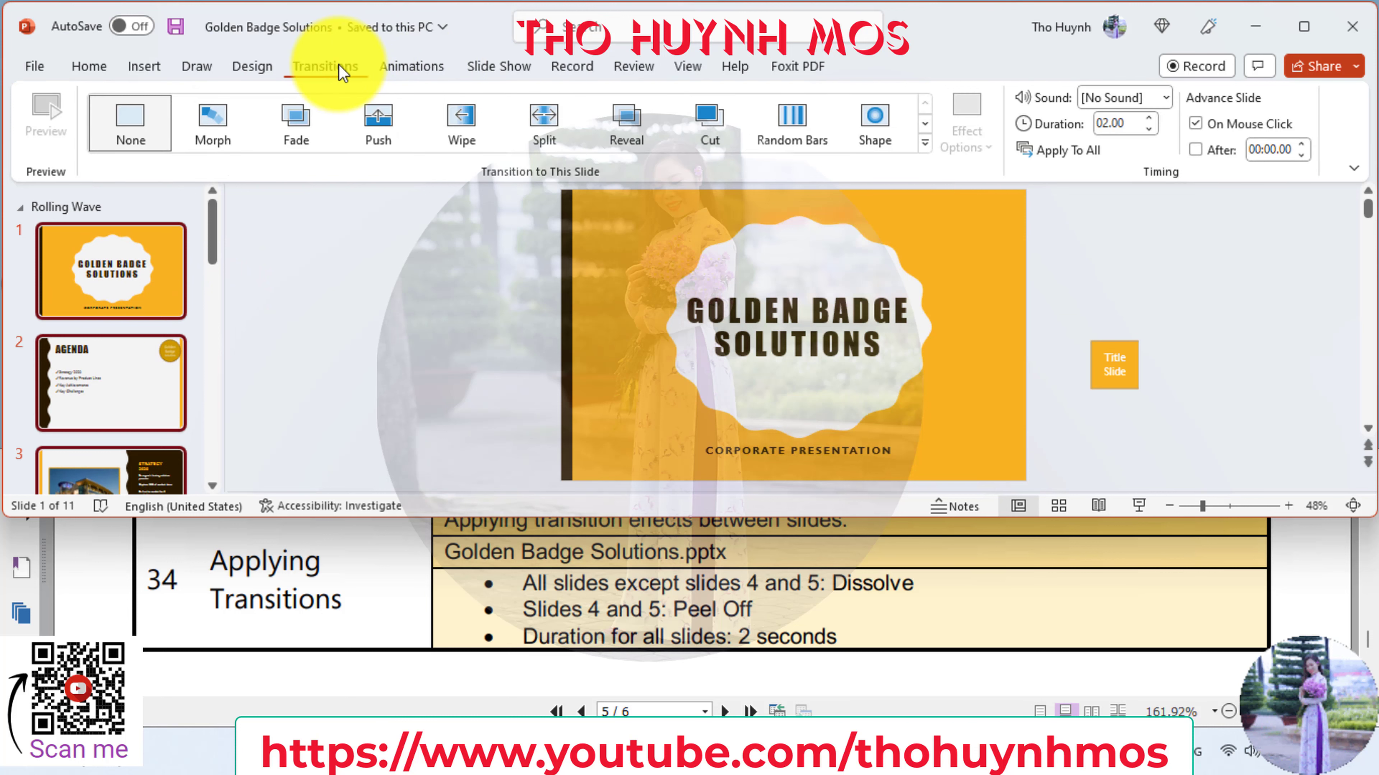
pyautogui.click(929, 145)
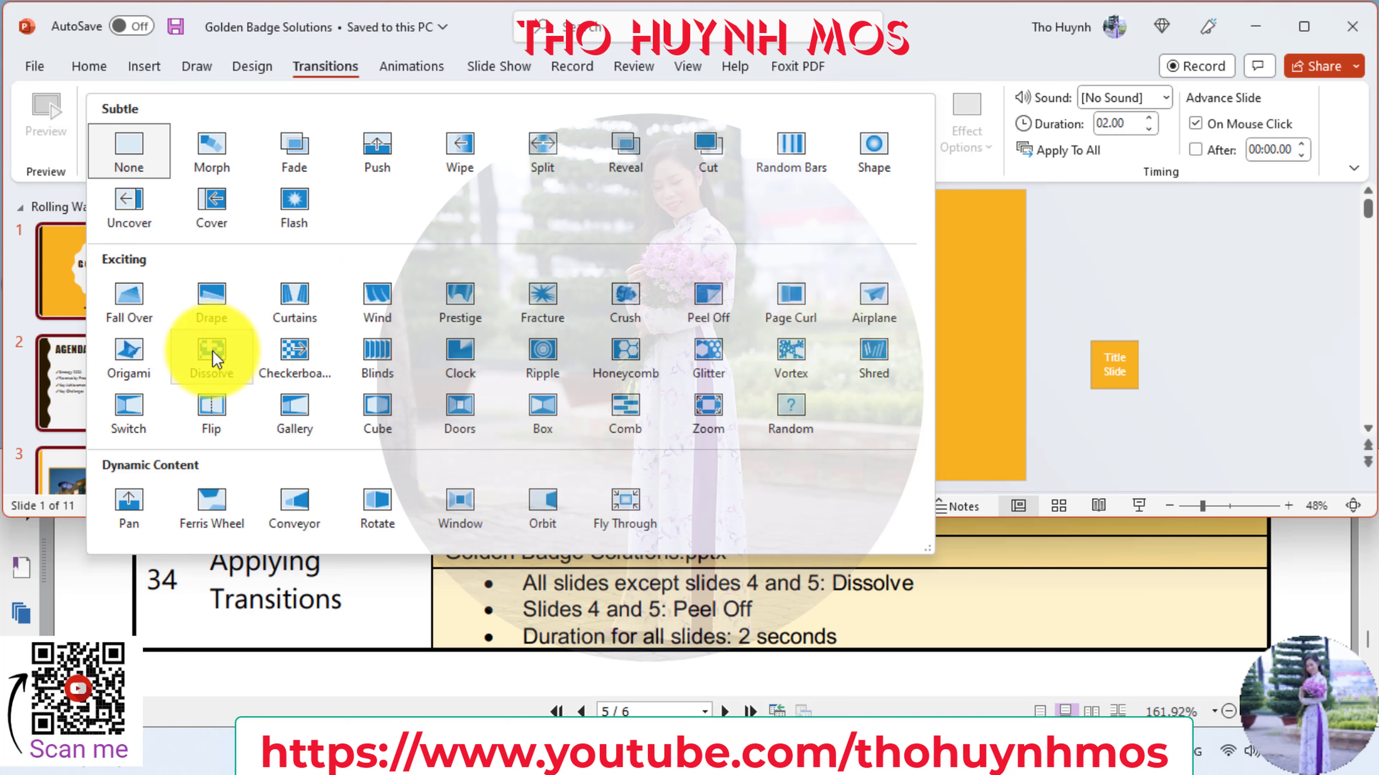
pyautogui.click(212, 350)
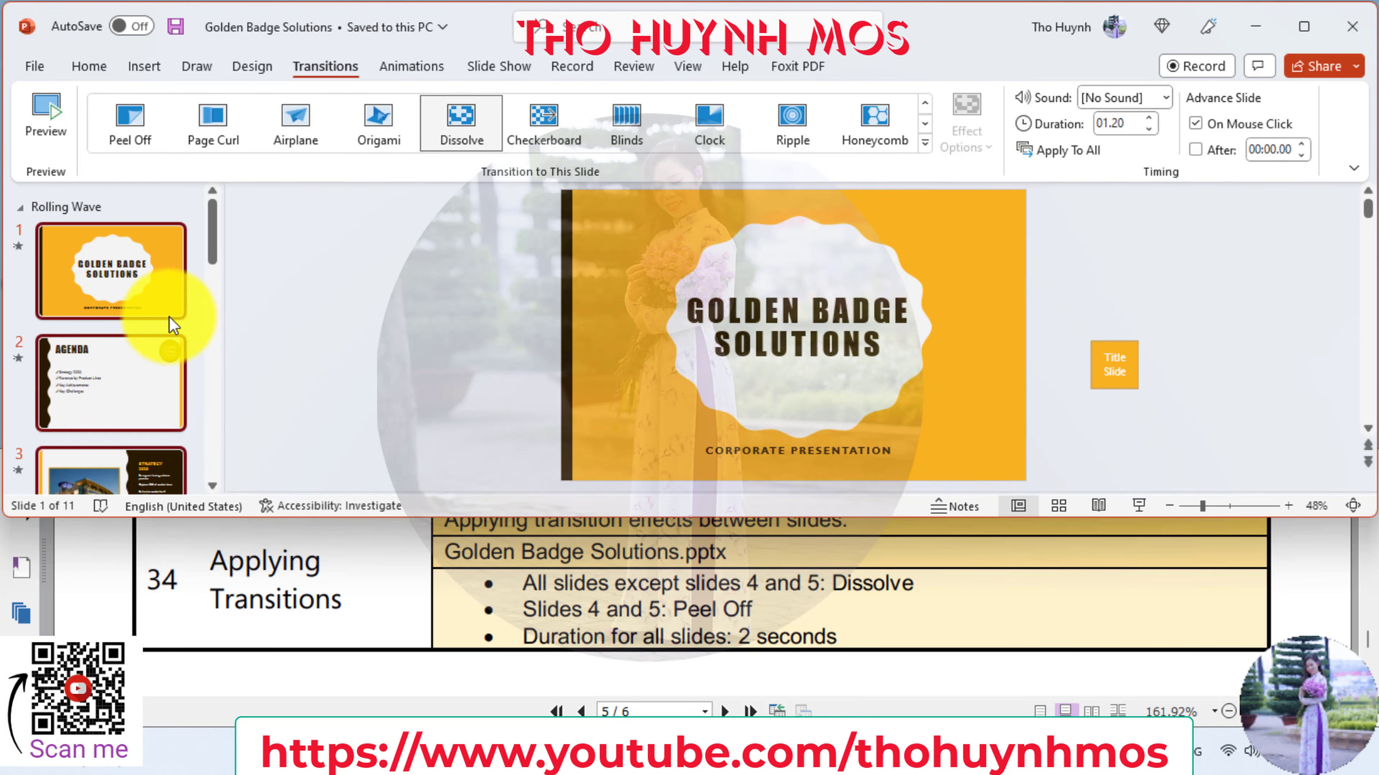
# - Give slides 4 and 5 the Peel Off transition with a 2.00-second duration
pyautogui.scroll(-1, 113, 345)
pyautogui.scroll(-2, 113, 345)
pyautogui.scroll(-2, 109, 314)
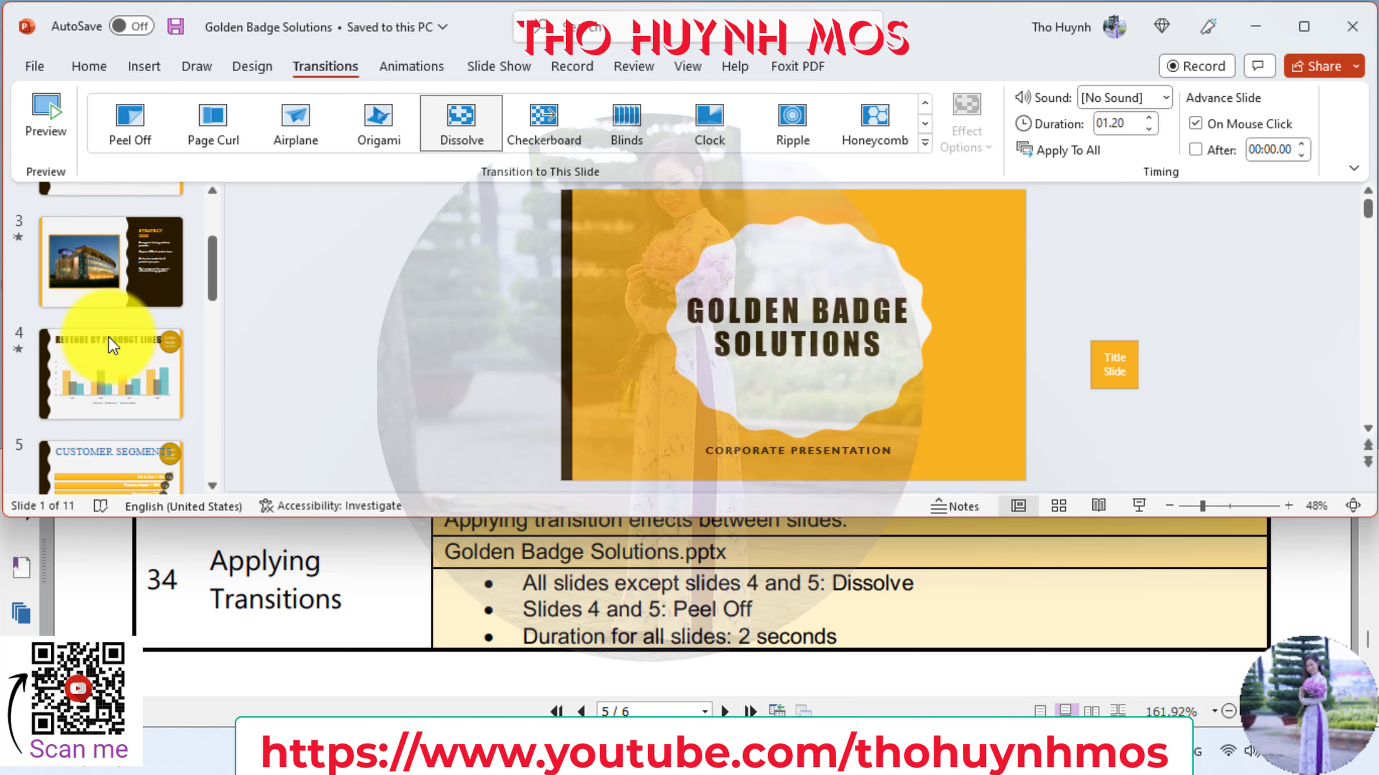
pyautogui.scroll(-2, 106, 288)
pyautogui.click(105, 272)
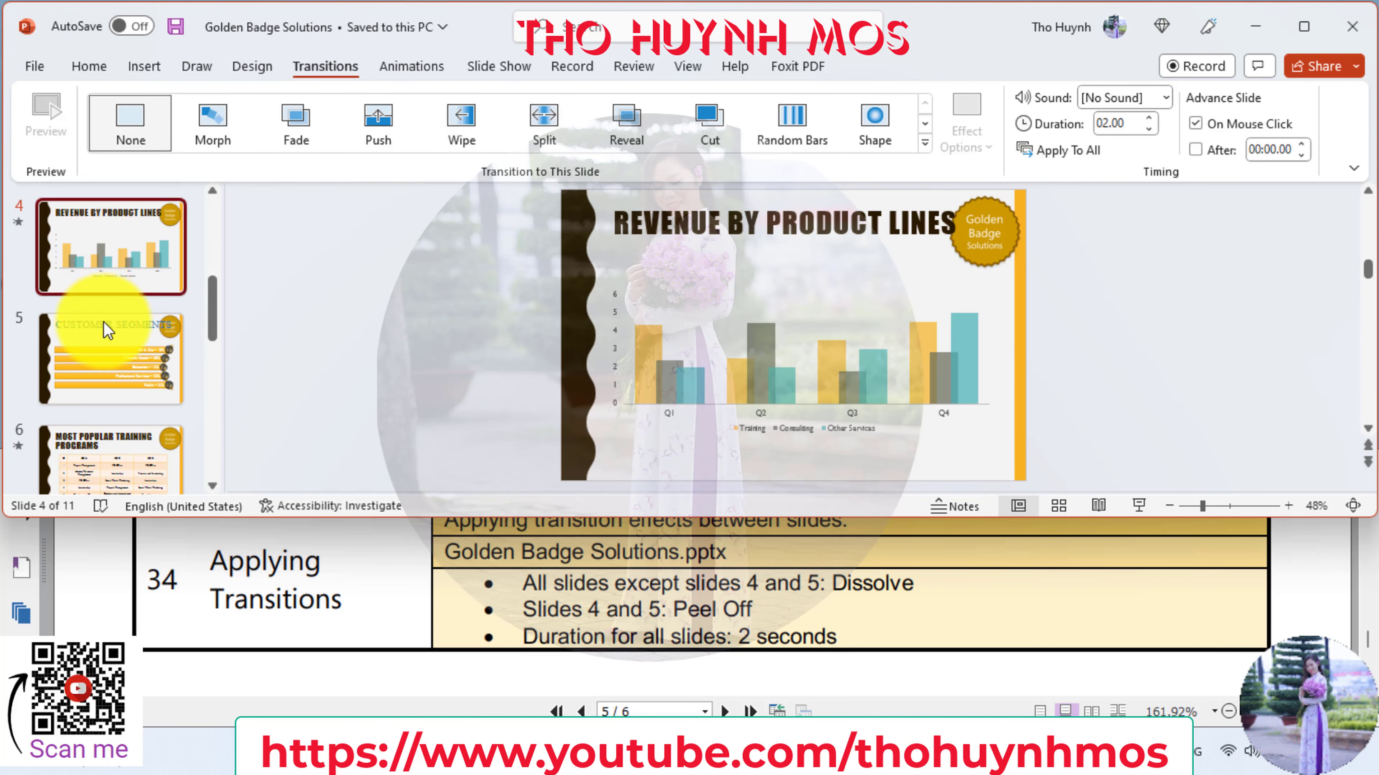
pyautogui.keyDown('ctrl'); pyautogui.click(100, 337); pyautogui.keyUp('ctrl')
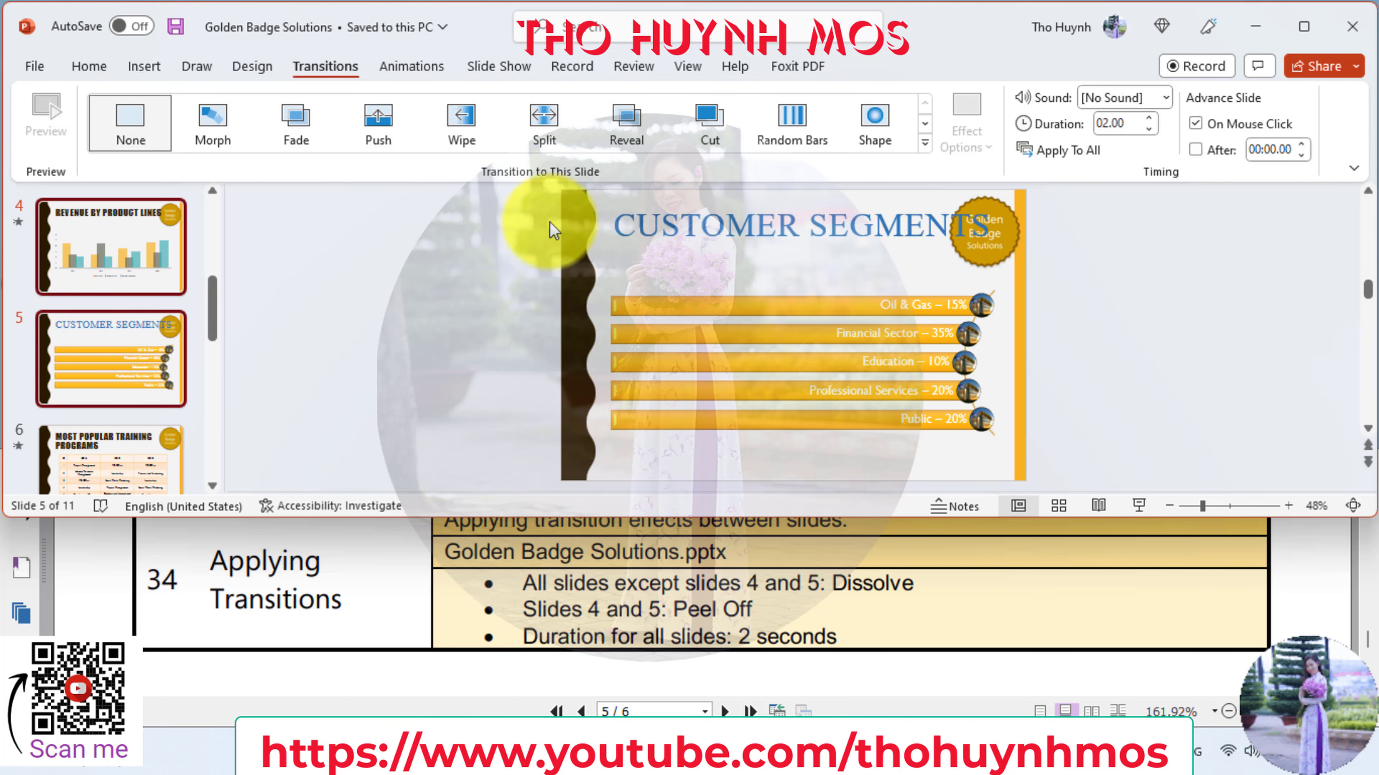
pyautogui.click(925, 143)
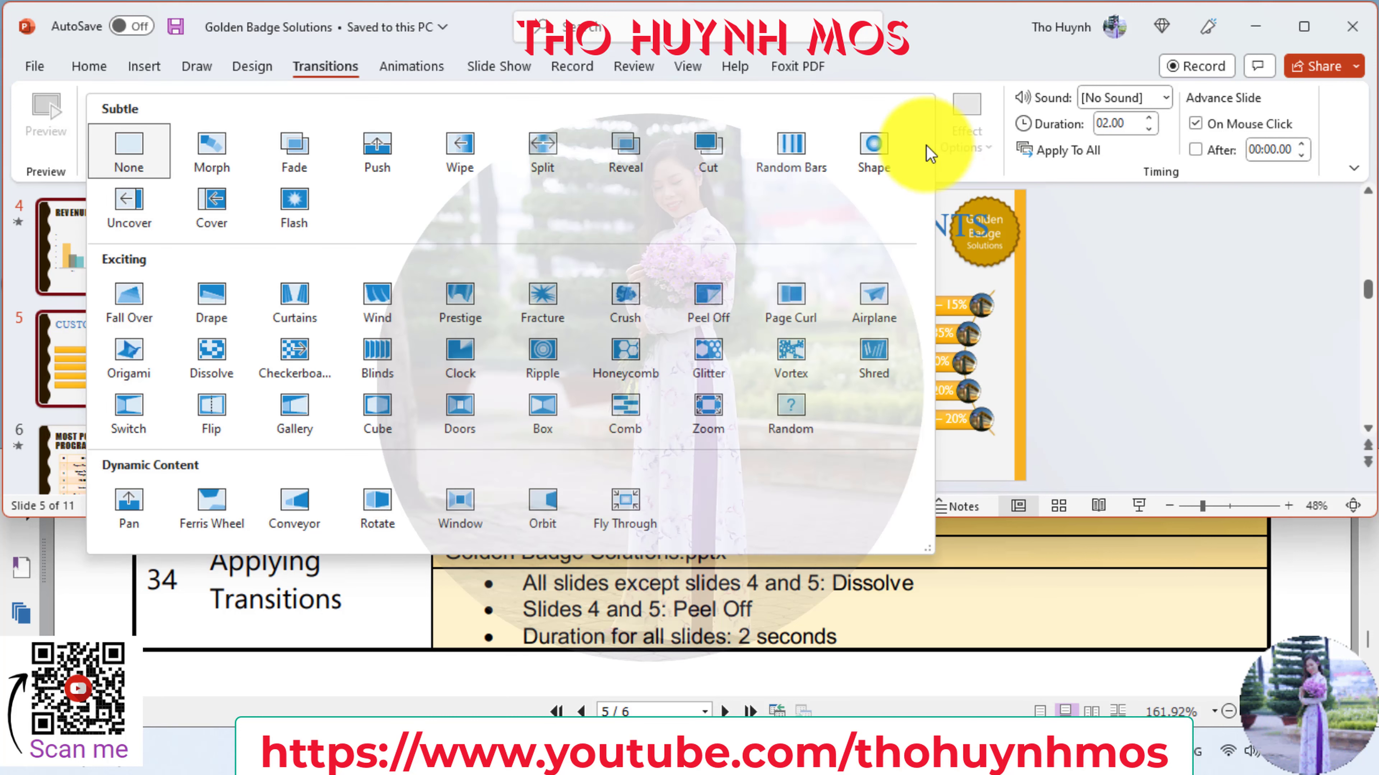
pyautogui.click(710, 304)
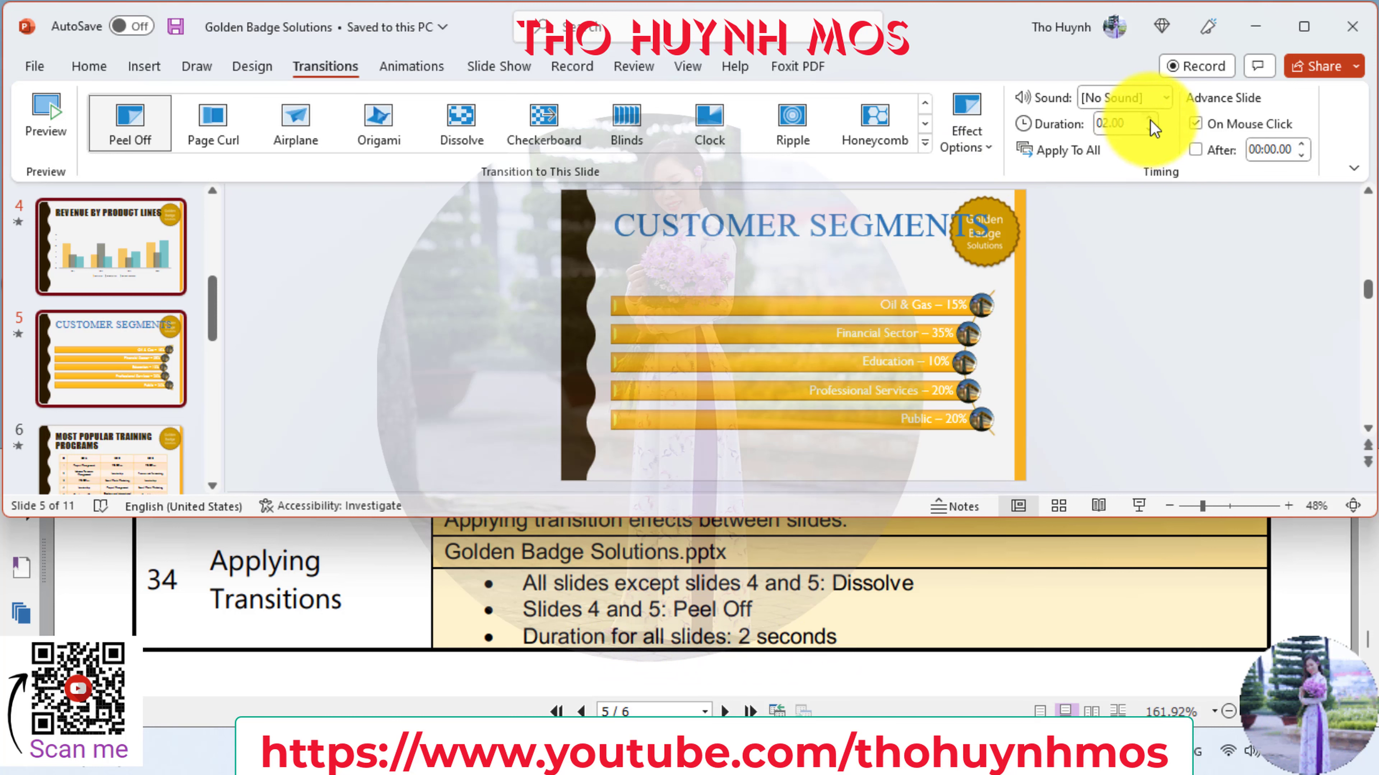
pyautogui.click(1069, 154)
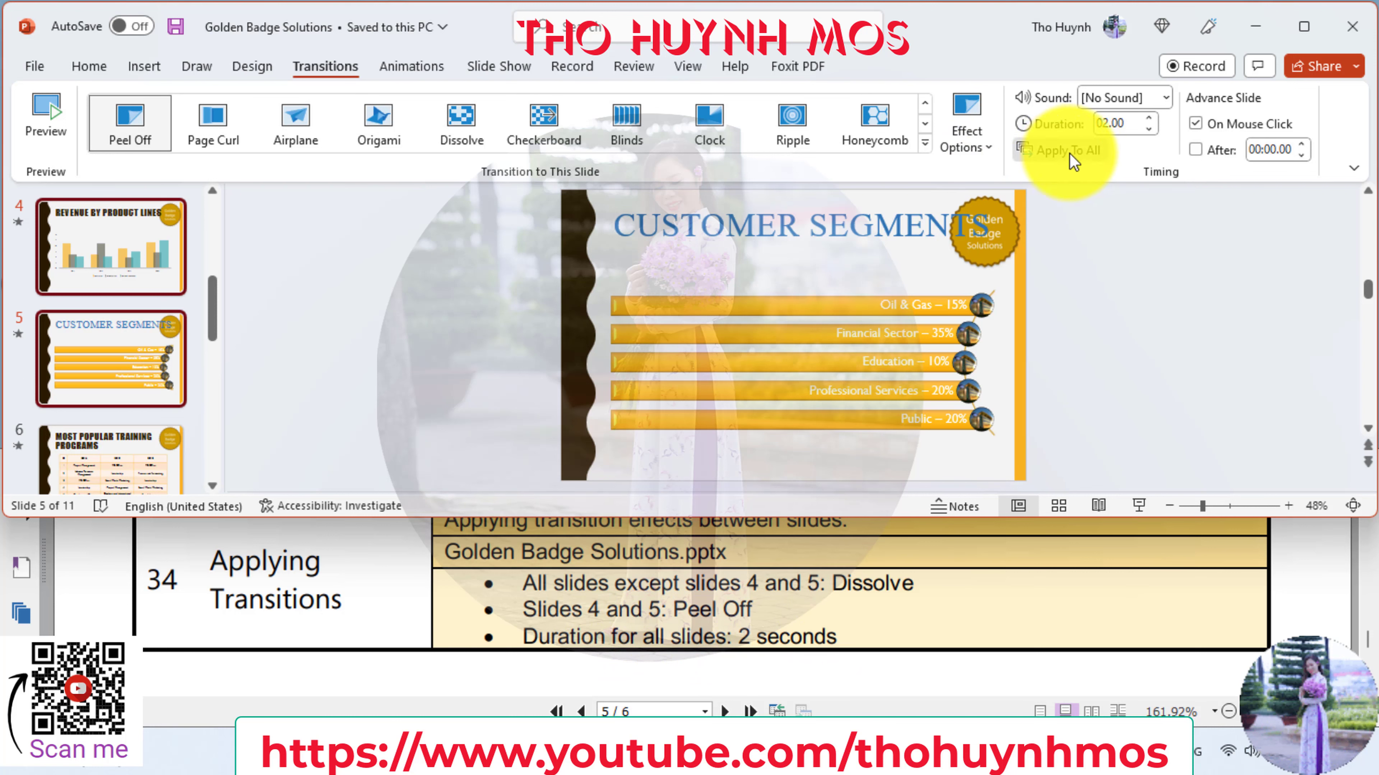
# - Scroll the practice questions PDF to the slide-numbering task
pyautogui.click(892, 584)
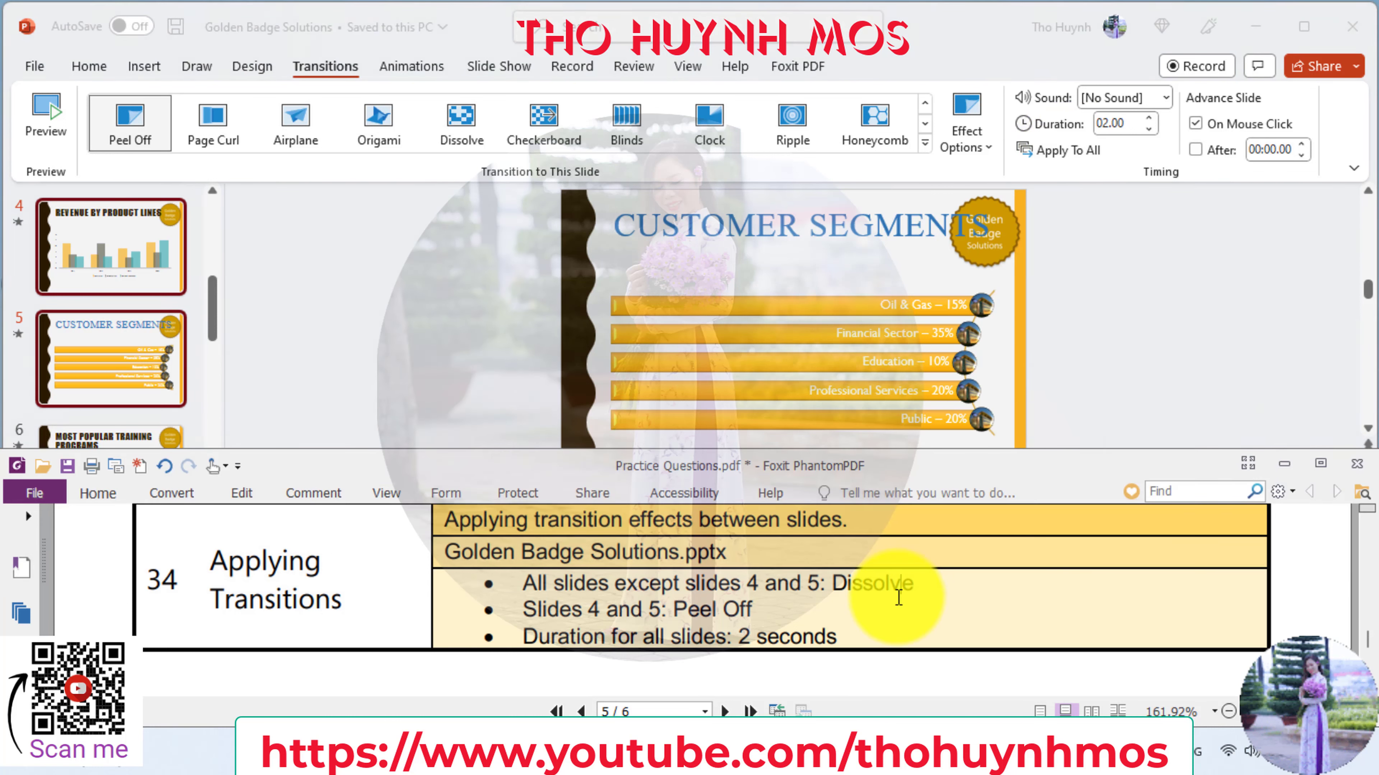
pyautogui.scroll(-1, 896, 592)
pyautogui.scroll(-1, 898, 598)
pyautogui.scroll(-1, 898, 597)
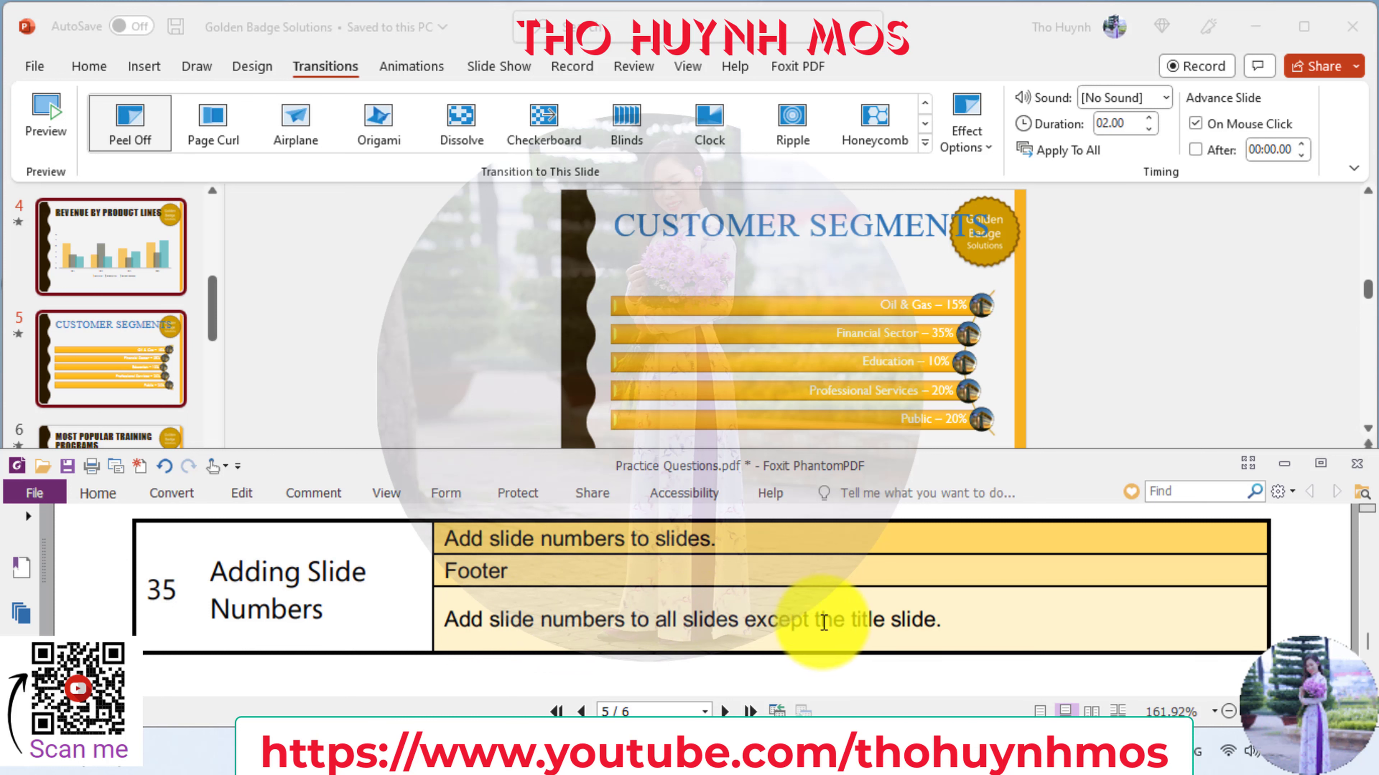
# - Turn on slide numbers for all slides except the title slide, then show task 36
pyautogui.click(142, 65)
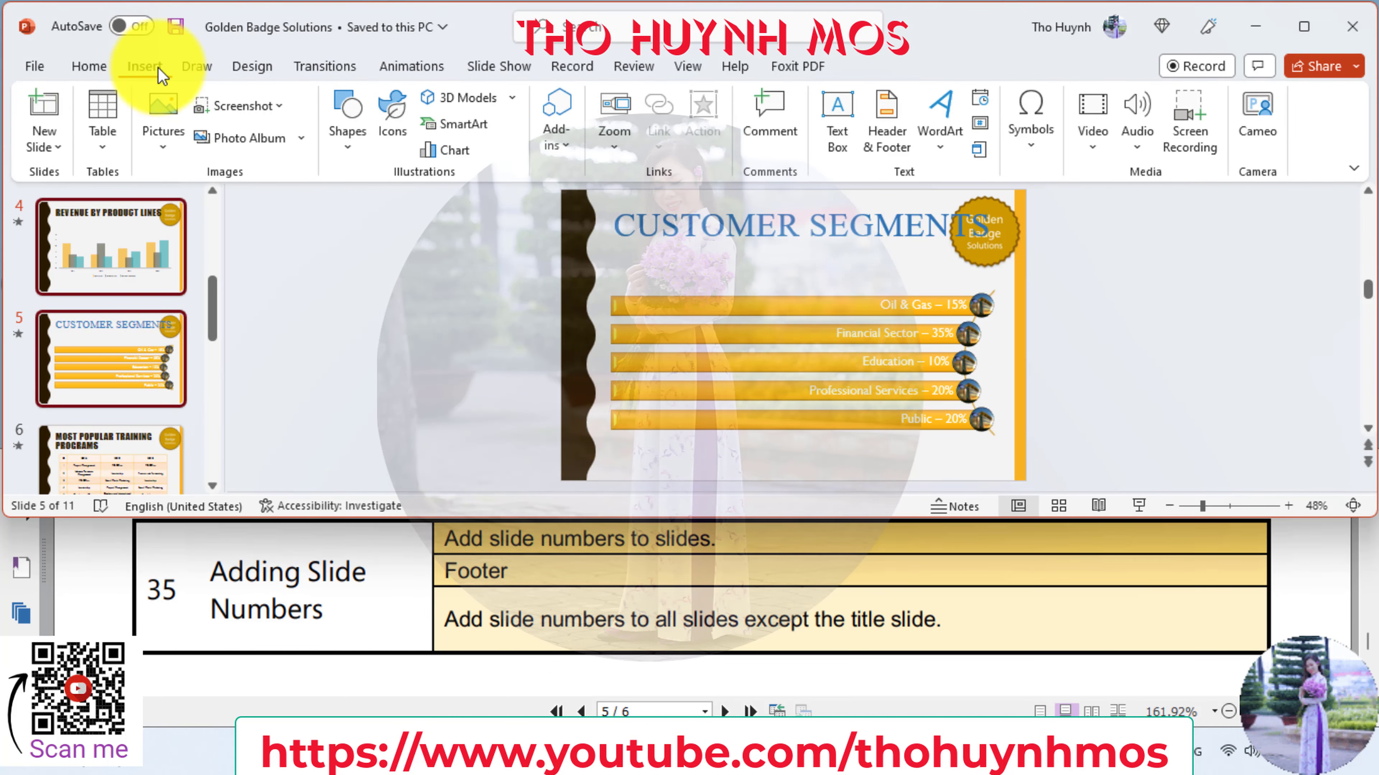
pyautogui.click(891, 144)
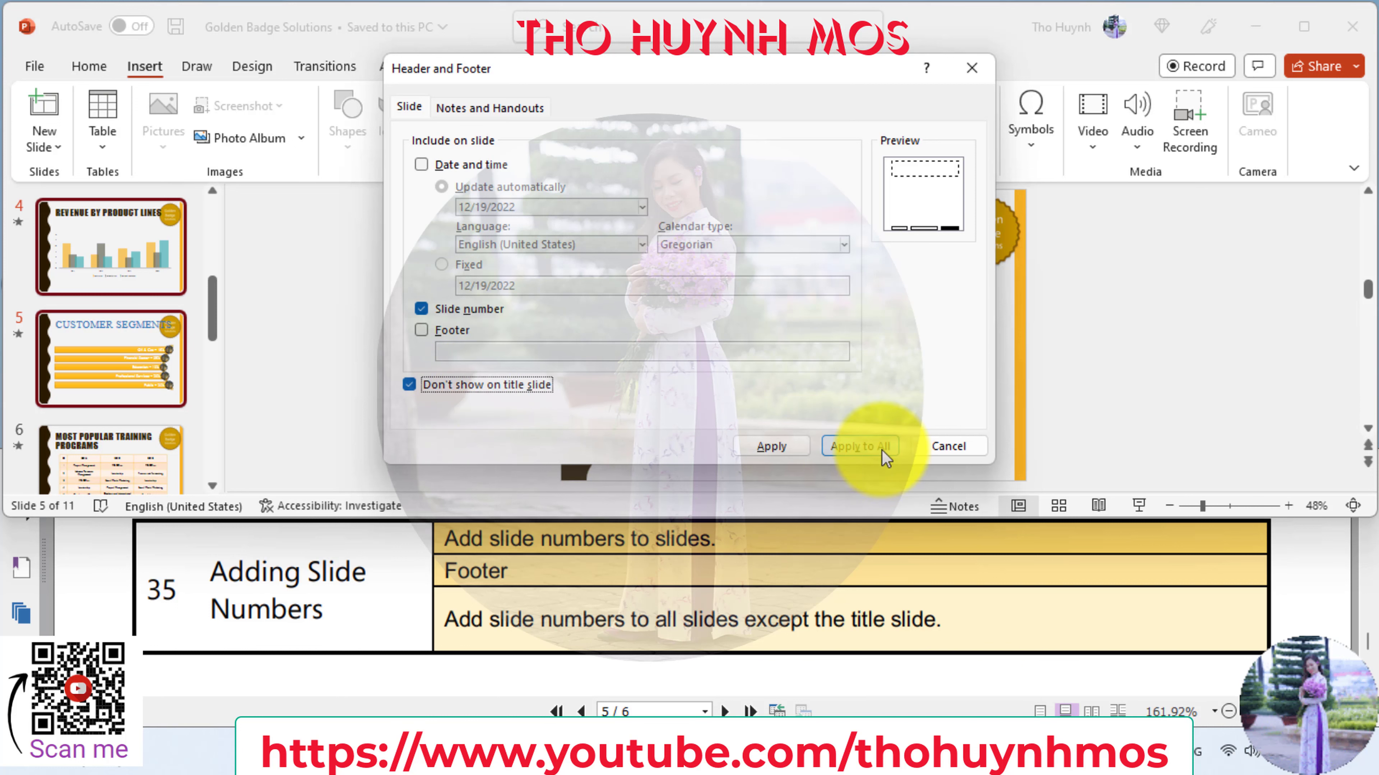
pyautogui.click(863, 448)
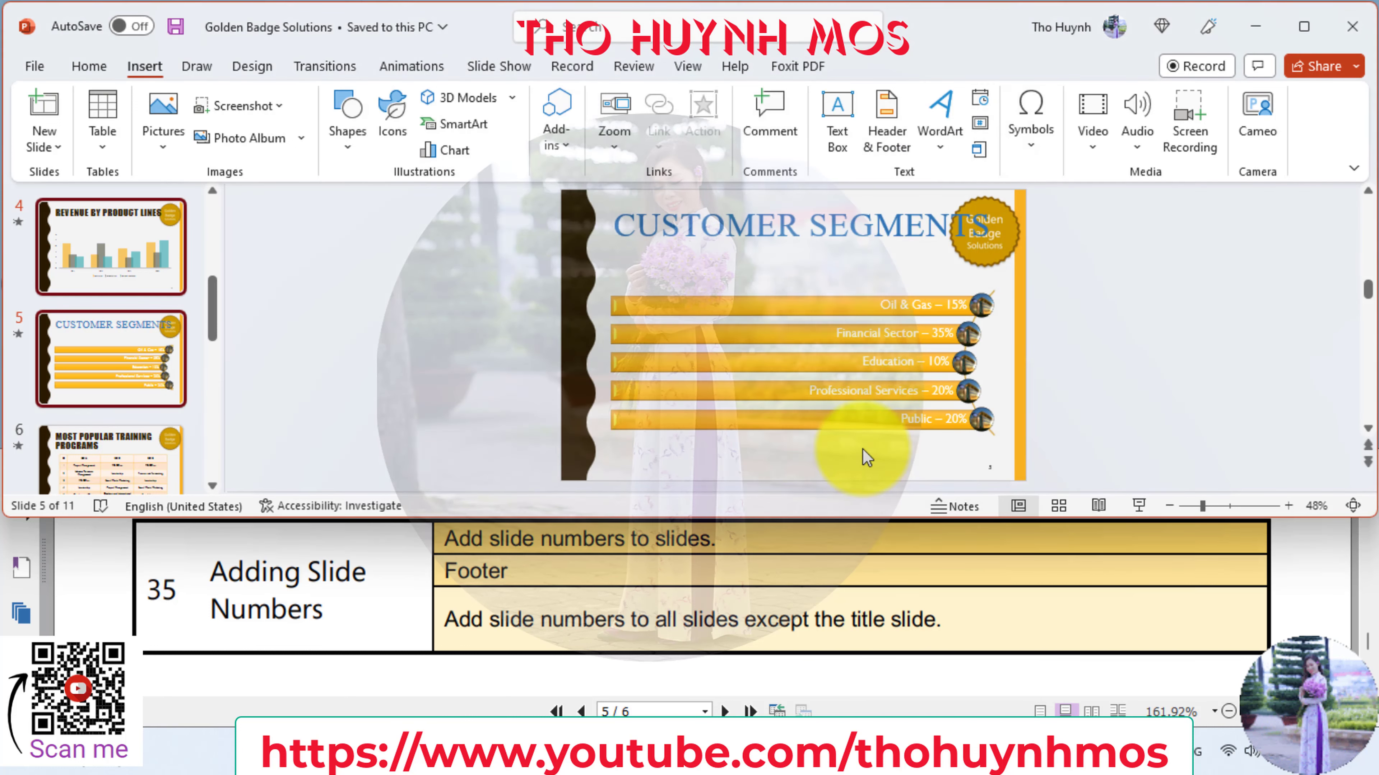
pyautogui.click(836, 633)
pyautogui.scroll(-2, 848, 617)
pyautogui.scroll(-1, 847, 617)
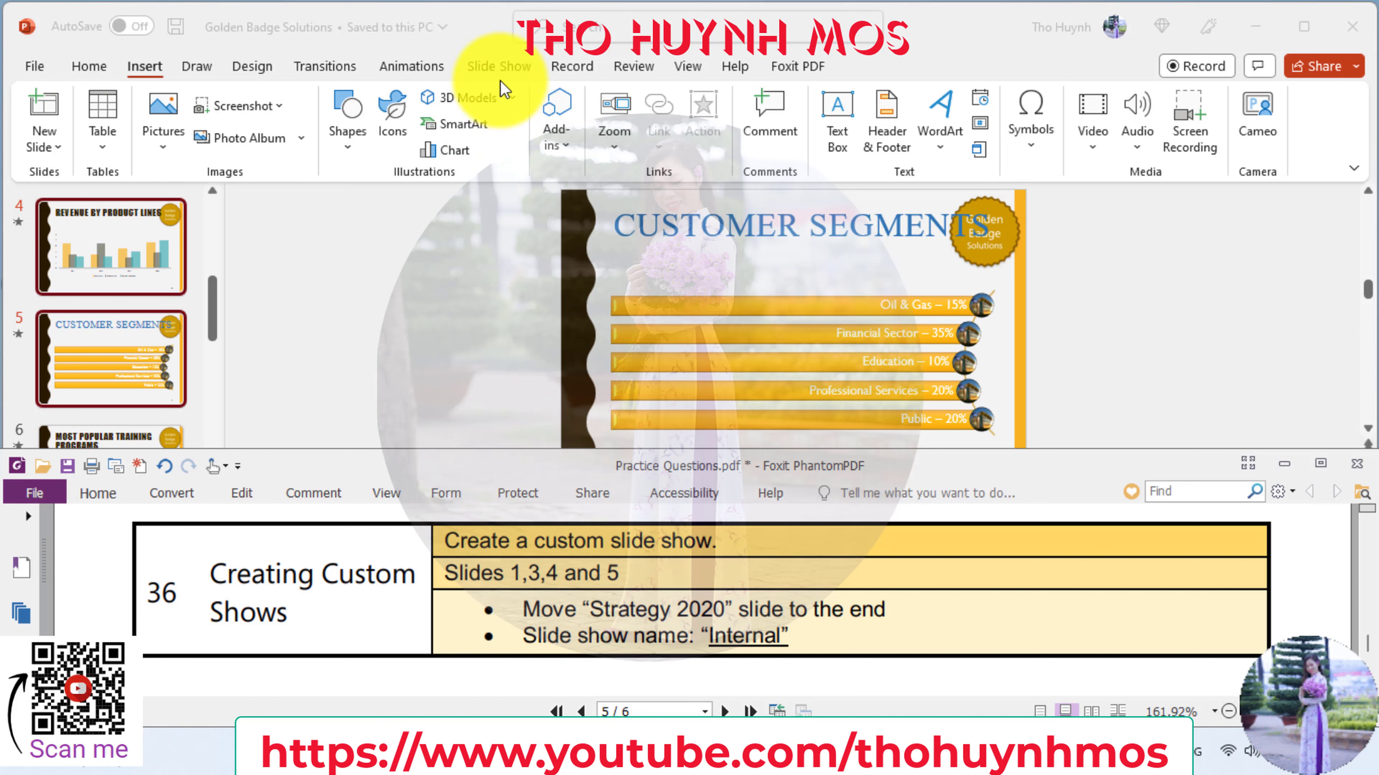
# - Start a new custom show and add slides 1, 3 (Strategy 2020), 4 and 5
pyautogui.click(501, 65)
pyautogui.click(501, 64)
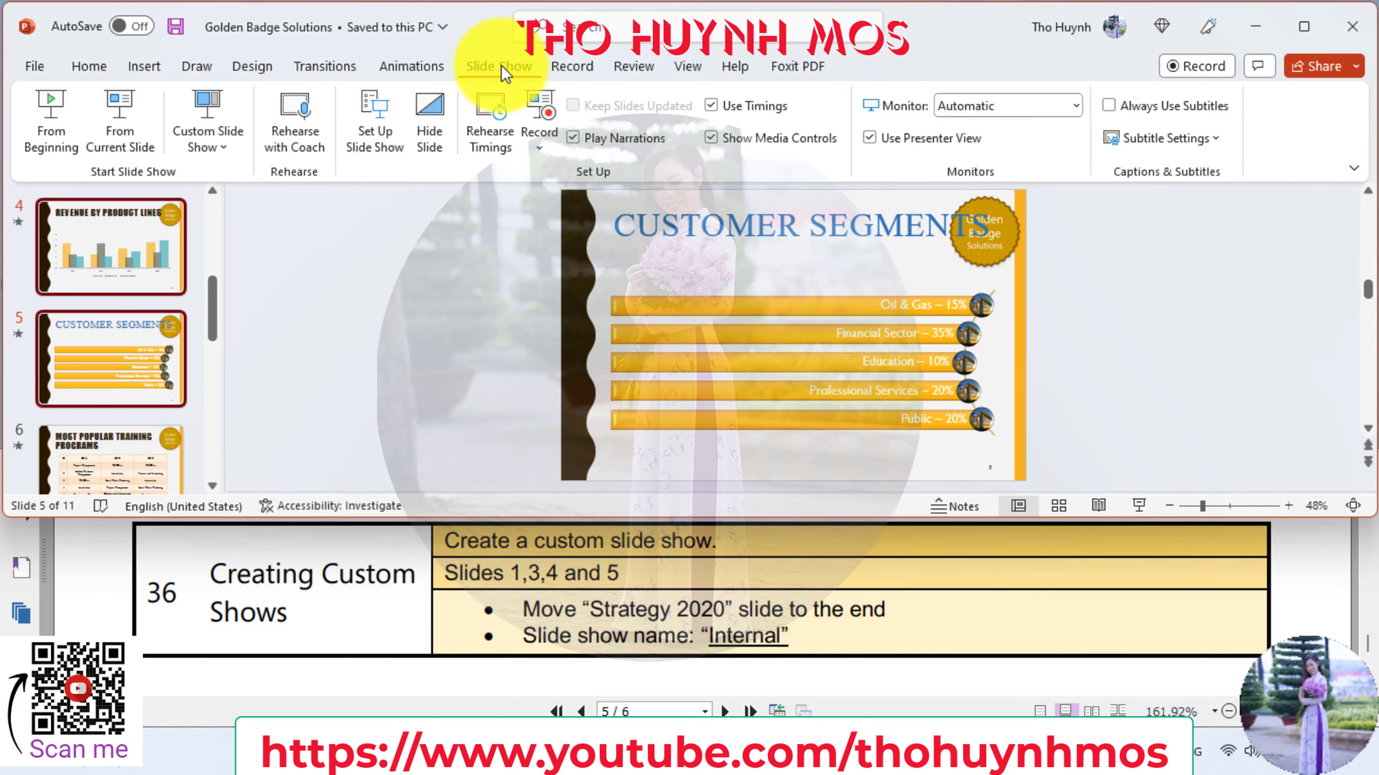
pyautogui.click(231, 152)
pyautogui.click(239, 179)
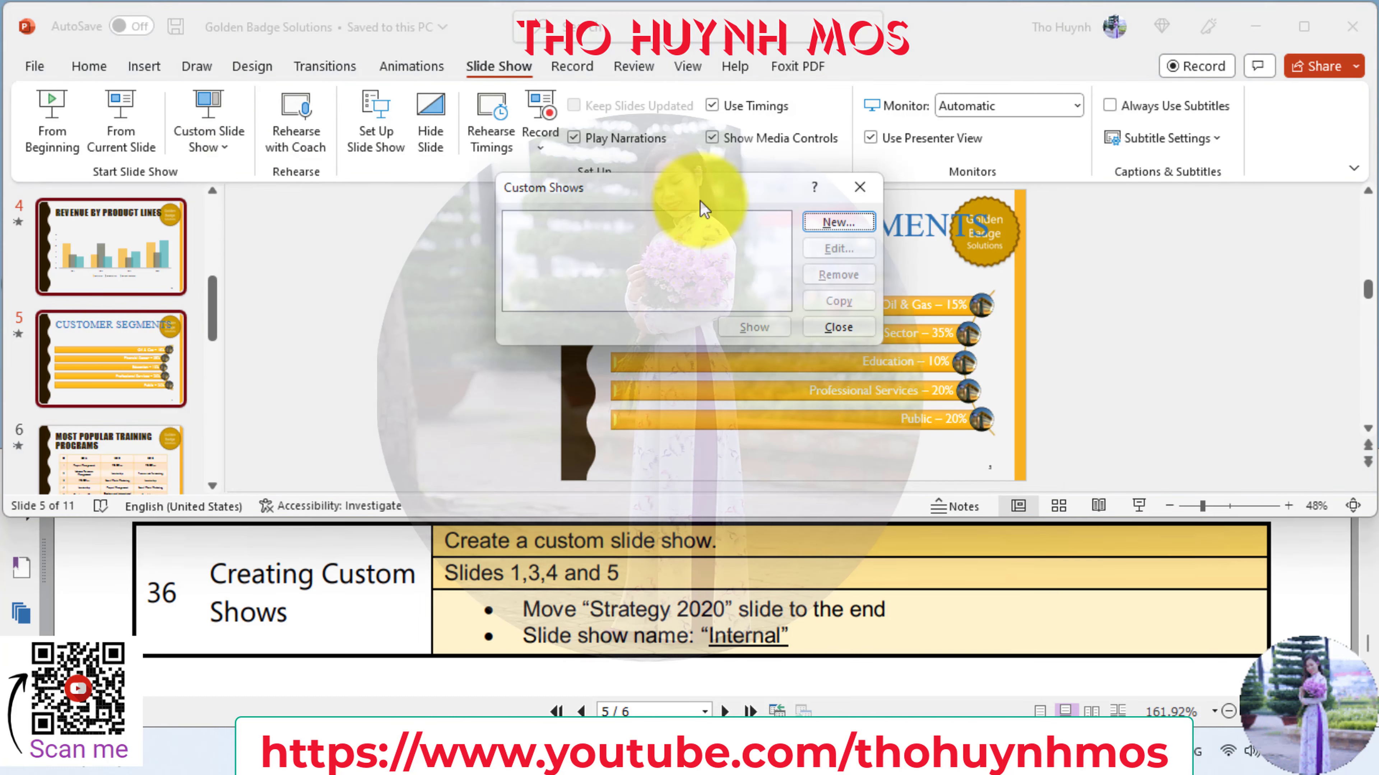
pyautogui.click(833, 225)
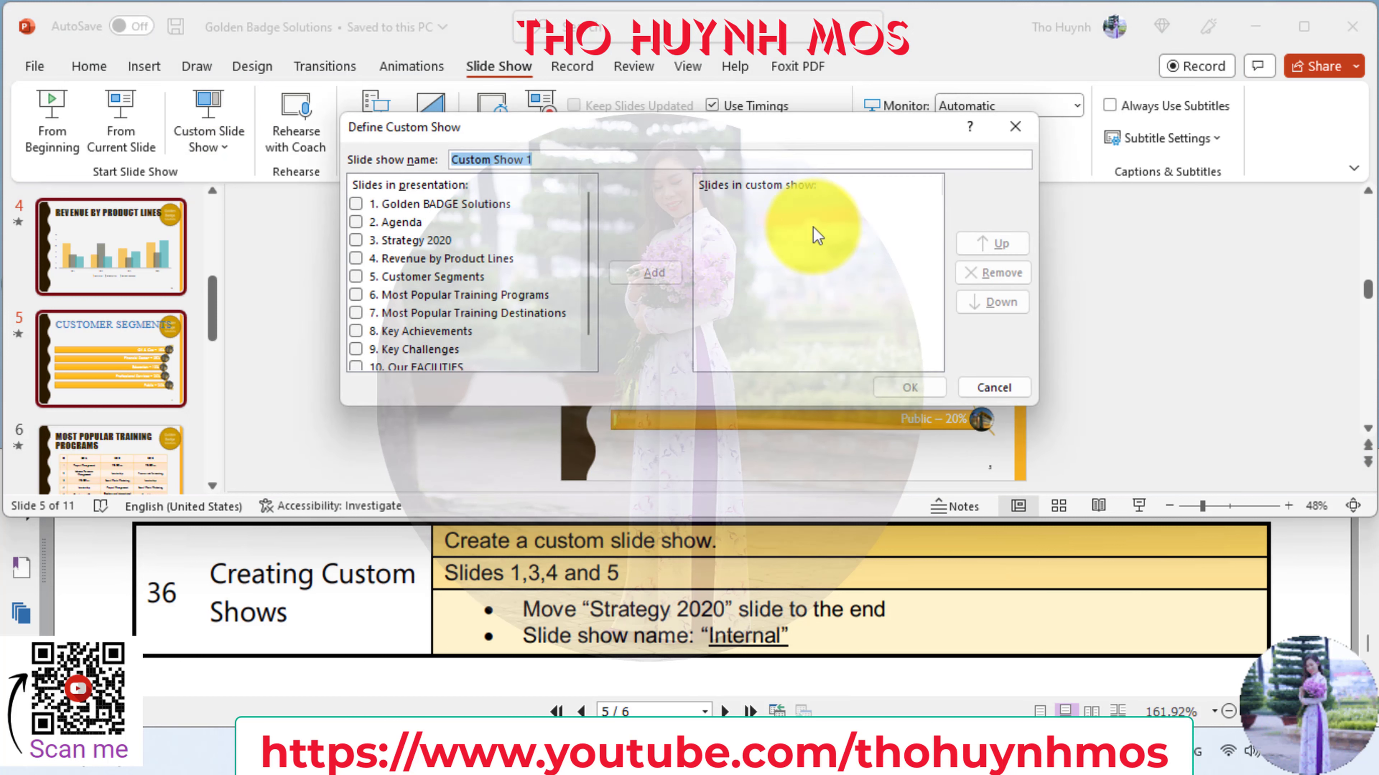
pyautogui.click(358, 205)
pyautogui.click(358, 240)
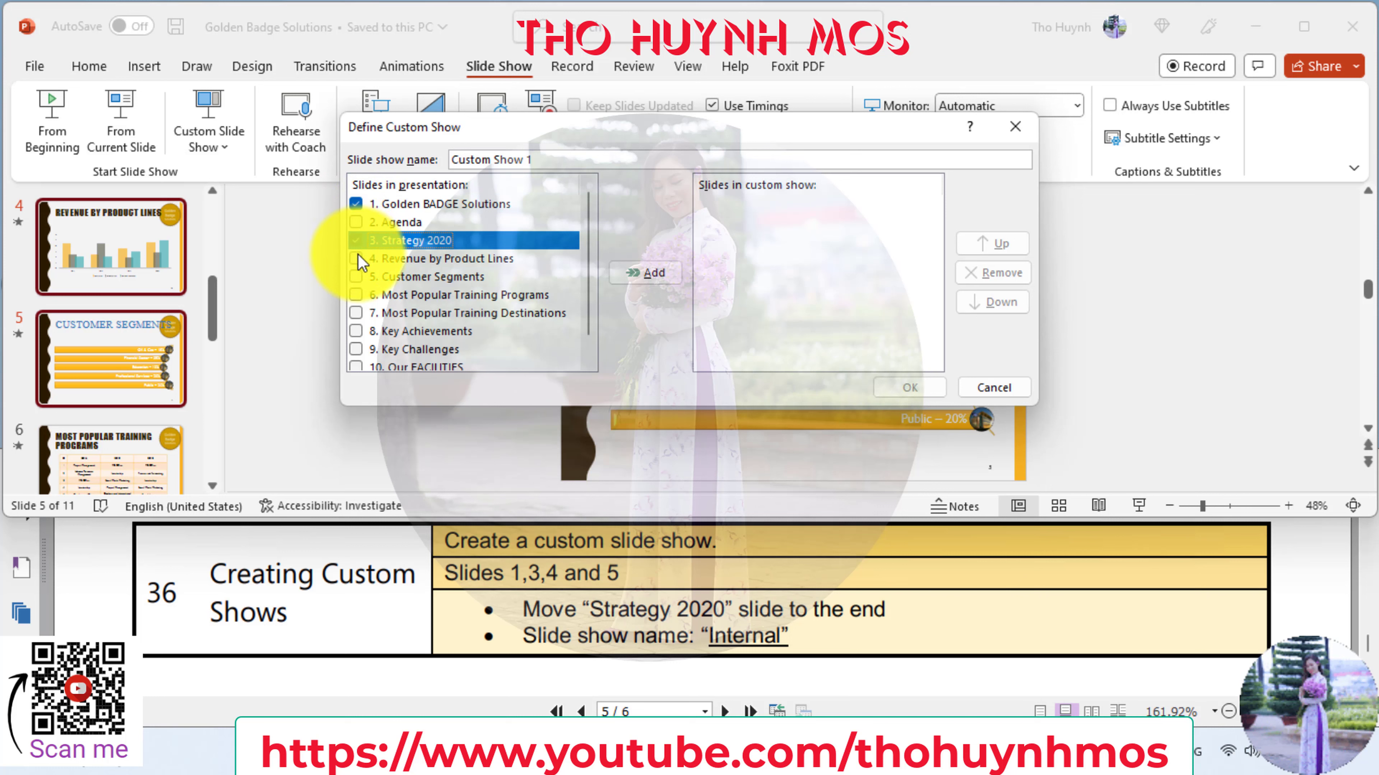
pyautogui.click(359, 260)
pyautogui.click(358, 277)
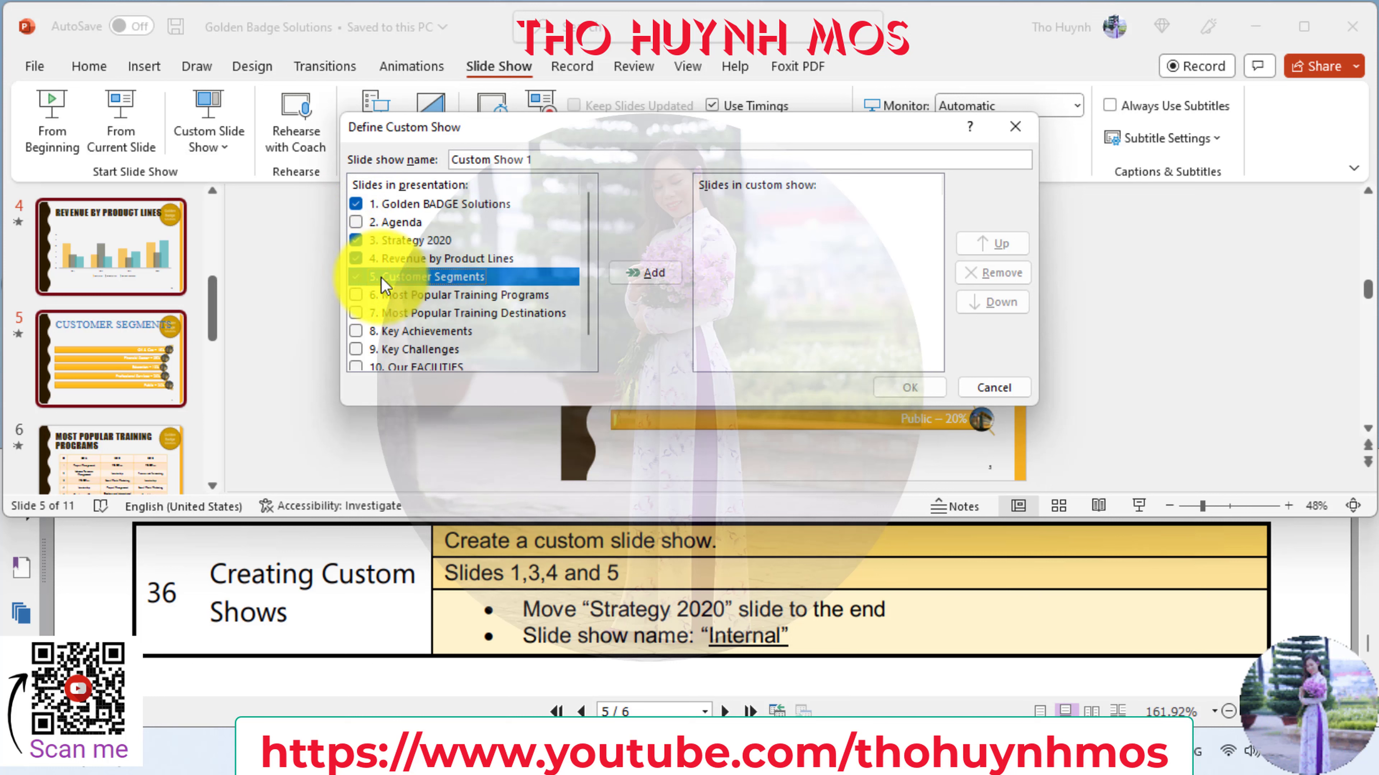
pyautogui.click(667, 282)
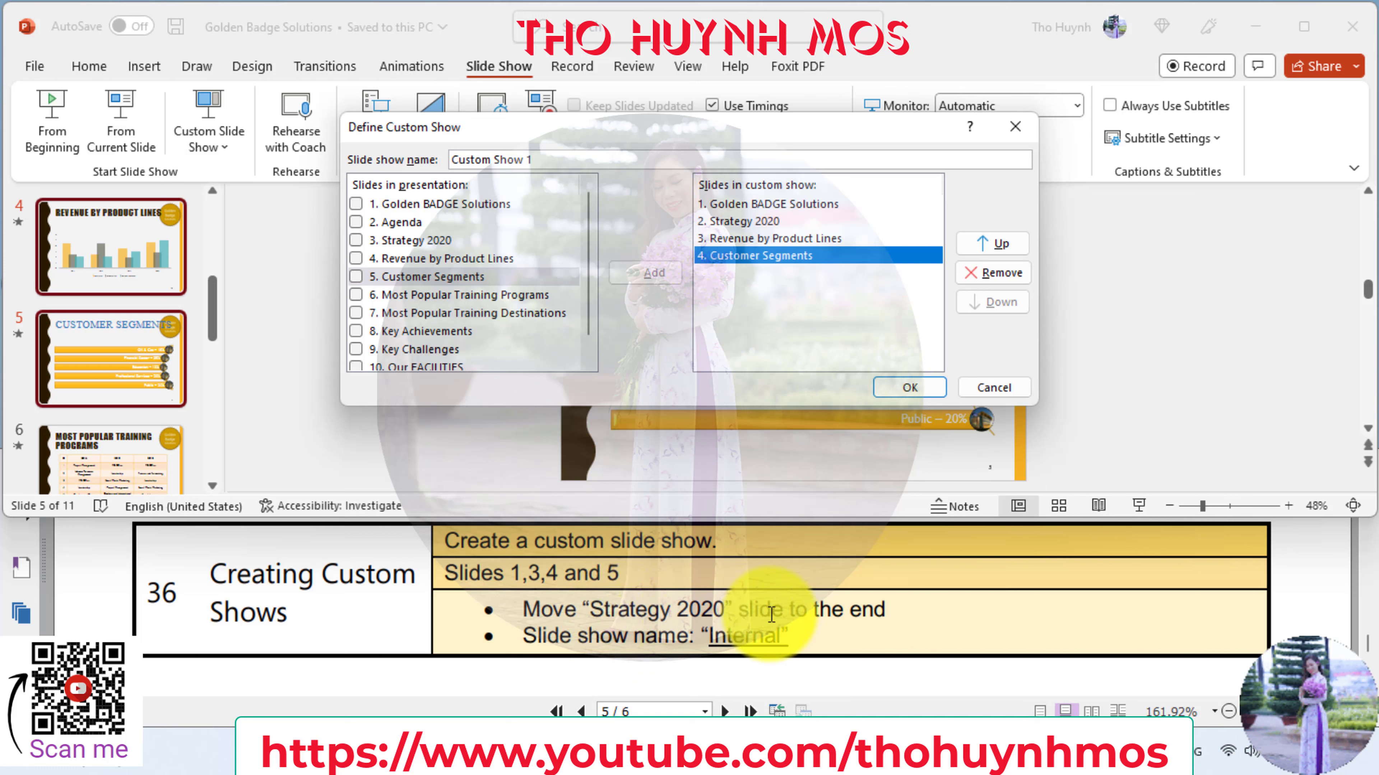
# - Move Strategy 2020 to the end of the show, name it 'Internal', and confirm
pyautogui.click(758, 220)
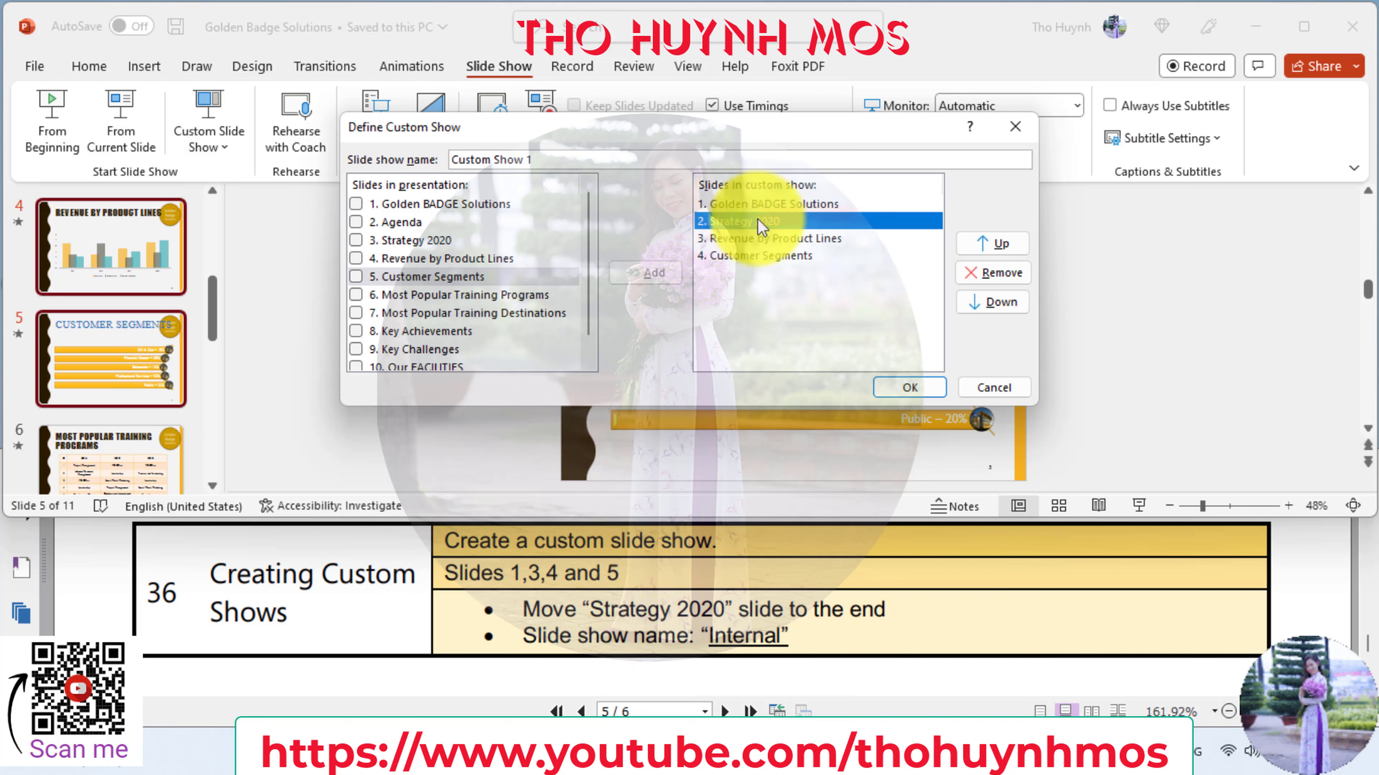
pyautogui.click(999, 302)
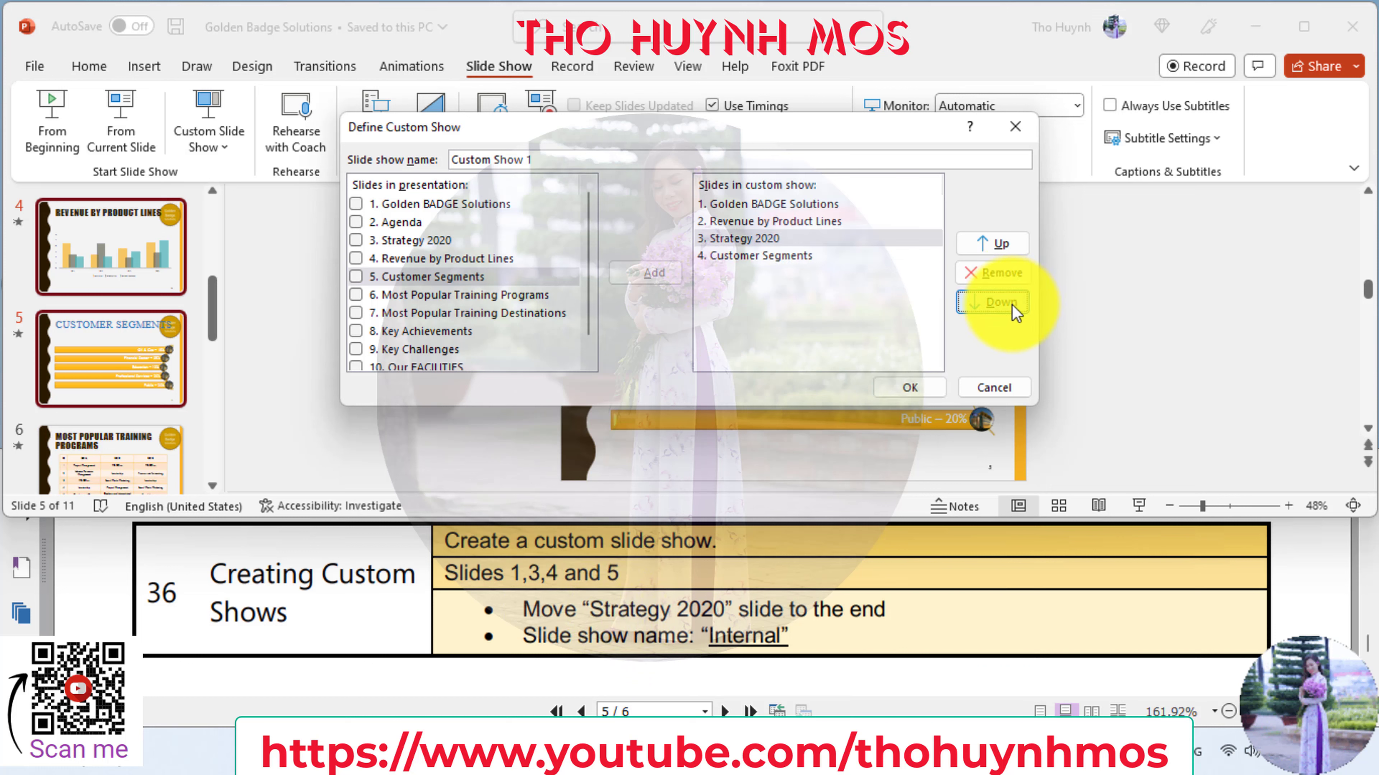
pyautogui.click(998, 302)
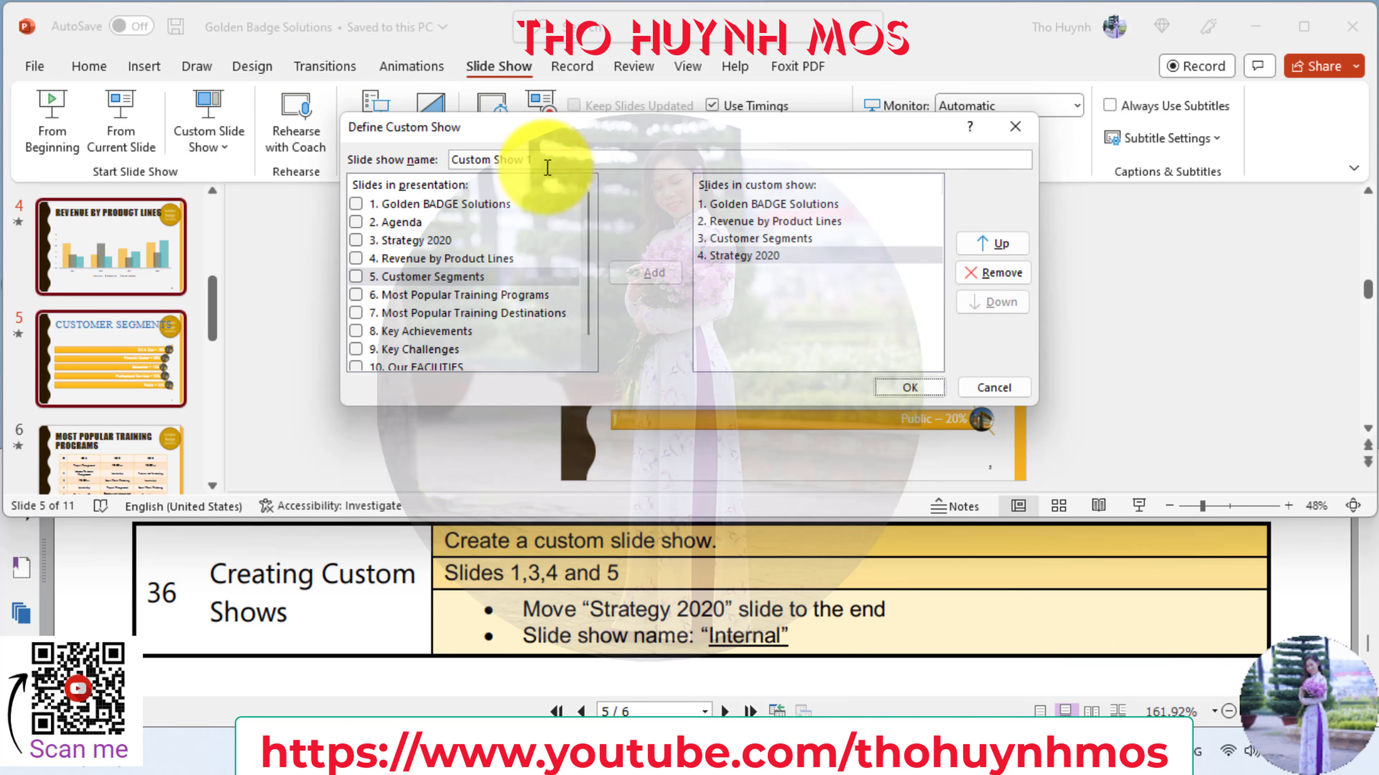
pyautogui.moveTo(453, 159); pyautogui.dragTo(604, 188)
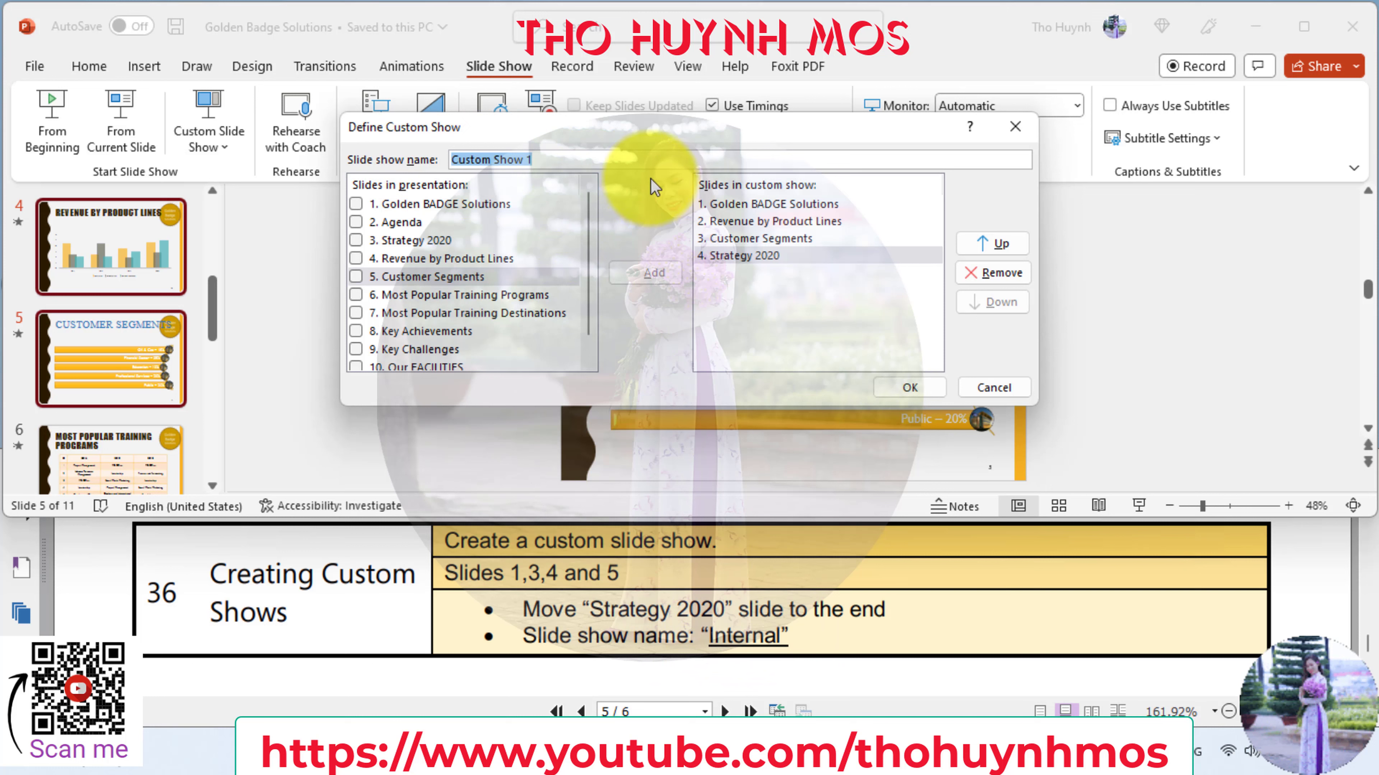
pyautogui.write('Inter')
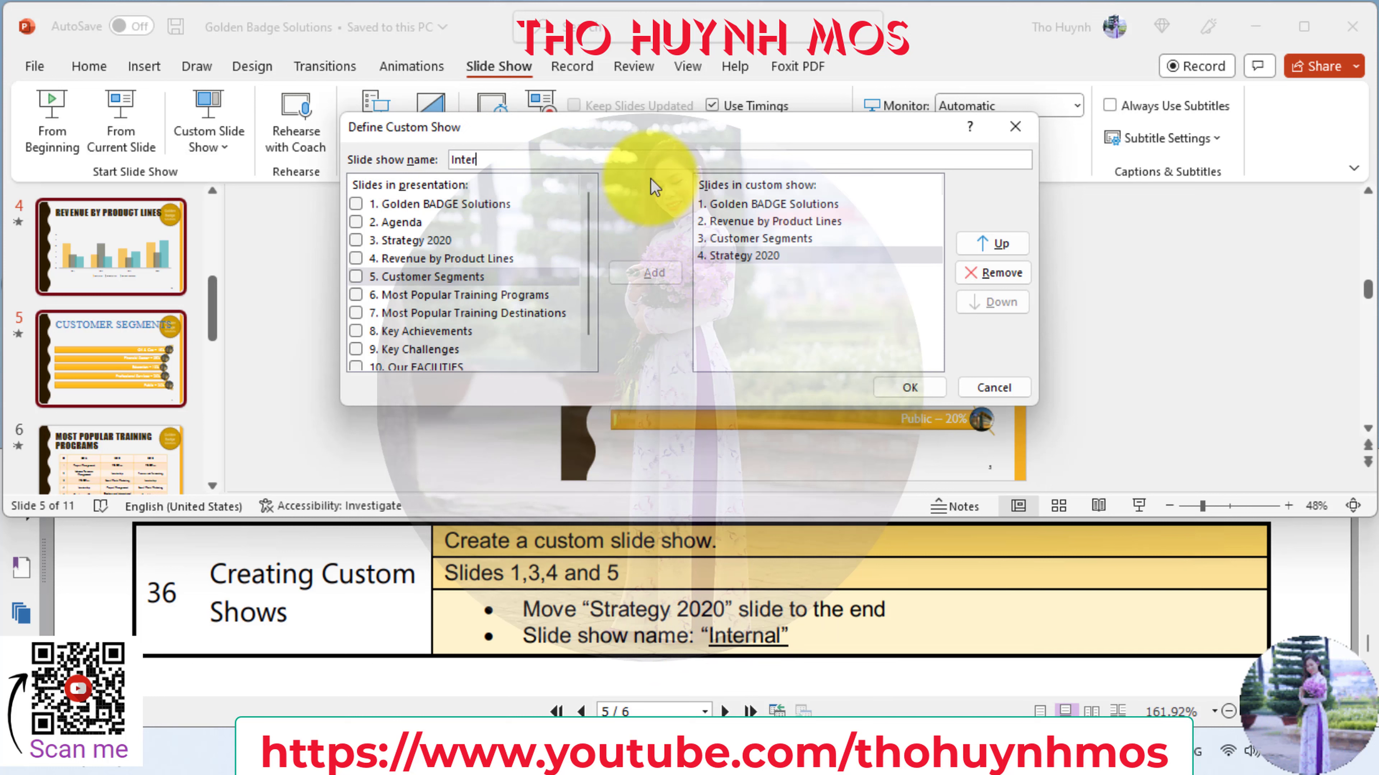
pyautogui.write('n')
pyautogui.write('al')
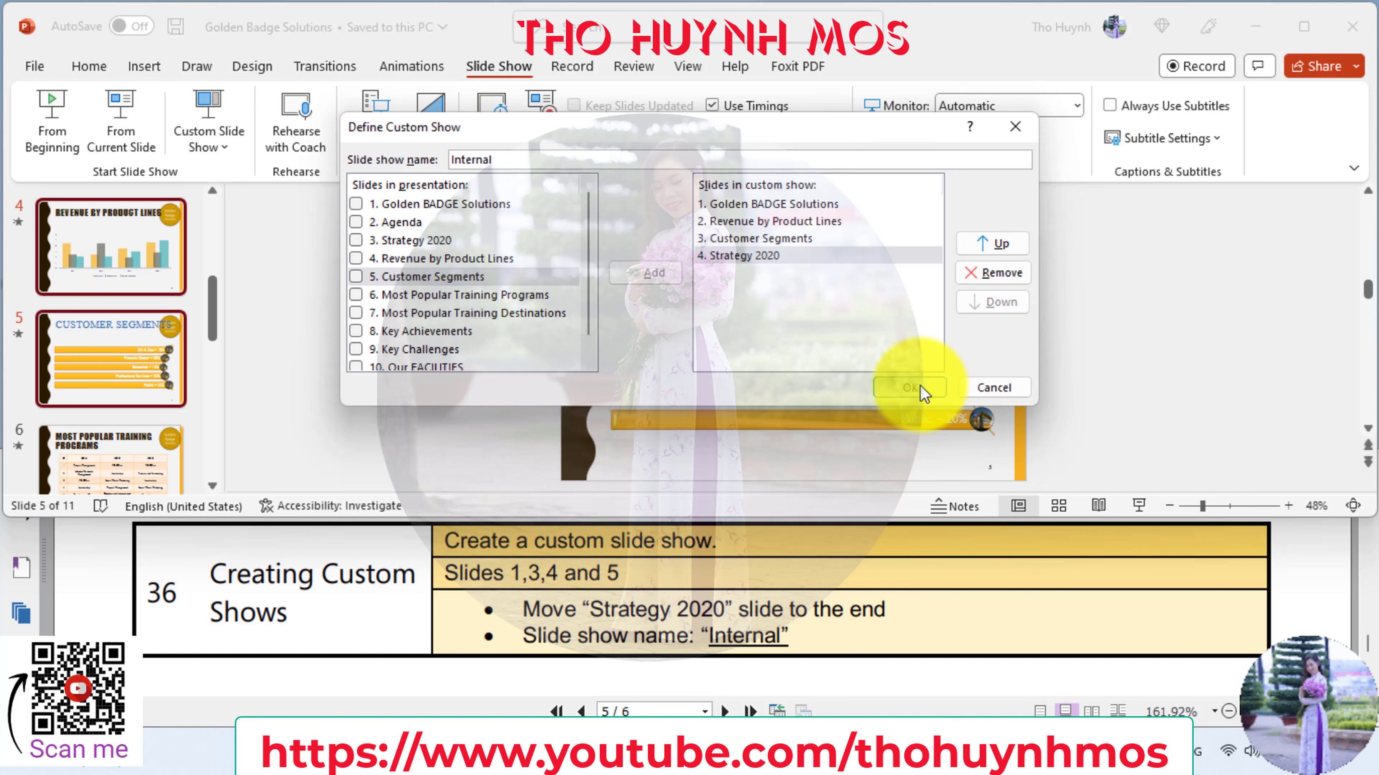
pyautogui.click(909, 387)
pyautogui.click(845, 327)
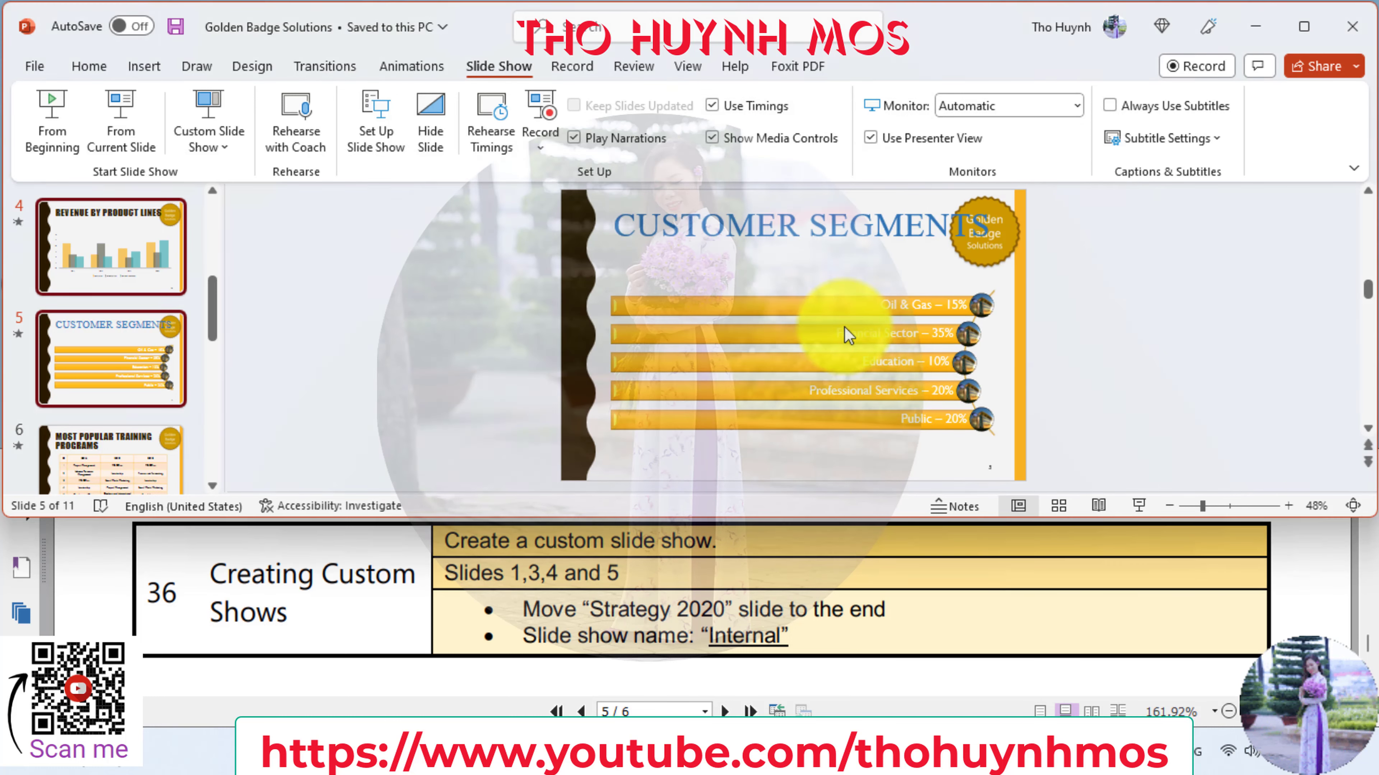
pyautogui.click(856, 597)
# - Run Inspect Document from Check for Issues on the presentation's File Info page
pyautogui.scroll(-2, 857, 597)
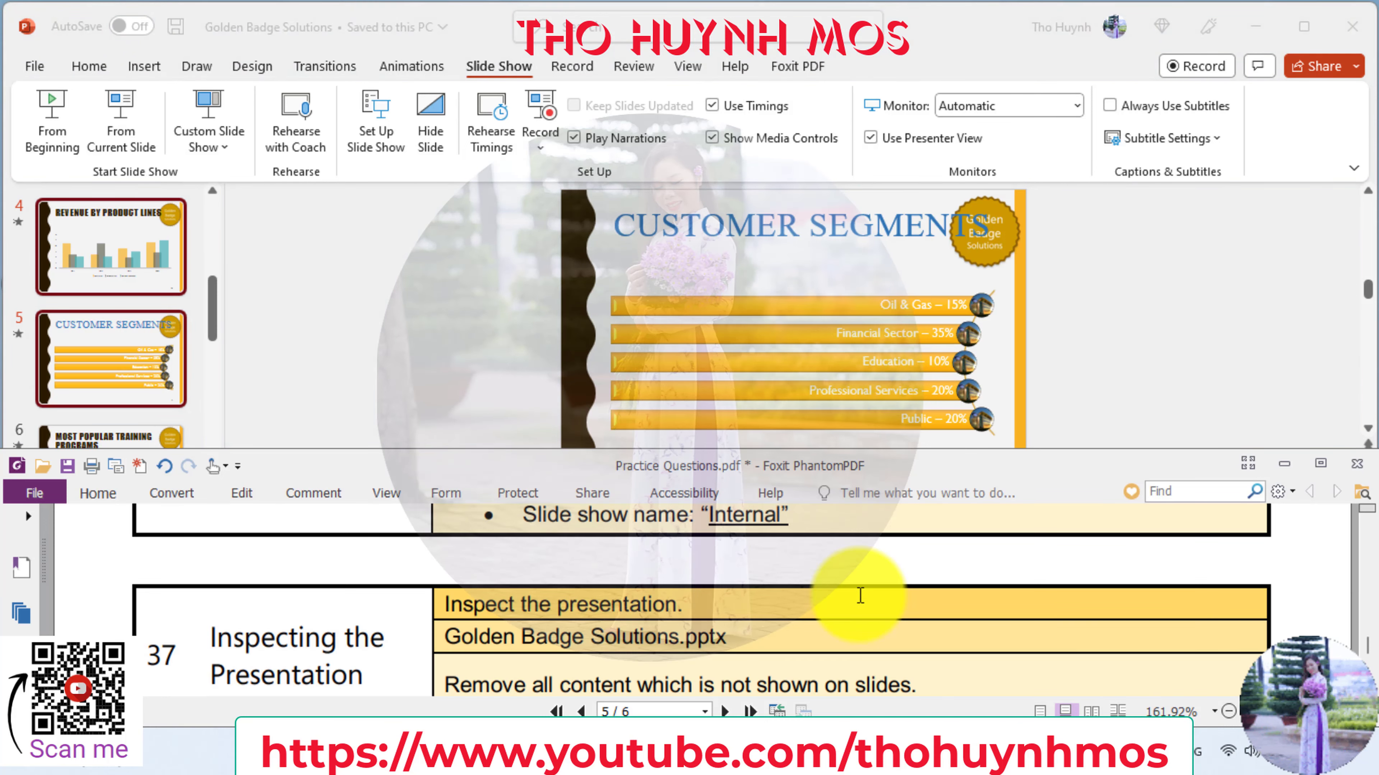
pyautogui.scroll(-2, 858, 598)
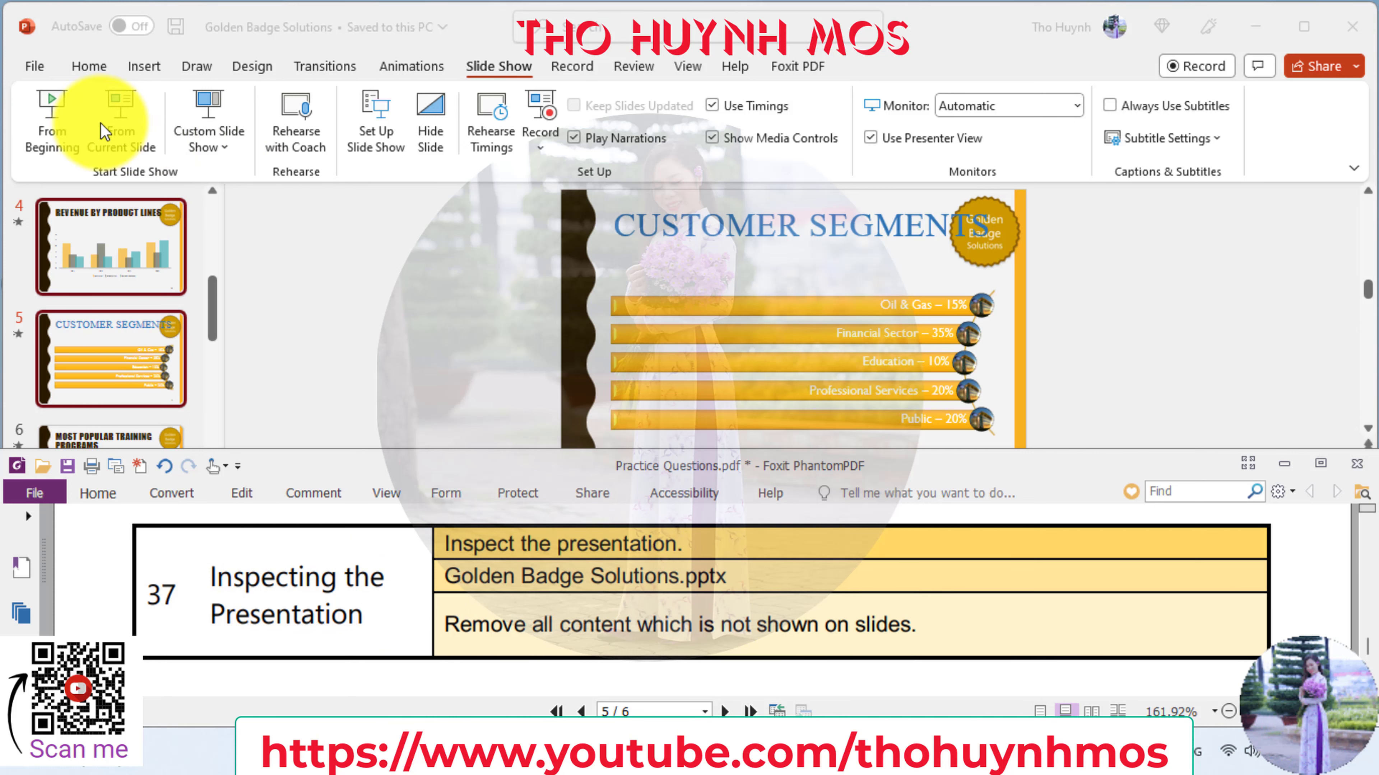
pyautogui.click(34, 70)
pyautogui.click(35, 67)
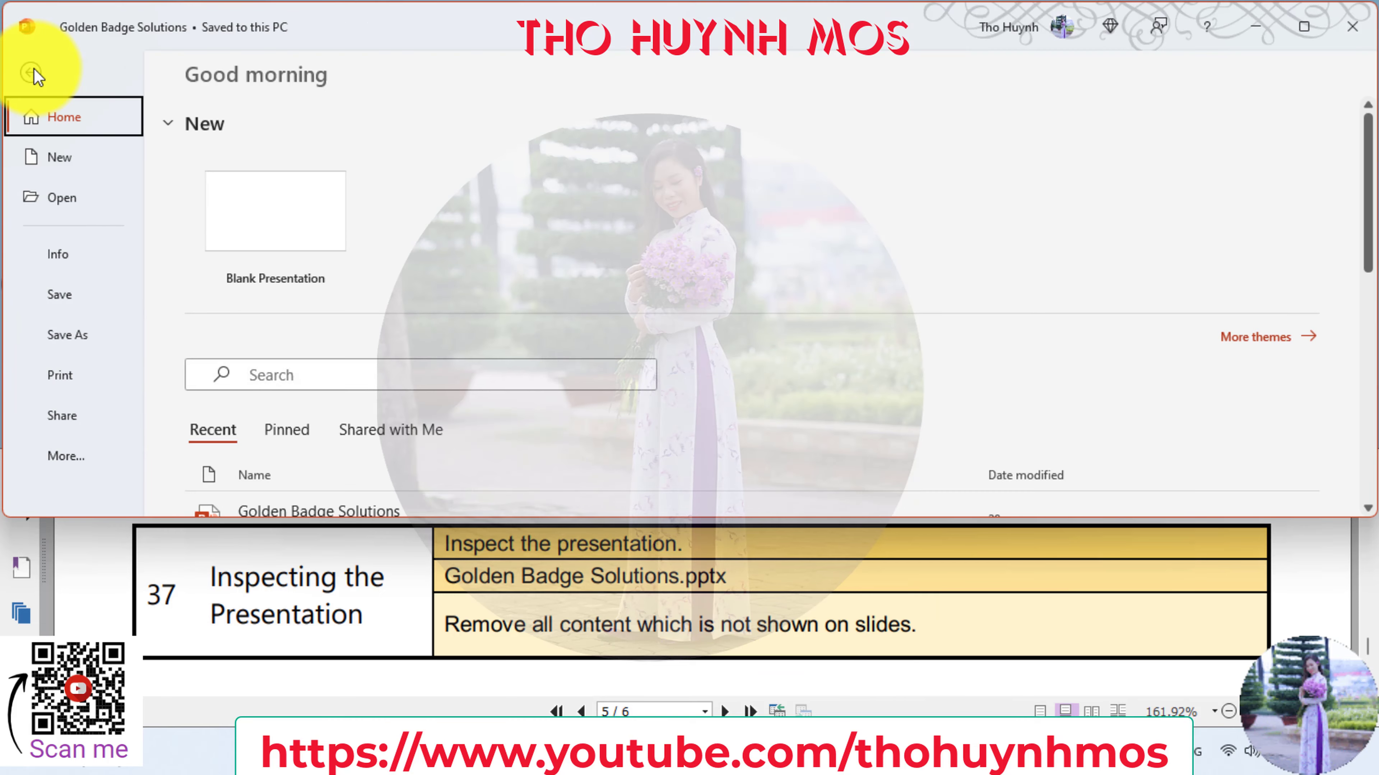
pyautogui.click(68, 254)
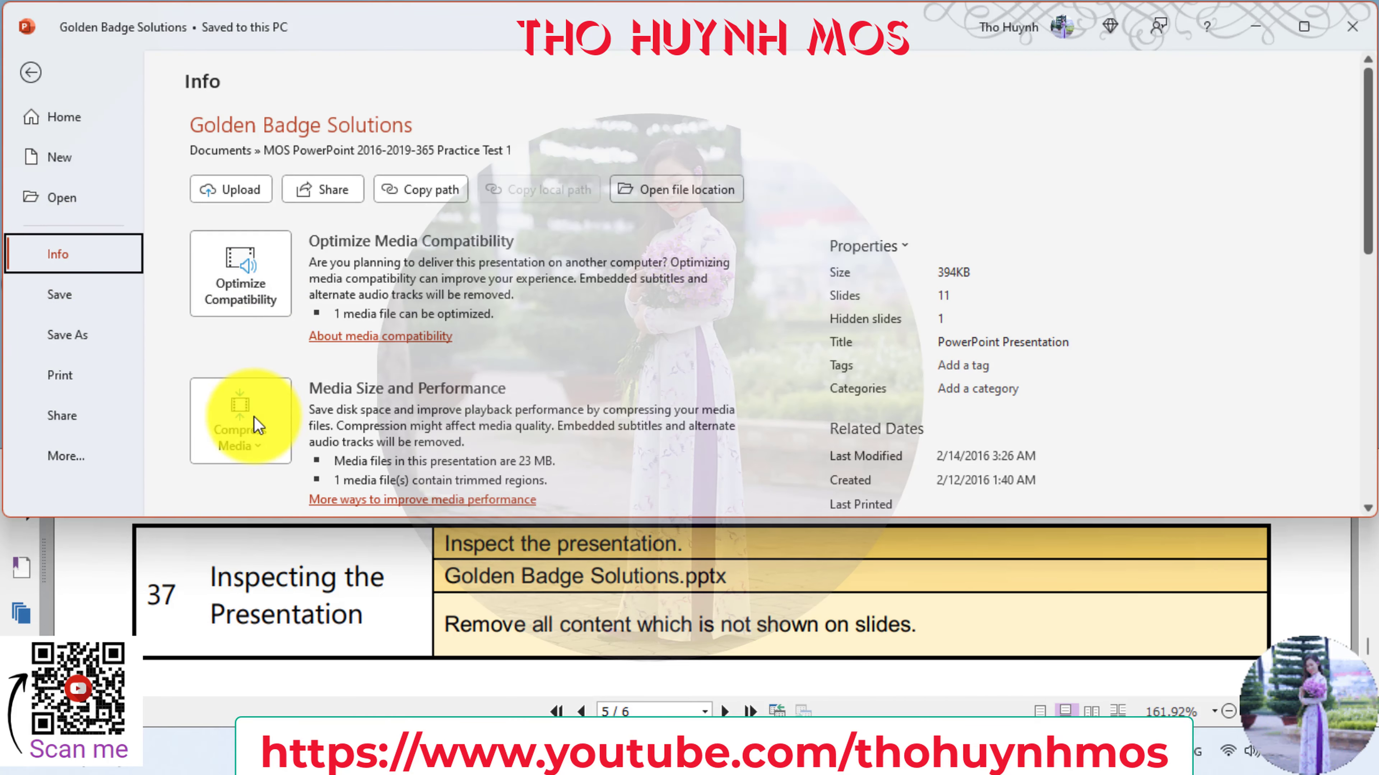
pyautogui.scroll(-3, 264, 375)
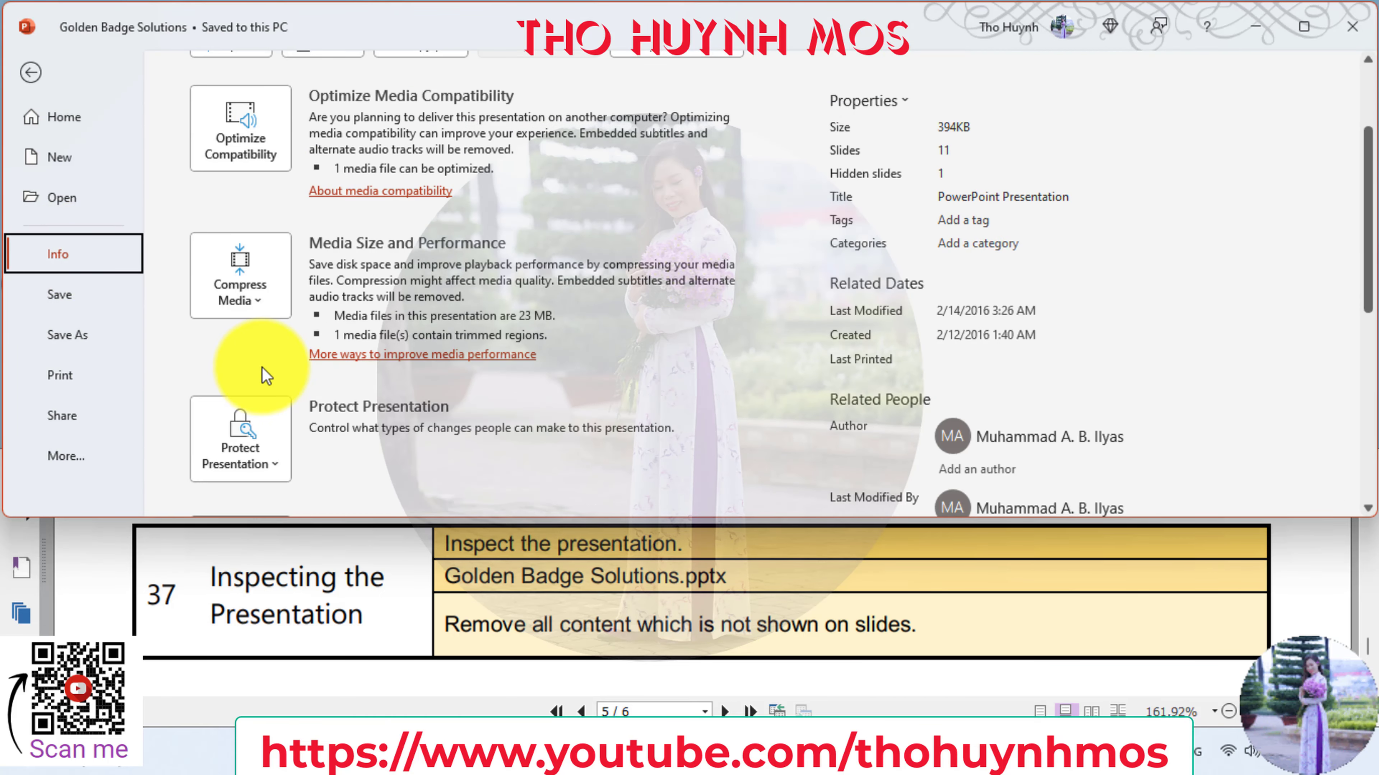
pyautogui.scroll(-1, 265, 366)
pyautogui.scroll(-1, 261, 363)
pyautogui.click(251, 477)
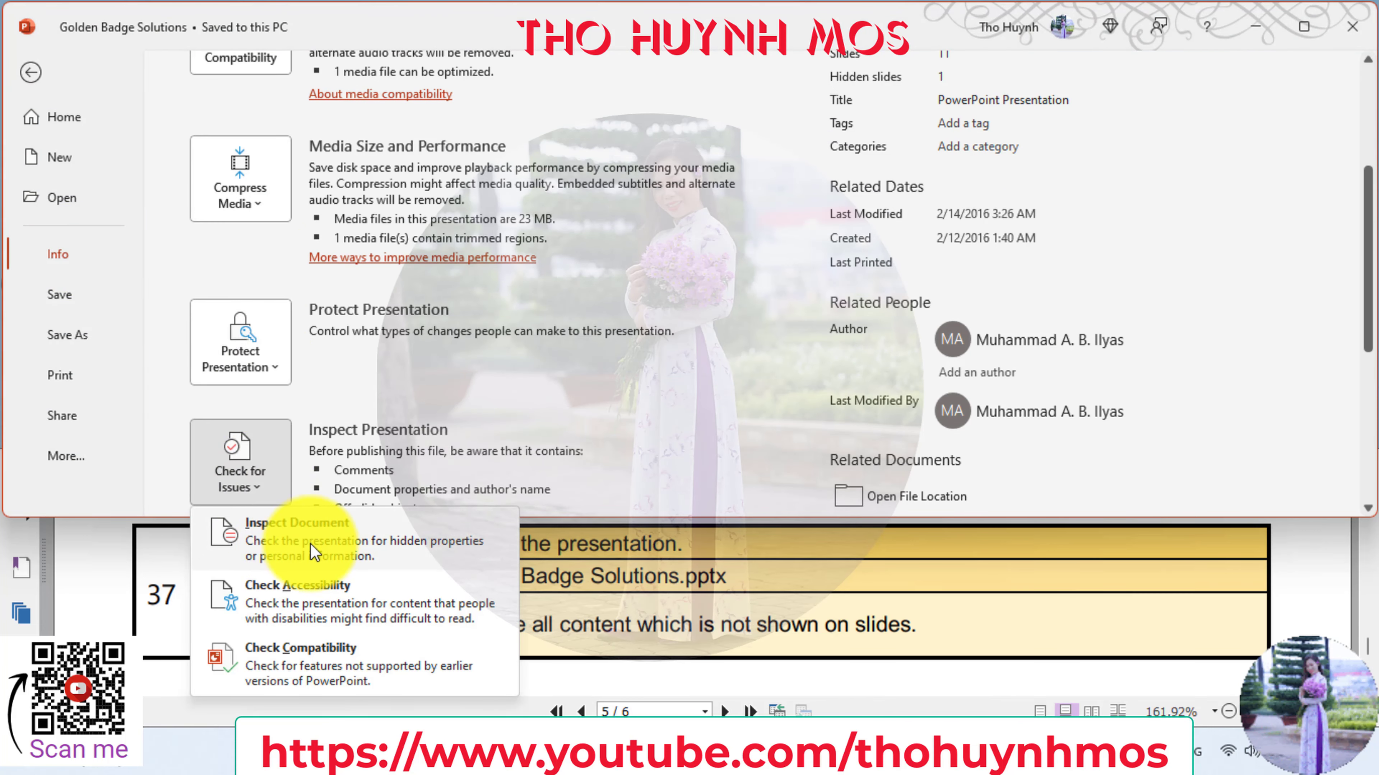
pyautogui.click(260, 551)
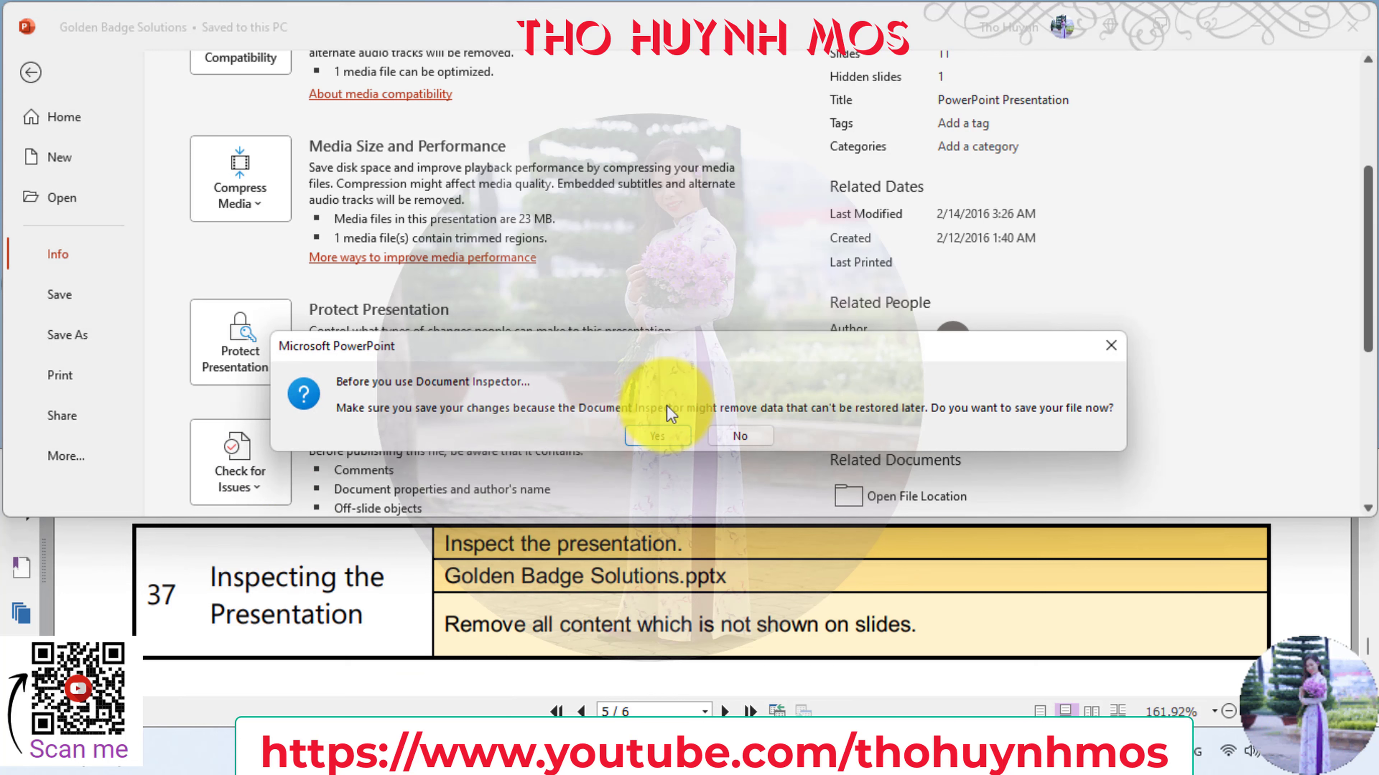
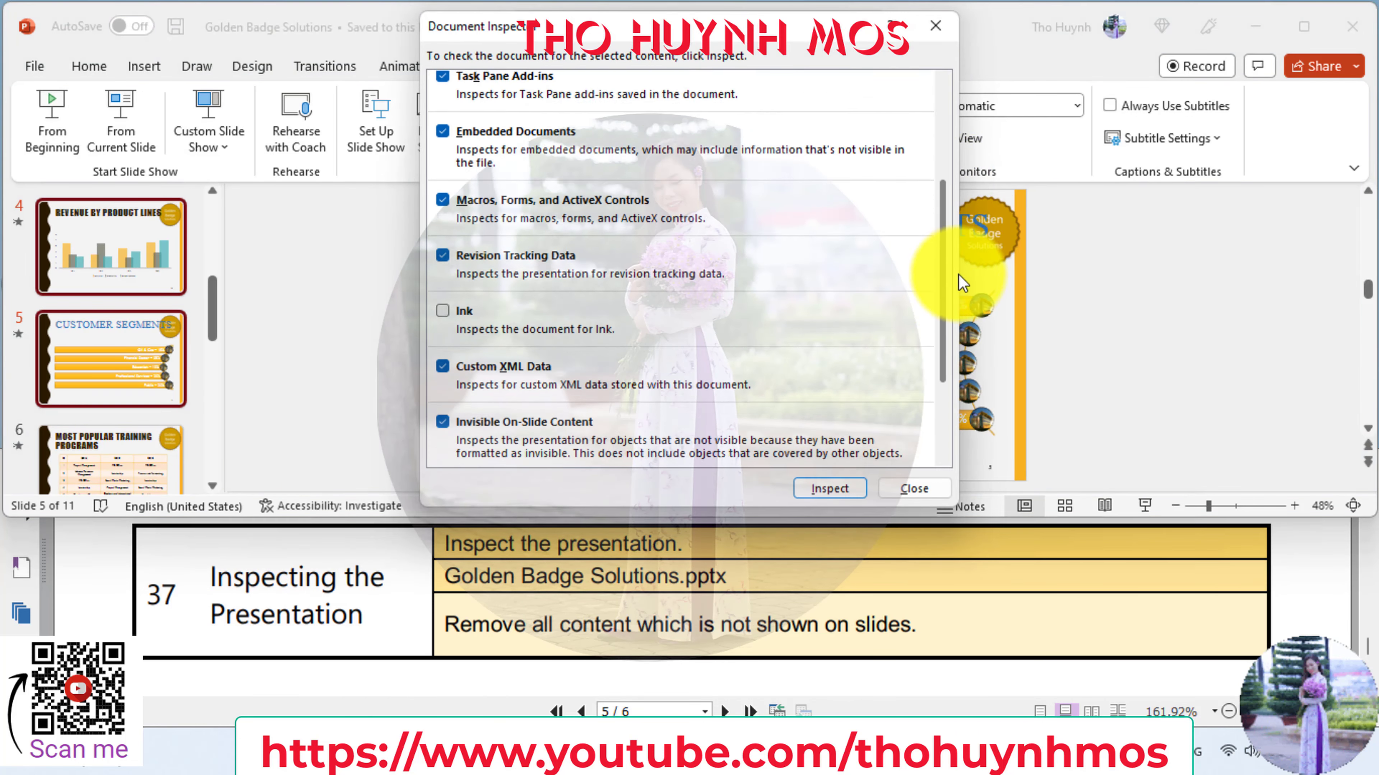
# - Scroll through the Document Inspector checklist to review the content categories available for inspection
pyautogui.moveTo(945, 175)
pyautogui.mouseDown()
pyautogui.moveTo(960, 364)
pyautogui.moveTo(948, 120)
pyautogui.moveTo(955, 384)
pyautogui.mouseUp()
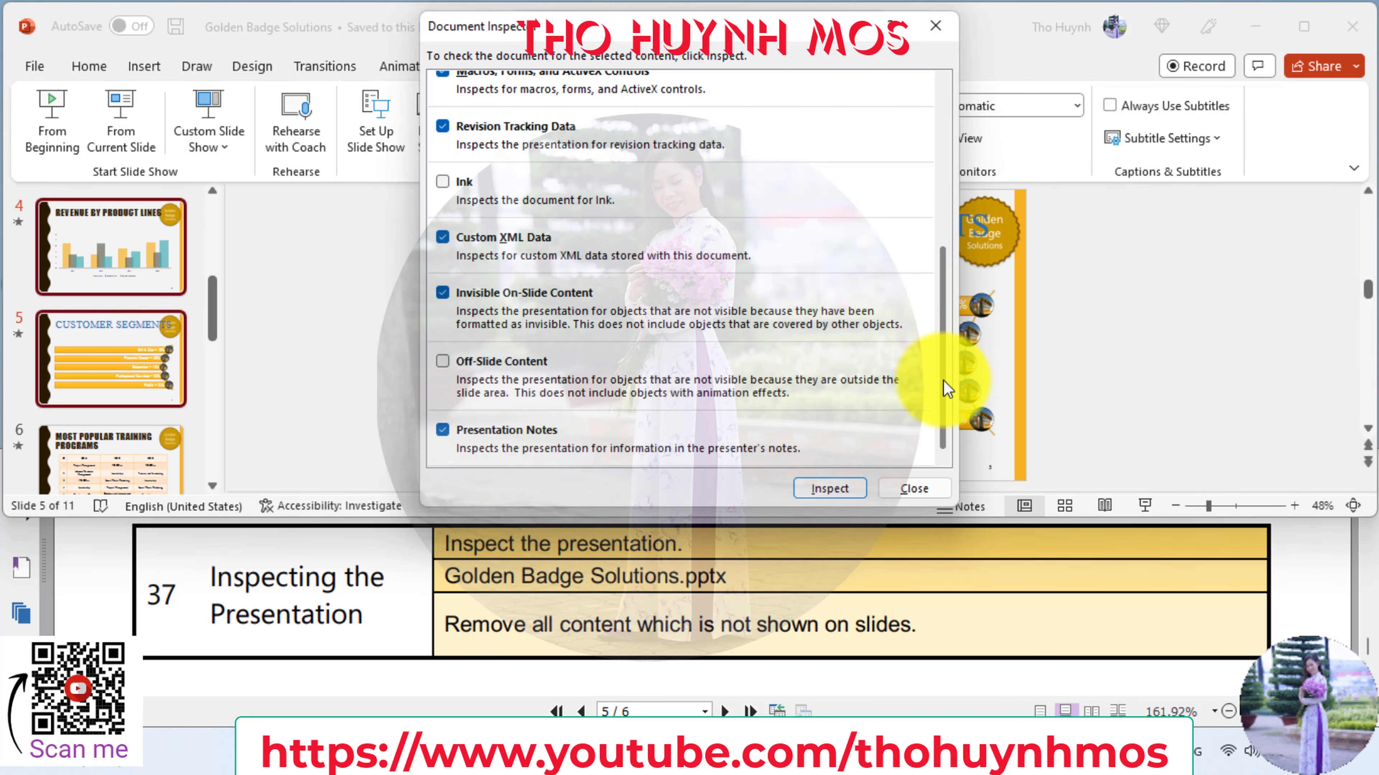
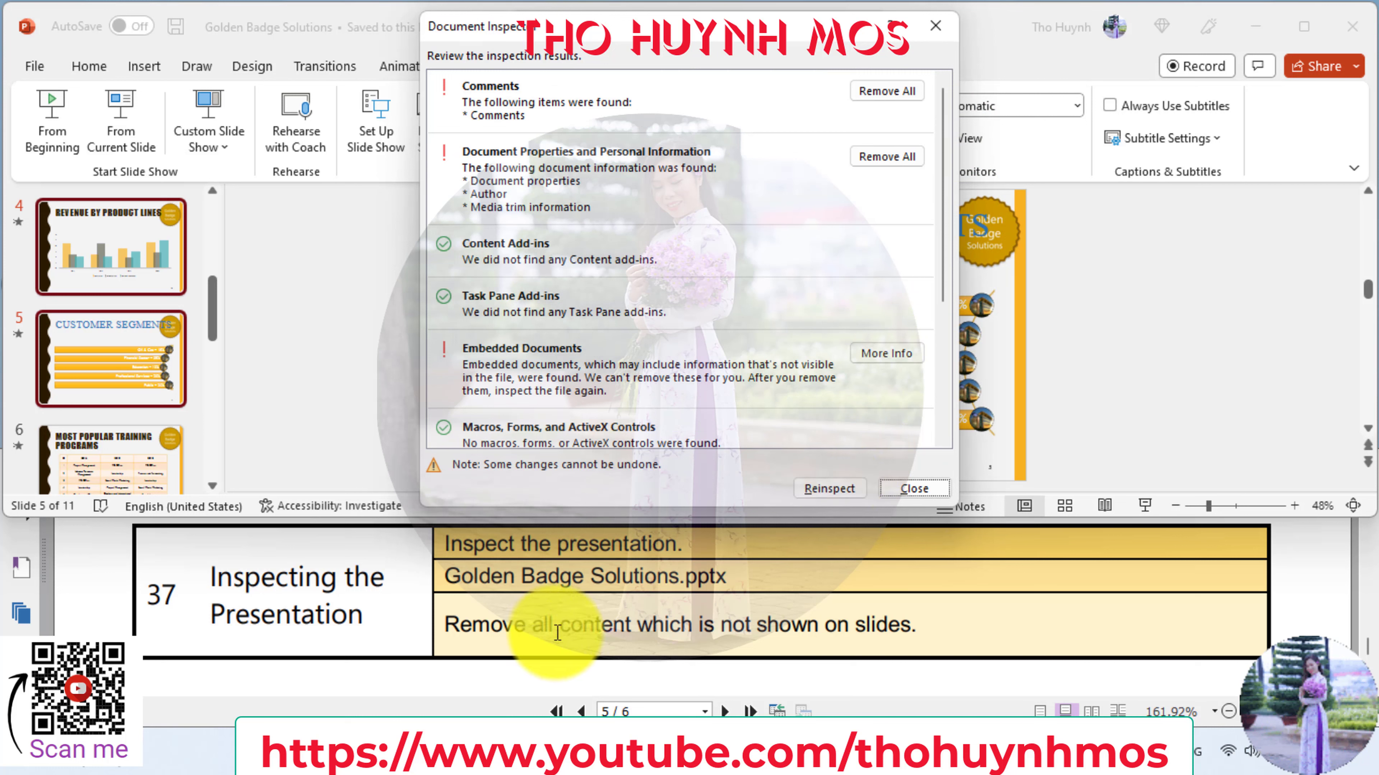
# - Remove all comments and all document properties and personal information in the Document Inspector
pyautogui.click(901, 89)
pyautogui.click(893, 143)
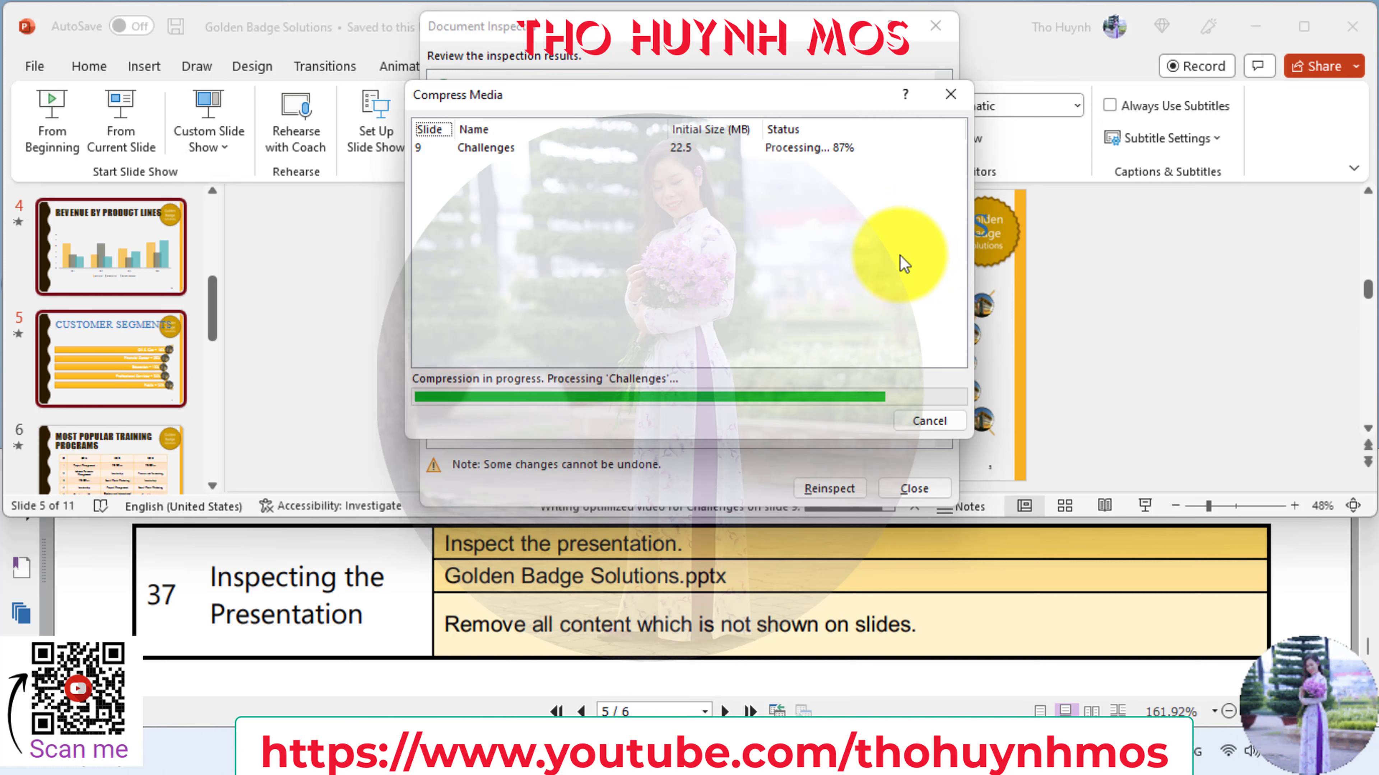
pyautogui.click(938, 424)
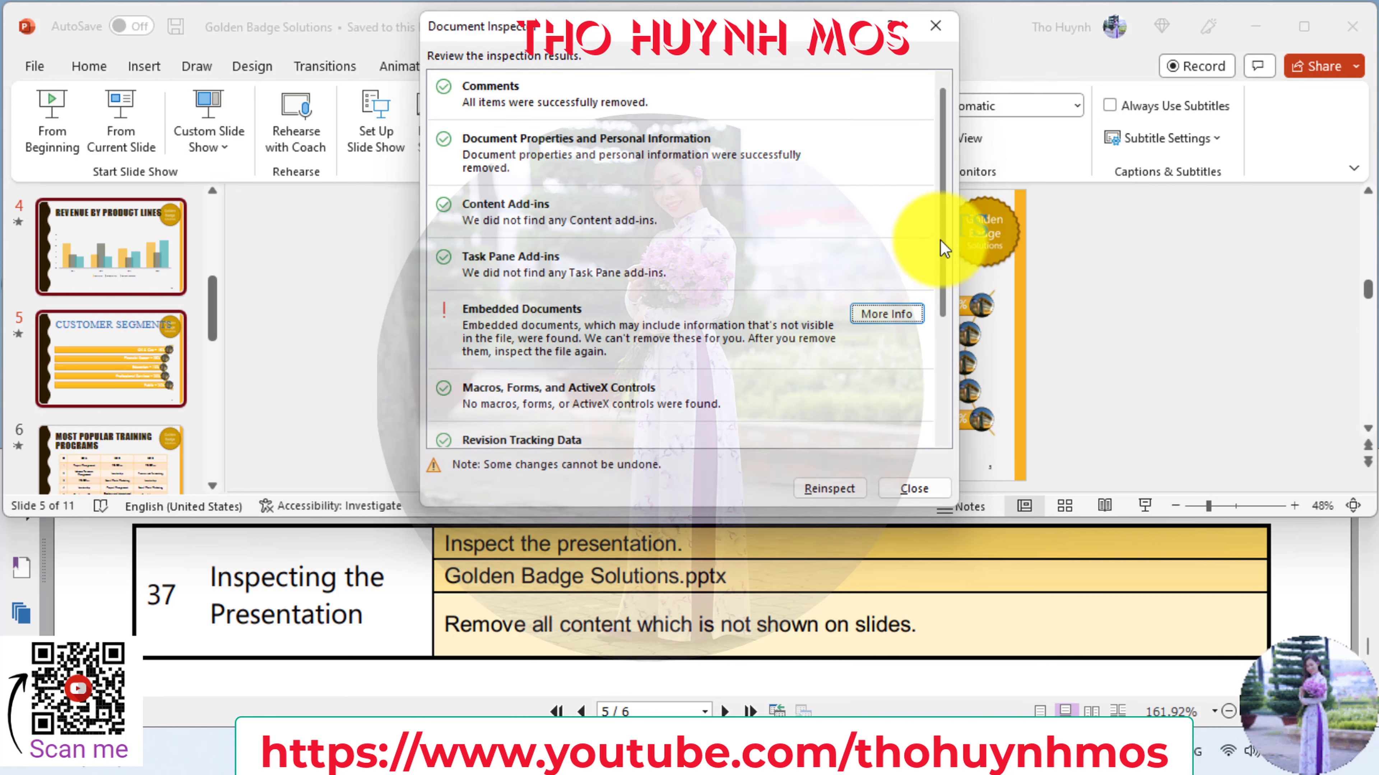
pyautogui.moveTo(940, 240); pyautogui.dragTo(950, 425)
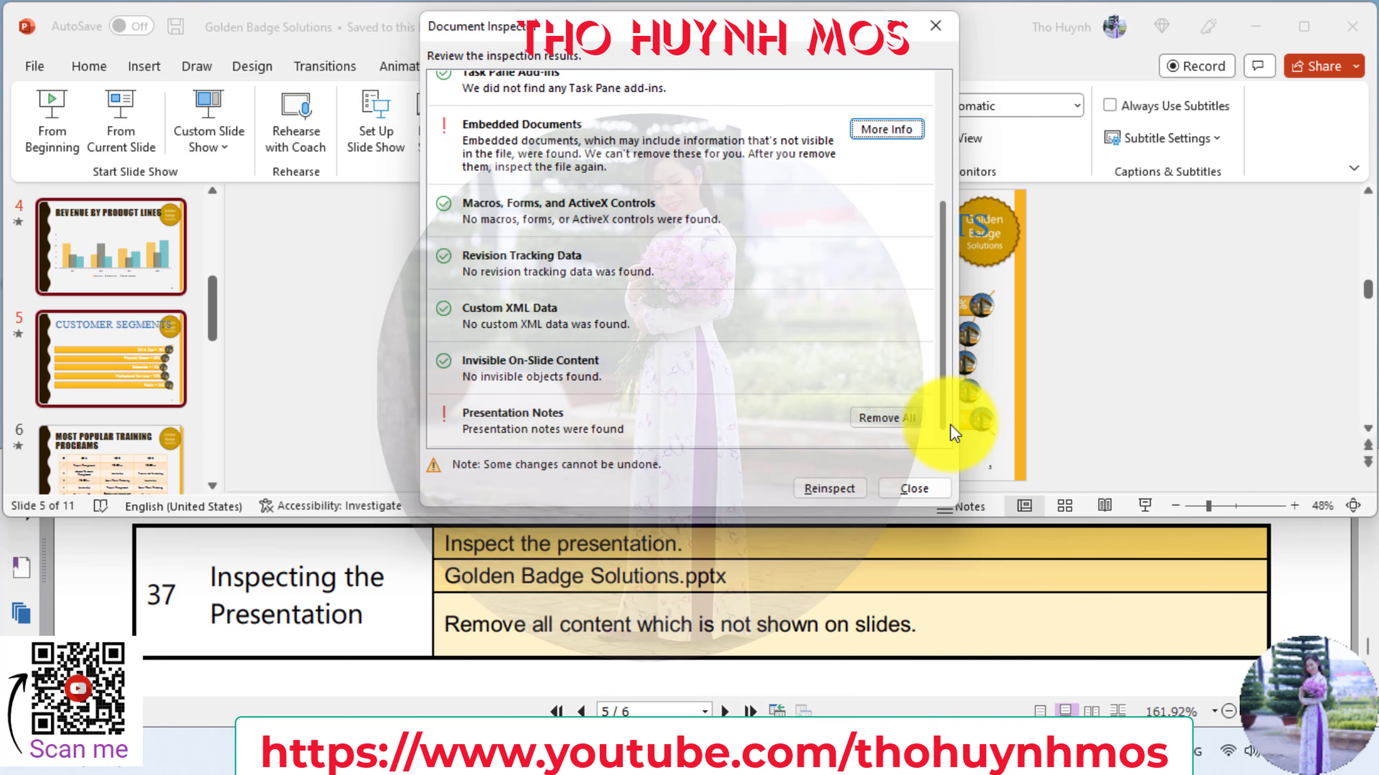
# - Remove all presentation notes and close the Document Inspector
pyautogui.click(904, 422)
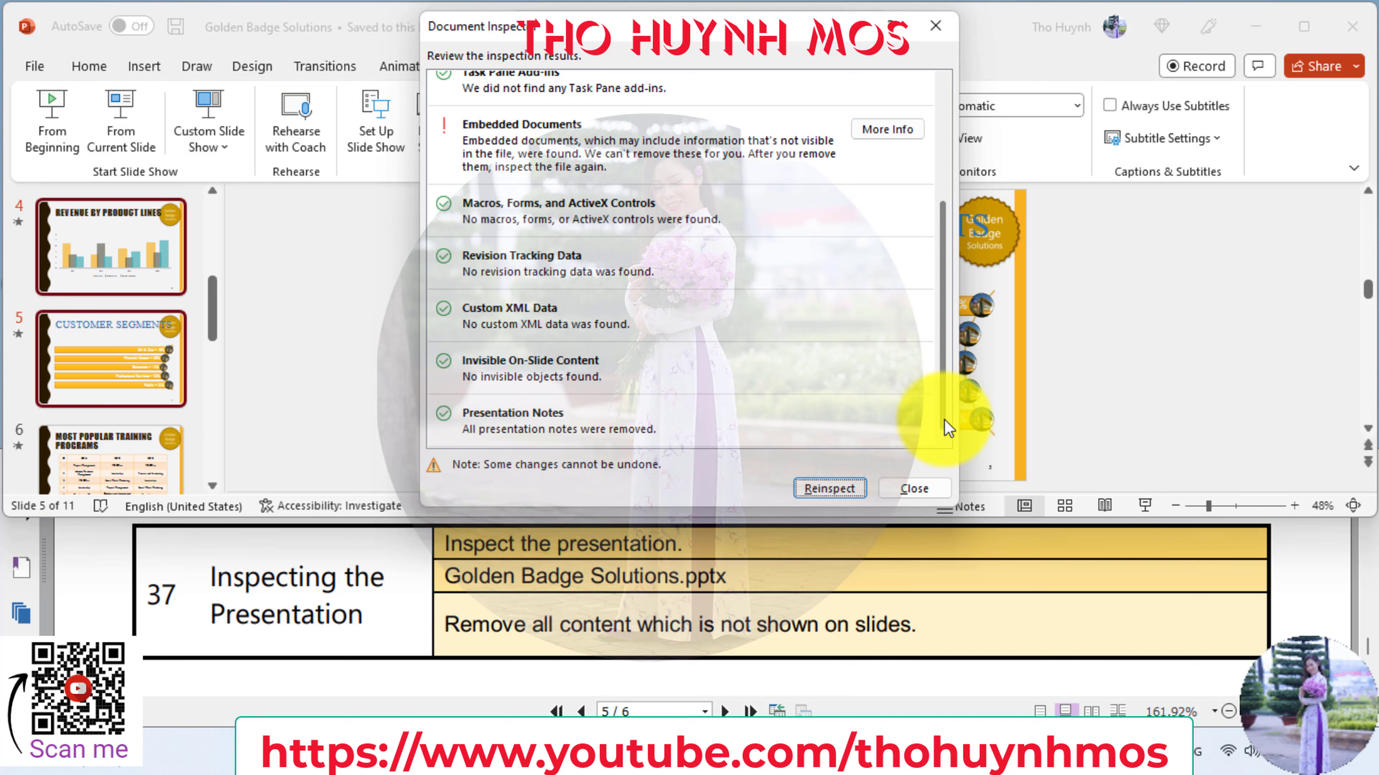
pyautogui.moveTo(943, 326); pyautogui.dragTo(908, 216)
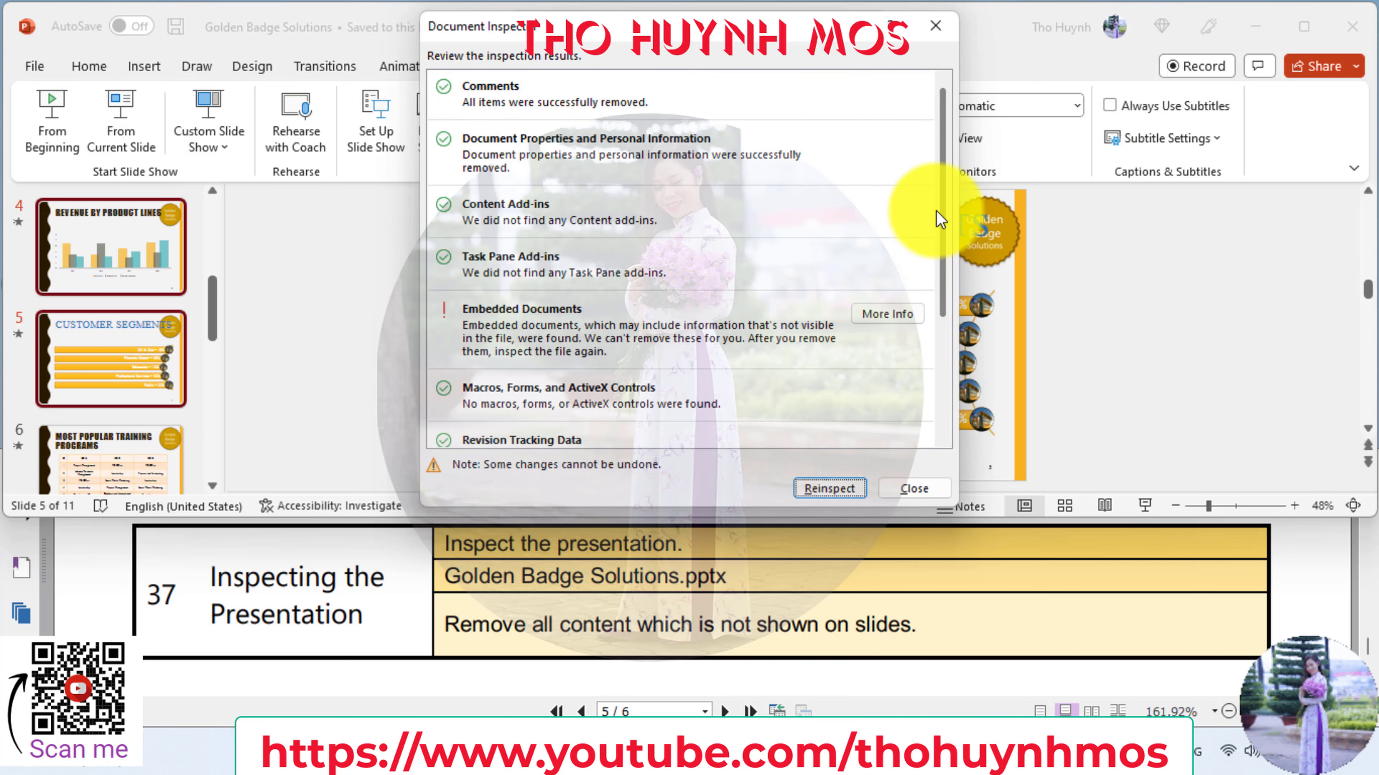
pyautogui.click(916, 488)
pyautogui.click(906, 609)
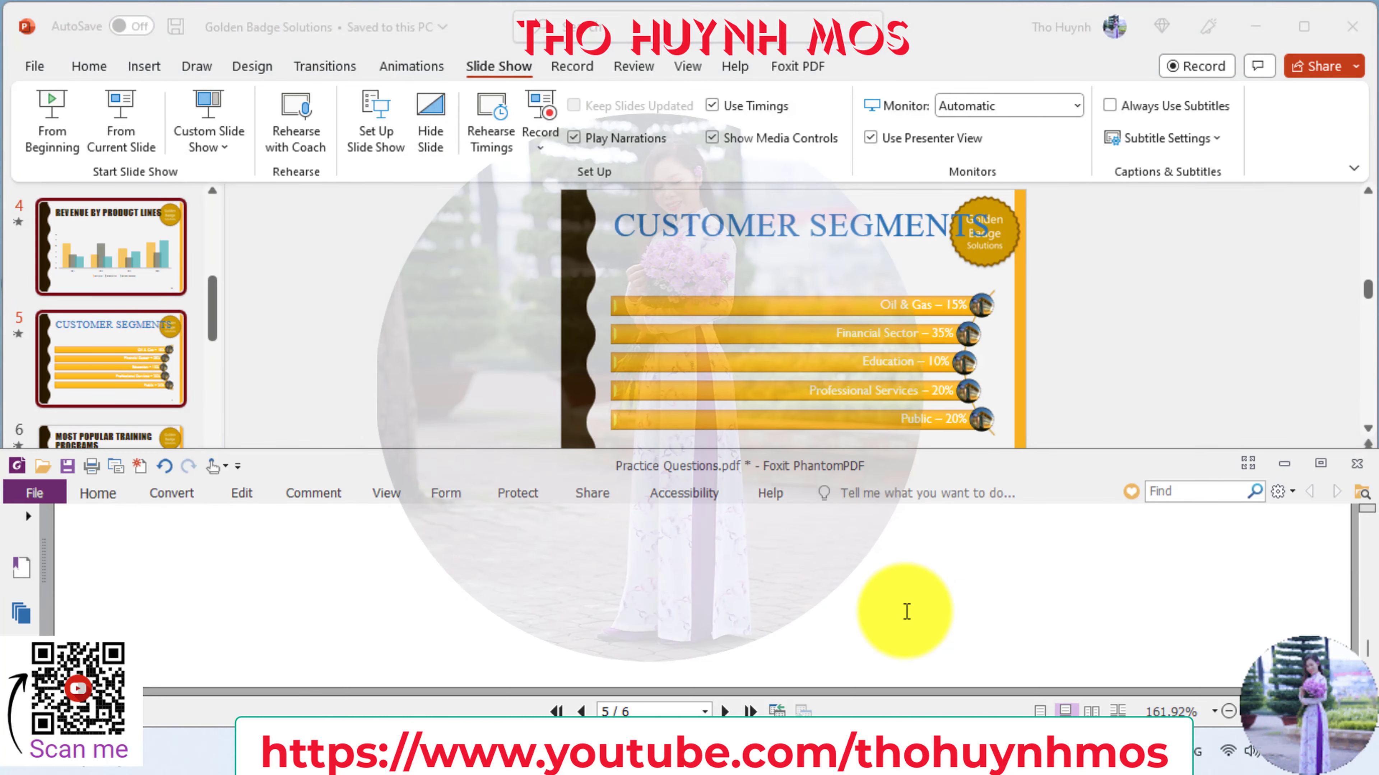
# - Open the presentation's Advanced Properties from the File Info page
pyautogui.scroll(-3, 907, 612)
pyautogui.scroll(-2, 907, 612)
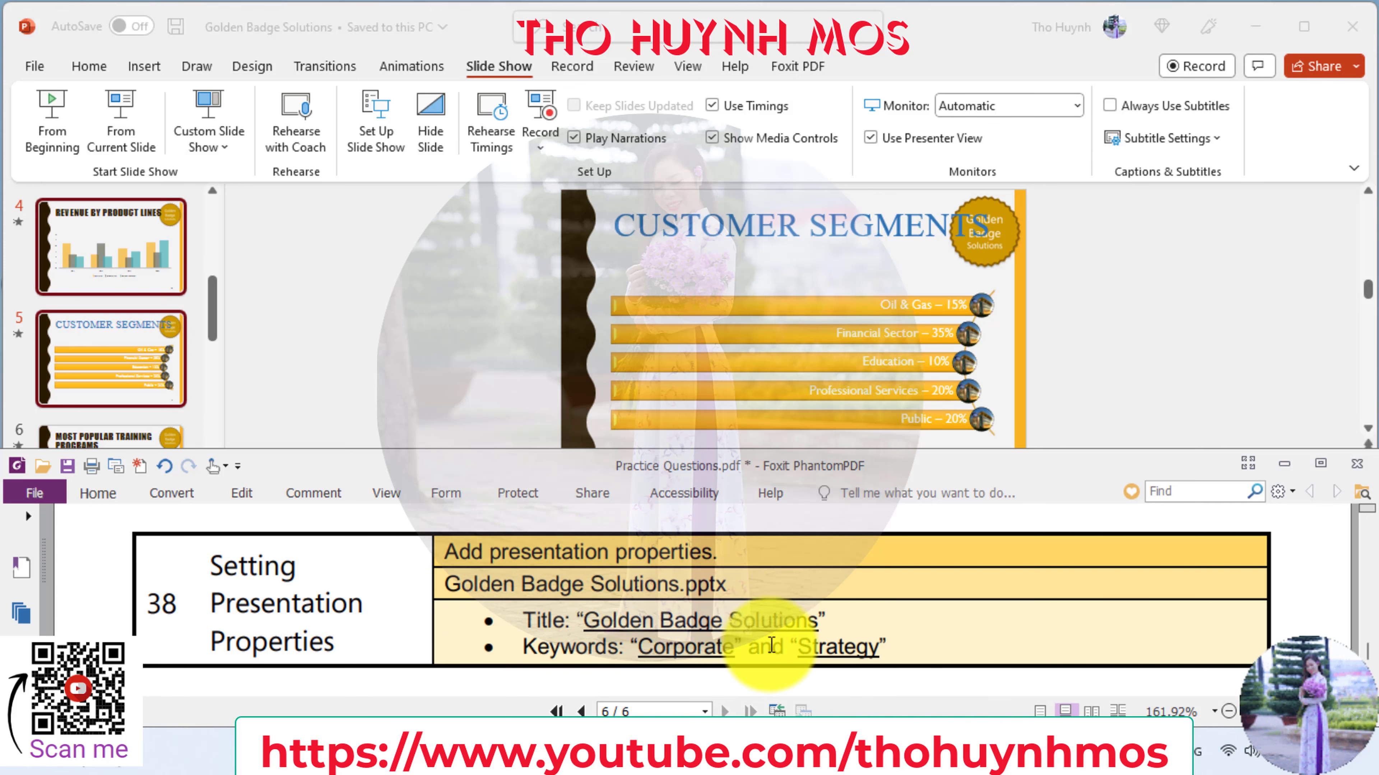
pyautogui.click(45, 66)
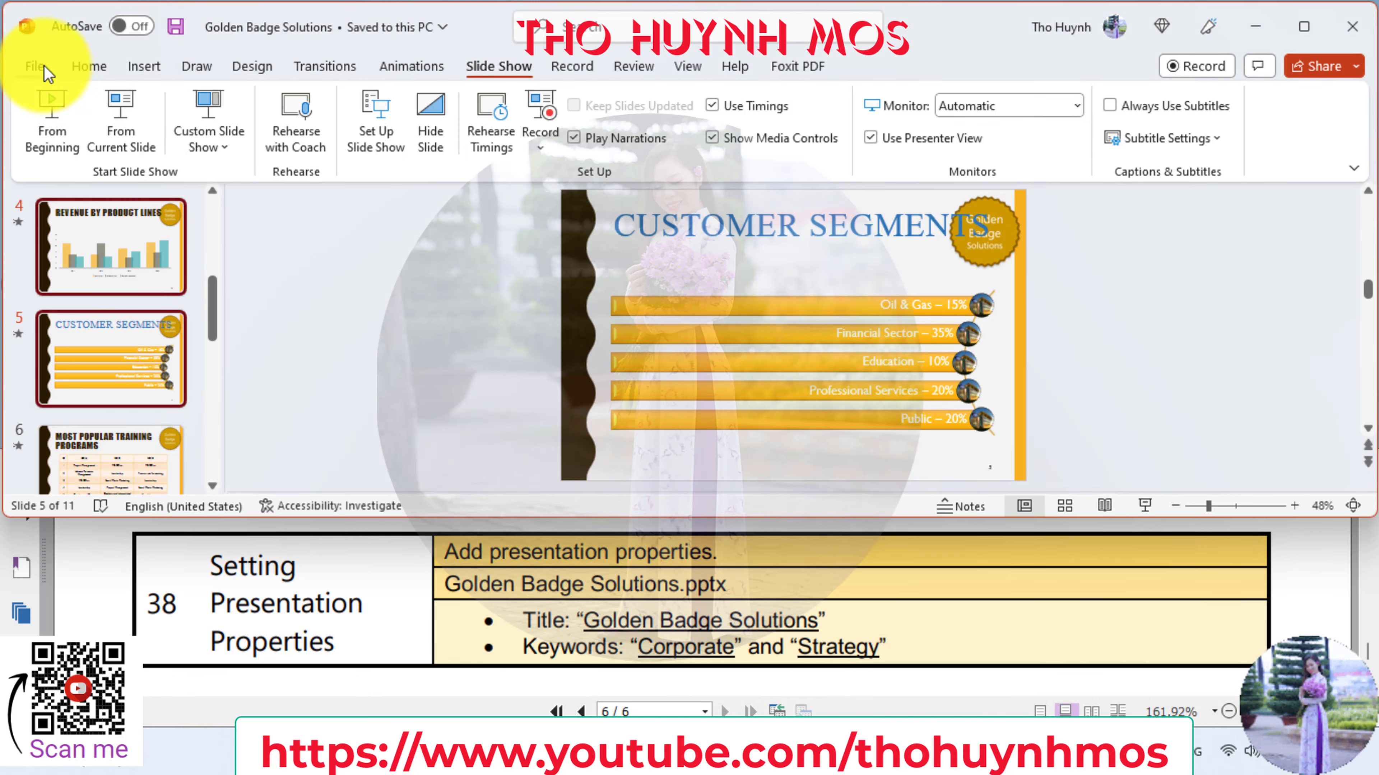
pyautogui.click(43, 65)
pyautogui.click(57, 255)
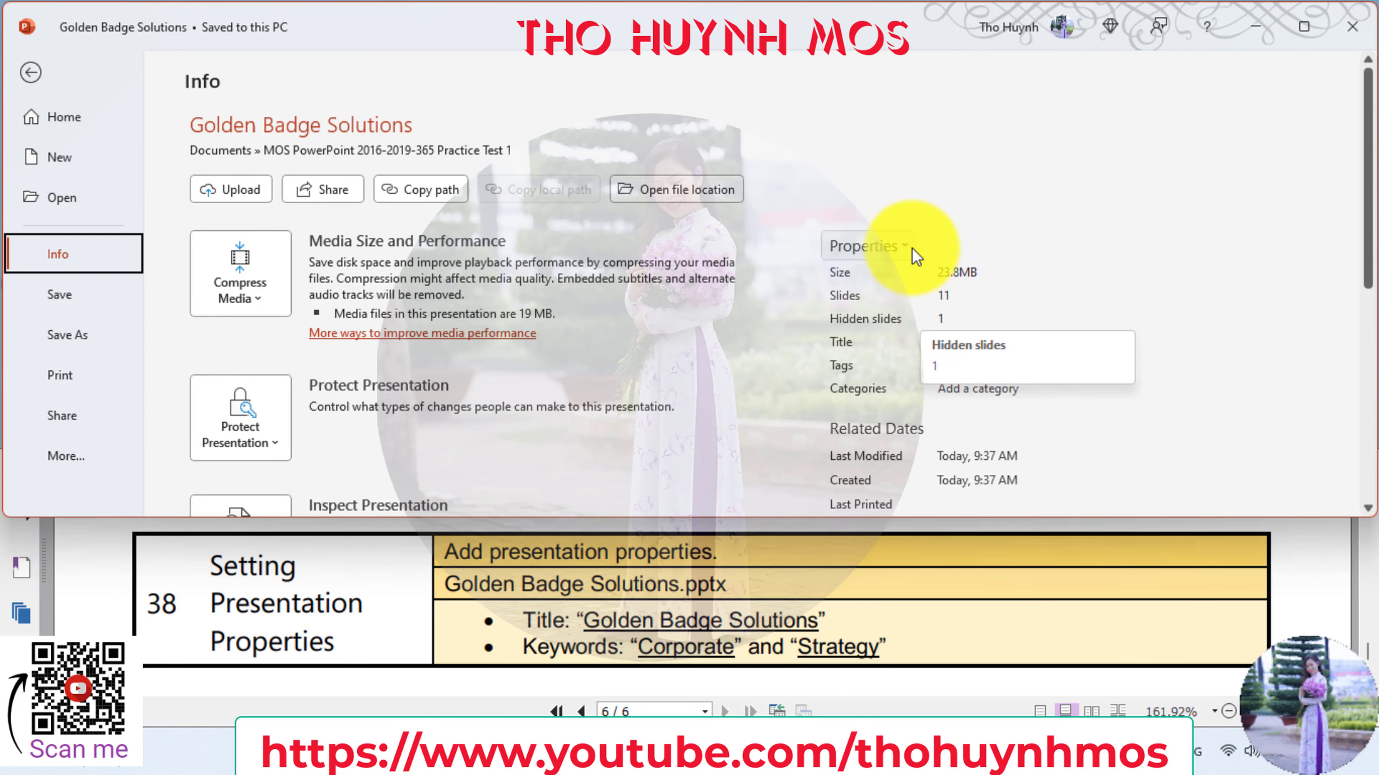
pyautogui.click(867, 246)
pyautogui.click(898, 283)
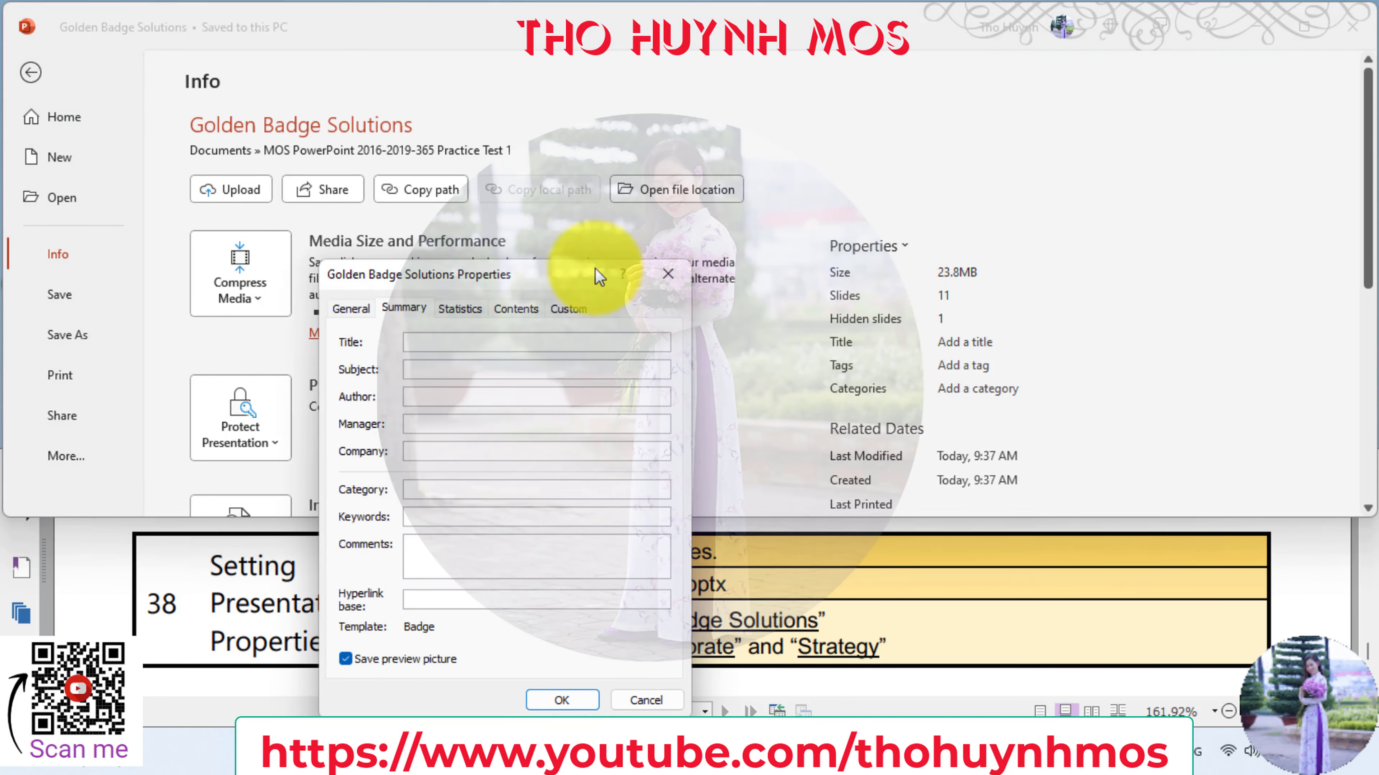
# - Enter title 'Golden Badge Solutions' and keywords 'Corporate, Strategy', then confirm and leave backstage
pyautogui.moveTo(543, 290)
pyautogui.mouseDown()
pyautogui.moveTo(816, 133)
pyautogui.moveTo(759, 145)
pyautogui.mouseUp()
pyautogui.write('Corporate, Strategy')
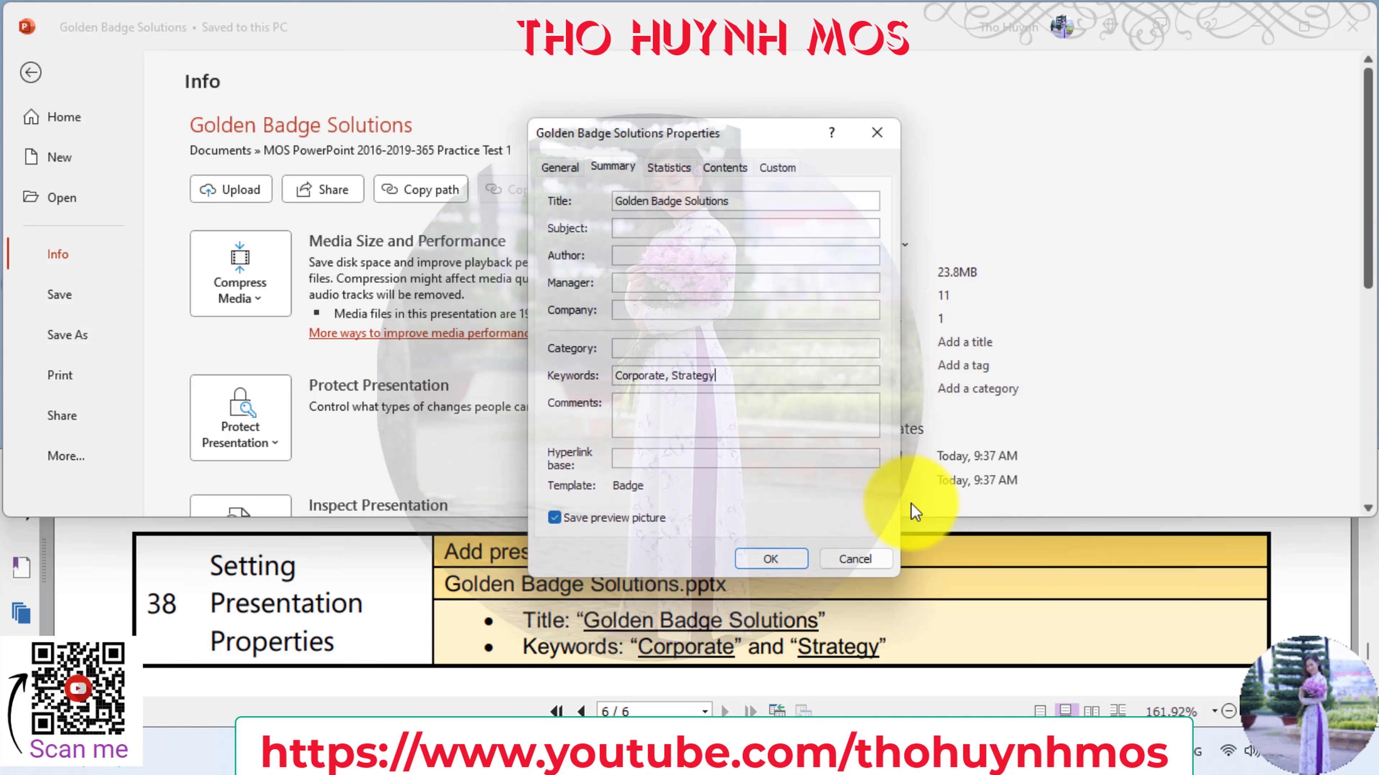
pyautogui.click(770, 559)
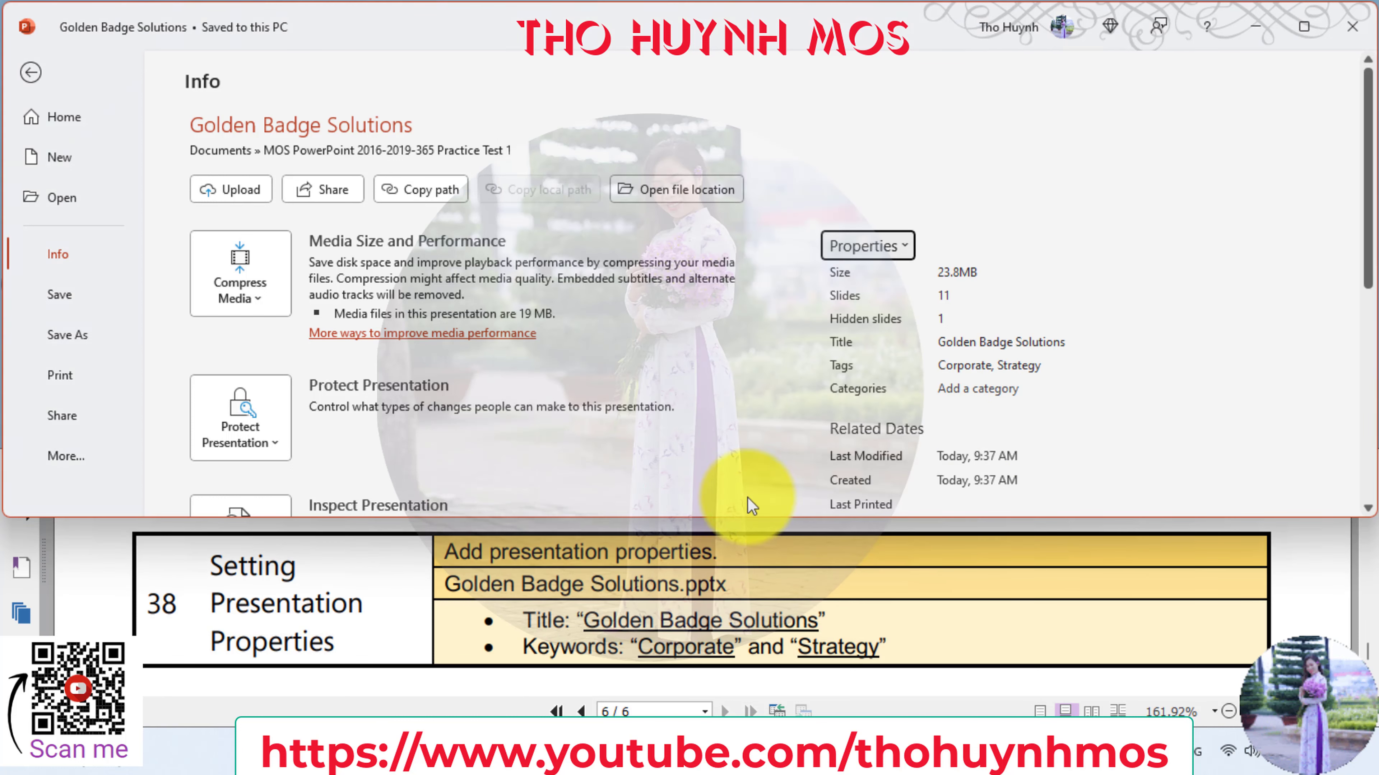
pyautogui.click(31, 74)
pyautogui.click(892, 624)
# - Set the print layout to Handouts with 3 slides per page
pyautogui.scroll(-3, 895, 624)
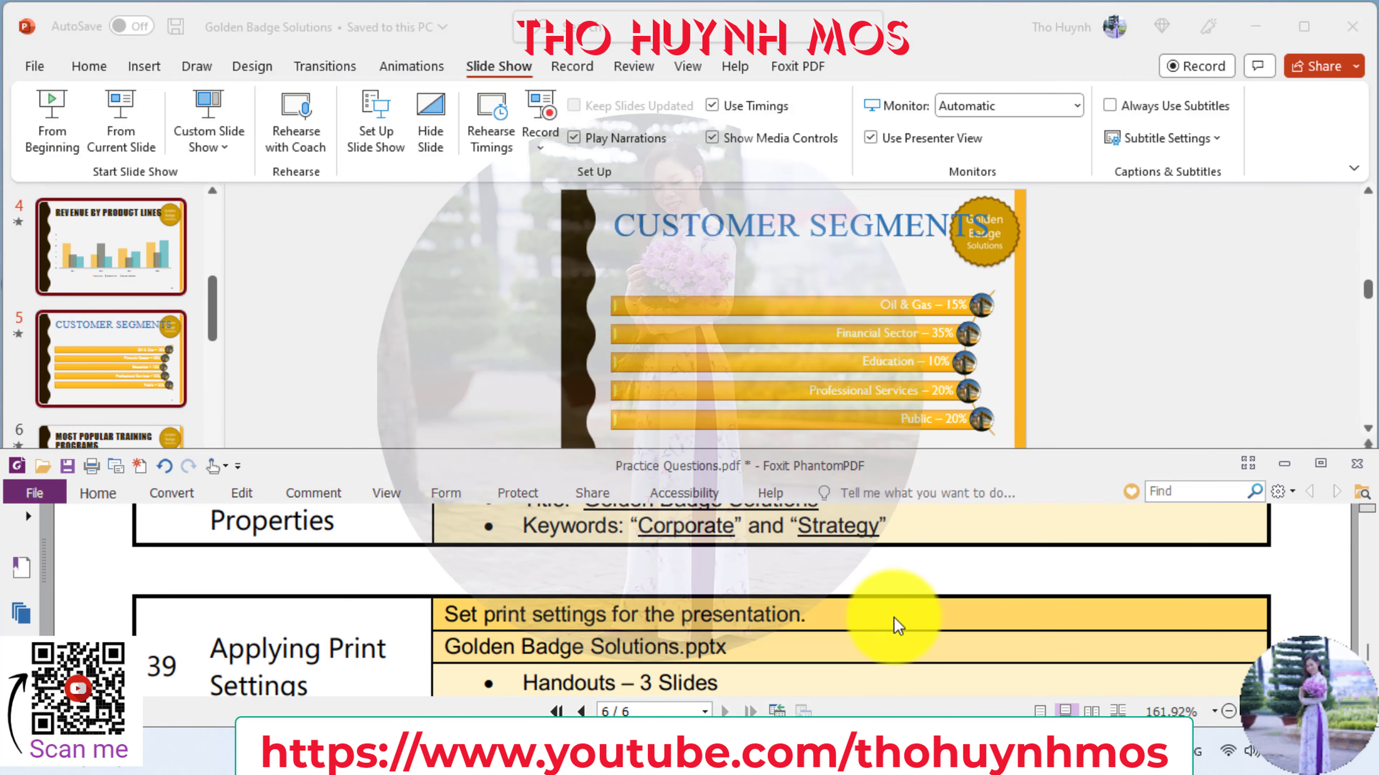
pyautogui.scroll(-1, 896, 624)
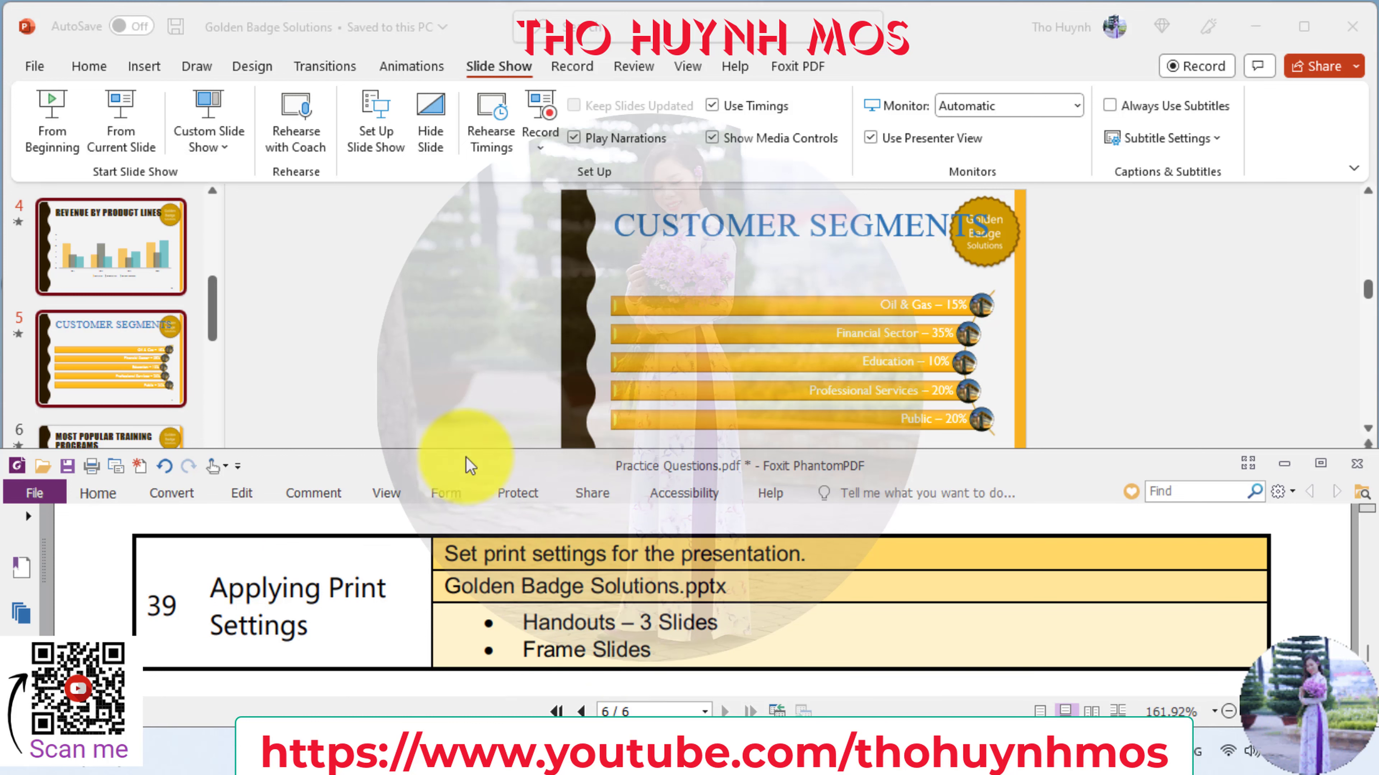
pyautogui.click(38, 66)
pyautogui.click(38, 66)
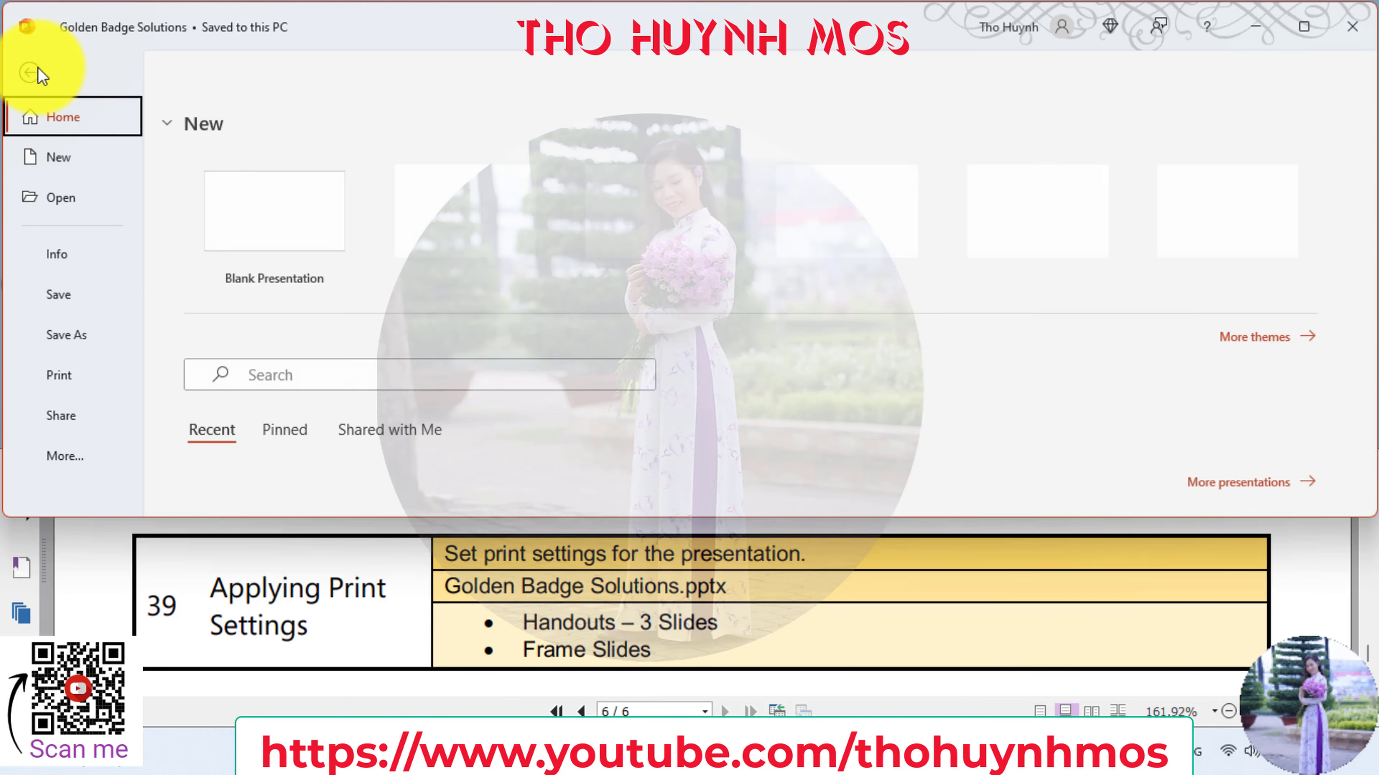
pyautogui.click(70, 381)
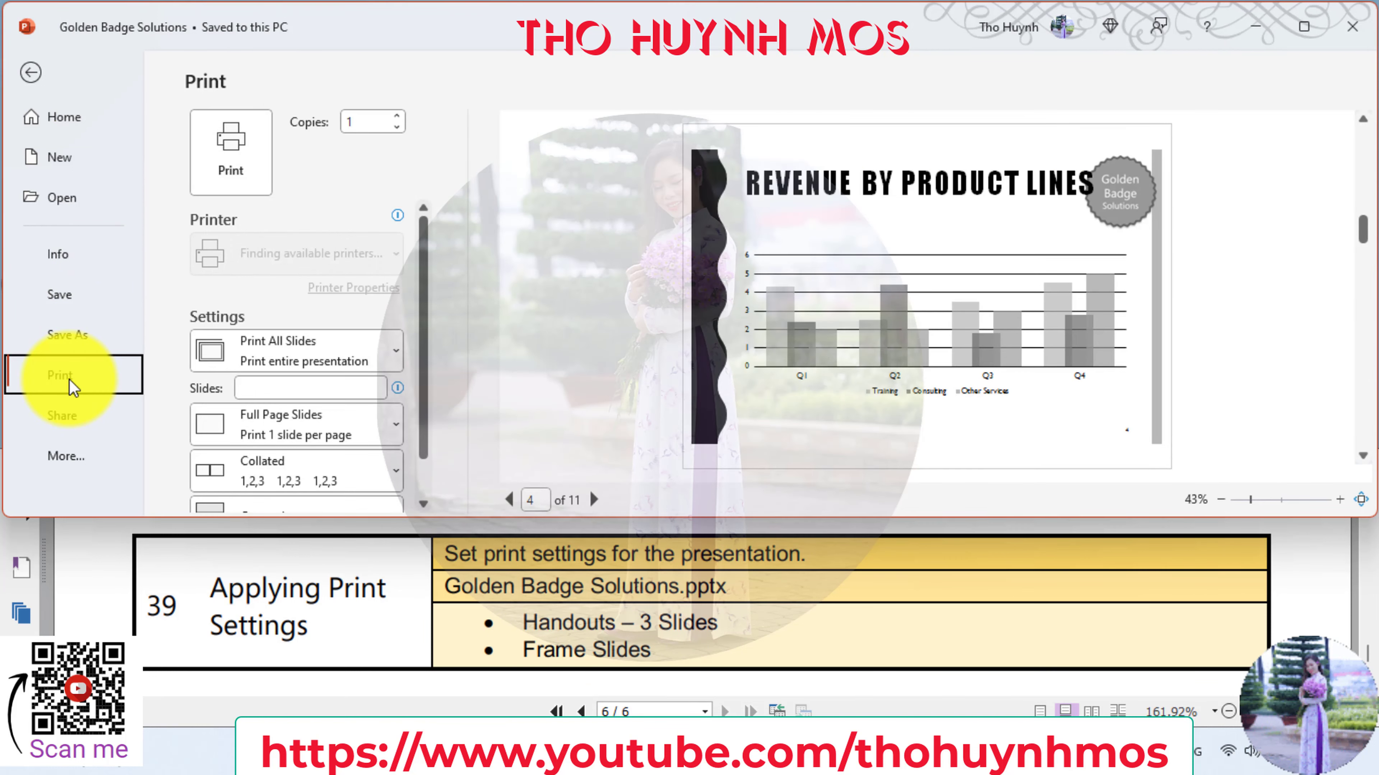
pyautogui.scroll(-2, 324, 328)
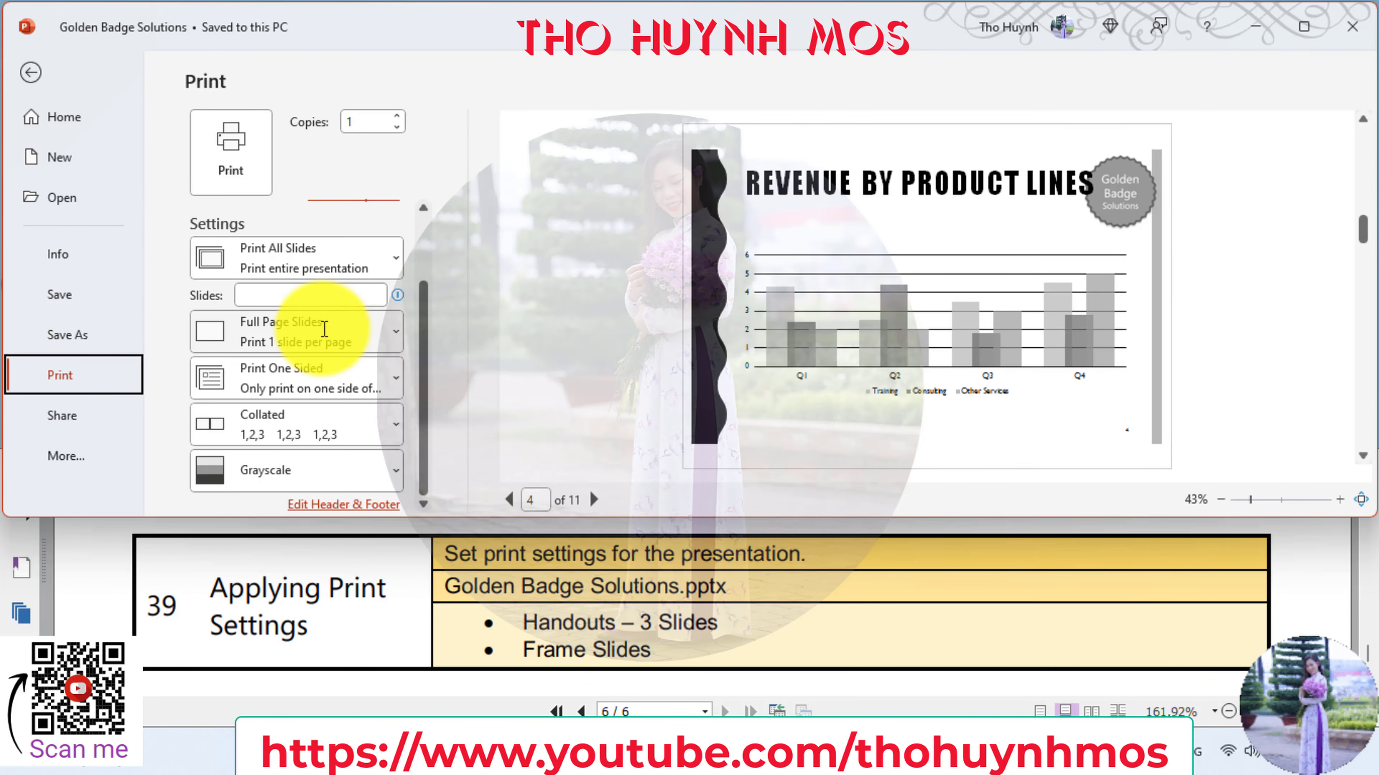
pyautogui.click(317, 347)
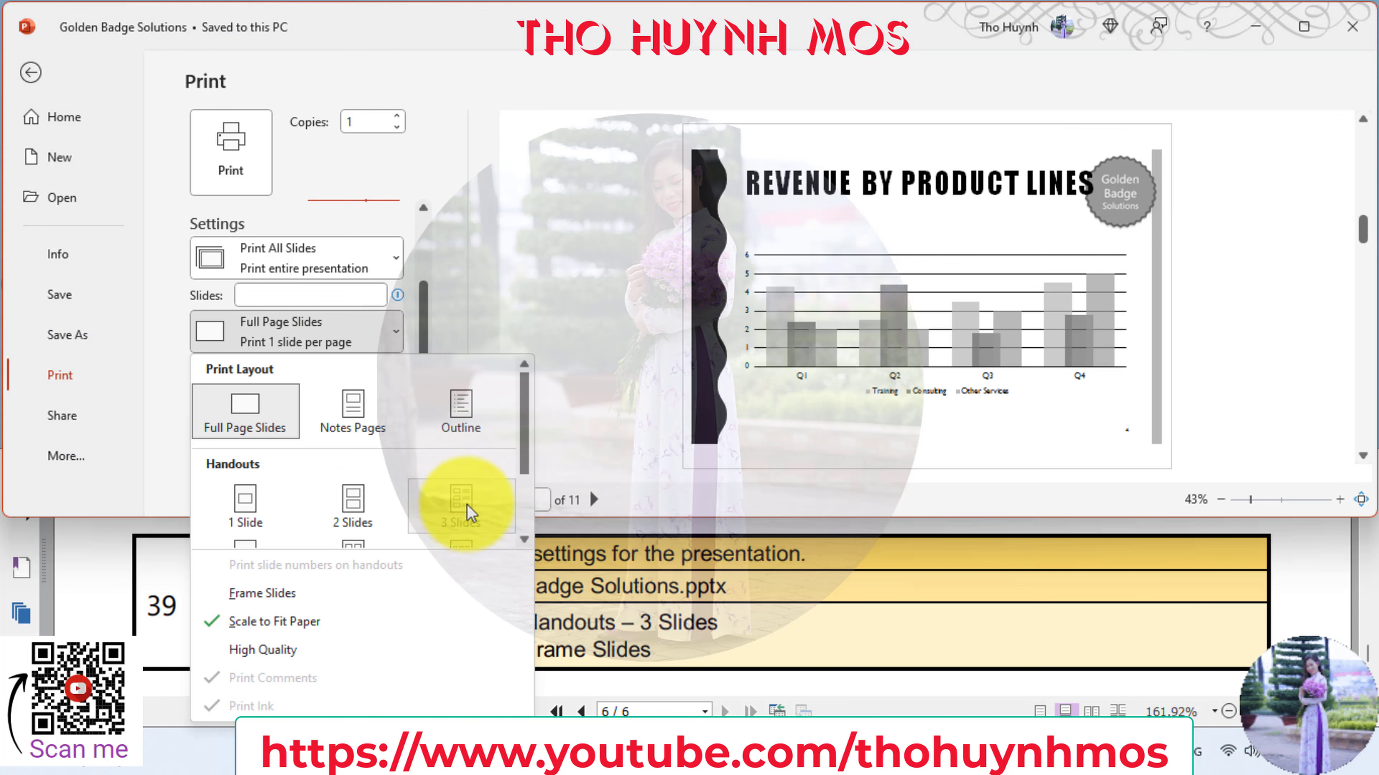
pyautogui.click(453, 504)
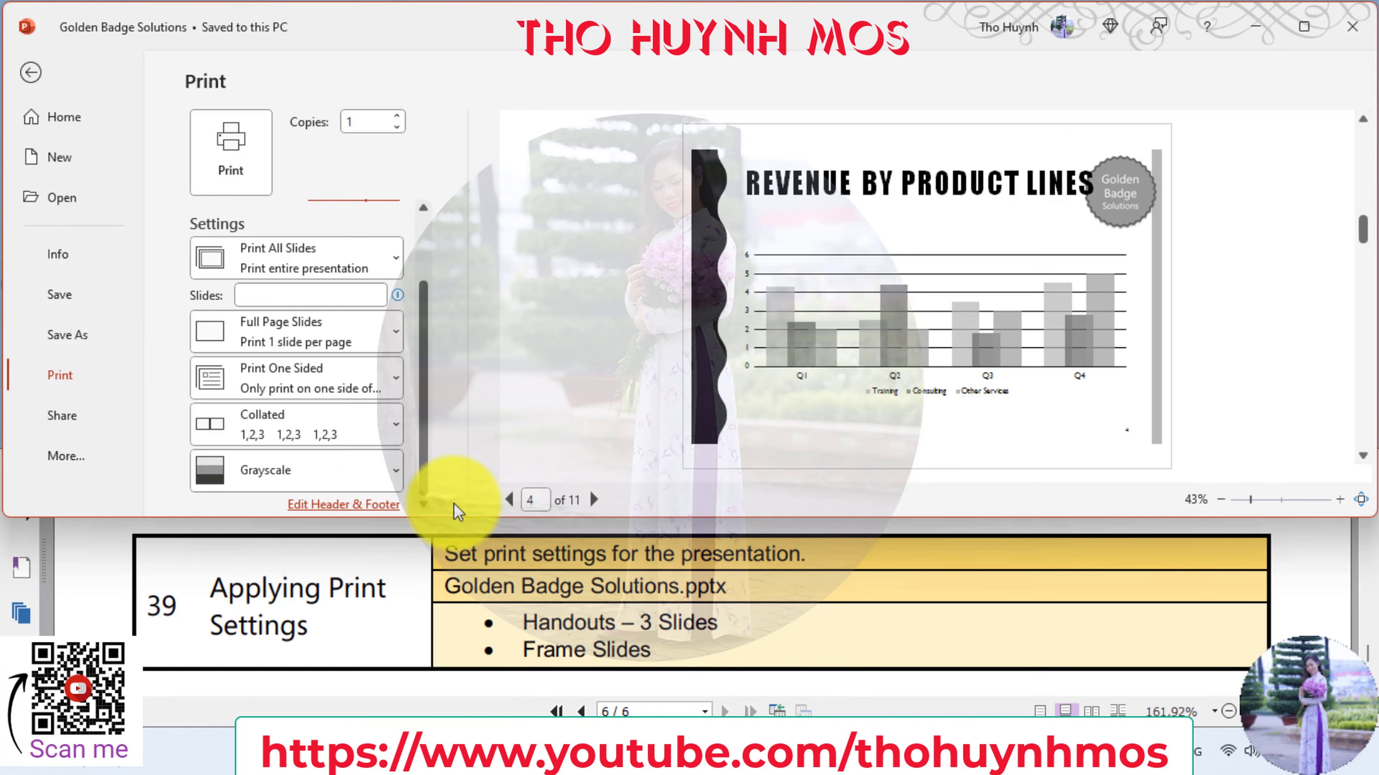
# - Turn on Frame Slides for the handout printout and return to editing
pyautogui.click(336, 343)
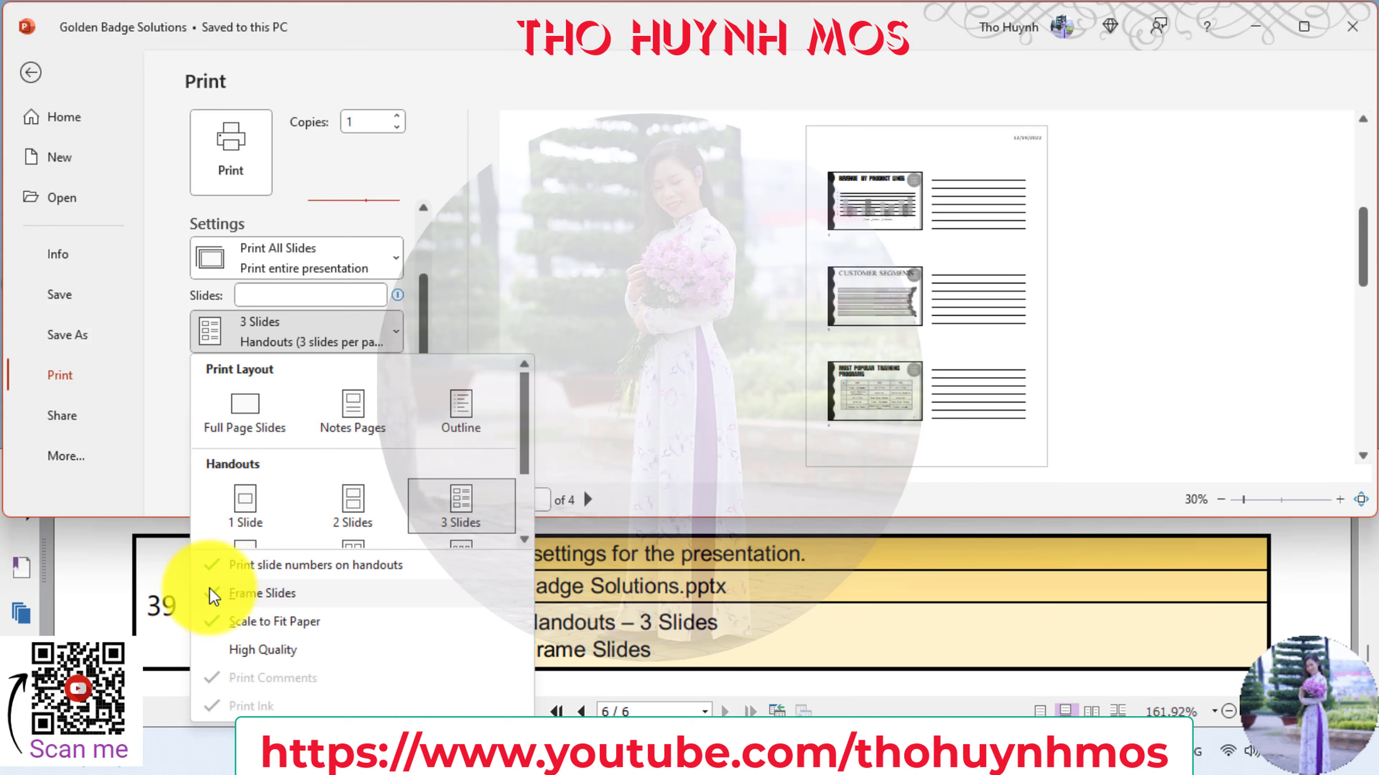
pyautogui.click(464, 308)
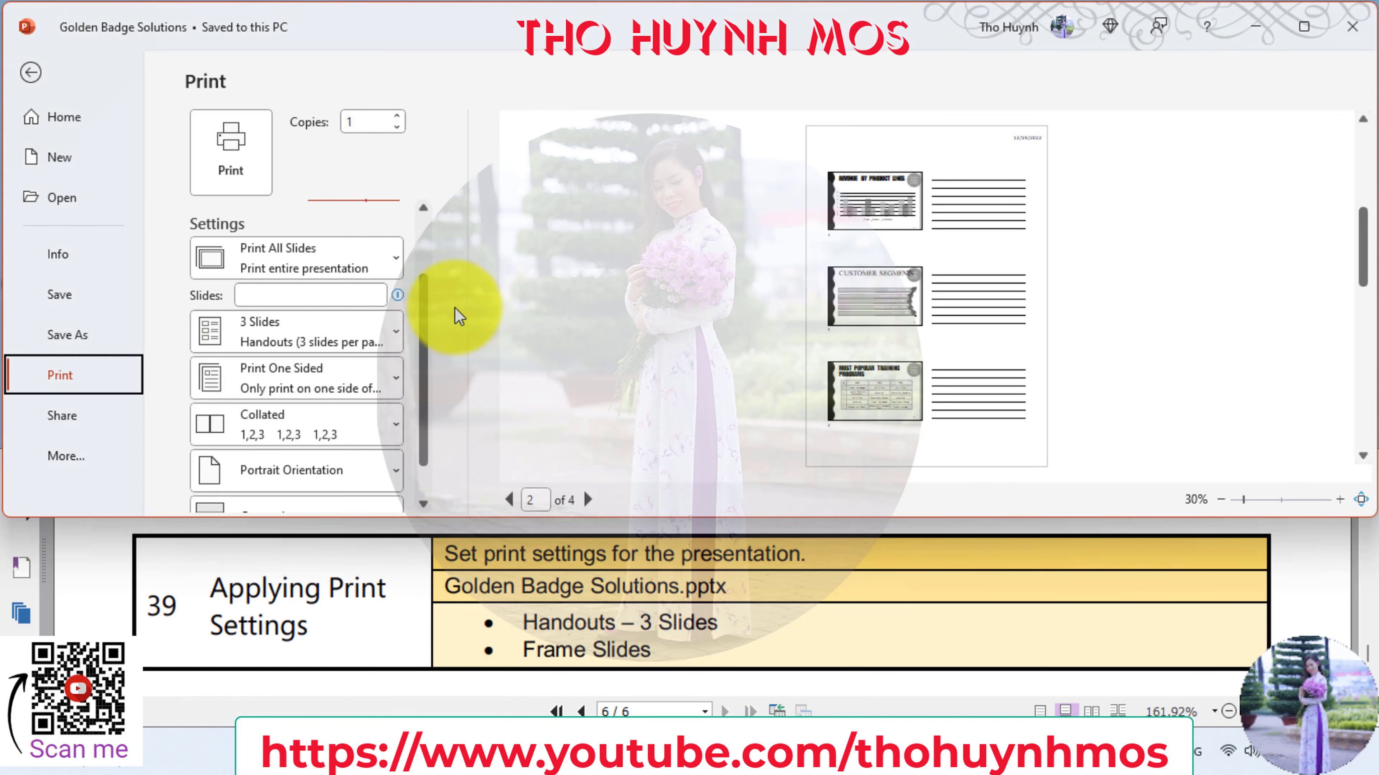
pyautogui.click(31, 72)
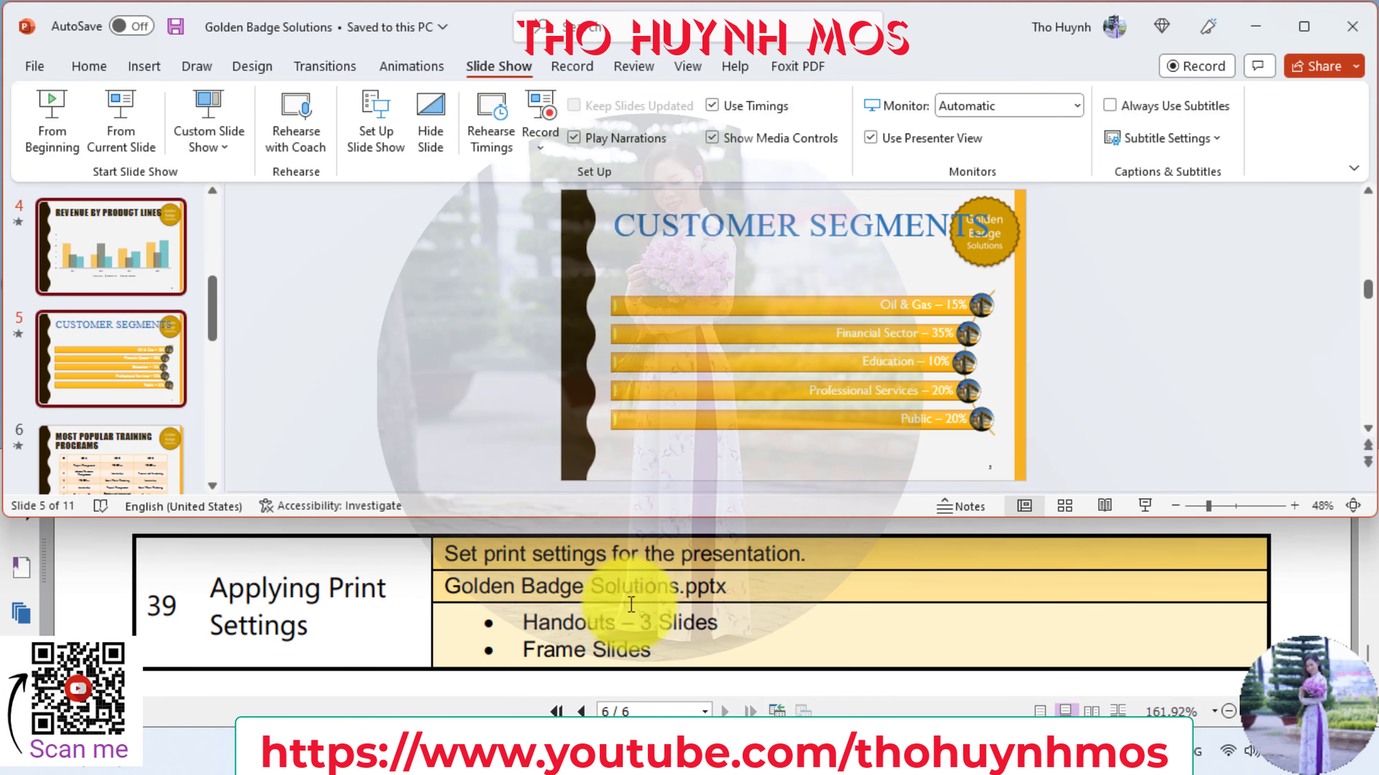
# - Open PowerPoint Options from the File backstage
pyautogui.scroll(-3, 766, 630)
pyautogui.scroll(-2, 770, 627)
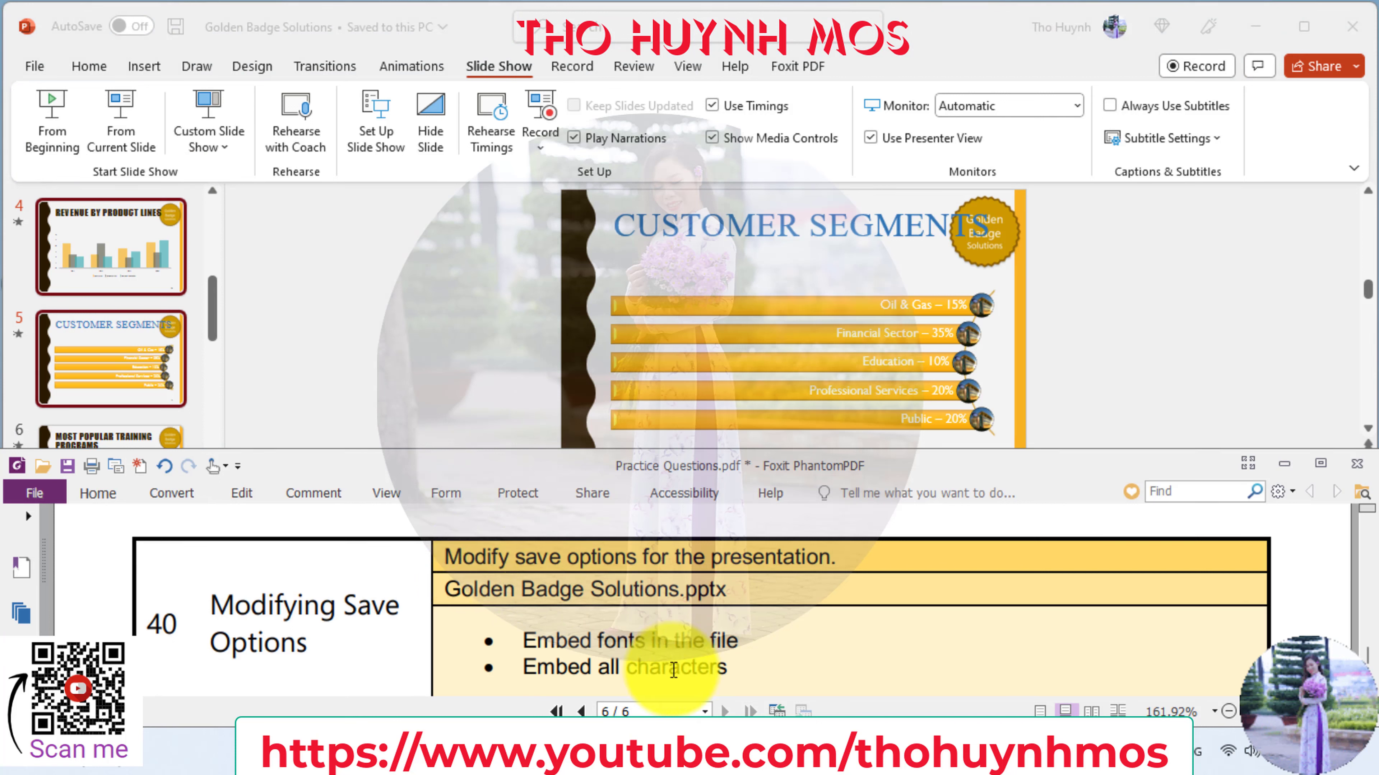
pyautogui.click(41, 70)
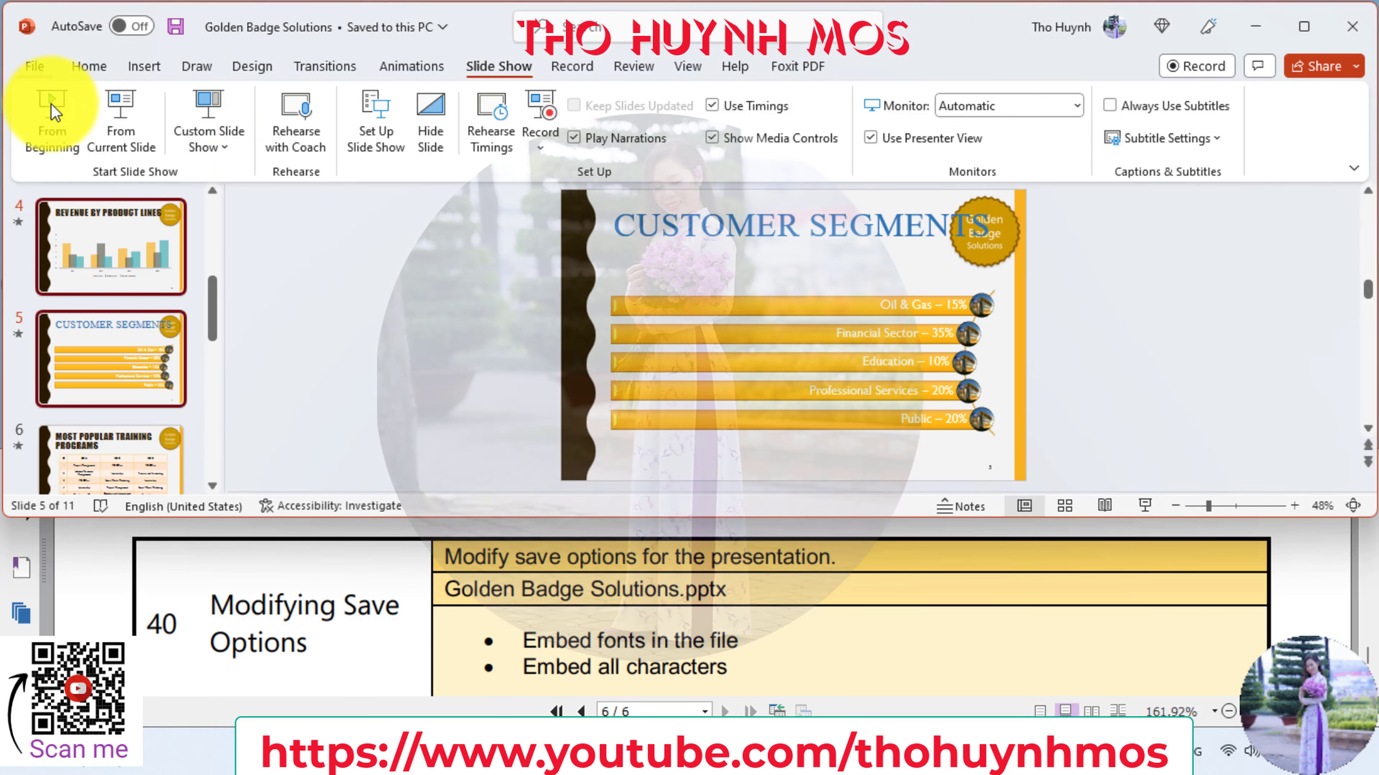
pyautogui.click(34, 66)
pyautogui.click(66, 455)
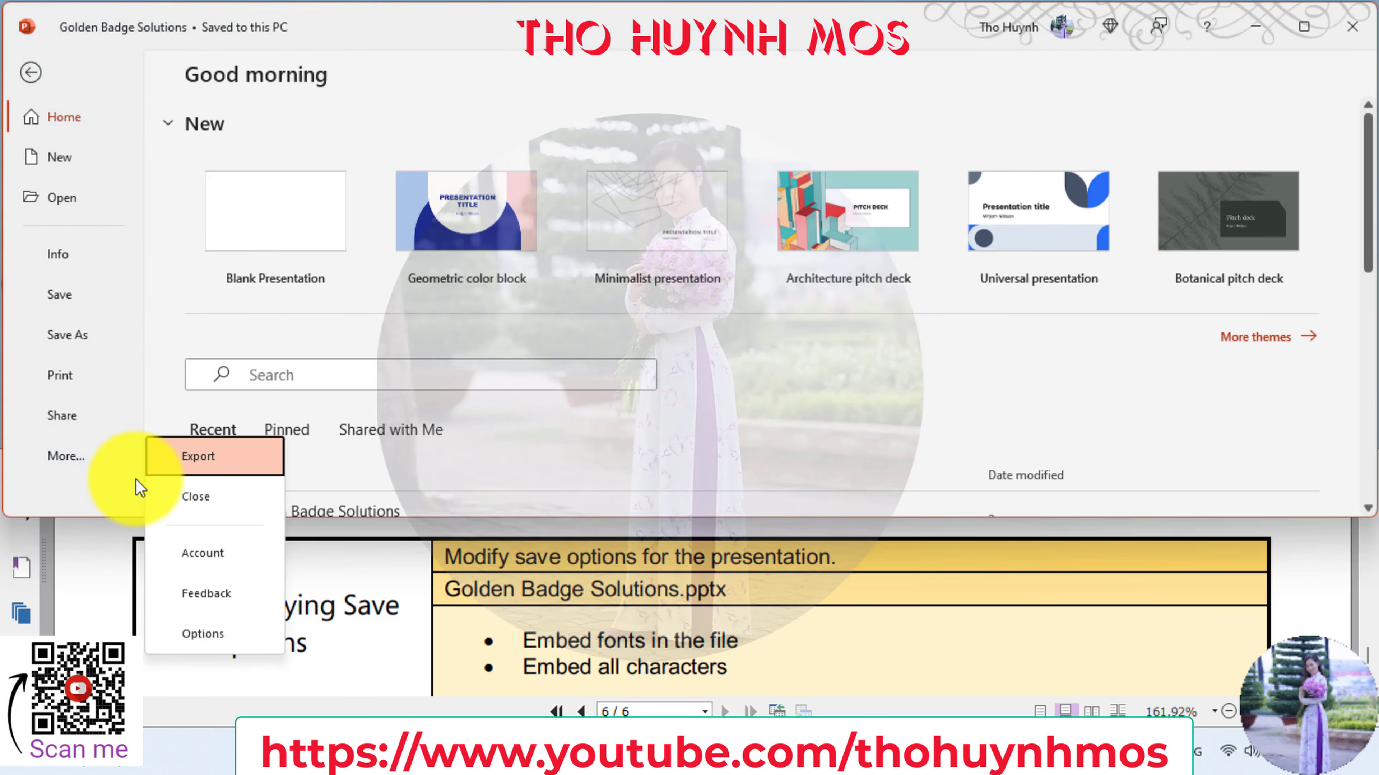
pyautogui.click(212, 634)
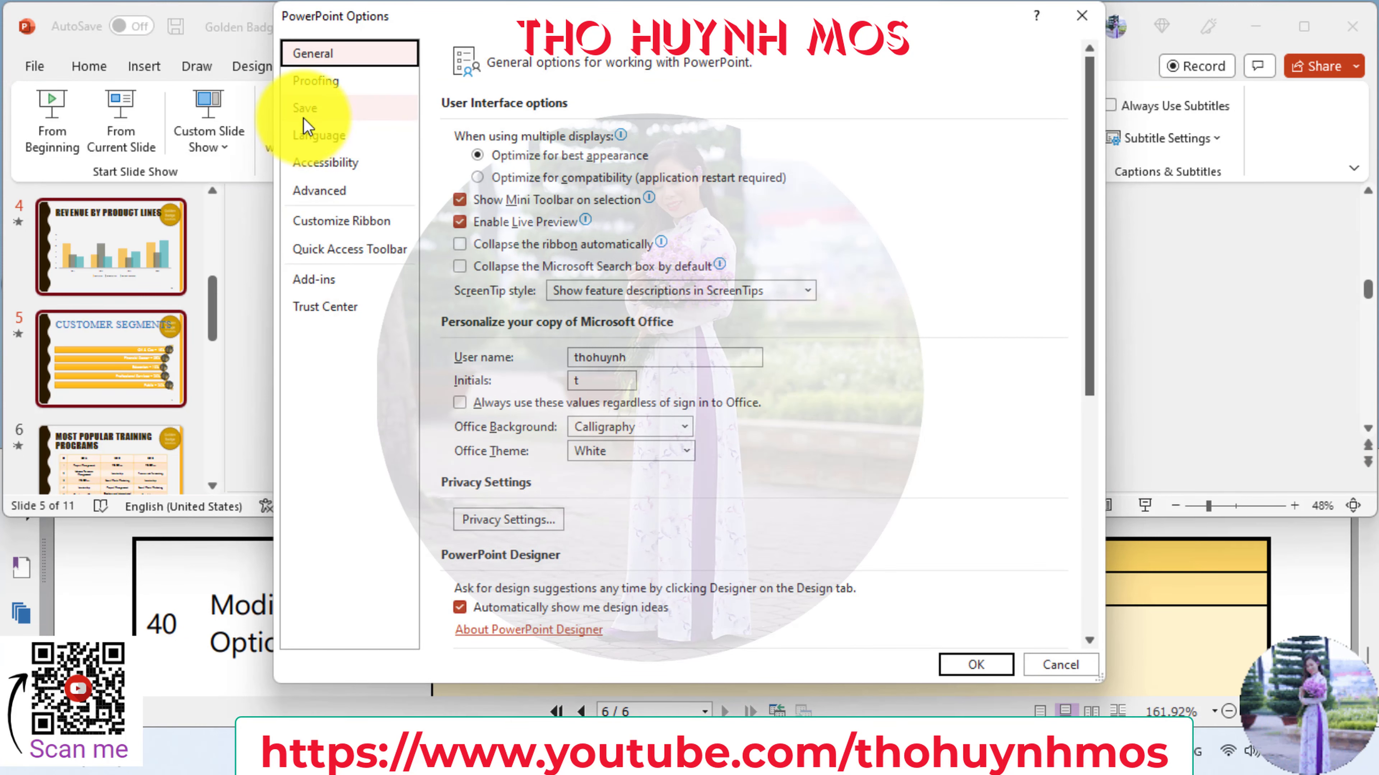
# - In Save options, embed fonts in the file with all characters, and confirm
pyautogui.click(308, 109)
pyautogui.scroll(-2, 597, 315)
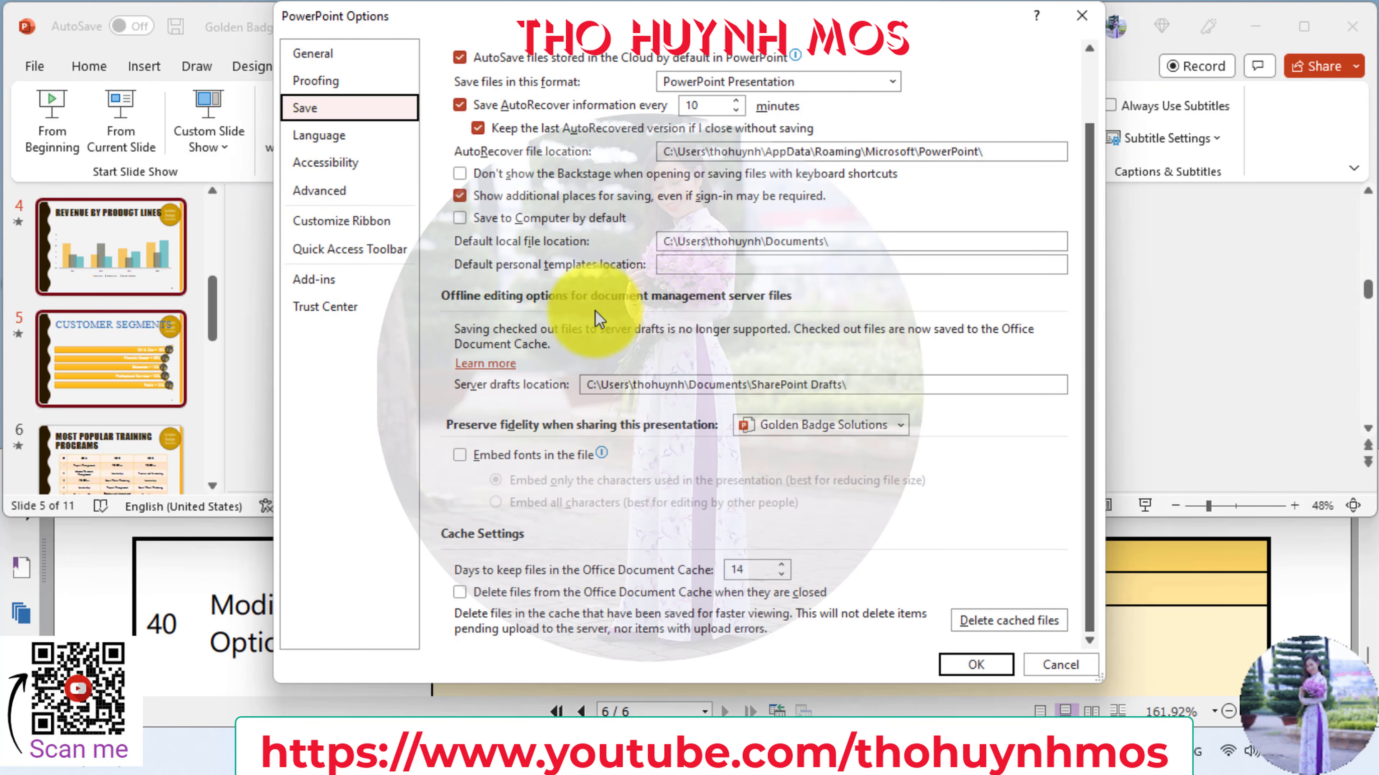
pyautogui.click(522, 456)
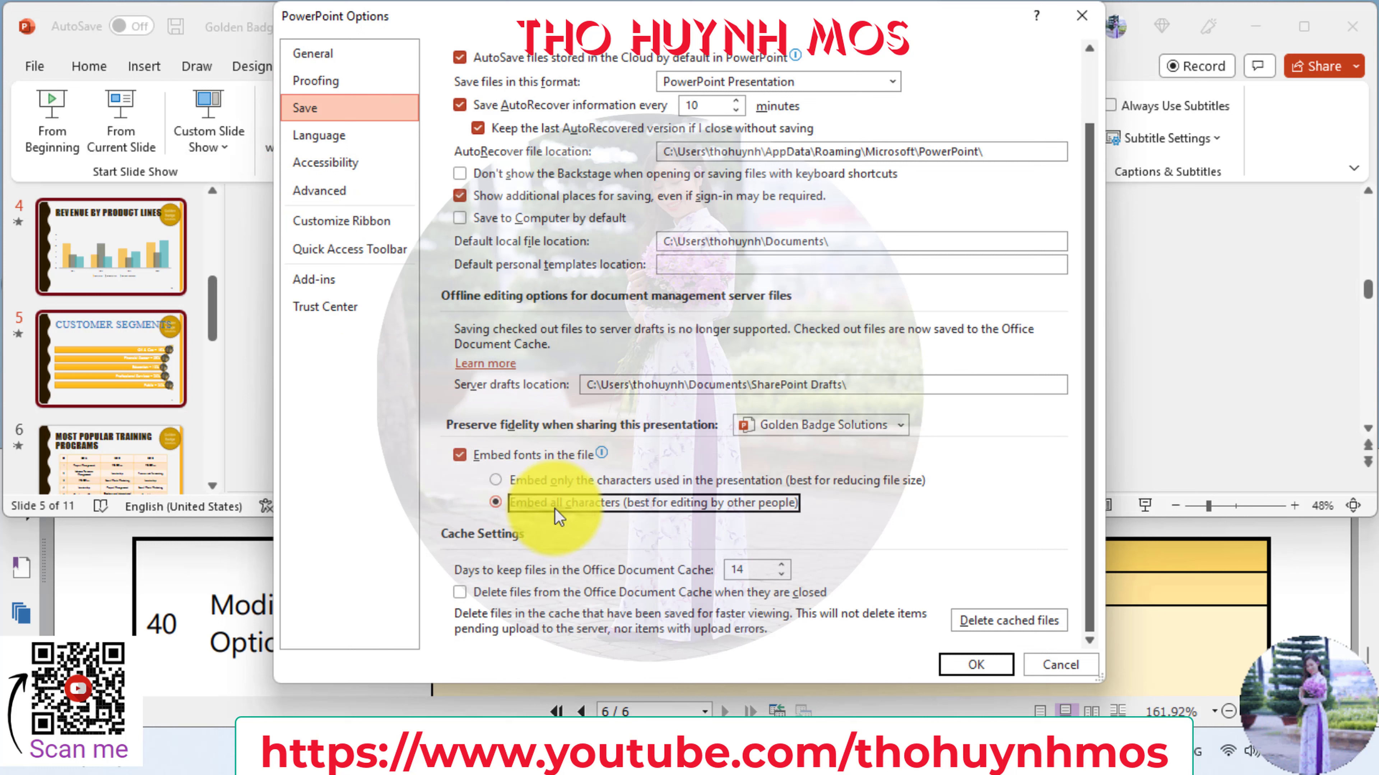
pyautogui.click(984, 670)
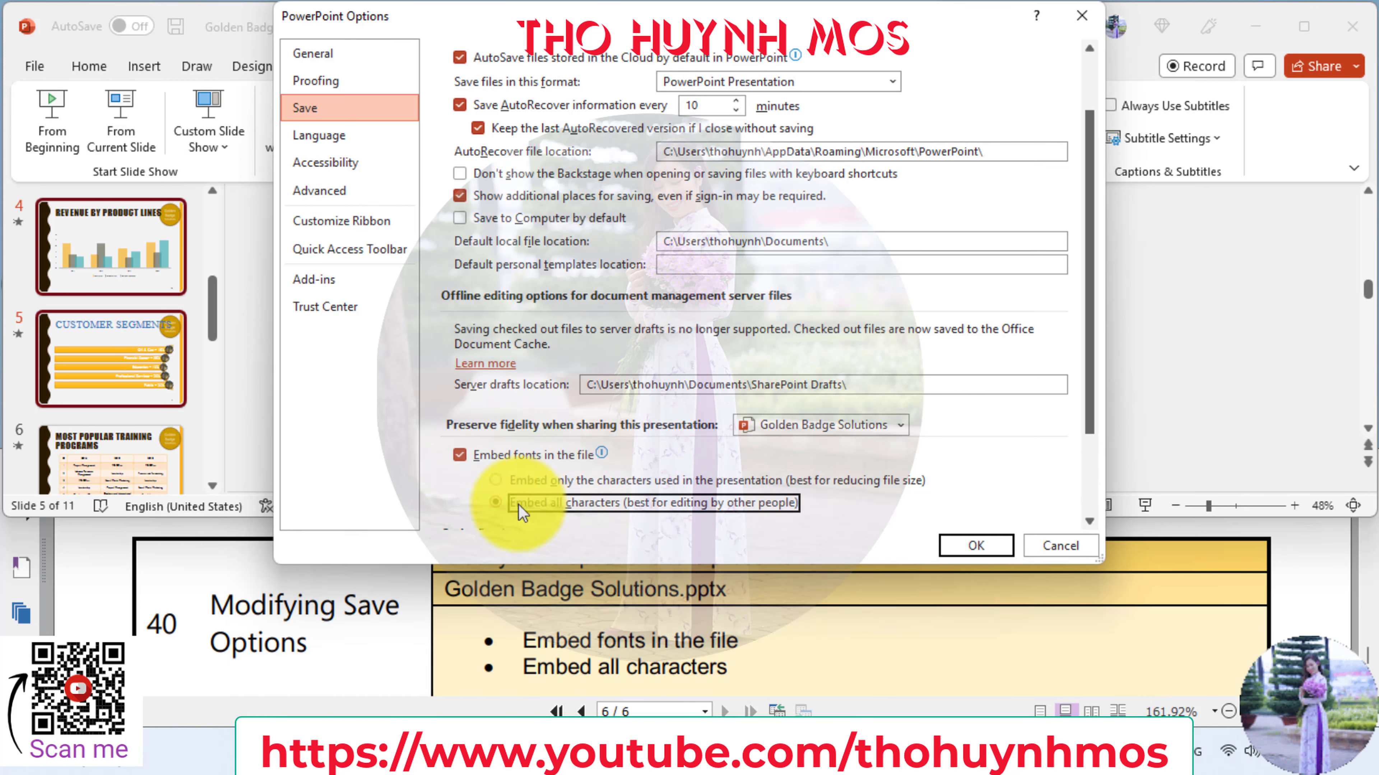
pyautogui.click(977, 548)
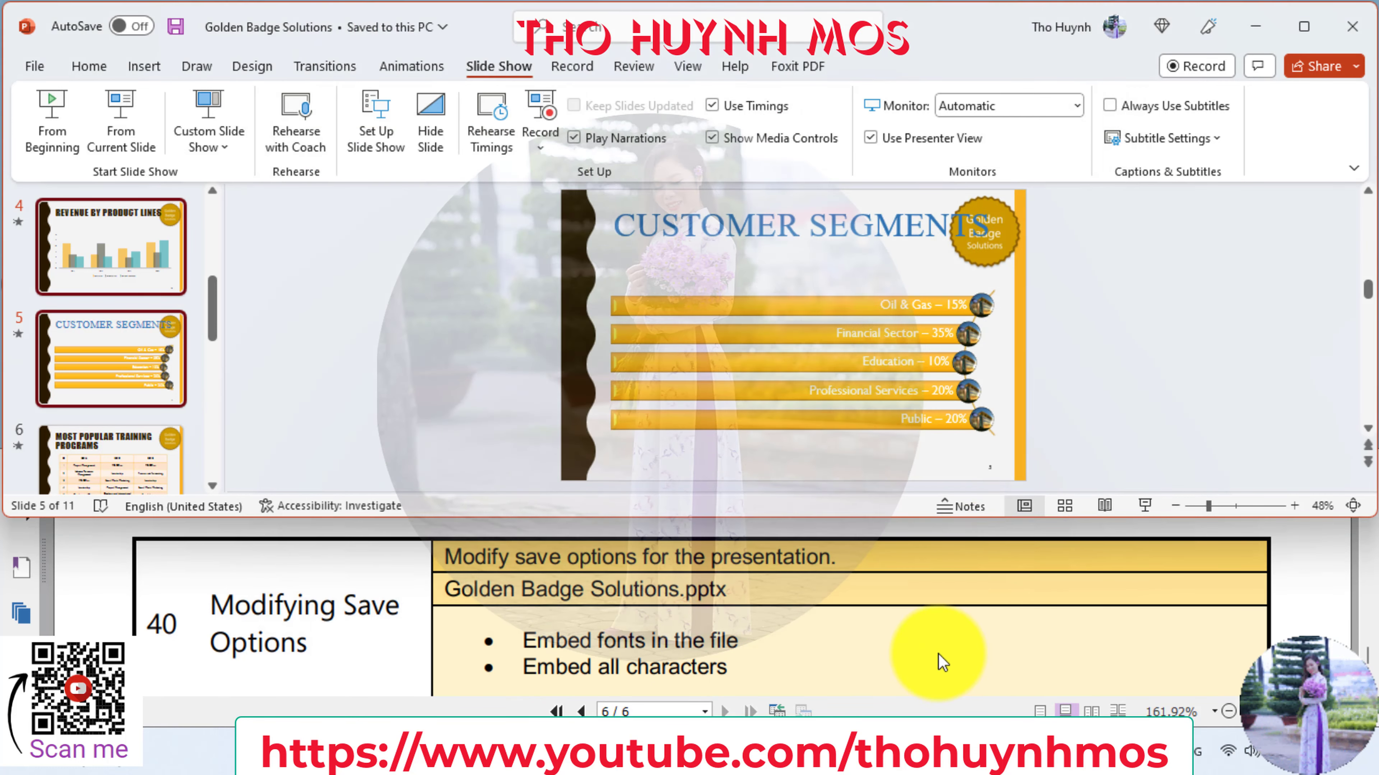
pyautogui.click(939, 655)
pyautogui.scroll(-1, 939, 649)
# - Open PowerPoint Options again from the File backstage
pyautogui.scroll(-2, 939, 649)
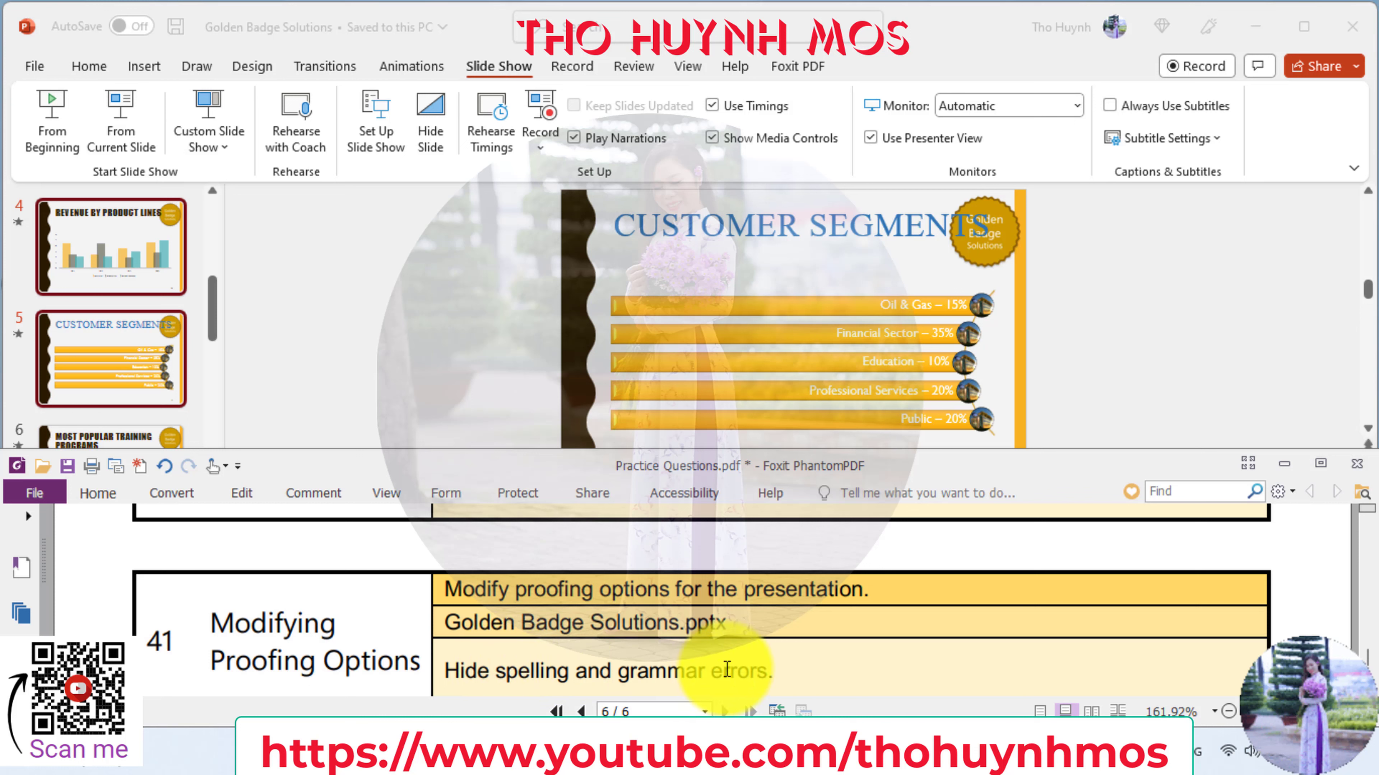
pyautogui.click(30, 73)
pyautogui.click(37, 74)
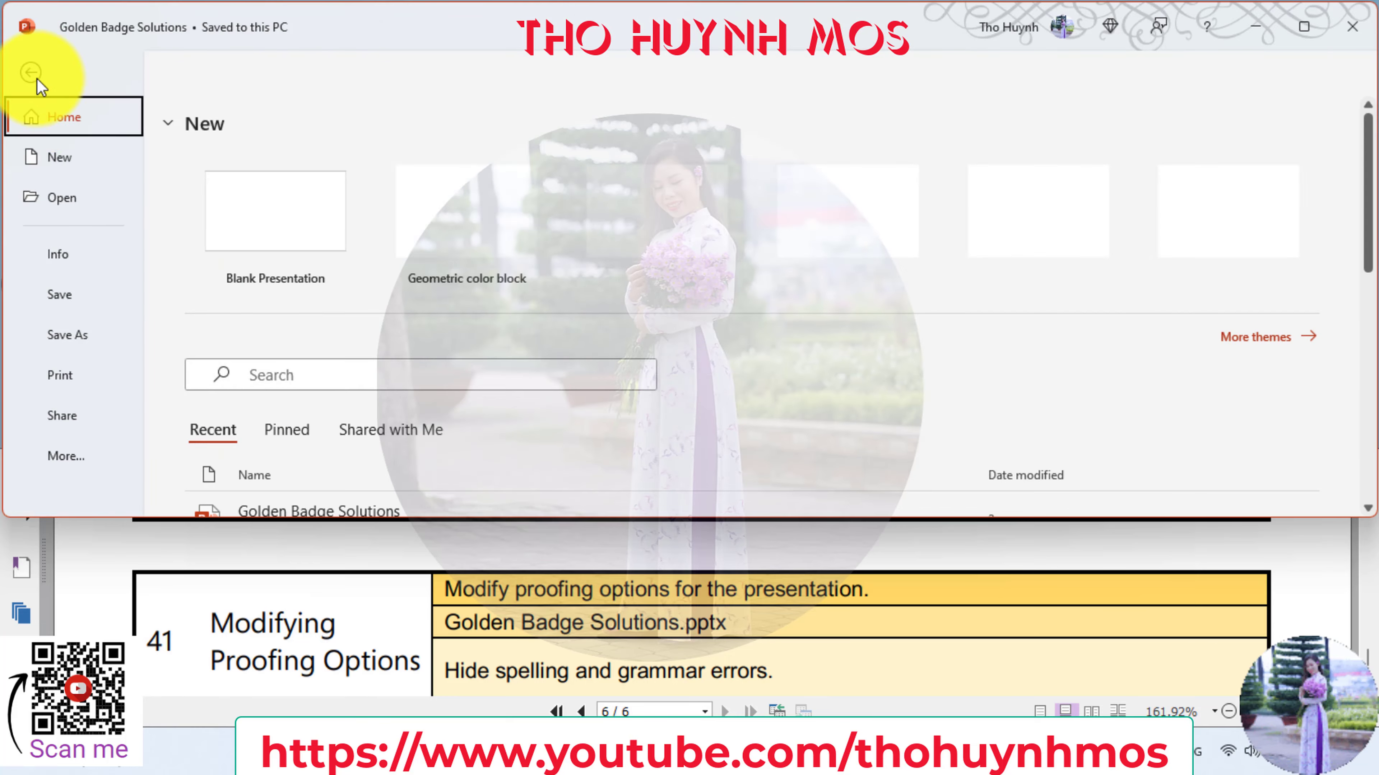
pyautogui.click(66, 455)
pyautogui.click(210, 631)
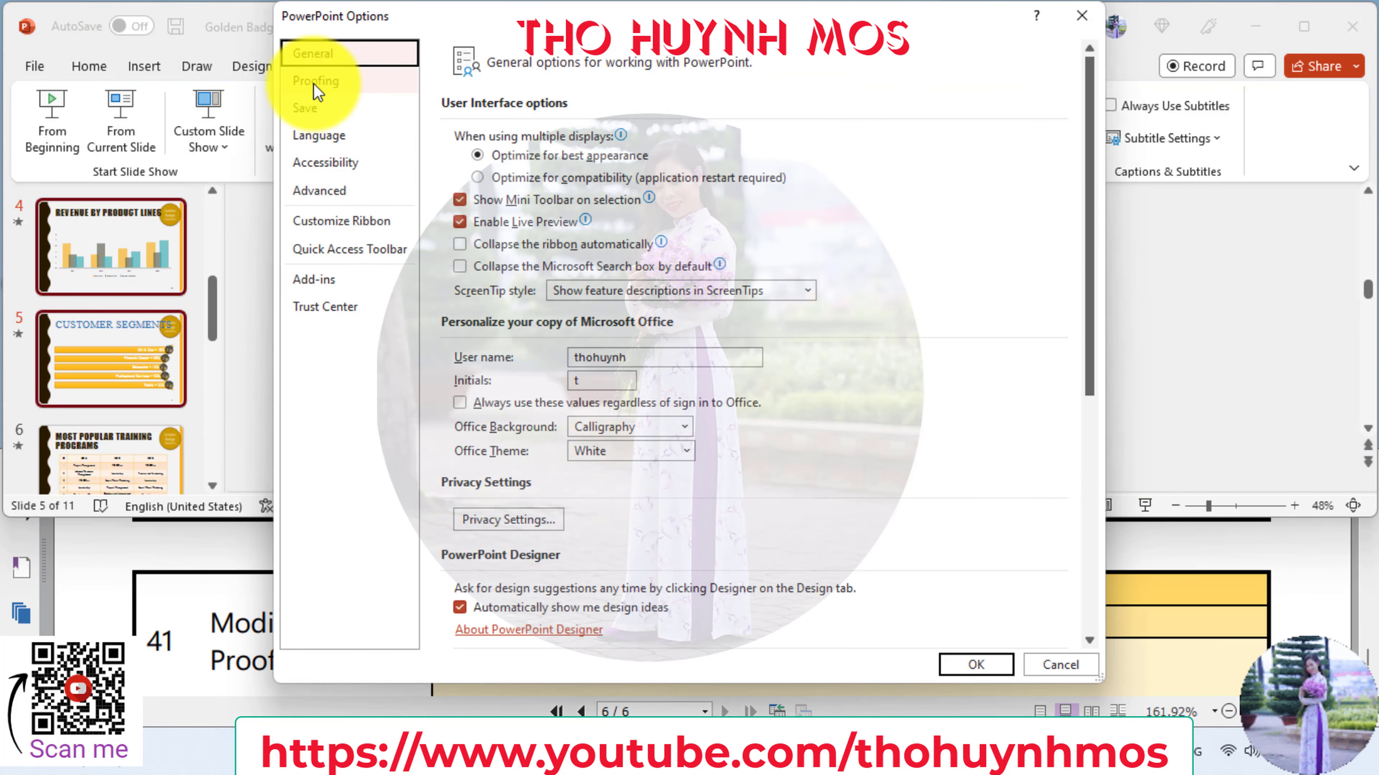
# - Check 'Hide spelling and grammar errors' under Proofing and confirm with OK
pyautogui.click(315, 82)
pyautogui.click(545, 482)
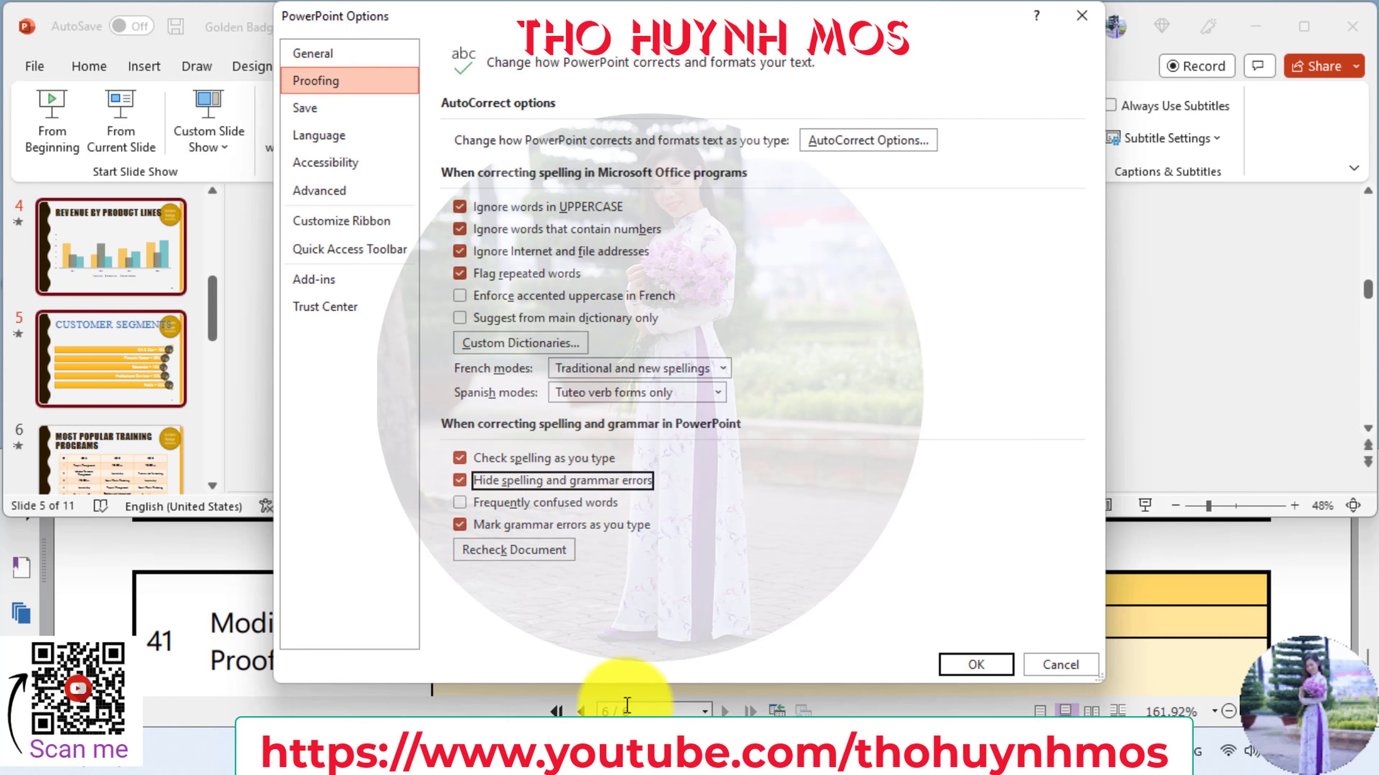
pyautogui.moveTo(632, 686); pyautogui.dragTo(629, 562)
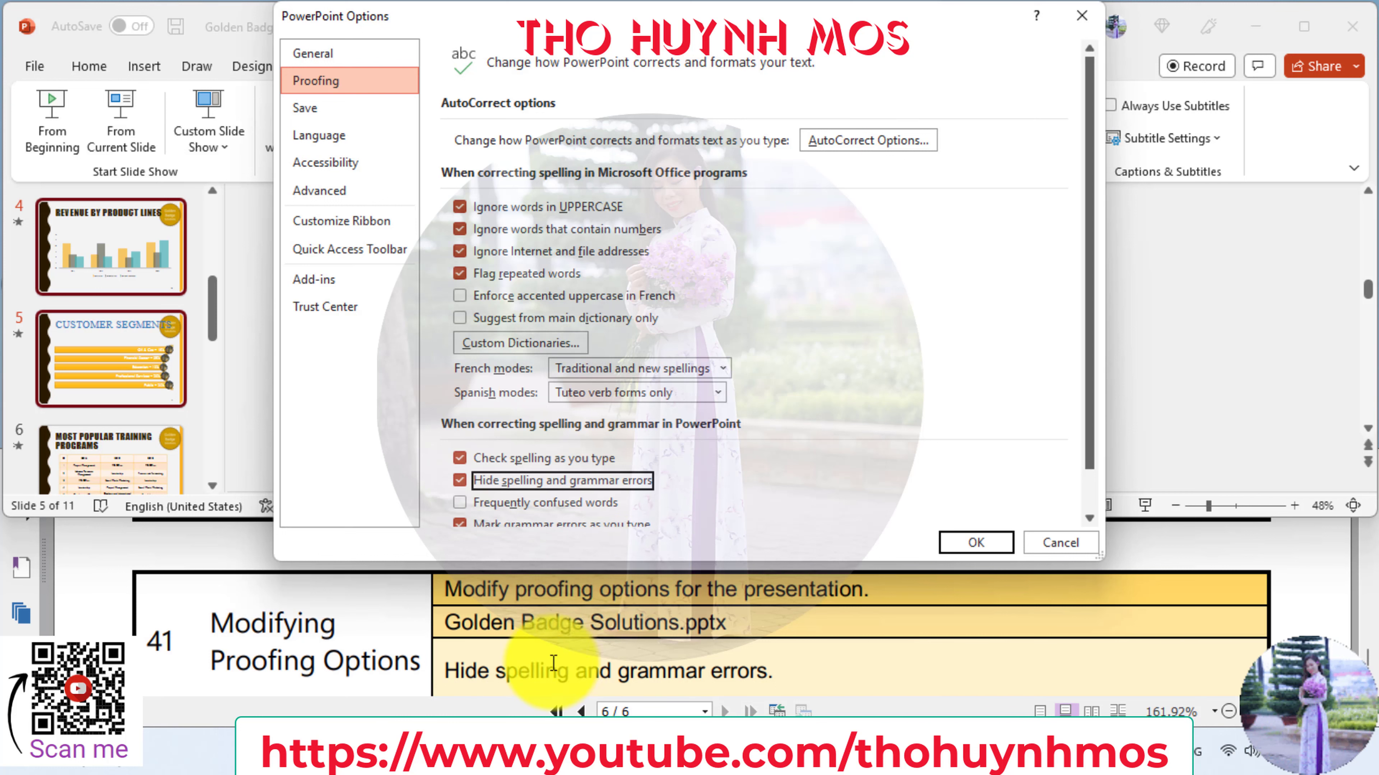
pyautogui.click(748, 673)
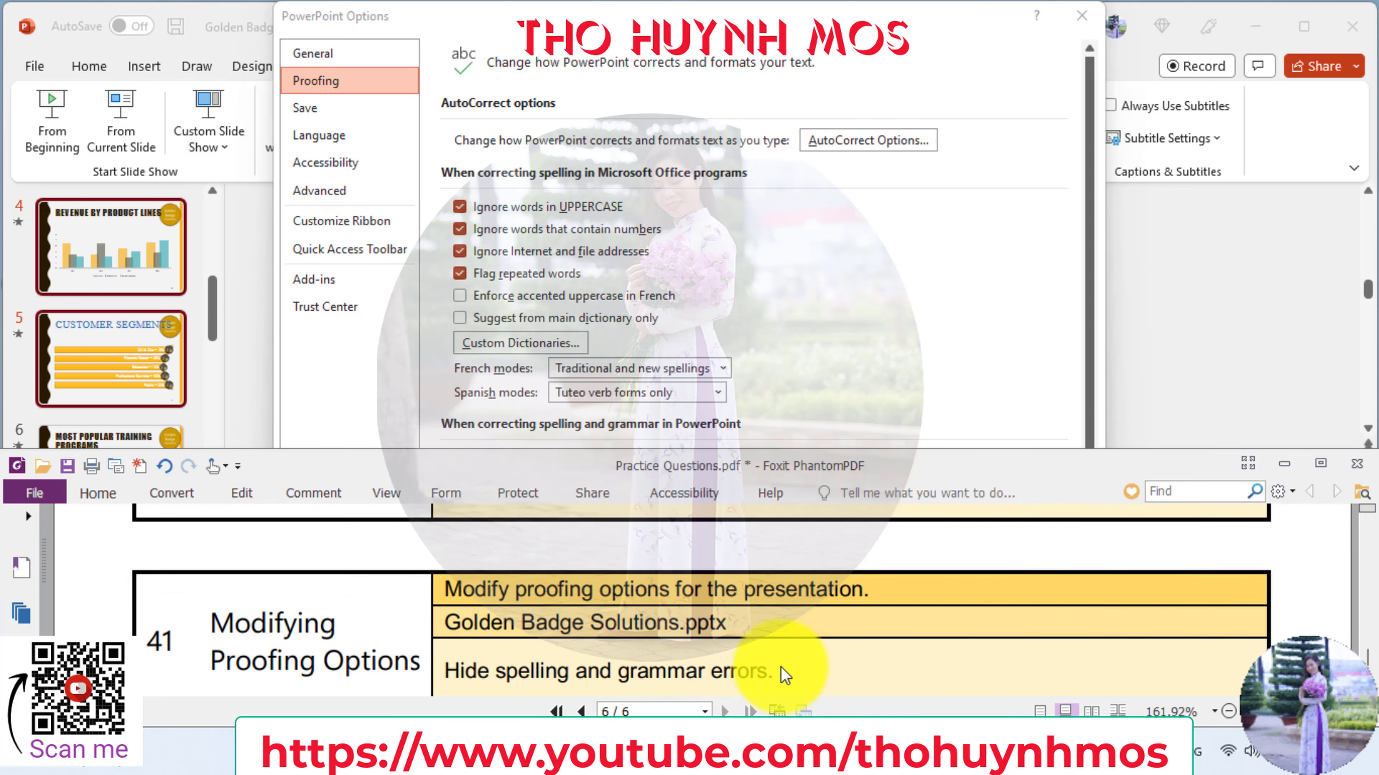
pyautogui.scroll(-2, 785, 674)
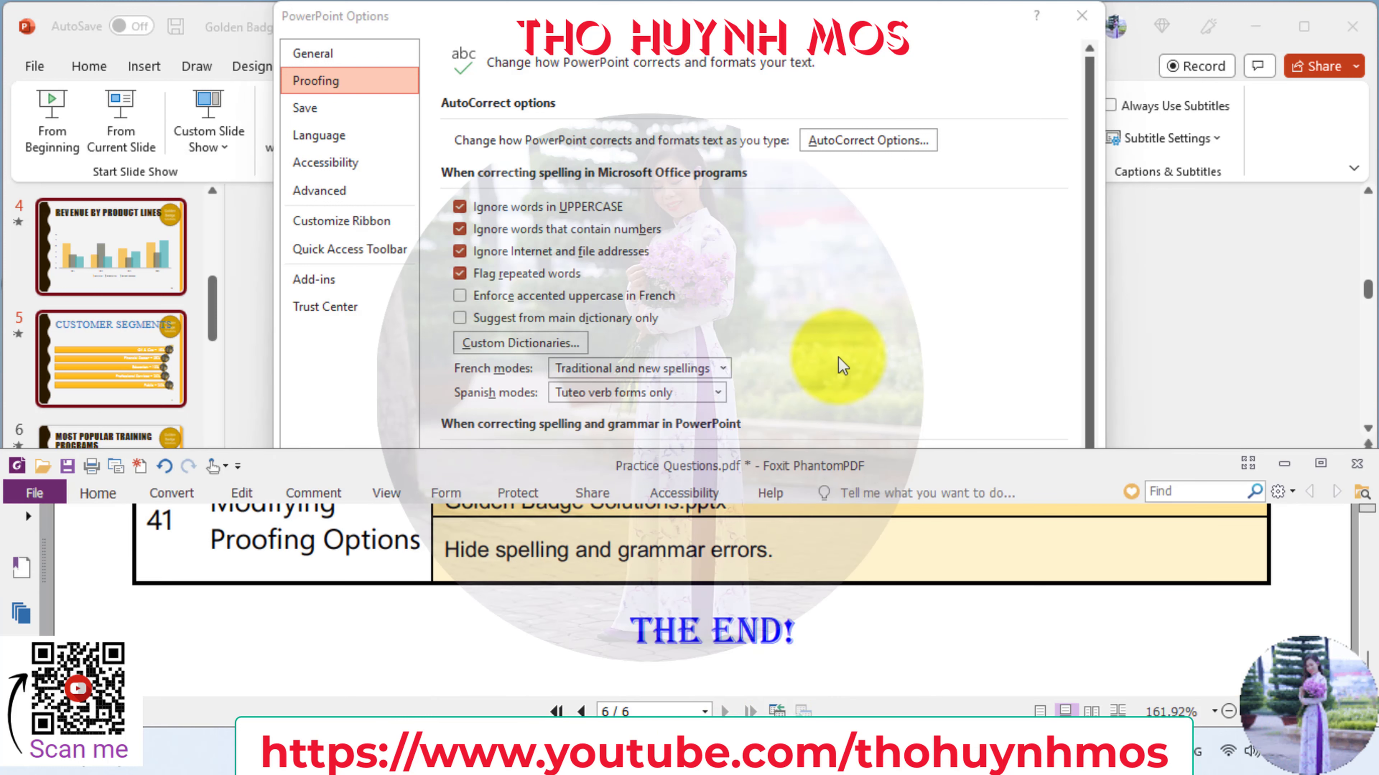
pyautogui.click(844, 345)
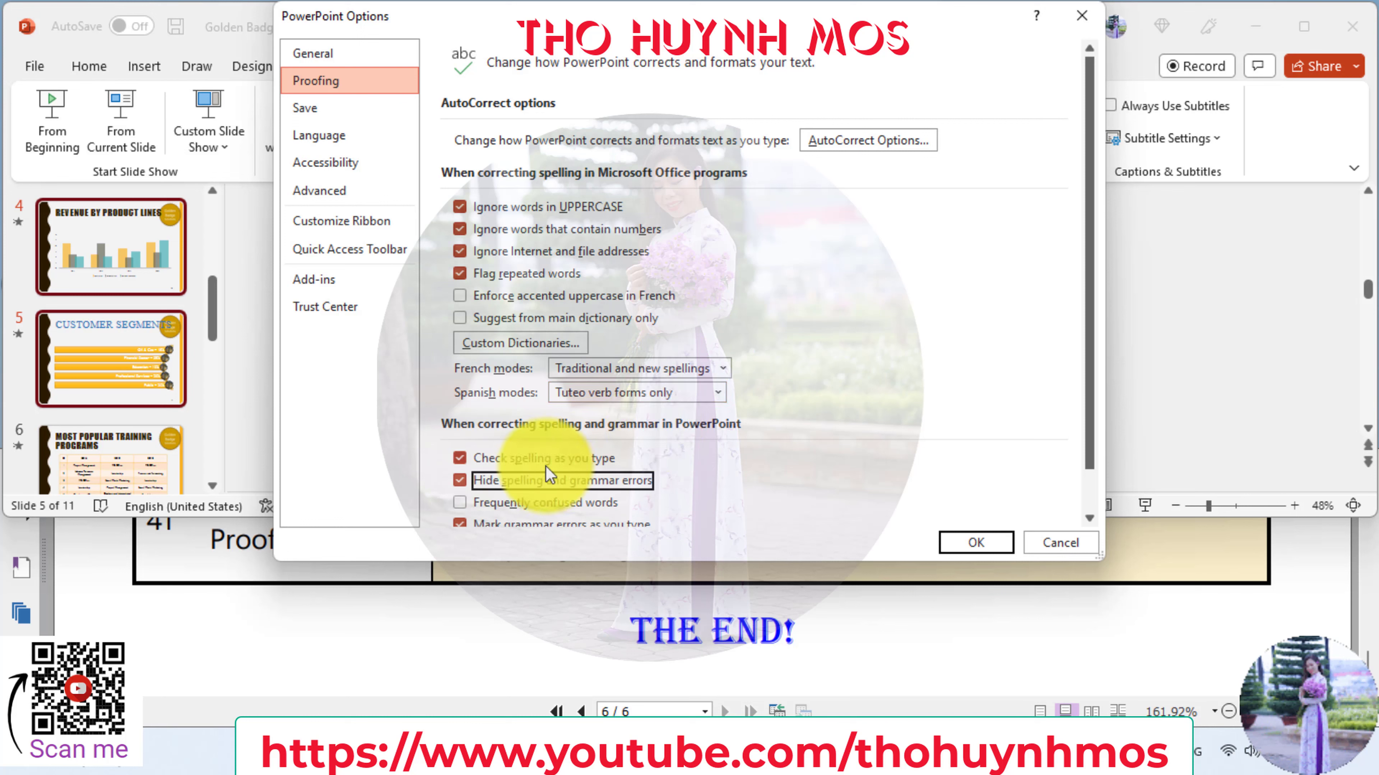
pyautogui.click(973, 542)
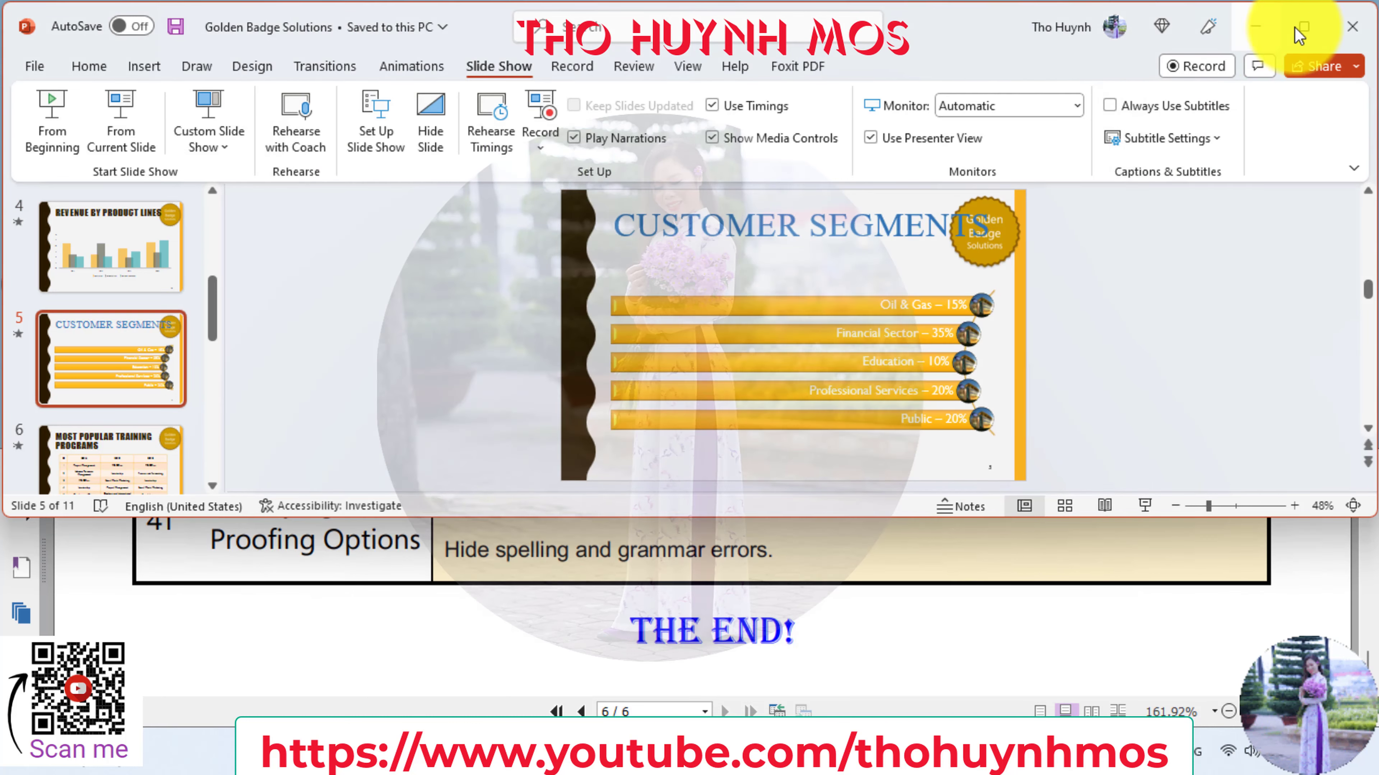
# - Maximize the window and start the slide show from the title slide
pyautogui.click(1304, 32)
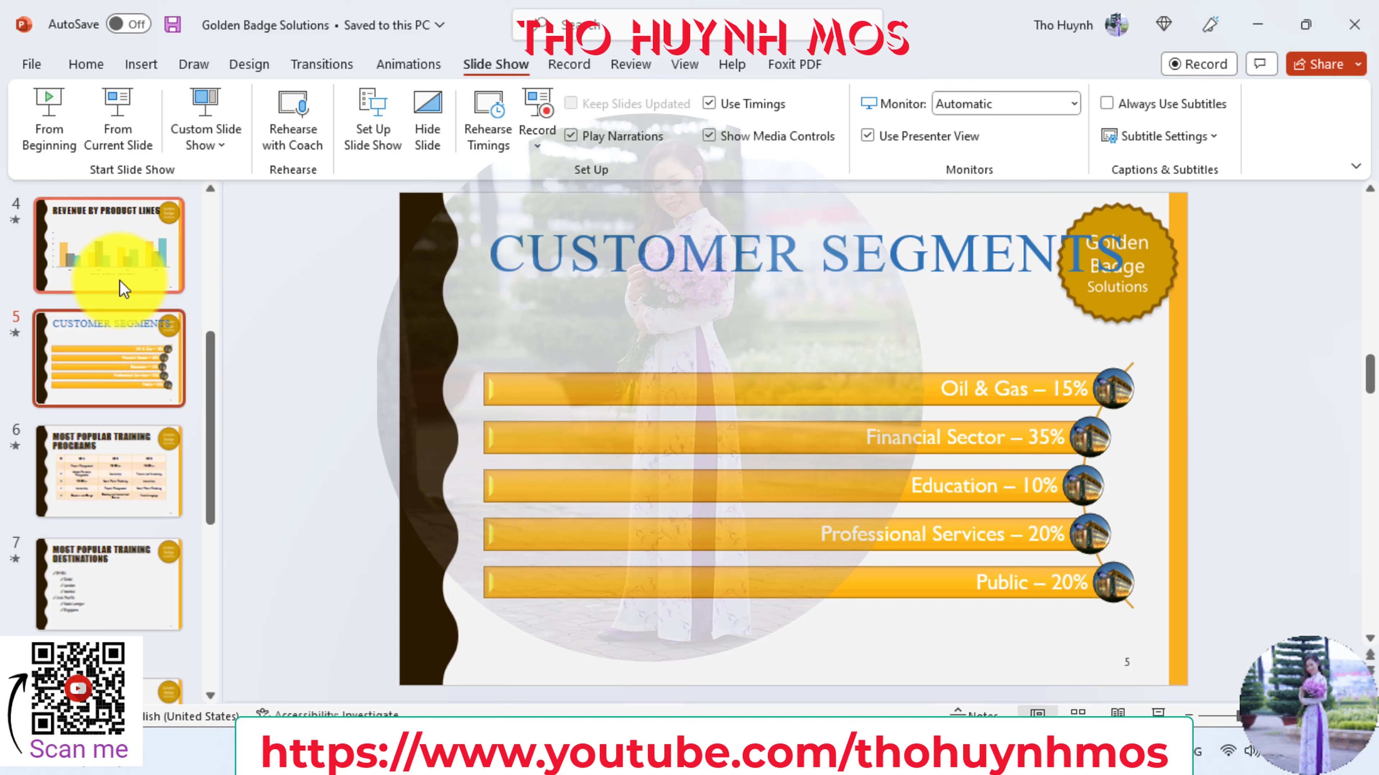
pyautogui.scroll(3, 133, 269)
pyautogui.scroll(3, 132, 269)
pyautogui.click(128, 255)
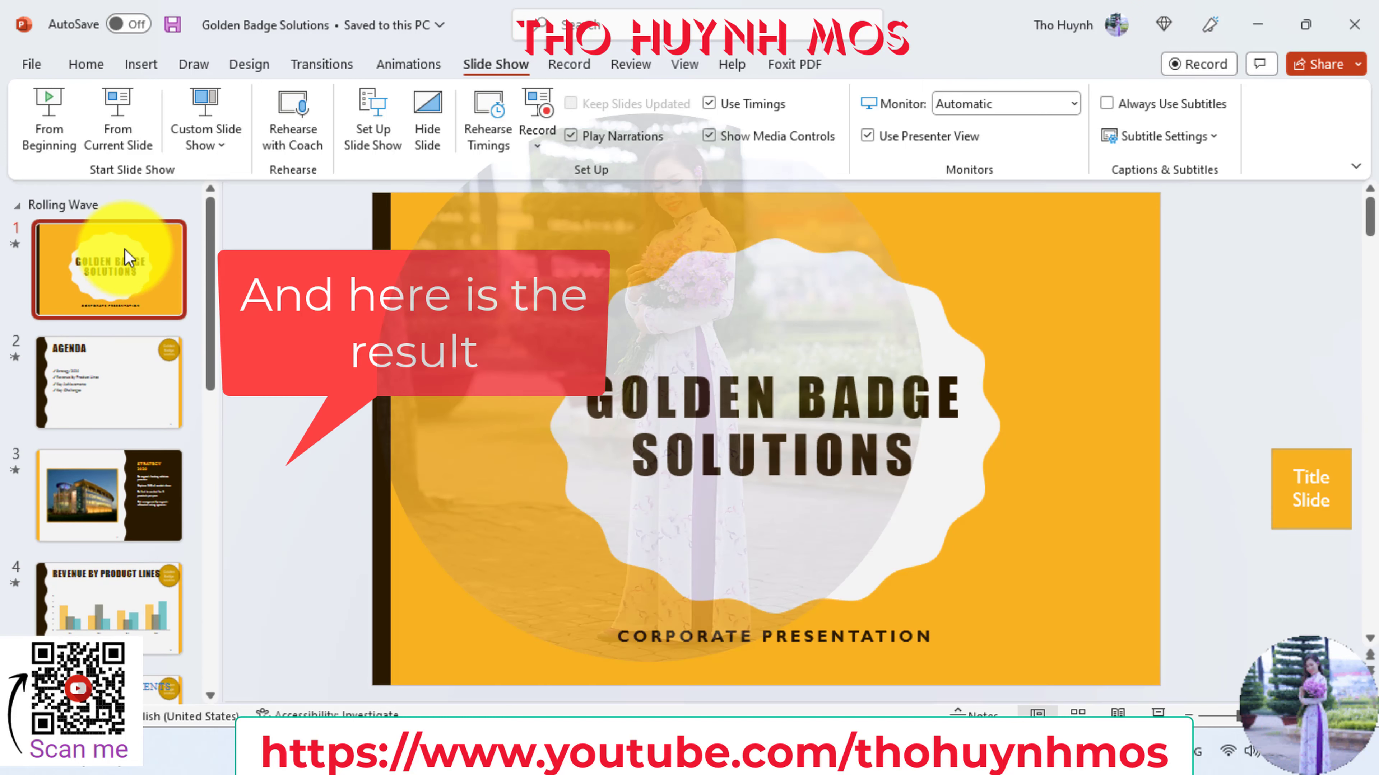
pyautogui.click(62, 140)
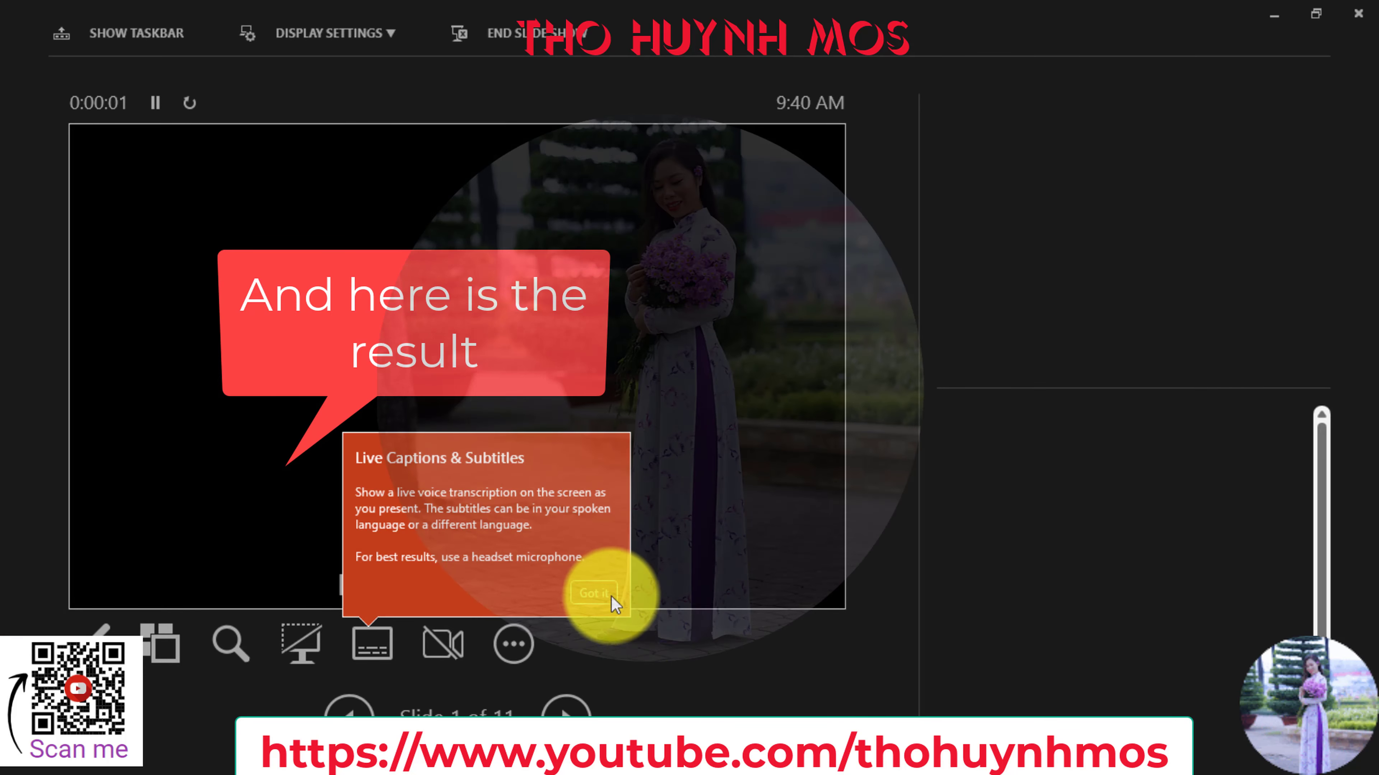
pyautogui.click(594, 593)
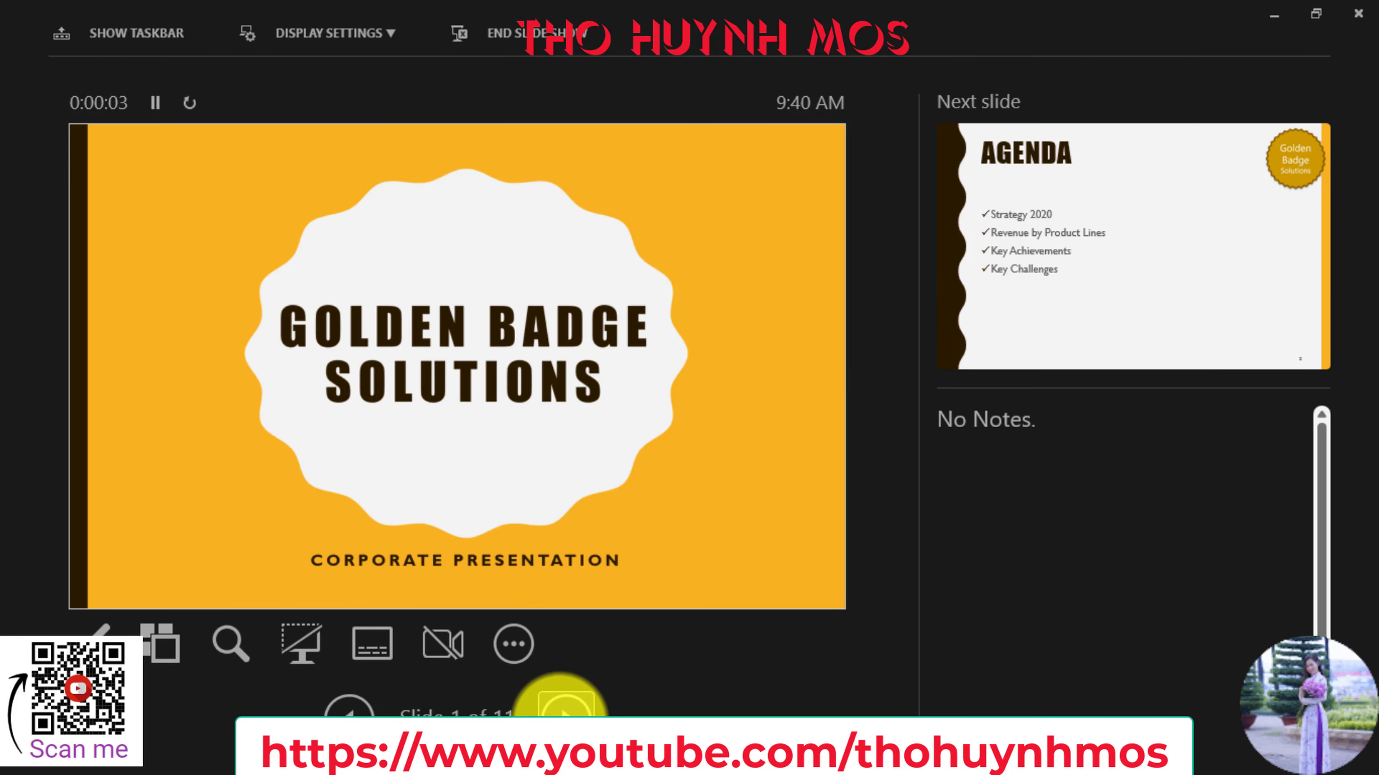
# - Advance through every slide from AGENDA to OUR FACILITIES, then exit the show
pyautogui.click(565, 706)
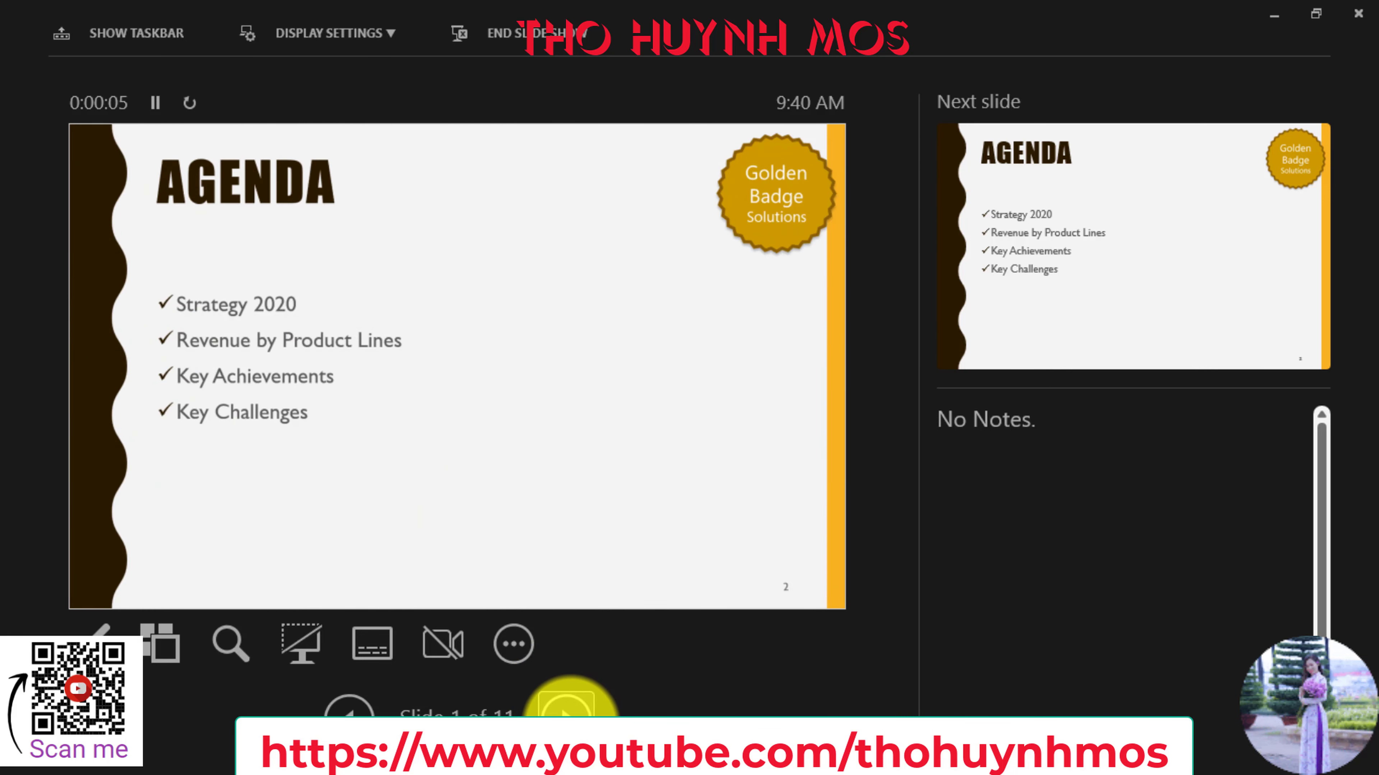
pyautogui.click(564, 705)
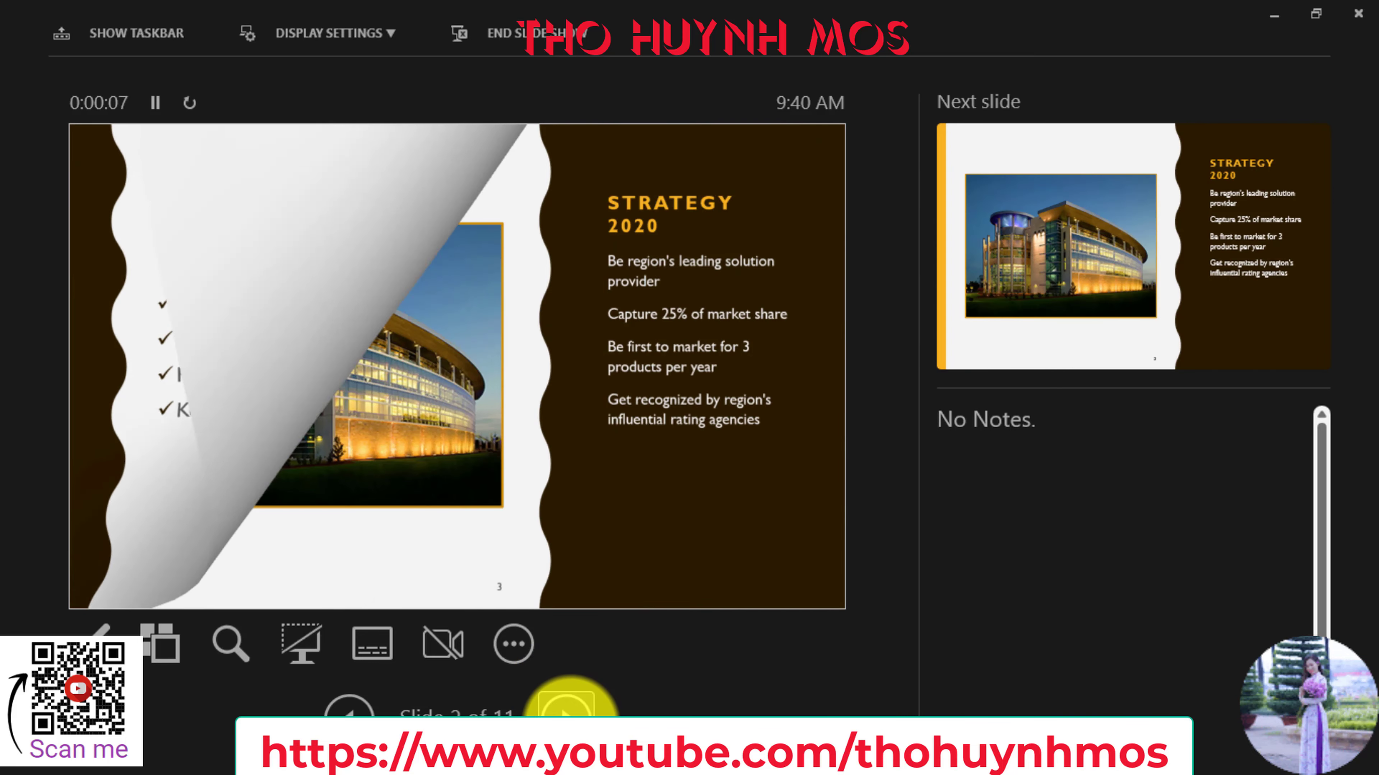
pyautogui.click(564, 706)
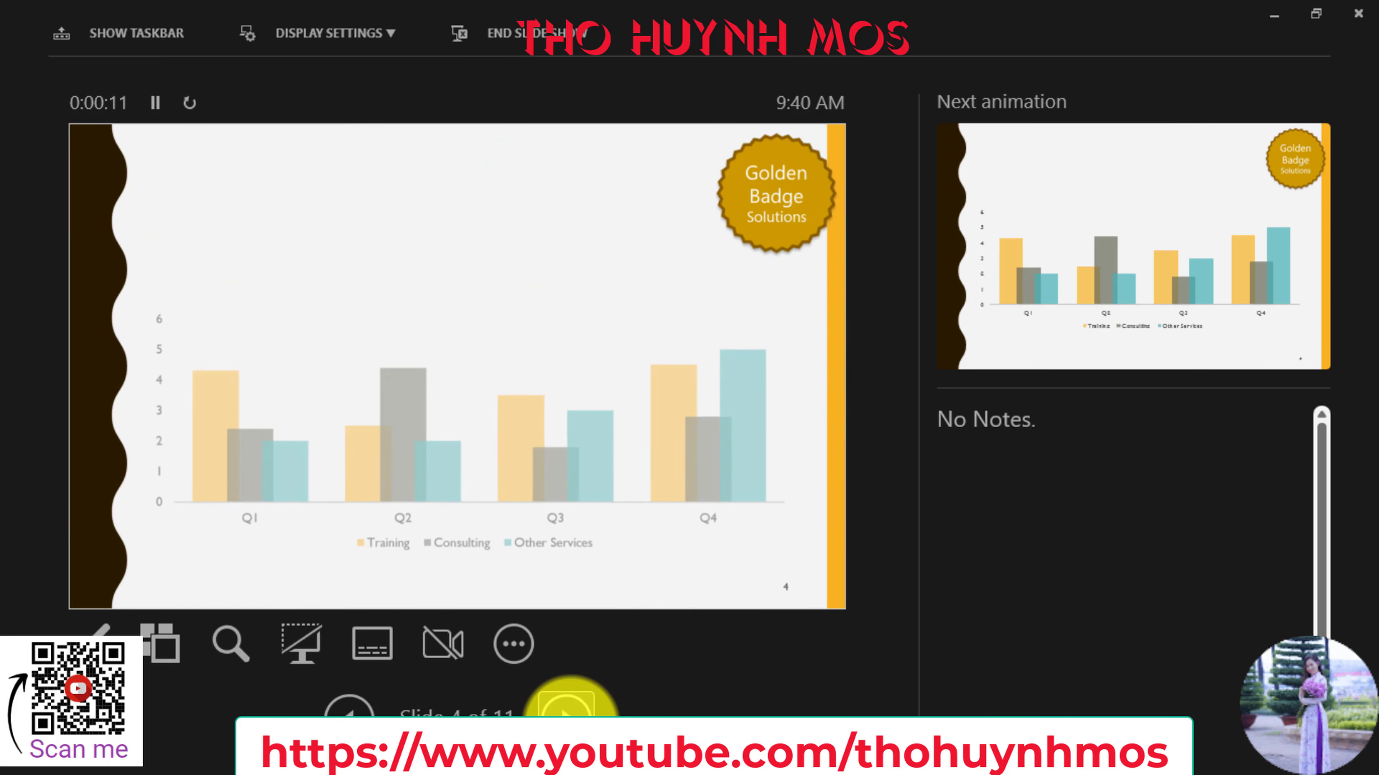
pyautogui.click(567, 705)
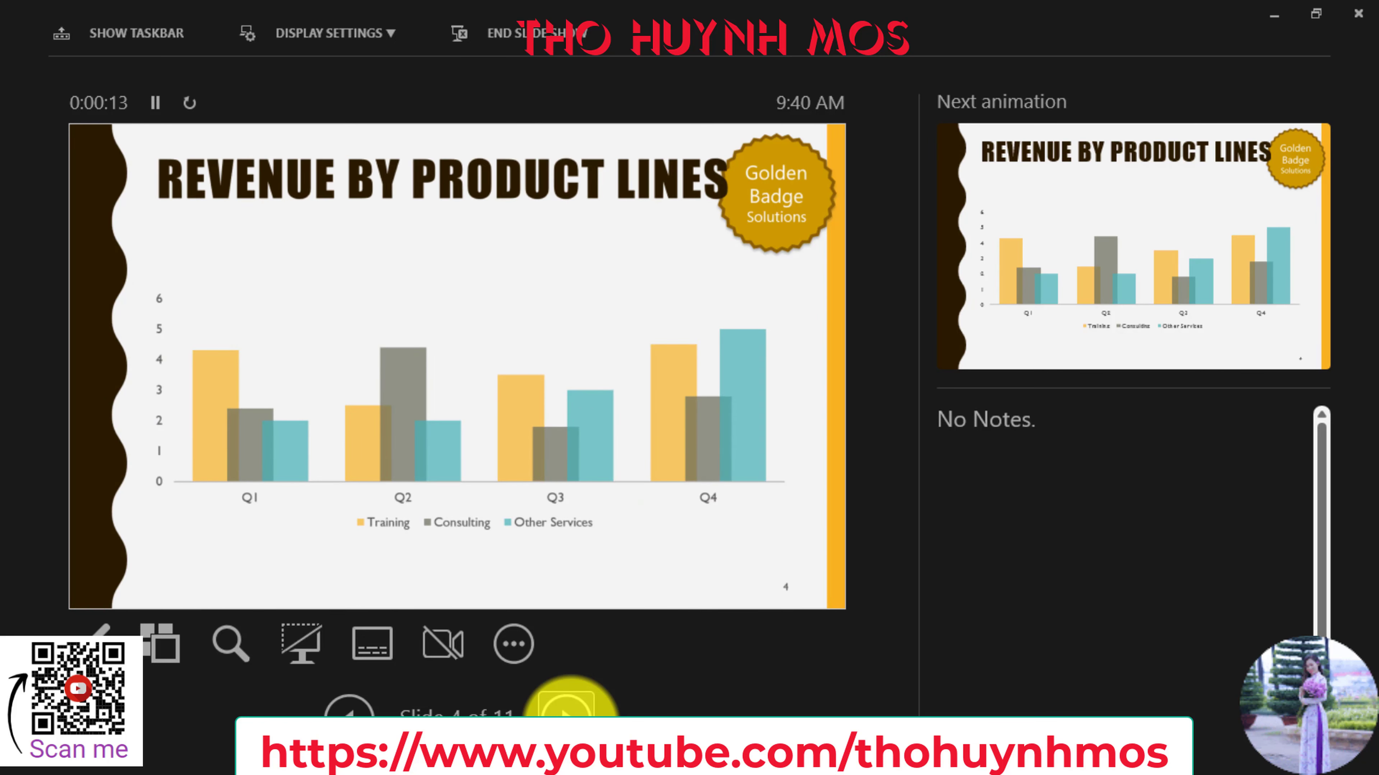
pyautogui.click(564, 706)
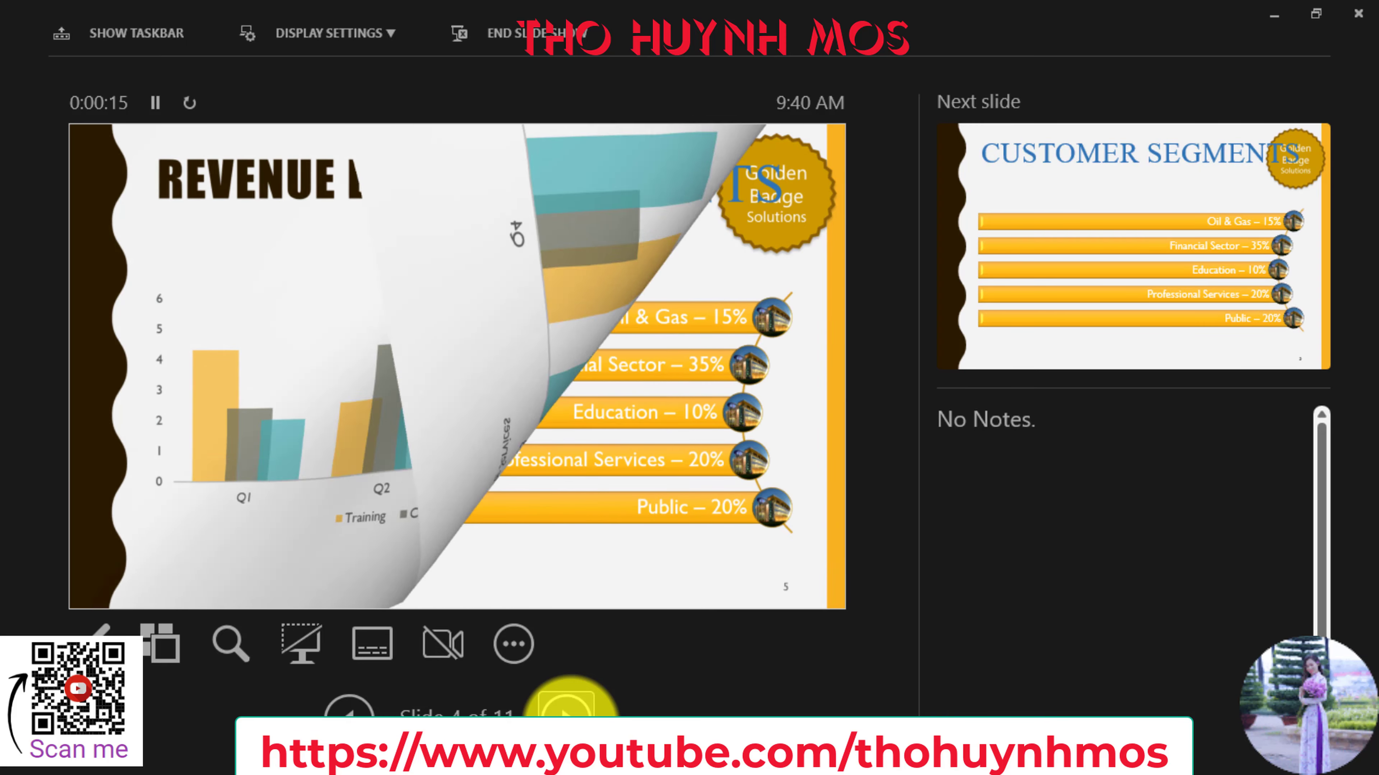
pyautogui.click(566, 706)
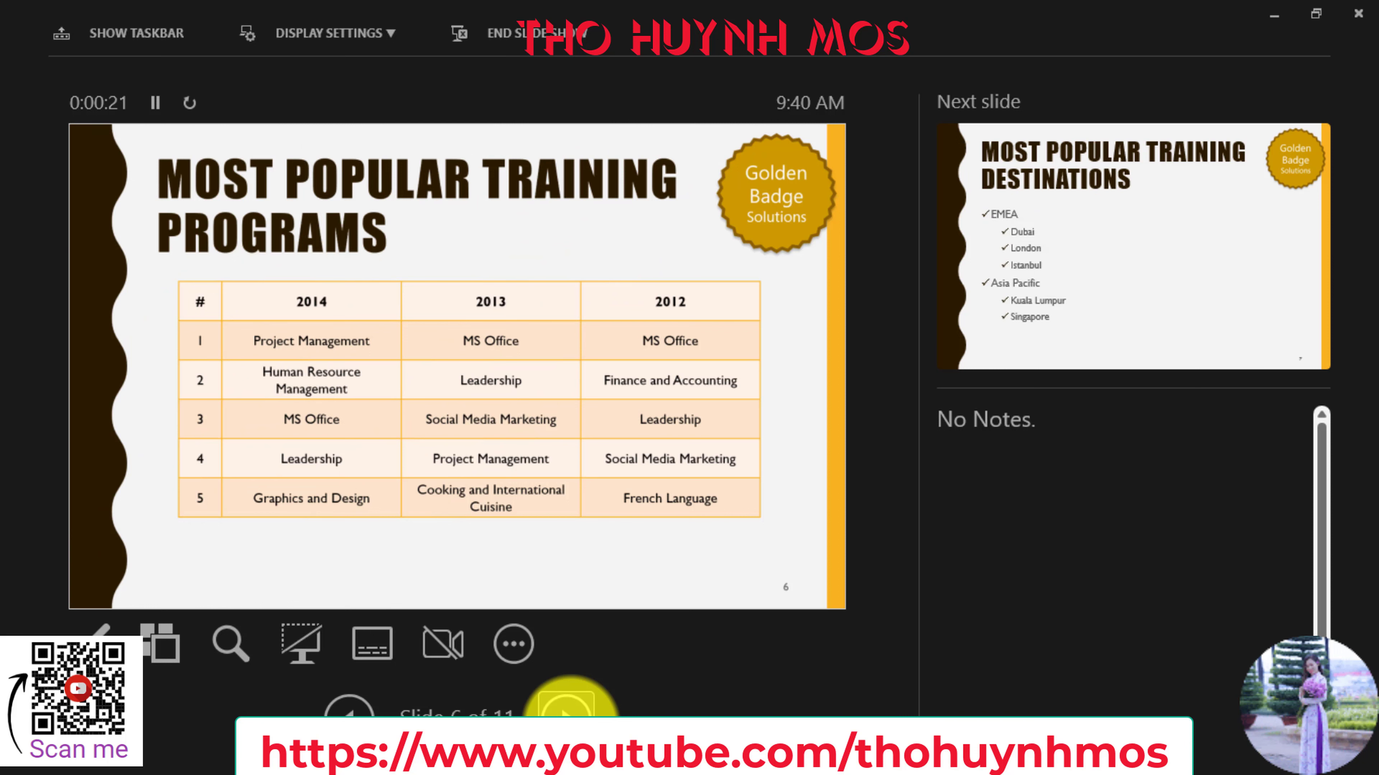
pyautogui.click(566, 705)
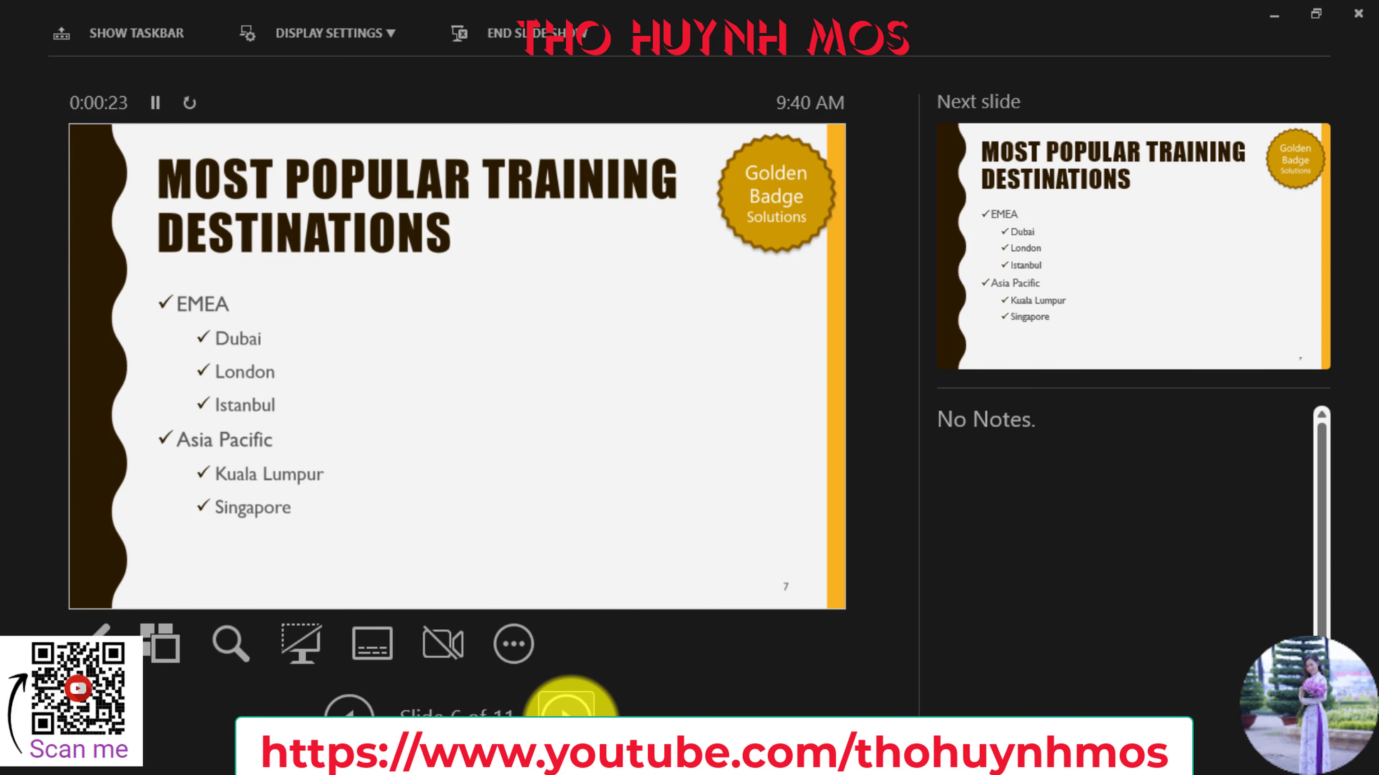
pyautogui.click(566, 706)
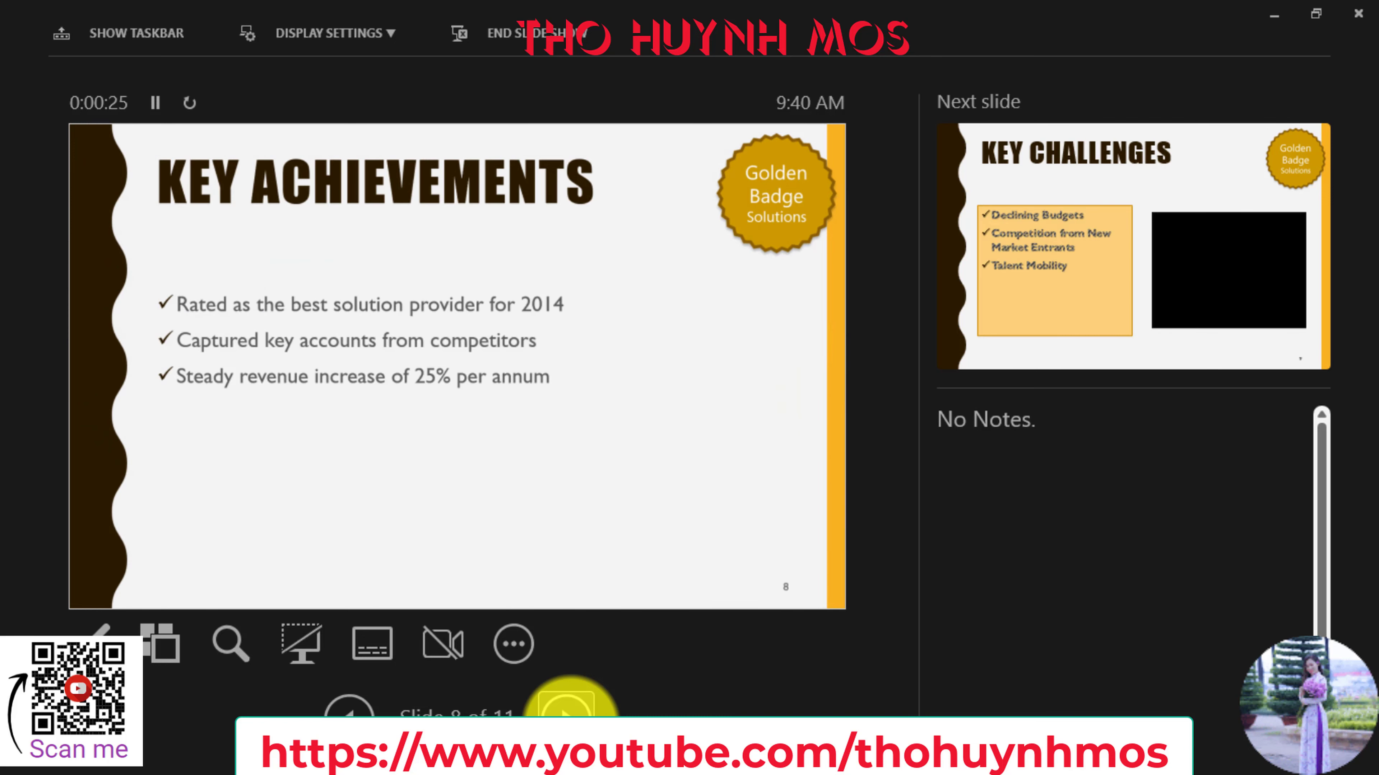
pyautogui.click(566, 706)
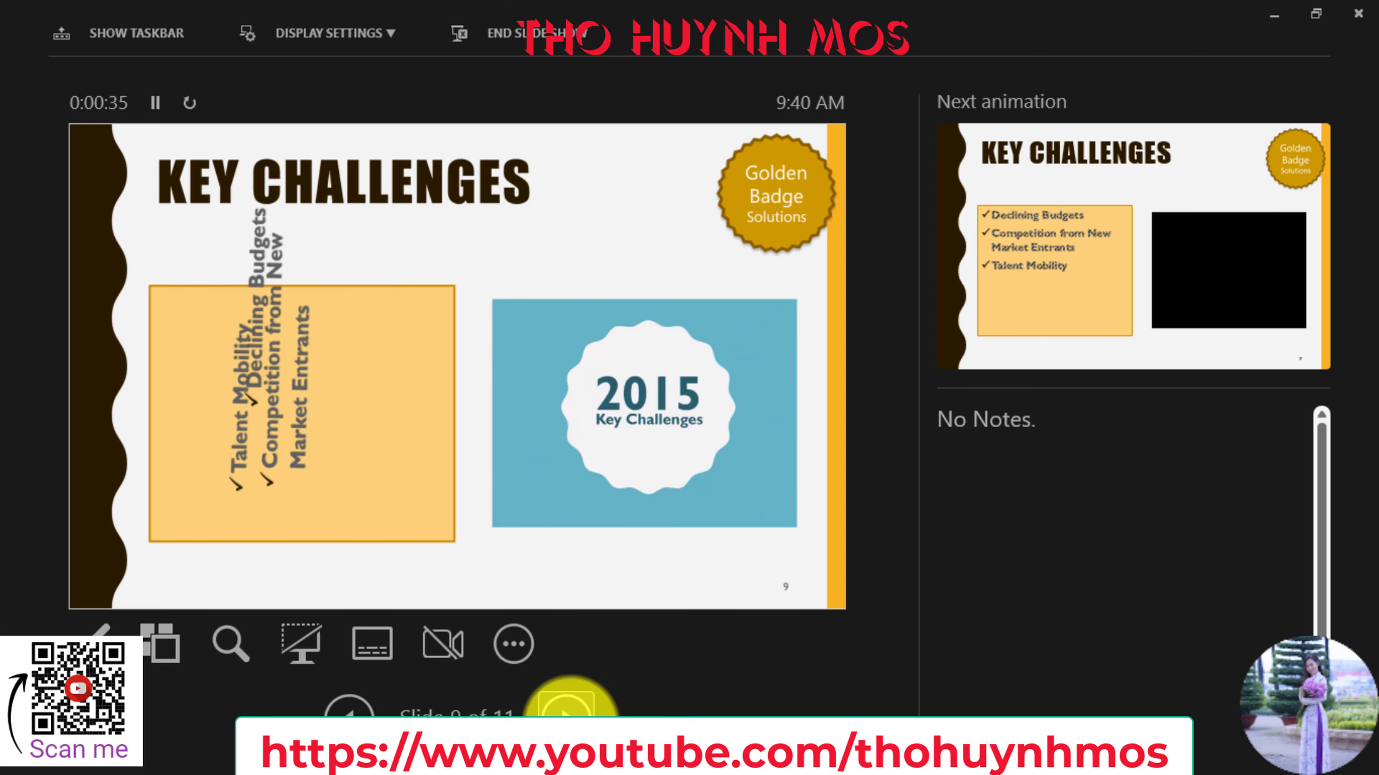
pyautogui.click(567, 706)
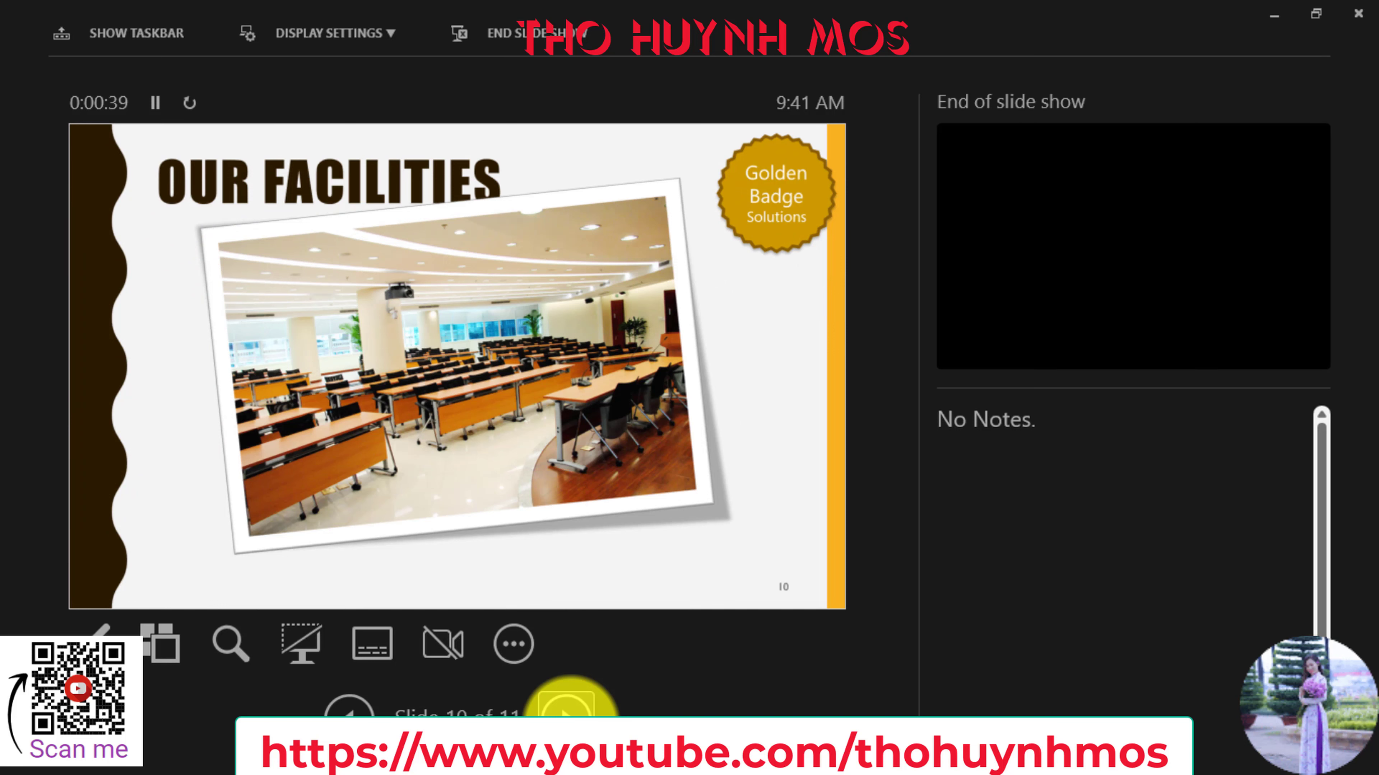
pyautogui.click(567, 706)
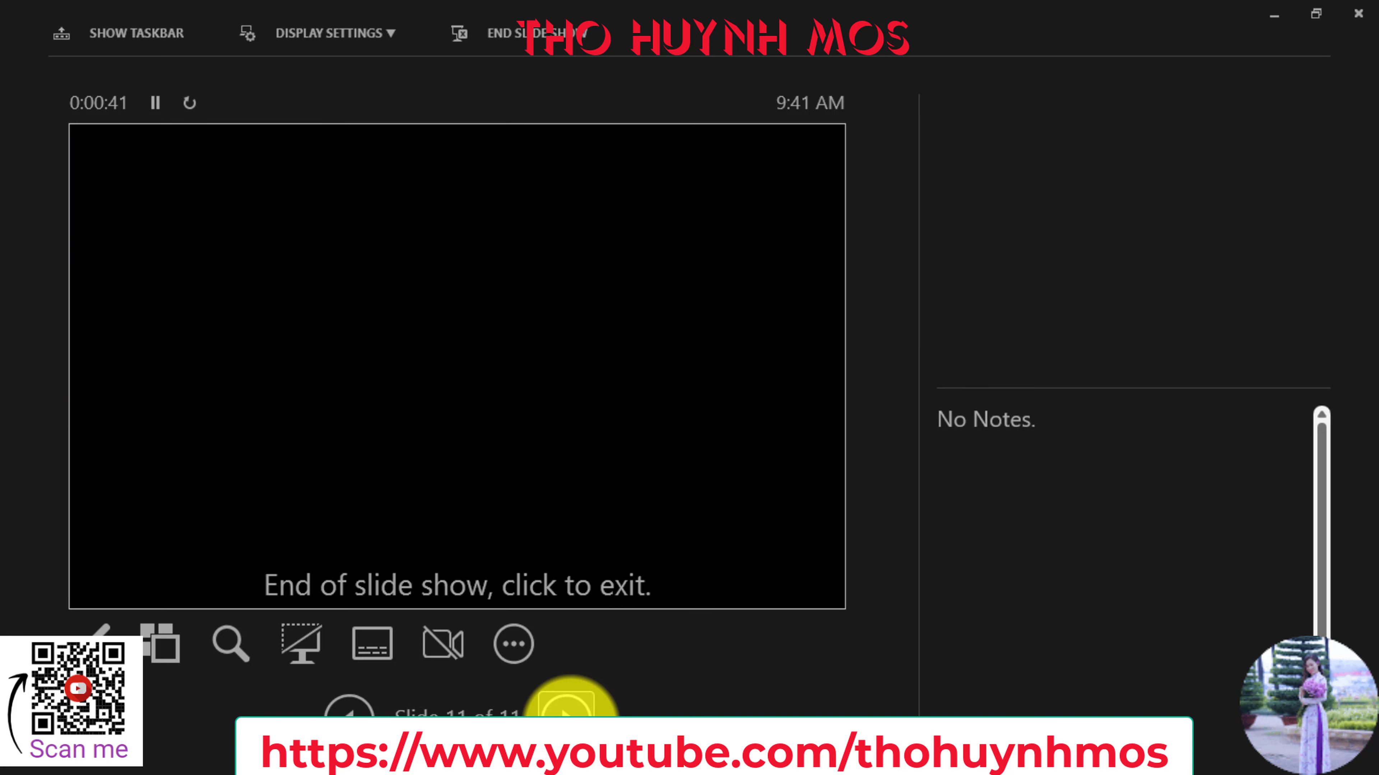
pyautogui.click(567, 705)
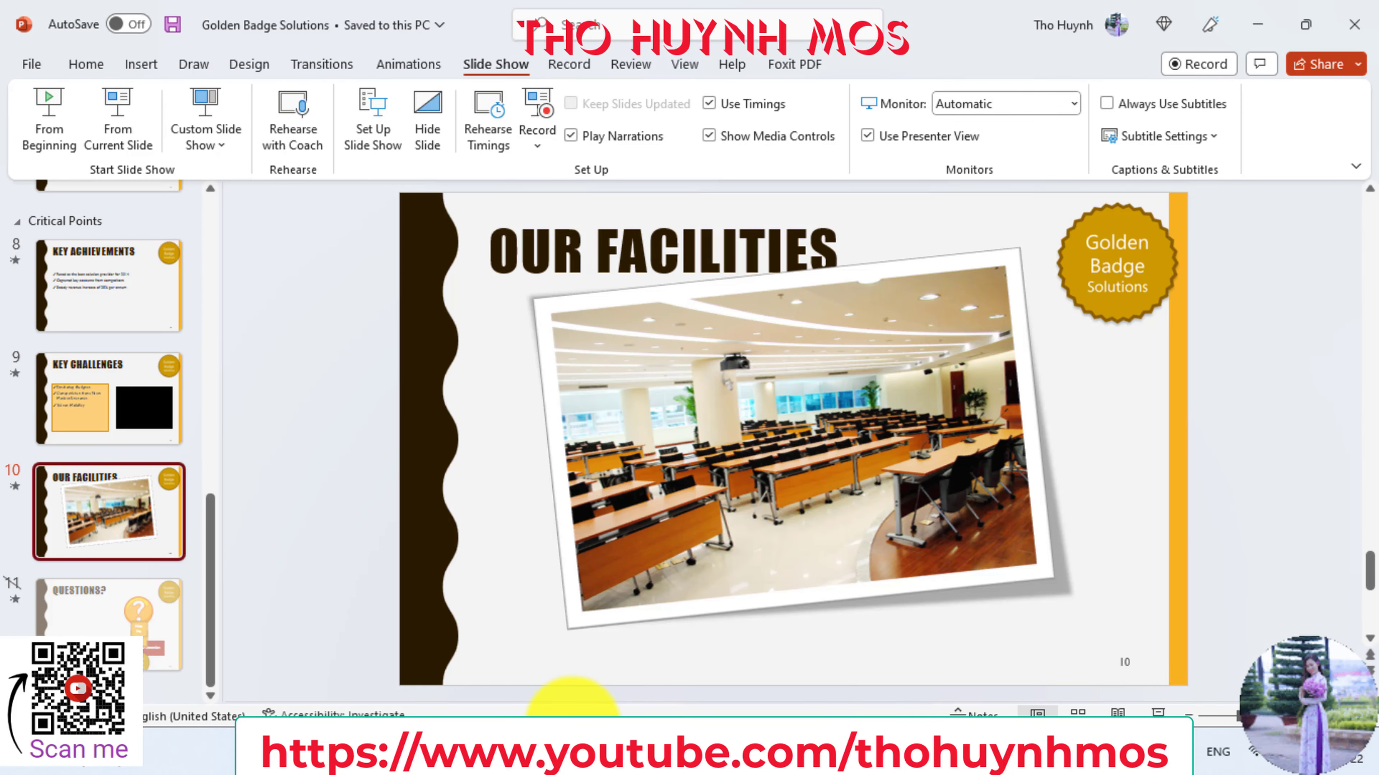